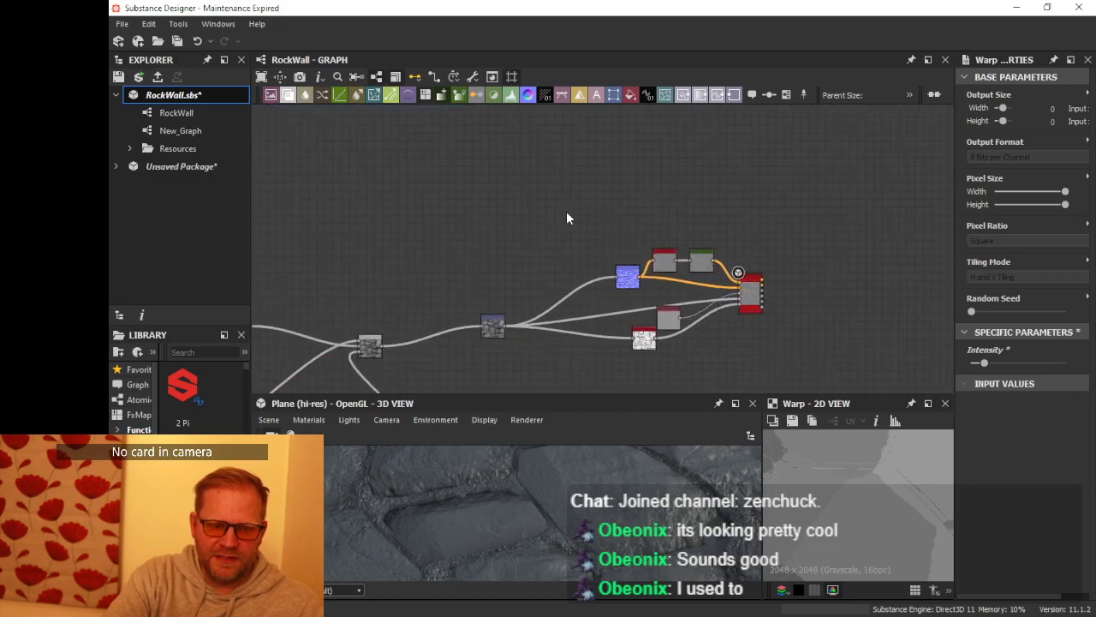
Step: Reposition the Curvature node and its Gradient Map above the Normal node to make room around the base material
left_click_drag(663, 328, 629, 335)
left_click_drag(722, 301, 666, 203)
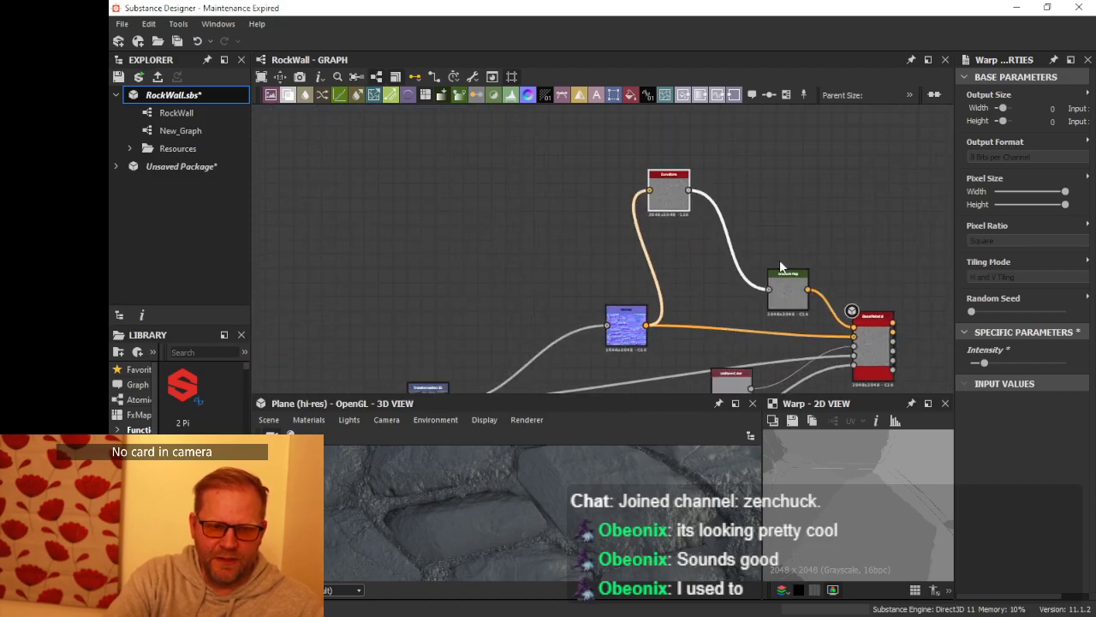
left_click_drag(787, 293, 758, 208)
scroll(751, 214, "down", 3)
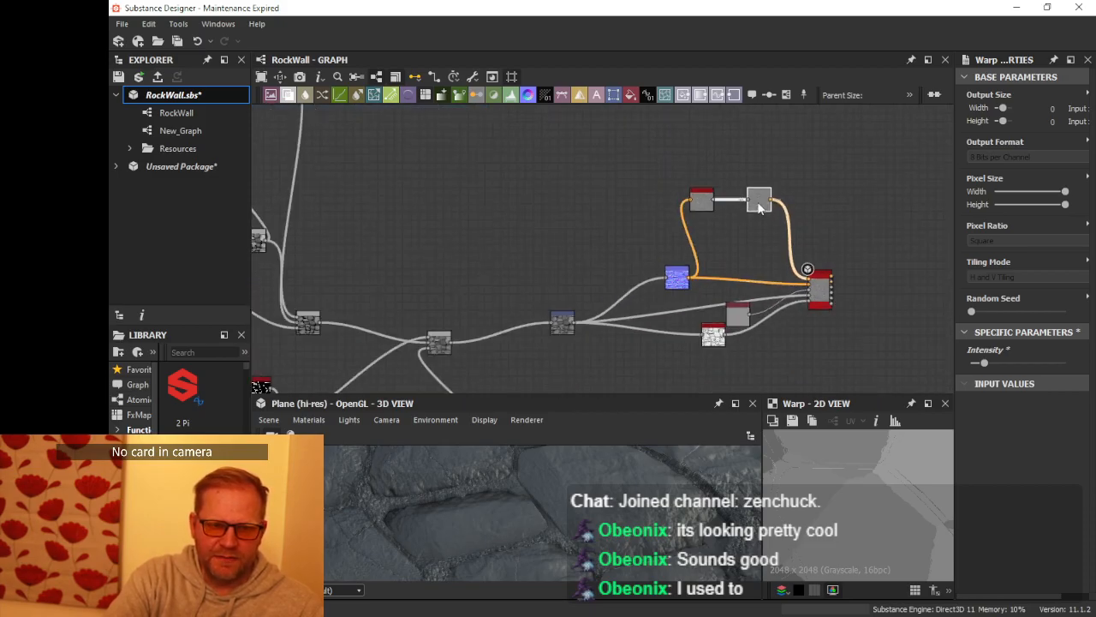
Step: Examine the Flood Fill and Flood Fill to Random Grayscale nodes above the Grout frame
scroll(481, 243, "down", 3)
middle_click_drag(517, 226, 744, 215)
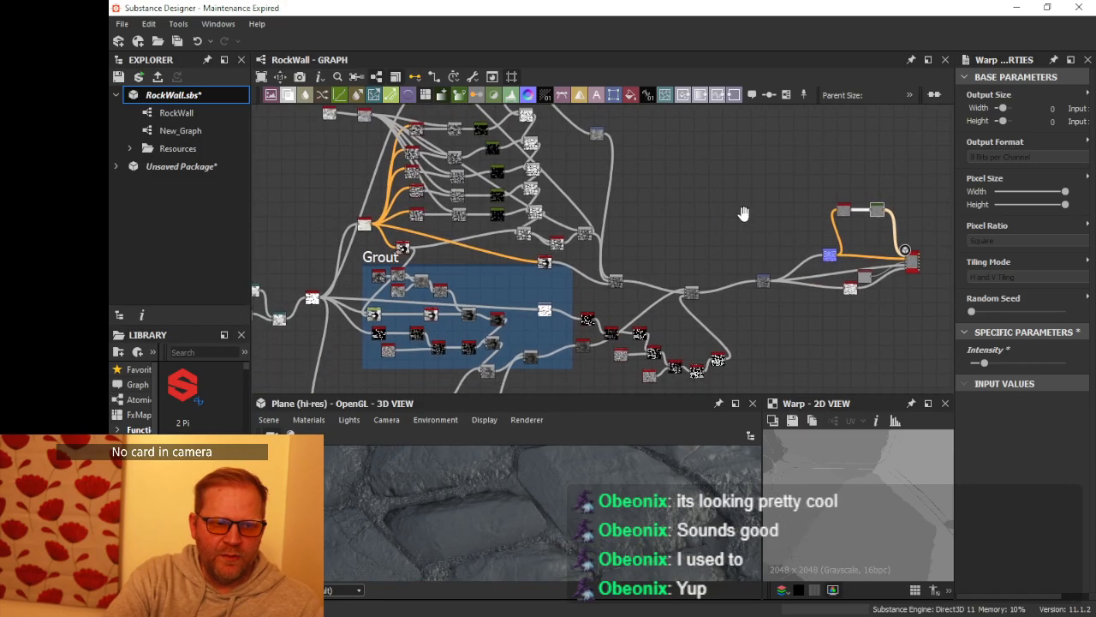
scroll(582, 231, "up", 2)
middle_click_drag(546, 184, 666, 139)
scroll(677, 257, "up", 2)
middle_click_drag(776, 297, 561, 174)
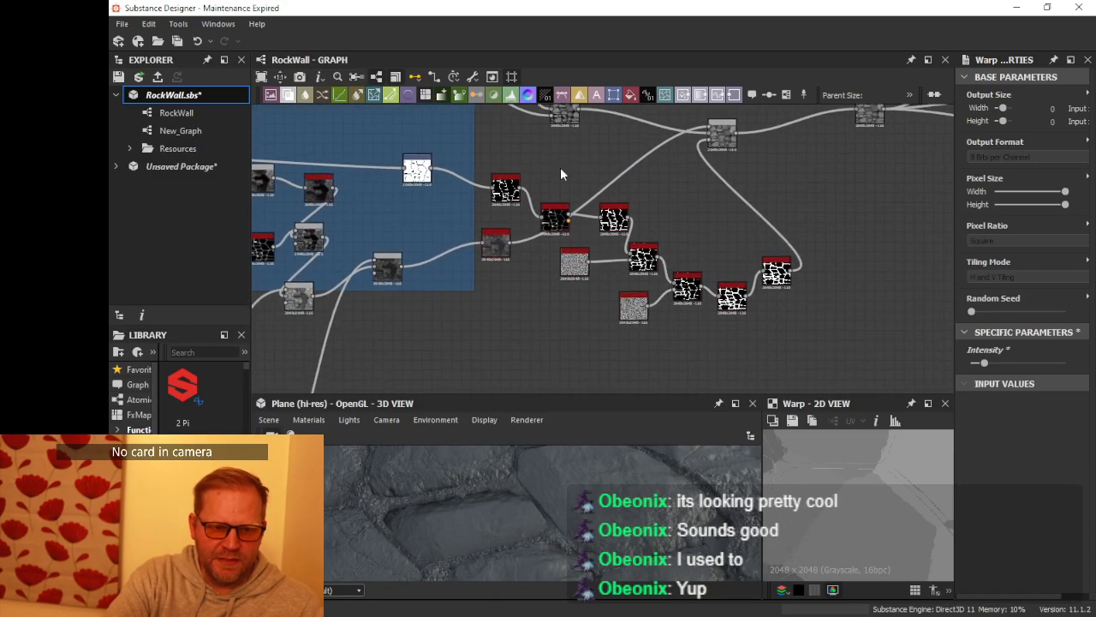
middle_click_drag(536, 227, 826, 427)
scroll(522, 208, "up", 6)
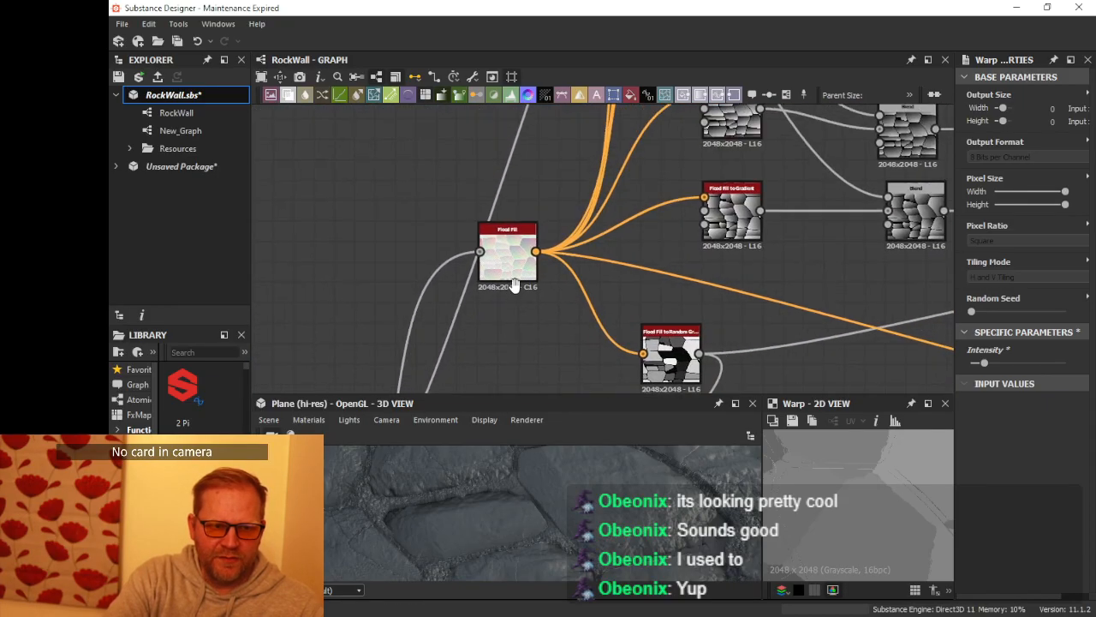
scroll(384, 221, "down", 5)
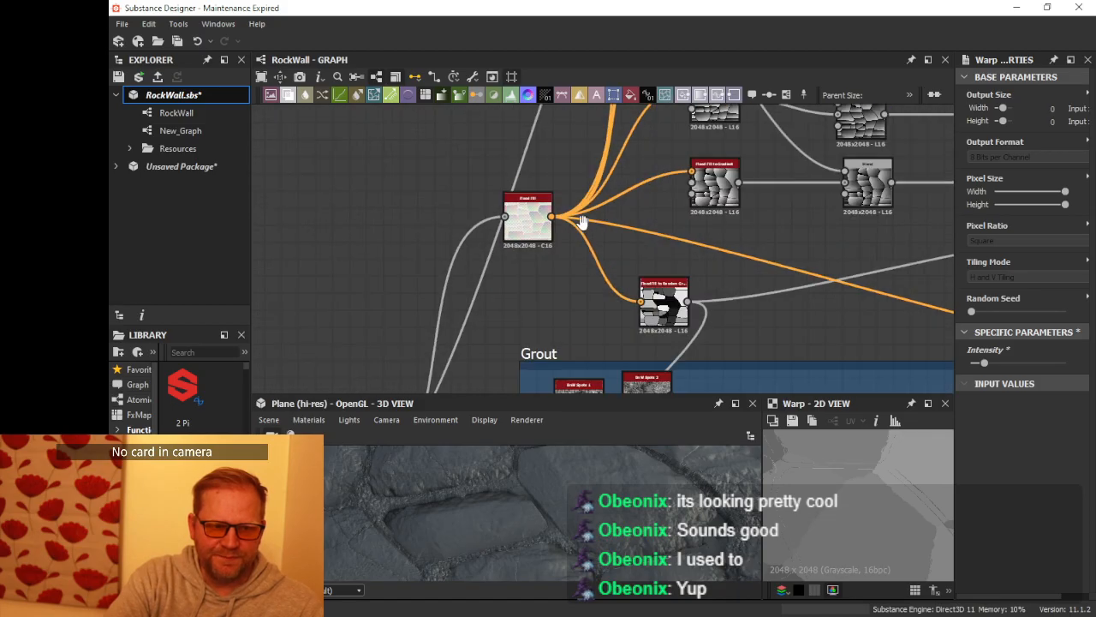
scroll(484, 221, "up", 5)
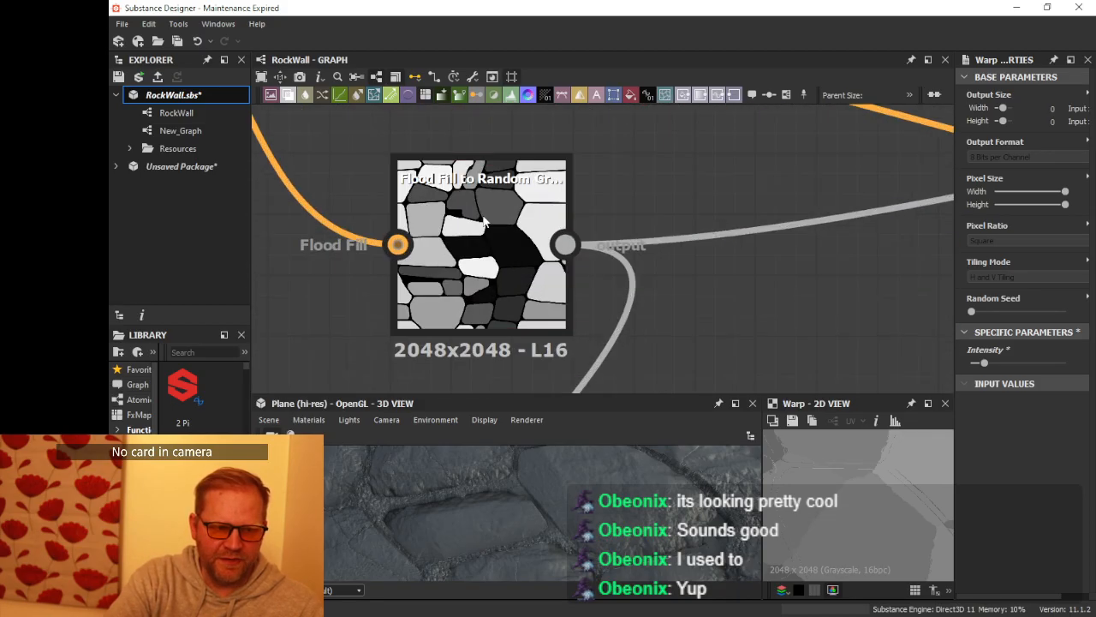
scroll(550, 207, "up", 2)
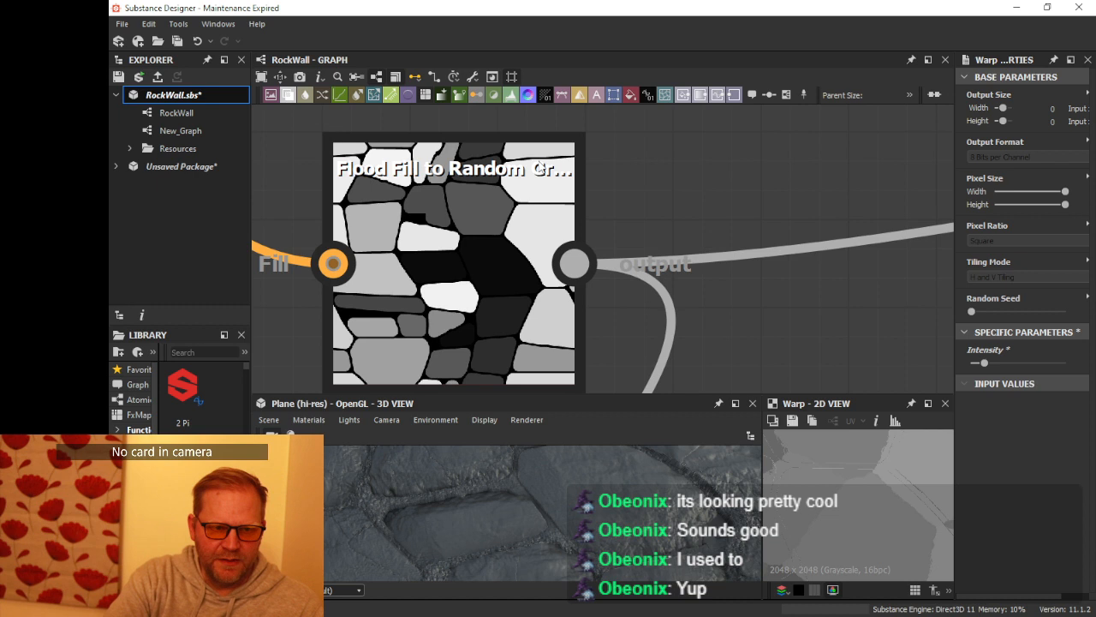
scroll(582, 197, "down", 3)
scroll(583, 197, "up", 3)
scroll(591, 195, "down", 6)
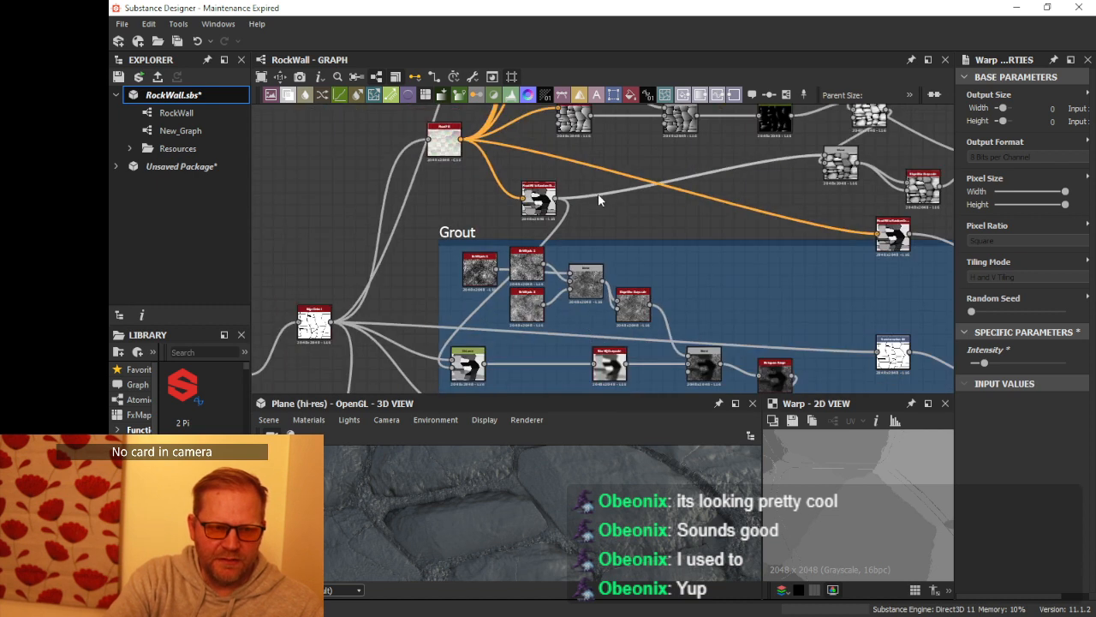
Step: Add a Transformation 2D node fed by Flood Fill to Random Grayscale and place it near the Curvature node
middle_click_drag(598, 194, 408, 219)
scroll(462, 175, "down", 1)
scroll(407, 218, "down", 2)
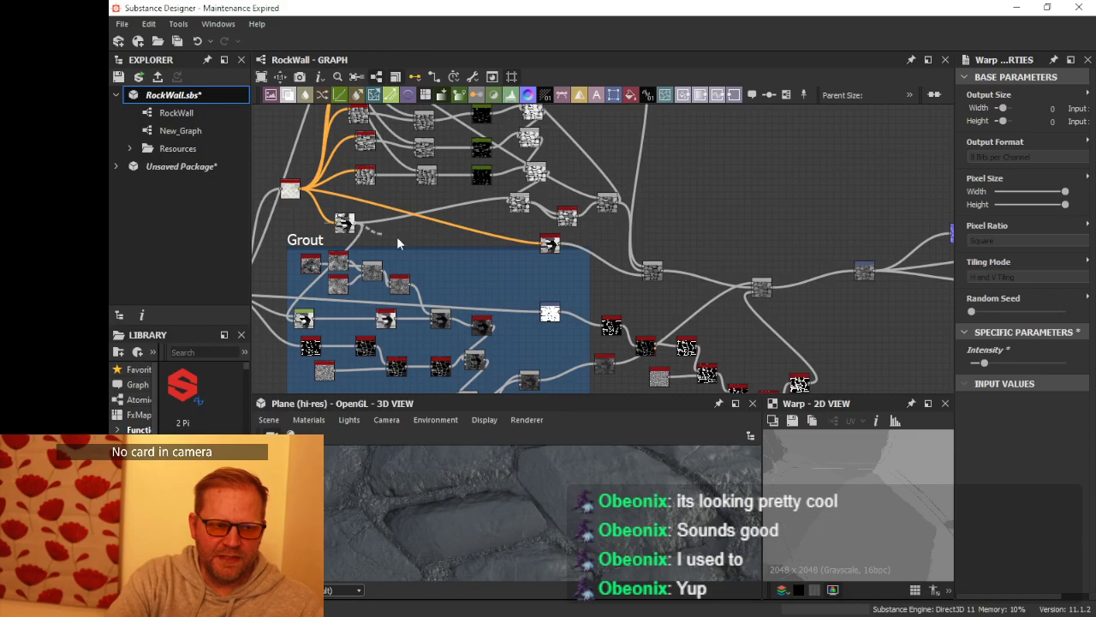
left_click_drag(396, 236, 775, 179)
type("tr")
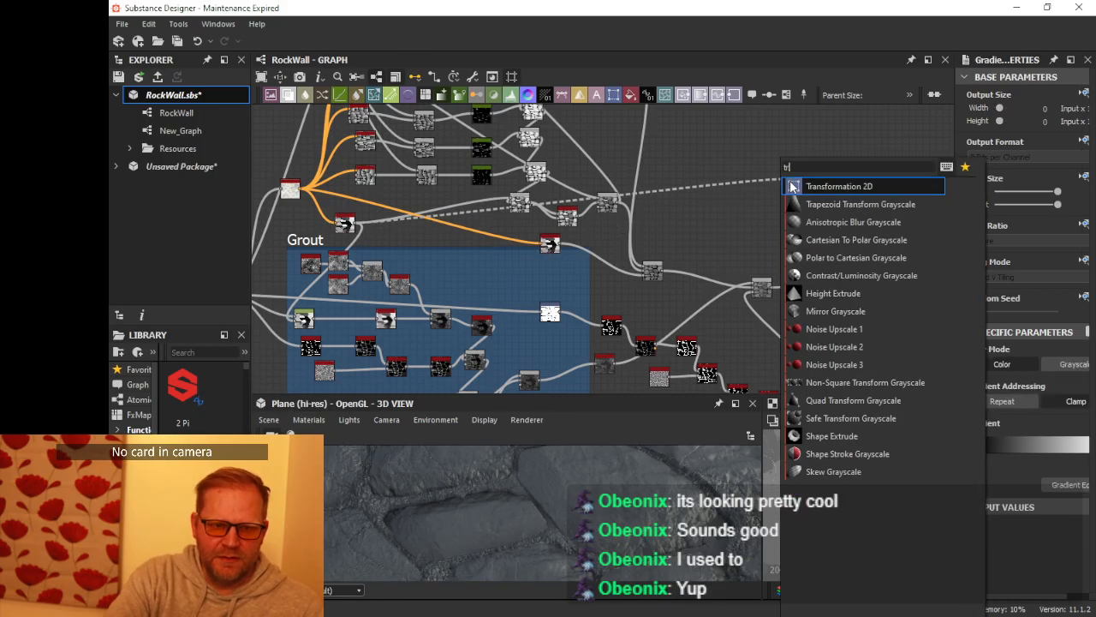
left_click(822, 186)
middle_click_drag(819, 185, 497, 264)
left_click_drag(566, 229, 565, 229)
left_click_drag(480, 262, 521, 237)
scroll(524, 238, "up", 3)
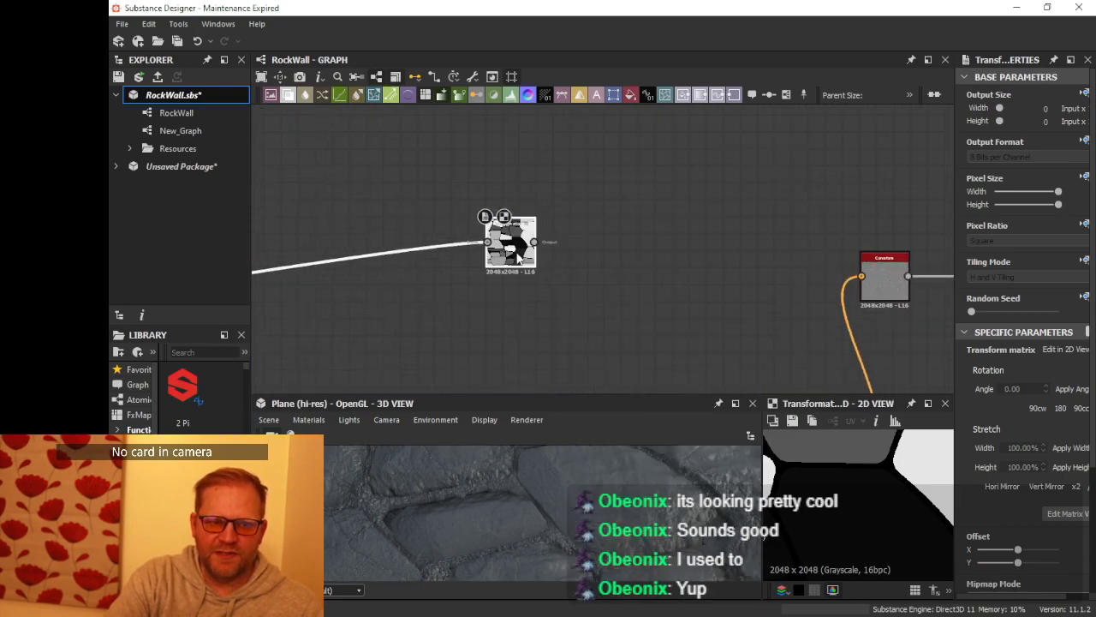
Step: Add a Gradient Map node after the new Transformation 2D node and shift both nodes upward
left_click_drag(605, 240, 609, 237)
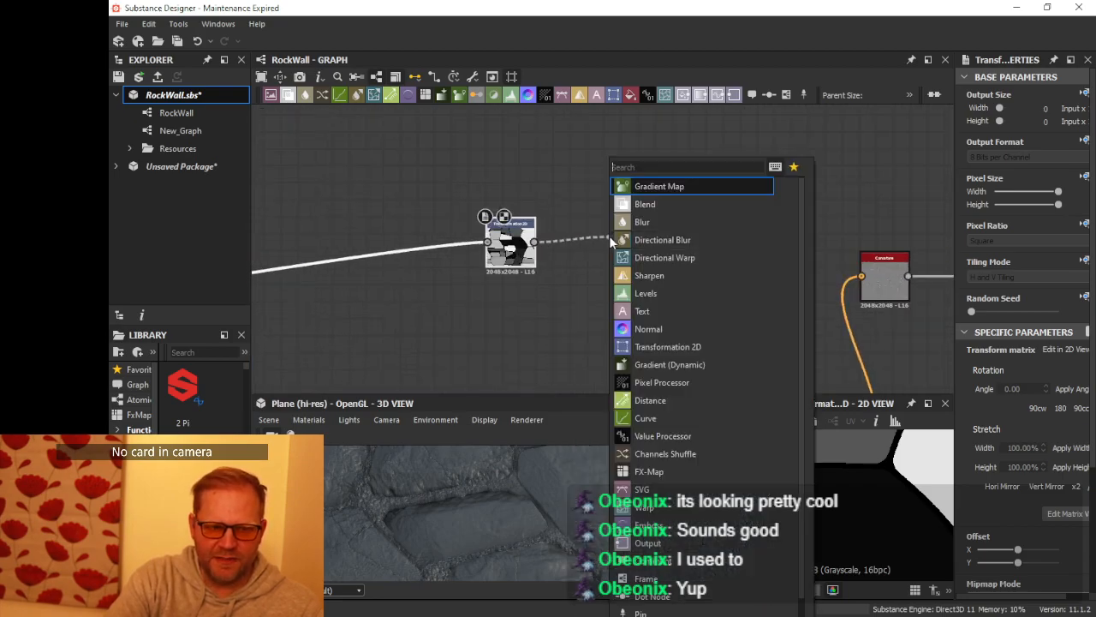
type("grad")
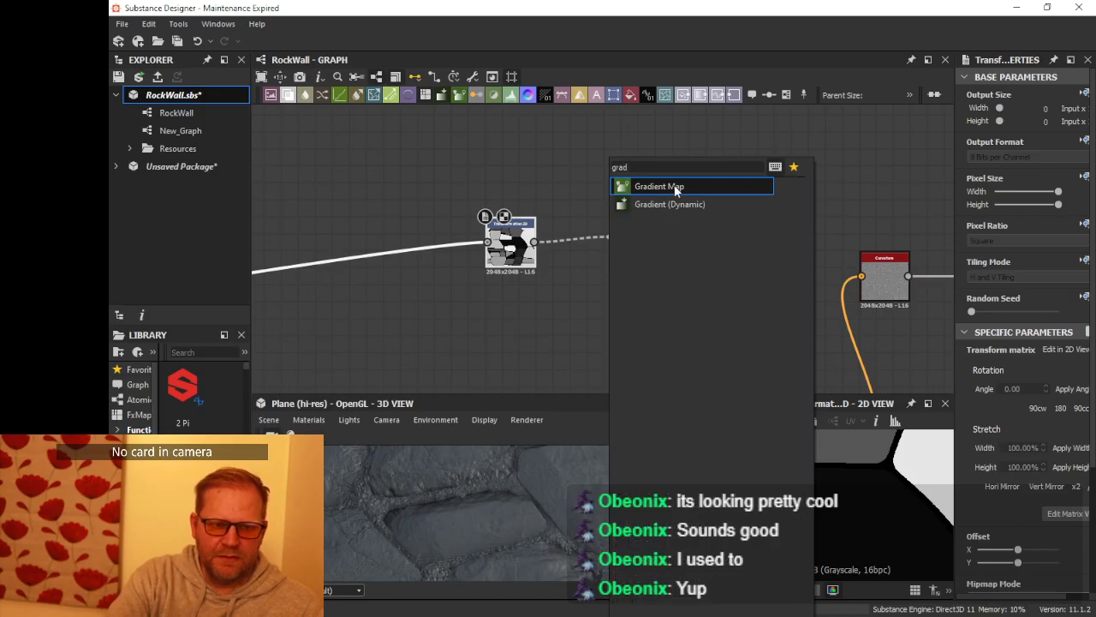
left_click(677, 190)
left_click_drag(635, 243, 635, 211)
left_click_drag(519, 247, 520, 215)
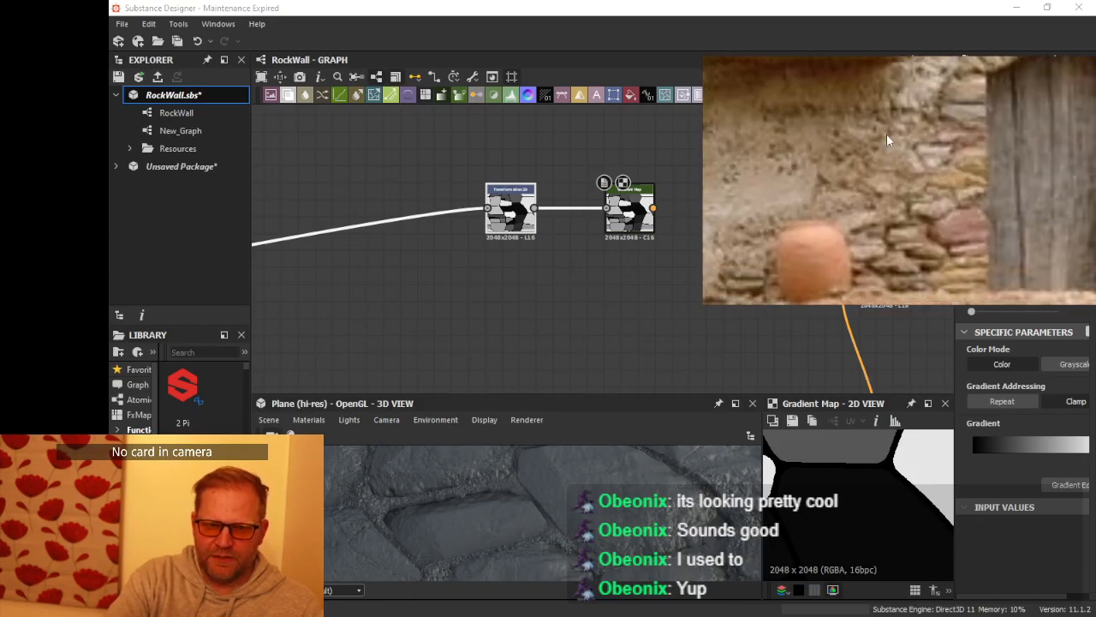
Step: Open the new Gradient Map's gradient for editing and pick its colours from the reference photo's stones beside the wooden door
left_click(611, 219)
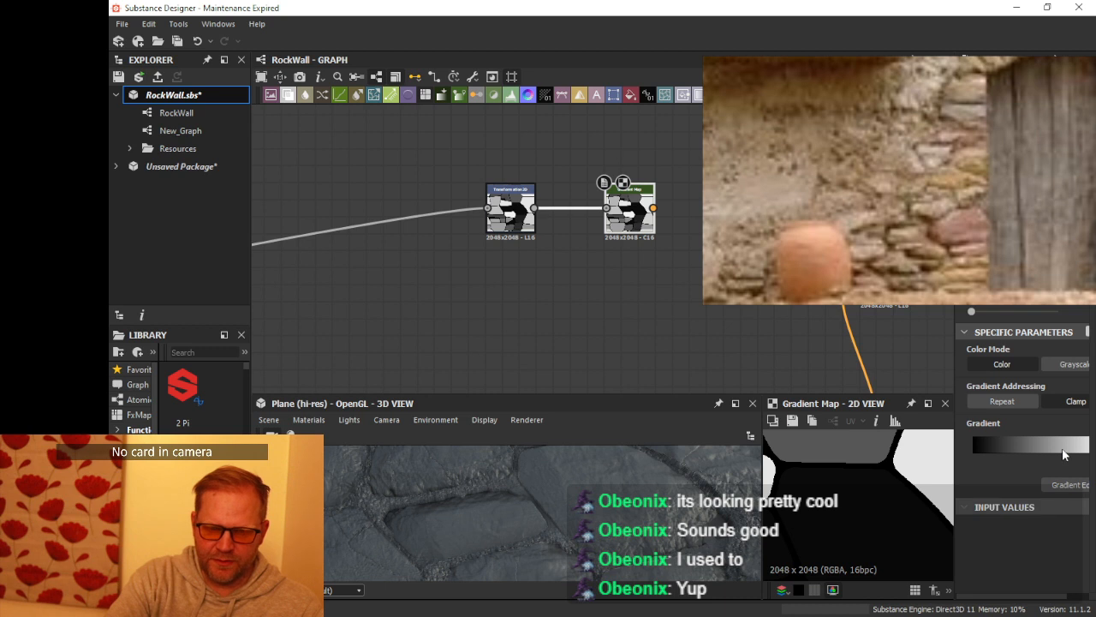
left_click_drag(953, 425, 884, 420)
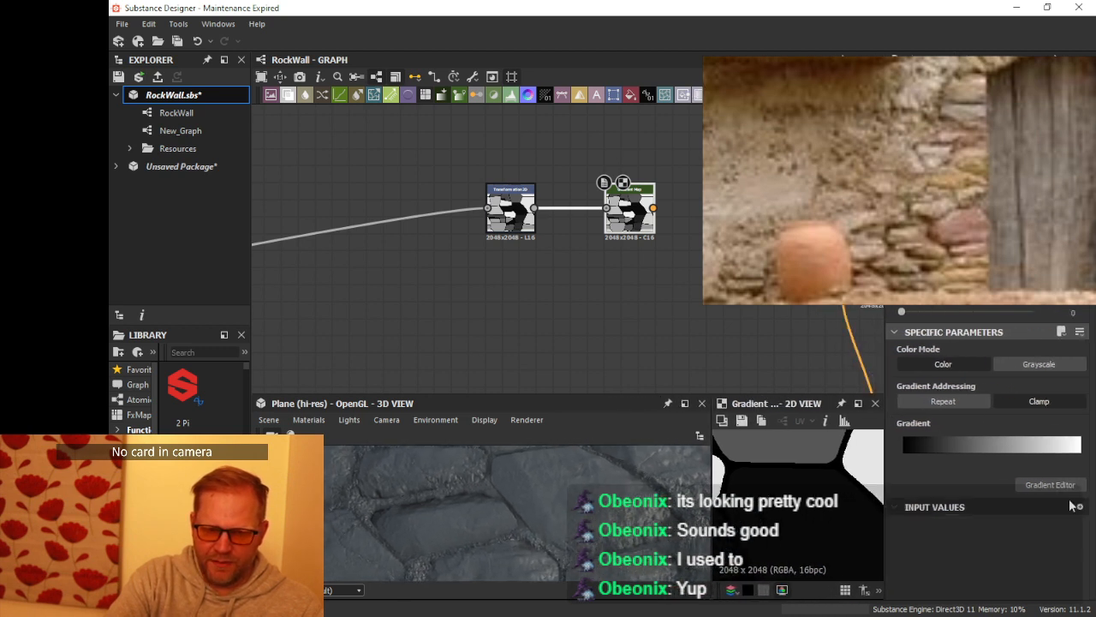
left_click(1019, 484)
left_click_drag(885, 75, 433, 120)
left_click(993, 433)
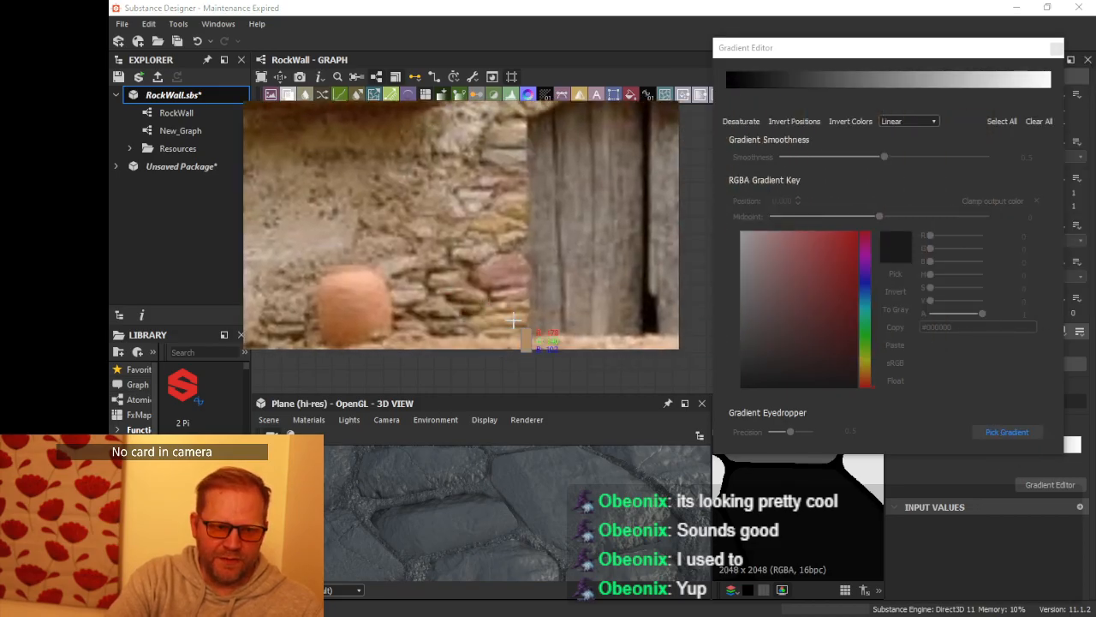
left_click_drag(513, 300, 517, 153)
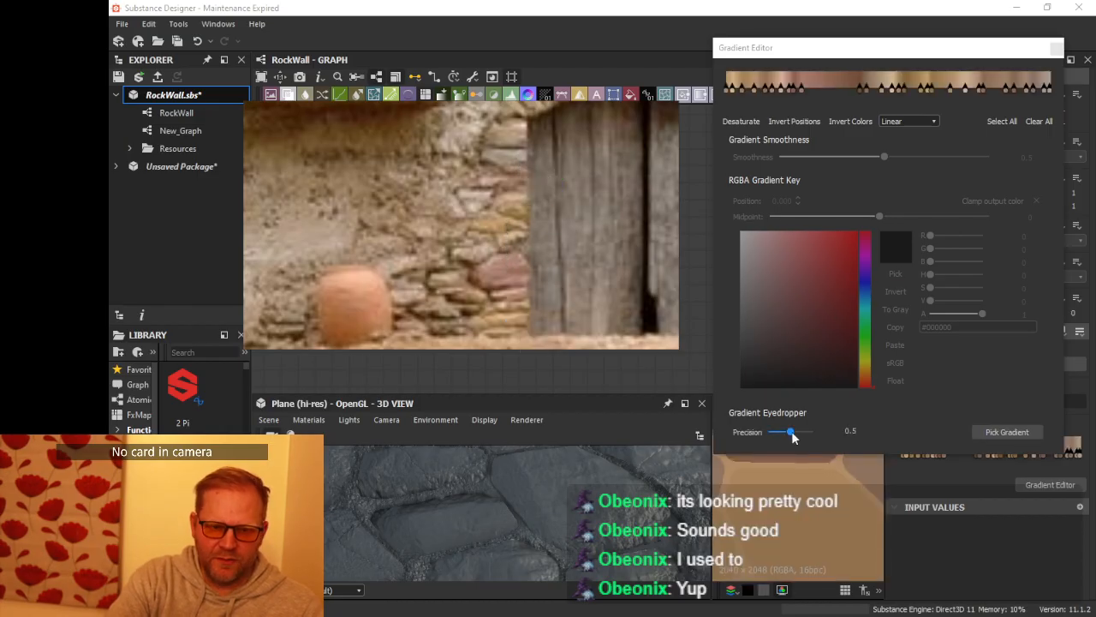
Step: Set the gradient eyedropper precision to 0, close the Gradient Editor and move the reference photo aside
left_click_drag(791, 430, 738, 430)
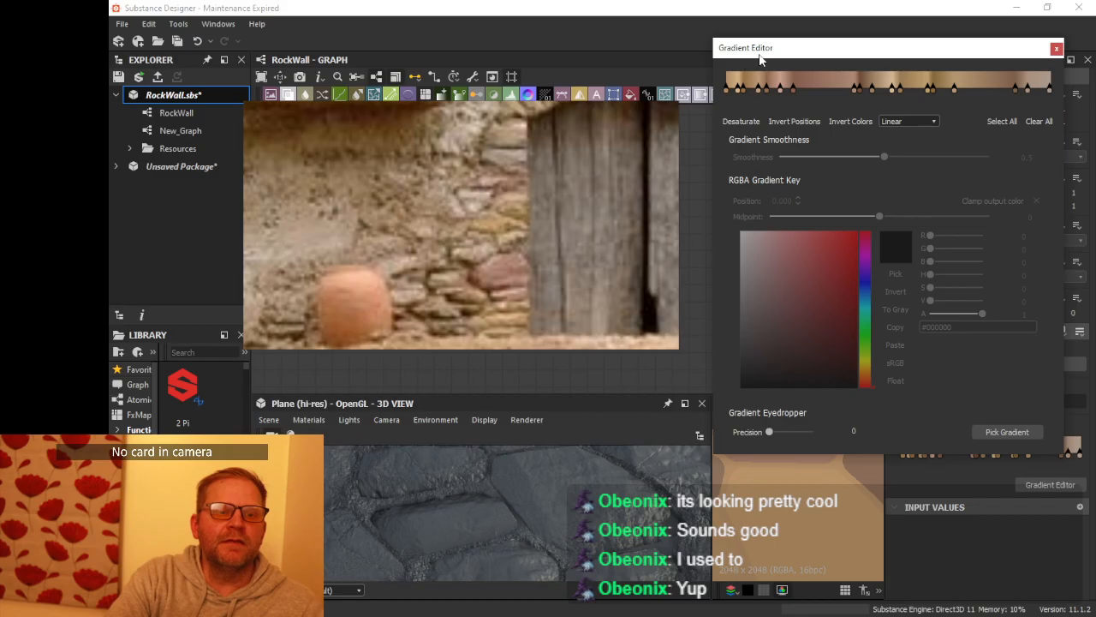
left_click(1056, 49)
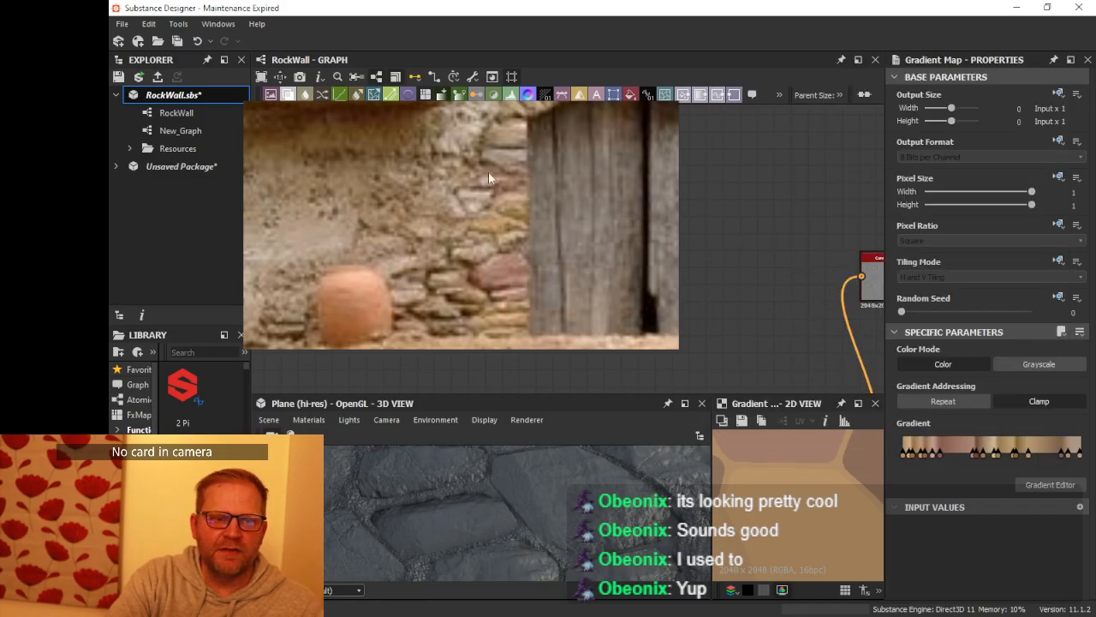
left_click_drag(488, 177, 968, 154)
Step: Move the Gradient Map fed by Curvature closer to the Curvature node and preview its output in 2D
middle_click_drag(665, 186, 388, 194)
scroll(452, 189, "down", 1)
middle_click_drag(500, 225, 389, 169)
scroll(389, 170, "up", 3)
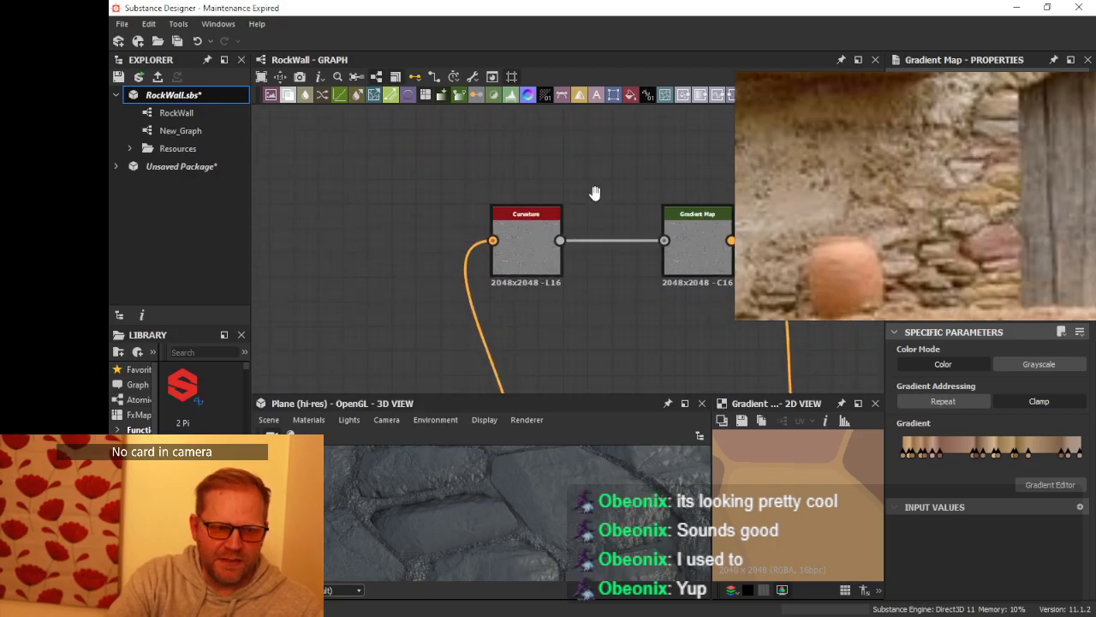
middle_click_drag(596, 193, 441, 217)
left_click_drag(570, 284, 514, 278)
scroll(503, 276, "up", 5)
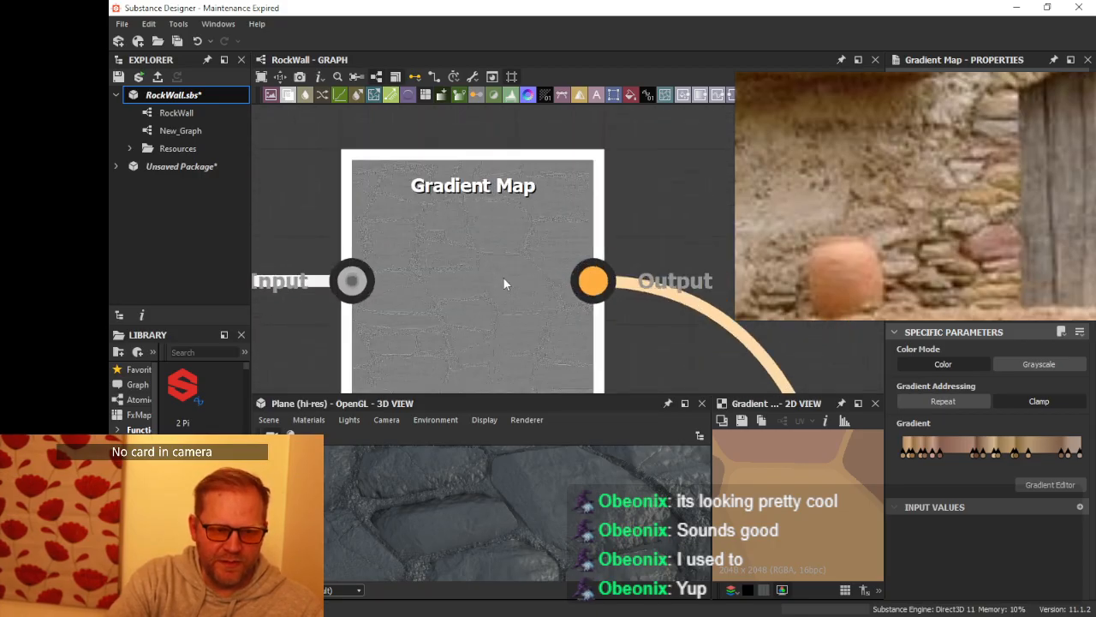
double_click(482, 267)
scroll(478, 308, "down", 2)
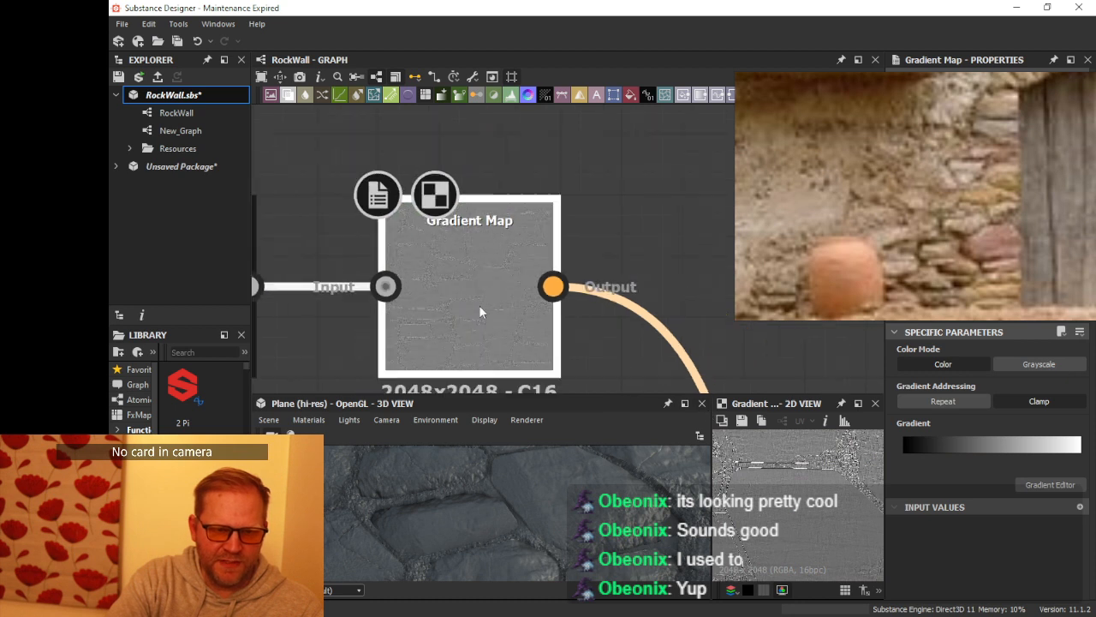
Step: Preview the Normal node's output in 2D and move the node slightly farther from the base material
scroll(480, 308, "down", 3)
middle_click_drag(440, 293, 700, 129)
middle_click_drag(617, 352, 584, 137)
middle_click_drag(503, 255, 517, 224)
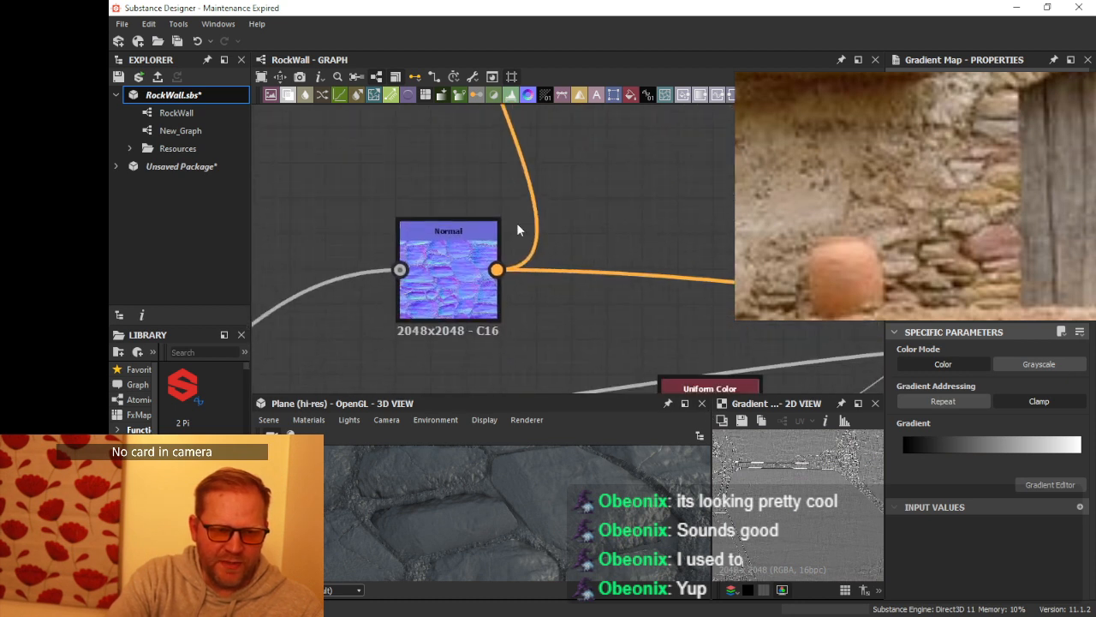
double_click(462, 283)
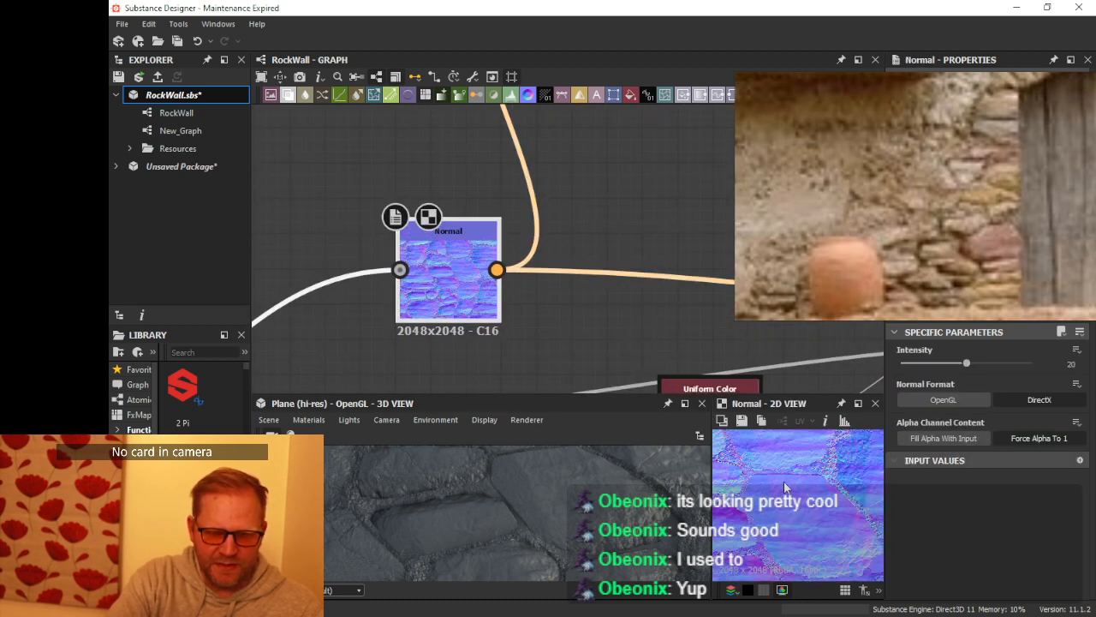
scroll(578, 248, "down", 2)
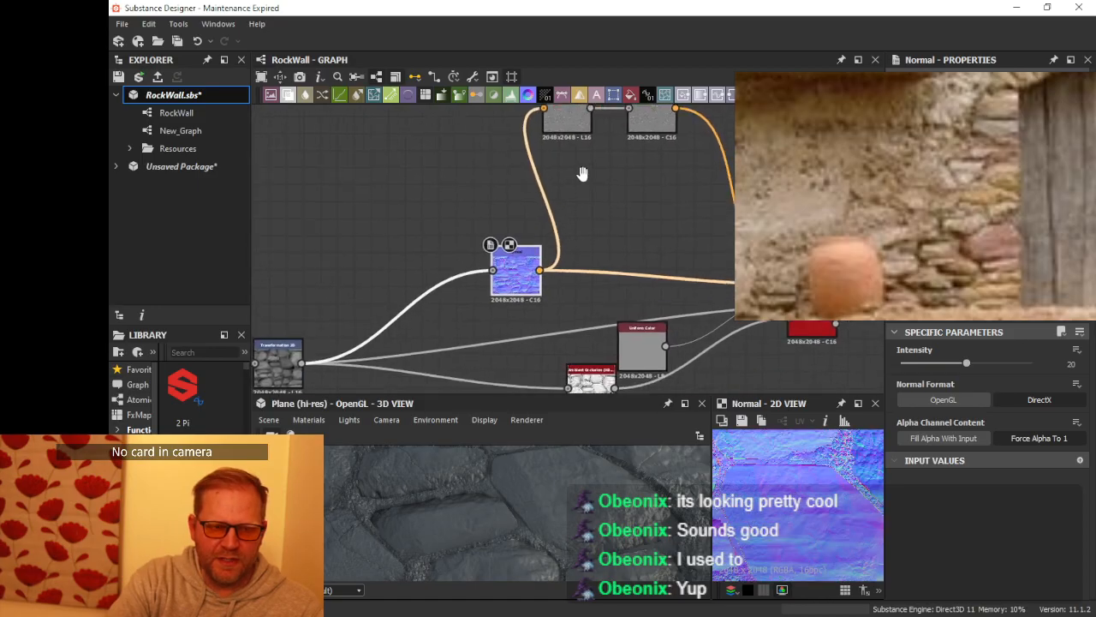
middle_click_drag(582, 174, 581, 172)
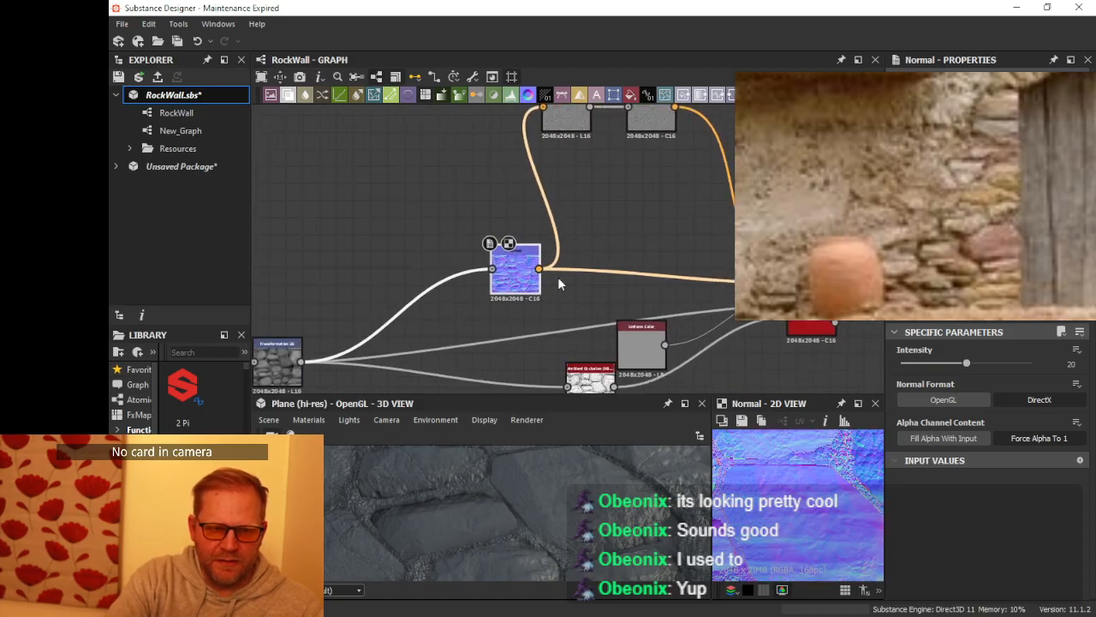
left_click_drag(517, 272, 478, 270)
Step: Try DirectX as the Curvature node's normal format, then return it to OpenGL
middle_click_drag(552, 182, 534, 336)
scroll(538, 288, "up", 5)
left_click(554, 238)
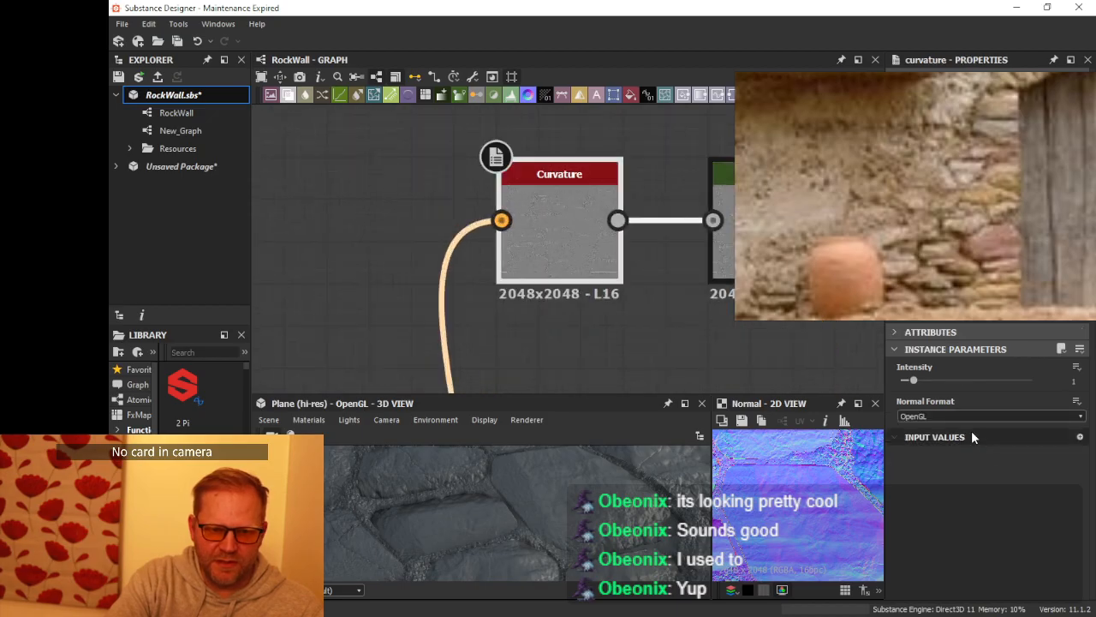
left_click(952, 415)
left_click(913, 426)
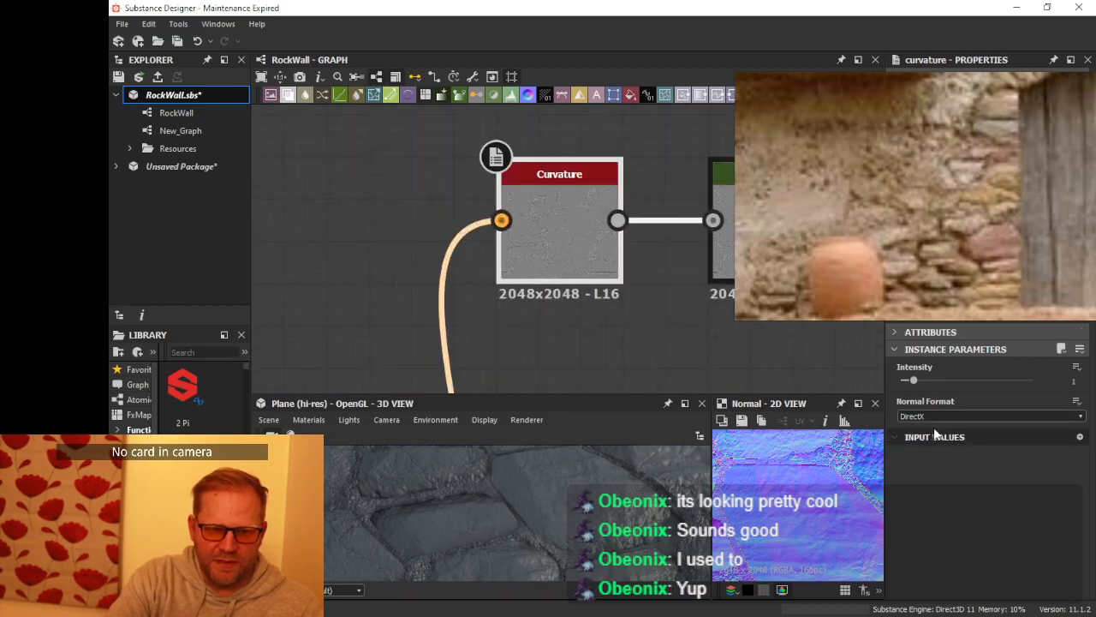
left_click(928, 417)
left_click(934, 436)
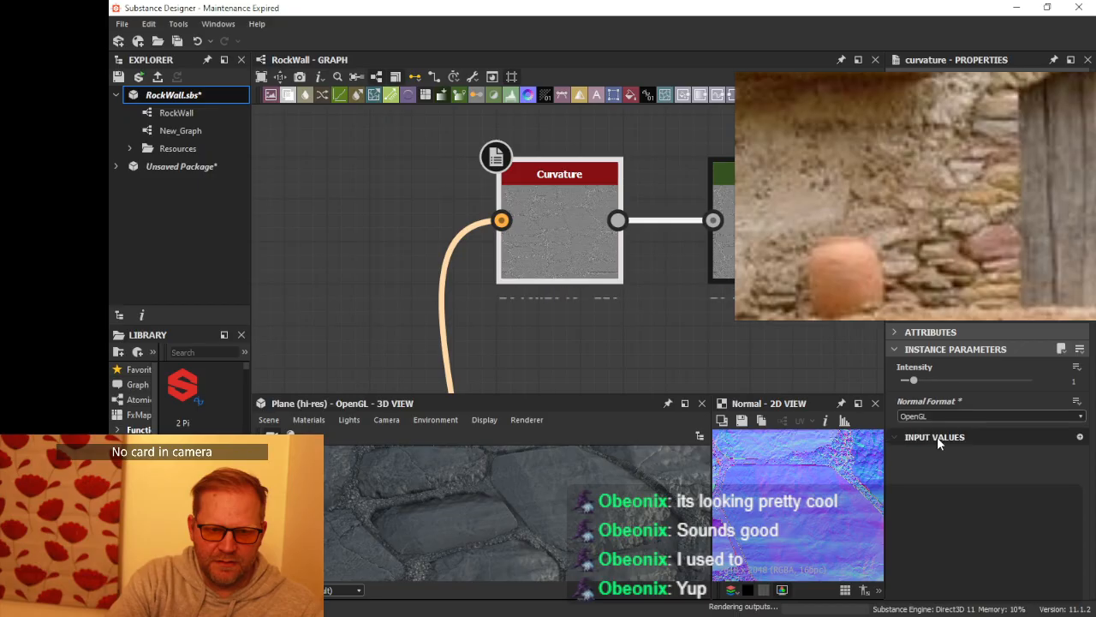
Step: Add a Curvature Smooth node fed by the Normal node and place it directly below the Curvature node
scroll(614, 197, "down", 3)
left_click_drag(494, 369, 601, 300)
type("curv")
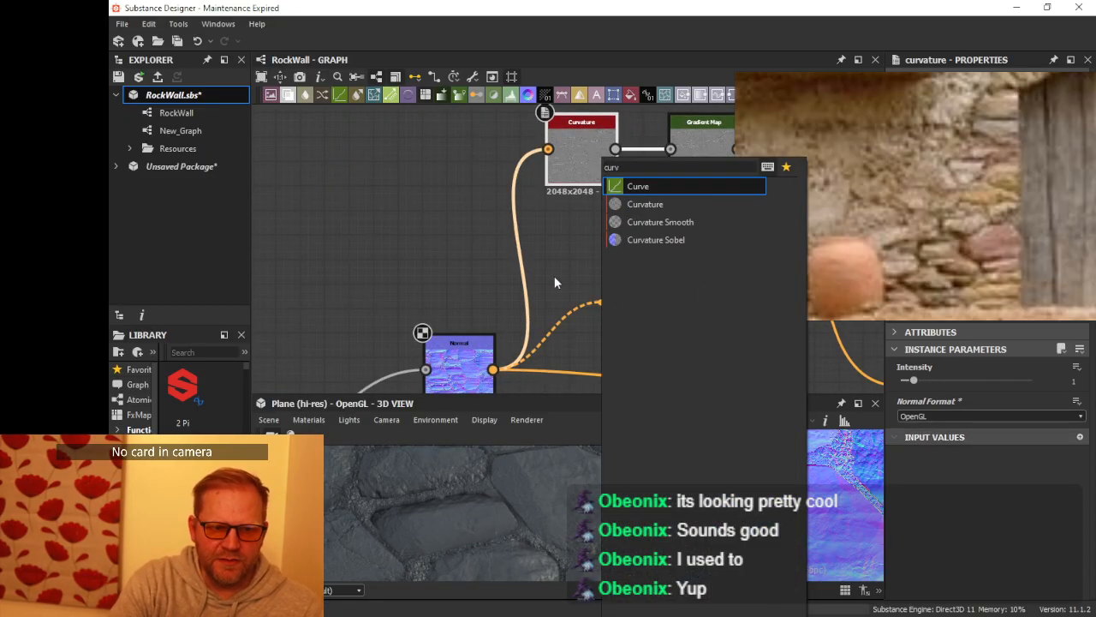
left_click(648, 222)
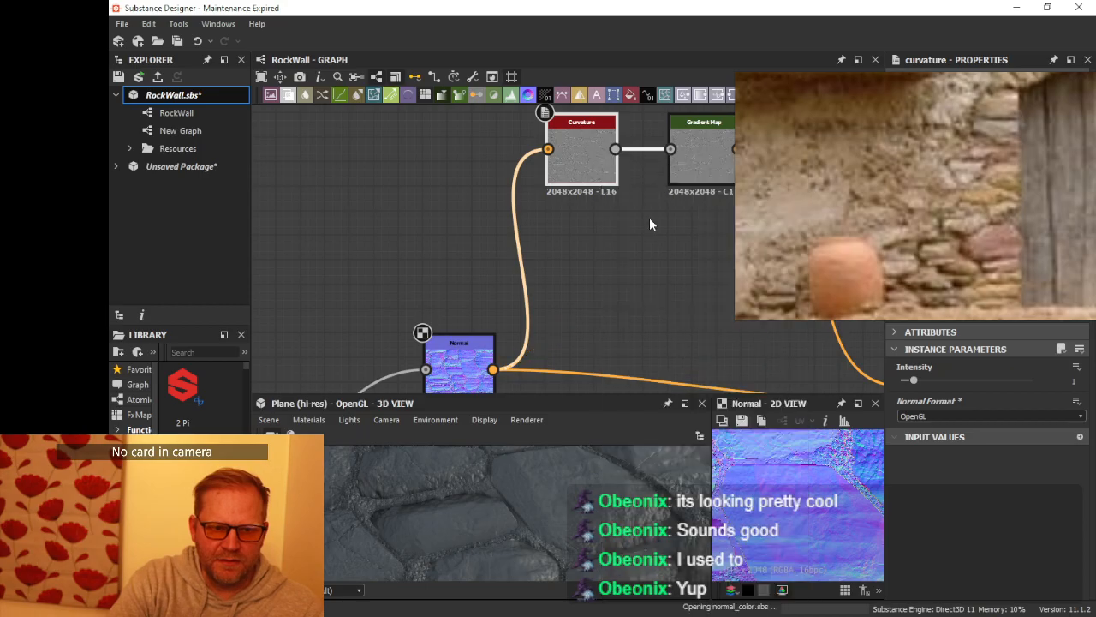
left_click_drag(623, 279, 576, 230)
scroll(612, 240, "down", 2)
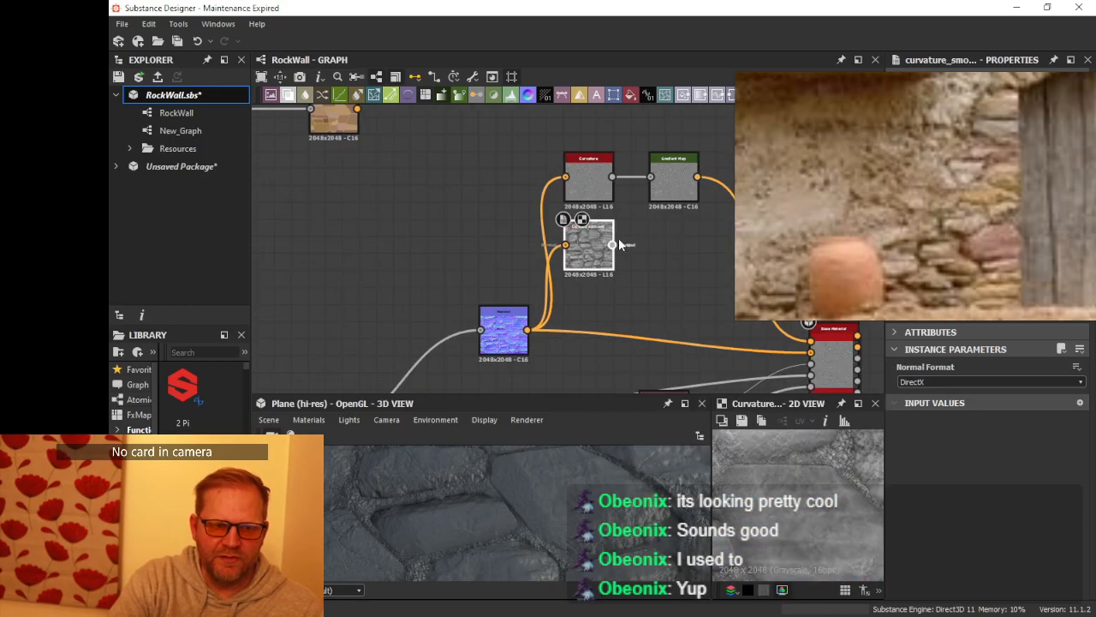
middle_click_drag(620, 244, 484, 251)
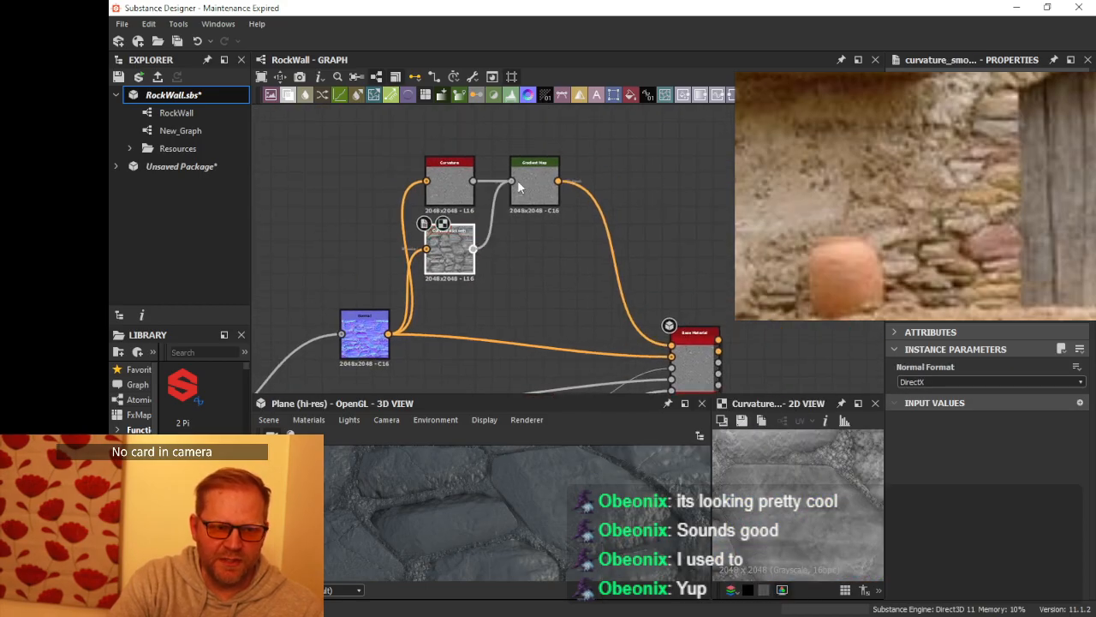
Step: Feed the Gradient Map from Curvature Smooth, delete the Curvature node and move Curvature Smooth into its place
left_click_drag(517, 180, 517, 181)
left_click(446, 197)
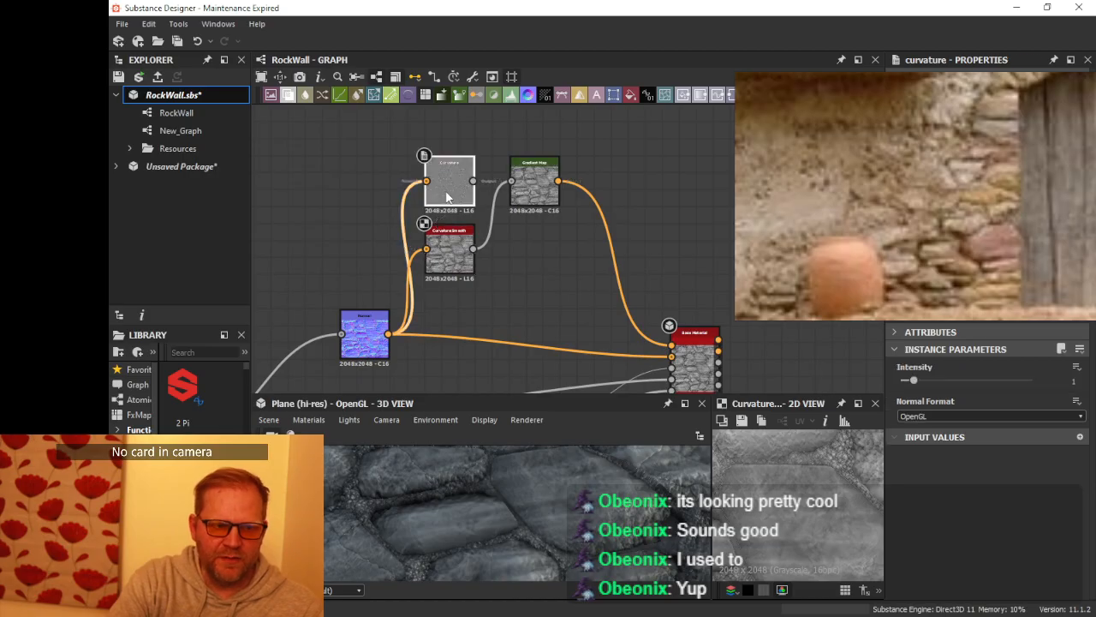
key("Delete")
left_click_drag(449, 252, 449, 184)
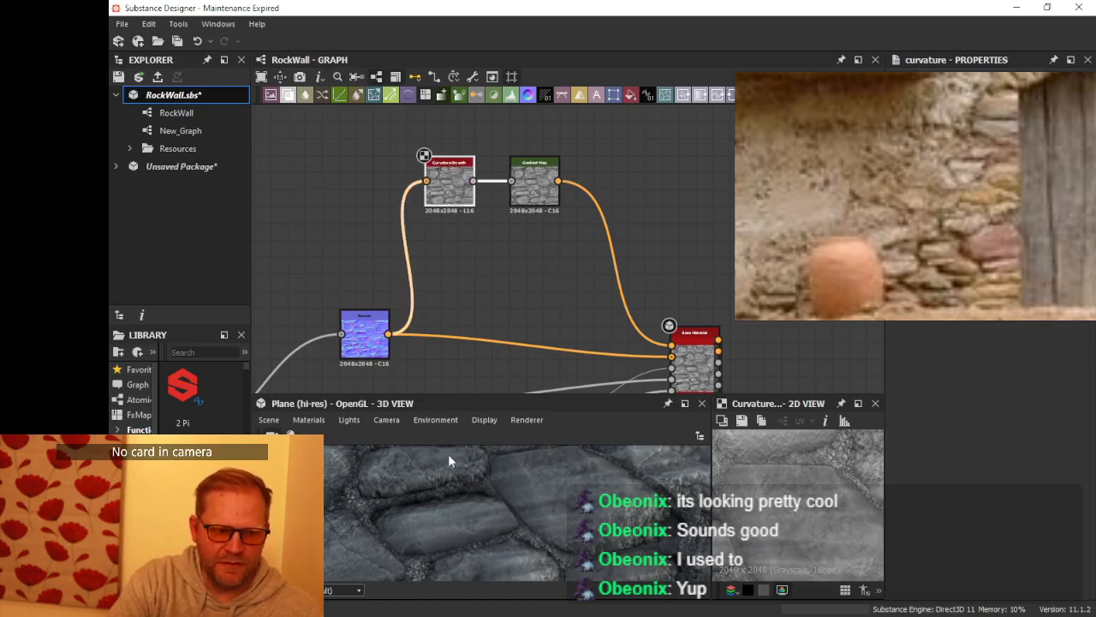
Step: Enlarge the 3D view and examine the displaced stones and the gaps between them, both up close and from above
left_click_drag(448, 454, 521, 253)
scroll(480, 407, "up", 2)
left_click_drag(509, 417, 530, 452)
scroll(529, 426, "up", 10)
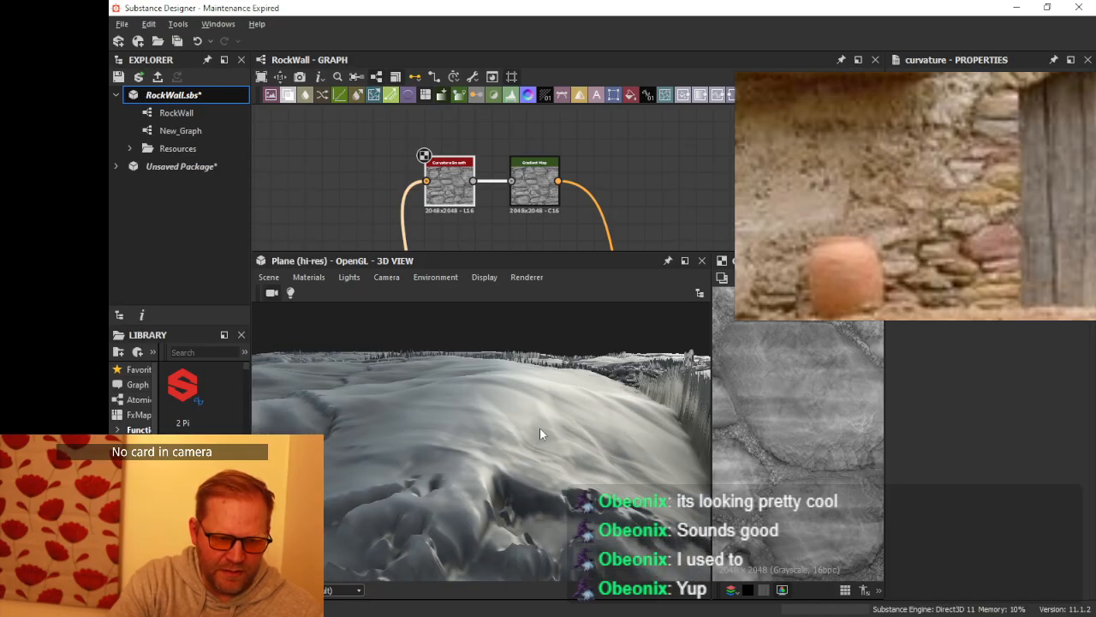
scroll(549, 422, "down", 5)
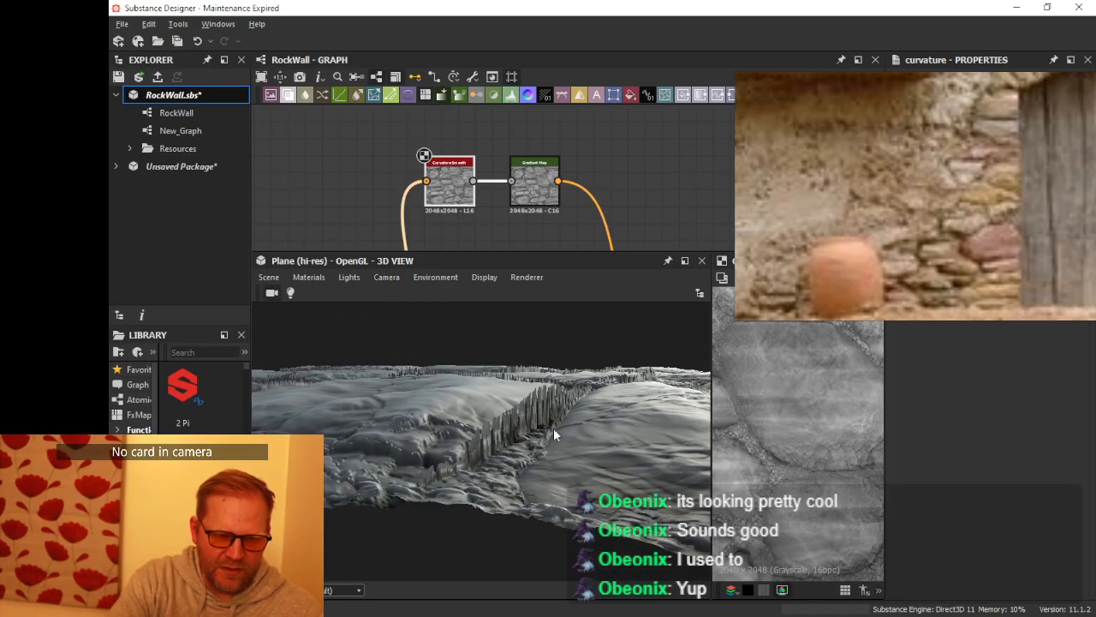
mouse_move(553, 427)
left_mouse_down()
mouse_move(573, 458)
mouse_move(596, 455)
mouse_move(563, 476)
mouse_move(591, 447)
mouse_move(563, 437)
mouse_move(548, 445)
left_mouse_up()
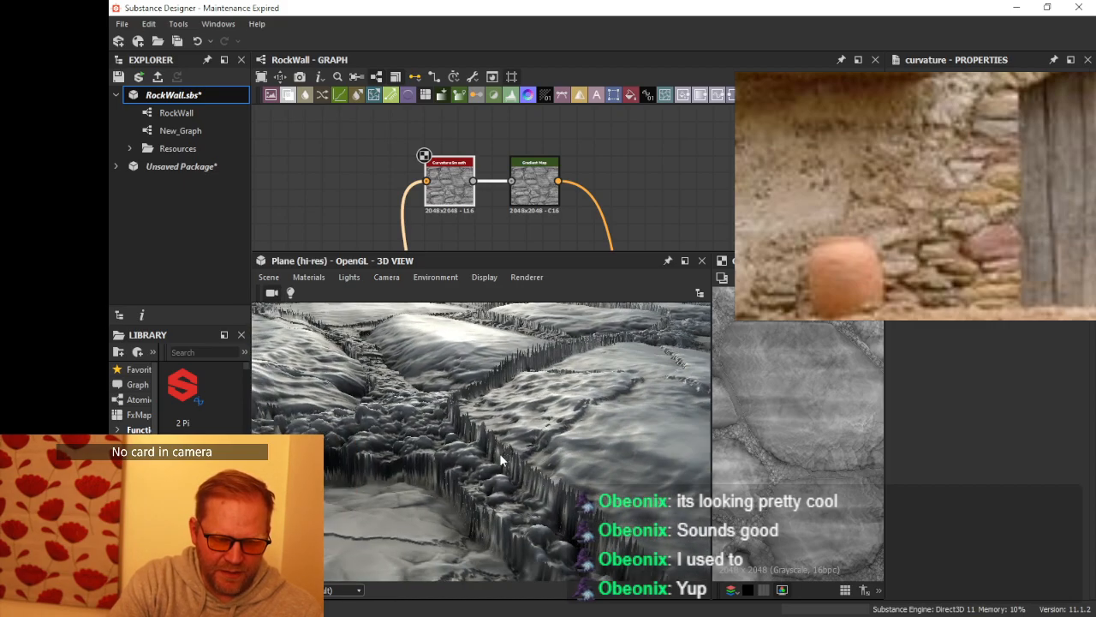
left_click_drag(492, 486, 643, 374)
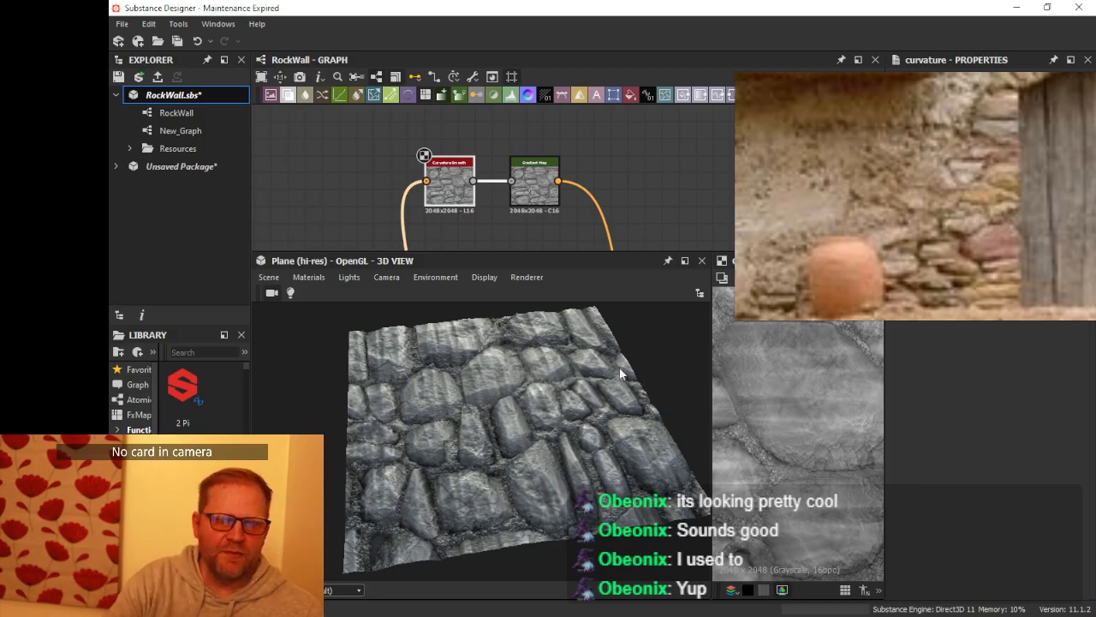
Step: Move the Curvature Smooth node away from its Gradient Map, down closer to the Normal node
scroll(489, 188, "down", 3)
middle_click_drag(489, 187, 517, 192)
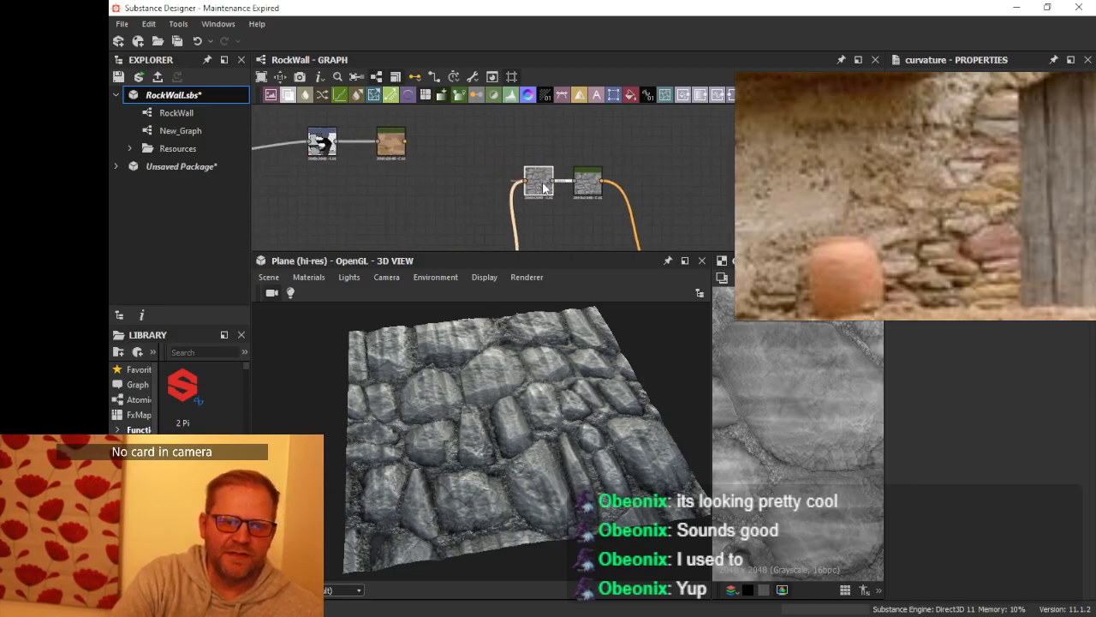
left_click_drag(543, 189, 467, 219)
scroll(443, 168, "up", 2)
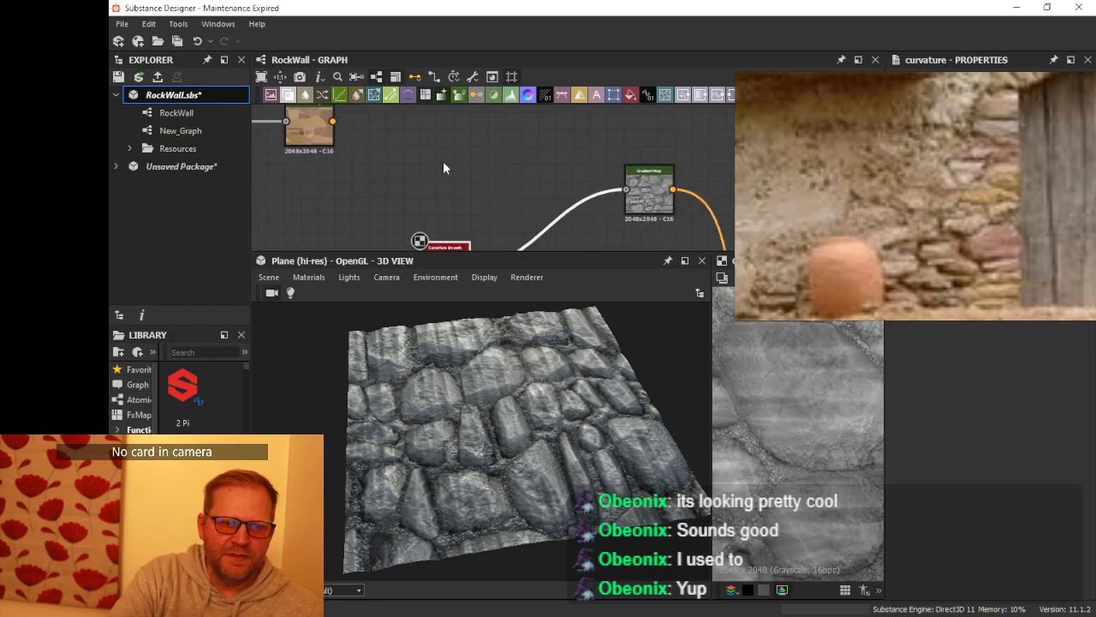
Step: Add a Blend node fed by the stone-colour Gradient Map and place it beyond the curvature Gradient Map
scroll(351, 127, "down", 1)
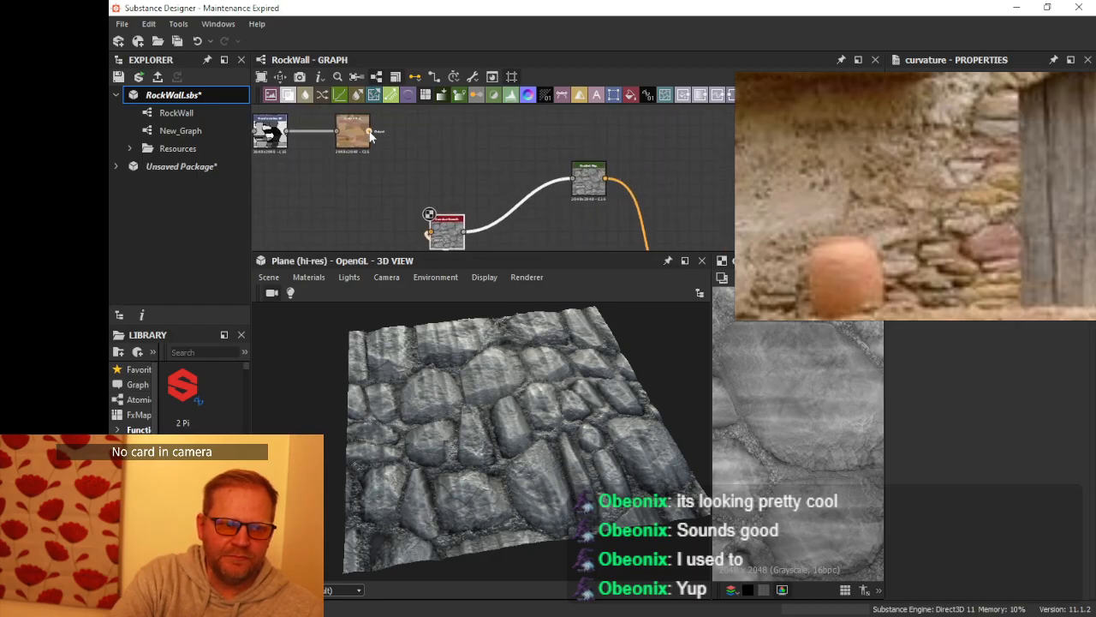
left_click_drag(367, 131, 486, 167)
type("blend")
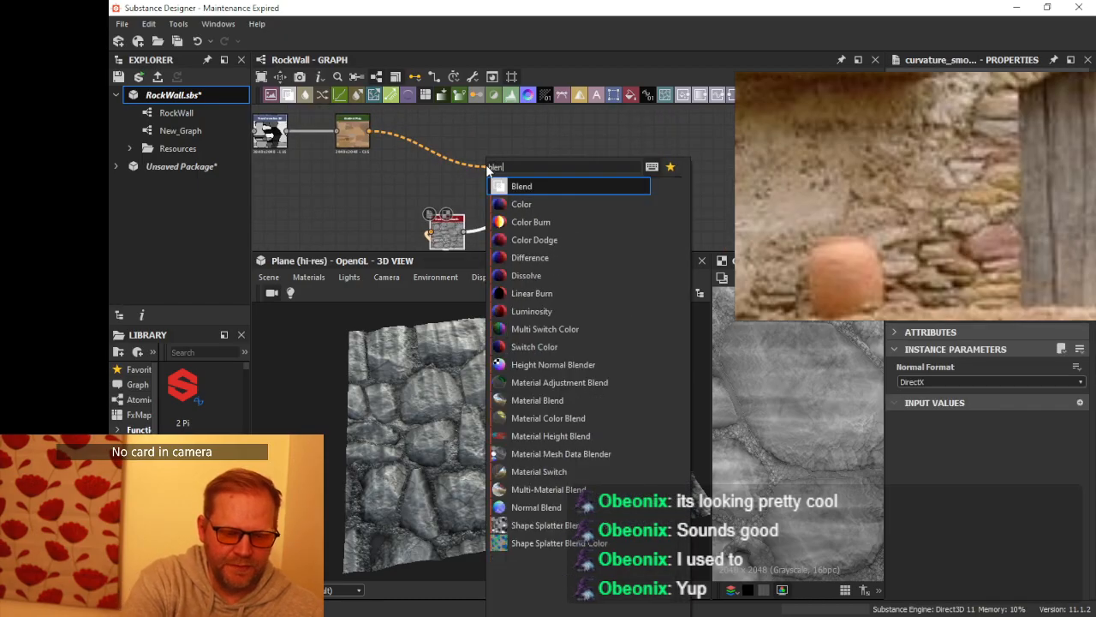
key("Return")
left_click_drag(507, 165, 660, 142)
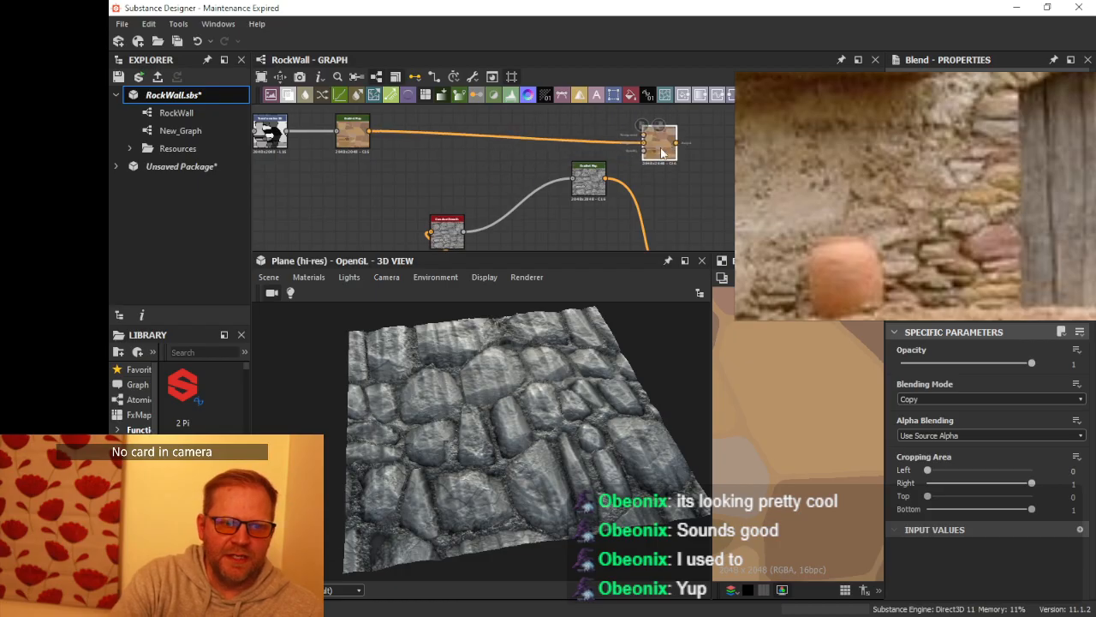
Step: Connect the curvature Gradient Map to the Blend node's foreground input and preview the blend in 2D
scroll(638, 167, "up", 2)
middle_click_drag(641, 169, 589, 170)
left_click_drag(606, 139, 603, 136)
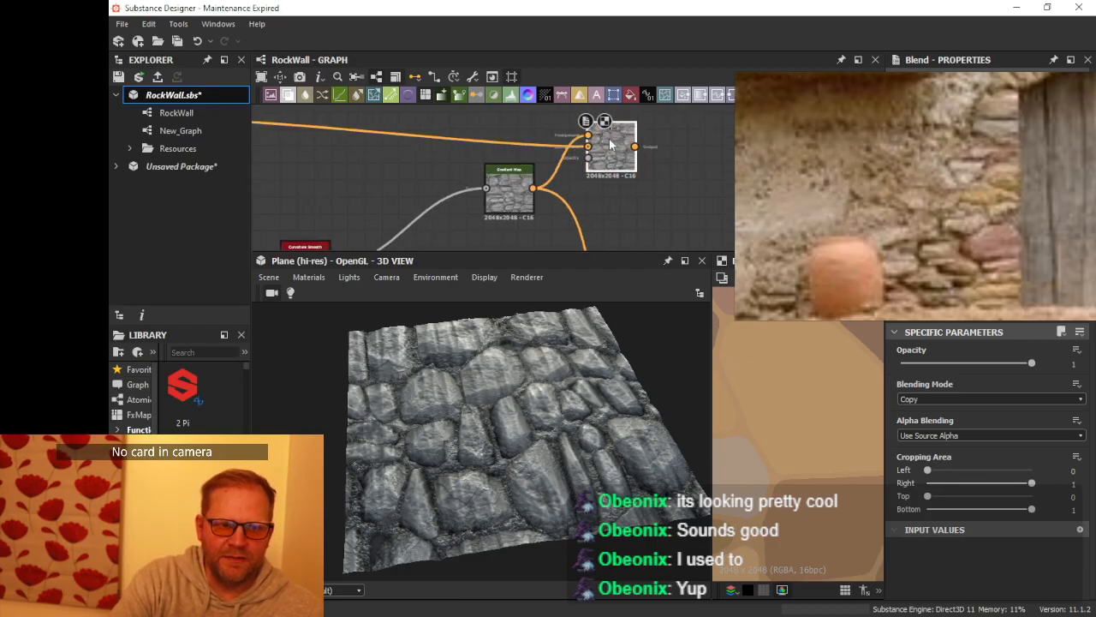
scroll(642, 171, "down", 2)
middle_click_drag(649, 178, 551, 177)
scroll(572, 120, "down", 1)
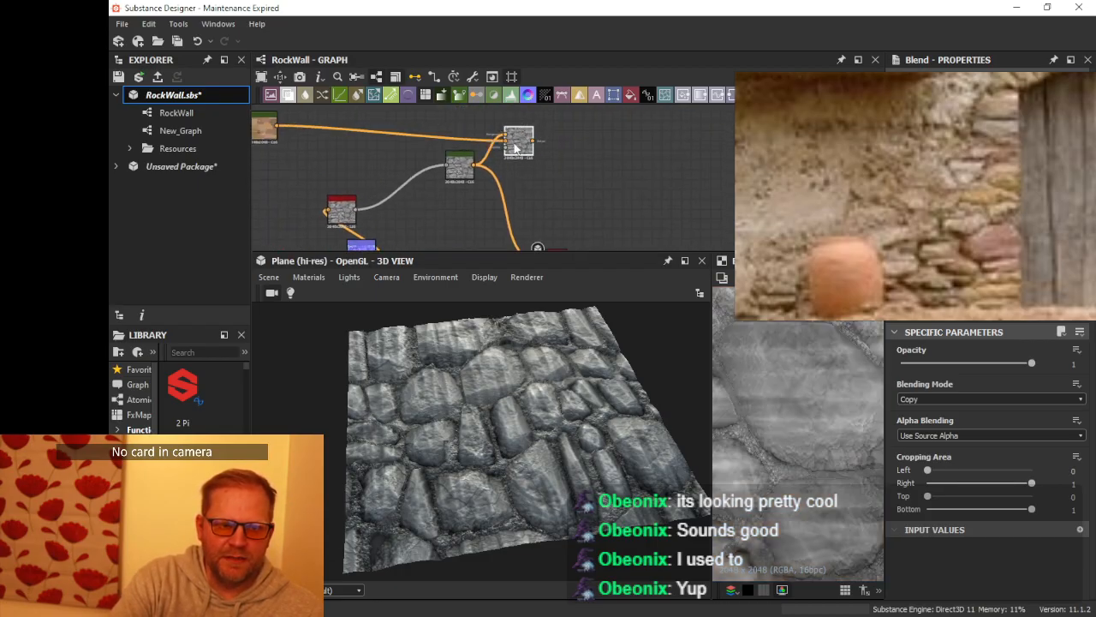
Step: Try Multiply as the Blend node's blending mode with an opacity of 0.69
left_click(939, 399)
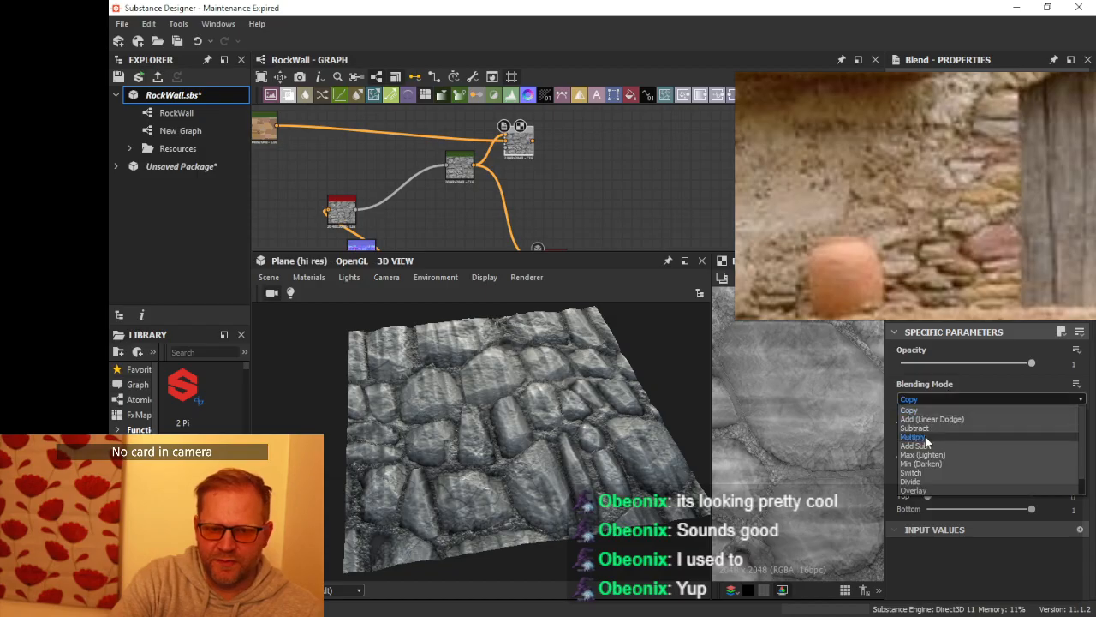
left_click(944, 436)
left_click_drag(1029, 369, 980, 367)
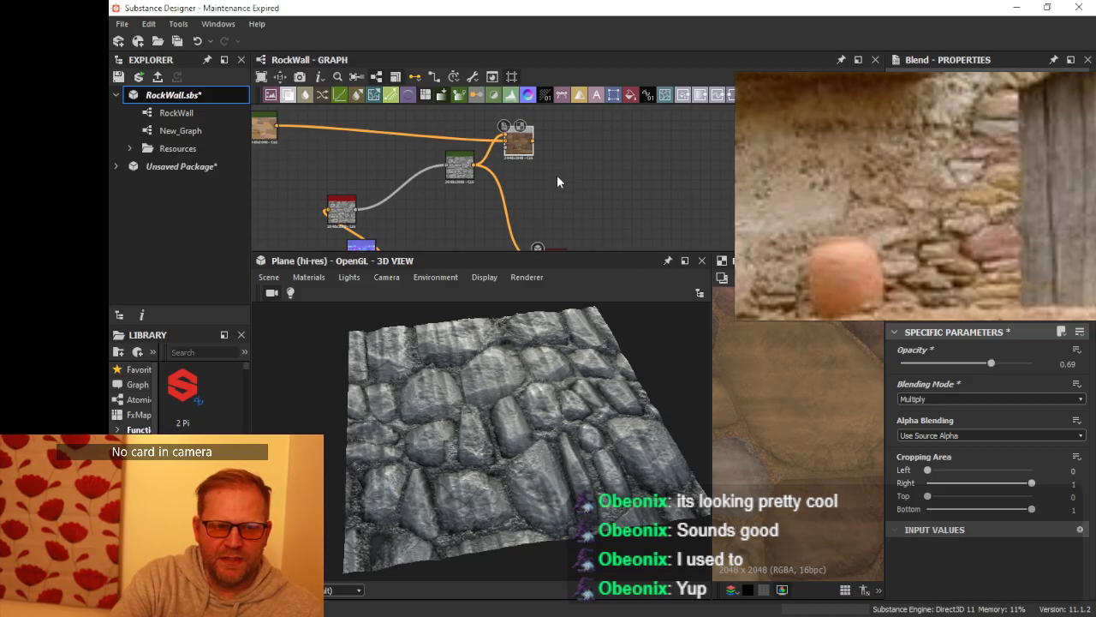
Step: Set the blending mode of the node combining stone colour and curvature to Add Sub
scroll(556, 181, "down", 3)
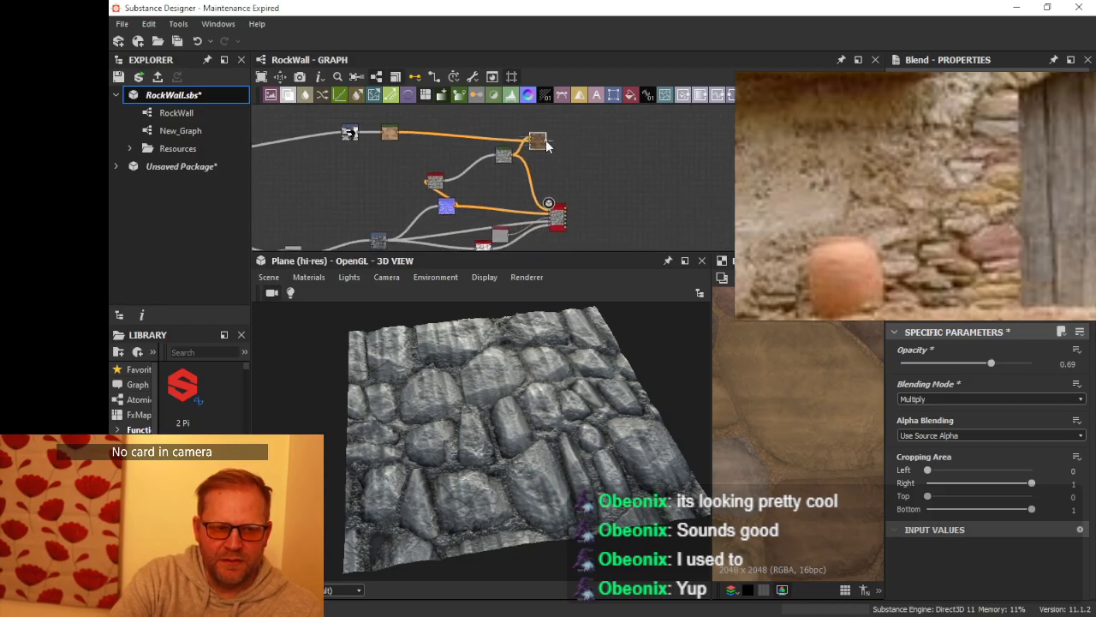
left_click(503, 157)
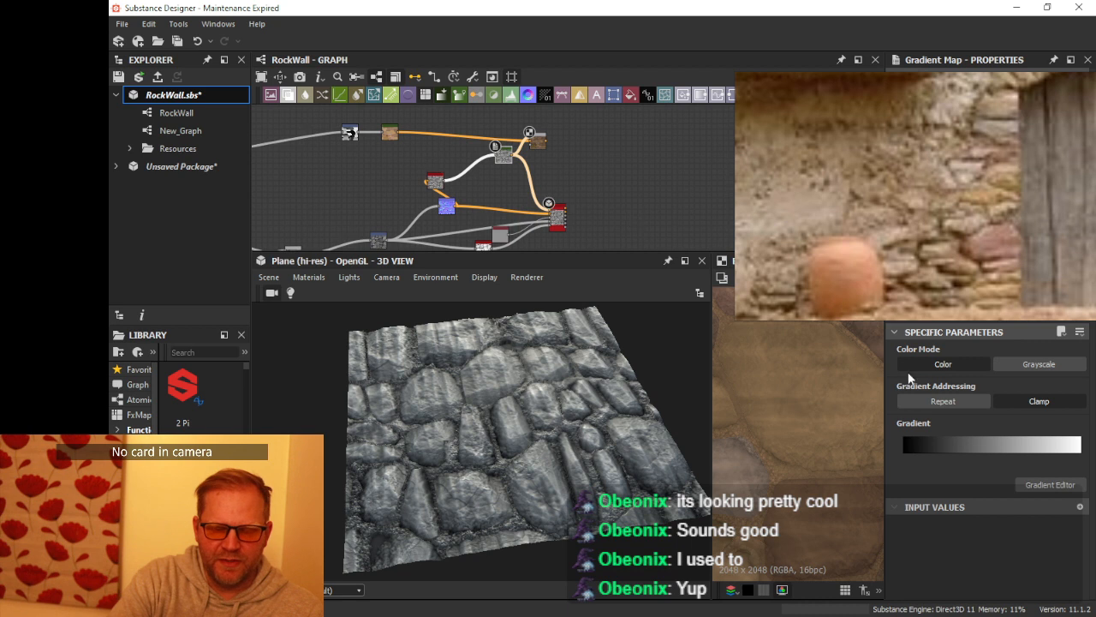
left_click(535, 141)
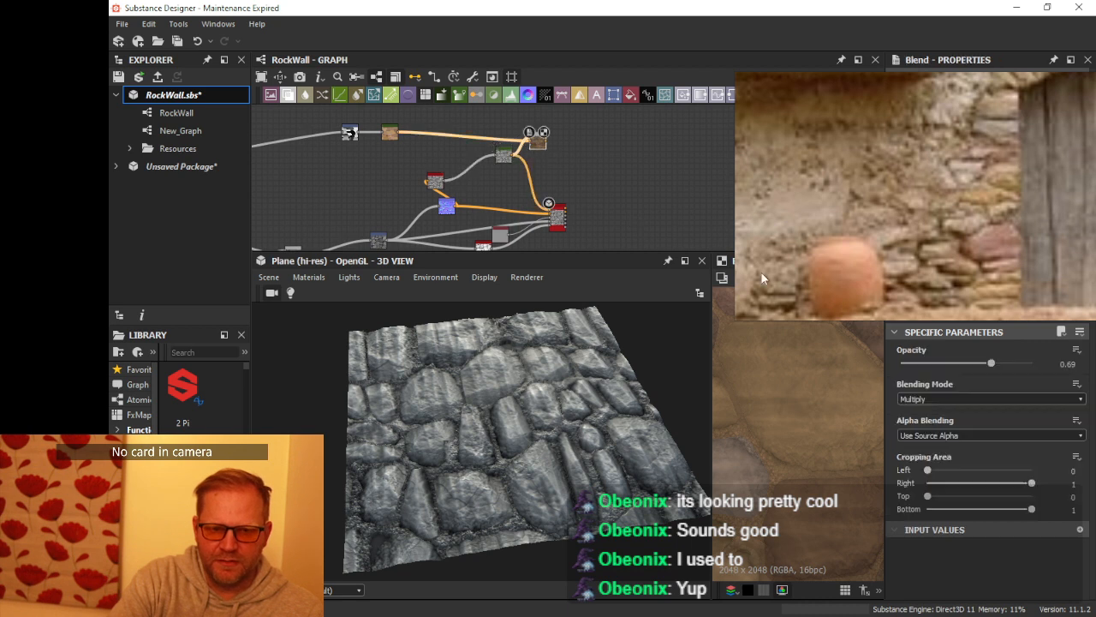
left_click(933, 396)
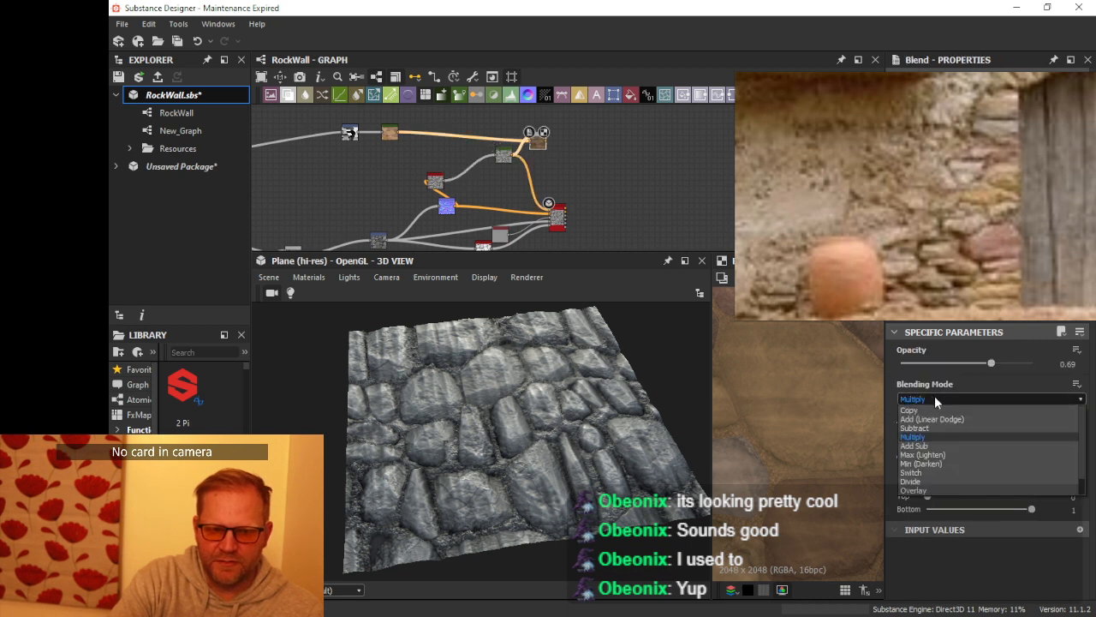
left_click(914, 446)
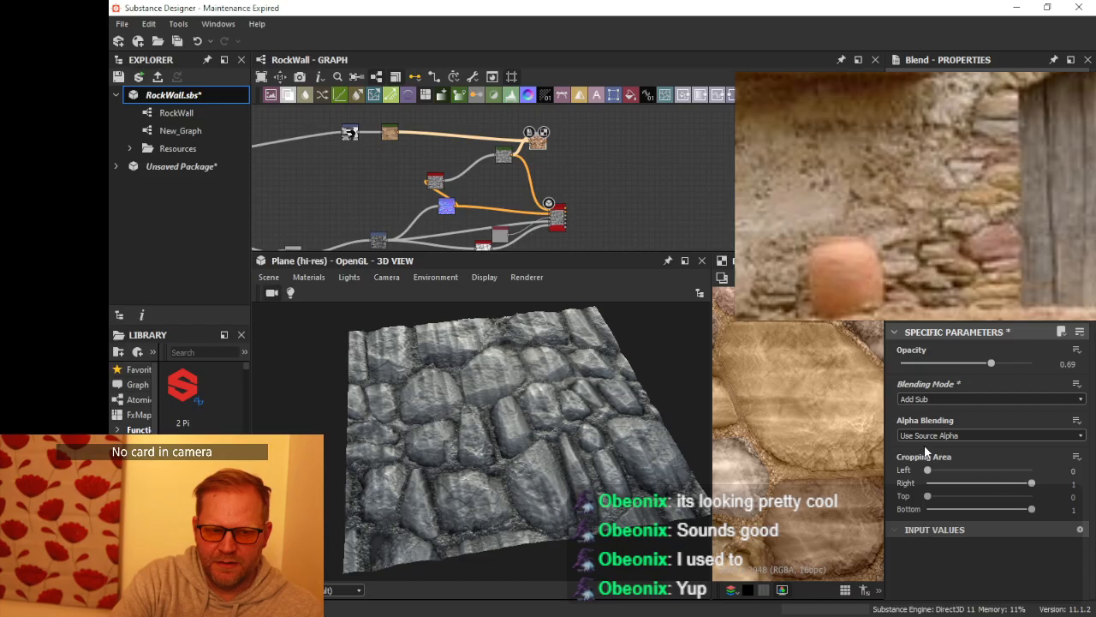
Step: Connect the Blend output to the Base Material's base colour input and check the coloured stones in the 3D view
scroll(548, 143, "up", 2)
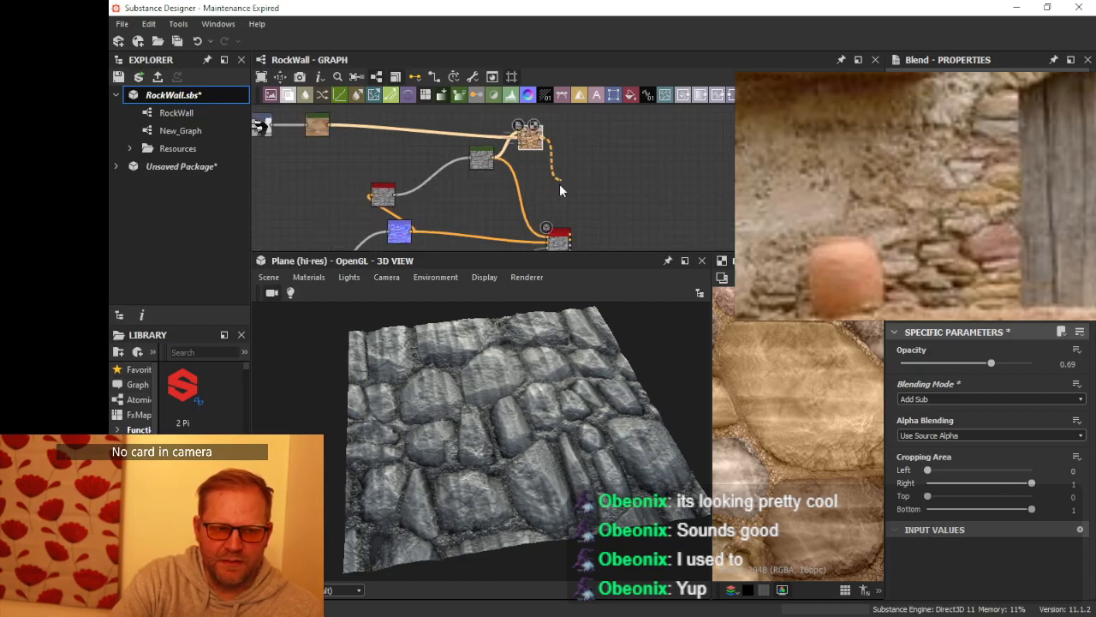
left_click_drag(561, 190, 549, 244)
scroll(575, 385, "up", 6)
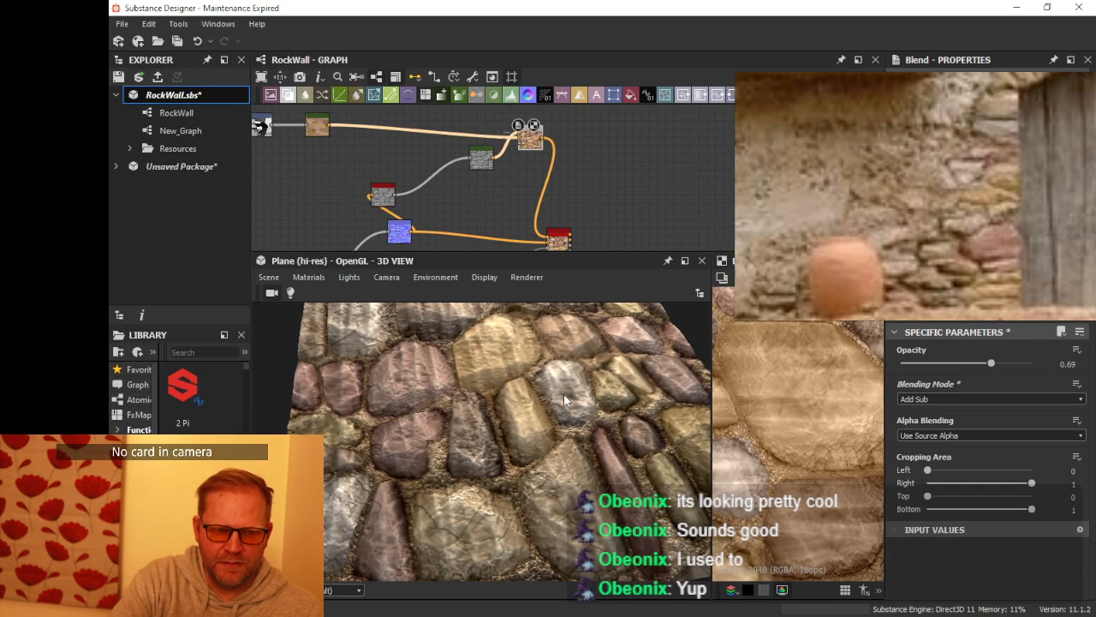
left_click_drag(564, 393, 623, 435)
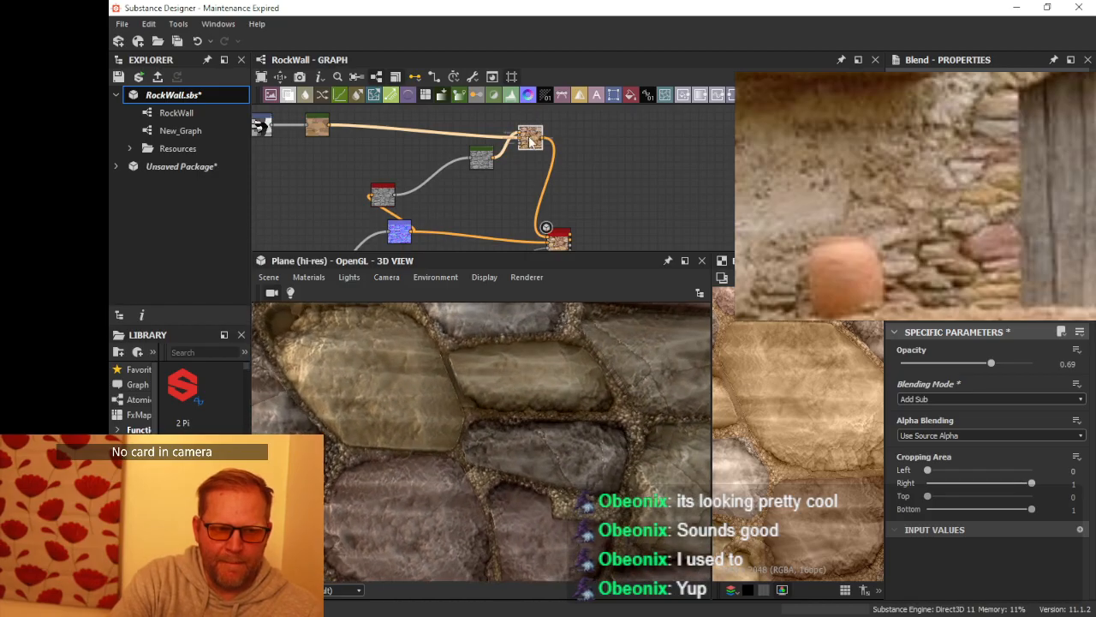
Step: Set the Blend node's opacity to 0.27 and check the whole wall in the 3D view
left_click_drag(989, 363, 939, 363)
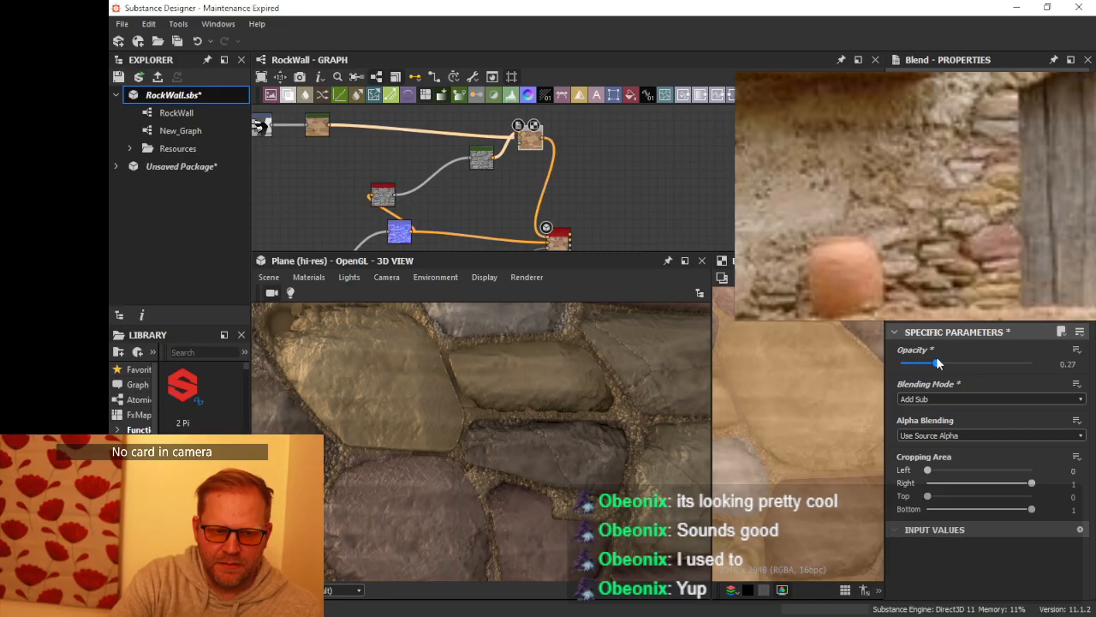
left_click_drag(467, 387, 224, 398)
scroll(566, 182, "down", 2)
Step: Raise the Uniform Color node's grayscale output to about 0.654 and check the stone surfaces up close in 3D
middle_click_drag(582, 188, 597, 153)
scroll(535, 208, "up", 5)
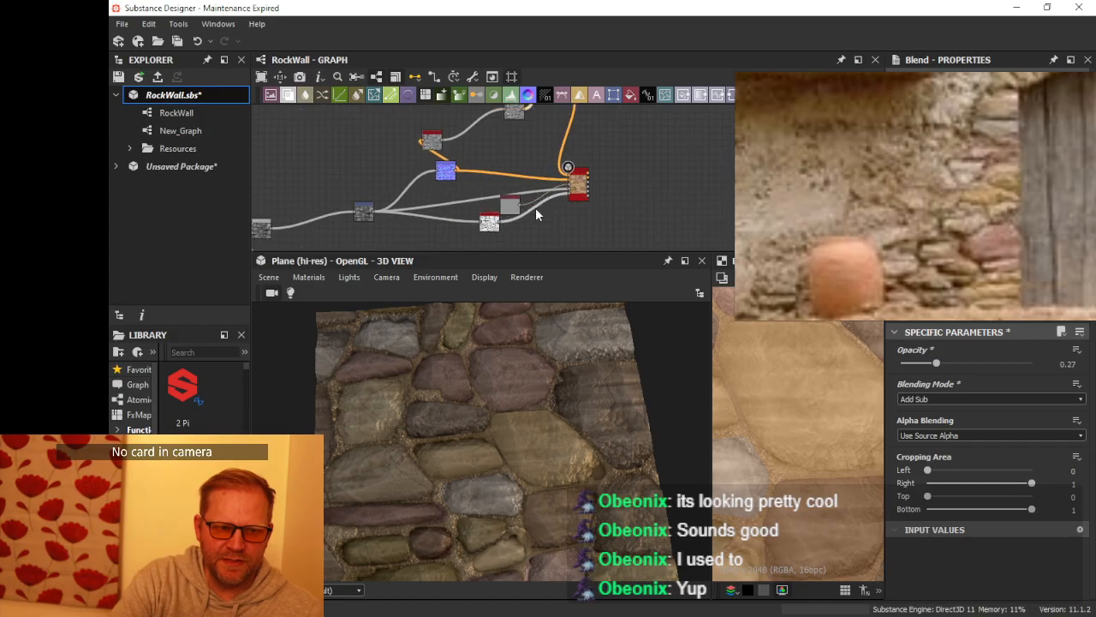
left_click(478, 214)
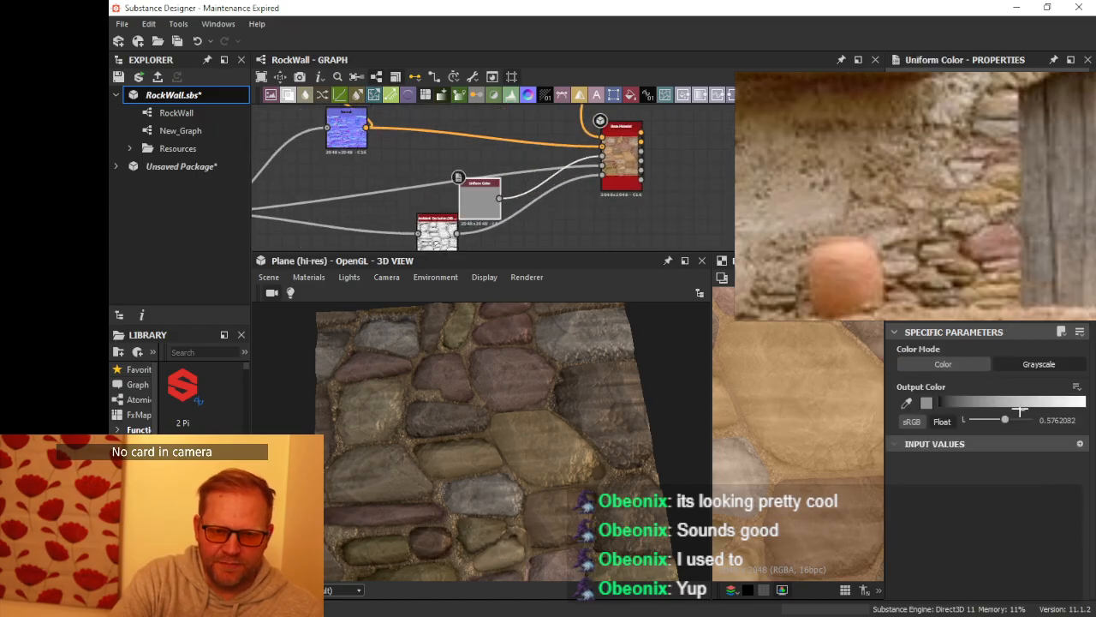
mouse_move(1020, 411)
left_mouse_down()
mouse_move(963, 407)
mouse_move(1055, 411)
mouse_move(1035, 410)
left_mouse_up()
scroll(575, 421, "up", 5)
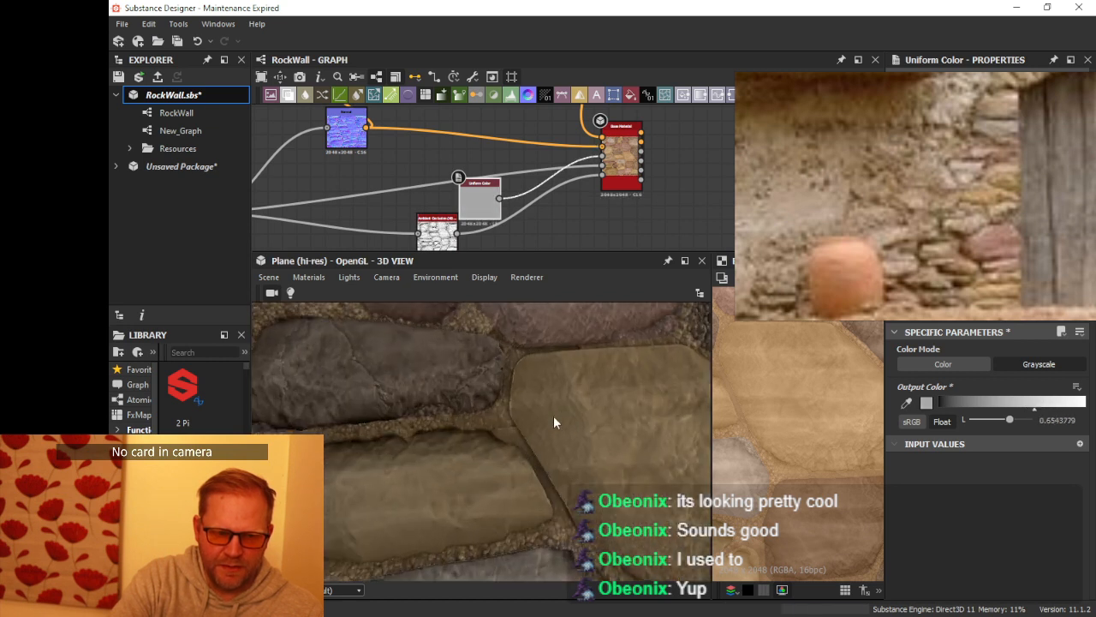
left_click_drag(554, 417, 530, 313, "alt")
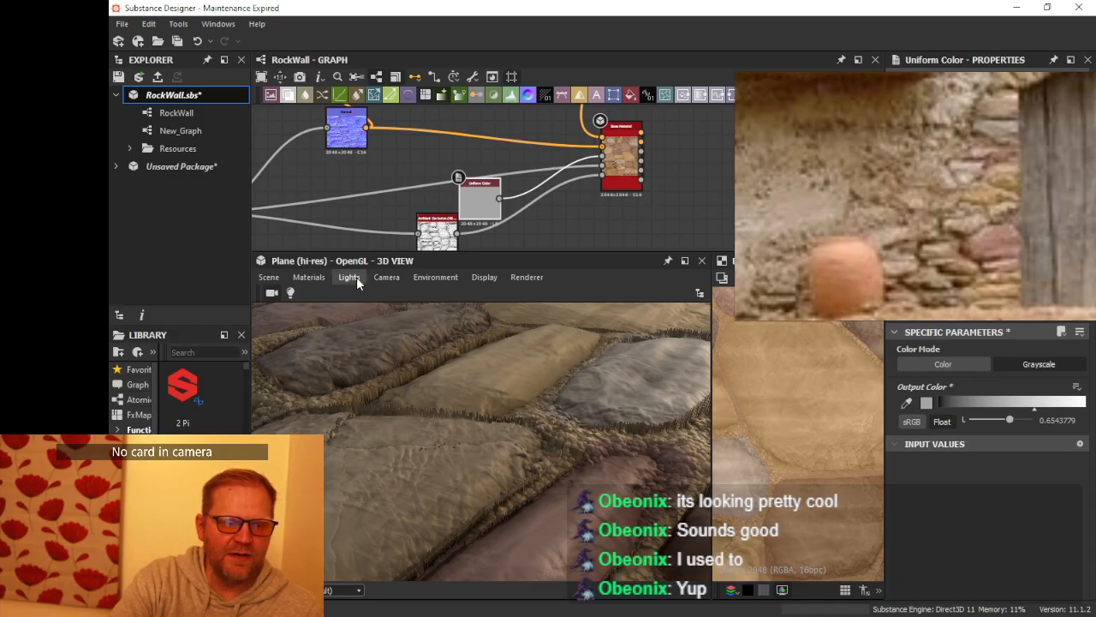
Step: Open the Tessellation properties of the default physically_metallic_roughness material and move the reference photo off them
left_click(309, 277)
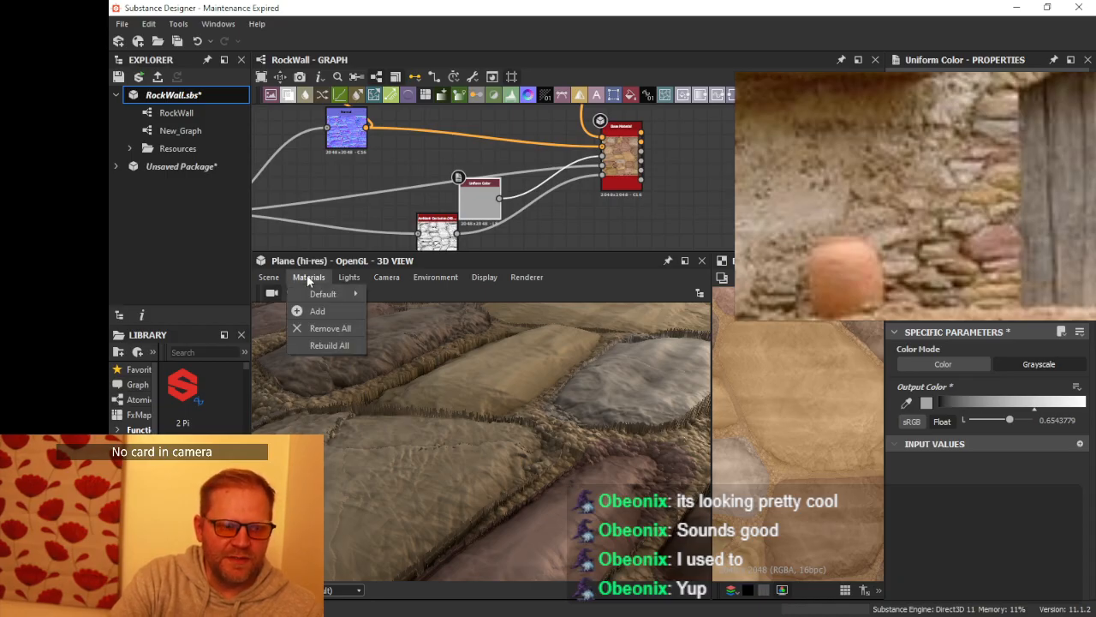
mouse_move(344, 295)
mouse_move(434, 362)
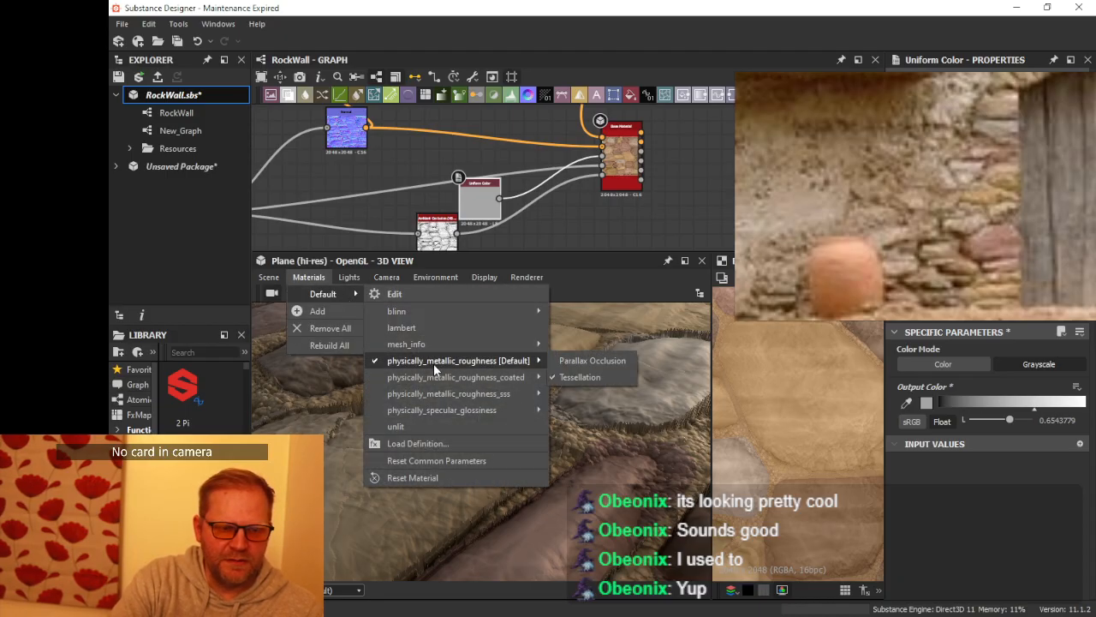
left_click(587, 374)
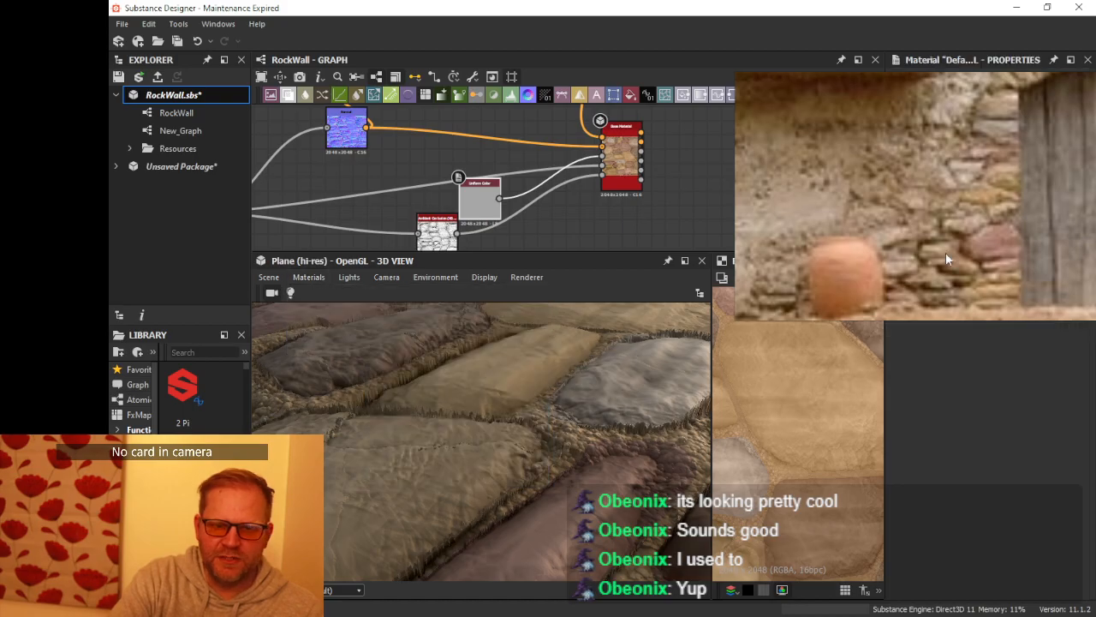
left_click_drag(945, 252, 549, 266)
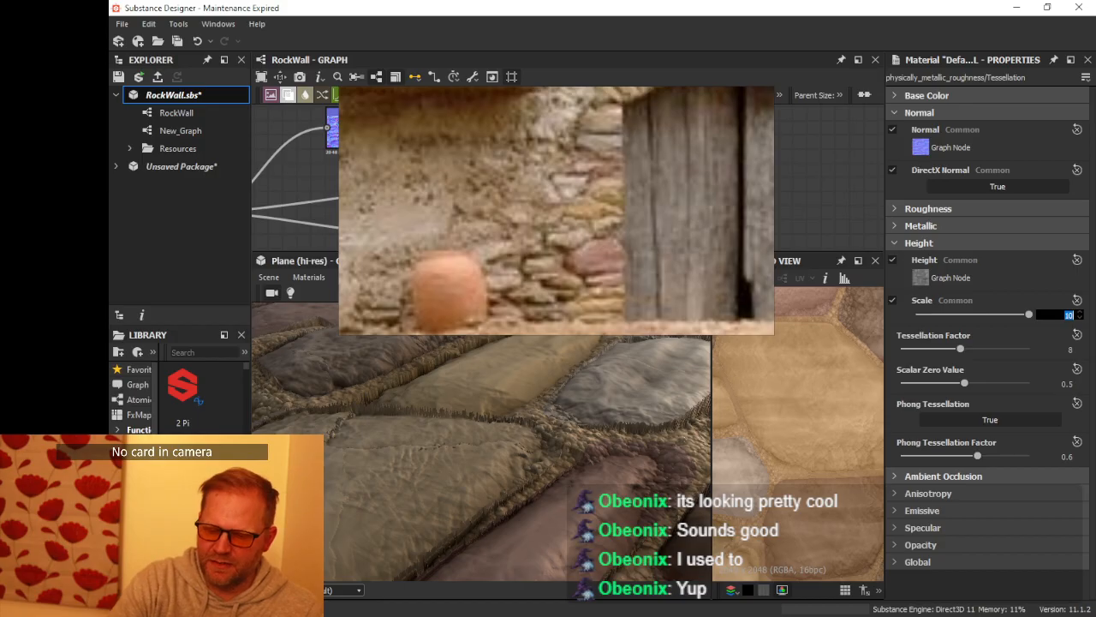
Step: Try a height scale of 20, raise it to 50, and move the reference photo clear of the graph
type("0")
key("Return")
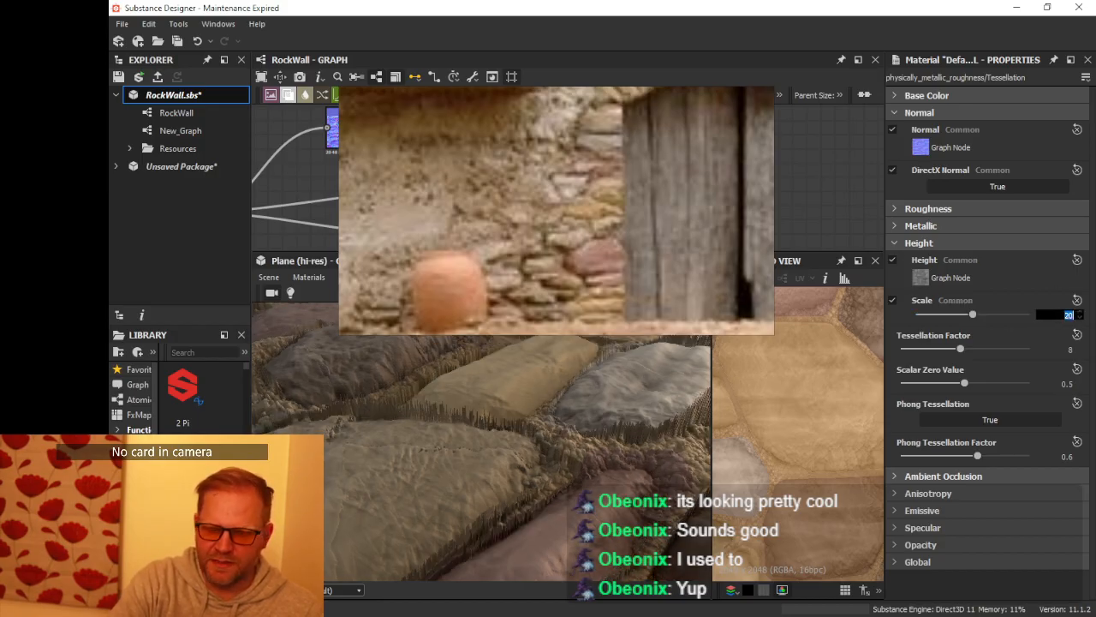
type("50")
key("Return")
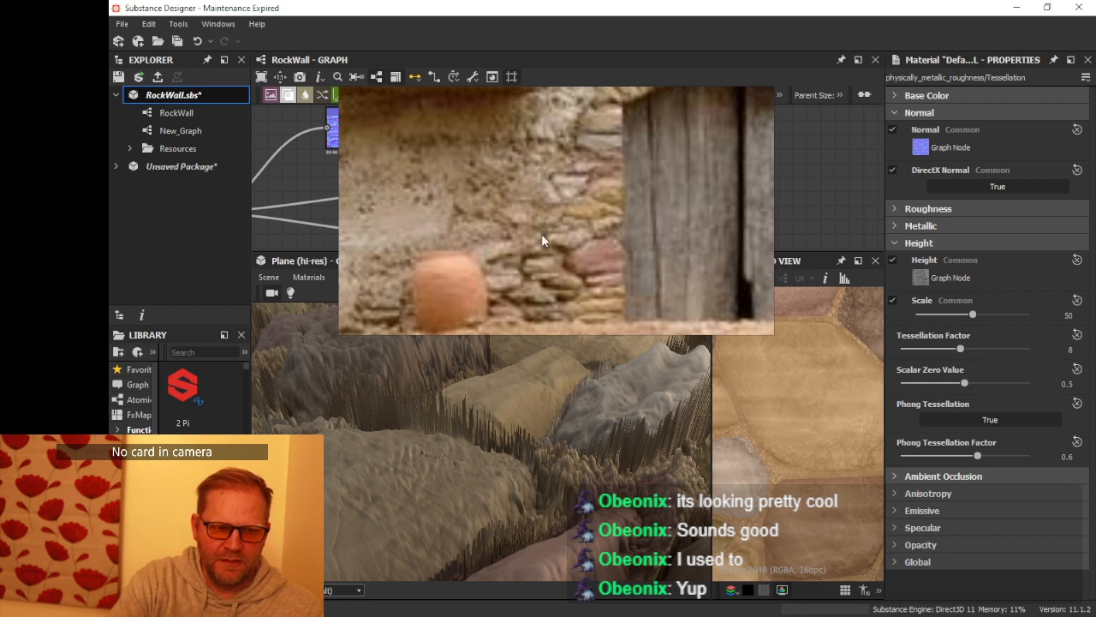
right_click_drag(542, 237, 0, 236)
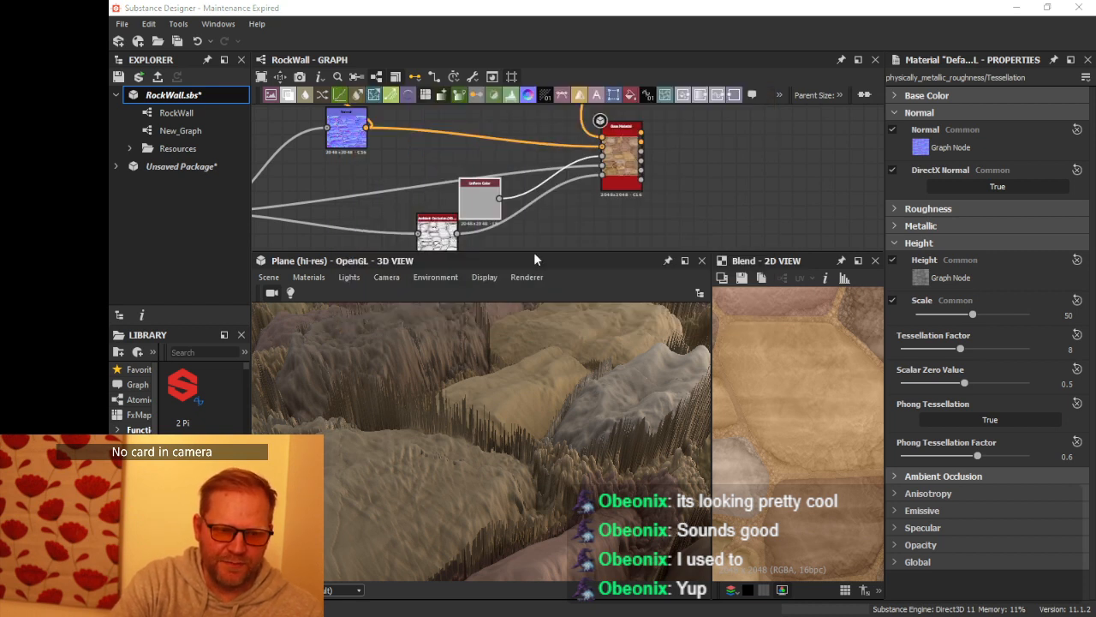
Step: Enlarge the 3D view to examine the displaced stones and the mortar gaps, and restore the graph's space
left_click_drag(533, 252, 579, 172)
left_click_drag(458, 361, 476, 254)
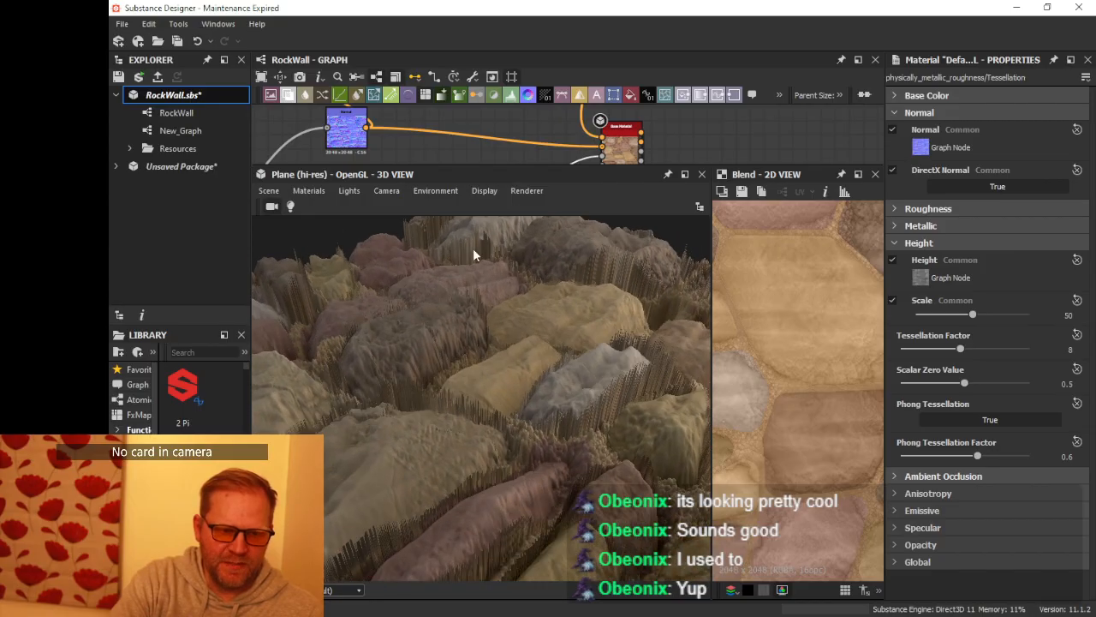
left_click_drag(527, 165, 536, 336)
Step: Find the last Histogram Scan node in the mortar mask chain and preview its mask in 2D
middle_click_drag(488, 274, 843, 275)
middle_click_drag(579, 241, 626, 165)
scroll(624, 236, "down", 2)
scroll(624, 237, "down", 1)
scroll(609, 237, "up", 2)
middle_click_drag(619, 247, 609, 206)
left_click(594, 239)
double_click(594, 239)
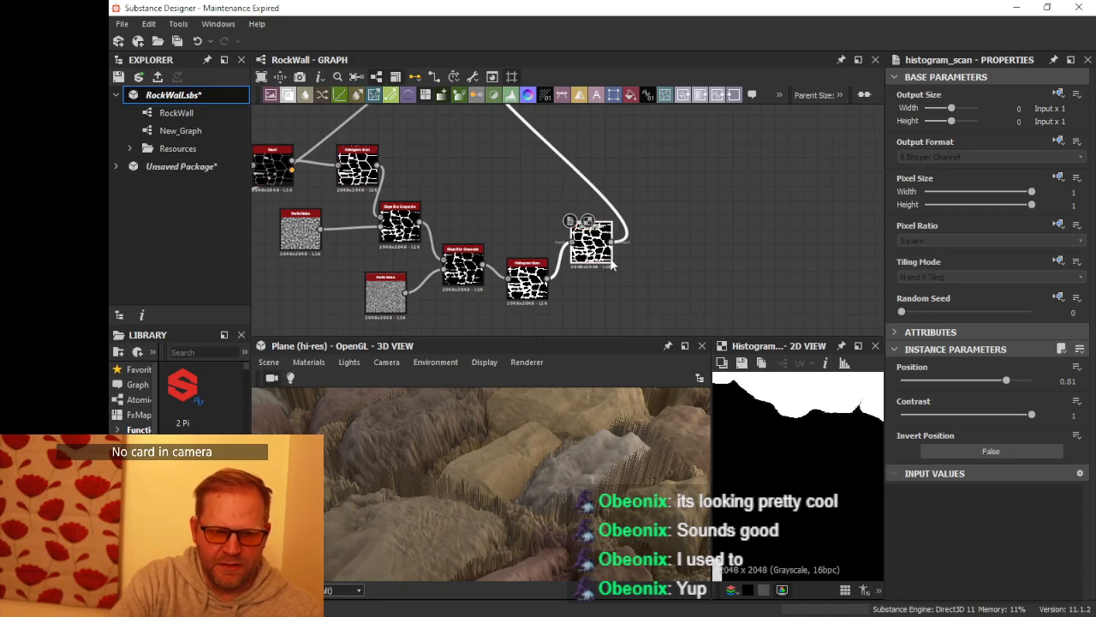
Step: Add a Bevel node connected to the output of the last Histogram Scan node
scroll(619, 245, "down", 2)
middle_click_drag(629, 237, 627, 261)
scroll(626, 282, "up", 2)
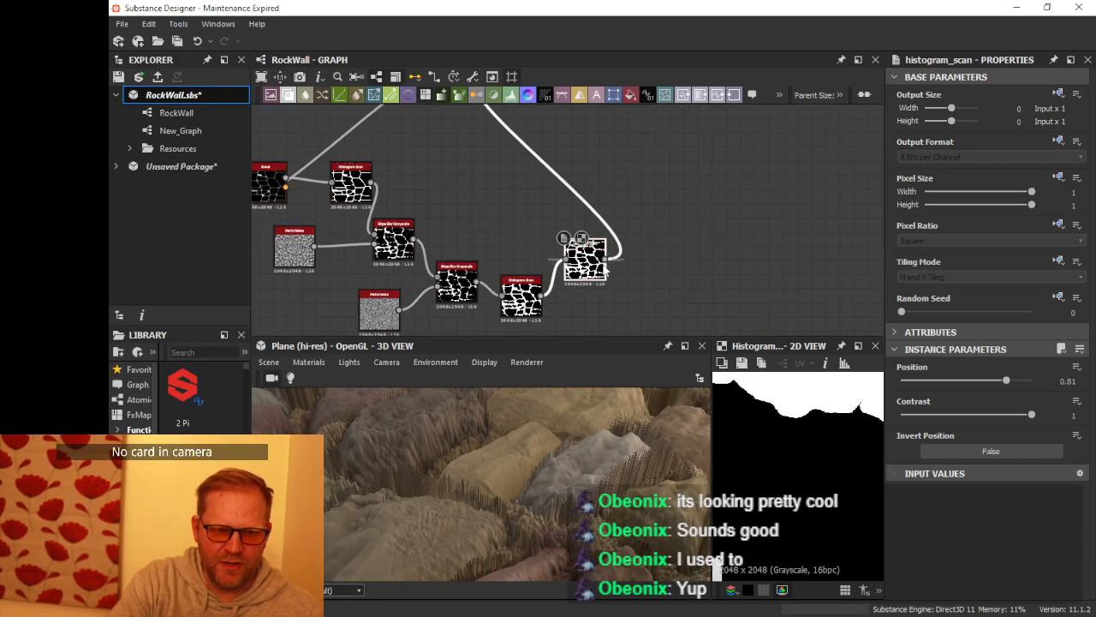
left_click_drag(624, 276, 636, 274)
type("bevel")
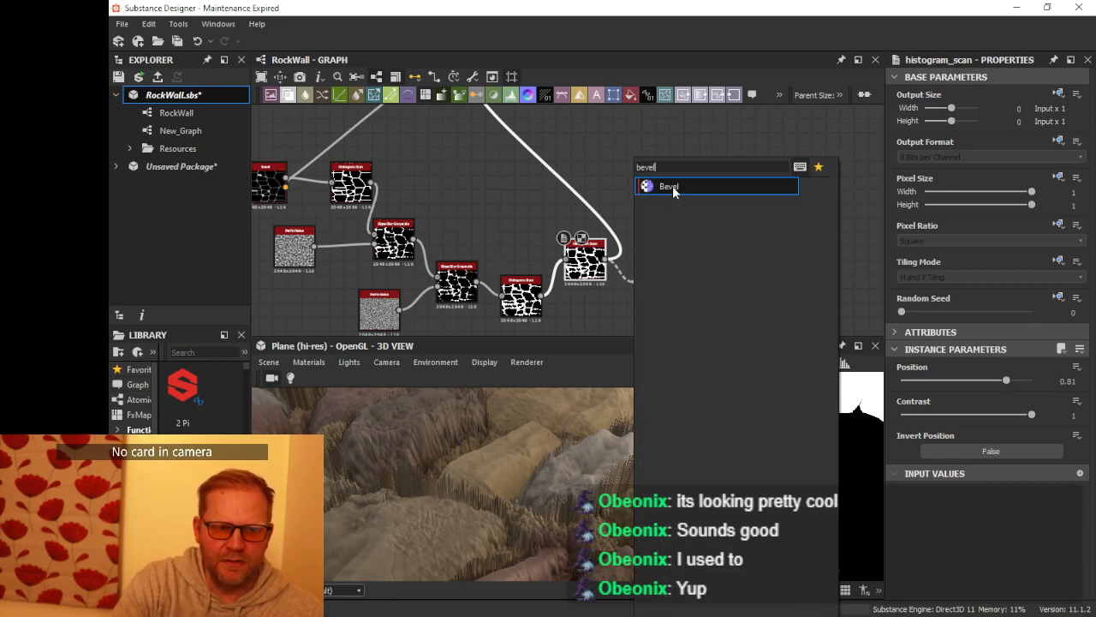
left_click(670, 186)
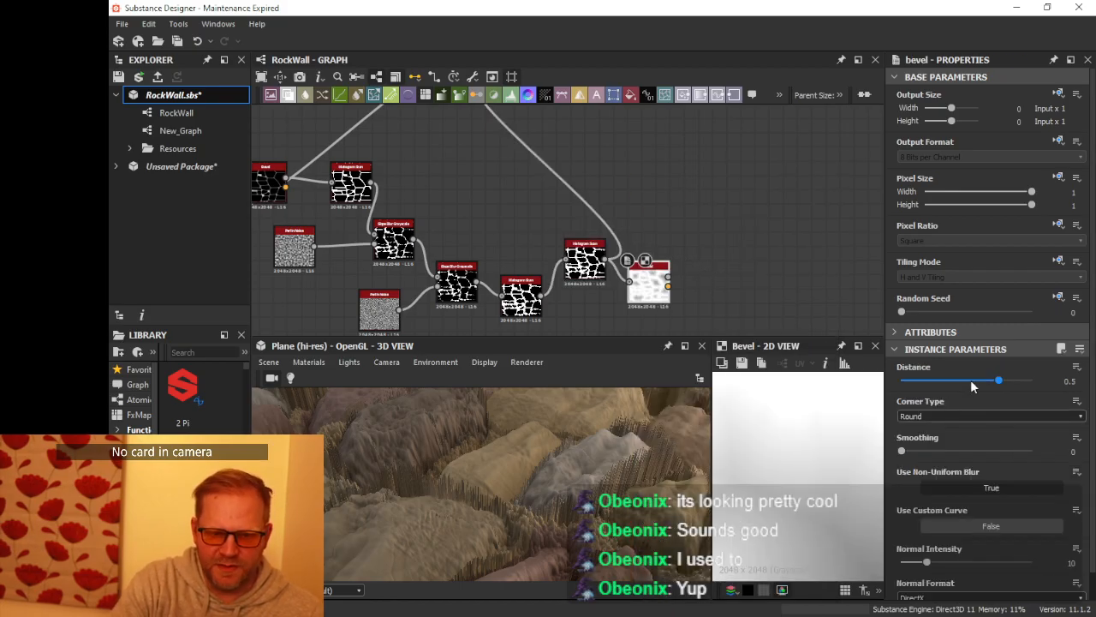
Step: Set the new Bevel's distance to 0.01 and connect it to the Blend's mask input in place of the Histogram Scan
left_click_drag(997, 382, 941, 385)
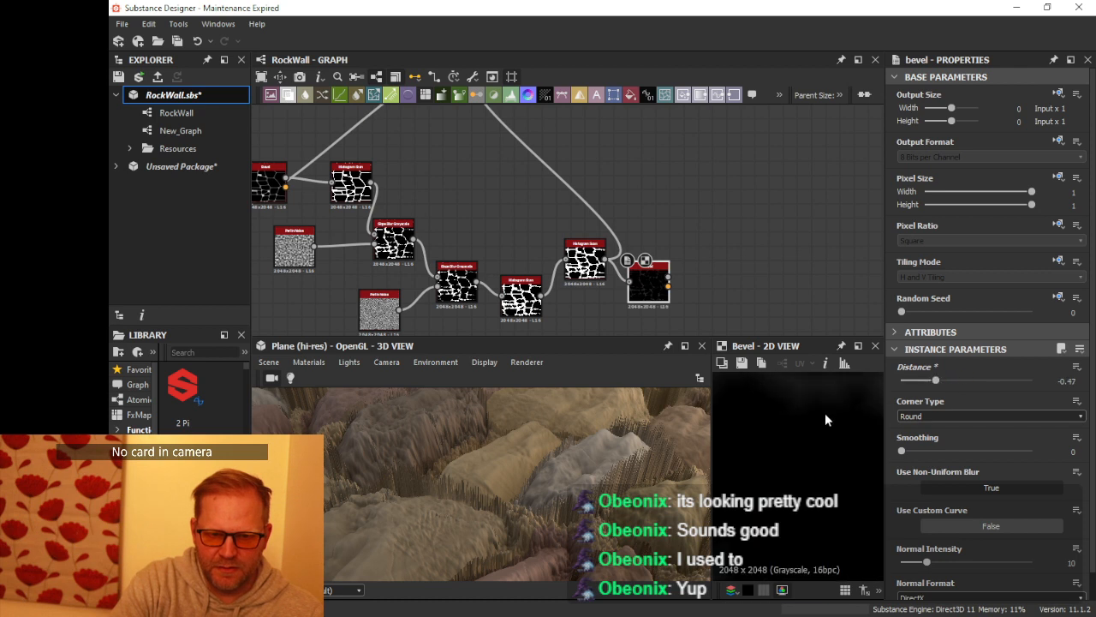
middle_click_drag(825, 414, 819, 507)
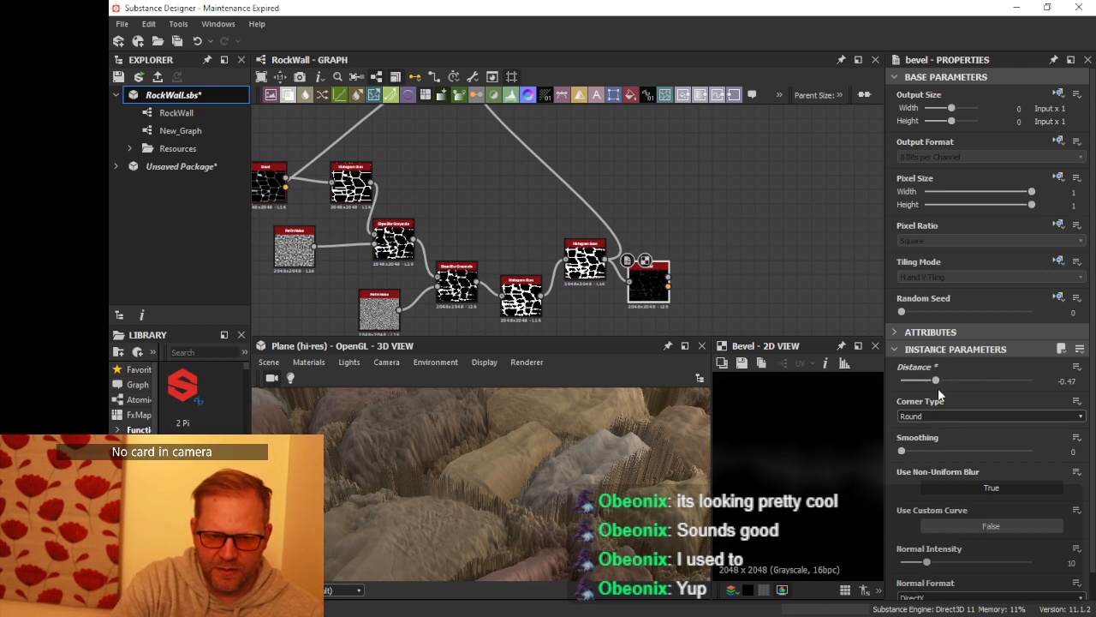
left_click_drag(955, 385, 967, 384)
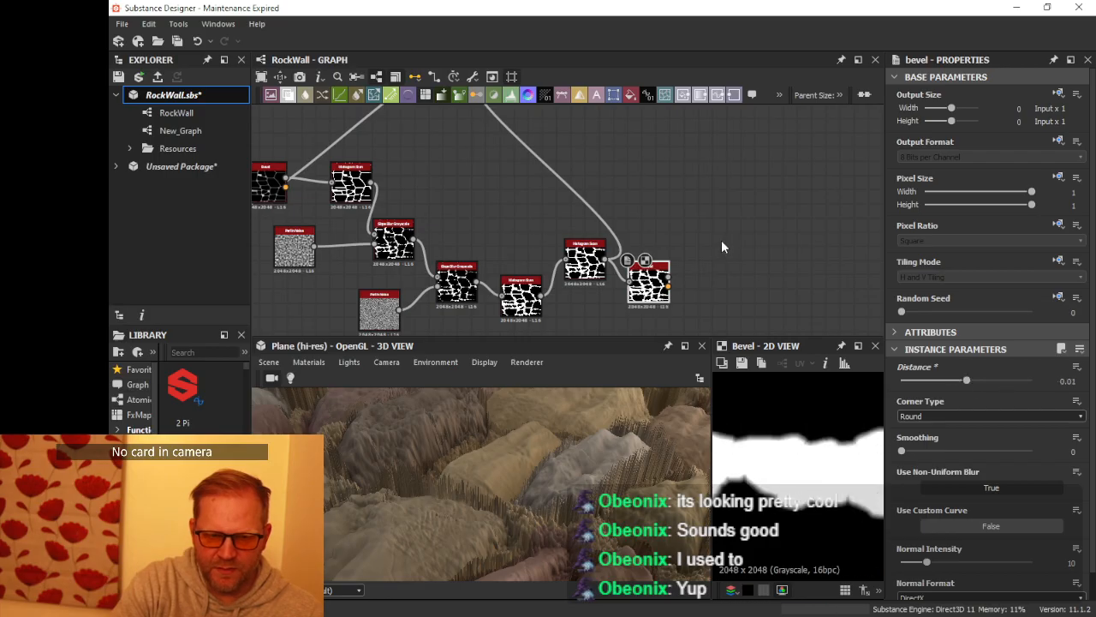
scroll(672, 321, "down", 2)
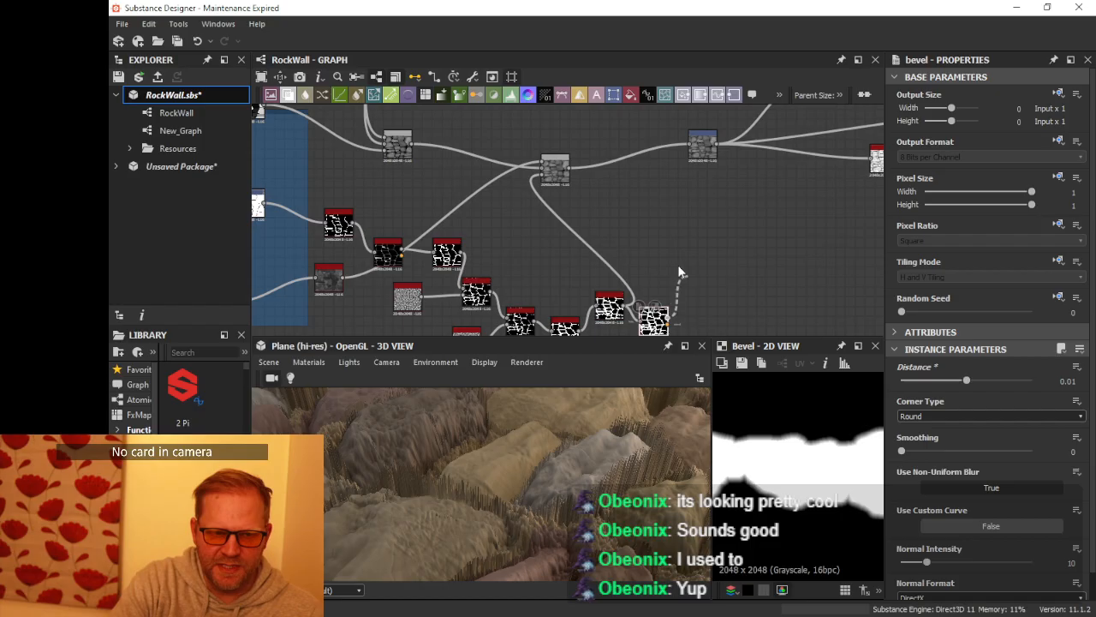
left_click_drag(546, 179, 545, 179)
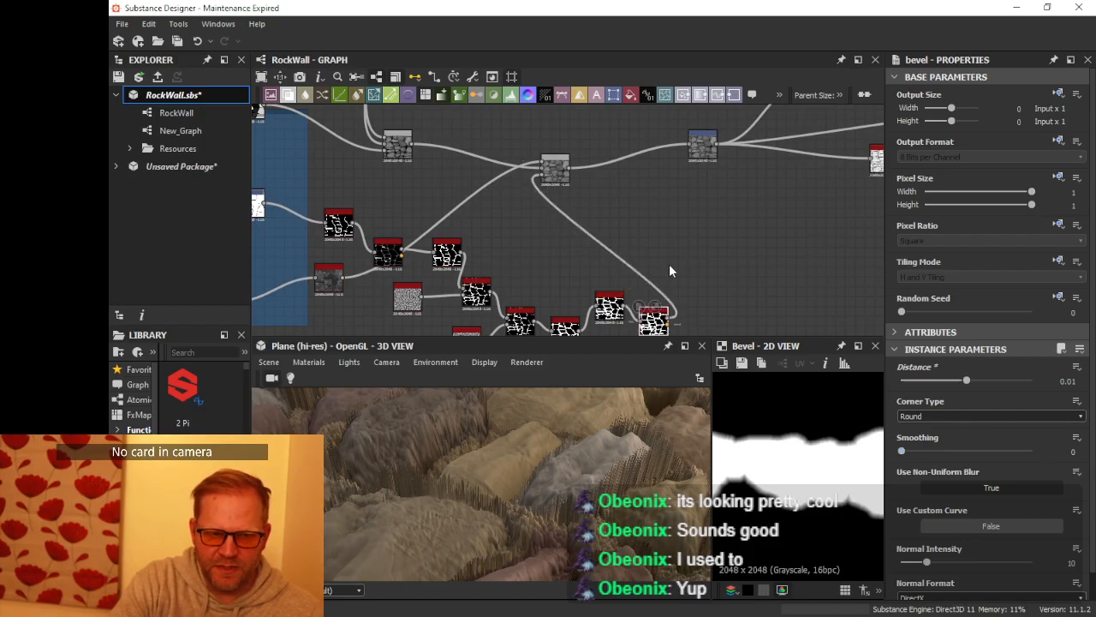
Step: Raise the new Bevel's distance to 0.1 and check the stone edges and mortar in the 3D view
scroll(655, 255, "up", 3)
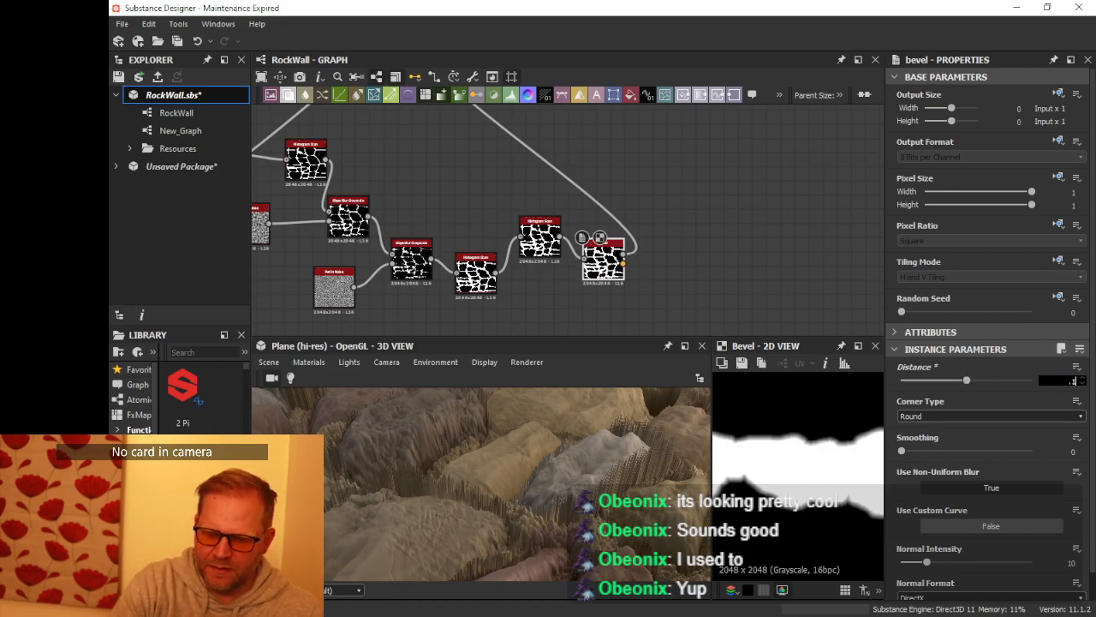
key("Return")
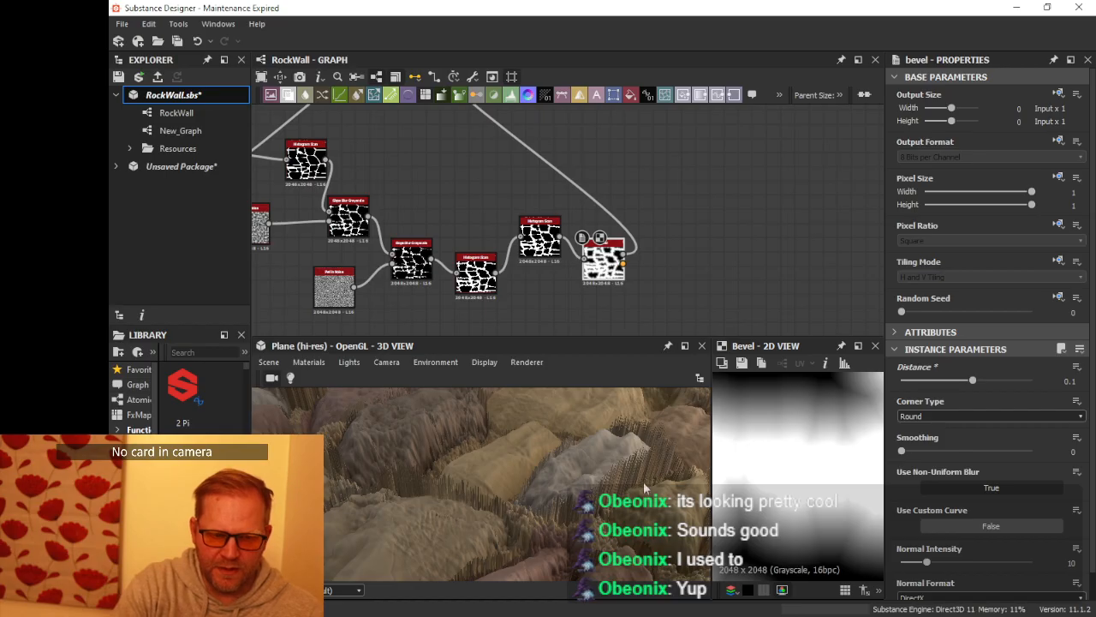
left_click_drag(644, 488, 591, 501)
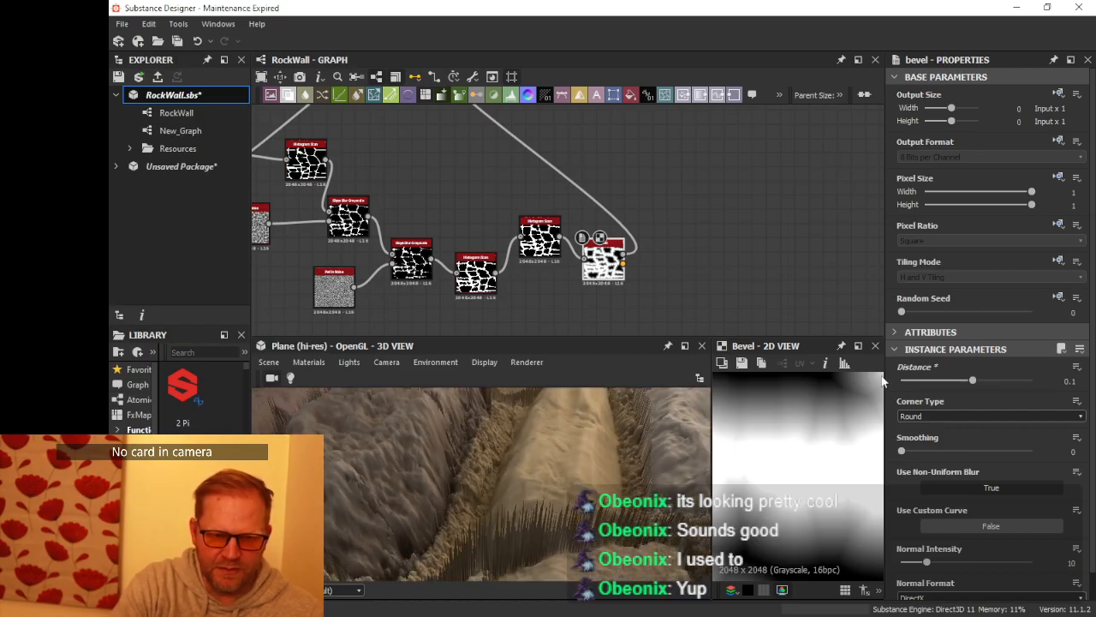
left_click_drag(593, 440, 514, 480)
Step: Bypass the mortar Blend by connecting the stone Blend directly to the node feeding normal and height, and check the stones in 3D
scroll(569, 210, "down", 1)
middle_click_drag(568, 210, 762, 278)
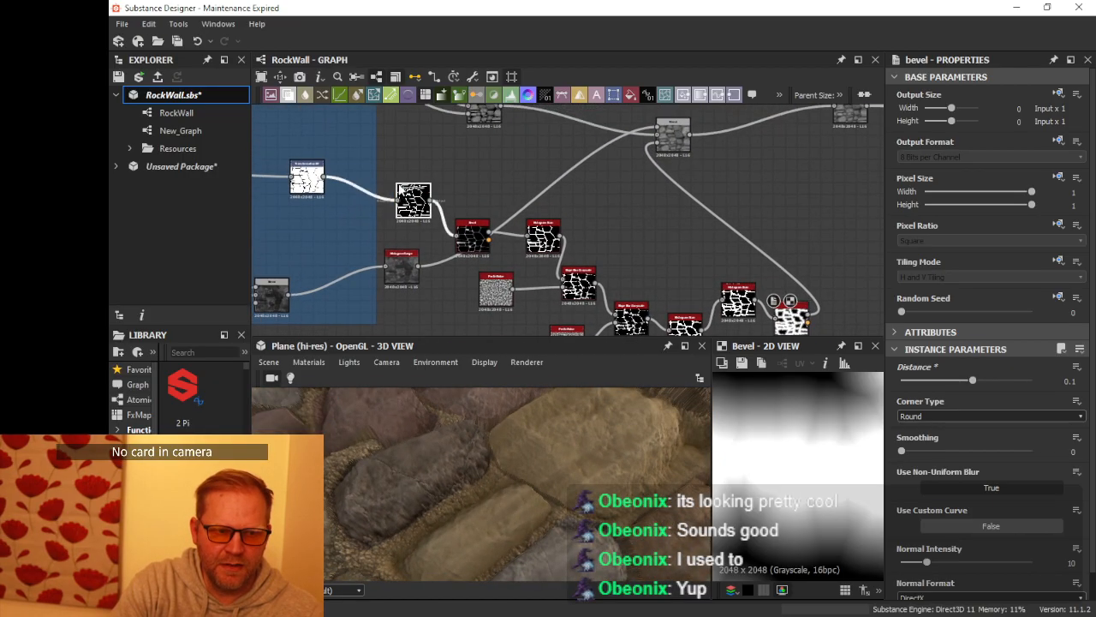
left_click_drag(399, 187, 376, 165)
left_click_drag(468, 229, 439, 194)
middle_click_drag(615, 184, 490, 288)
left_click_drag(723, 214, 723, 214)
scroll(592, 420, "down", 3)
left_click_drag(589, 447, 480, 434, "alt")
scroll(424, 235, "down", 2)
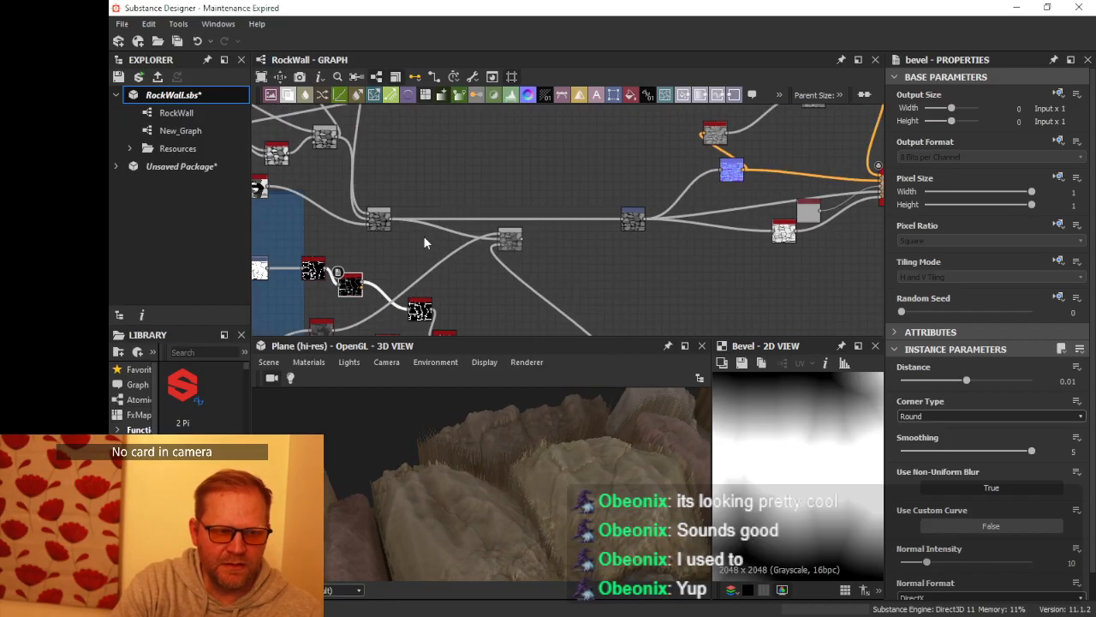
Step: Trace the stone height branch upstream and examine the settings of the Multiply Blend and its input nodes
middle_click_drag(431, 192, 661, 249)
scroll(656, 264, "up", 1)
scroll(628, 309, "up", 3)
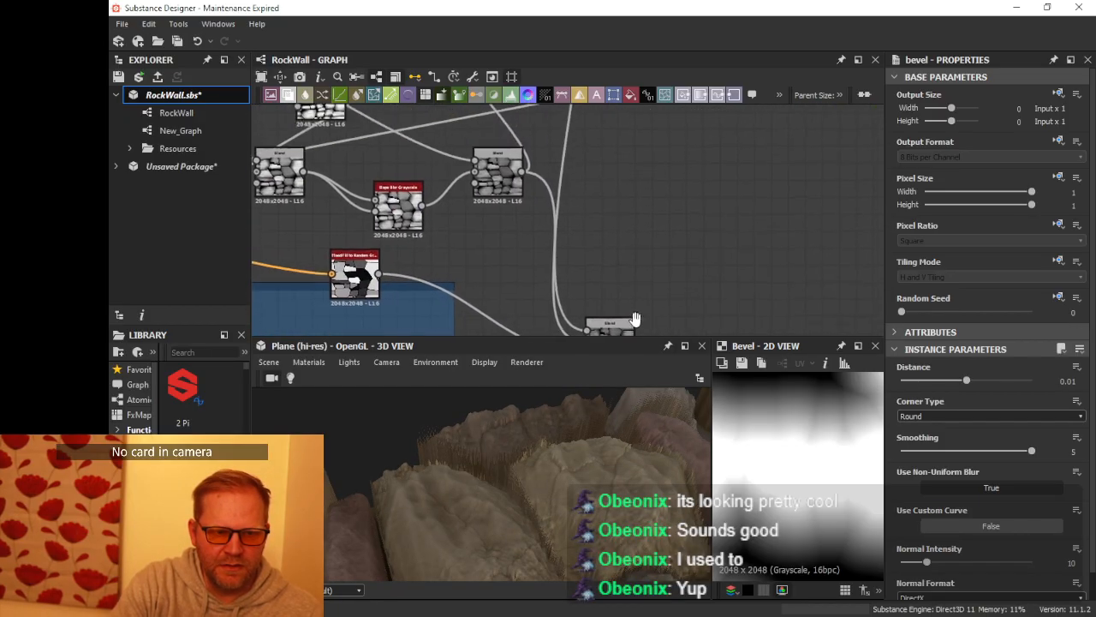
scroll(663, 259, "down", 3)
middle_click_drag(654, 199, 496, 165)
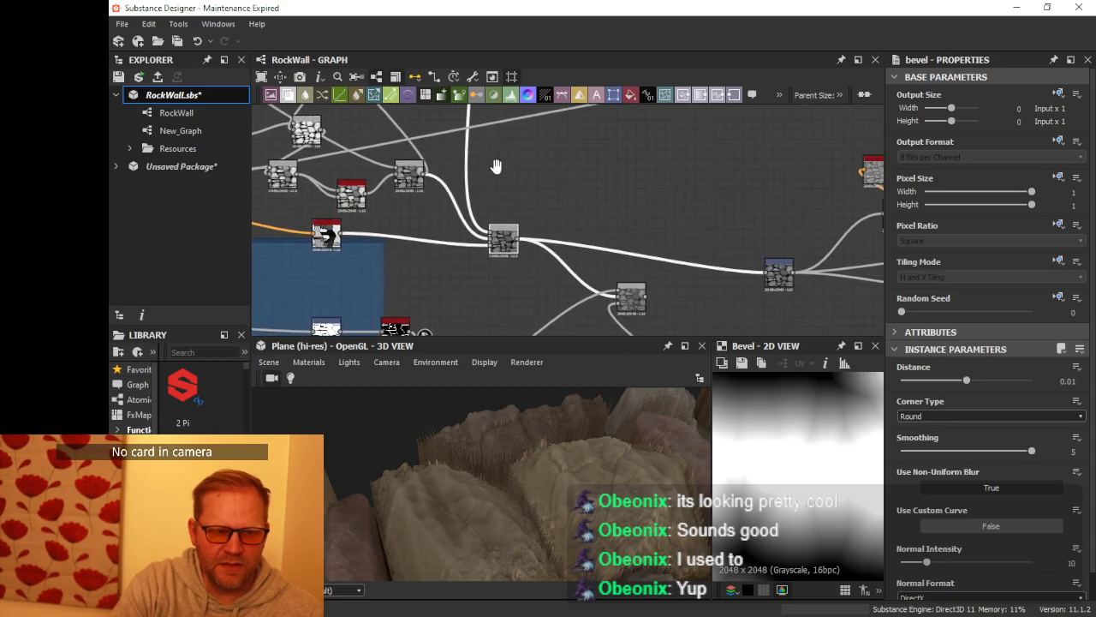
scroll(514, 265, "down", 2)
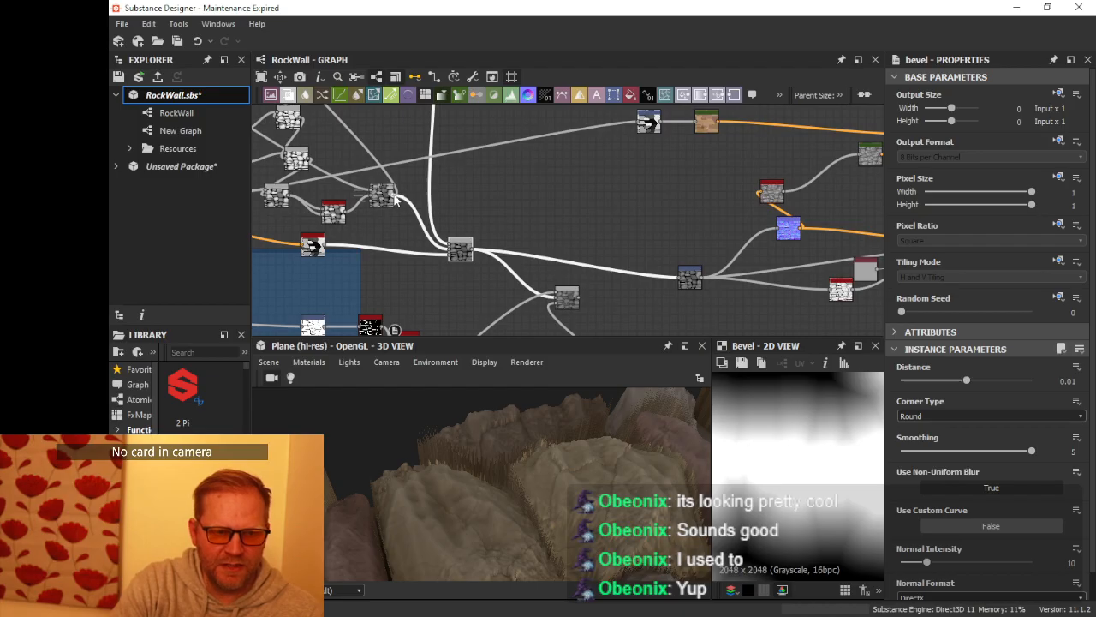
left_click(685, 285)
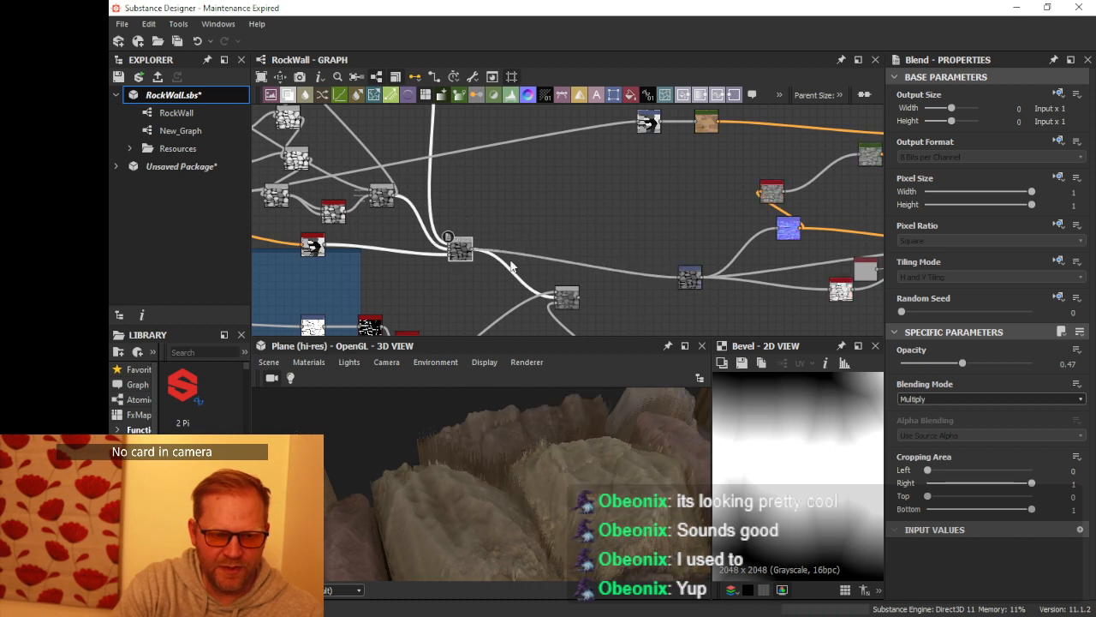
middle_click_drag(504, 203, 673, 242)
scroll(597, 238, "up", 4)
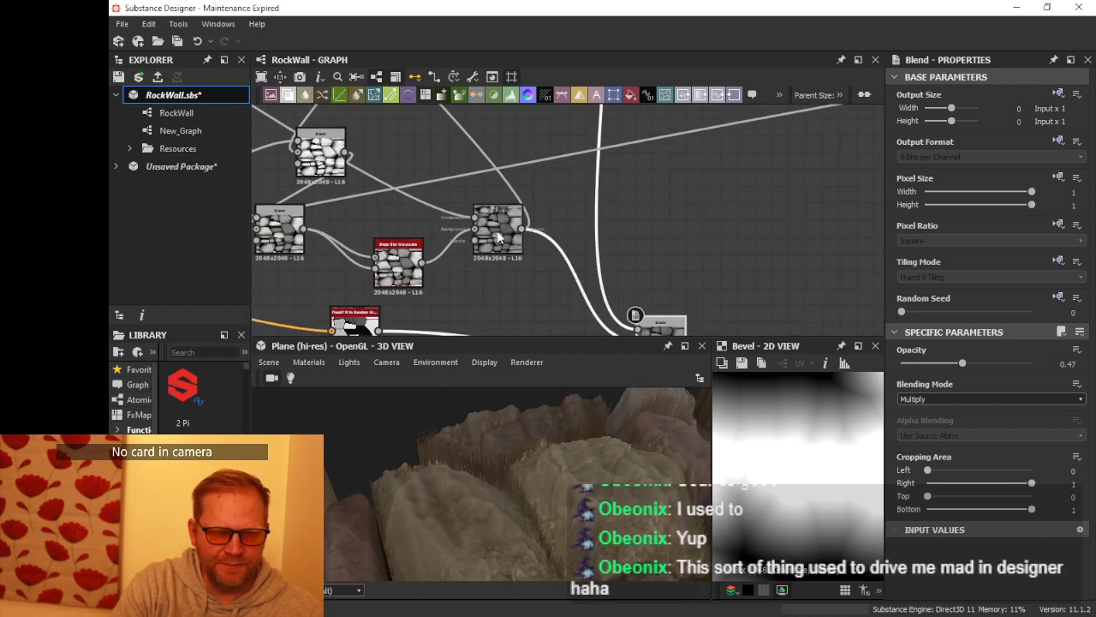
scroll(498, 237, "down", 2)
Step: Reposition the stone branch's Slope Blur Grayscale and the Blend before it, and examine the blurred result
left_click_drag(437, 252, 431, 239)
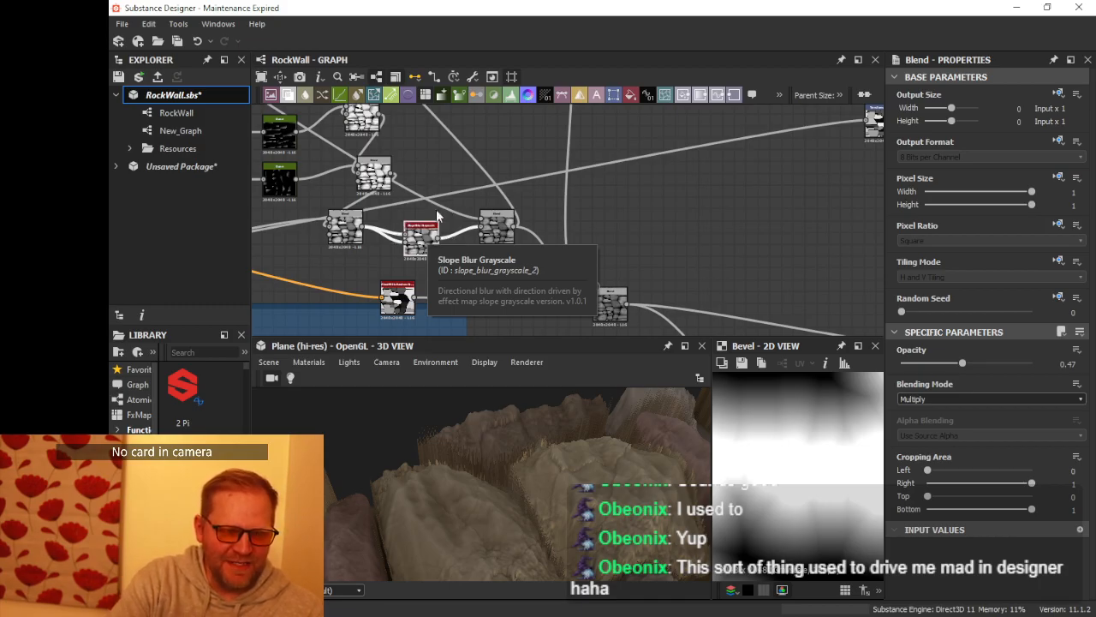
scroll(453, 210, "up", 3)
left_click_drag(295, 241, 318, 264)
left_click_drag(407, 254, 433, 237)
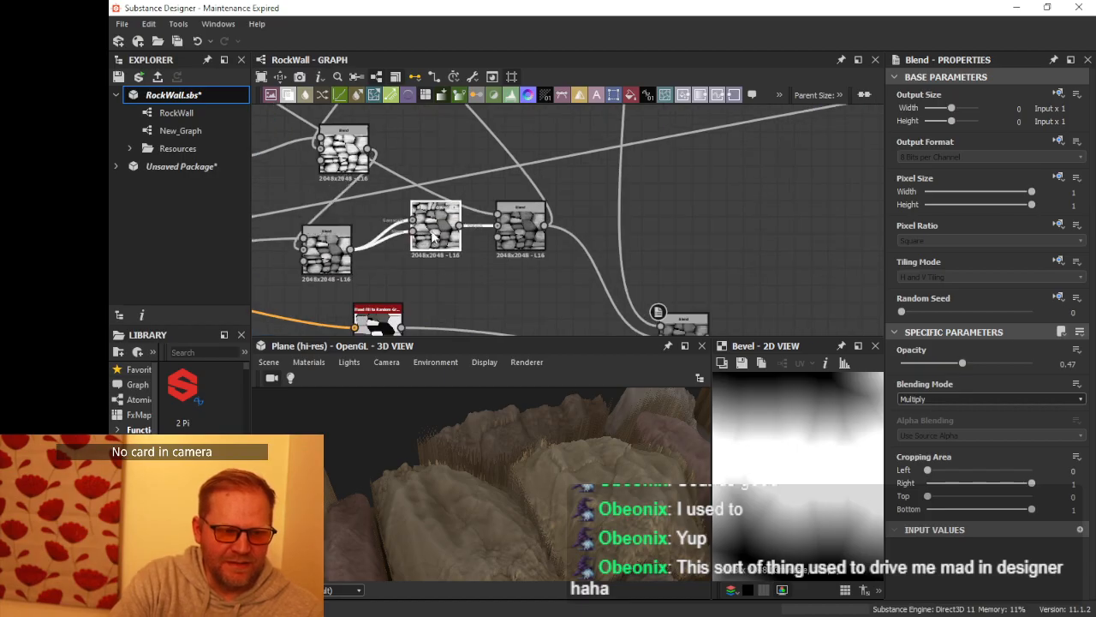
scroll(444, 214, "up", 5)
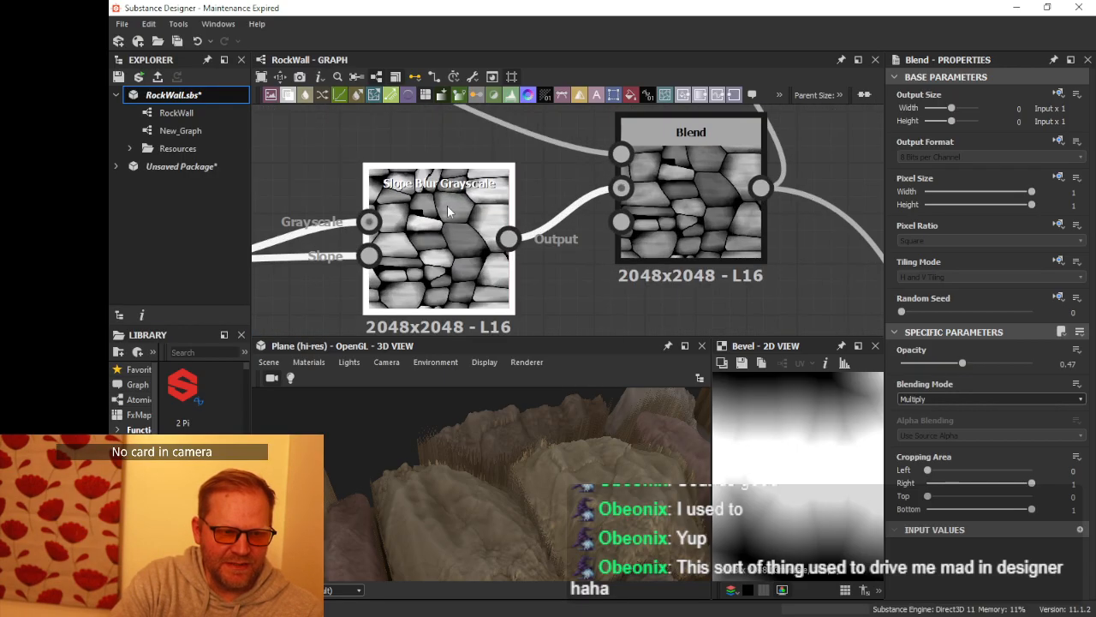
scroll(447, 212, "down", 5)
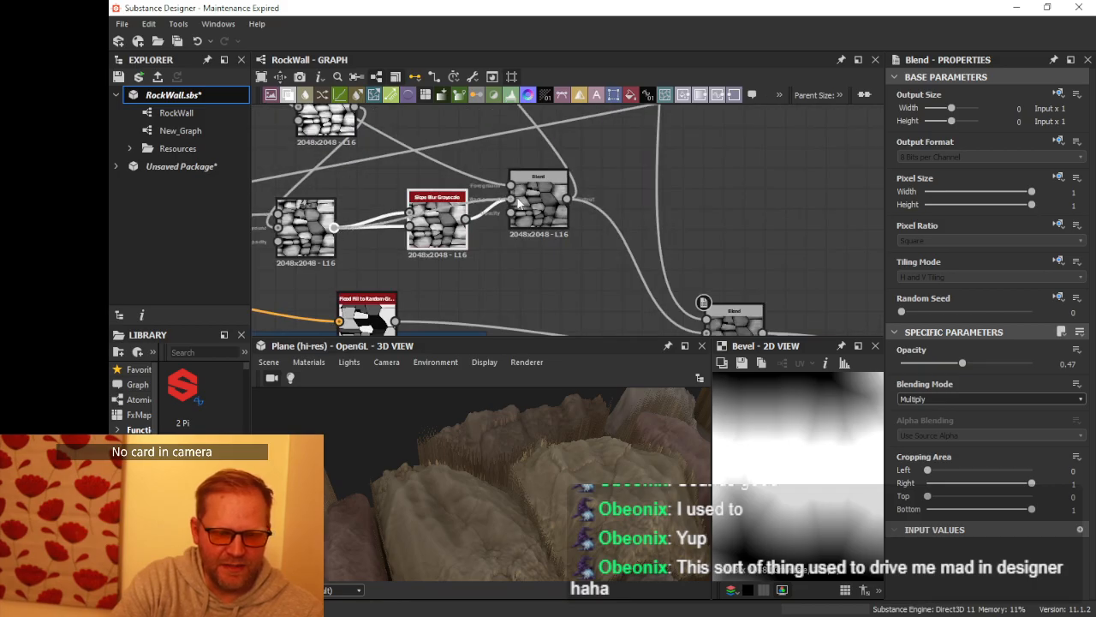
Step: Try bypassing the Slope Blur Grayscale by linking the Blend before it straight to the following Blend, and inspect the stones in 3D
left_click_drag(516, 198, 515, 199)
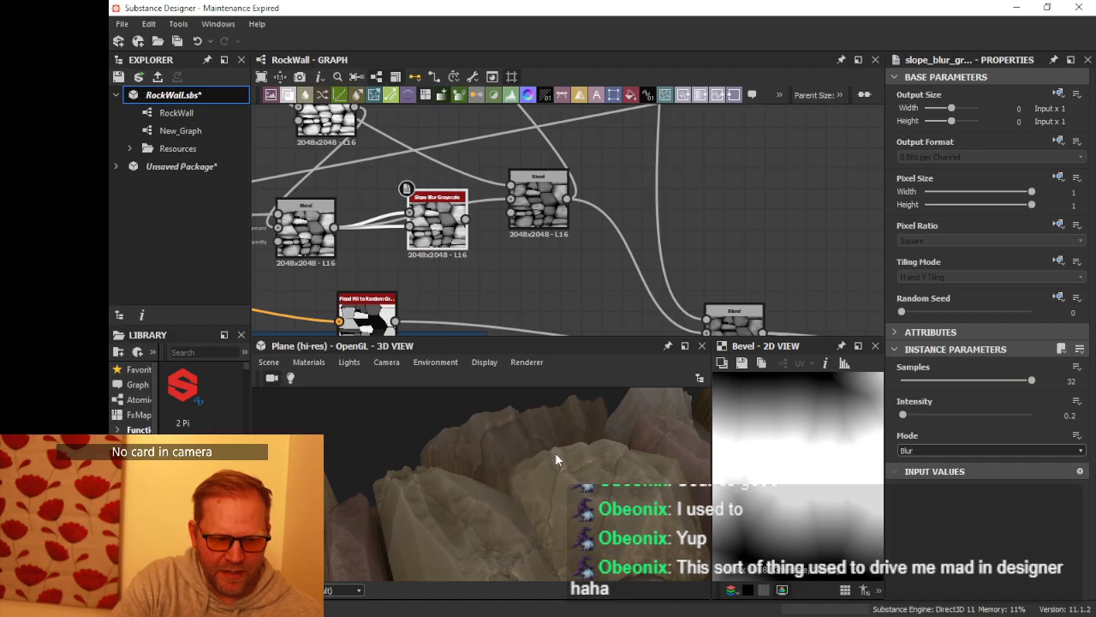
left_click_drag(532, 451, 642, 504)
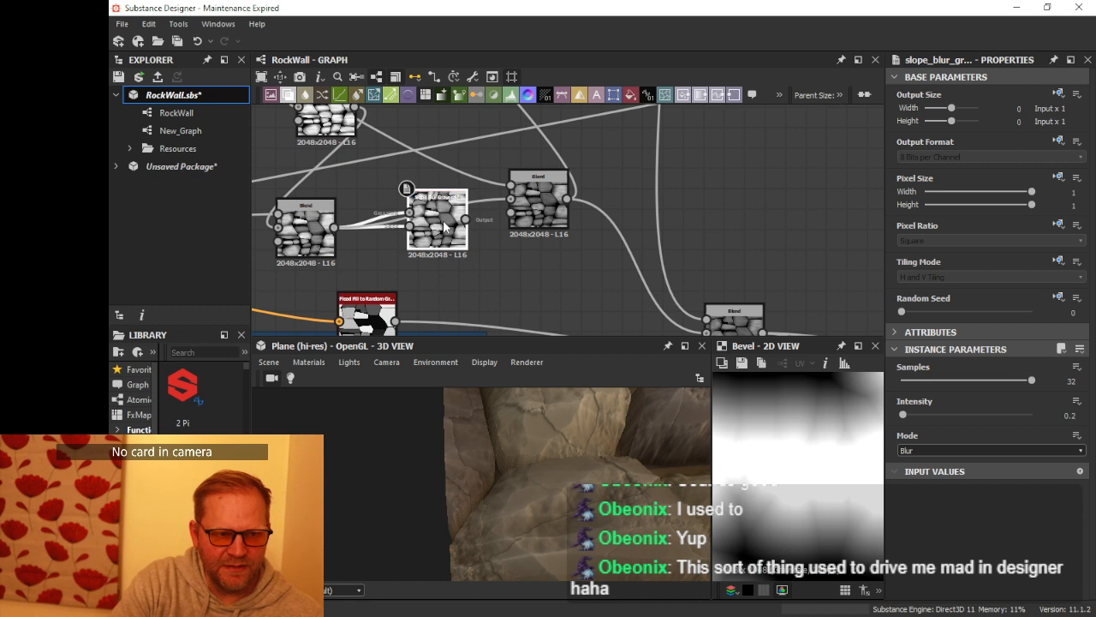
left_click_drag(302, 236, 321, 216)
left_click_drag(555, 461, 476, 449)
left_click_drag(559, 415, 520, 458)
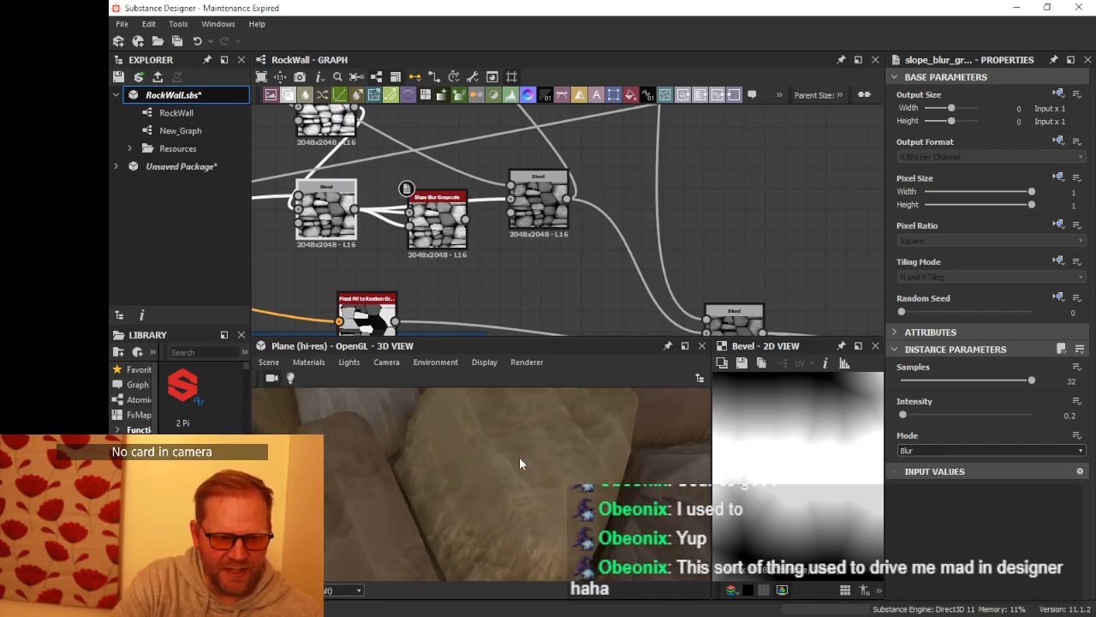
Step: Move the bypassed Slope Blur Grayscale out of the line, shift the preceding Blend, and check the whole wall in 3D
left_click_drag(412, 224, 442, 253)
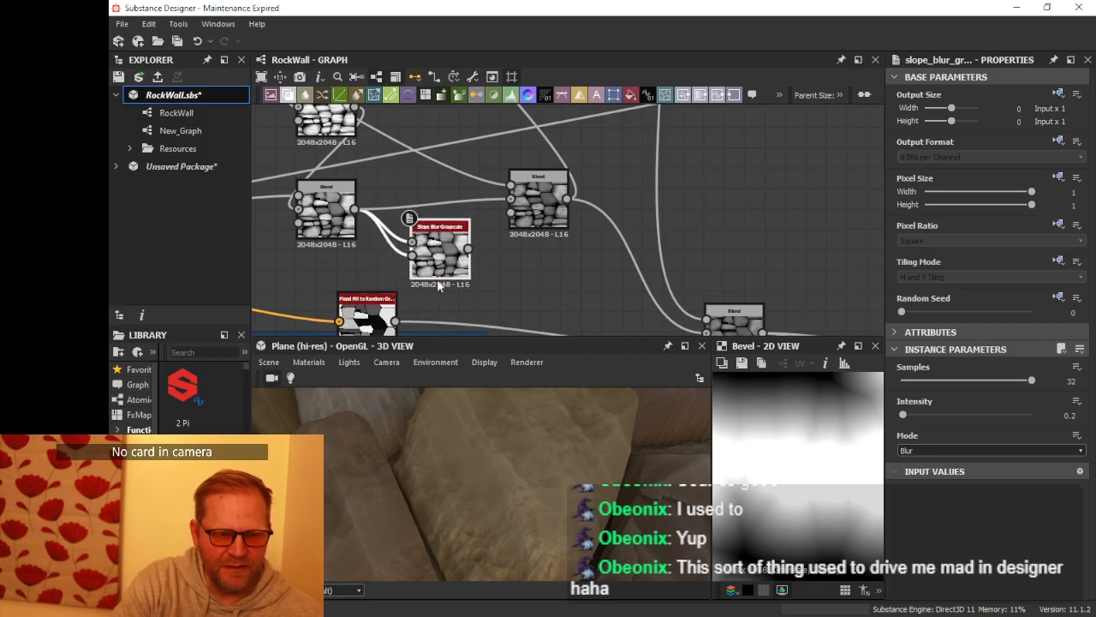
scroll(438, 276, "up", 1)
left_click_drag(437, 251, 434, 248)
scroll(434, 248, "down", 3)
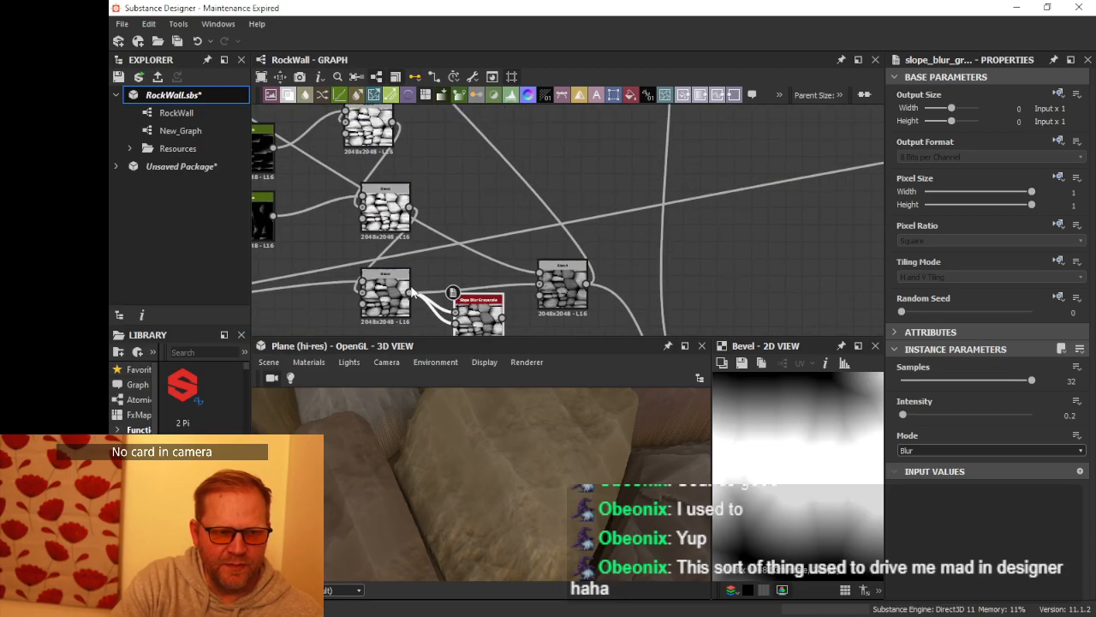
left_click_drag(407, 291, 420, 281)
middle_click_drag(482, 279, 480, 216)
scroll(435, 220, "down", 1)
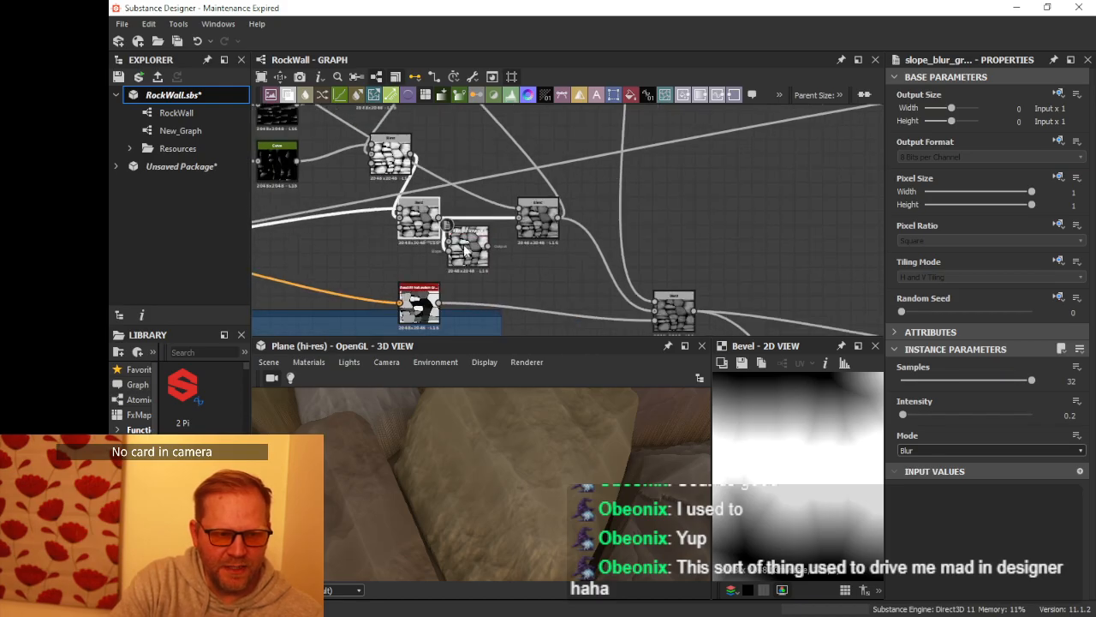
scroll(475, 436, "down", 4)
left_click_drag(477, 440, 521, 489)
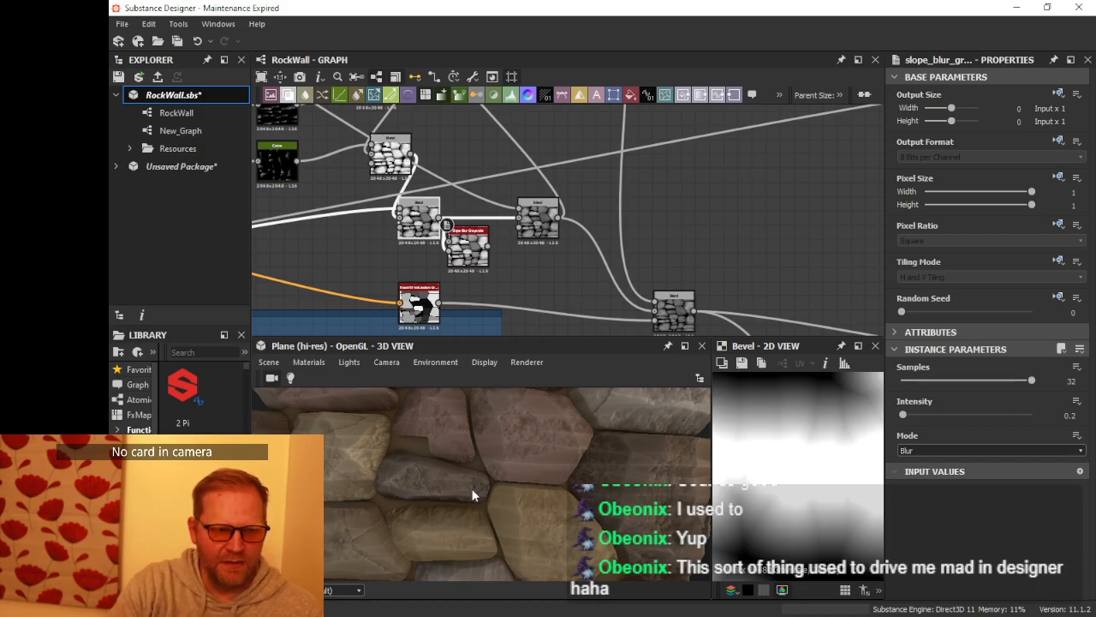
mouse_move(464, 254)
left_mouse_down()
mouse_move(498, 280)
mouse_move(482, 265)
left_mouse_up()
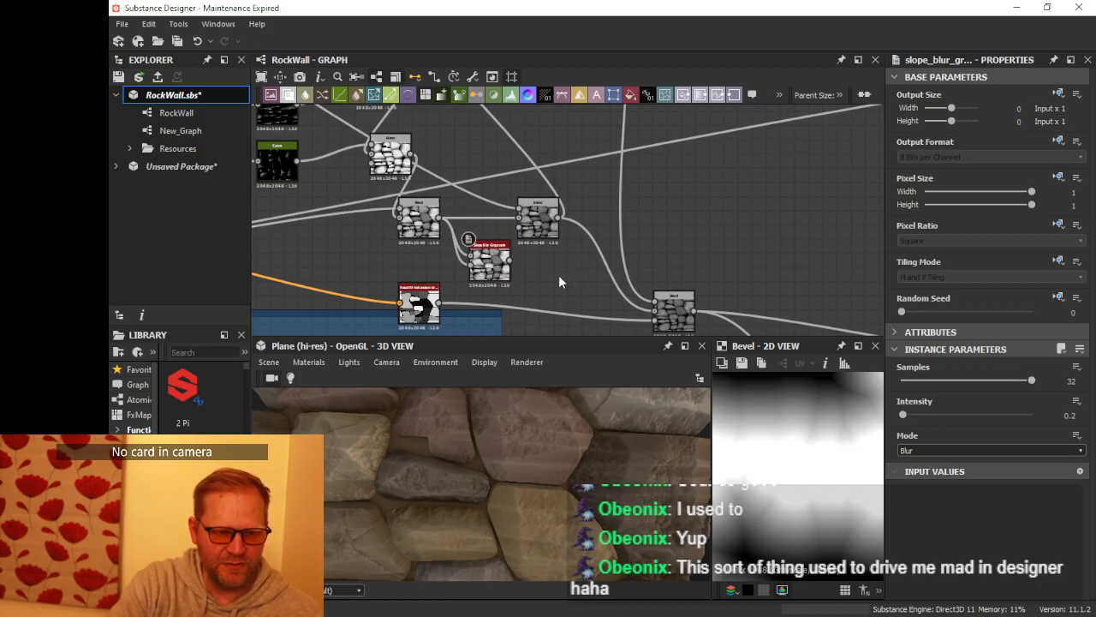
Step: Undo the node moves and the Slope Blur Grayscale bypass, and check the stones up close in 3D
key("ctrl+z")
key("ctrl+z")
key("ctrl+z")
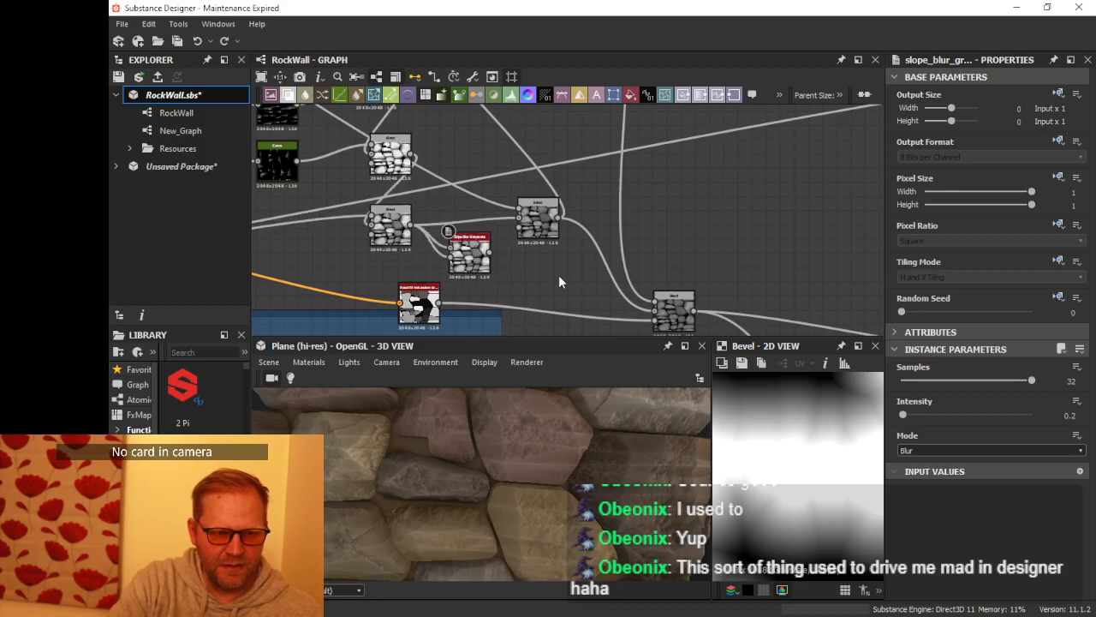
key("ctrl+z")
key("ctrl+z")
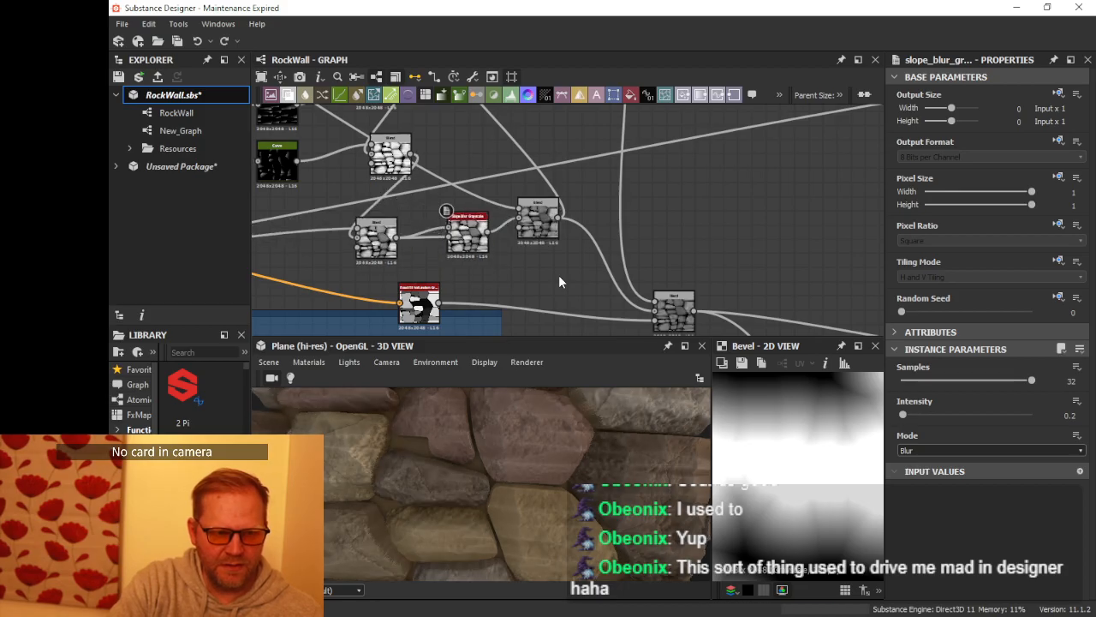
scroll(484, 441, "up", 5)
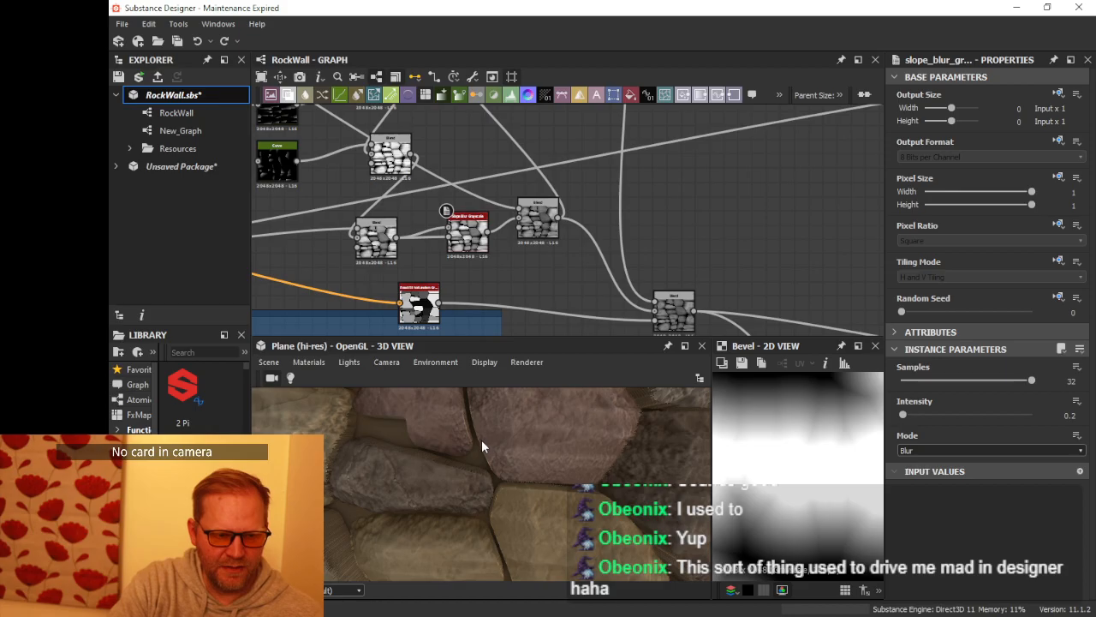
Step: Link the stone branch's Blend straight to the following Blend and delete the Slope Blur Grayscale between them
left_click_drag(473, 459, 454, 277)
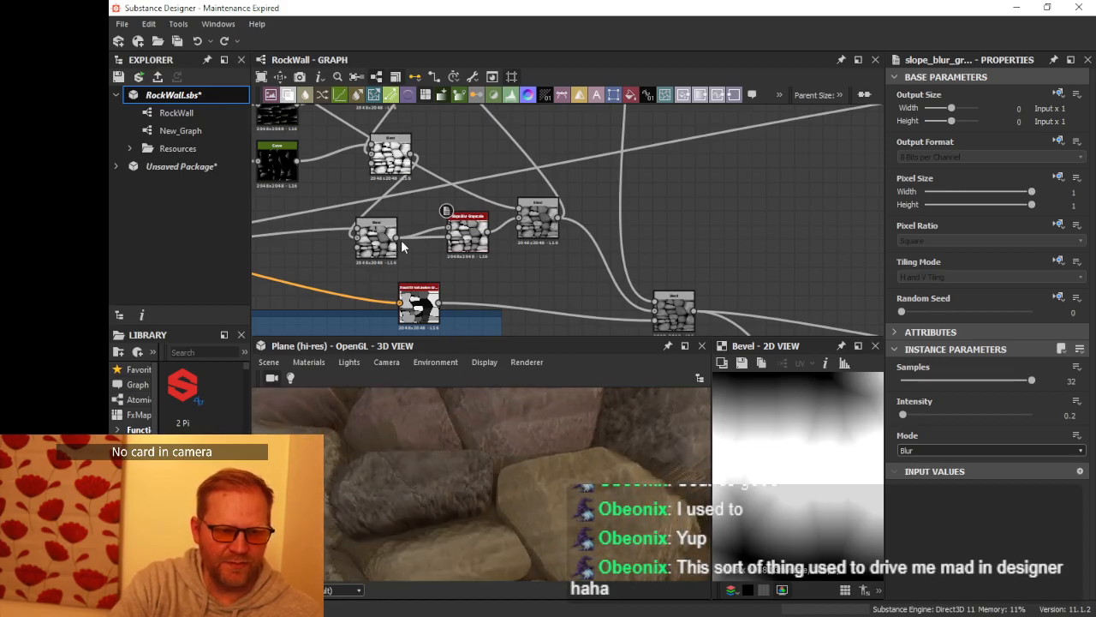
left_click_drag(397, 237, 526, 219)
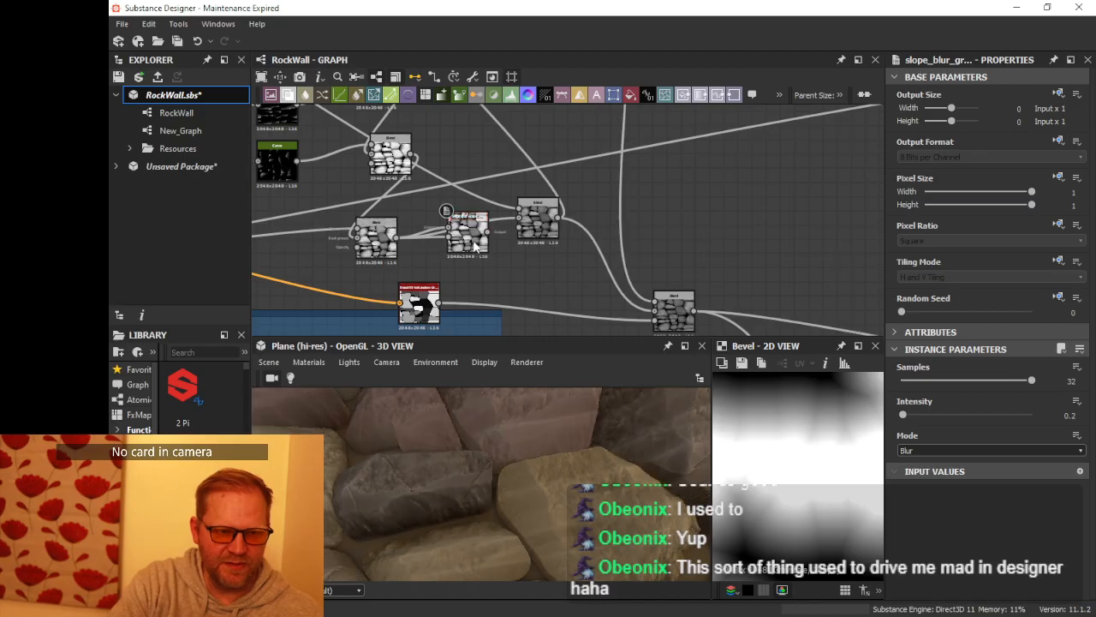
key("Delete")
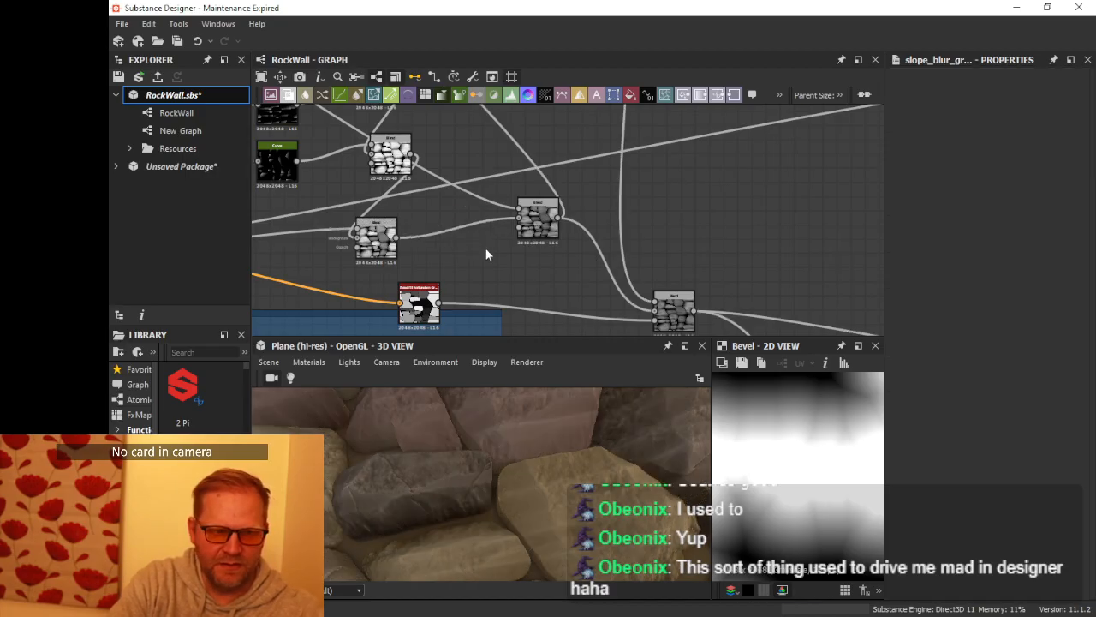
Step: Route the mortar Blend's output into the Transformation 2D node, replacing its direct stone input, and inspect the surface in 3D
scroll(651, 242, "down", 3)
middle_click_drag(694, 238, 383, 131)
scroll(485, 208, "up", 2)
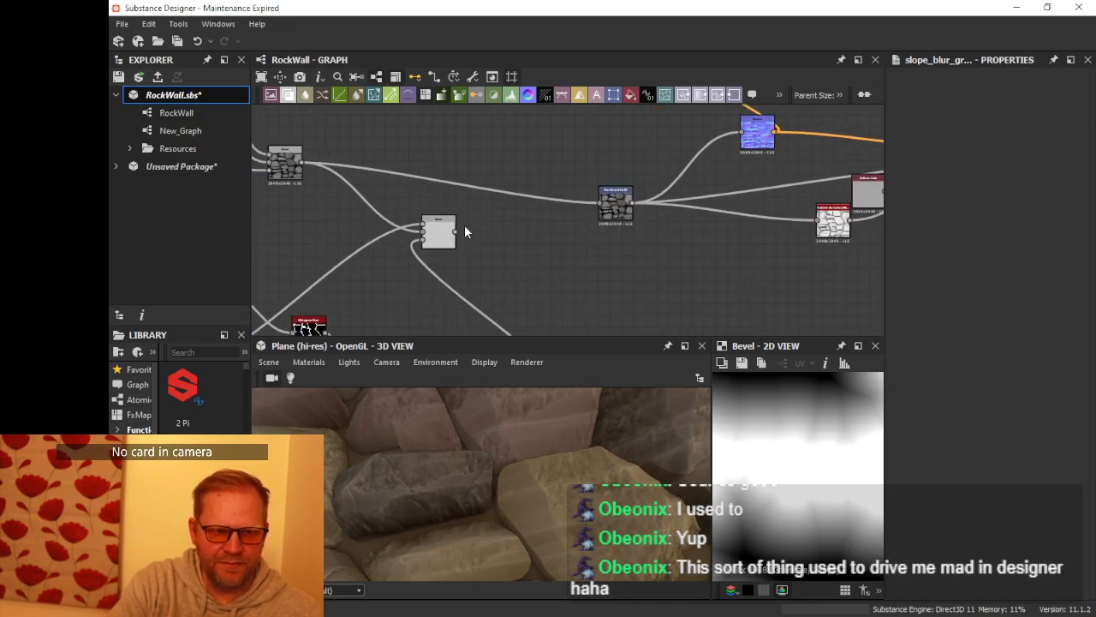
left_click_drag(457, 232, 597, 199)
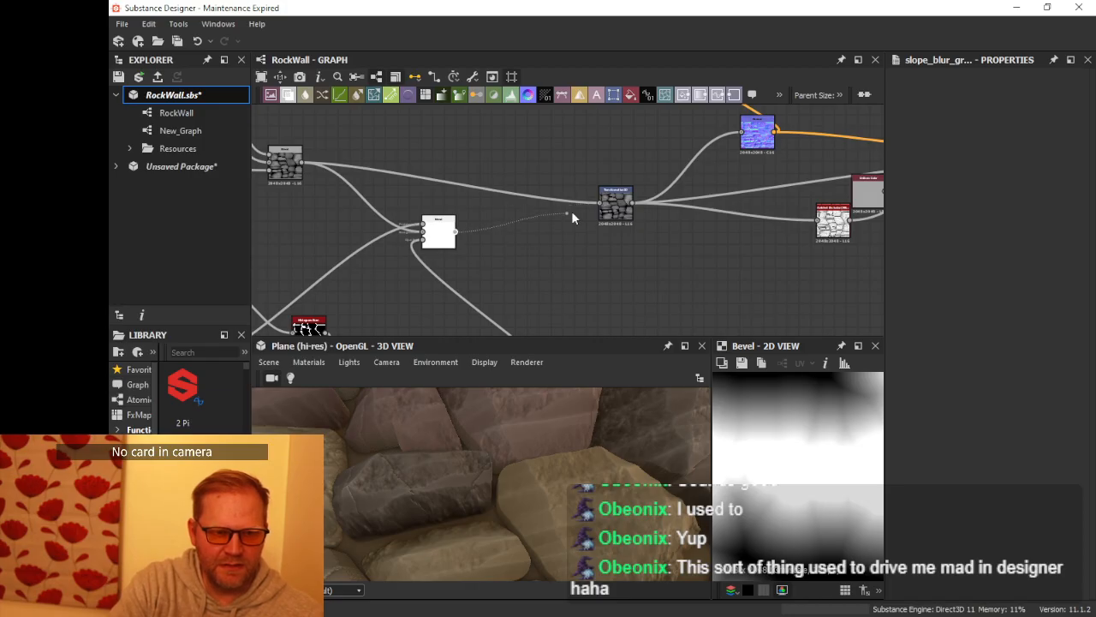
left_click_drag(598, 202, 600, 202)
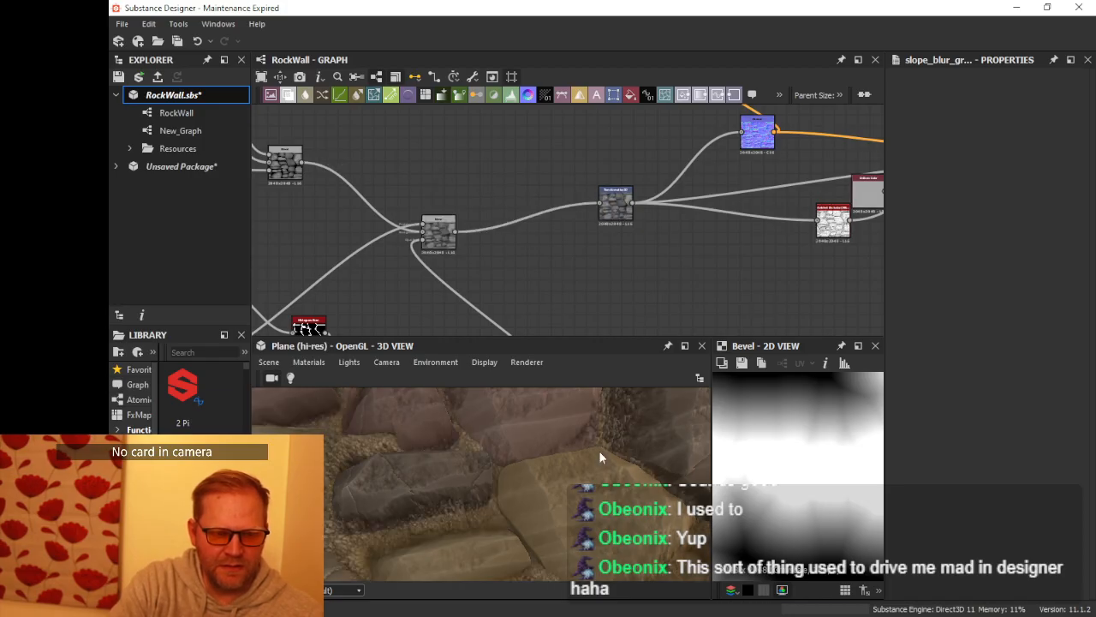
left_click_drag(503, 478, 569, 407)
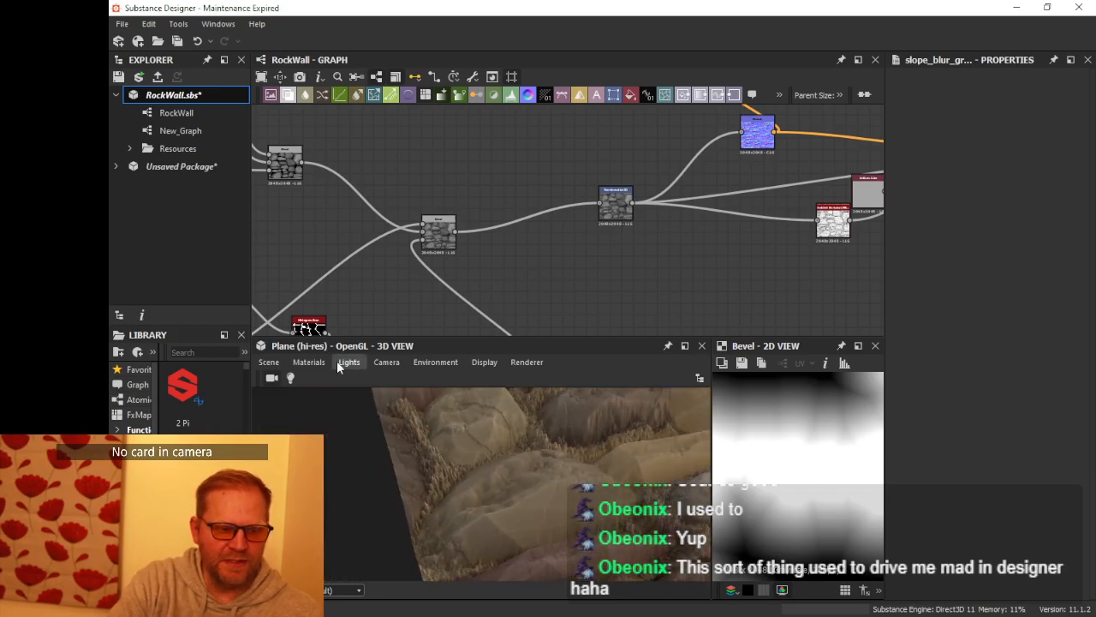
Step: Open the default material's physically_metallic_roughness tessellation settings and set the height scale to 10
left_click(308, 361)
mouse_move(332, 381)
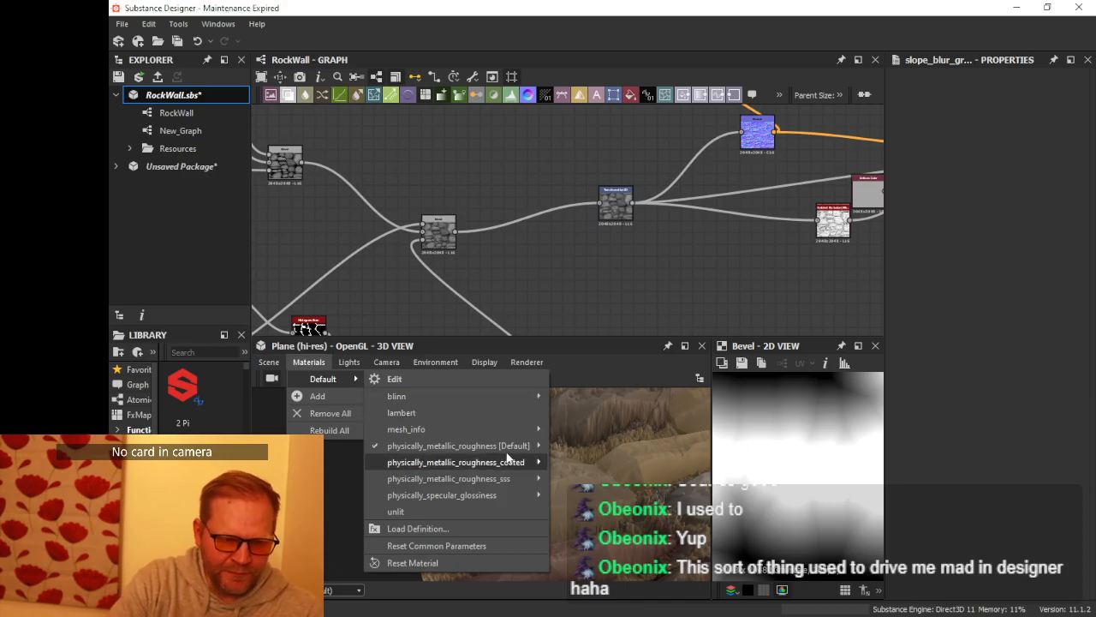
mouse_move(510, 452)
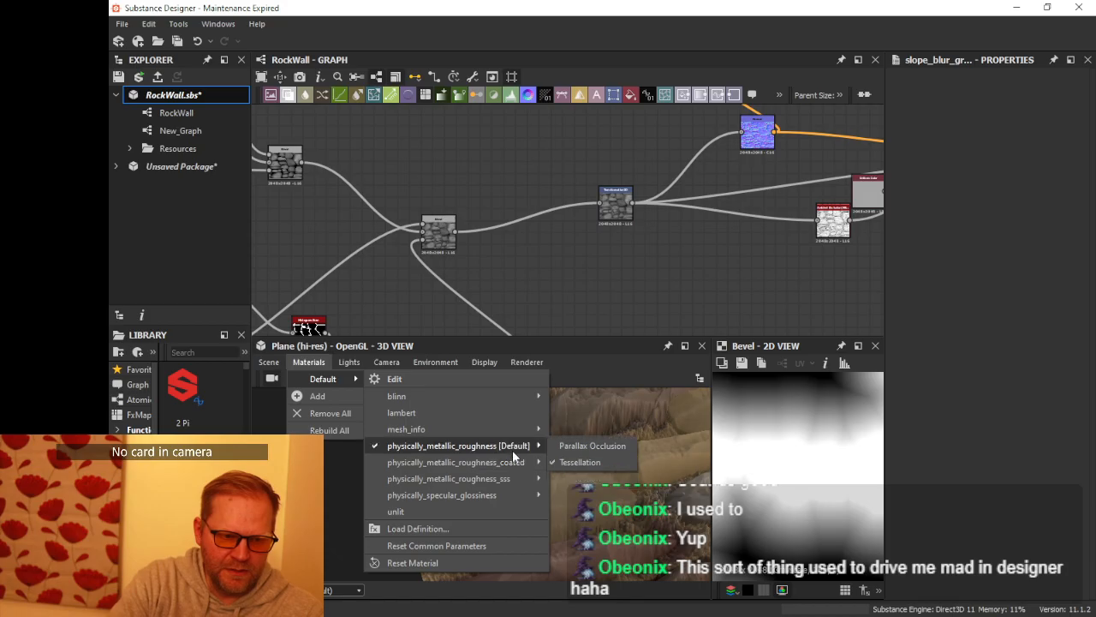
left_click(576, 462)
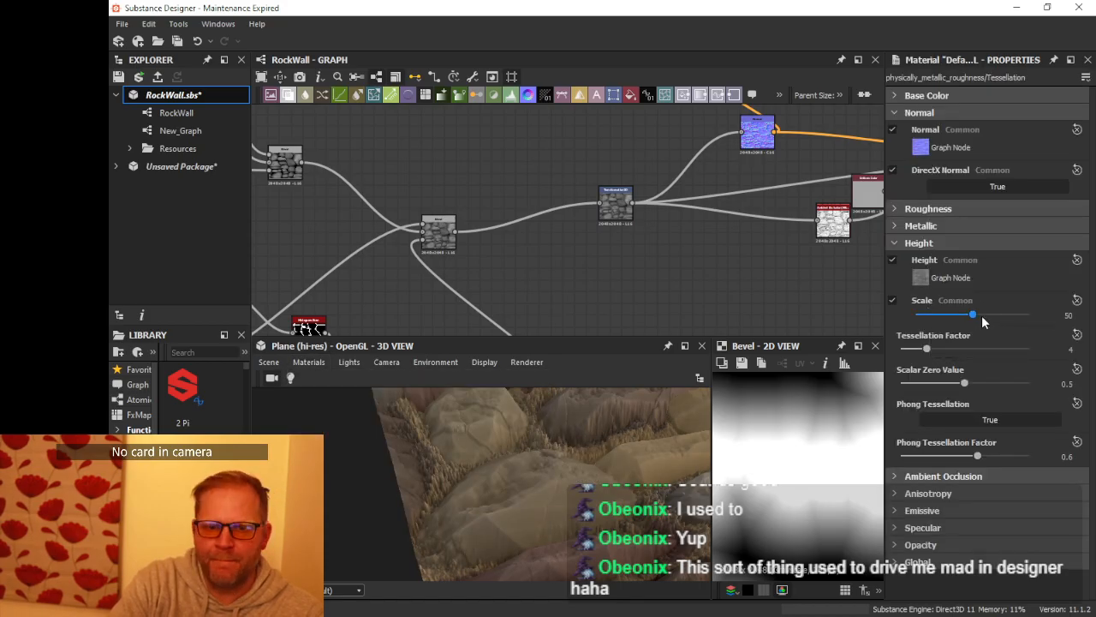
type("10")
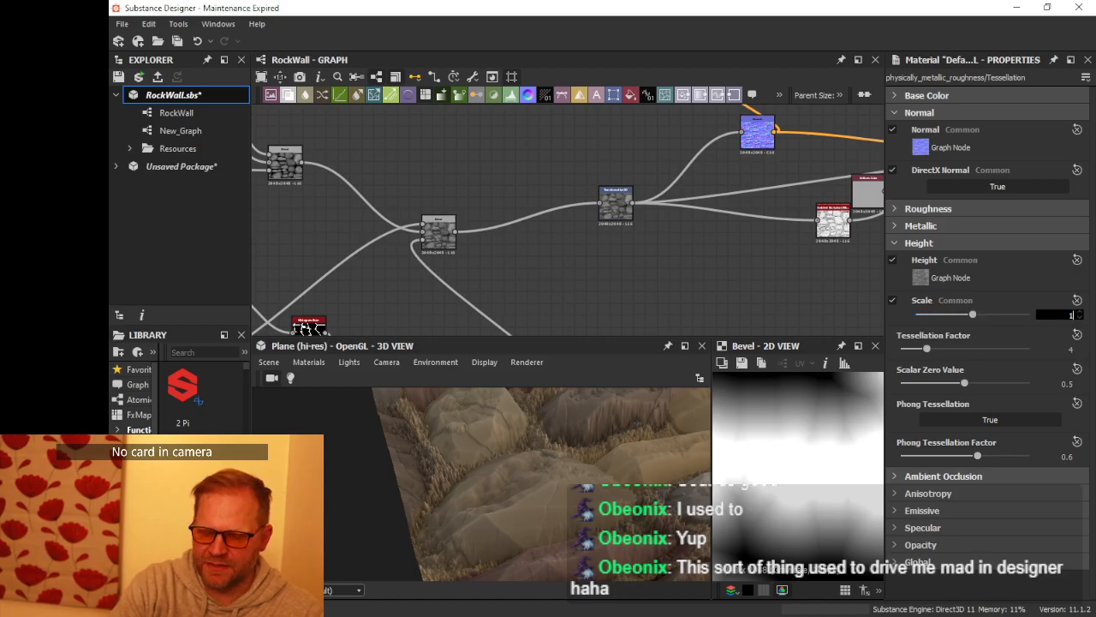
key("Return")
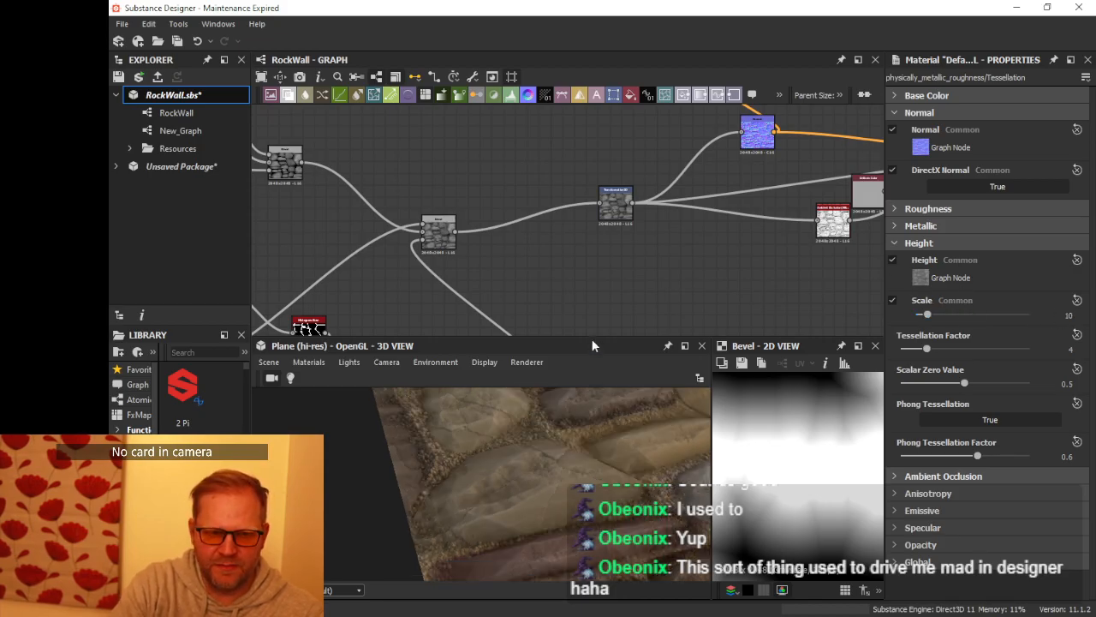
Step: Enlarge the 3D view and examine the stones and the surrounding mortar both up close and across the whole wall
left_click_drag(592, 339, 589, 202)
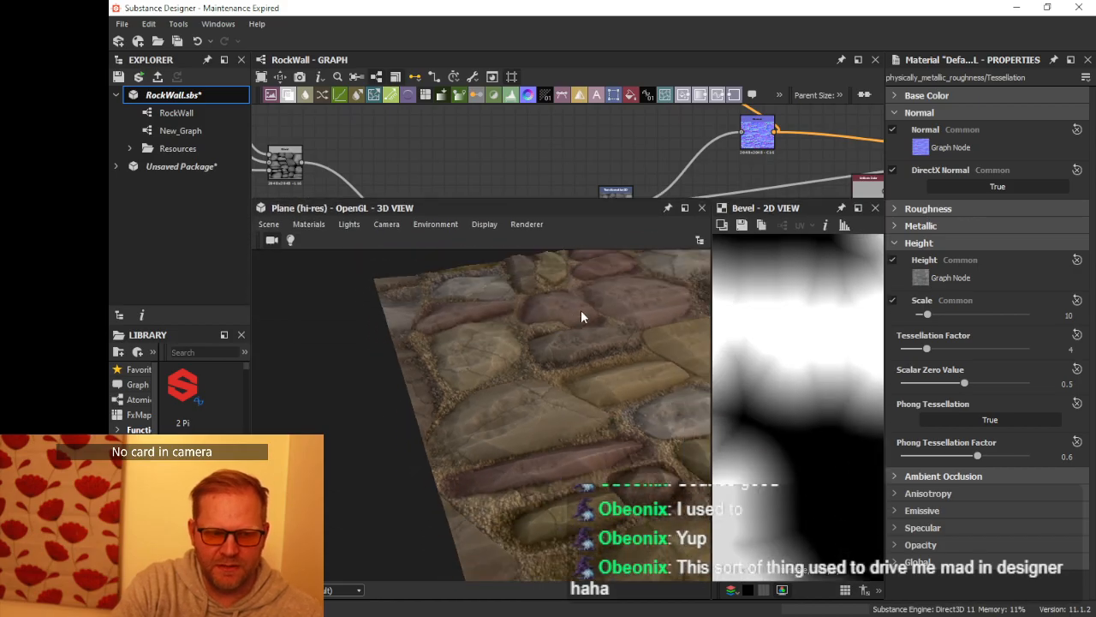
left_click_drag(581, 310, 593, 408)
scroll(513, 388, "up", 3)
middle_click_drag(594, 409, 482, 406)
scroll(481, 406, "up", 2)
mouse_move(481, 406)
left_mouse_down()
mouse_move(423, 364)
mouse_move(469, 361)
mouse_move(470, 411)
mouse_move(500, 351)
mouse_move(503, 388)
mouse_move(483, 424)
left_mouse_up()
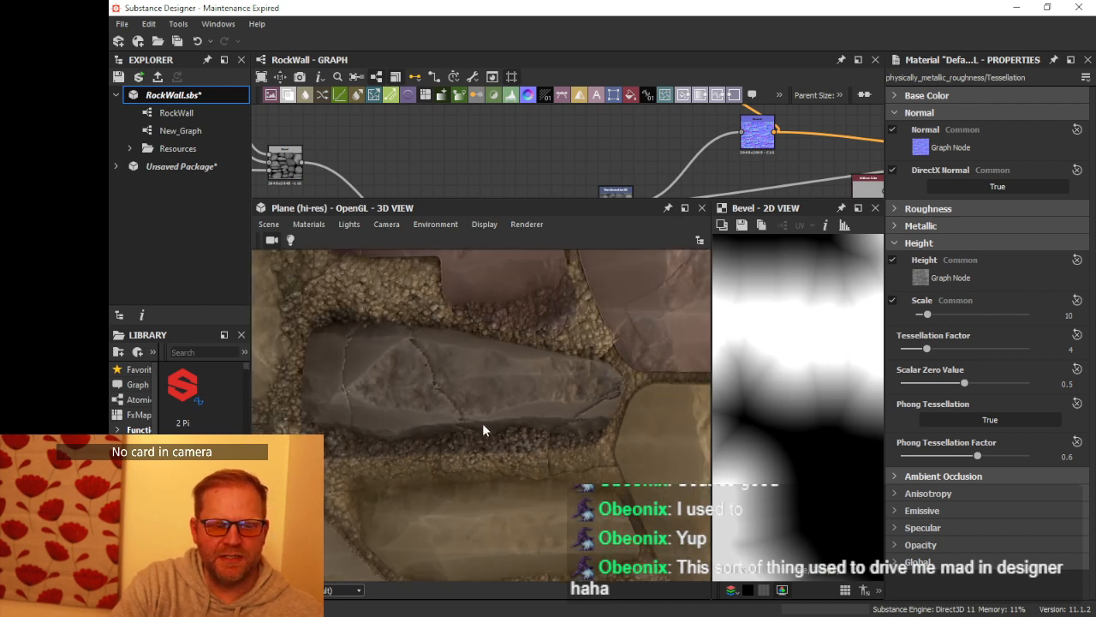
scroll(483, 425, "down", 4)
scroll(484, 426, "up", 6)
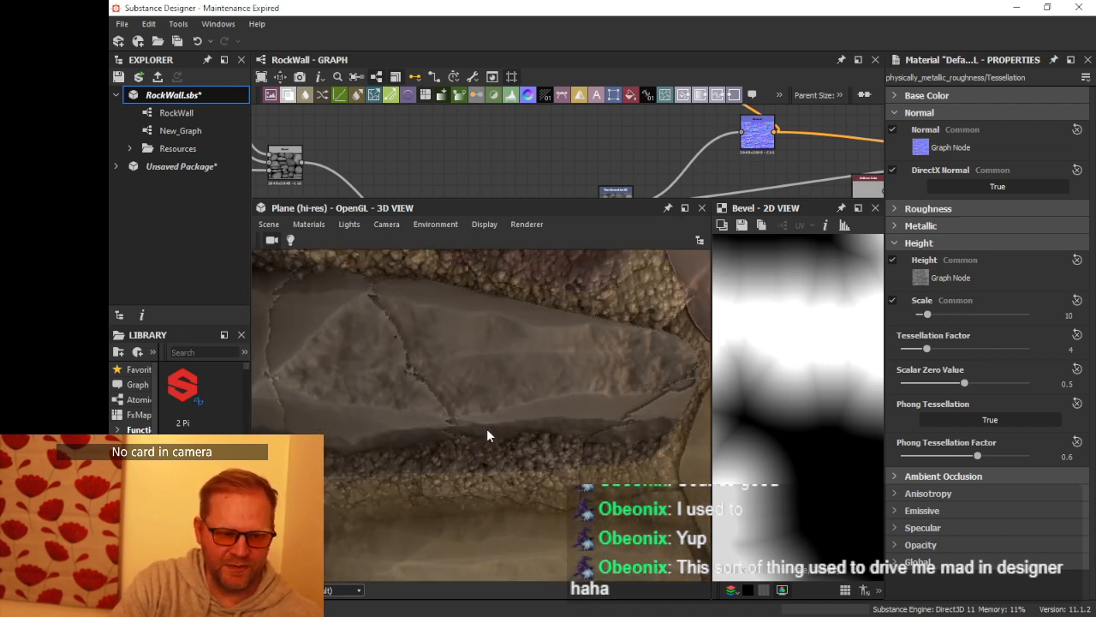
scroll(487, 433, "down", 3)
scroll(493, 438, "down", 2)
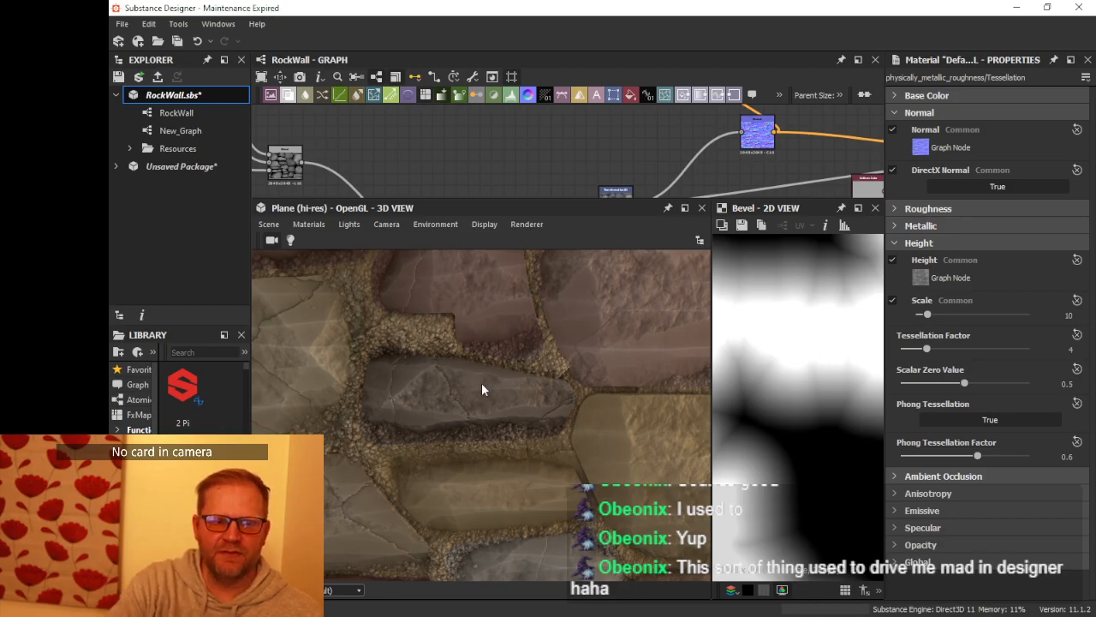
scroll(482, 383, "down", 5)
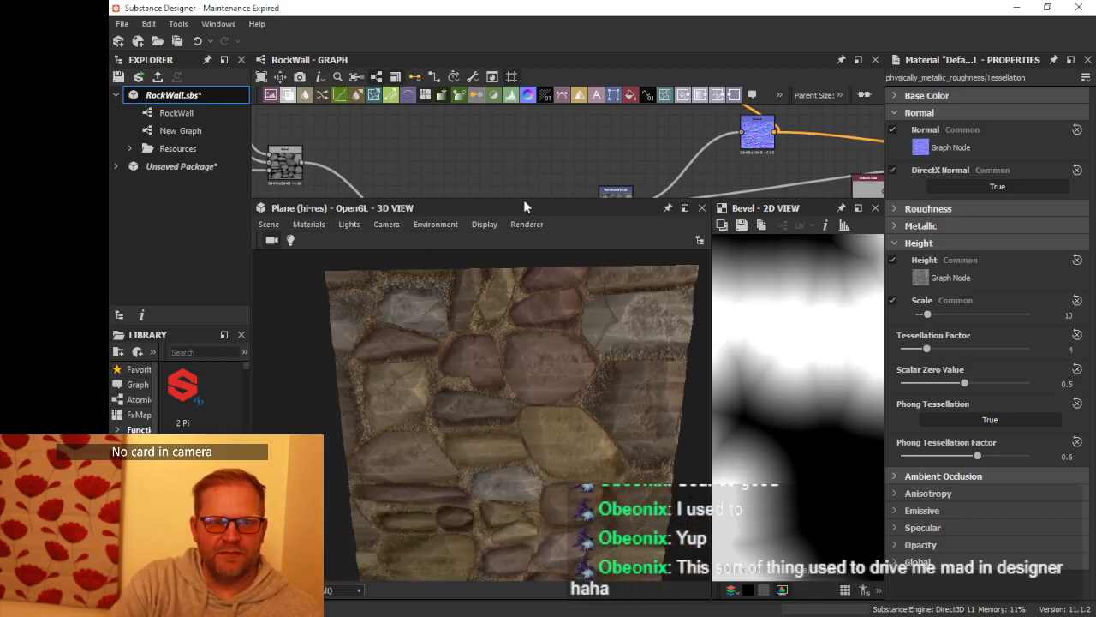
Step: Try bypassing the Bevel by linking the last Histogram Scan straight to the mortar Blend's opacity, and inspect the mortar edges in 3D
left_click_drag(525, 201, 538, 419)
scroll(549, 336, "down", 3)
middle_click_drag(550, 330, 514, 252)
scroll(584, 217, "up", 3)
scroll(522, 292, "up", 3)
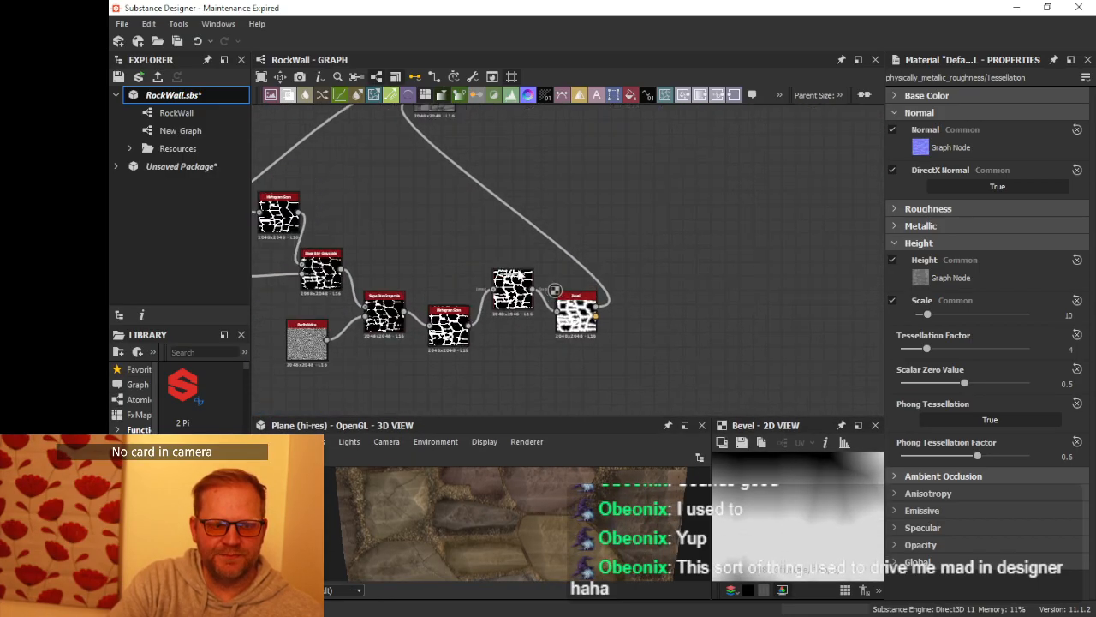
scroll(565, 310, "down", 4)
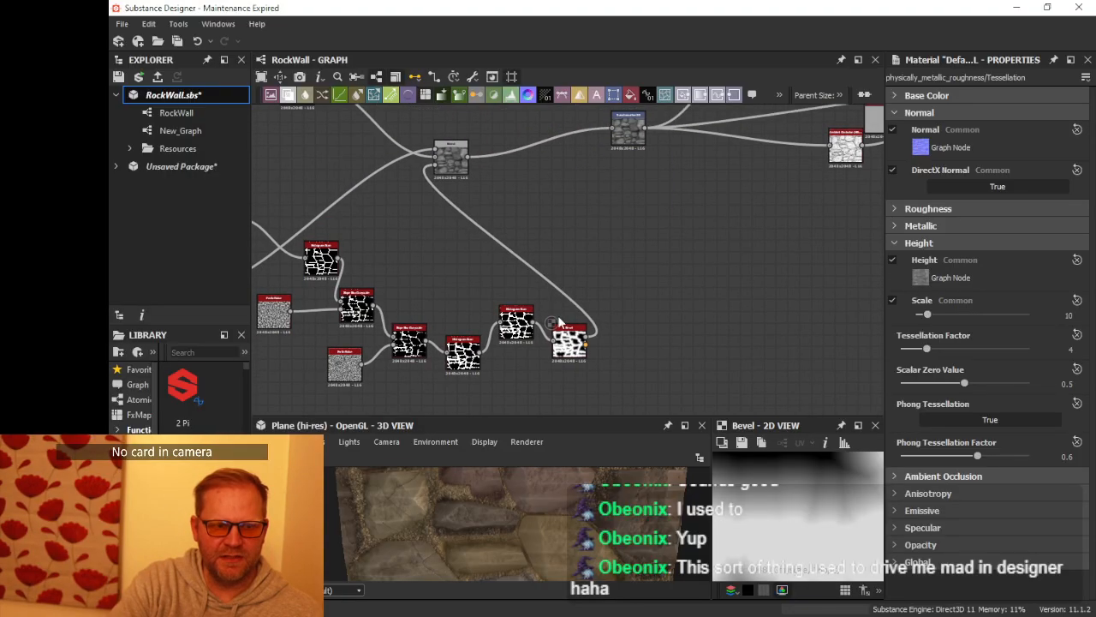
left_click_drag(548, 322, 437, 165)
scroll(531, 480, "up", 3)
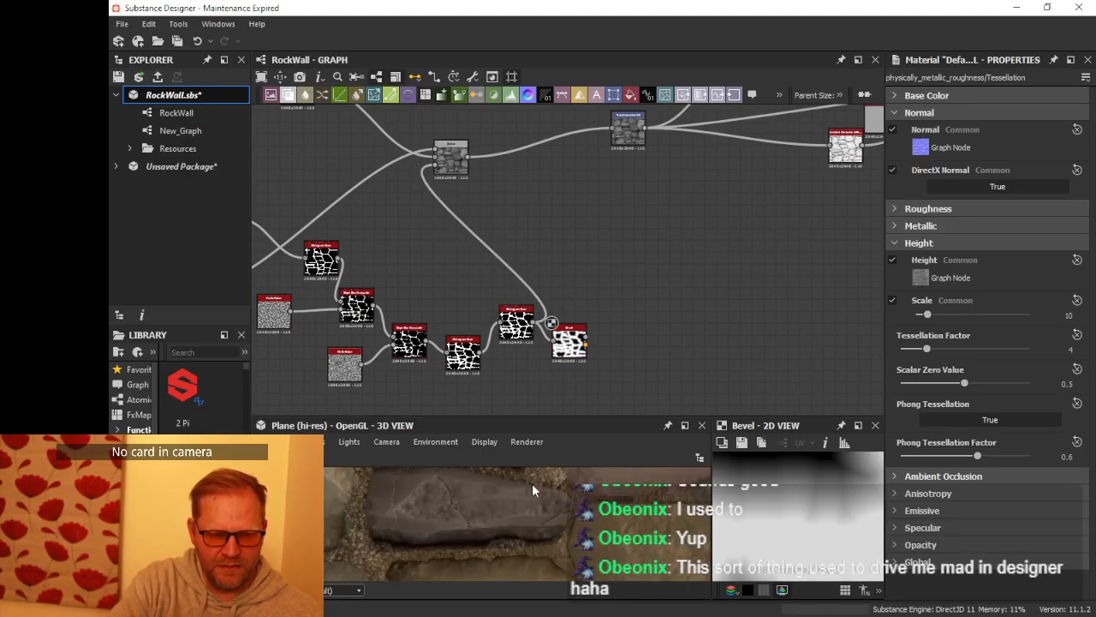
left_click_drag(532, 417, 543, 238)
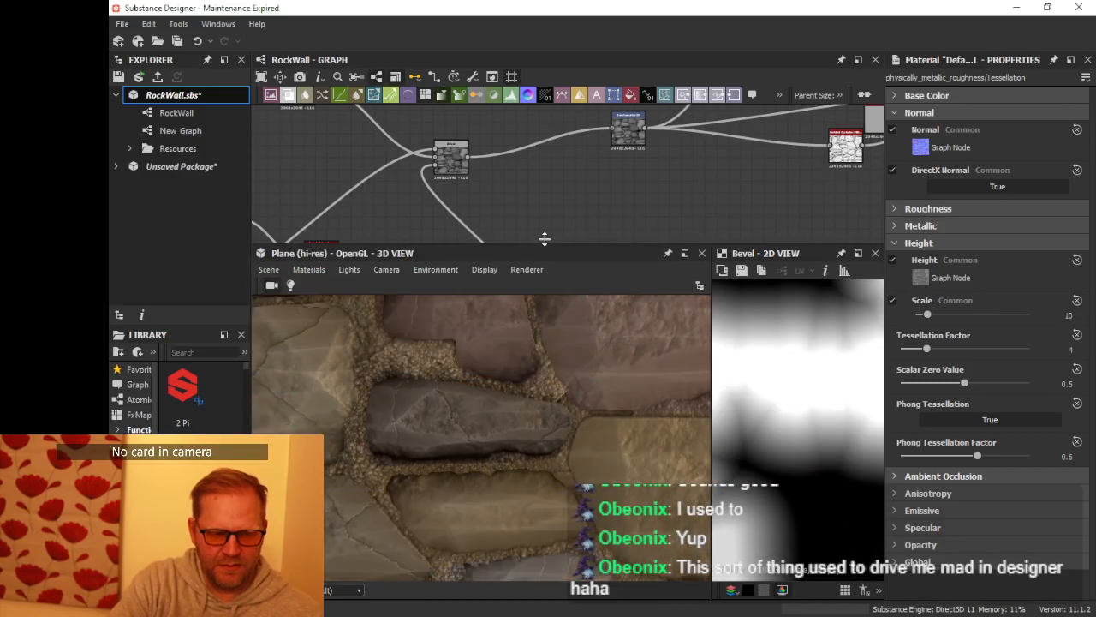
scroll(516, 352, "down", 3)
left_click_drag(540, 389, 539, 361)
Step: Move the Bevel next to the mortar Blend and reconnect its output to that Blend's opacity input
middle_click_drag(531, 186, 531, 149)
scroll(536, 173, "down", 2)
left_click_drag(538, 211, 486, 147)
middle_click_drag(487, 150, 484, 244)
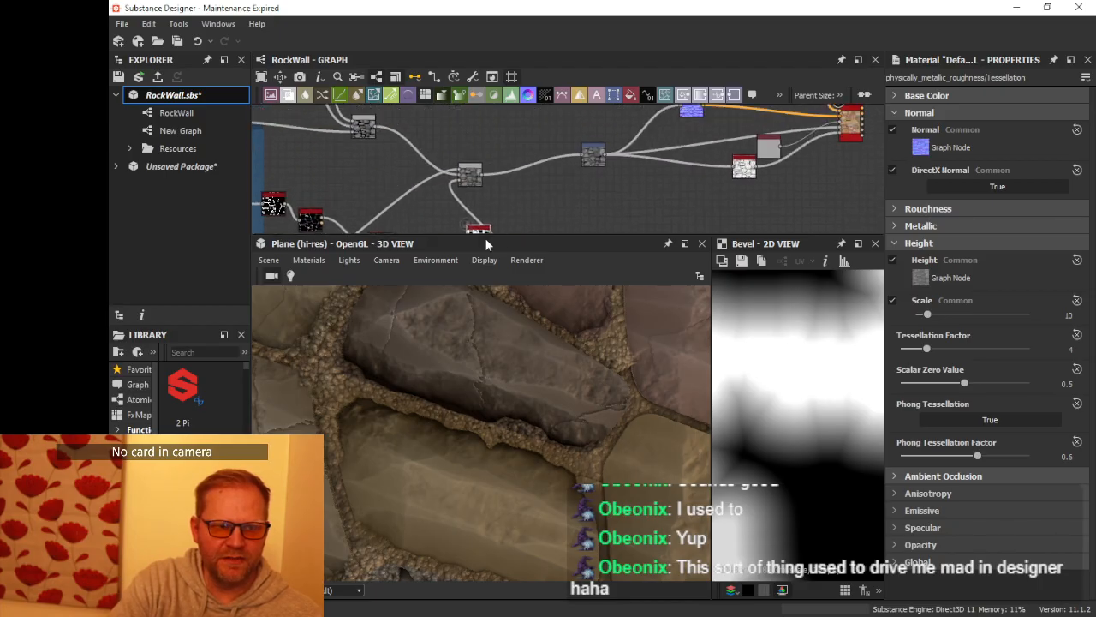
scroll(453, 211, "up", 3)
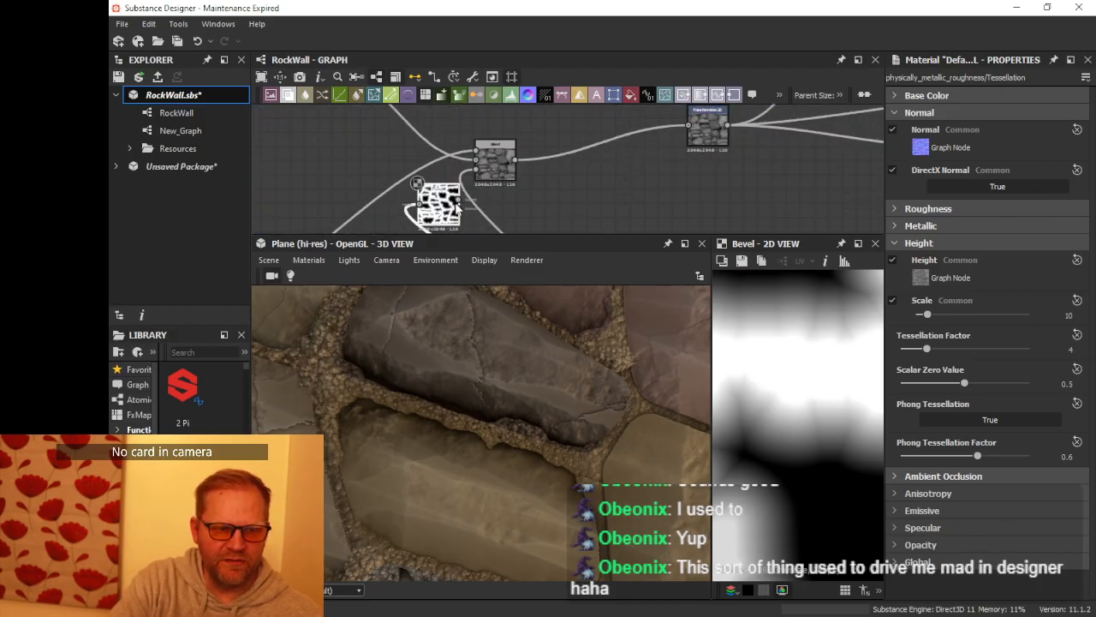
left_click(476, 177)
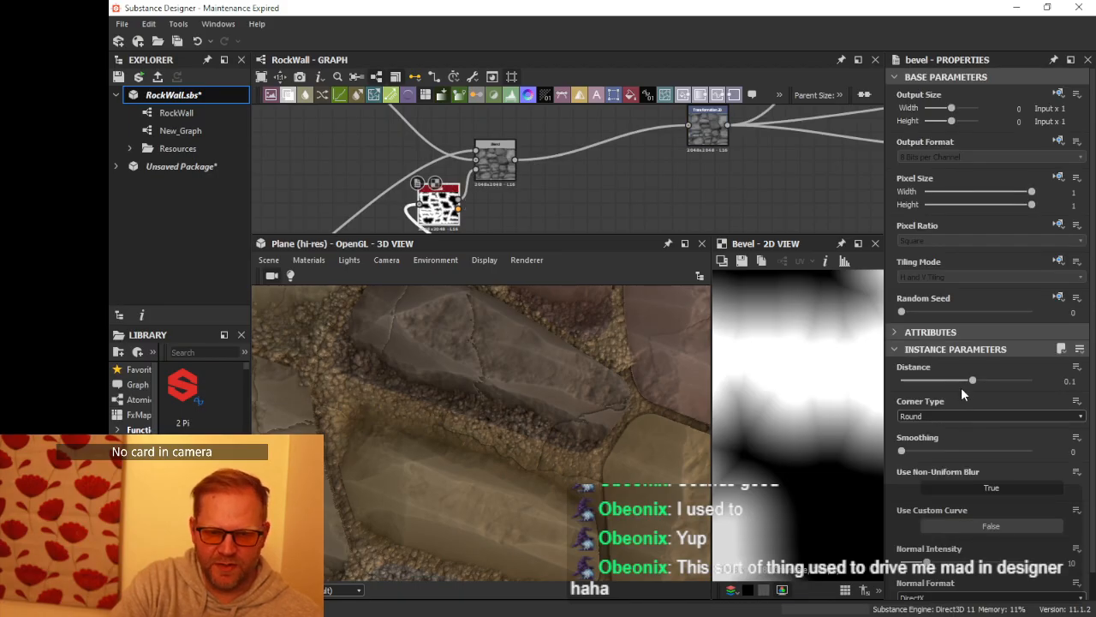
Step: Set the mortar mask Bevel's distance to 0.03 and its smoothing to 1.2
left_click_drag(973, 381, 967, 381)
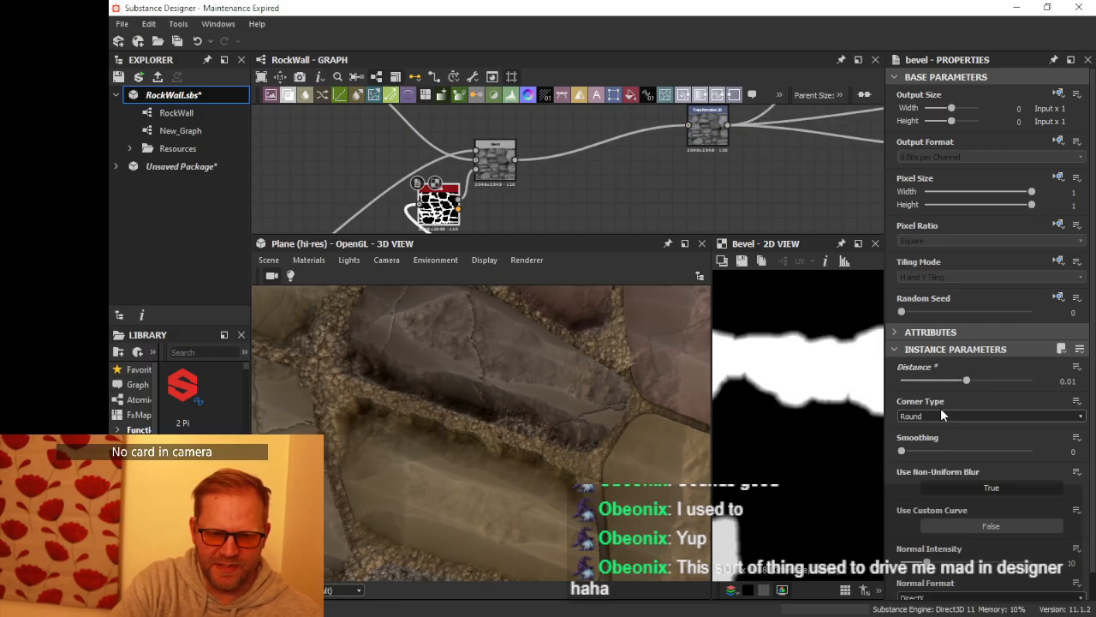
scroll(554, 445, "up", 3)
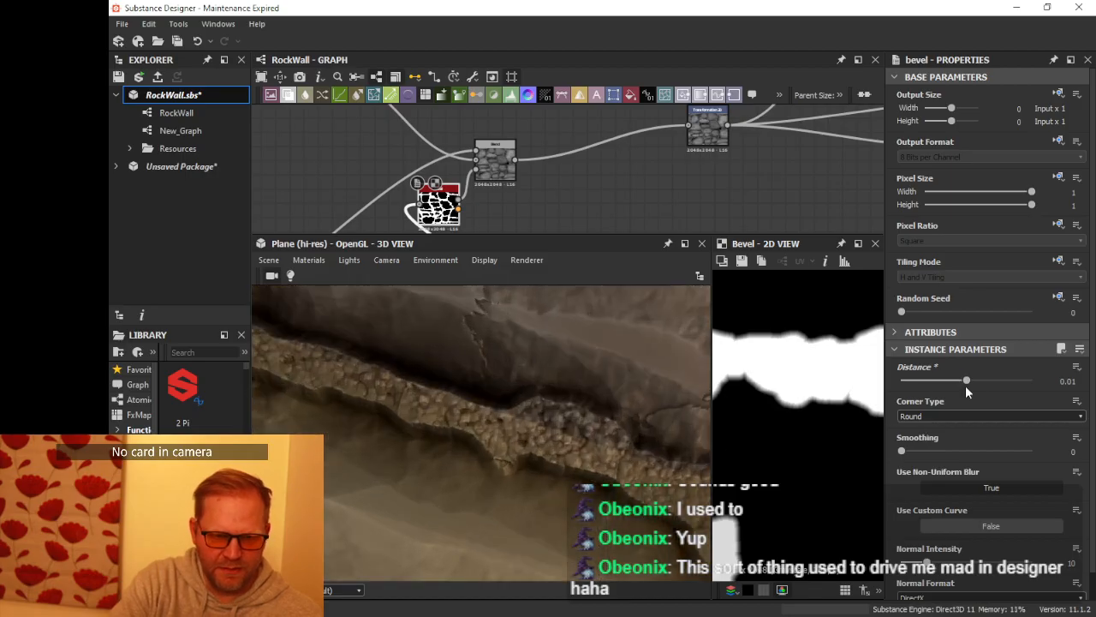
left_click_drag(967, 386, 969, 385)
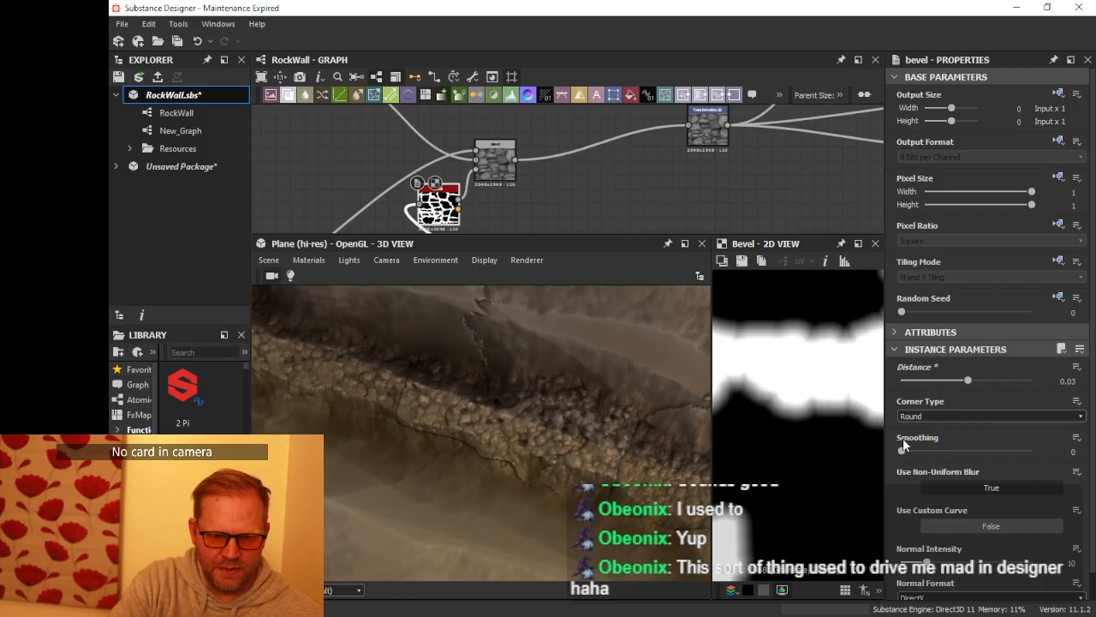
left_click_drag(902, 448, 931, 450)
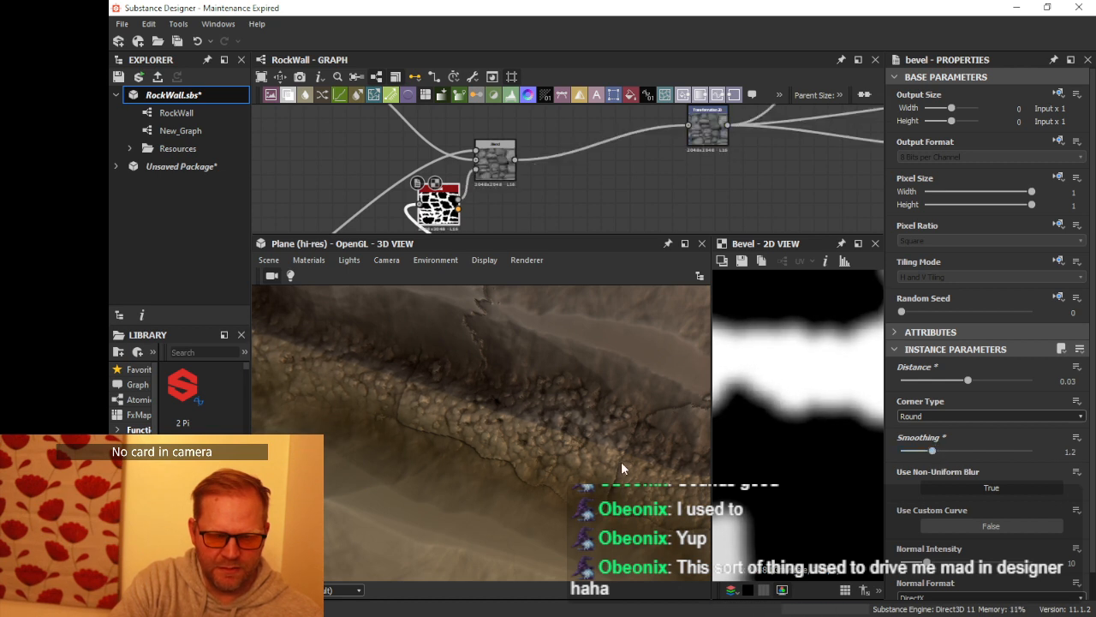
Step: Examine the mortar transitions around several stones in 3D and locate the mortar Blend in the graph
left_click_drag(622, 468, 541, 448)
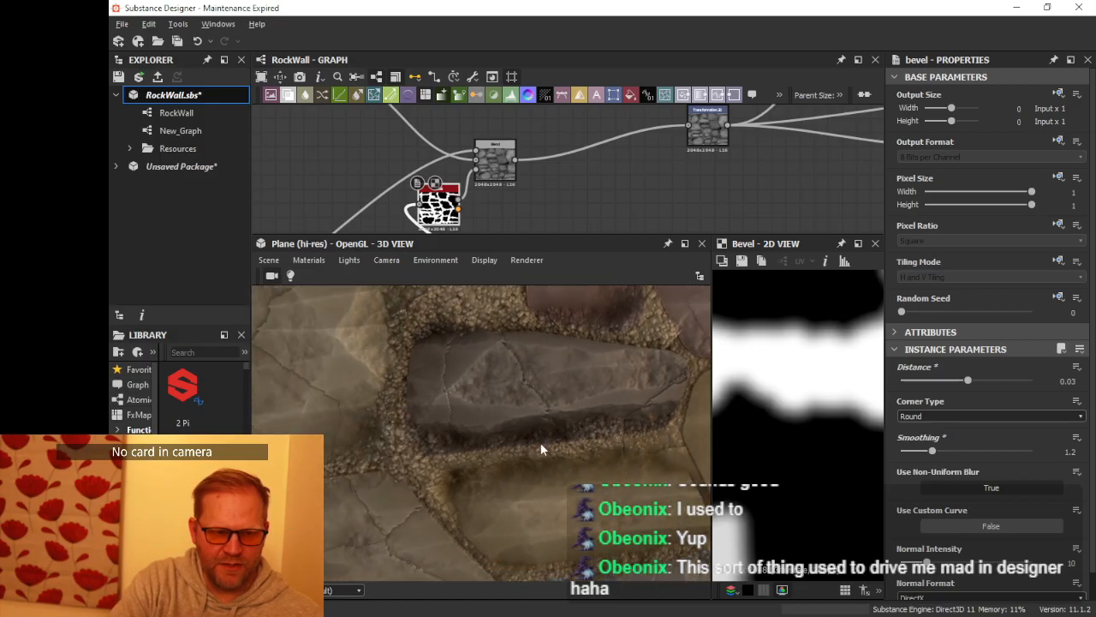
scroll(532, 452, "down", 4)
scroll(529, 420, "down", 4)
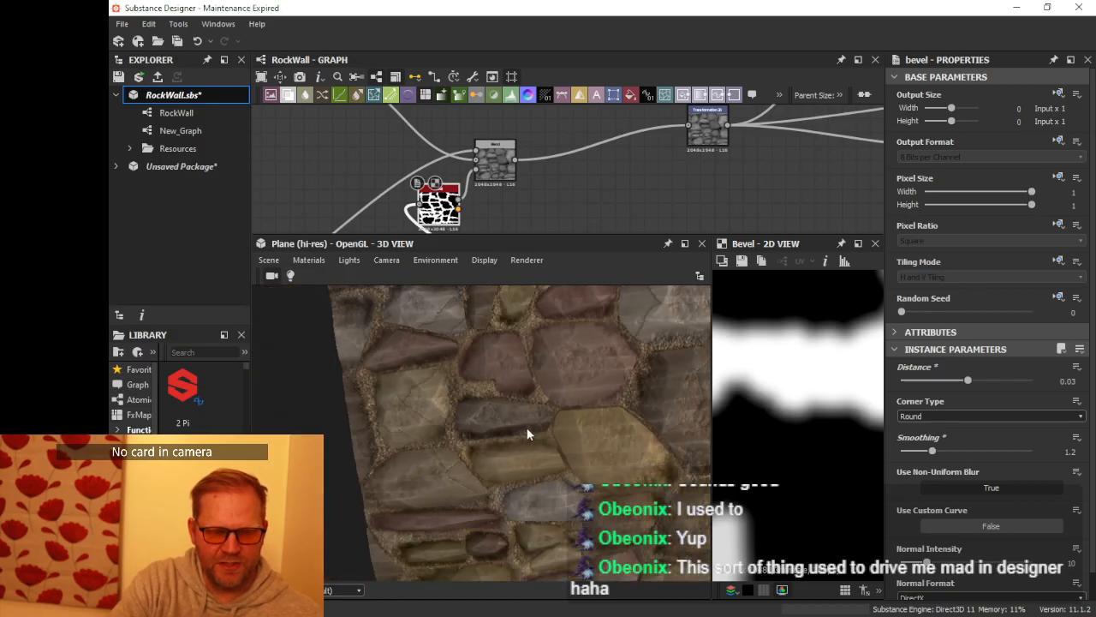
middle_click_drag(526, 428, 514, 430)
scroll(564, 417, "up", 5)
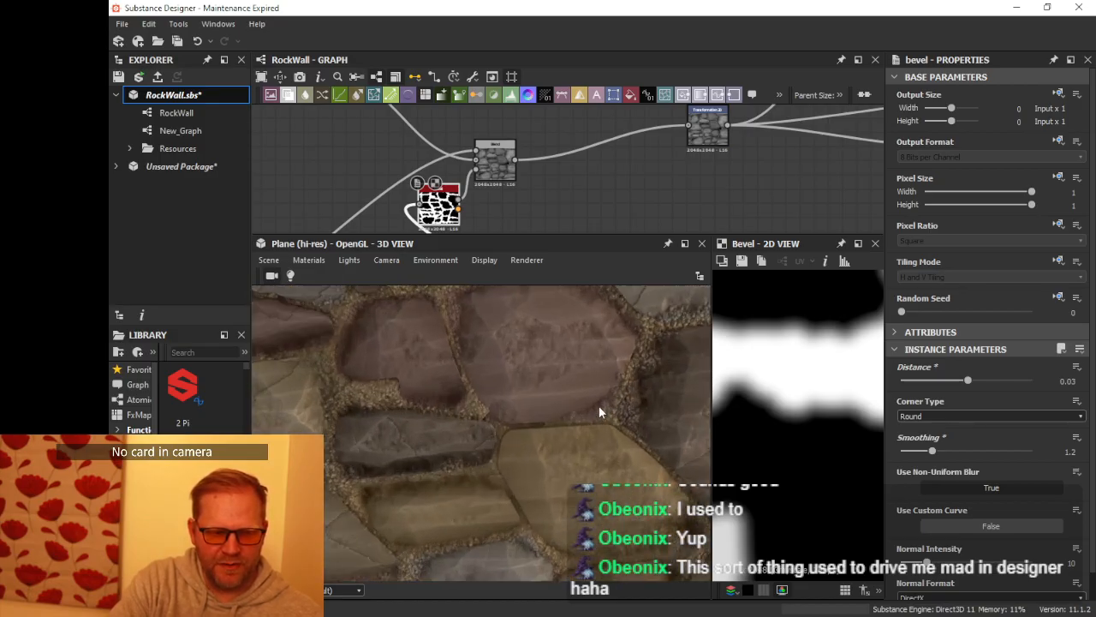
middle_click_drag(598, 405, 565, 423)
scroll(562, 424, "up", 3)
scroll(557, 430, "up", 2)
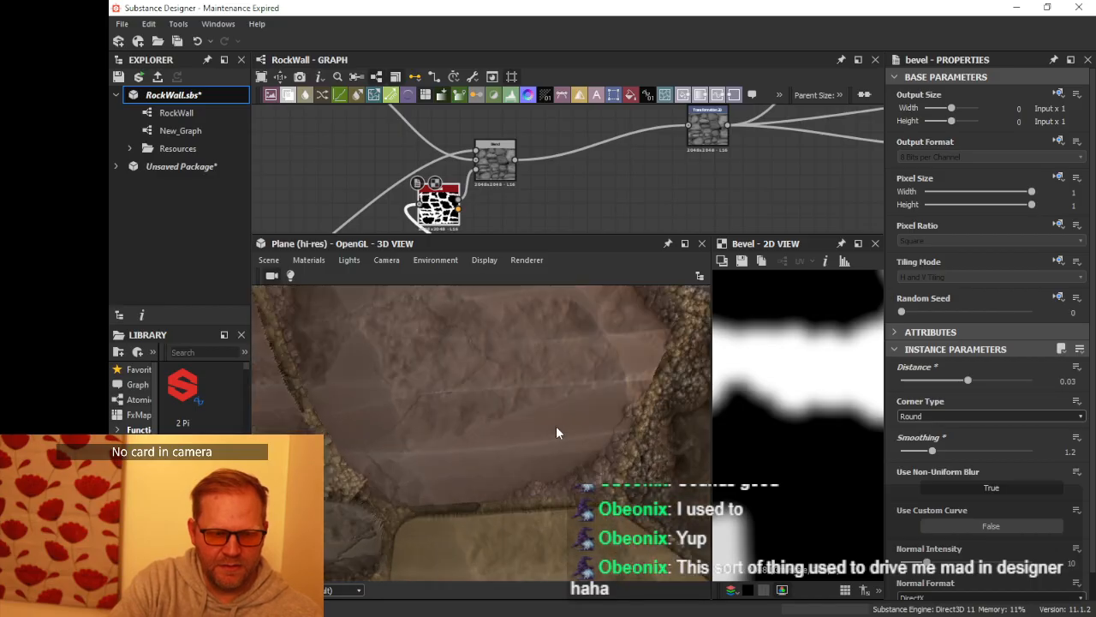
left_click_drag(589, 441, 562, 379)
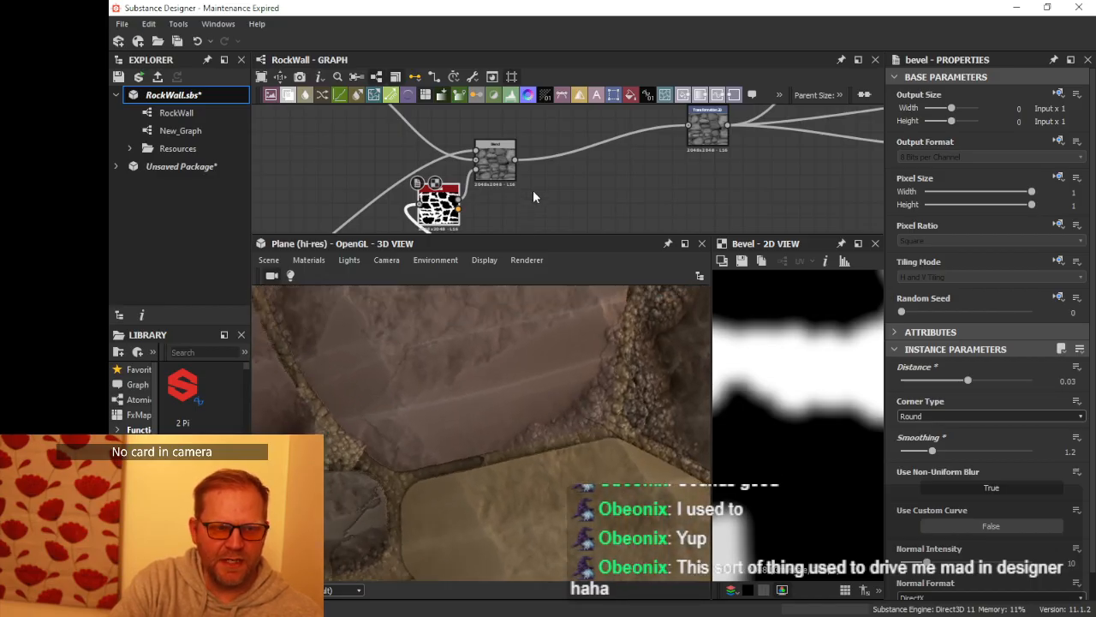
scroll(549, 179, "down", 1)
middle_click_drag(549, 179, 581, 152)
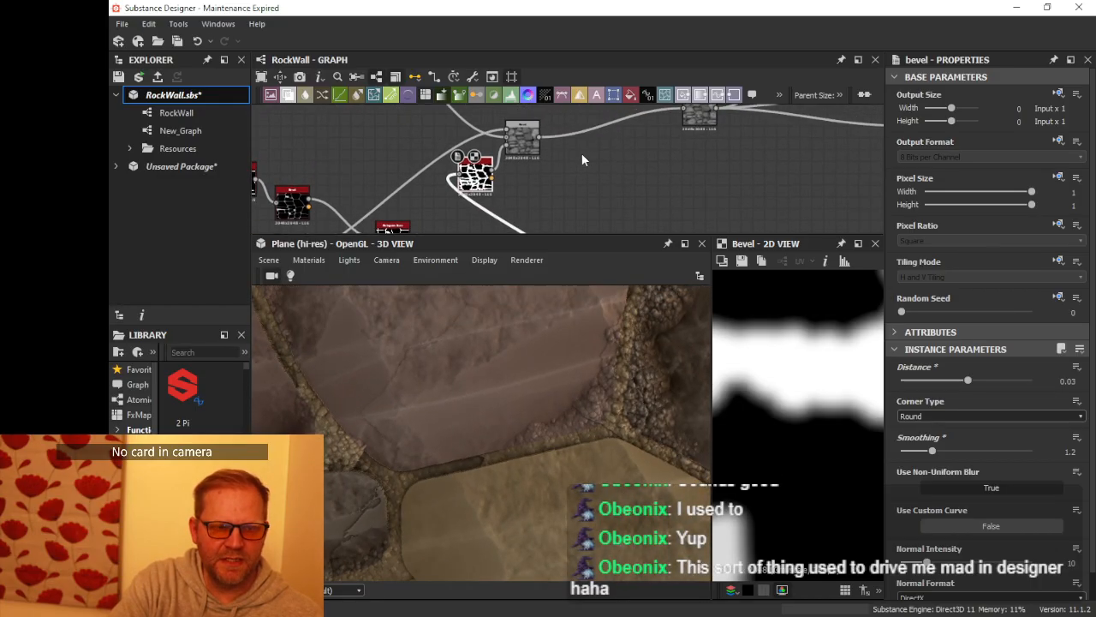
scroll(580, 159, "down", 2)
scroll(556, 156, "up", 3)
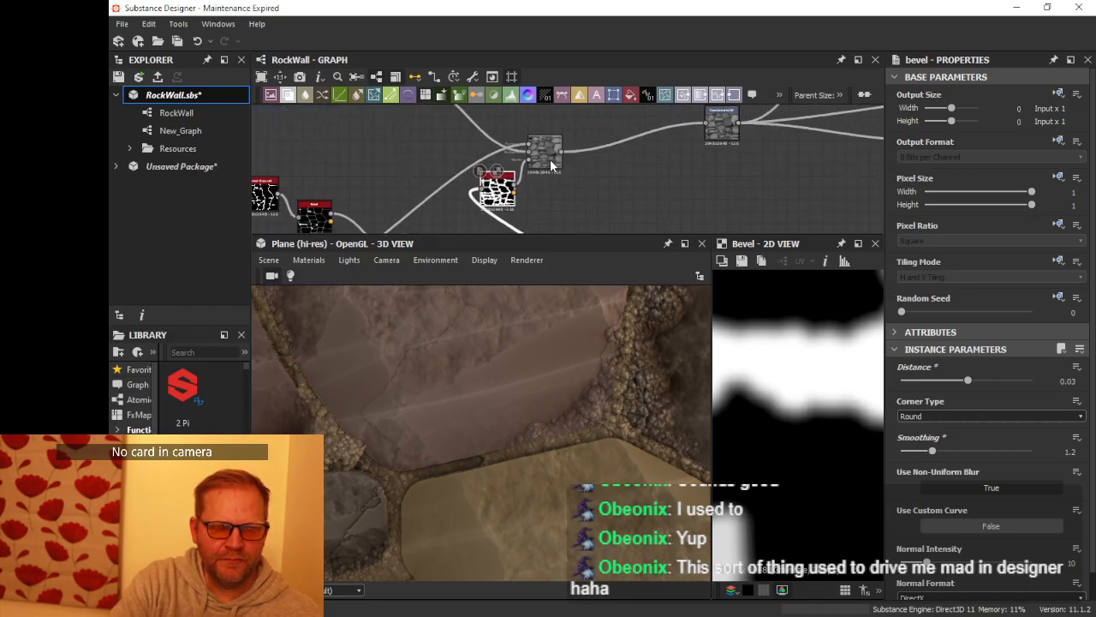
Step: Add a Blend after the stone height Blend and connect the mortar height node to its second image input
scroll(562, 154, "down", 2)
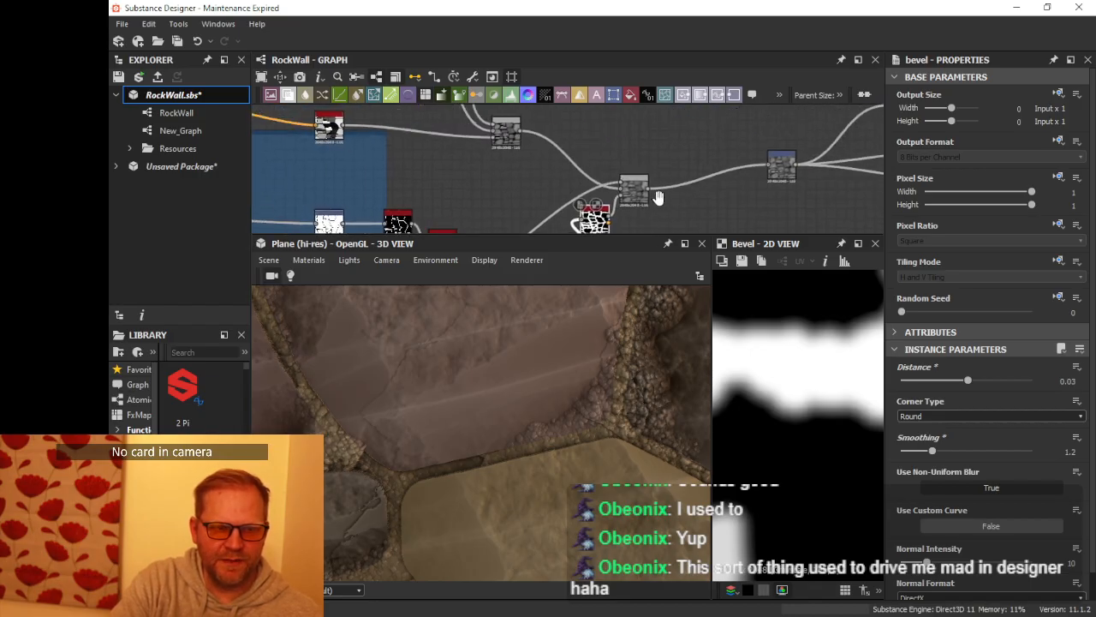
middle_click_drag(651, 195, 662, 209)
scroll(507, 152, "up", 2)
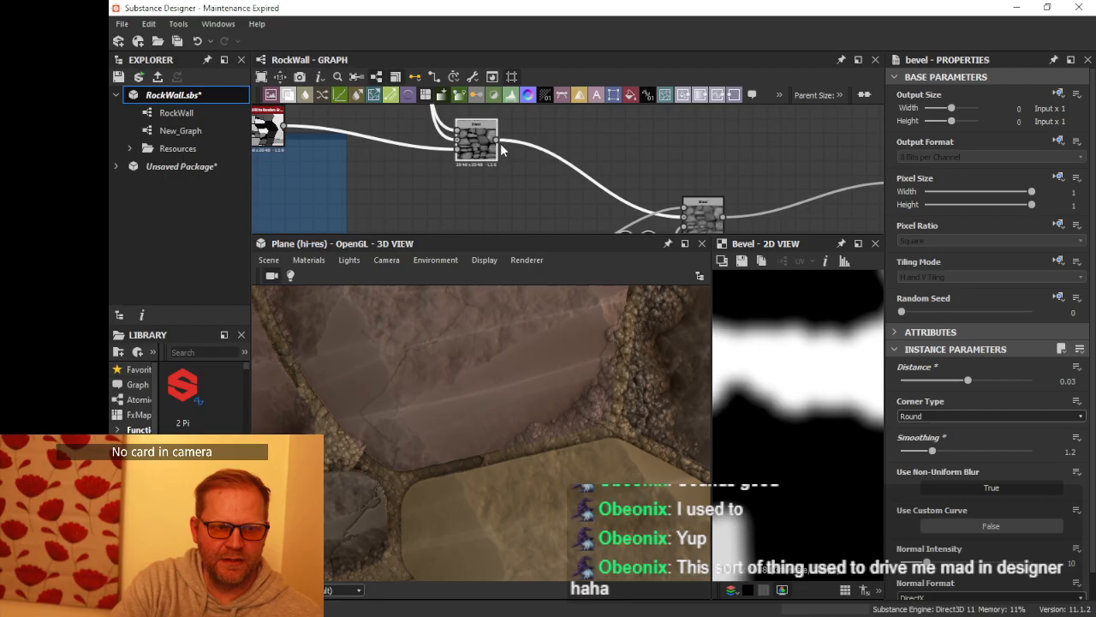
left_click_drag(550, 206, 552, 207)
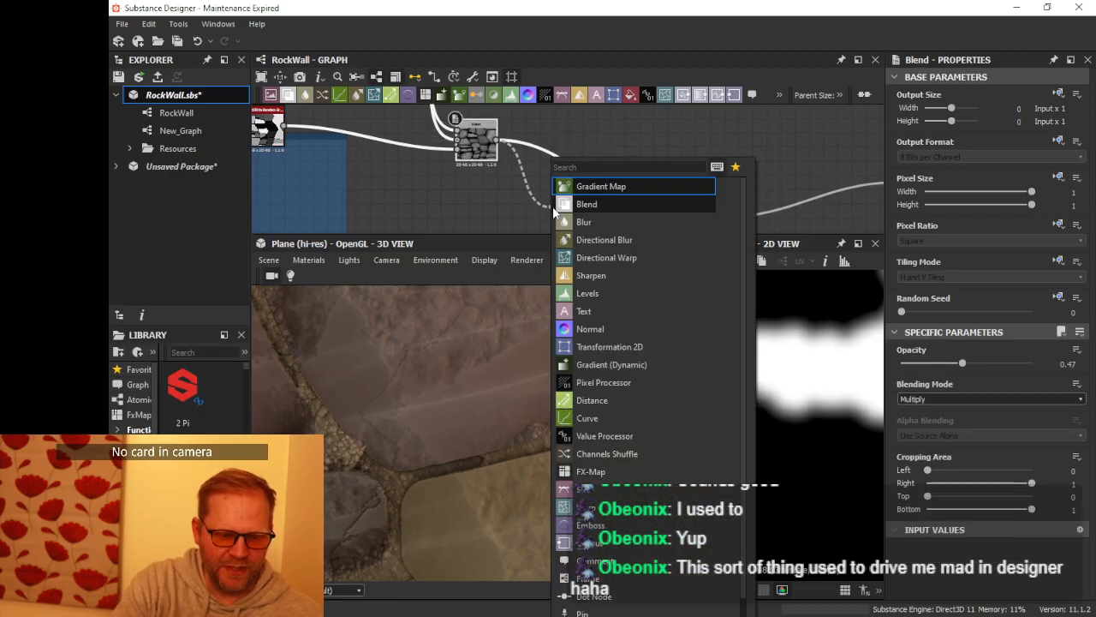
type("blend")
key("Return")
middle_click_drag(553, 207, 576, 126)
scroll(578, 129, "down", 2)
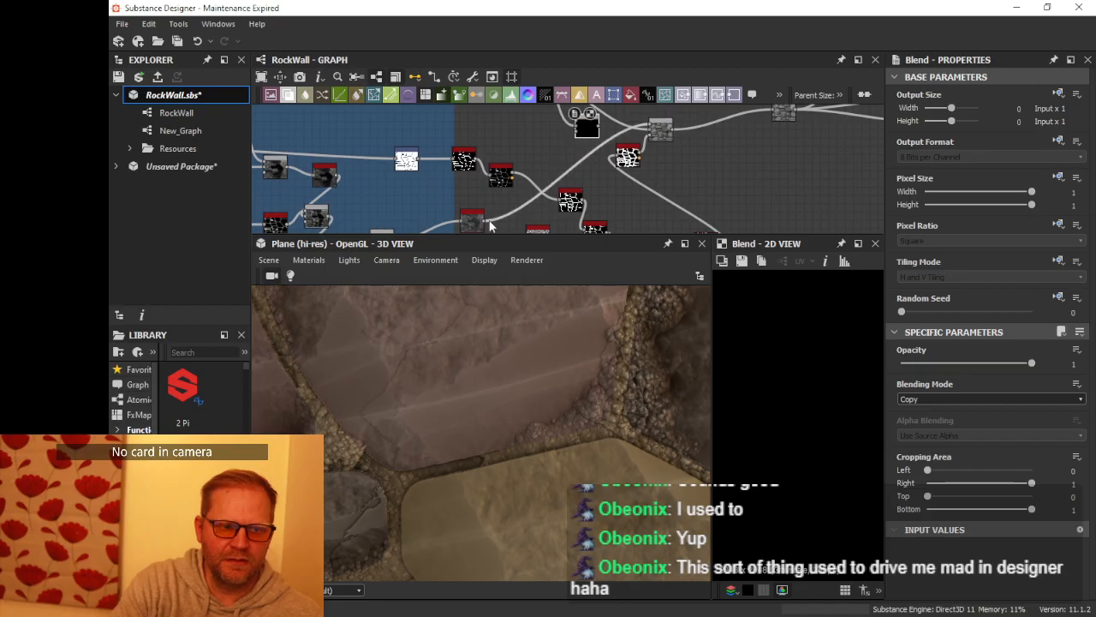
left_click_drag(490, 225, 585, 130)
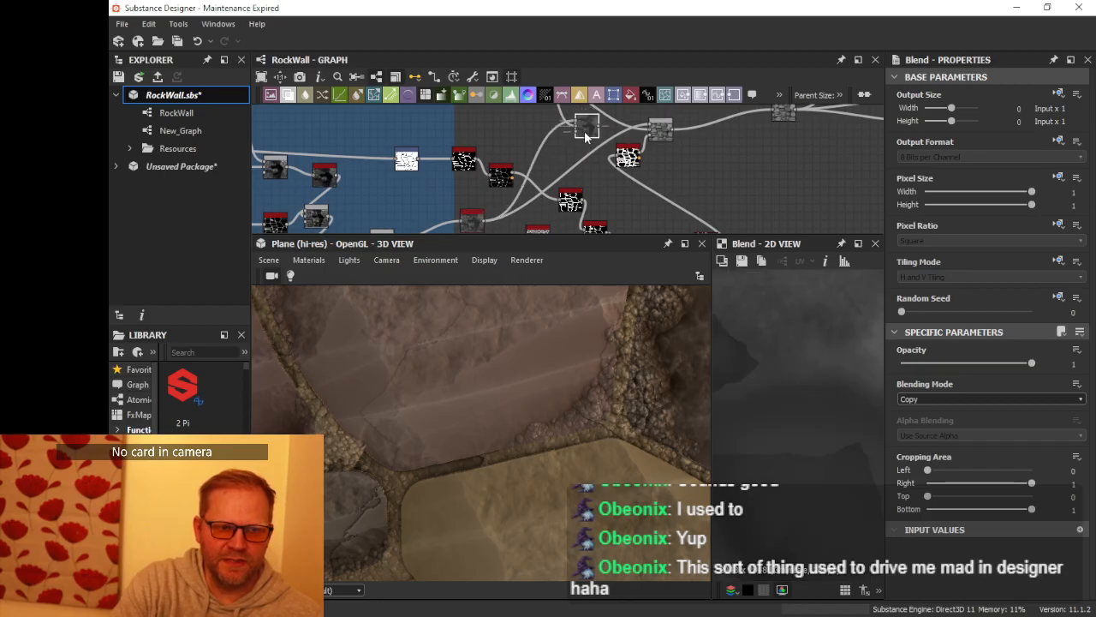
Step: Set the new Blend's blending mode to Subtract and enlarge the 2D preview to inspect its result
left_click(939, 400)
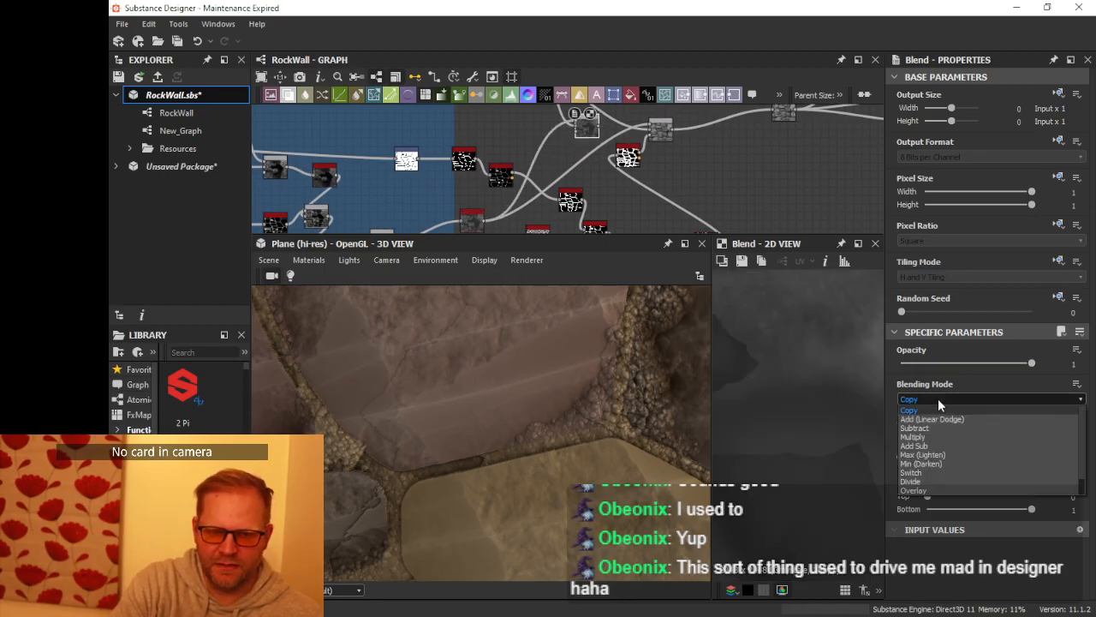
left_click(930, 427)
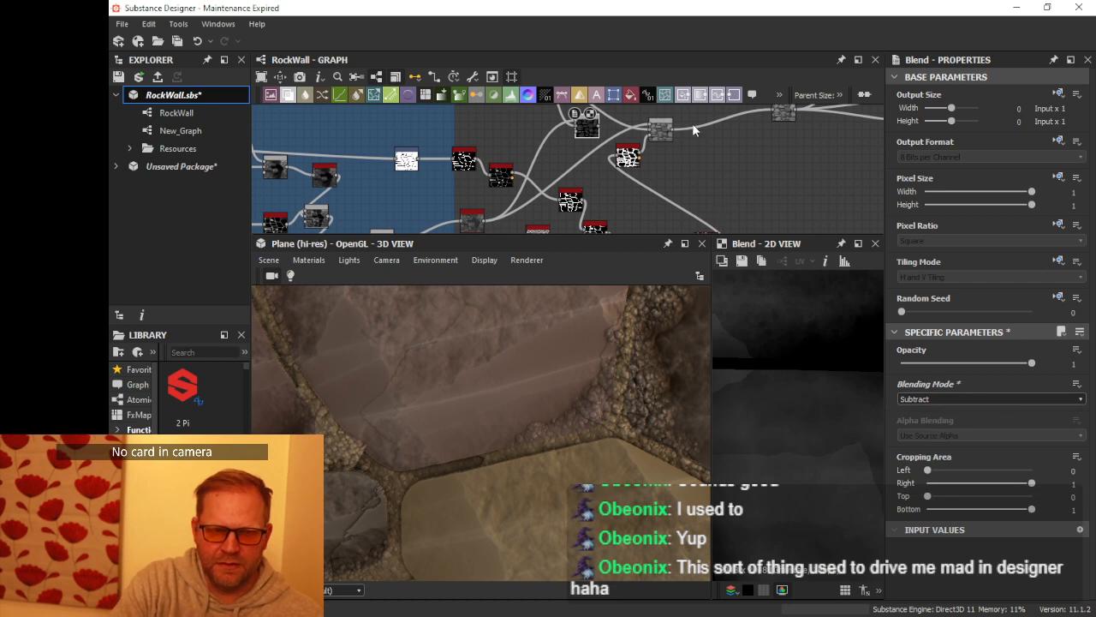
middle_click_drag(692, 124, 681, 162)
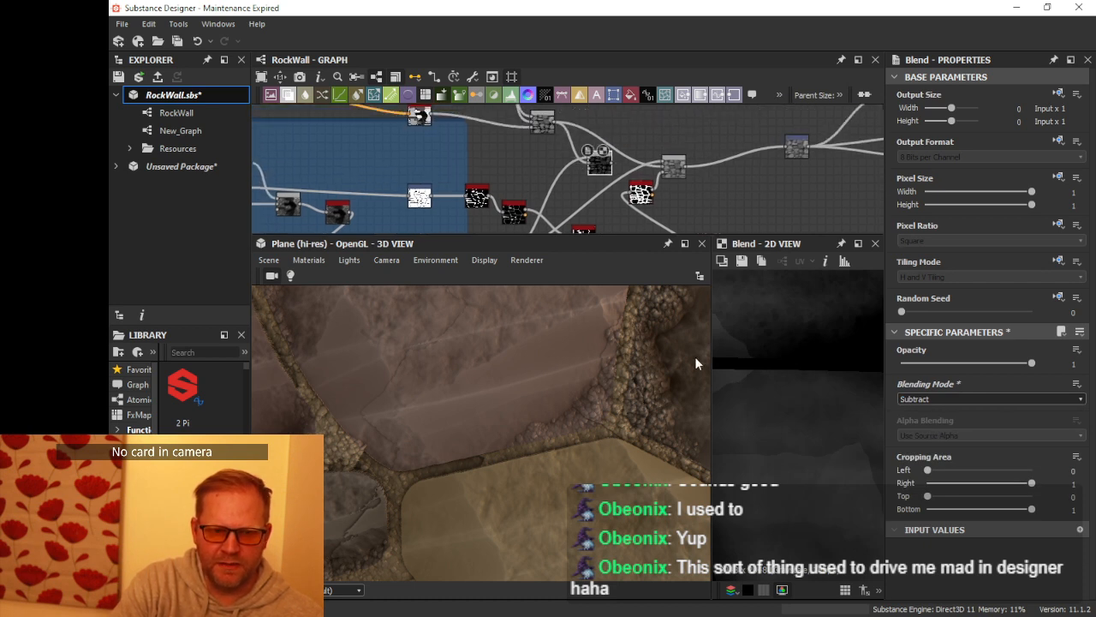
left_click_drag(712, 358, 687, 361)
scroll(634, 368, "down", 5)
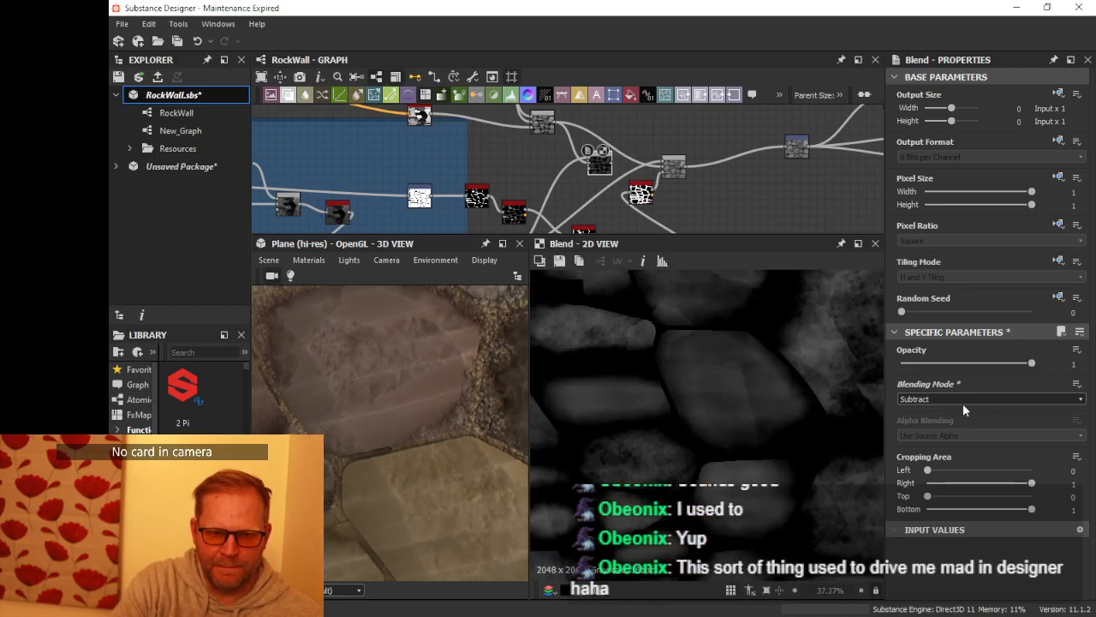
Step: Reposition the Subtract Blend and add a Histogram Scan to its output
left_click_drag(605, 164, 617, 128)
middle_click_drag(640, 137, 604, 214)
scroll(575, 198, "up", 2)
left_click_drag(575, 199, 638, 207)
type("his")
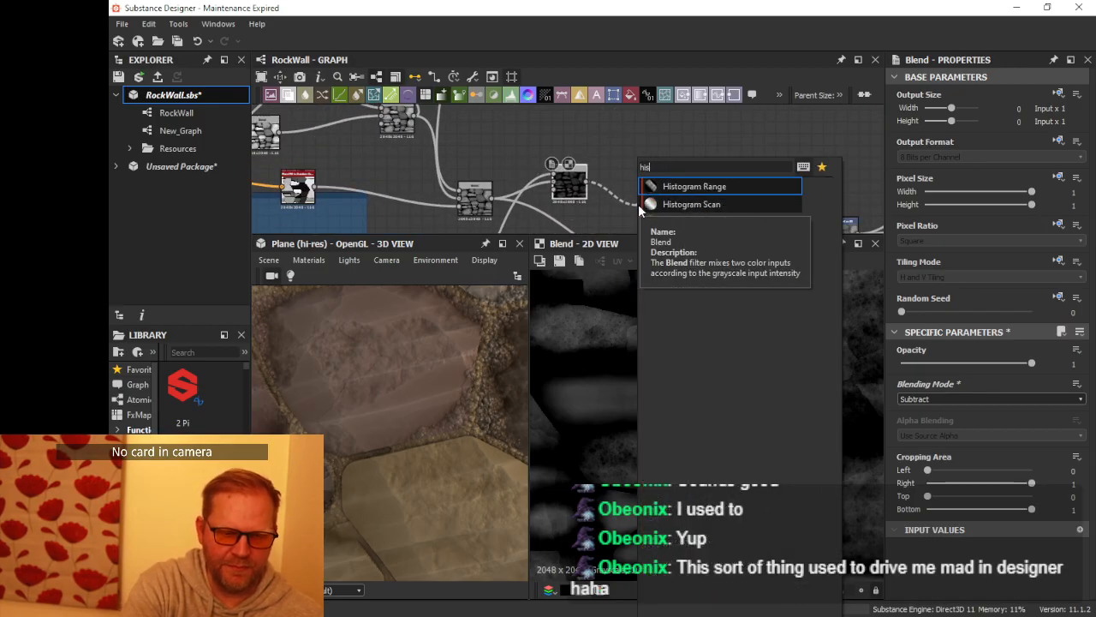
left_click(691, 203)
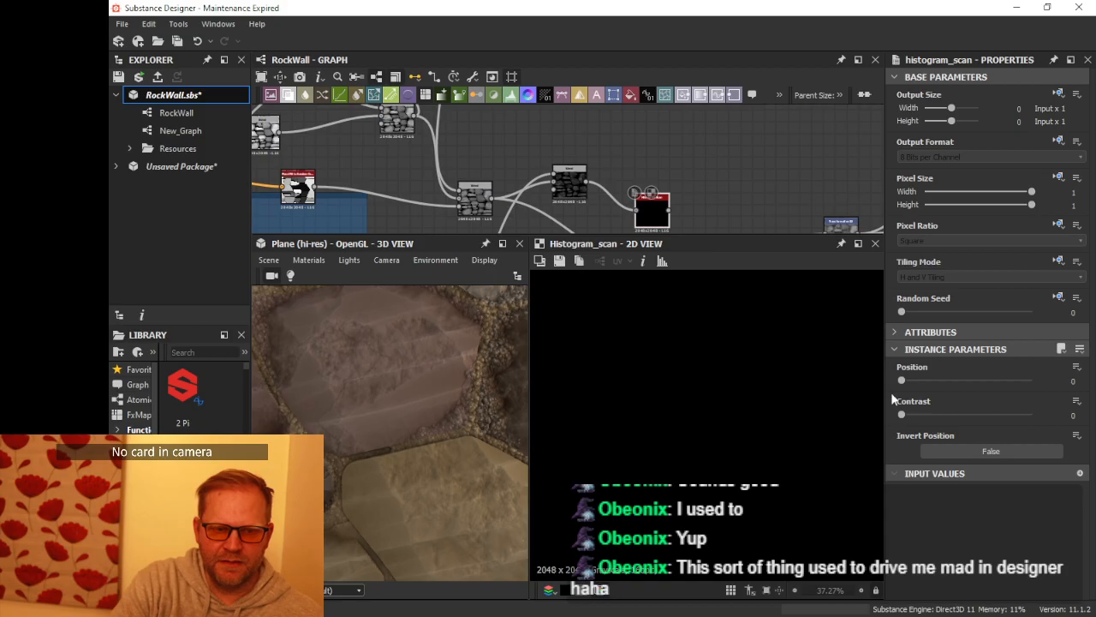
Step: Set the new Histogram Scan's position to 1 and contrast to 0.32 for a hard stone mask
left_click_drag(910, 382, 1019, 415)
left_click_drag(904, 380, 1032, 382)
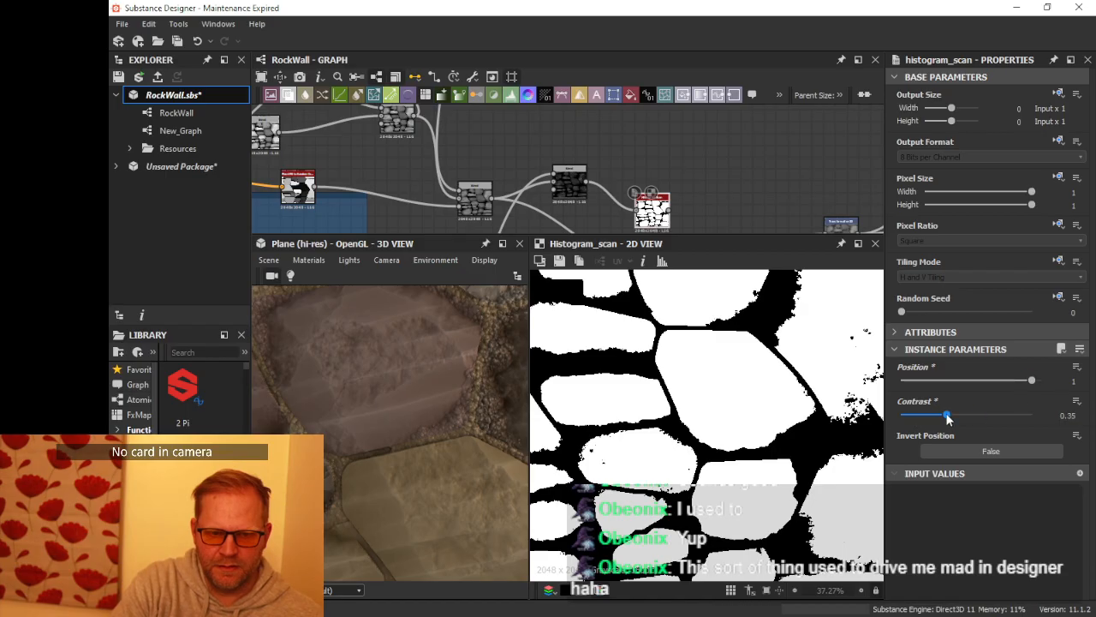
scroll(700, 377, "down", 3)
scroll(716, 382, "up", 1)
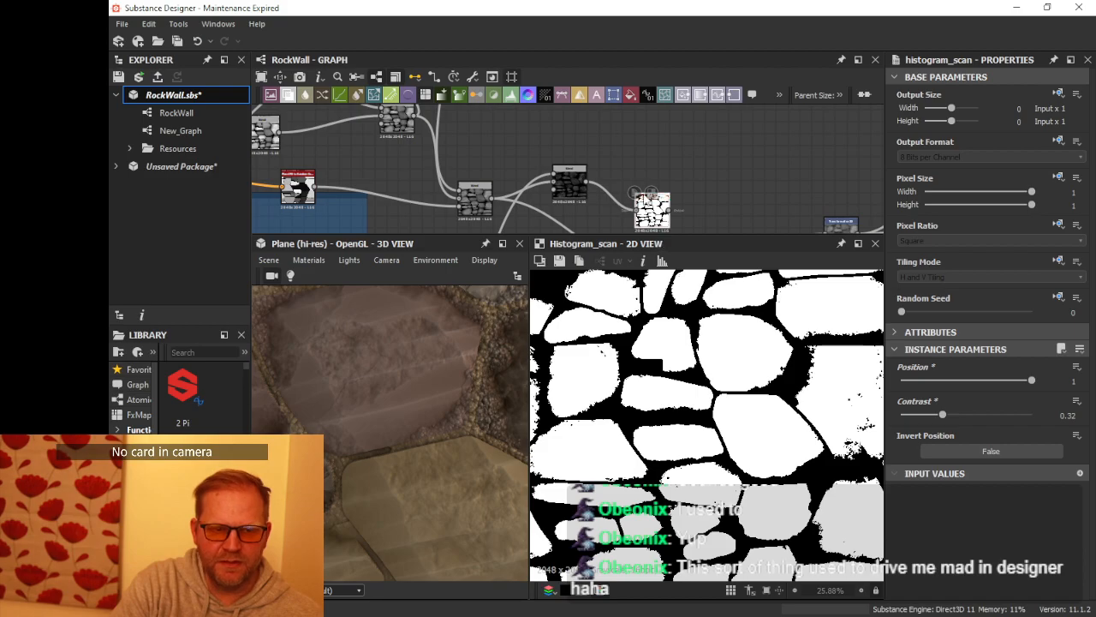
scroll(703, 176, "down", 1)
Step: Move the Histogram Scan beside the base colour nodes and shift the gradient node and colour Blend to make room
middle_click_drag(703, 176, 524, 147)
scroll(524, 146, "down", 2)
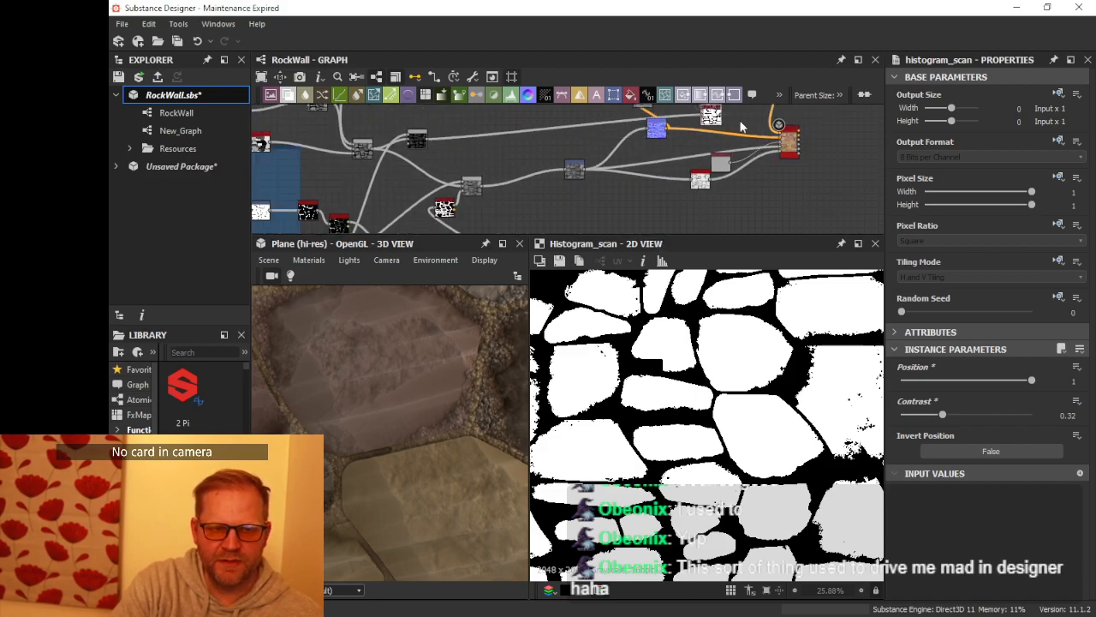
middle_click_drag(737, 122, 616, 195)
scroll(642, 194, "up", 1)
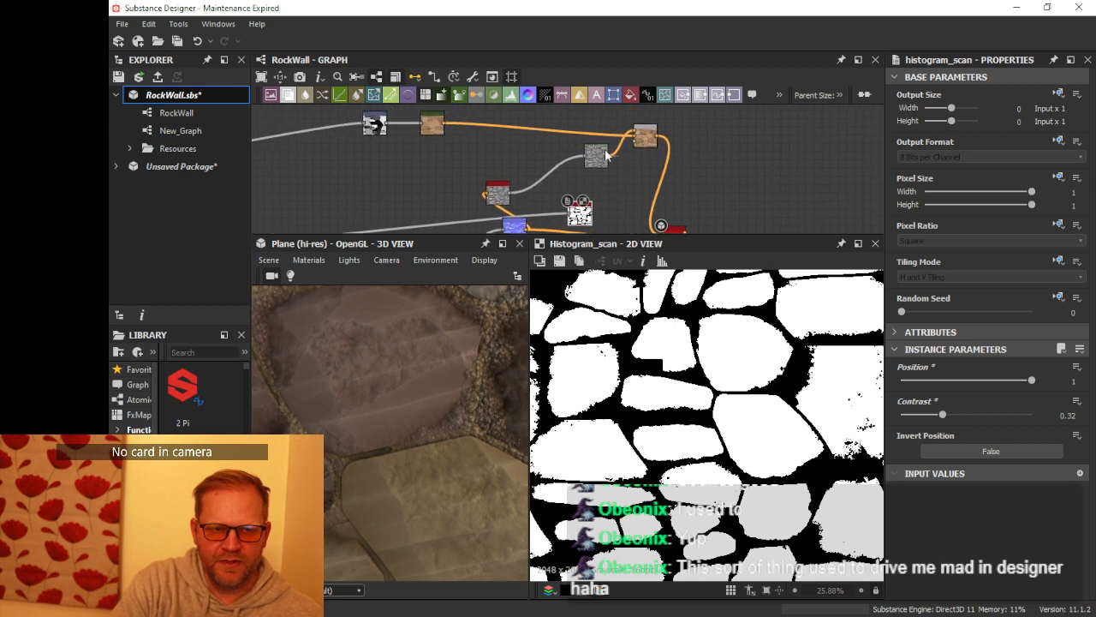
left_click_drag(606, 154, 565, 155)
left_click_drag(637, 138, 605, 151)
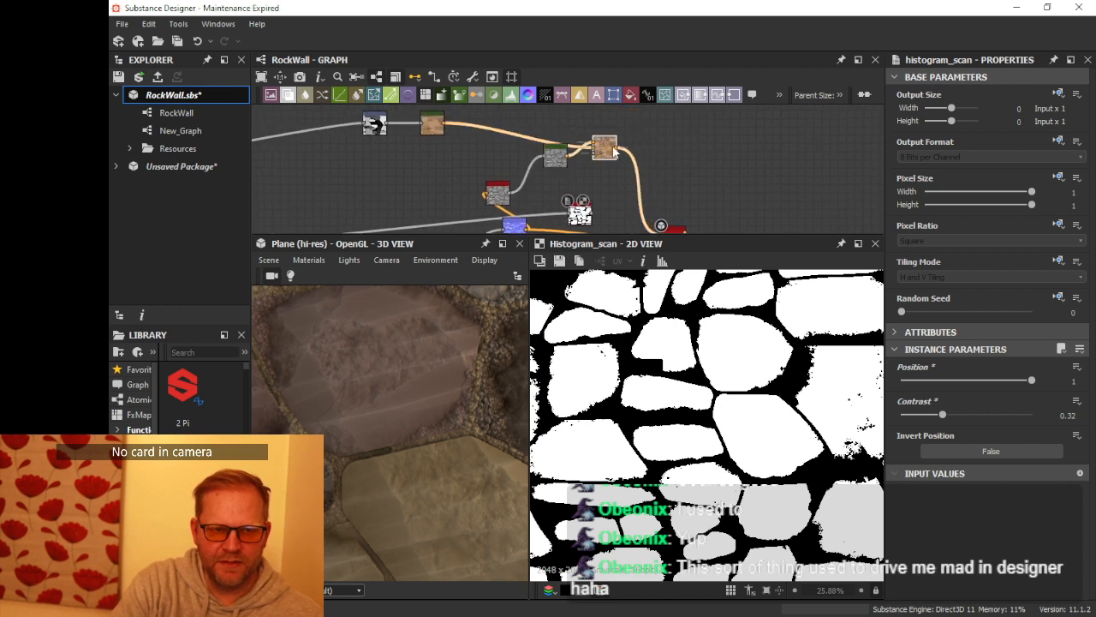
Step: Add a Blend after the colour Blend and connect the Histogram Scan mask to its opacity input
left_click_drag(683, 151, 687, 143)
type("blen")
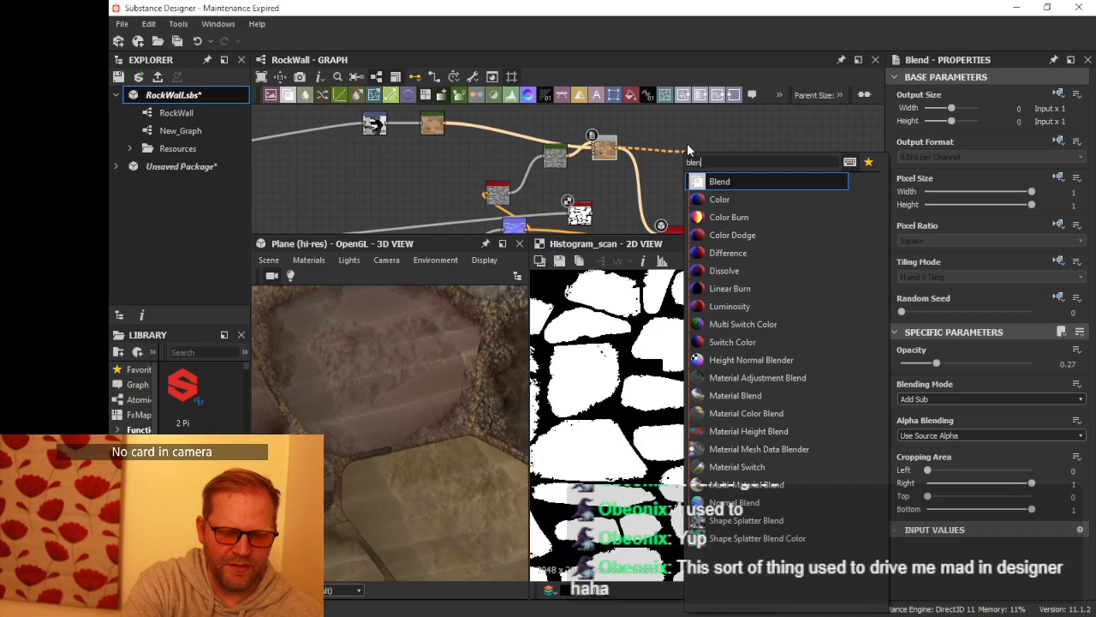
key("Return")
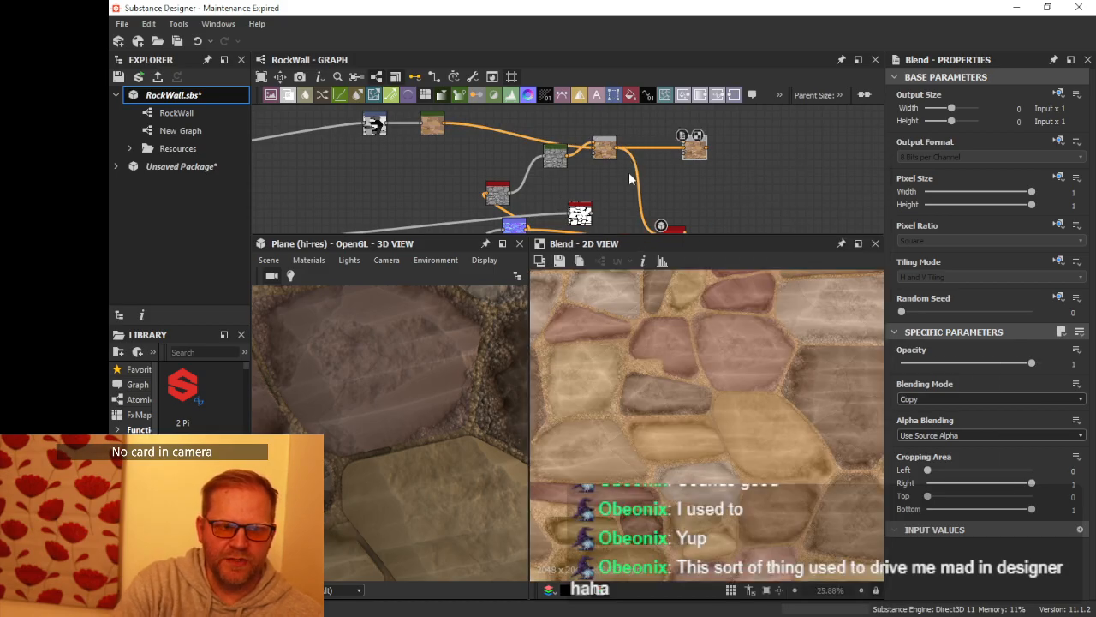
scroll(624, 138, "up", 1)
mouse_move(590, 221)
left_mouse_down()
mouse_move(617, 201)
mouse_move(609, 211)
left_mouse_up()
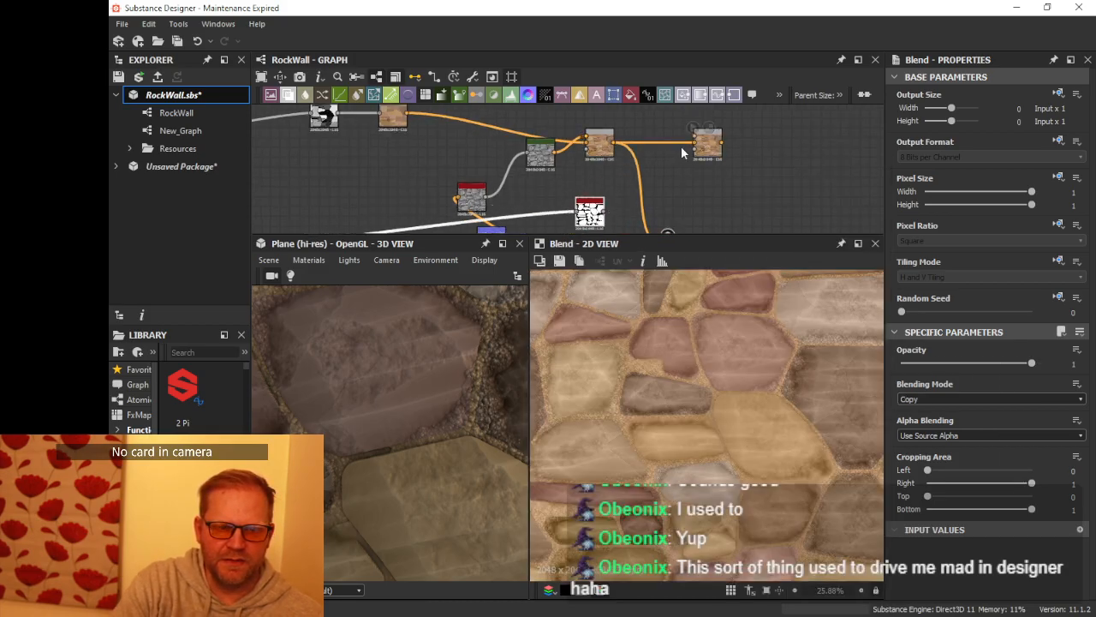
left_click_drag(707, 150, 708, 174)
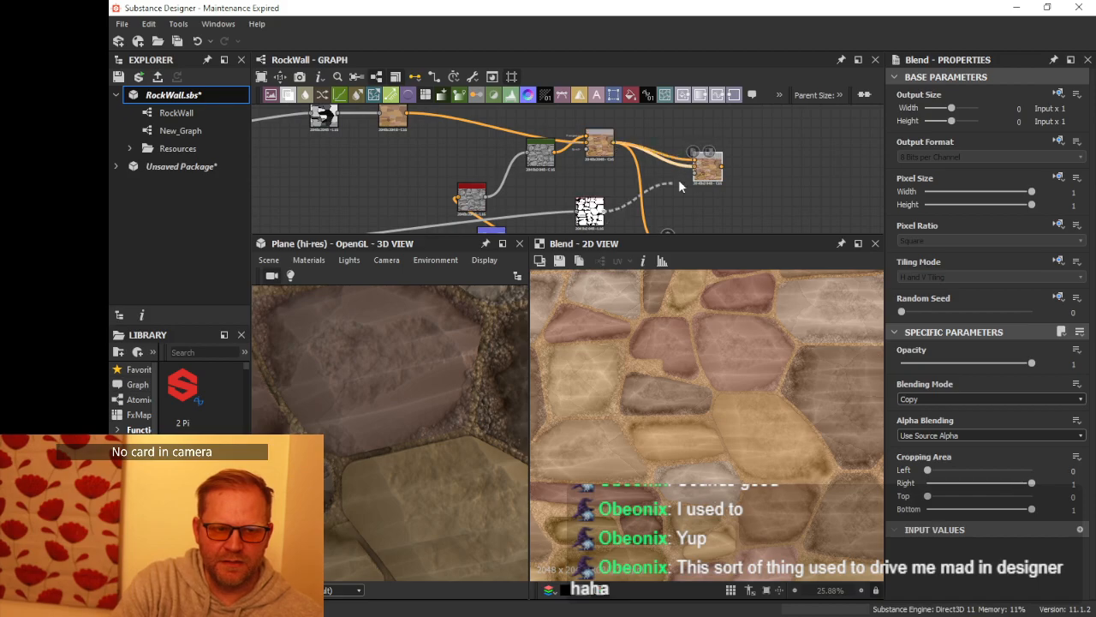
Step: Add a Uniform Color with hue about 0.09, saturation 0.198 and value 0.514, and connect it to the new Blend's background
left_click(632, 95)
left_click_drag(576, 177, 653, 128)
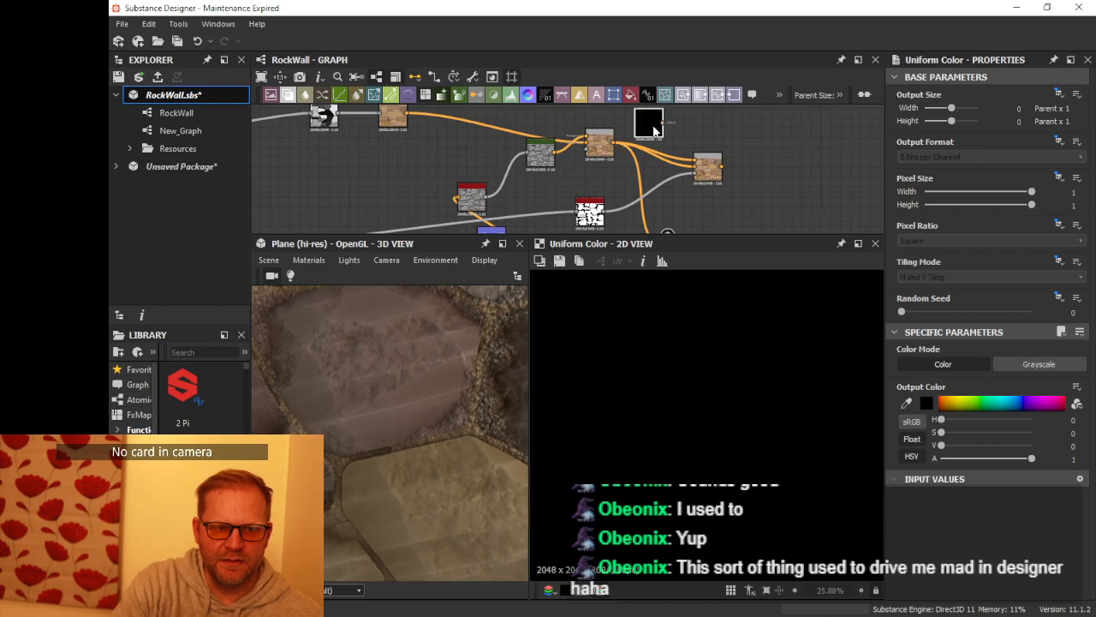
middle_click_drag(679, 129, 673, 169)
left_click_drag(642, 168, 648, 151)
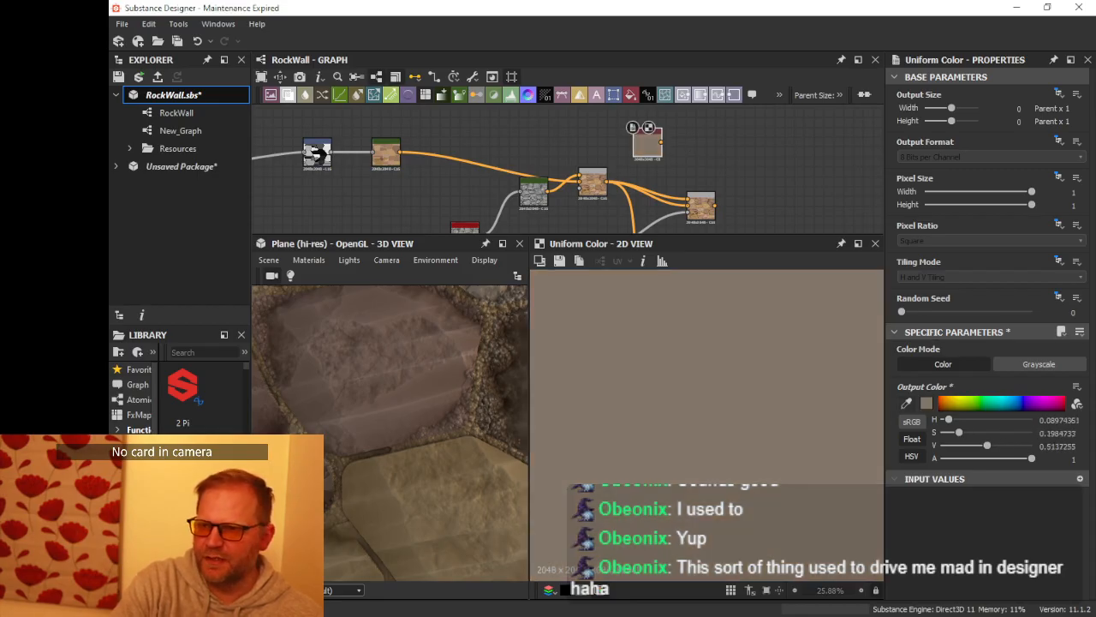
left_click_drag(661, 143, 696, 209)
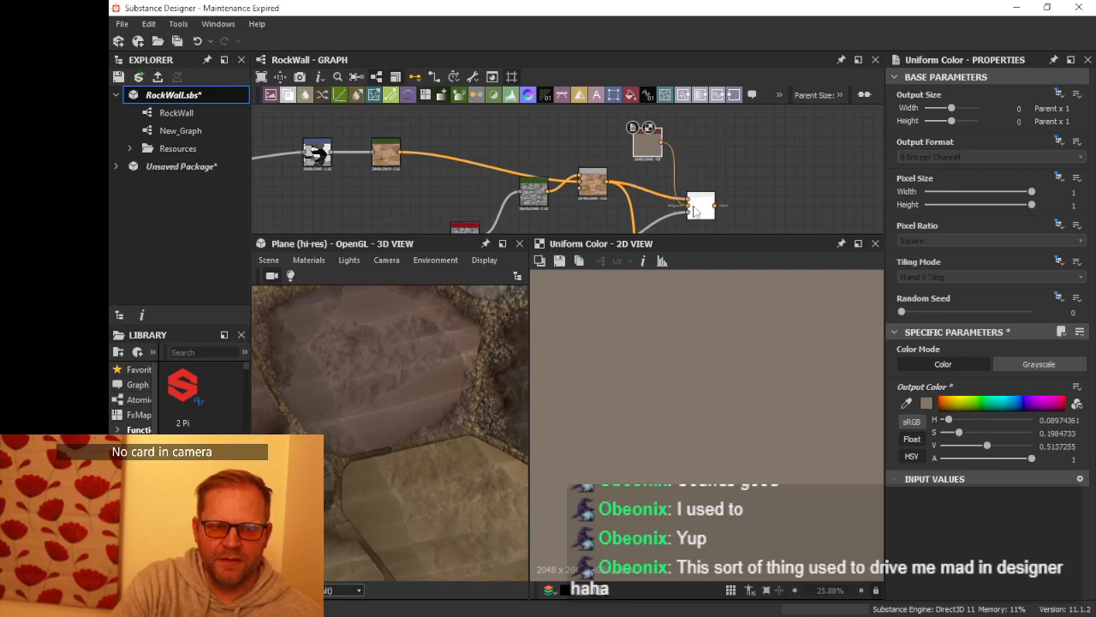
Step: Connect the masked colour Blend to the material node's base colour input and move the material node aside
left_click(701, 211)
middle_click_drag(728, 218, 721, 128)
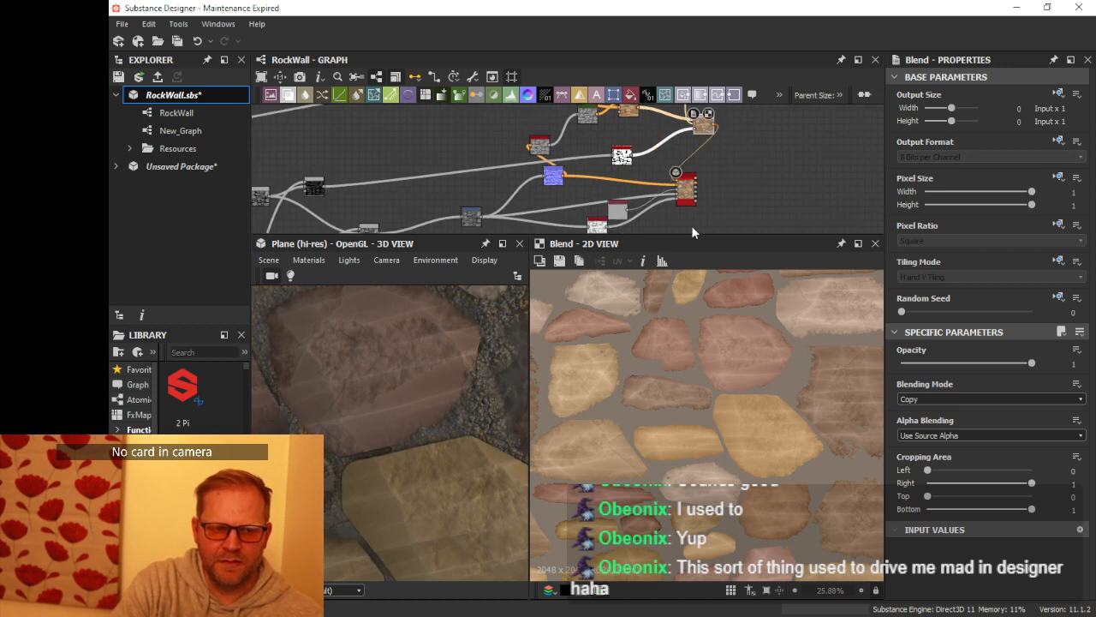
left_click_drag(687, 190, 753, 203)
Step: Examine the grey-brown mortar colour around the stones in an enlarged 3D preview
scroll(478, 340, "down", 3)
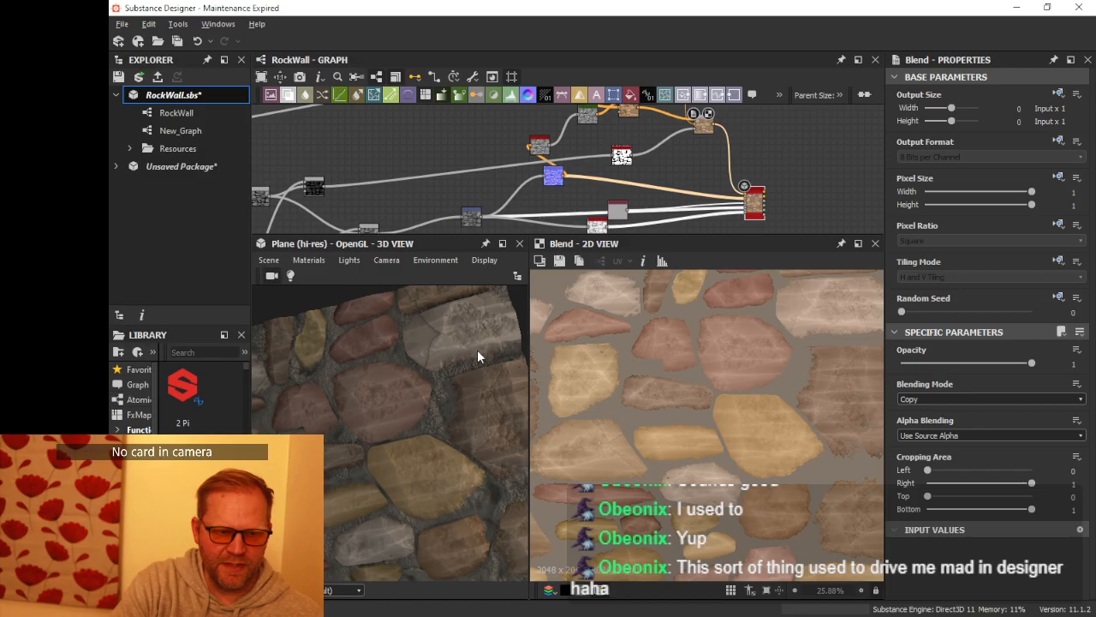
left_click_drag(477, 351, 480, 376)
middle_click_drag(481, 377, 502, 333)
scroll(433, 364, "up", 5)
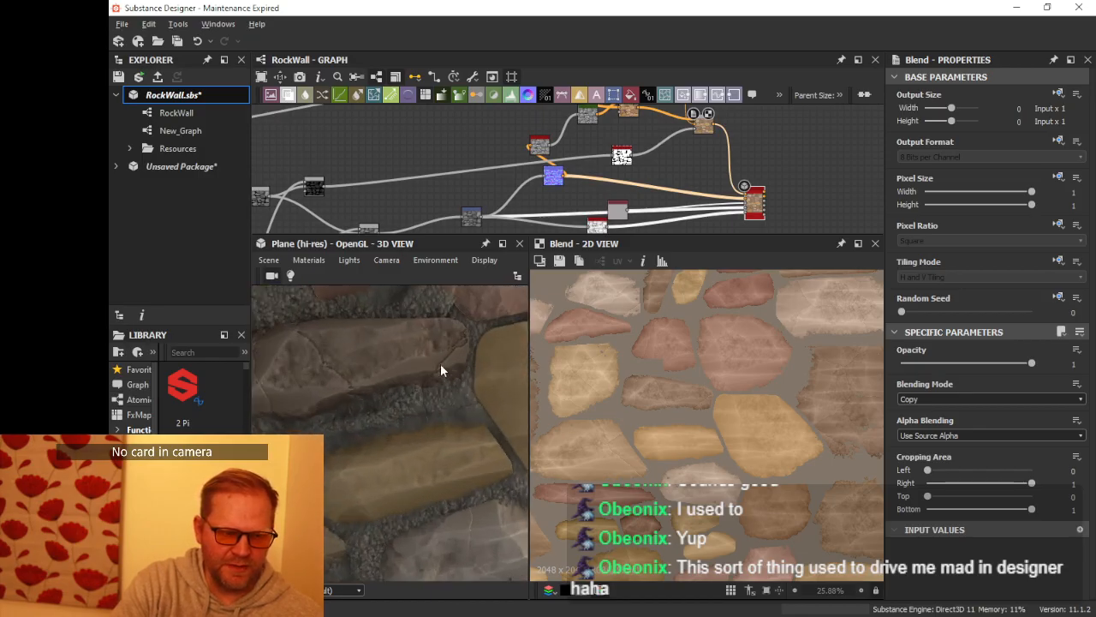
left_click_drag(440, 363, 469, 398)
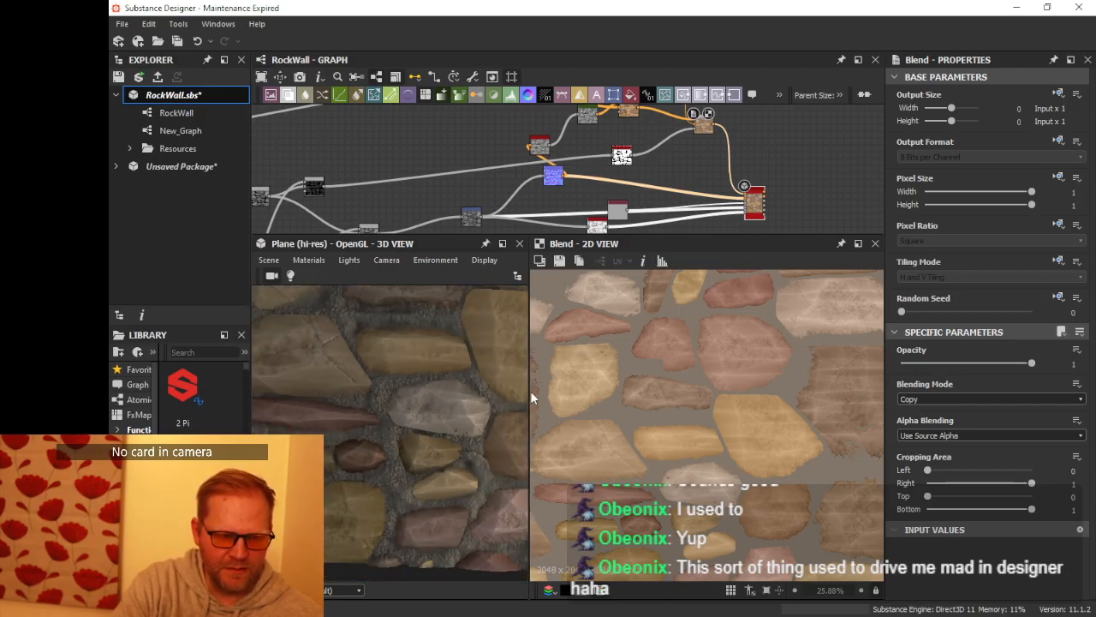
left_click_drag(530, 391, 716, 390)
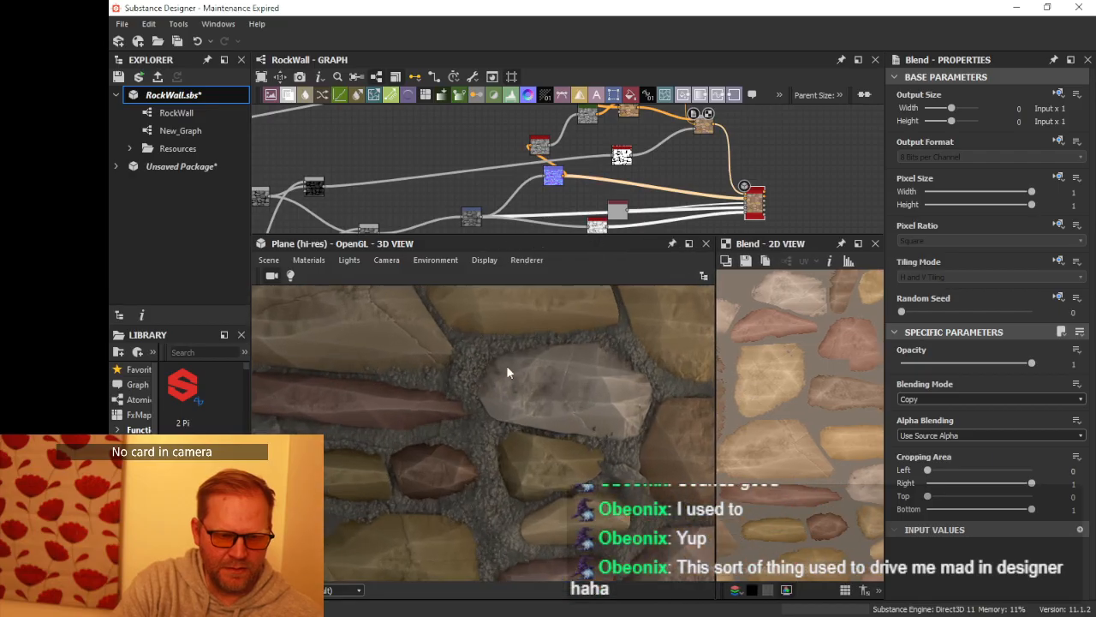
mouse_move(506, 365)
left_mouse_down()
mouse_move(548, 362)
mouse_move(536, 410)
mouse_move(513, 385)
left_mouse_up()
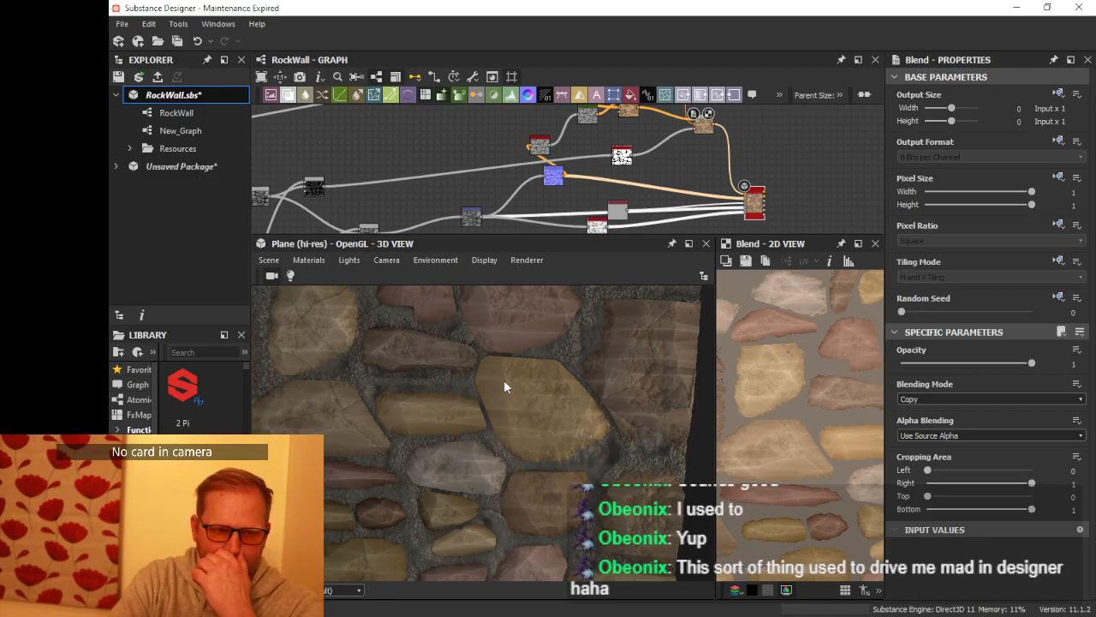
Step: Compare the whole wall in 3D with the reference photo of the stone wall
left_click_drag(504, 381, 518, 406)
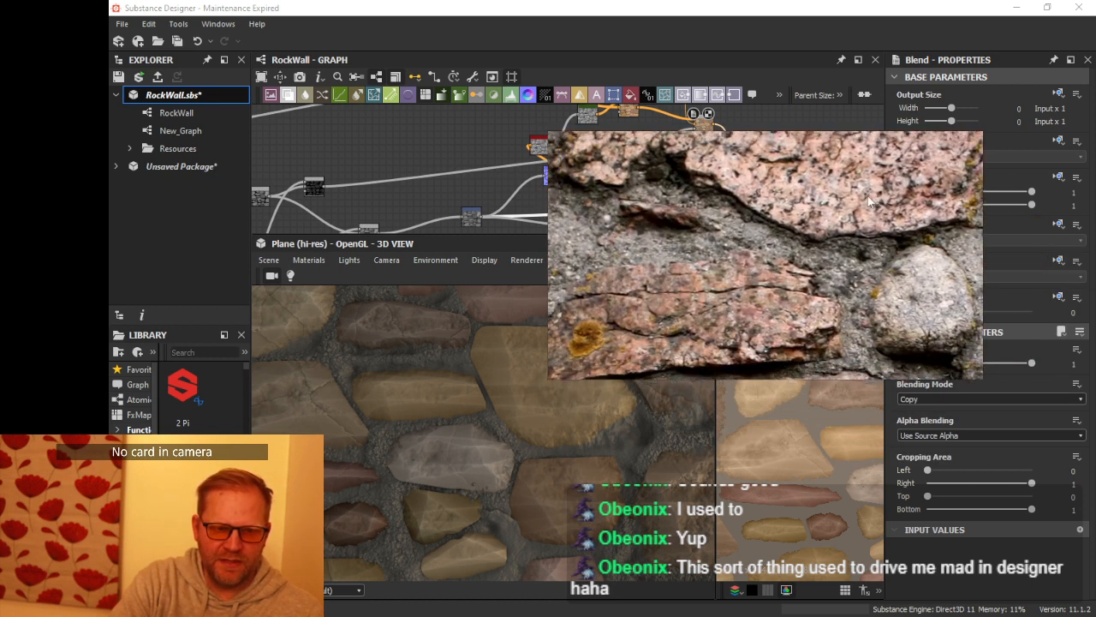
scroll(486, 388, "down", 5)
left_click_drag(512, 396, 519, 431)
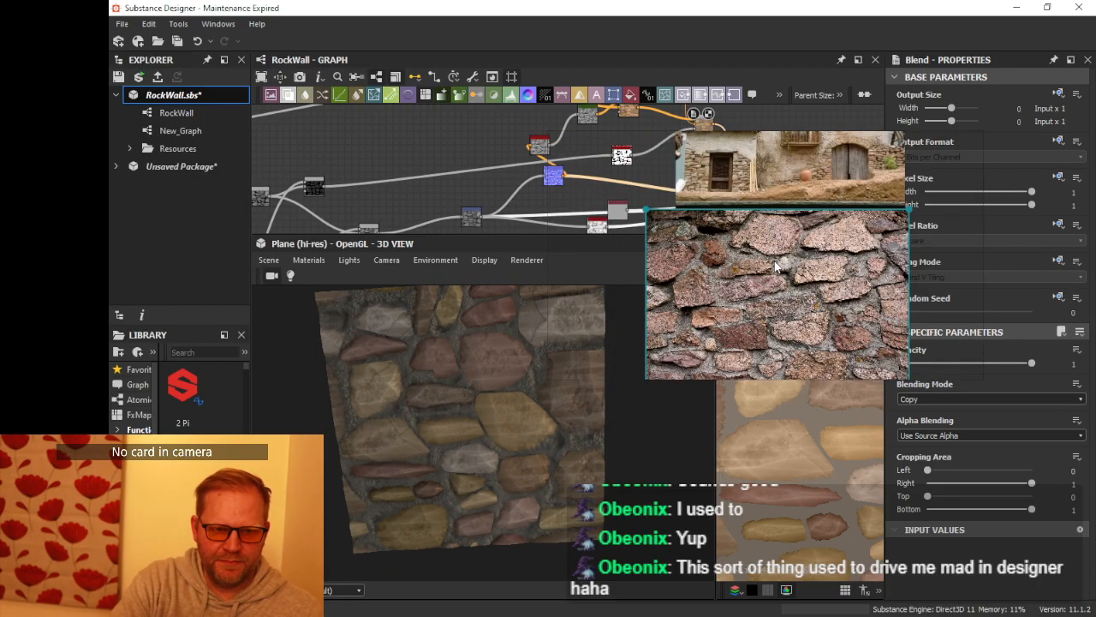
scroll(776, 268, "up", 3)
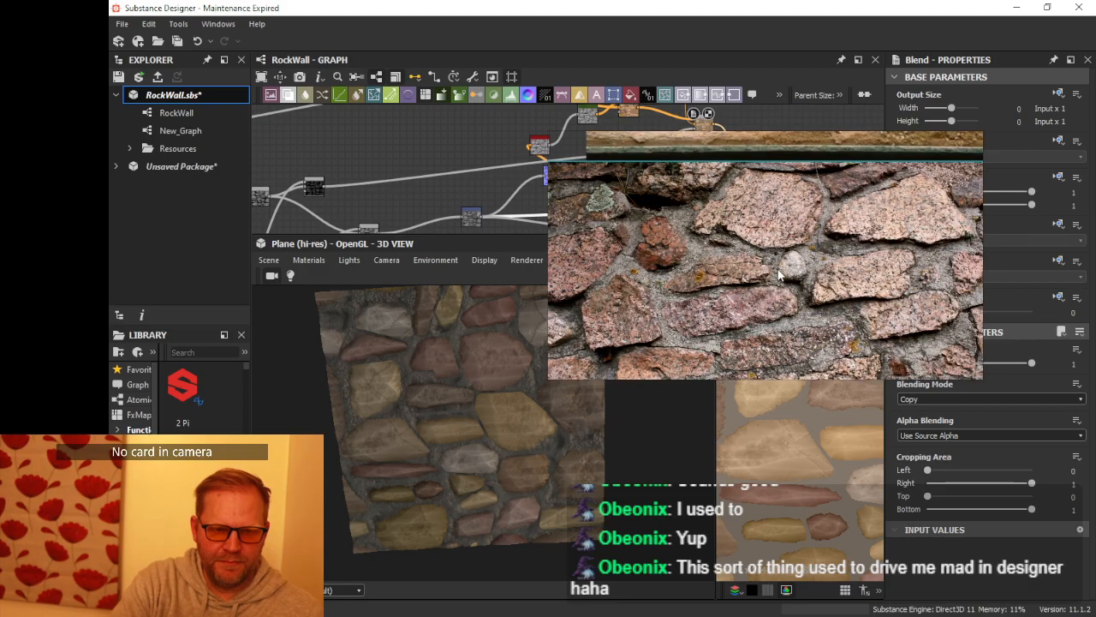
scroll(778, 275, "down", 1)
scroll(423, 396, "down", 4)
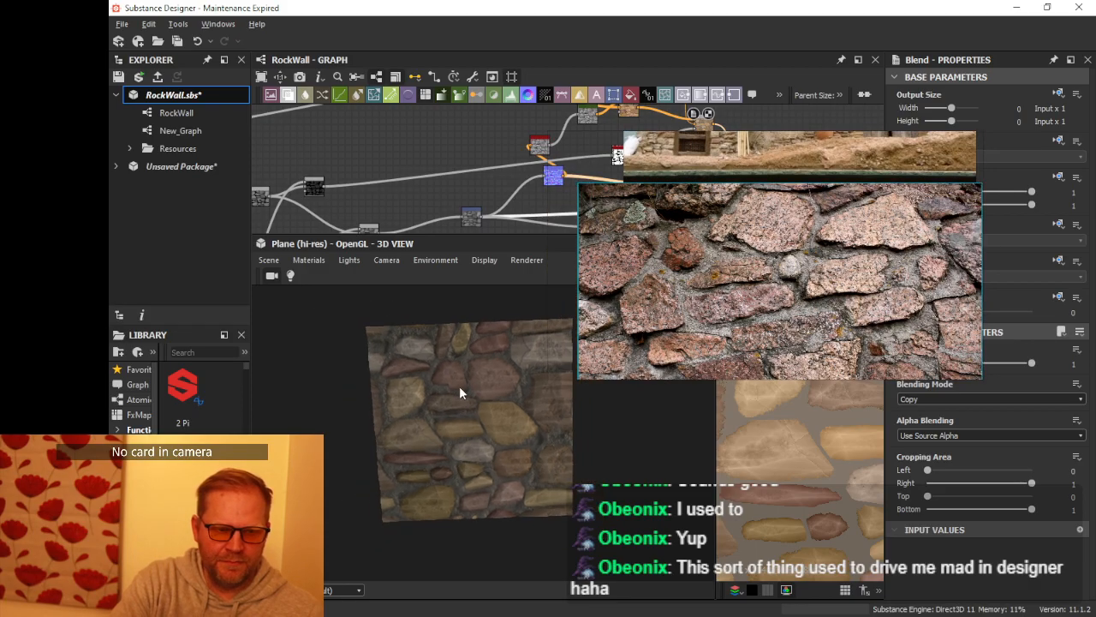
left_click_drag(460, 388, 461, 372)
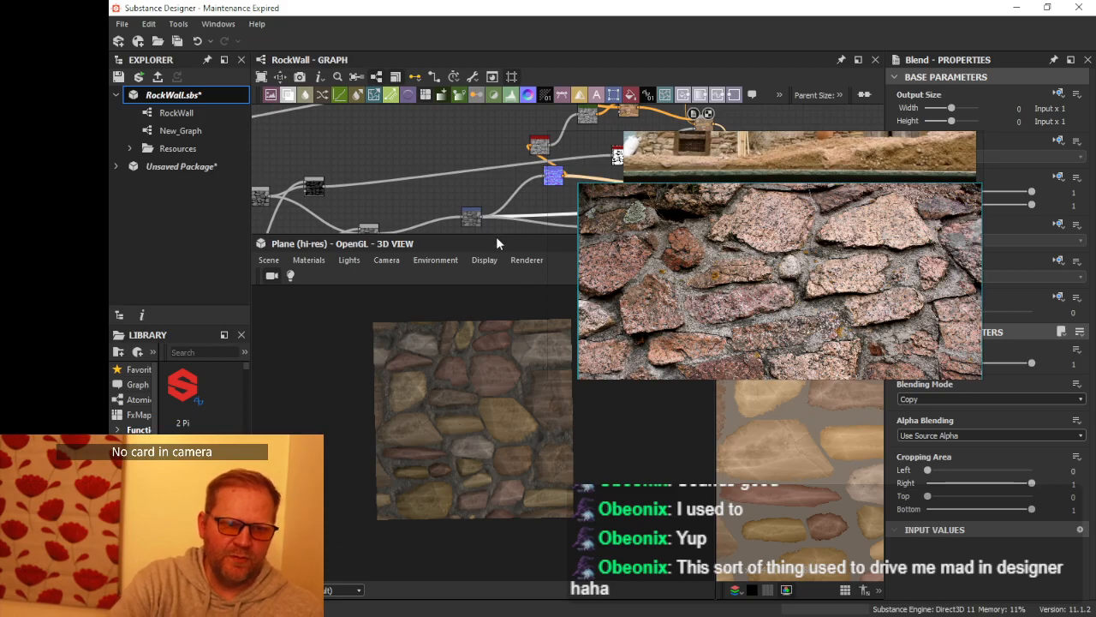
Step: Set the Tile Generator's Y Amount to 18 at the start of the stone pattern chain
left_click_drag(499, 238, 485, 363)
middle_click_drag(485, 350, 875, 358)
middle_click_drag(389, 277, 555, 235)
scroll(456, 263, "up", 2)
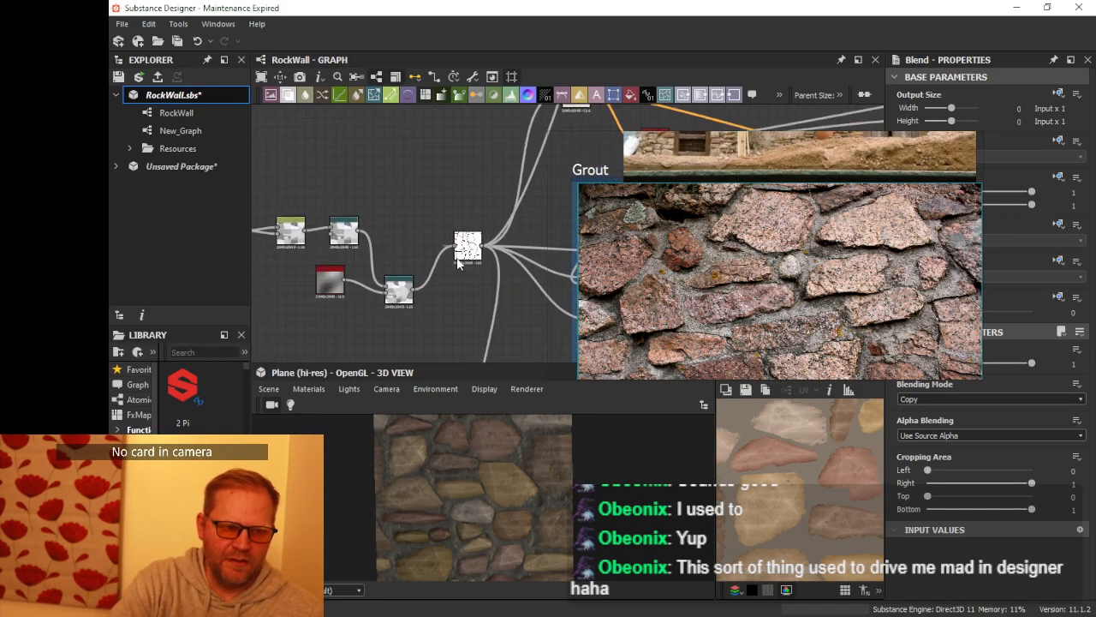
scroll(457, 262, "up", 2)
middle_click_drag(437, 251, 577, 246)
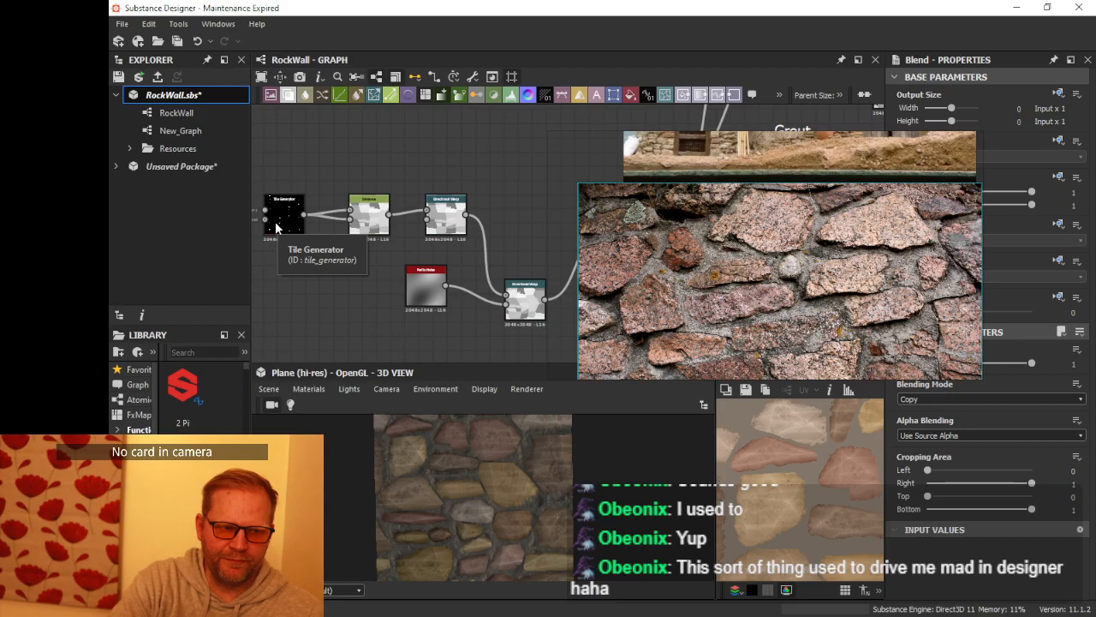
double_click(281, 217)
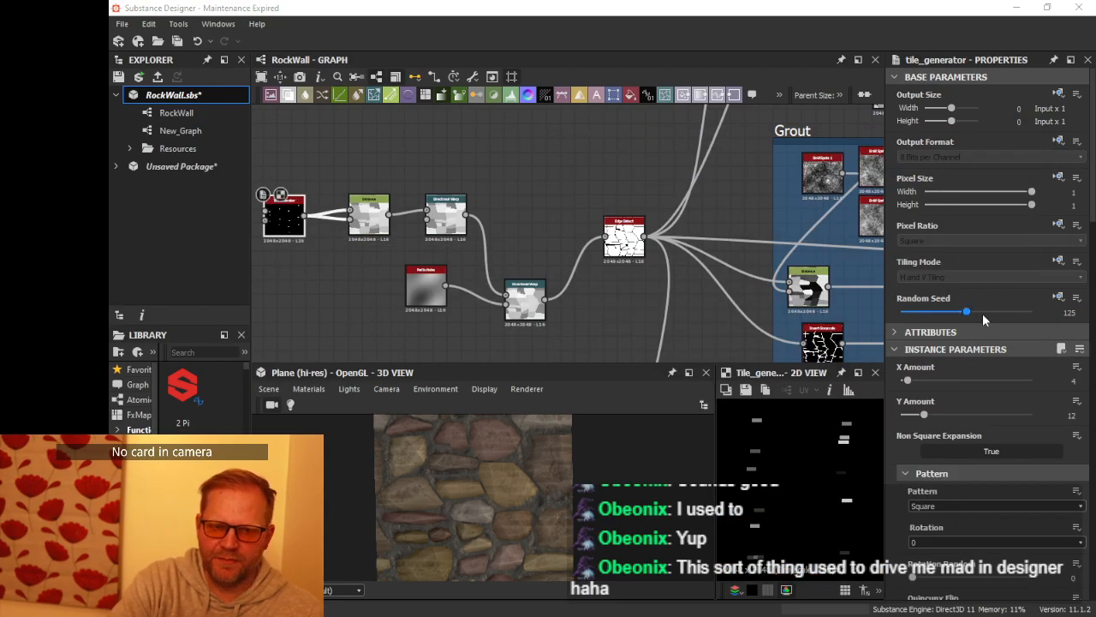
left_click_drag(927, 417, 938, 417)
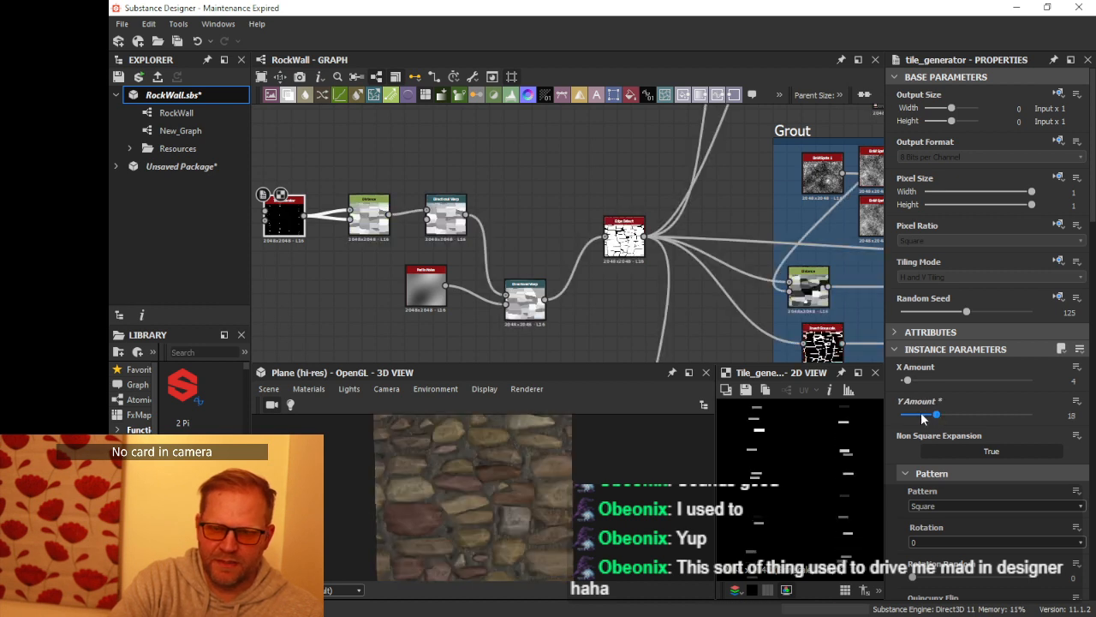
Step: Examine the shapes, proportions and mortar gaps of the flatter stones in an enlarged 3D preview
scroll(489, 489, "up", 4)
scroll(493, 488, "down", 2)
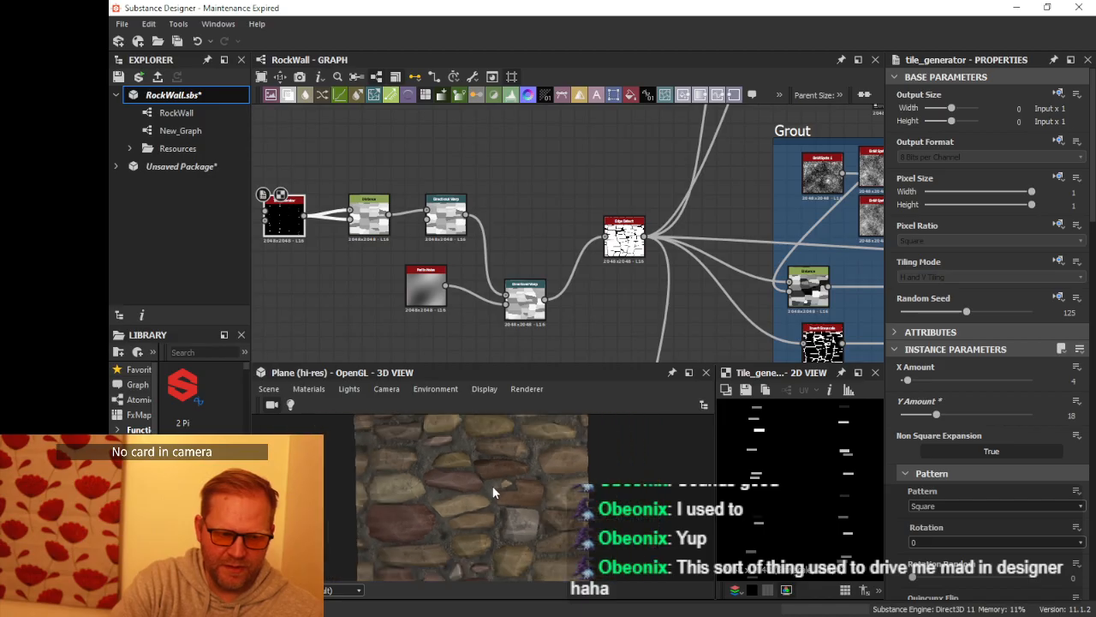
left_click_drag(506, 359, 514, 216)
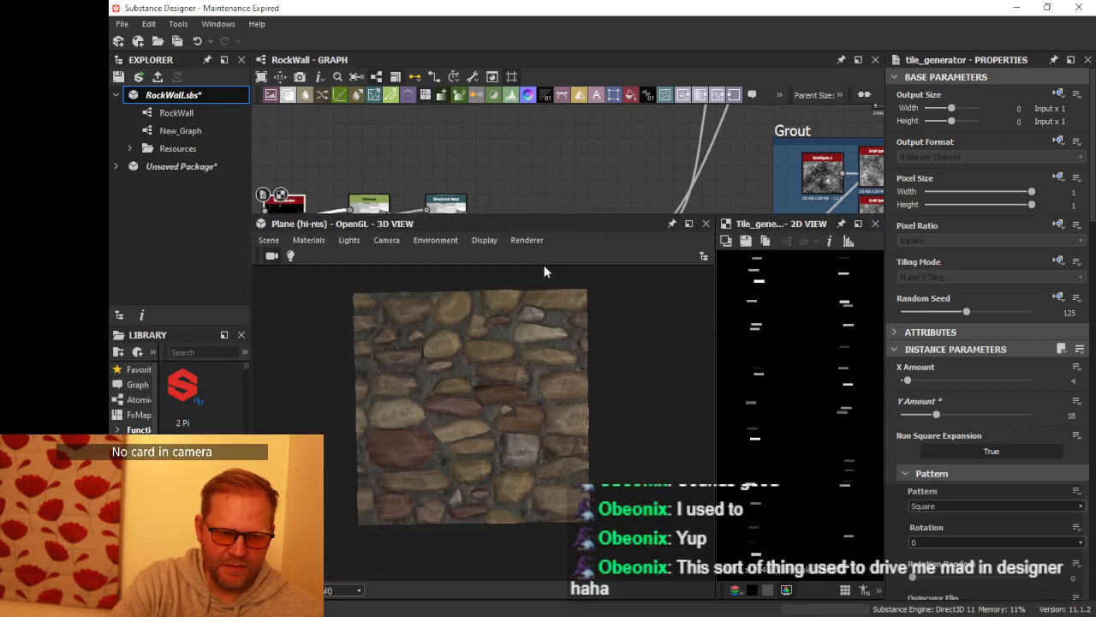
scroll(538, 371, "up", 2)
middle_click_drag(518, 364, 517, 410)
scroll(517, 410, "up", 3)
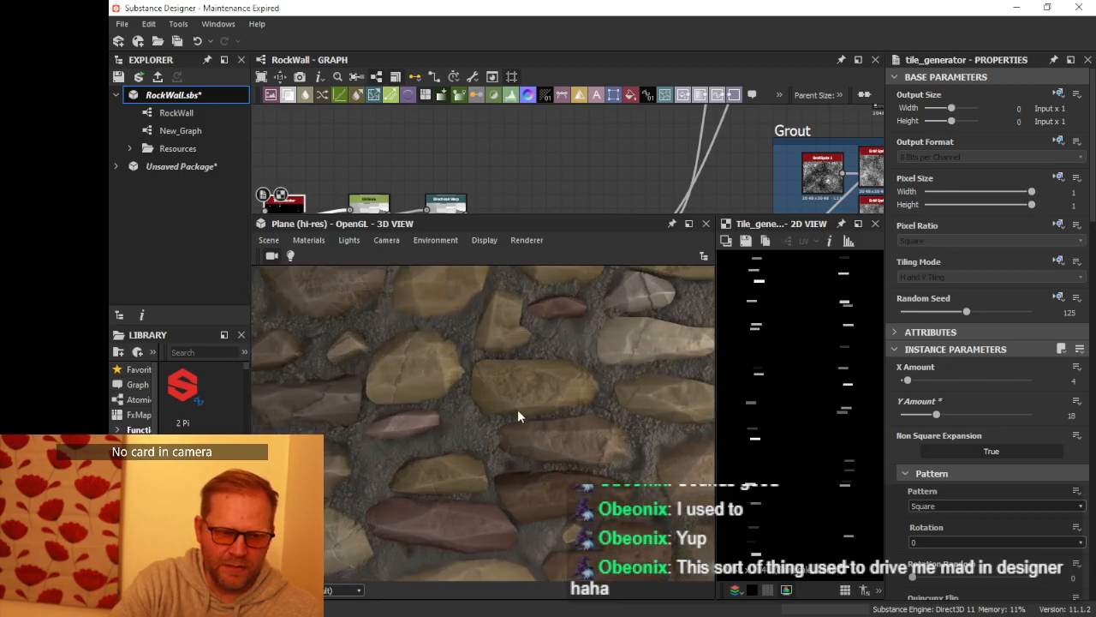
scroll(515, 407, "down", 3)
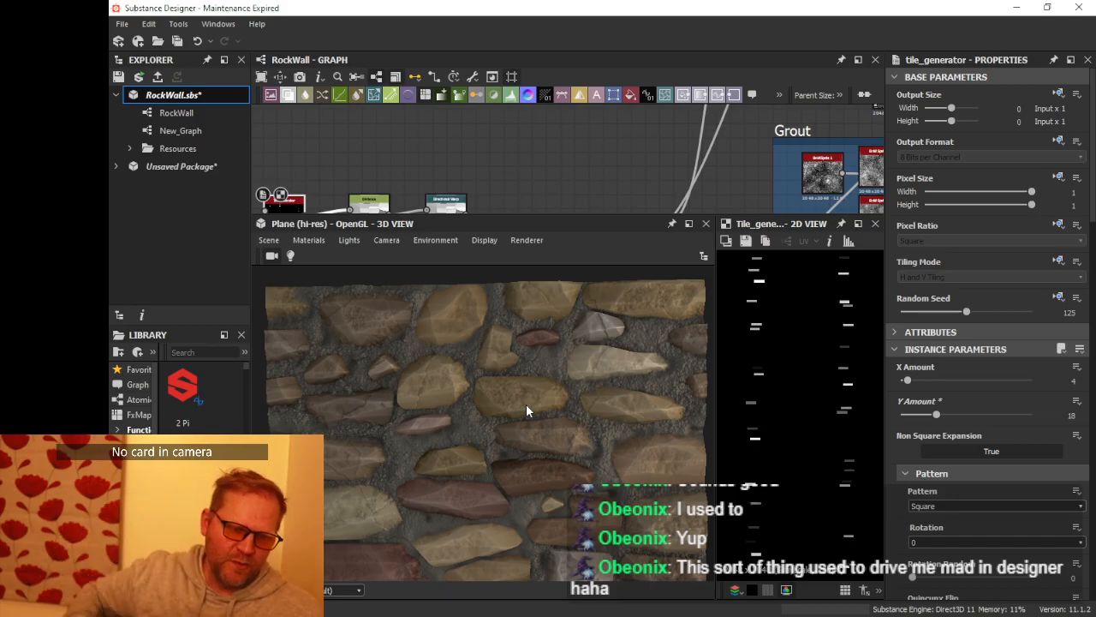
mouse_move(501, 414)
left_mouse_down()
mouse_move(510, 356)
mouse_move(504, 405)
left_mouse_up()
scroll(504, 400, "up", 2)
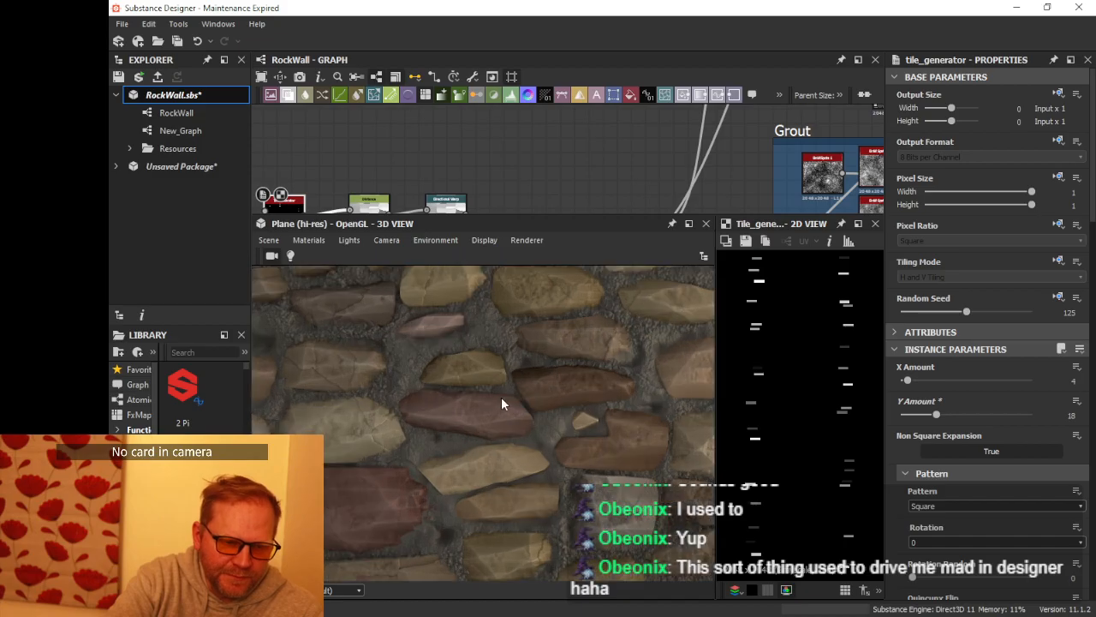
Step: Show the Edge Detect node's output in 2D and set its edge width to 1.47
left_click_drag(500, 220, 493, 357)
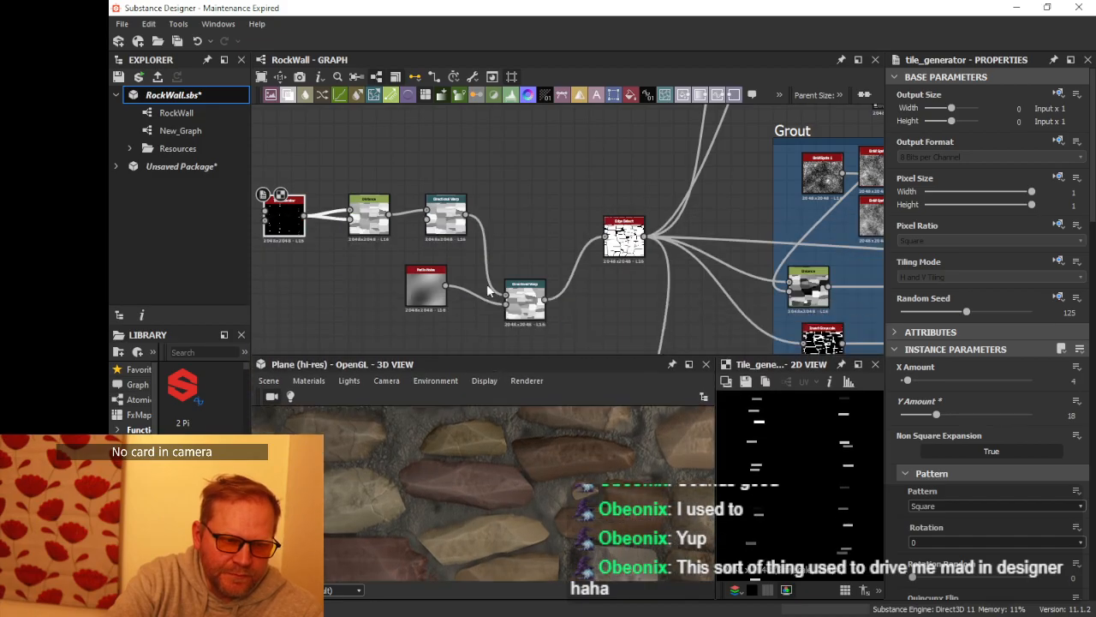
middle_click_drag(622, 276, 493, 295)
left_click(493, 270)
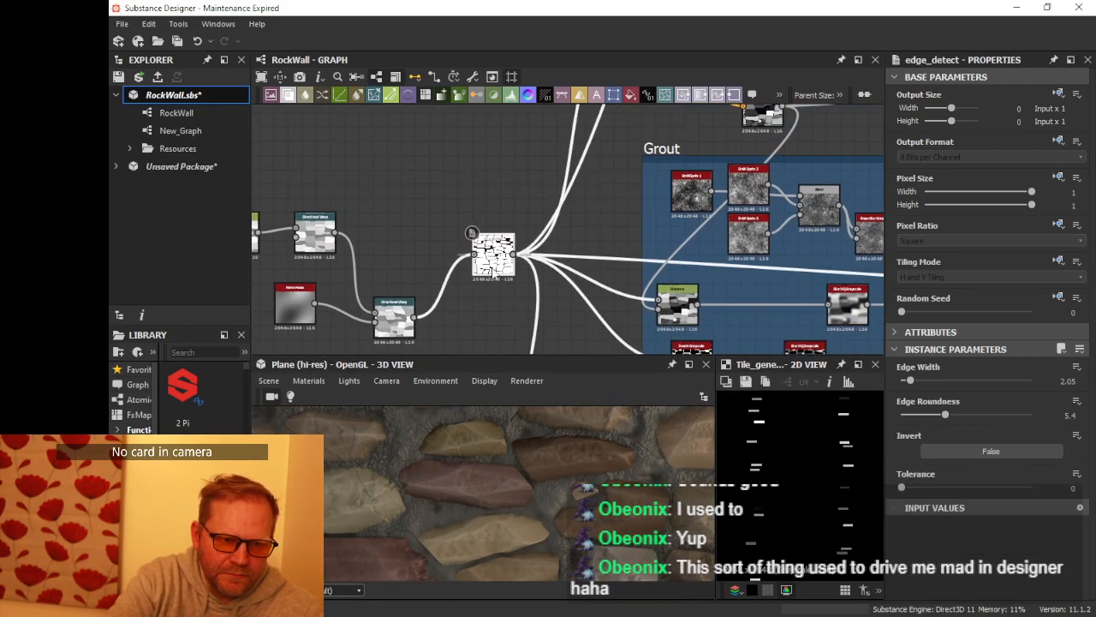
double_click(493, 262)
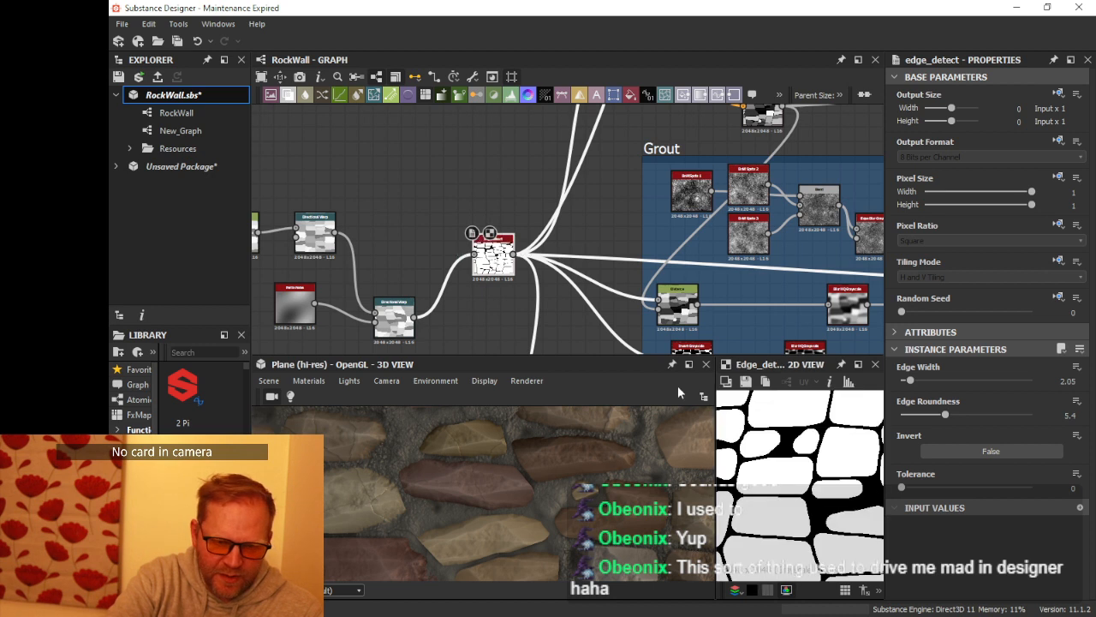
left_click_drag(909, 382, 906, 382)
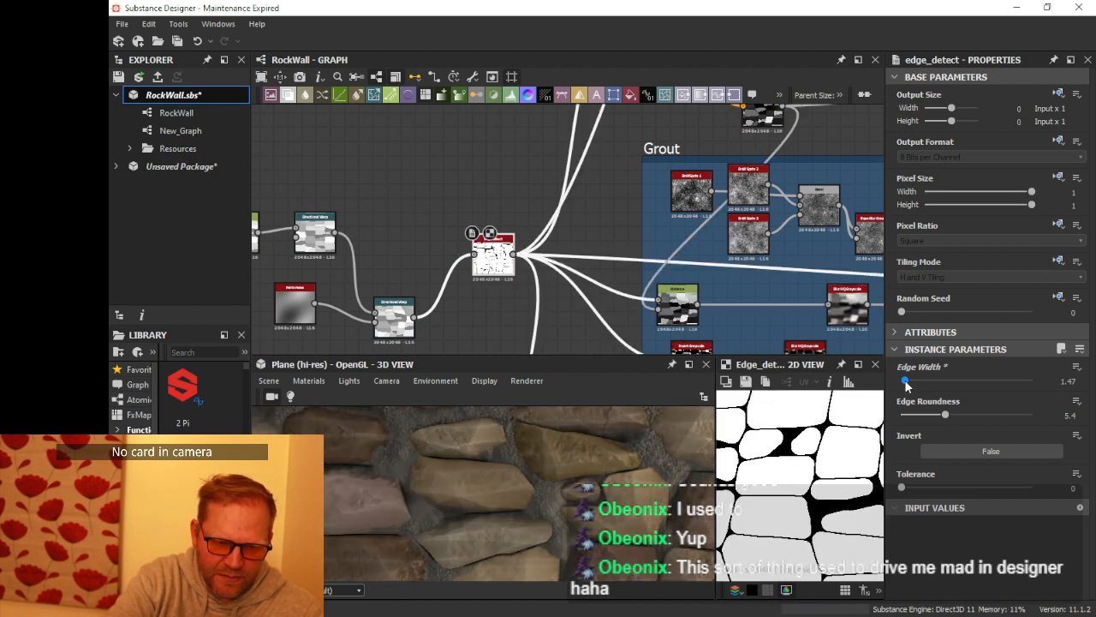
scroll(474, 511, "down", 4)
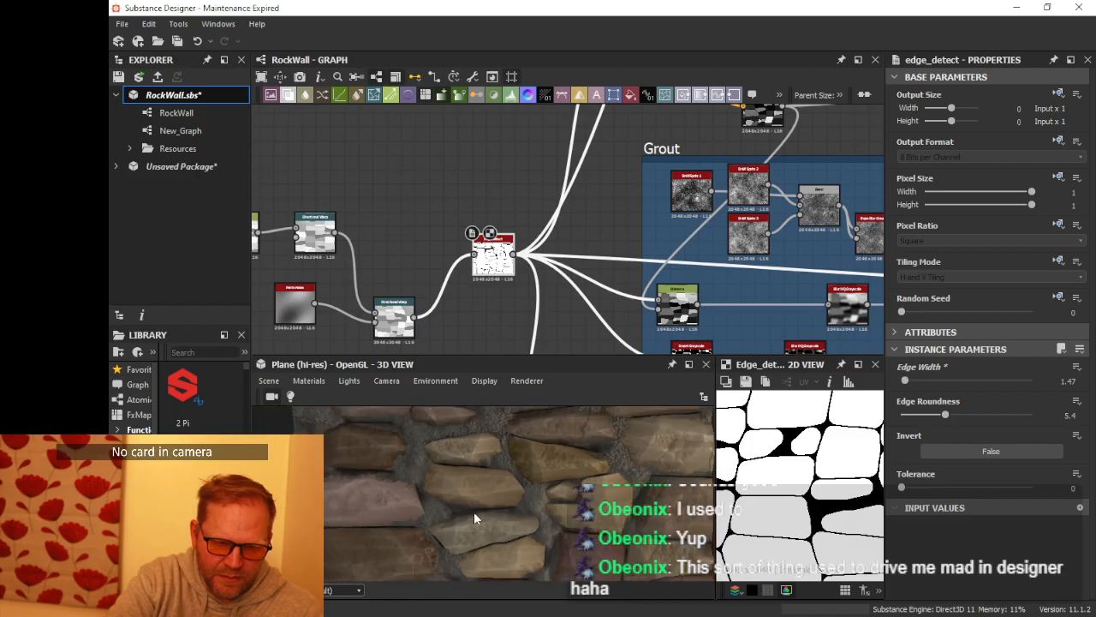
left_click_drag(473, 514, 605, 488)
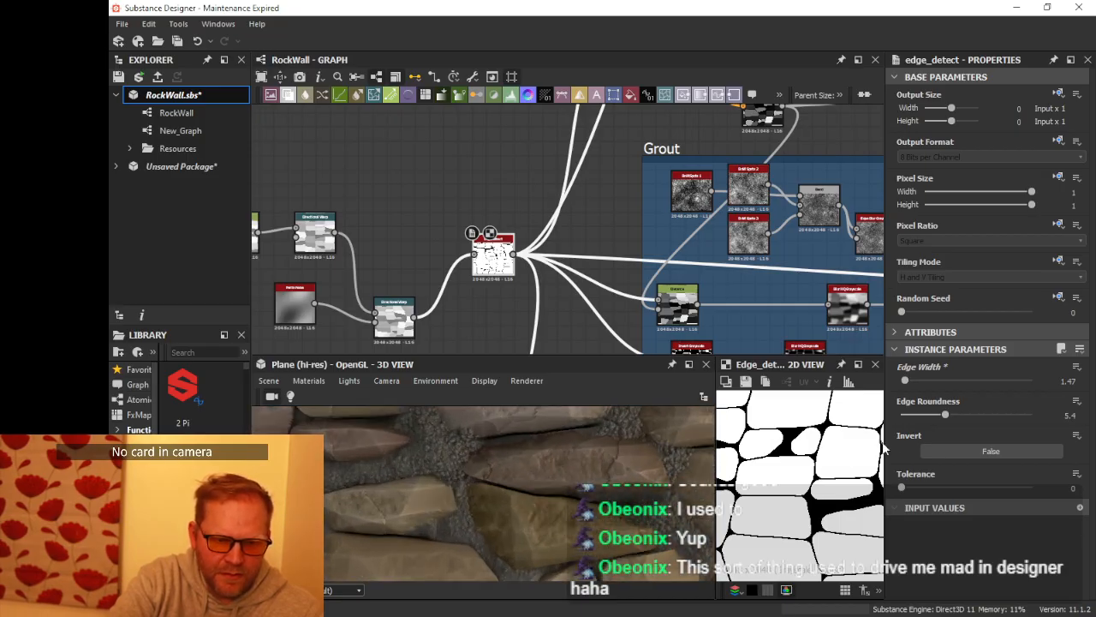
Step: Set the Edge Detect node's edge roundness to 3.52 and its edge width to 2.26
scroll(481, 315, "down", 2)
middle_click_drag(322, 263, 468, 272)
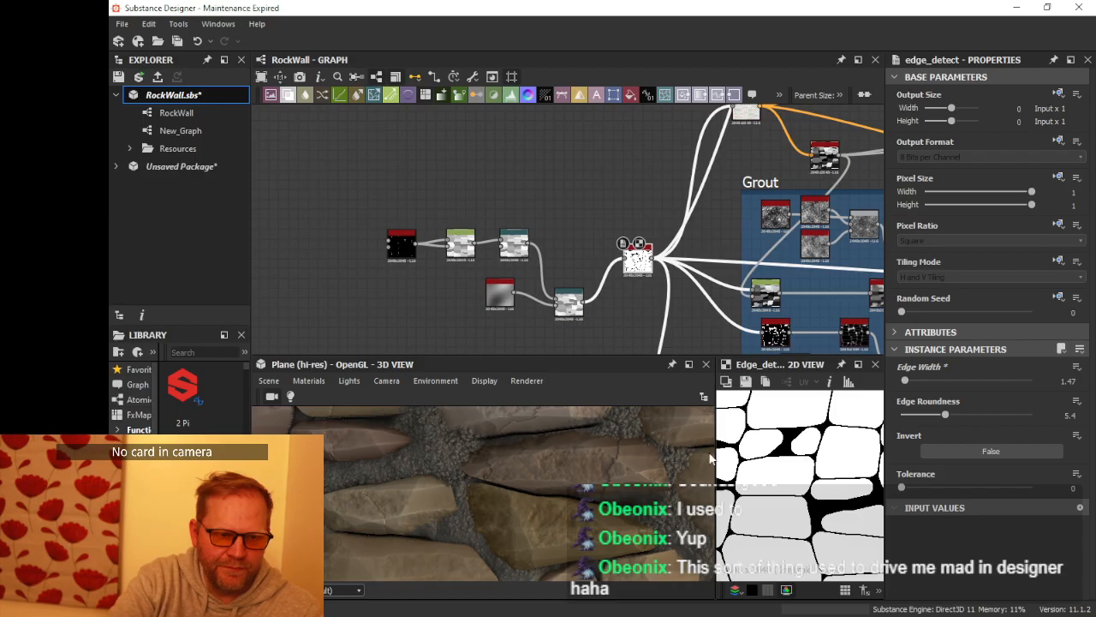
left_click_drag(944, 416, 931, 417)
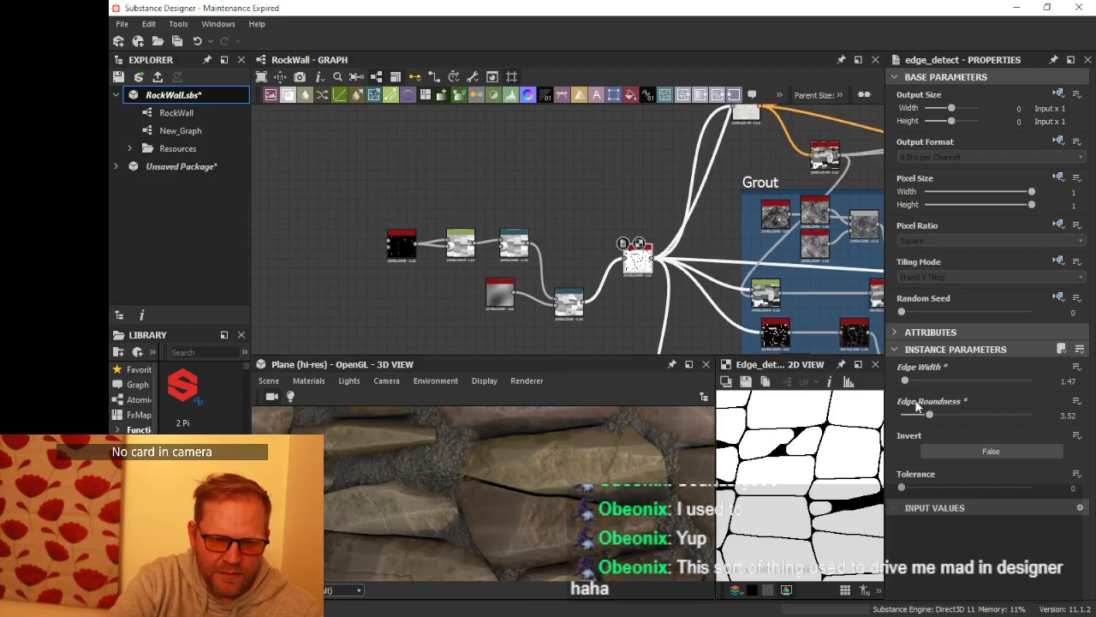
left_click_drag(904, 382, 911, 380)
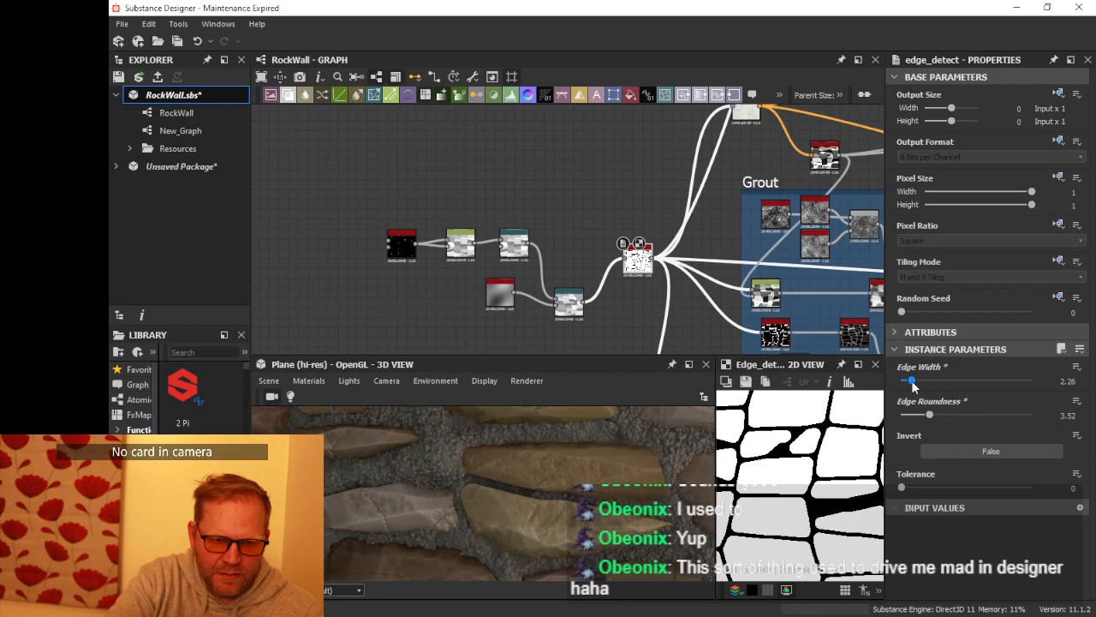
scroll(489, 472, "down", 5)
left_click_drag(490, 472, 552, 468)
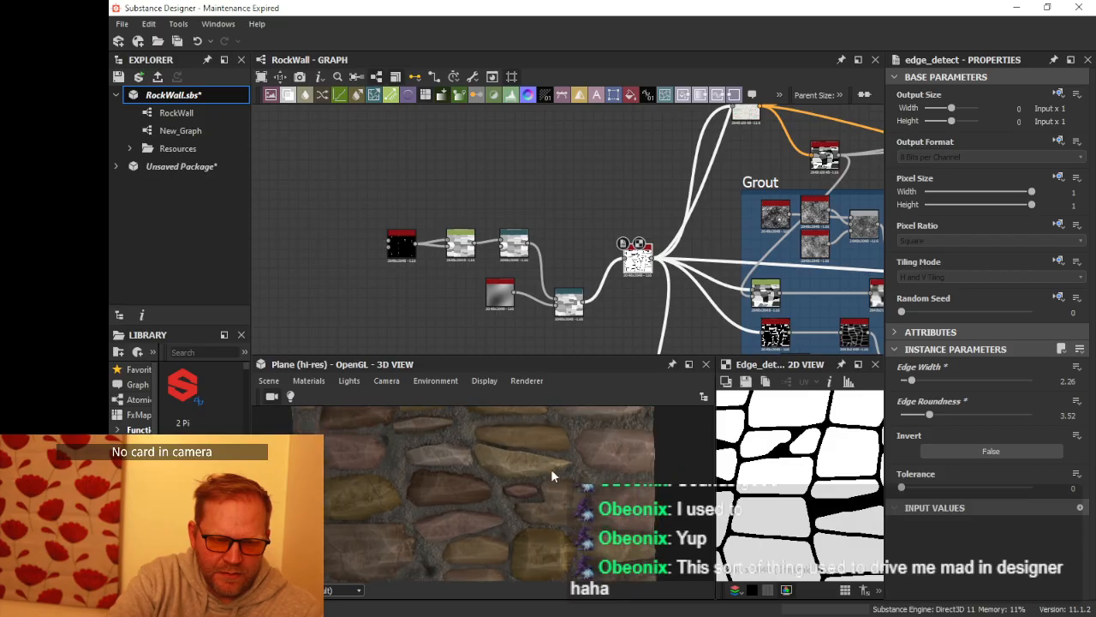
Step: Set the Tile Generator's X Amount to 2 and check the whole wall in the 3D preview
left_click(404, 243)
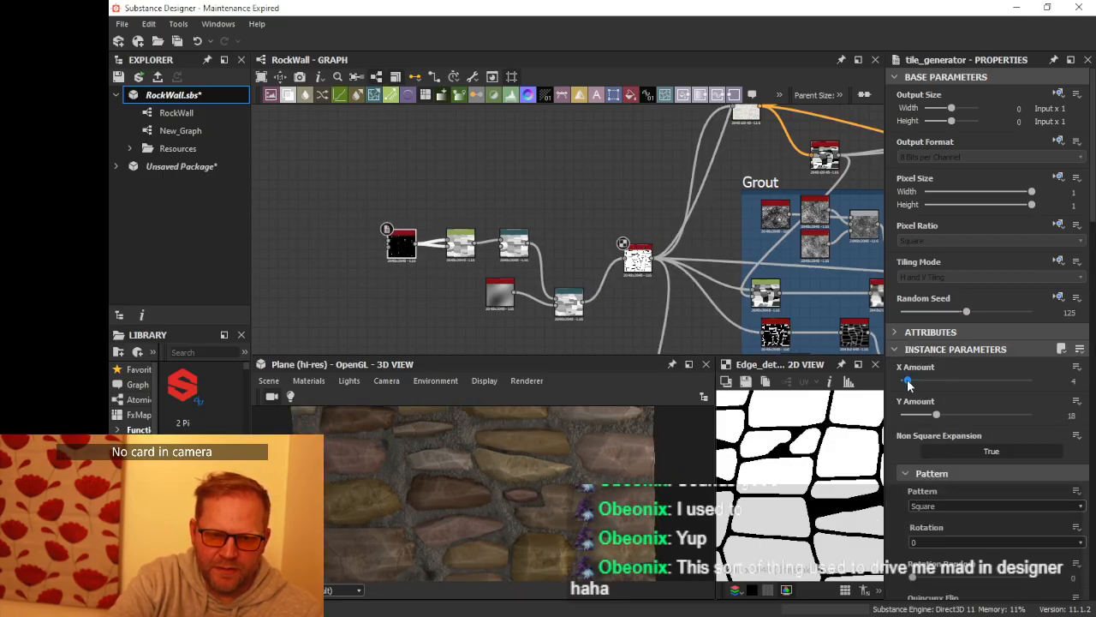
left_click_drag(907, 383, 904, 384)
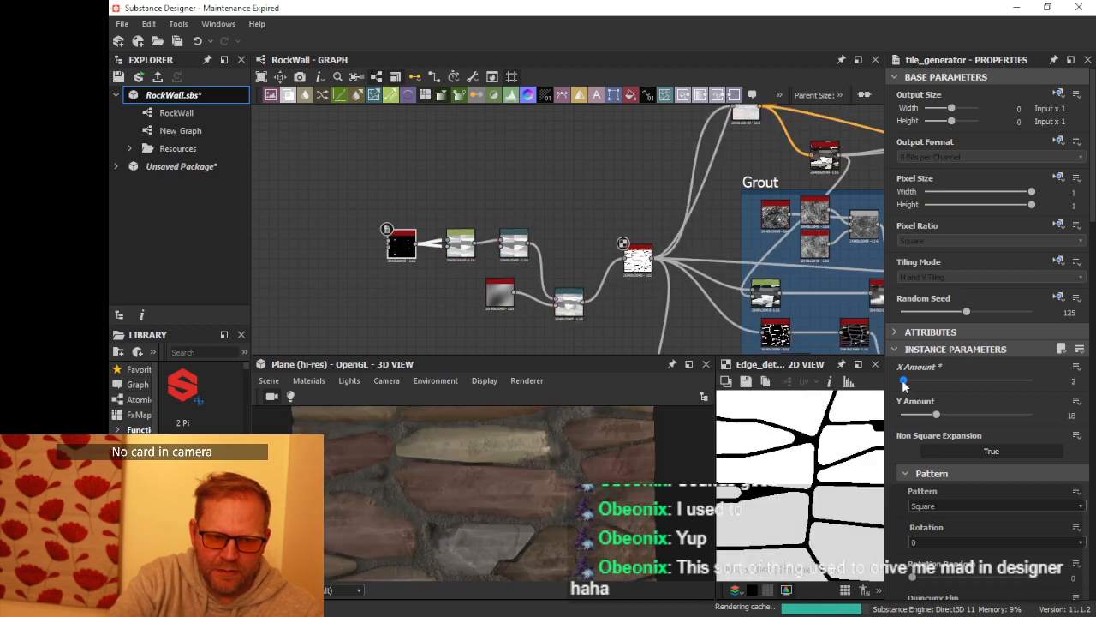
scroll(504, 481, "down", 5)
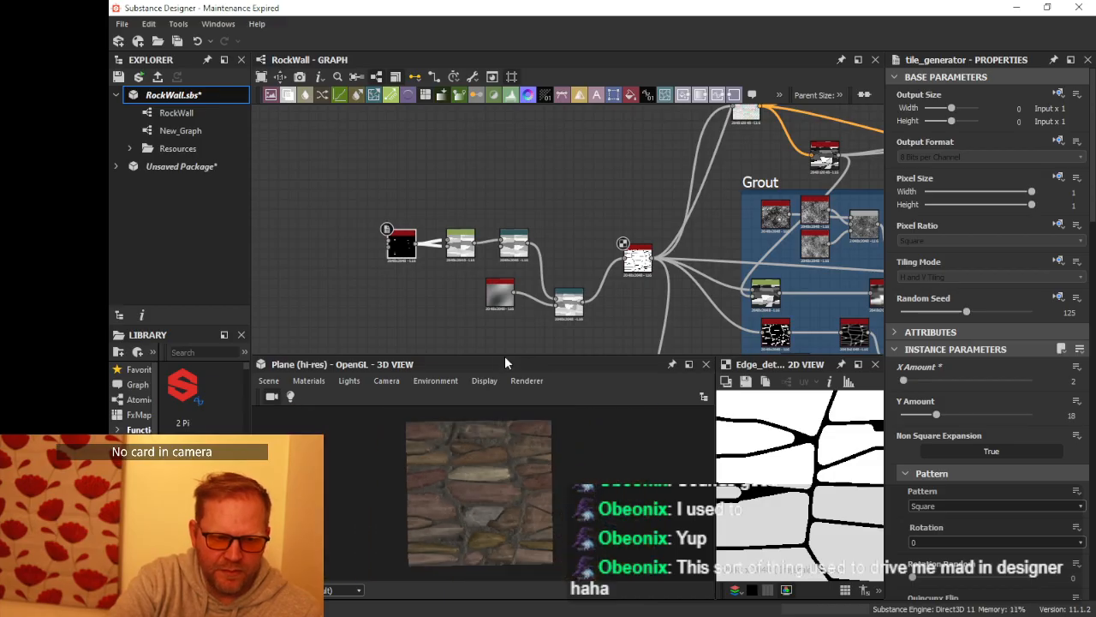
left_click_drag(504, 357, 512, 279)
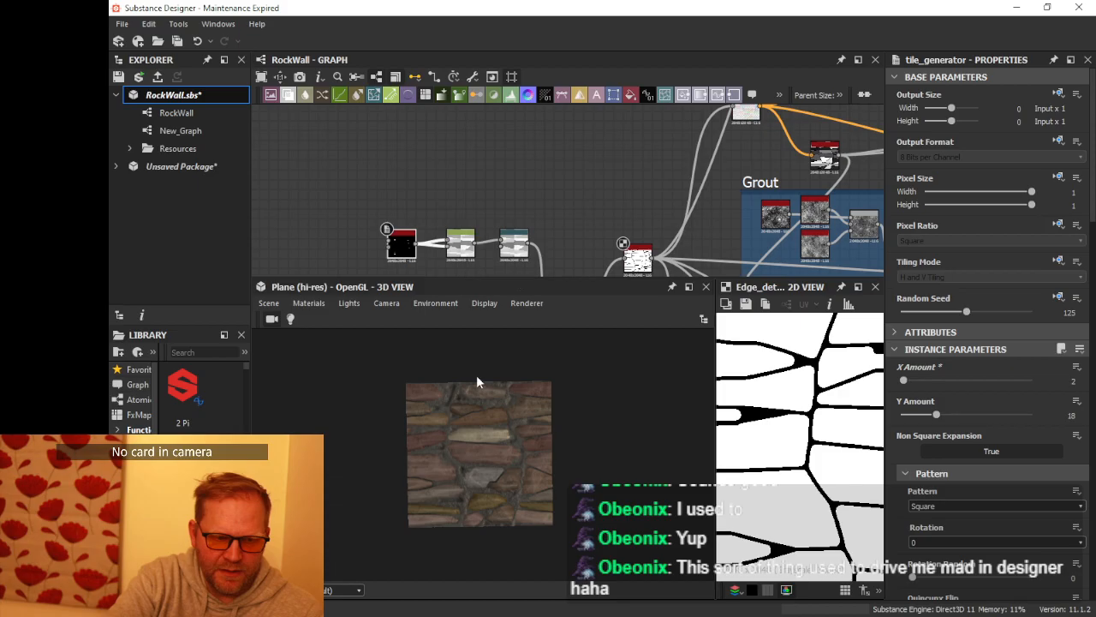
scroll(536, 459, "up", 4)
scroll(535, 465, "down", 2)
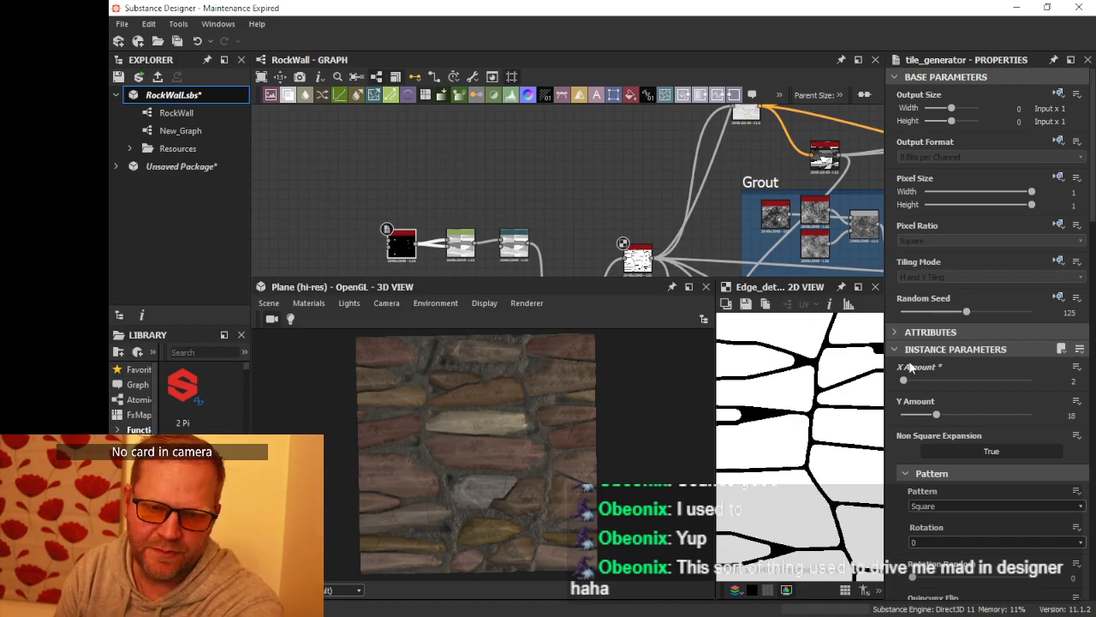
Step: Set the Tile Generator's random seed to 195 and check the new stone layout in 3D
left_click_drag(962, 314, 1005, 317)
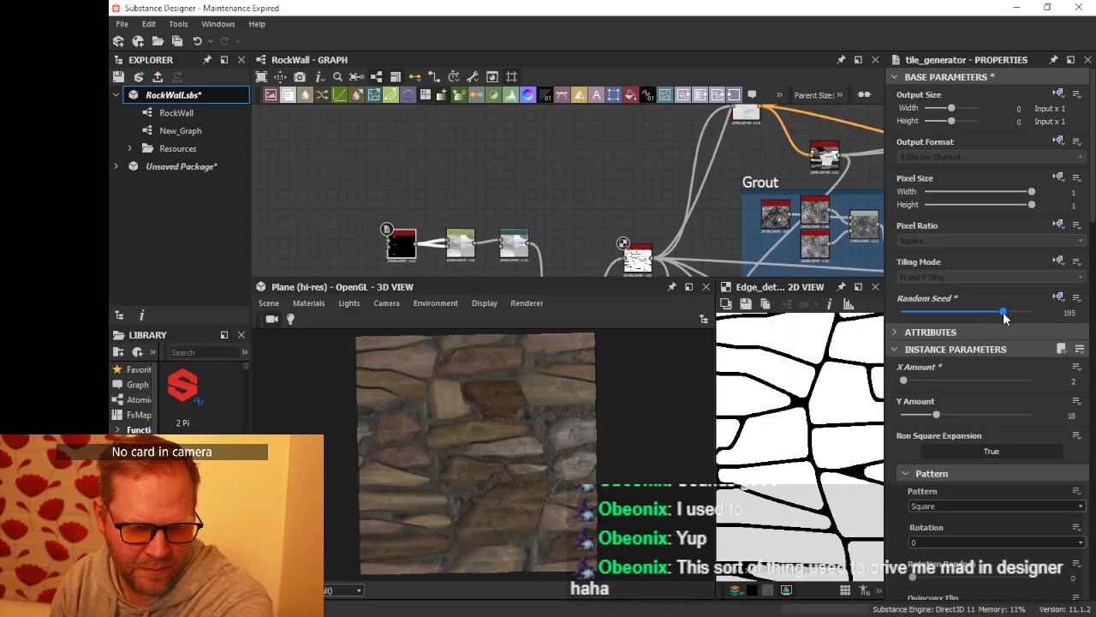
scroll(514, 429, "up", 3)
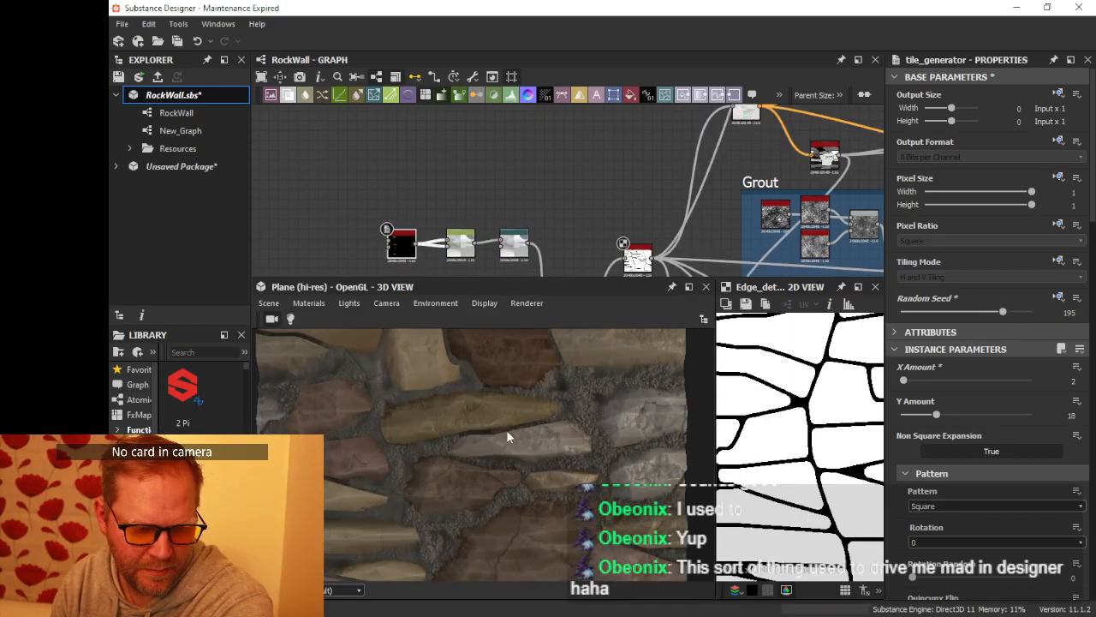
scroll(505, 431, "down", 3)
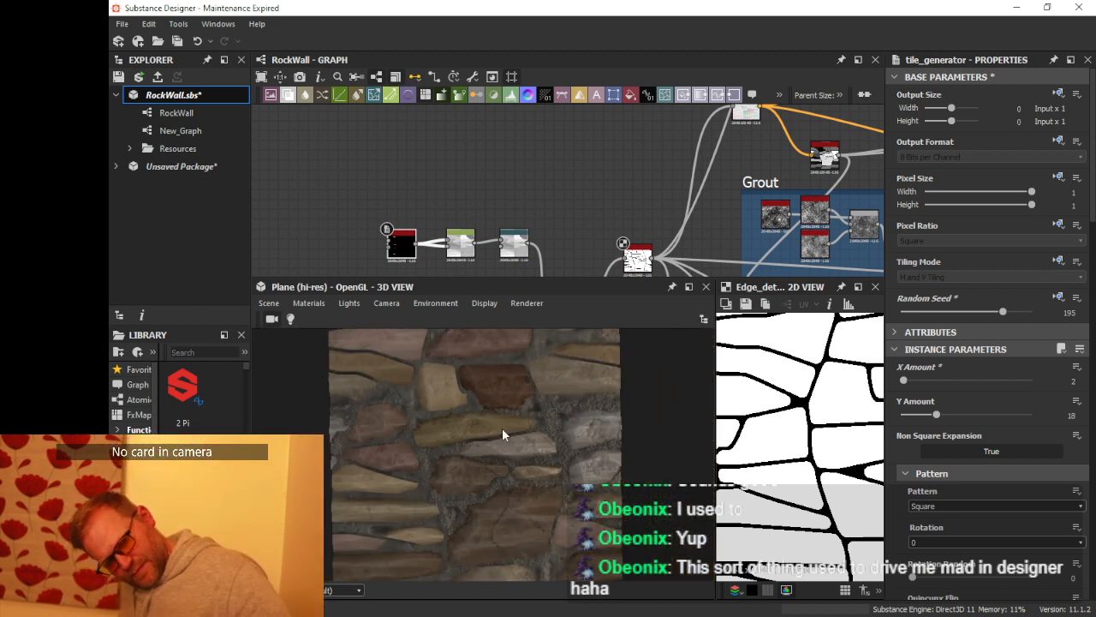
left_click_drag(518, 420, 485, 446)
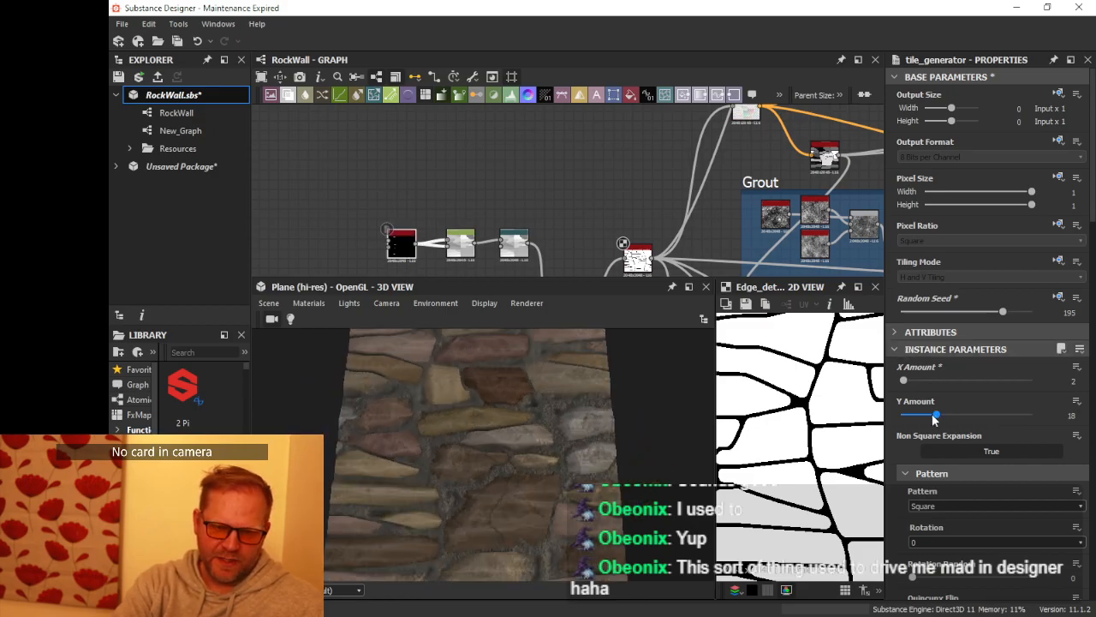
Step: Set the Tile Generator's Y Amount to 14 and inspect the stones in 3D from several angles and under changed lighting
left_click_drag(936, 417, 934, 418)
left_click_drag(519, 471, 532, 497)
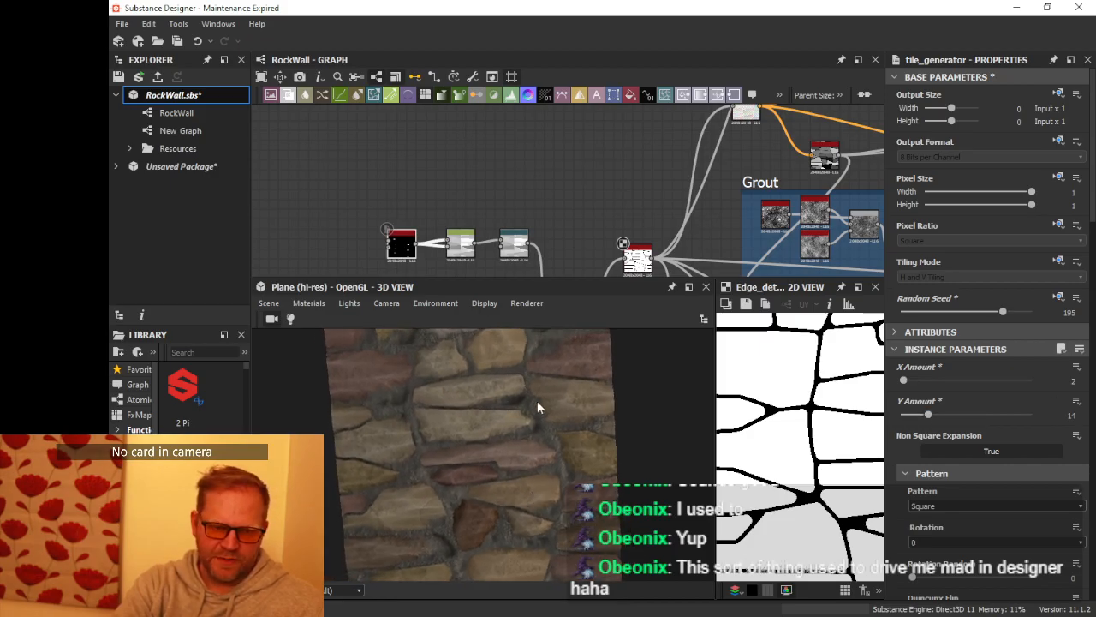
left_click_drag(524, 399, 523, 364)
scroll(528, 411, "up", 5)
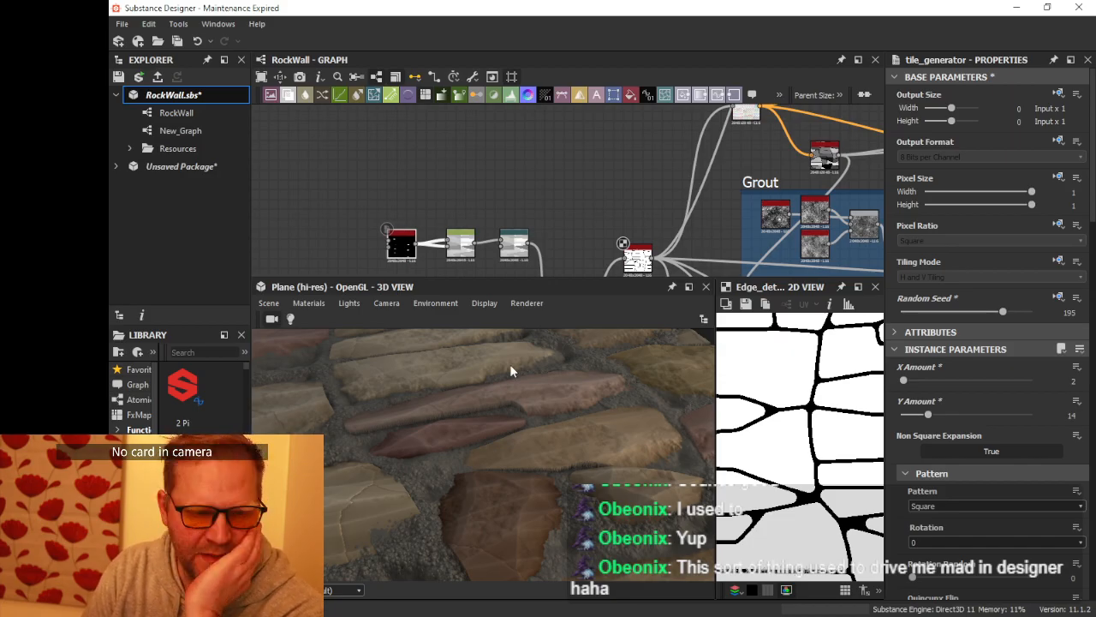
left_click_drag(510, 364, 550, 439)
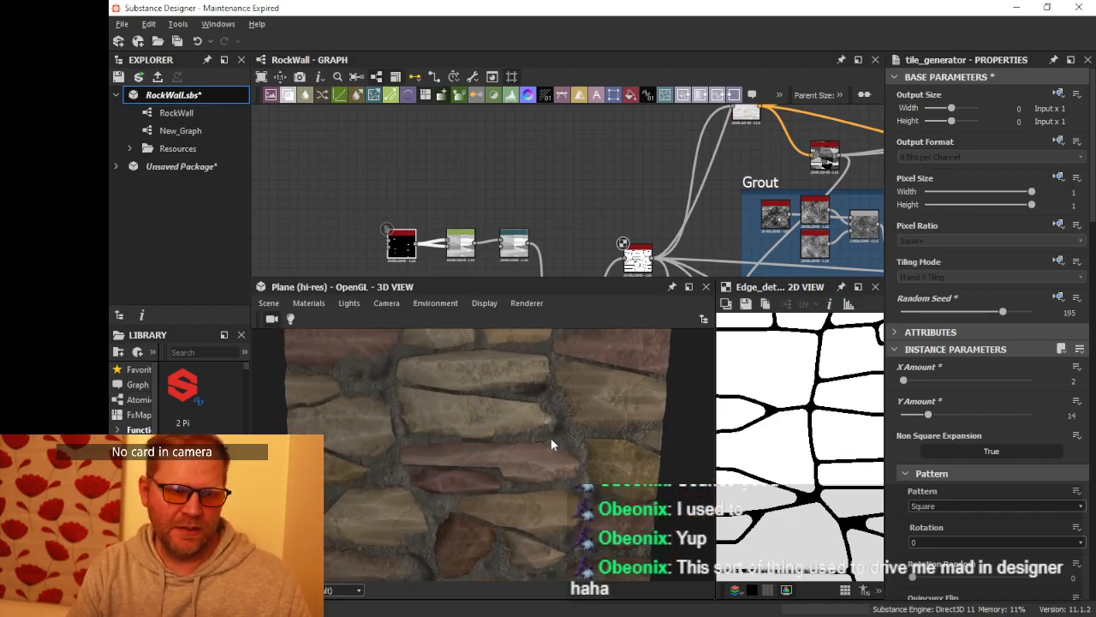
right_click_drag(551, 439, 541, 491)
left_click_drag(541, 491, 458, 441)
left_click_drag(471, 401, 480, 444)
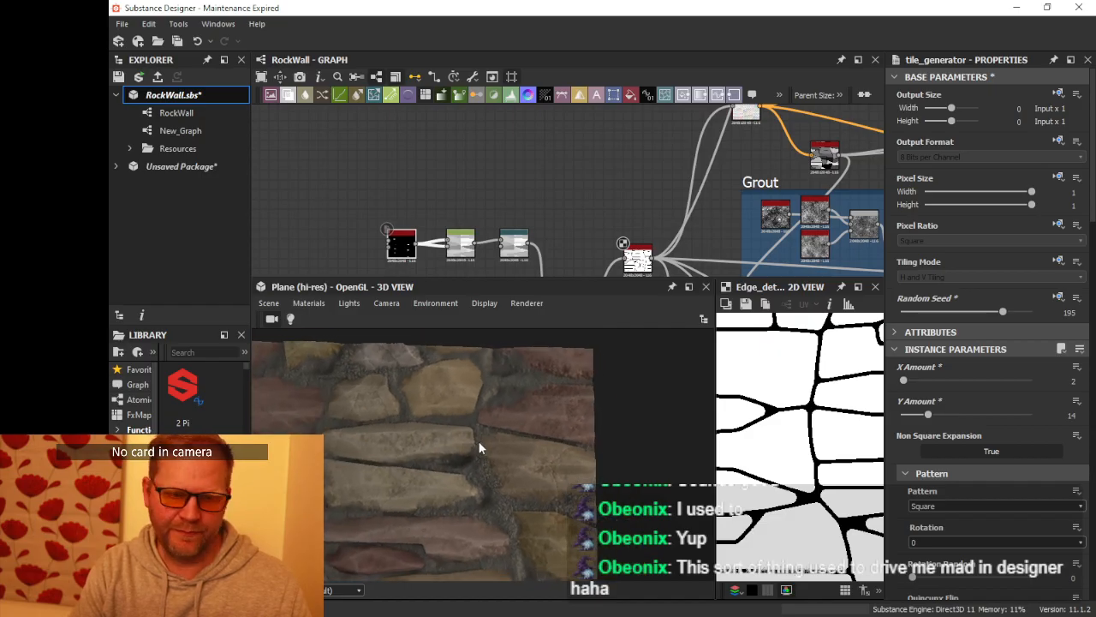
Step: Enlarge the graph area, find the Histogram Scan that masks the stones and move it closer to the Curvature Smooth node
left_click_drag(586, 277, 560, 452)
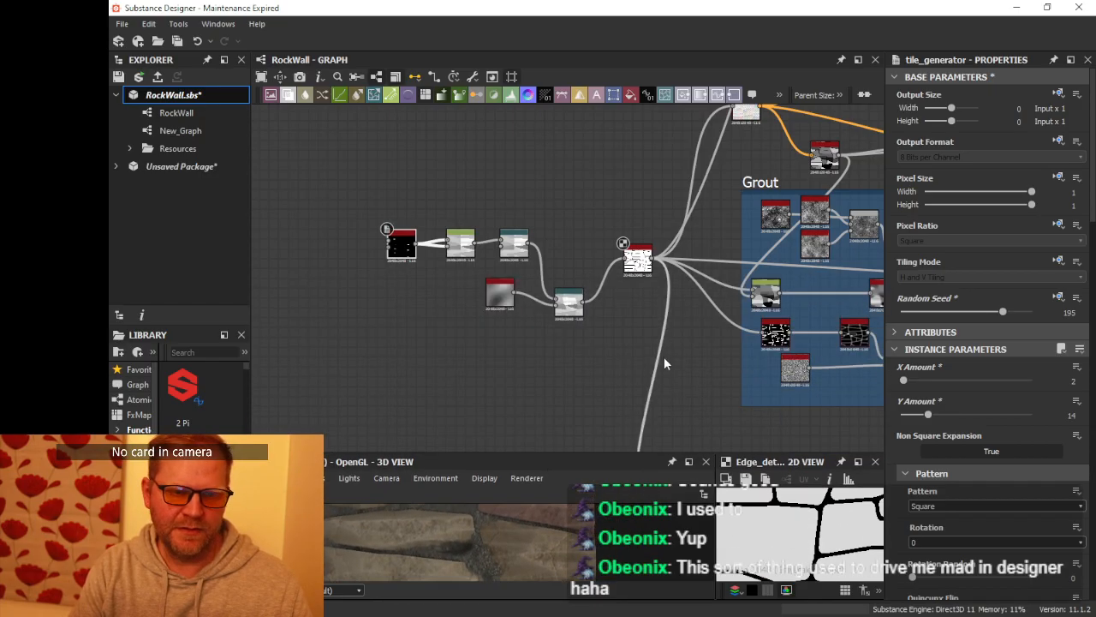
middle_click_drag(663, 358, 389, 340)
scroll(569, 330, "down", 3)
middle_click_drag(683, 289, 685, 196)
scroll(683, 259, "up", 2)
scroll(680, 253, "up", 3)
middle_click_drag(627, 219, 682, 326)
scroll(633, 319, "up", 5)
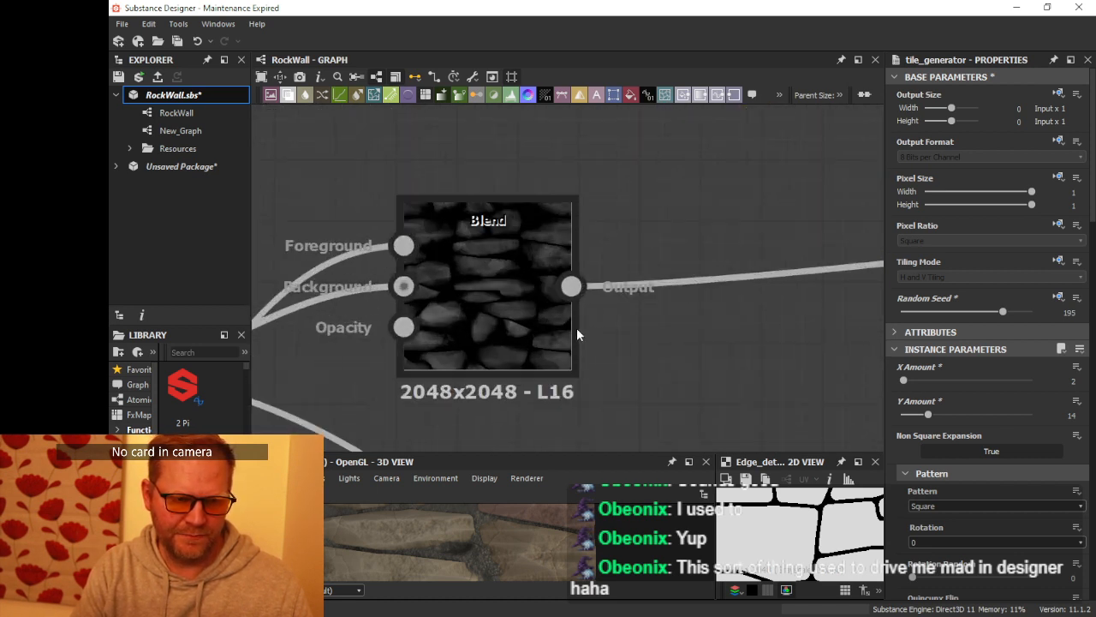
scroll(581, 322, "down", 6)
middle_click_drag(607, 313, 396, 340)
scroll(781, 299, "up", 5)
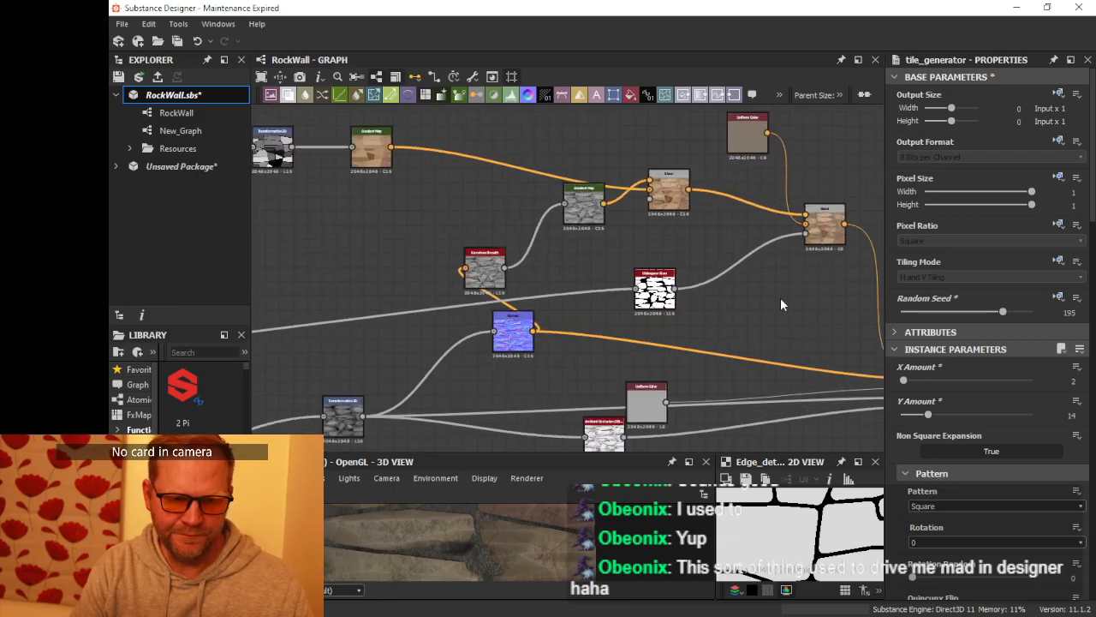
middle_click_drag(649, 303, 750, 307)
left_click_drag(640, 311, 493, 312)
scroll(531, 312, "up", 5)
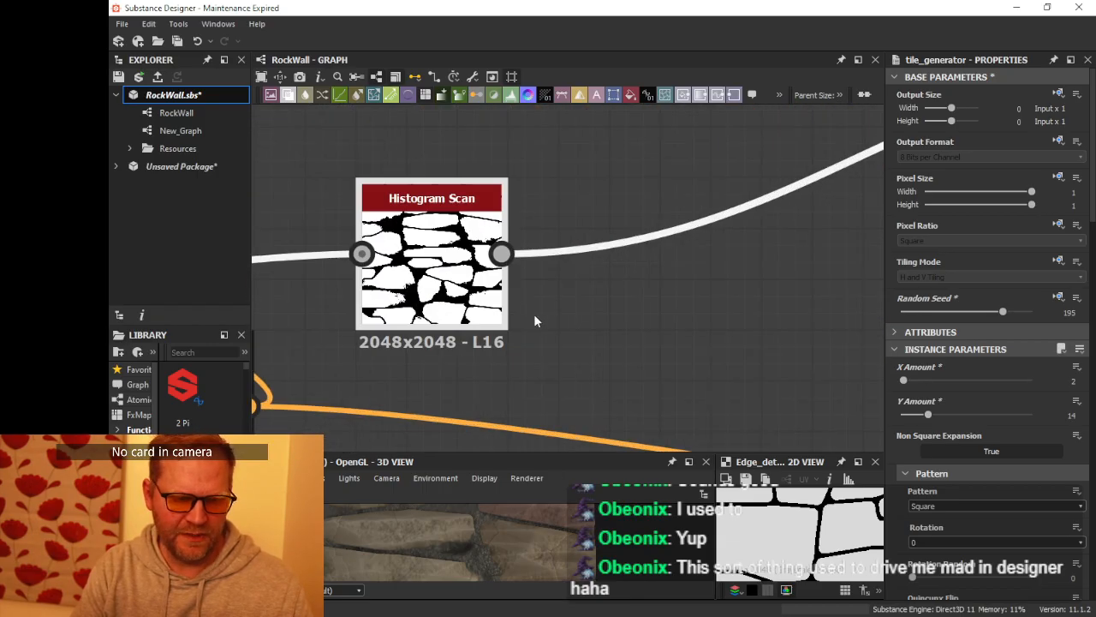
Step: Branch an Invert Grayscale node off the Histogram Scan output and place both nodes close together
left_click_drag(495, 233, 585, 301)
type("invert")
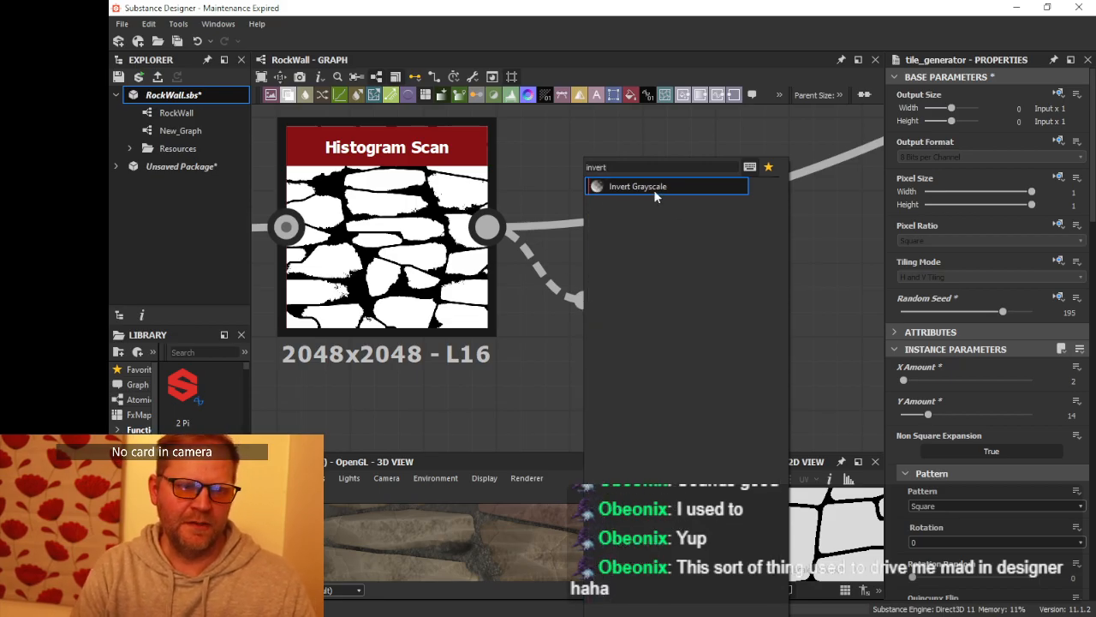
left_click(653, 188)
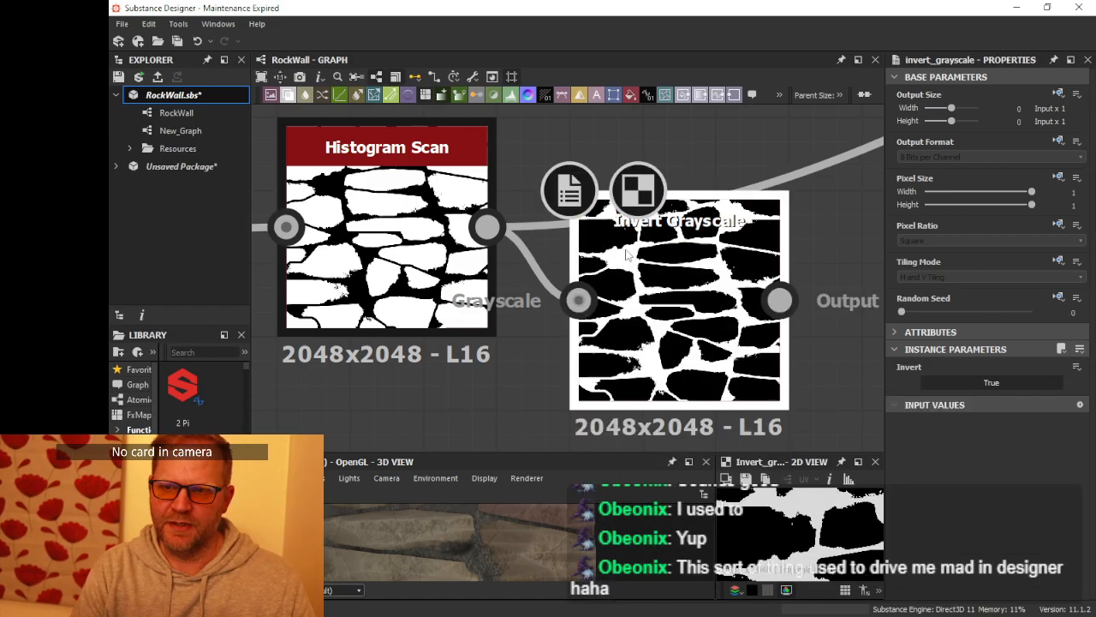
scroll(708, 279, "down", 4)
left_click_drag(556, 258, 519, 188)
left_click_drag(706, 290, 669, 254)
scroll(670, 253, "up", 5)
scroll(670, 253, "down", 4)
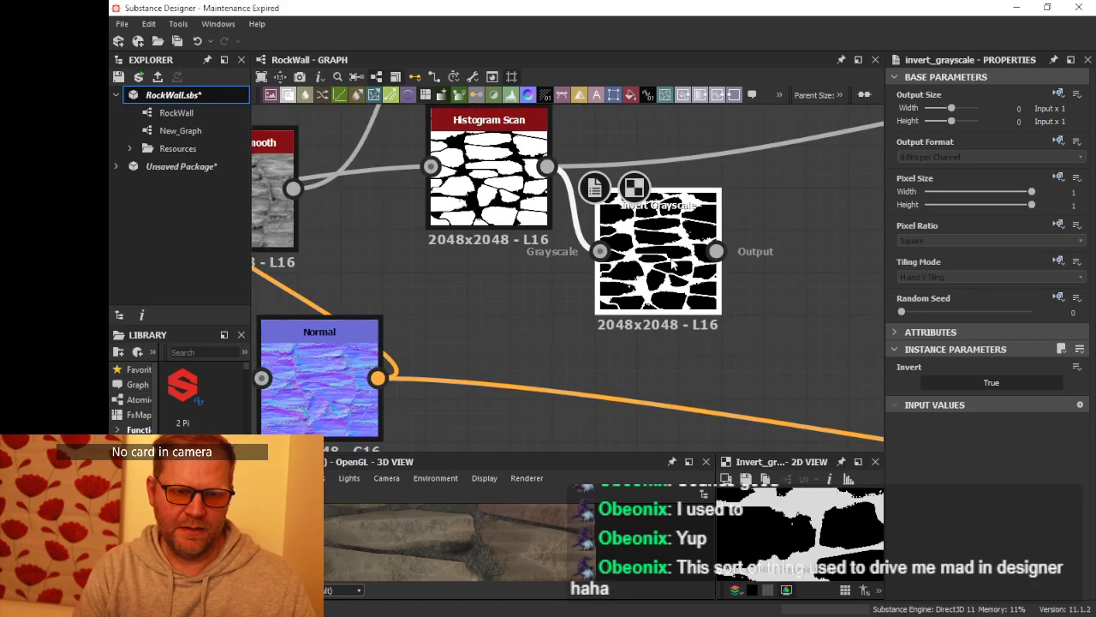
Step: Add a Bevel node after Invert Grayscale, set its distance to -0.09 and place the two nodes side by side
middle_click_drag(696, 258, 540, 249)
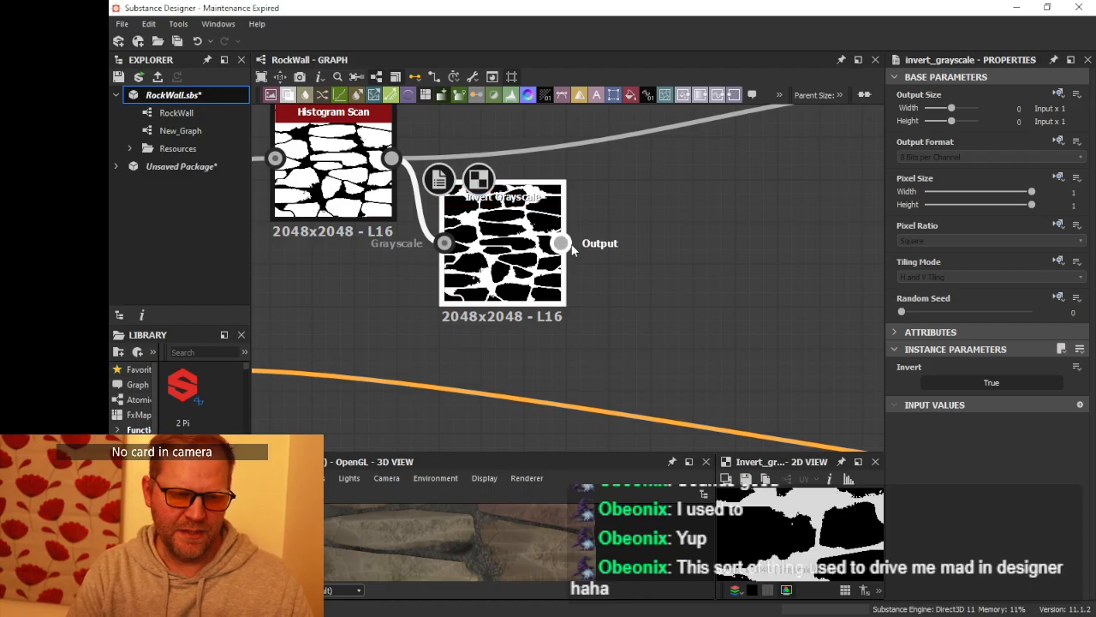
left_click_drag(560, 242, 598, 275)
type("bevel")
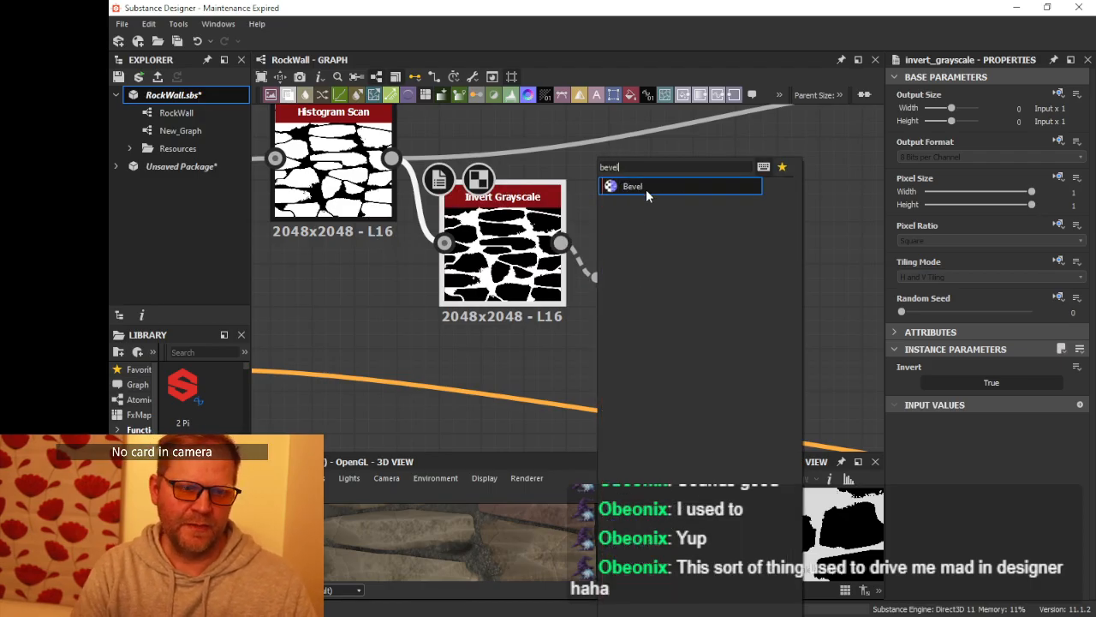
left_click(646, 188)
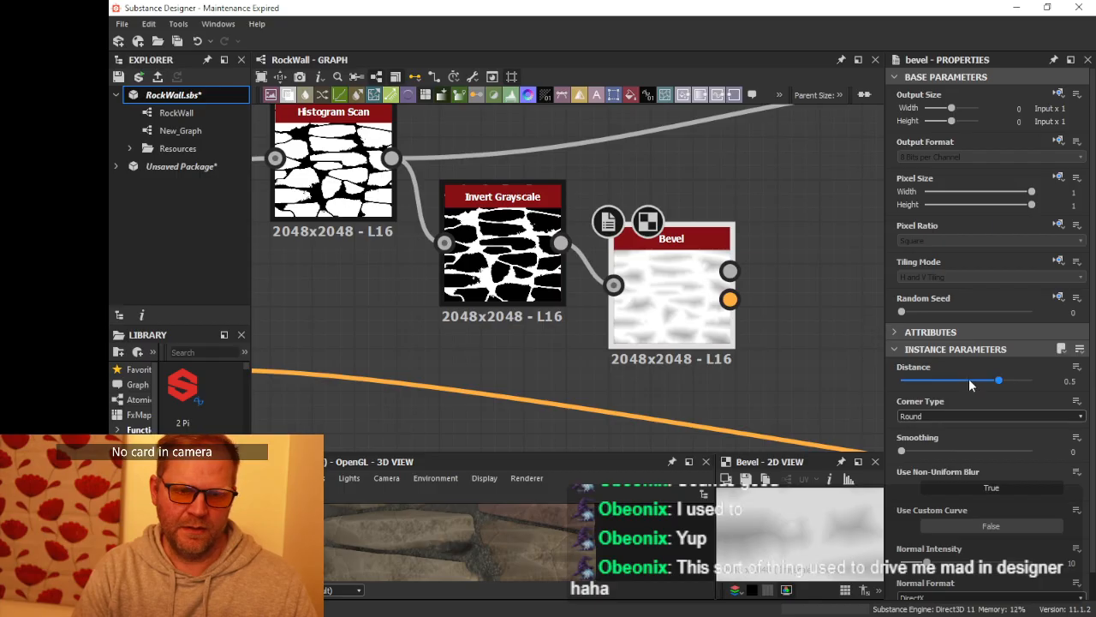
left_click_drag(992, 385, 961, 388)
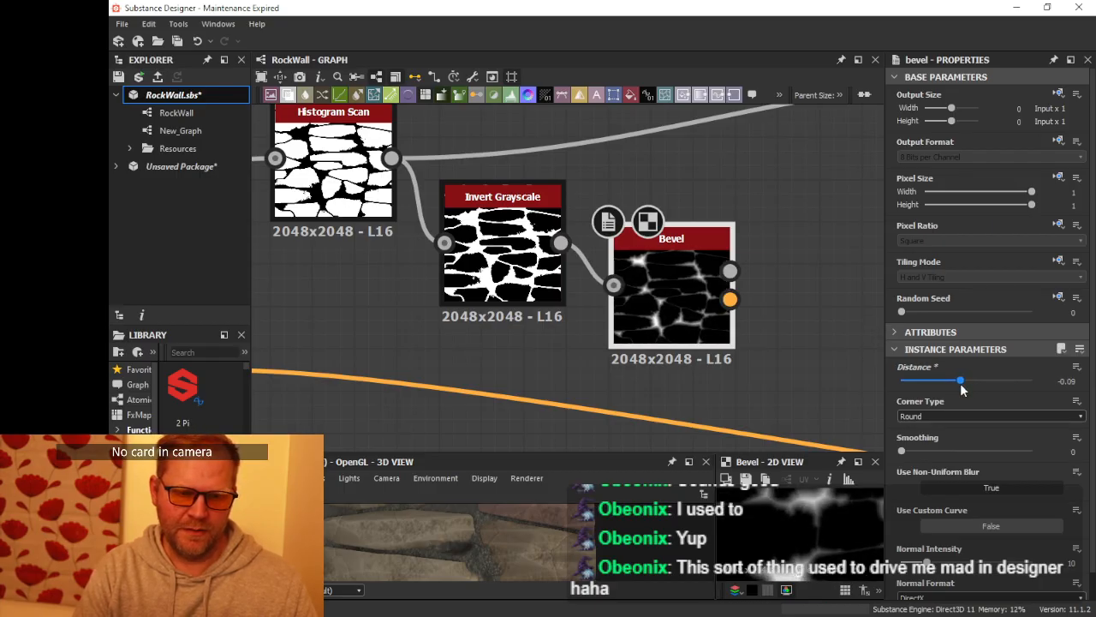
left_click_drag(525, 259, 527, 217)
left_click_drag(670, 282, 629, 243)
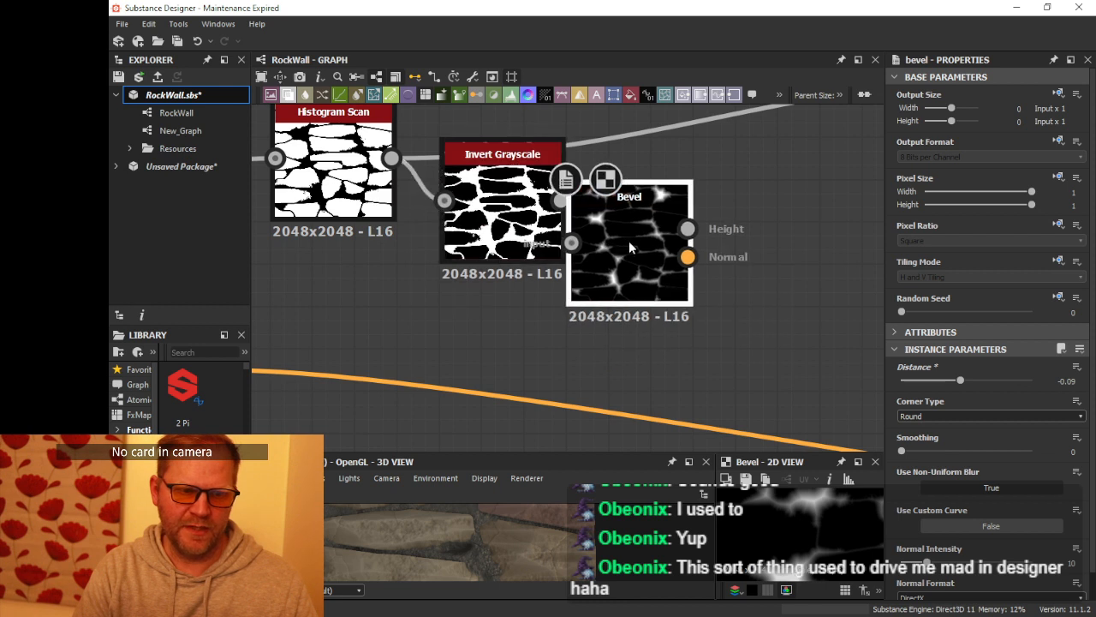
Step: Add a Slope Blur Grayscale node fed by the Bevel's height output
left_click_drag(771, 298, 771, 300)
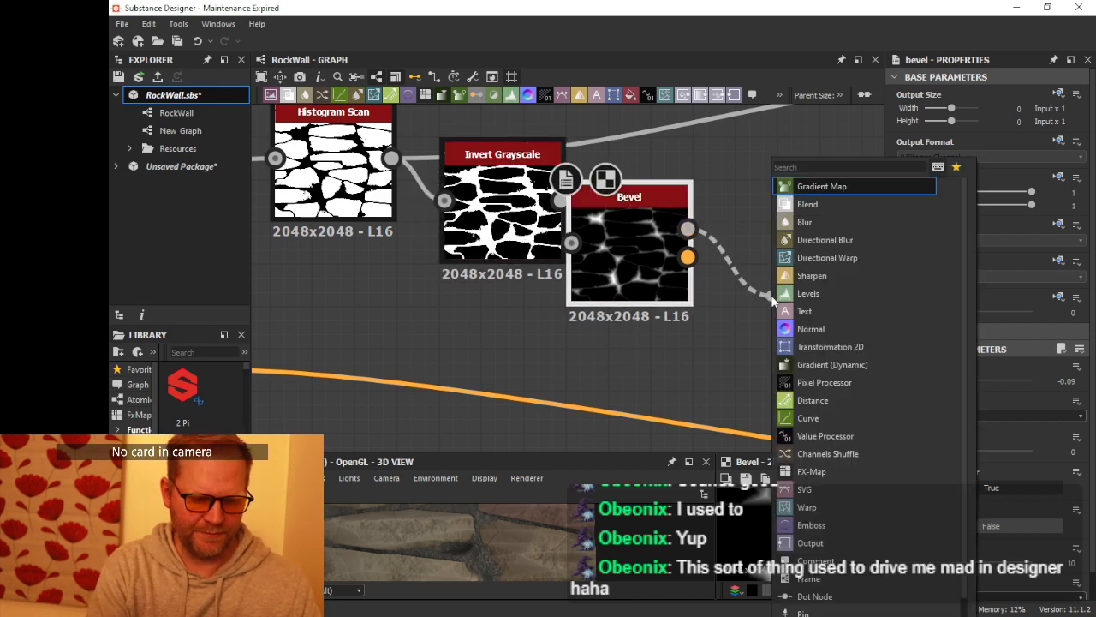
type("slope")
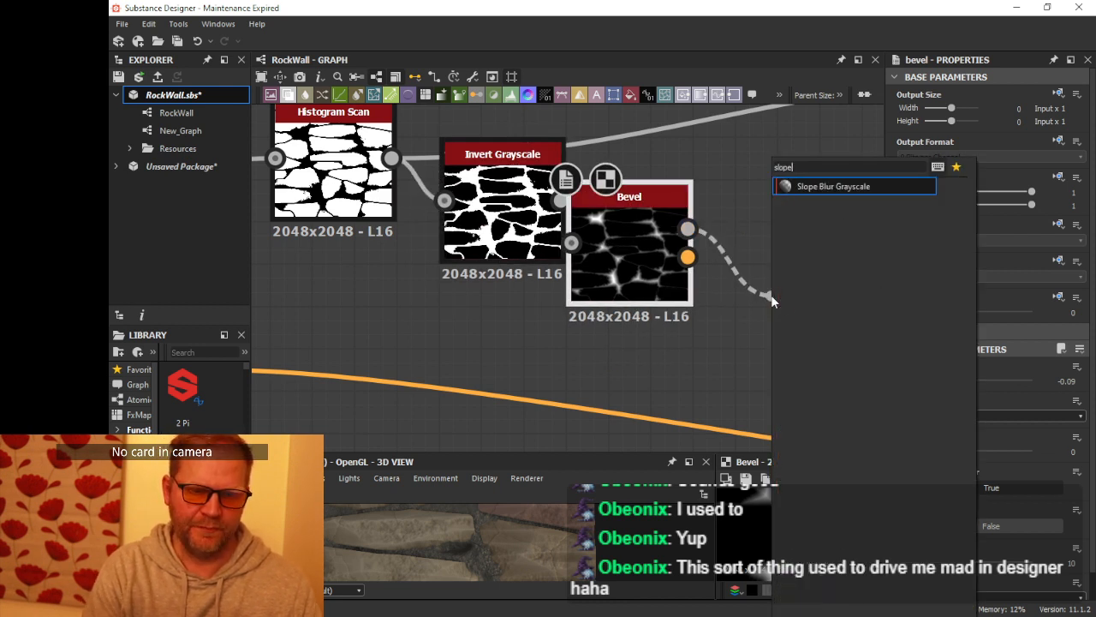
left_click(814, 186)
left_click_drag(717, 248, 717, 272)
Step: Add a Perlin Noise node below the Bevel and connect it to the Slope Blur Grayscale's slope input
middle_click_drag(572, 307, 585, 286)
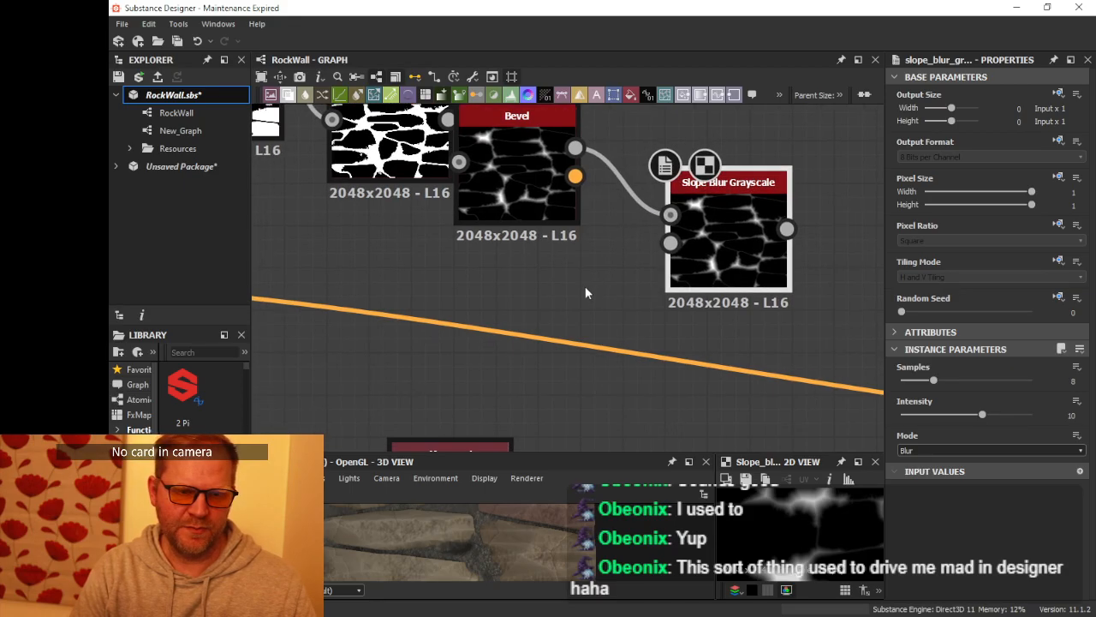
left_click(561, 290)
key("space")
type("per")
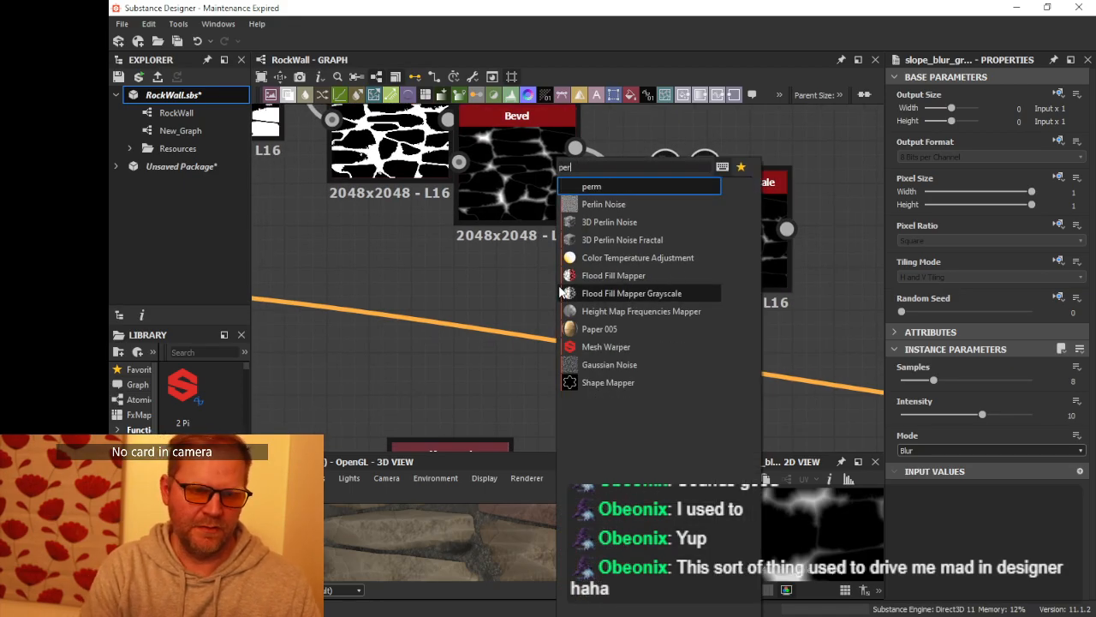
left_click(618, 204)
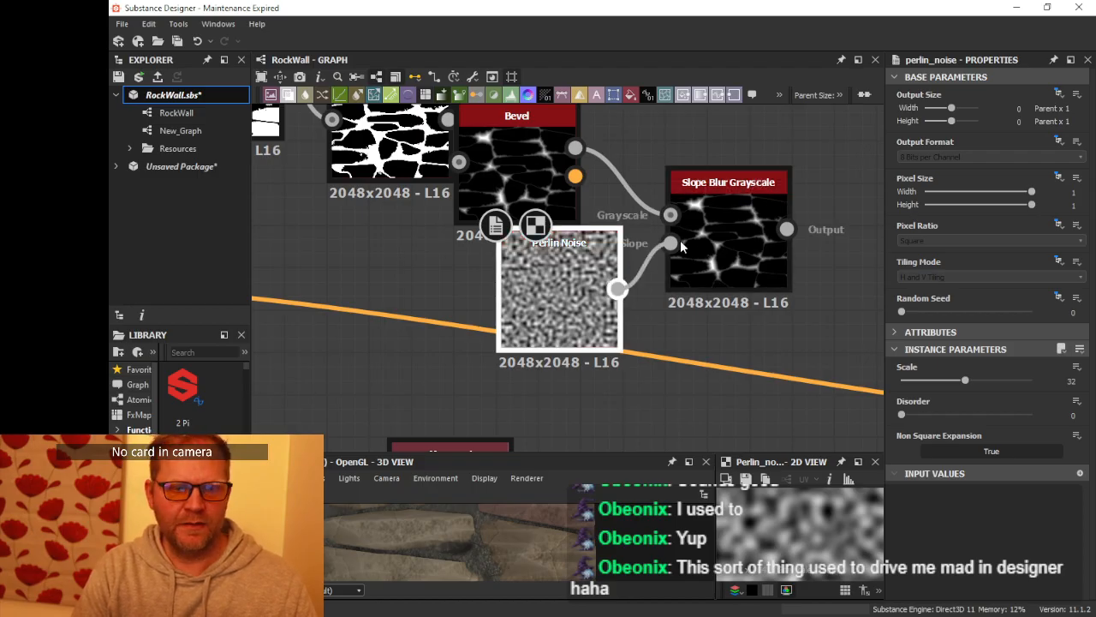
Step: Set the Slope Blur Grayscale's samples to 32, its intensity to 0.5 and its mode to Min
left_click(714, 243)
left_click_drag(933, 380, 1031, 380)
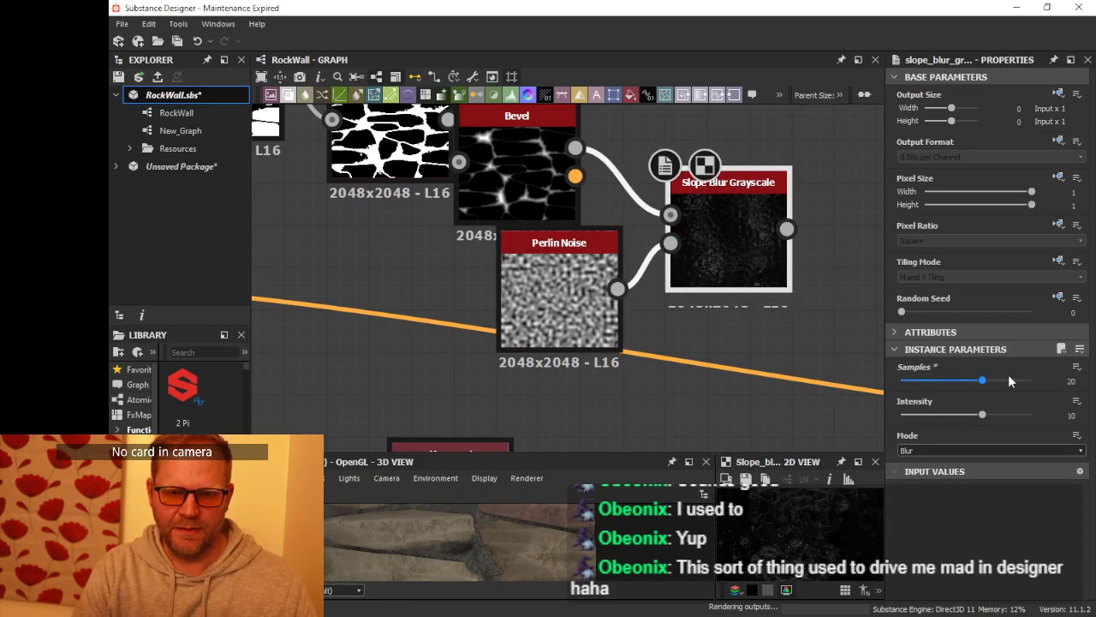
left_click_drag(980, 416, 898, 420)
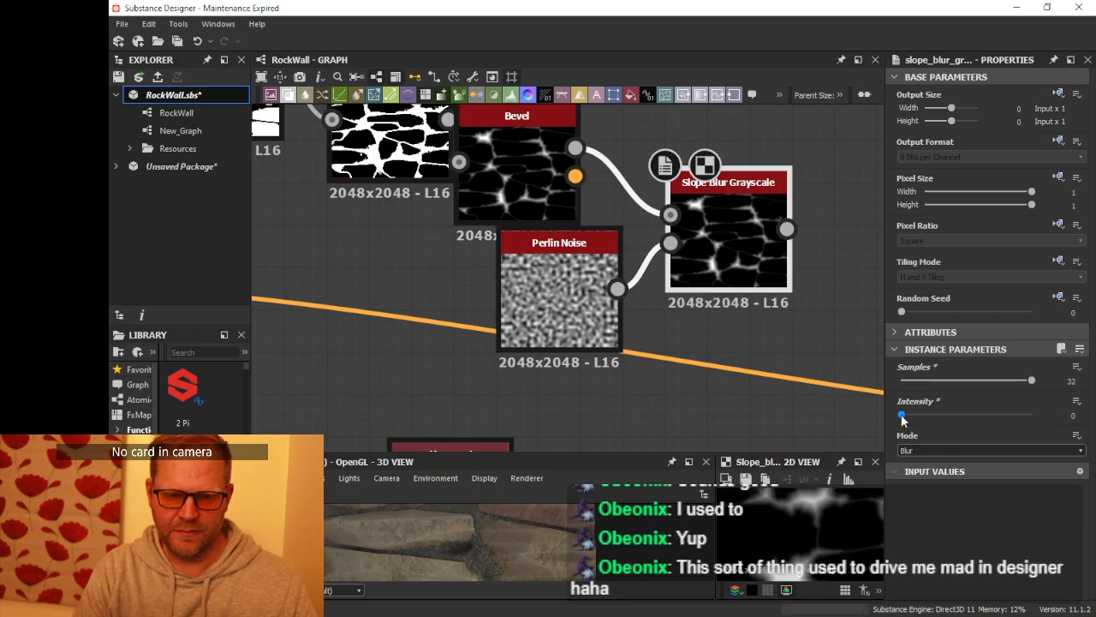
left_click_drag(906, 419, 908, 419)
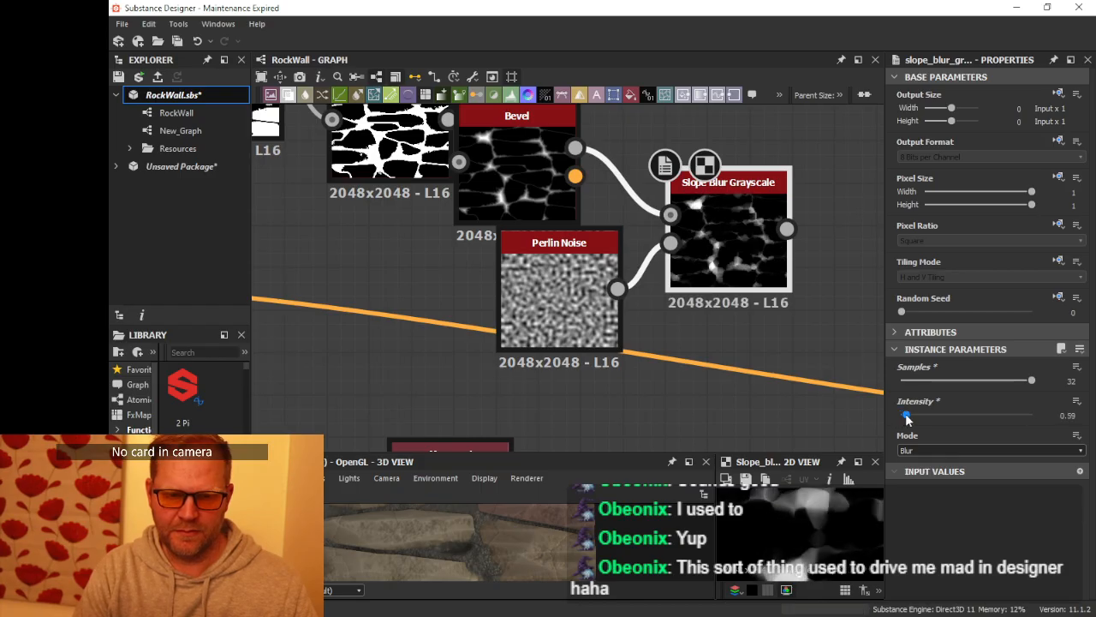
left_click(918, 451)
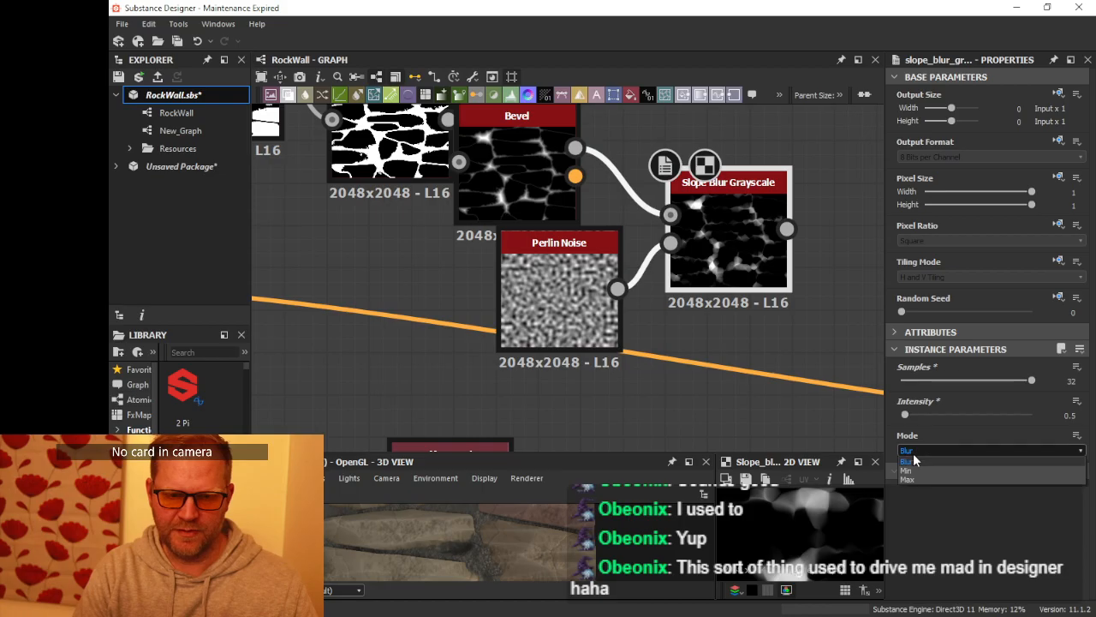
left_click(912, 473)
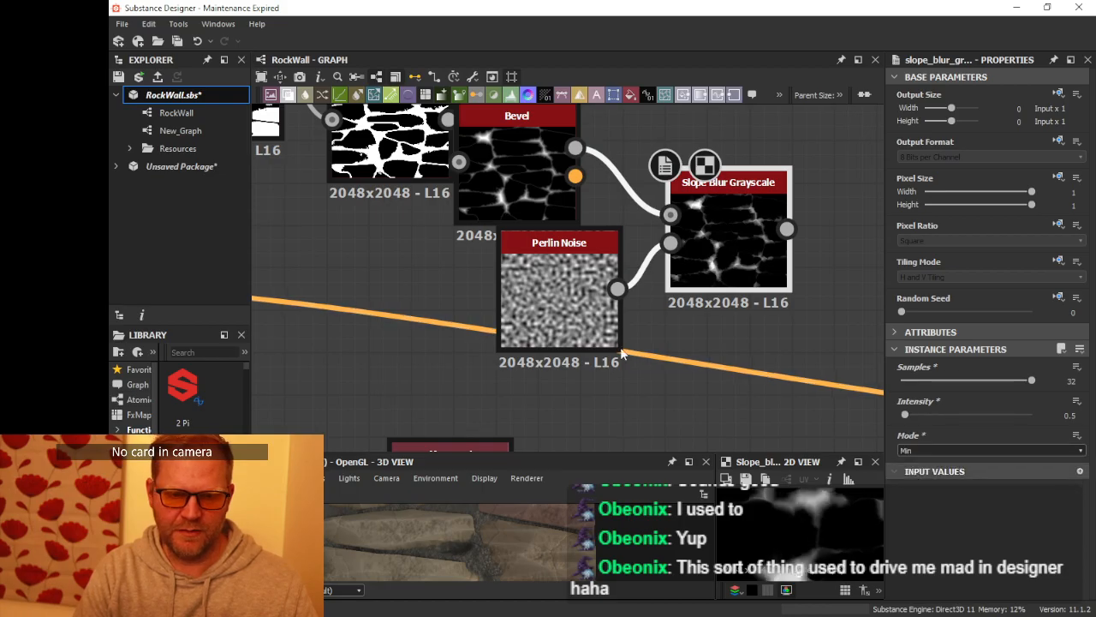
Step: Set the Perlin Noise scale to 100
left_click(544, 276)
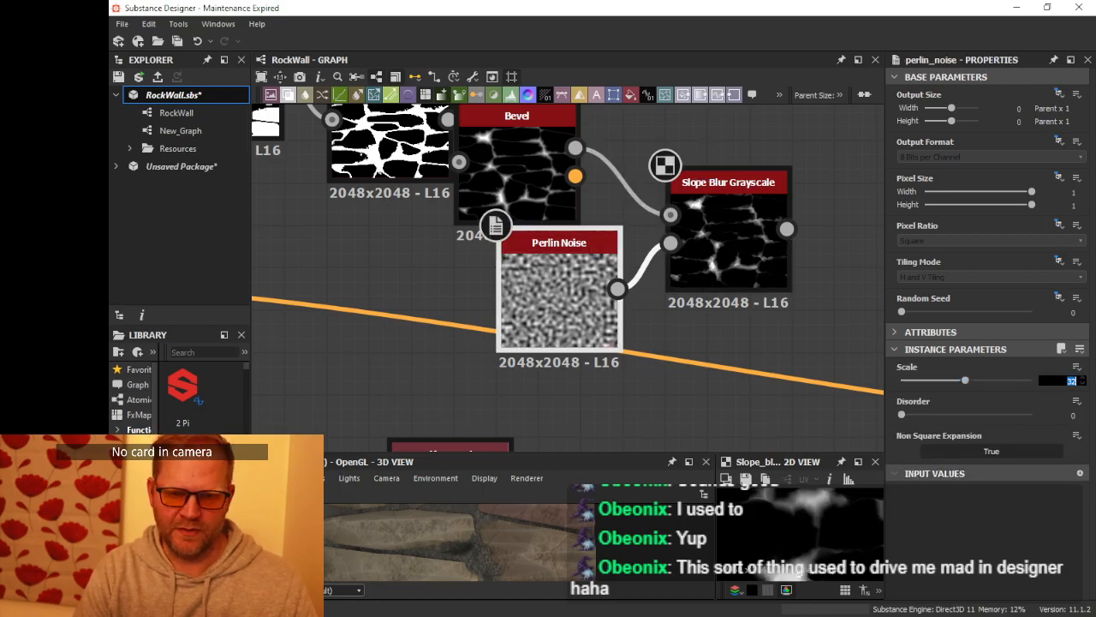
type("100")
key("Return")
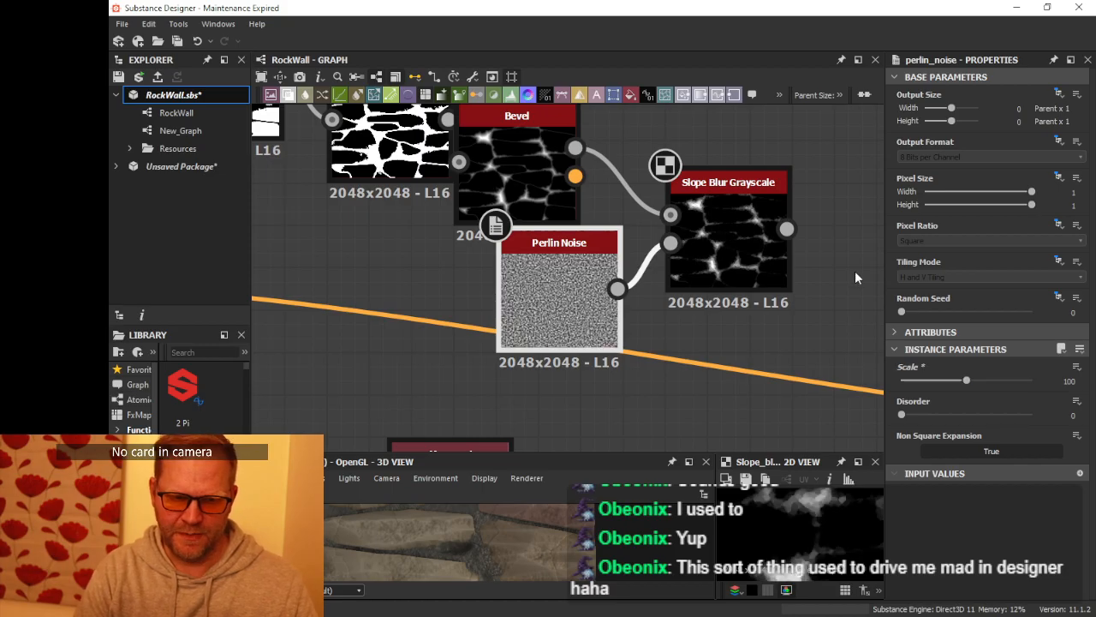
Step: Place the Perlin Noise directly under the Bevel and the Slope Blur Grayscale right beside them
scroll(814, 251, "down", 2)
left_click_drag(651, 281, 621, 281)
middle_click_drag(732, 221, 606, 264)
scroll(679, 277, "down", 2)
middle_click_drag(705, 266, 680, 381)
scroll(689, 343, "down", 1)
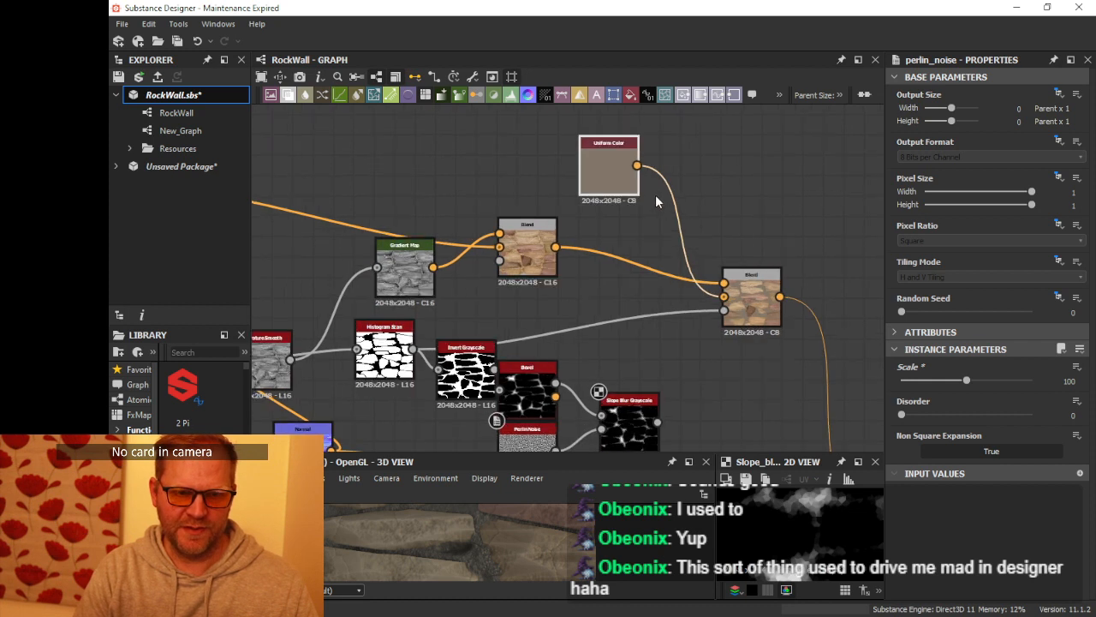
left_click_drag(638, 396, 630, 368)
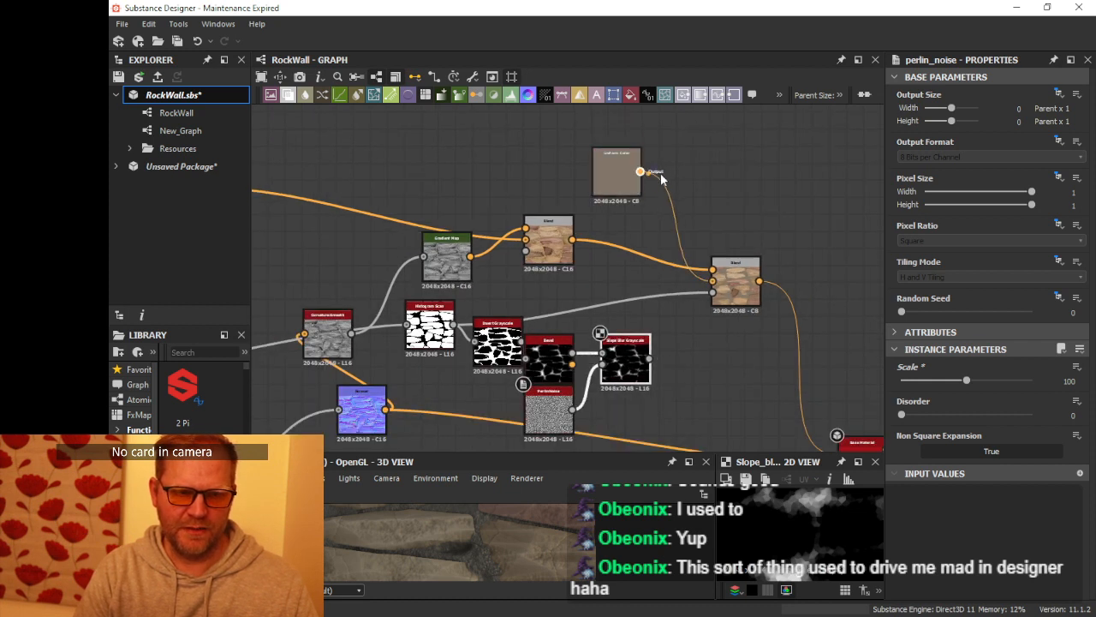
Step: Add a Blend node with the mortar's Uniform Color as background and place it above the final colour Blend
left_click_drag(641, 172, 707, 176)
type("blend")
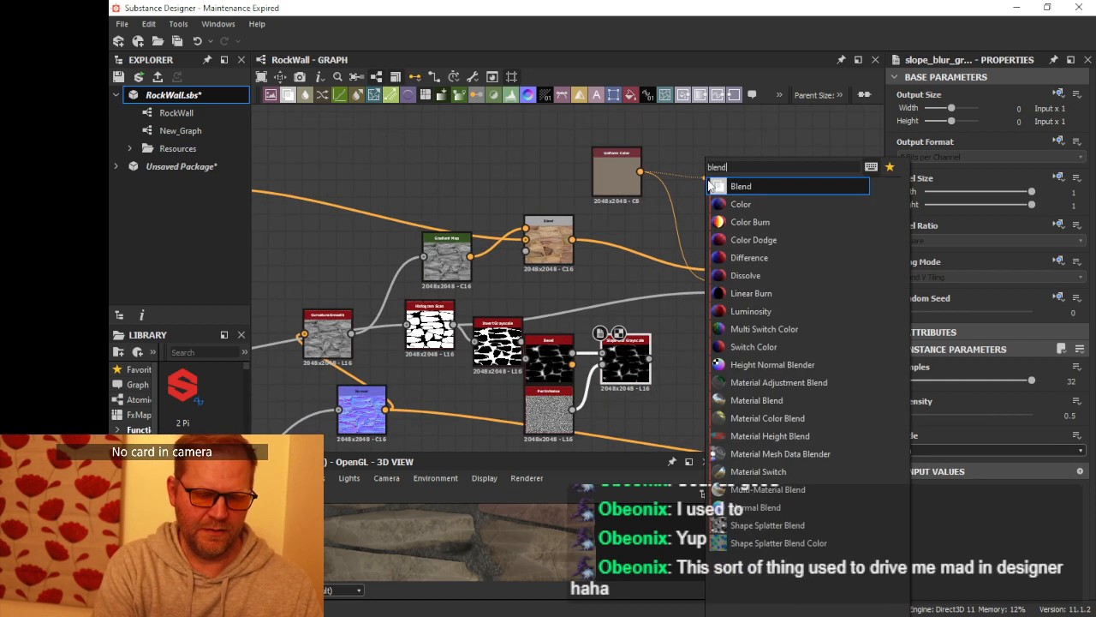
key("Return")
left_click_drag(728, 171, 734, 205)
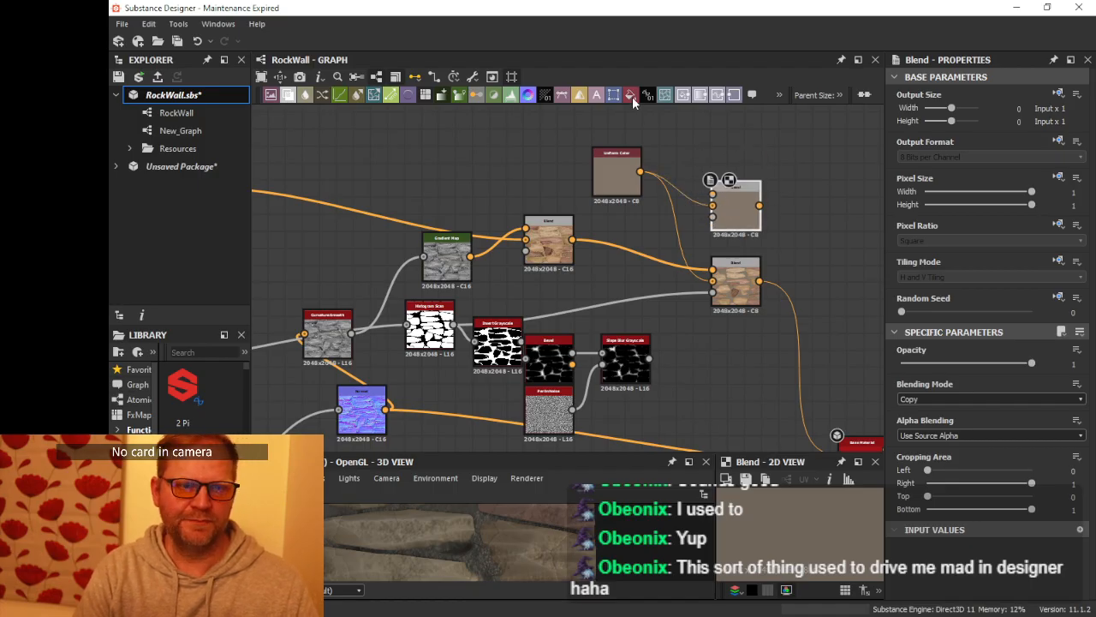
Step: Duplicate the mortar's Uniform Color node above the original and raise the copy's colour value (V) to 0.8
middle_click_drag(621, 160, 620, 241)
left_click(620, 248)
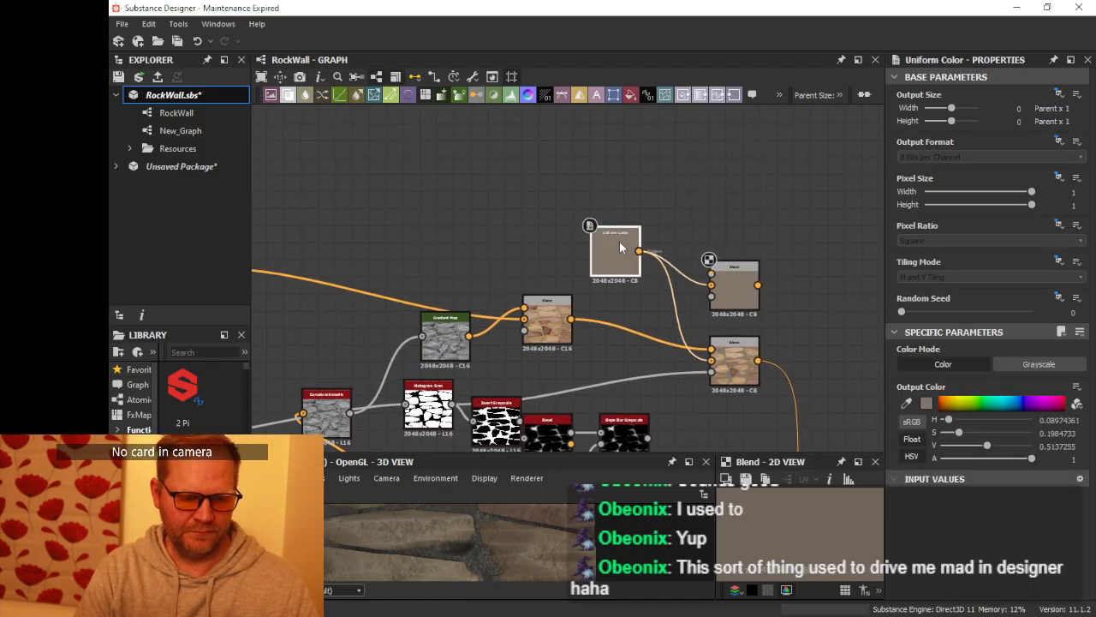
key("ctrl+d")
left_click_drag(579, 277, 635, 187)
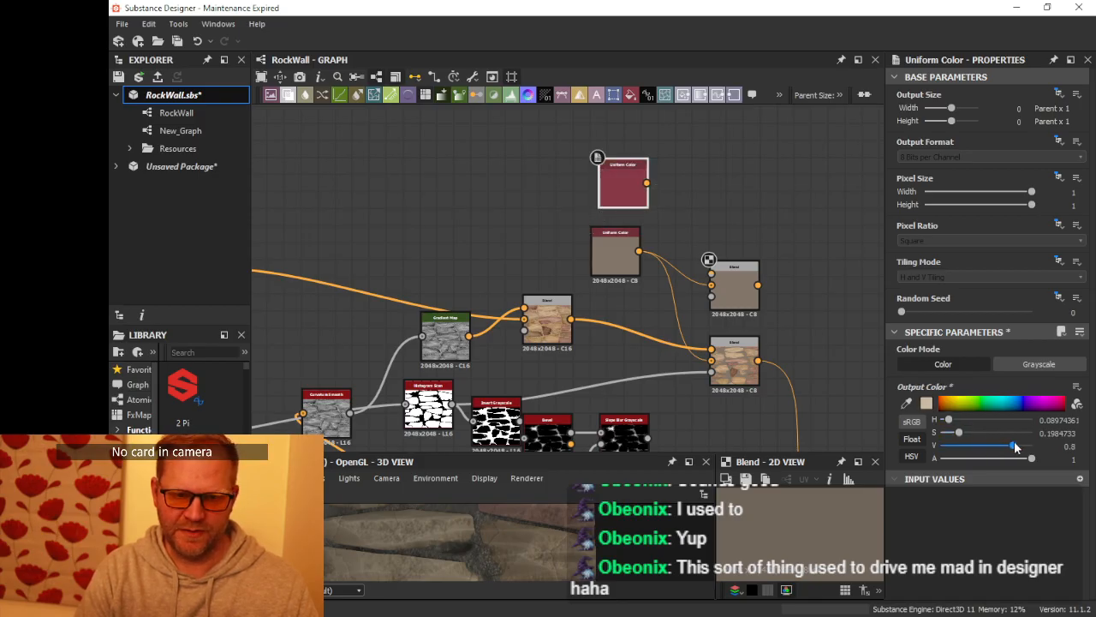
double_click(619, 199)
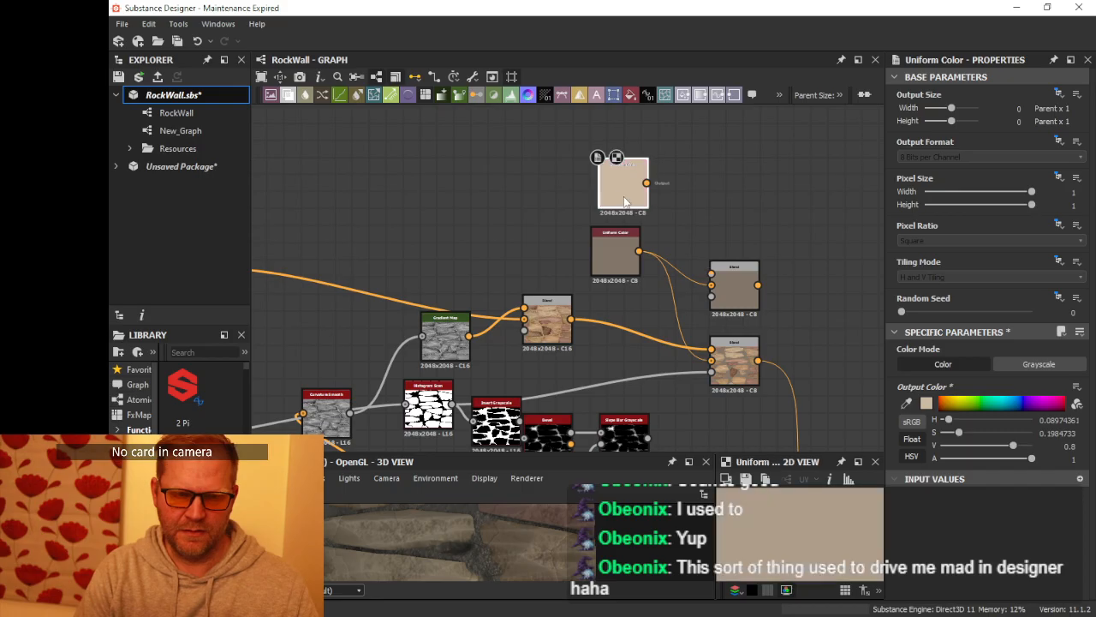
Step: Feed the lighter colour and the Slope Blur mask into the new Blend, and use its output as the final colour Blend's background
middle_click_drag(684, 300, 650, 217)
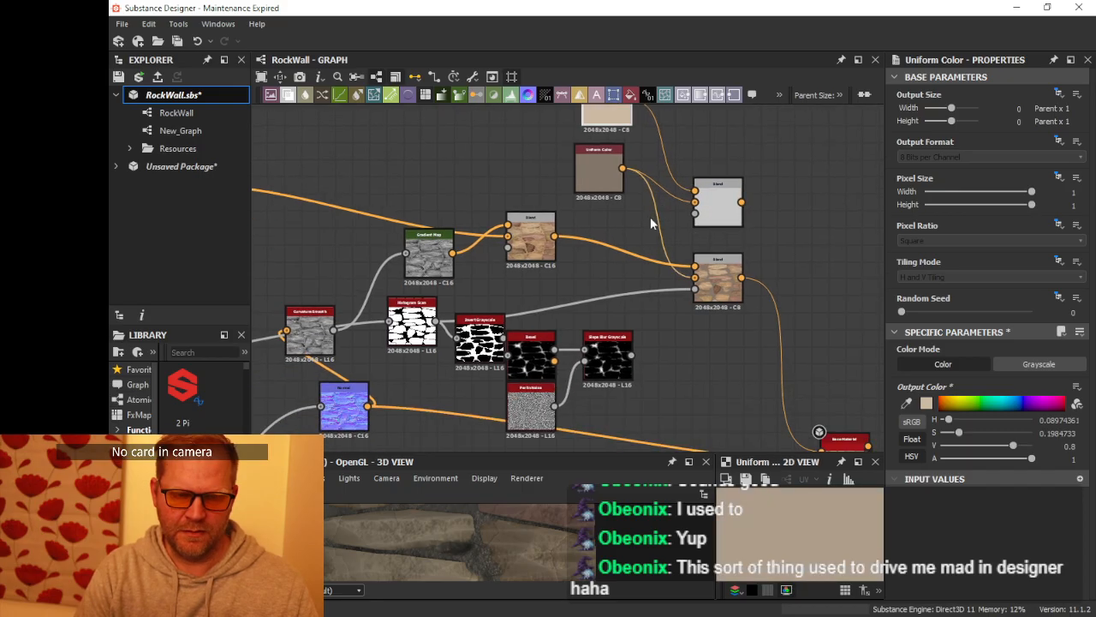
scroll(642, 274, "up", 2)
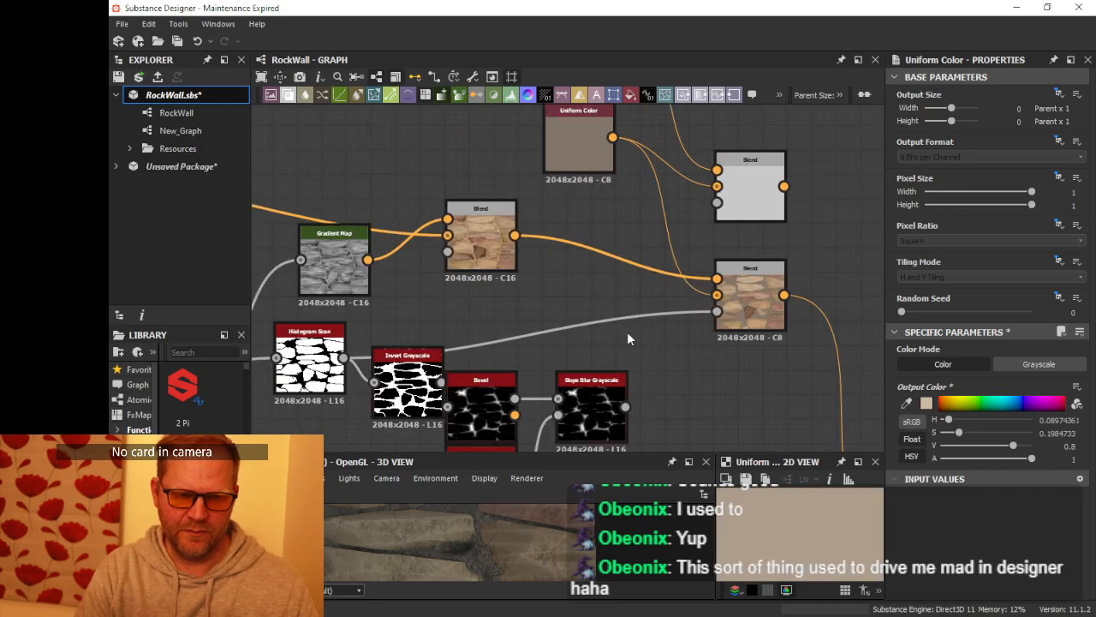
double_click(734, 195)
scroll(753, 202, "down", 2)
middle_click_drag(757, 216, 713, 184)
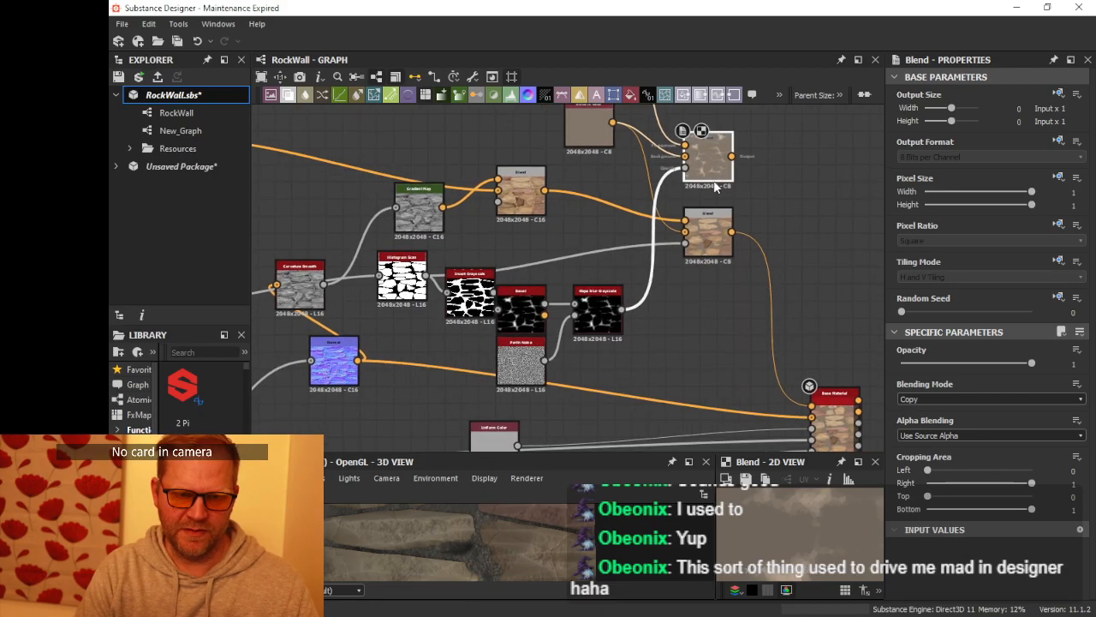
scroll(707, 202, "up", 2)
left_click_drag(717, 254, 752, 261)
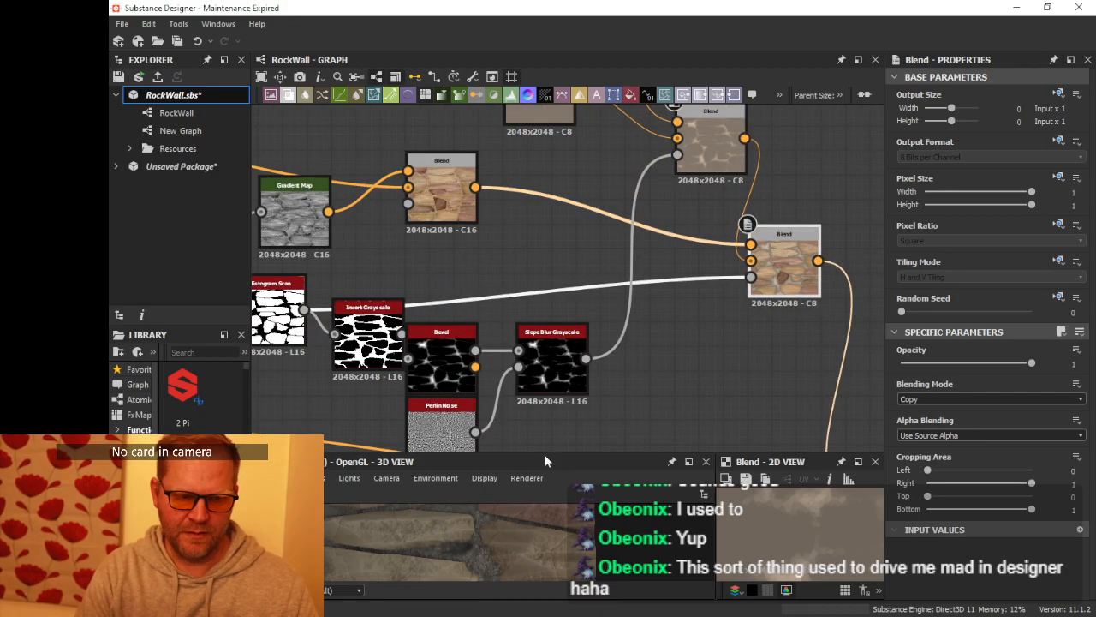
Step: Enlarge the 3D view and examine the lighter colour variation in the mortar across the wall
left_click(552, 369)
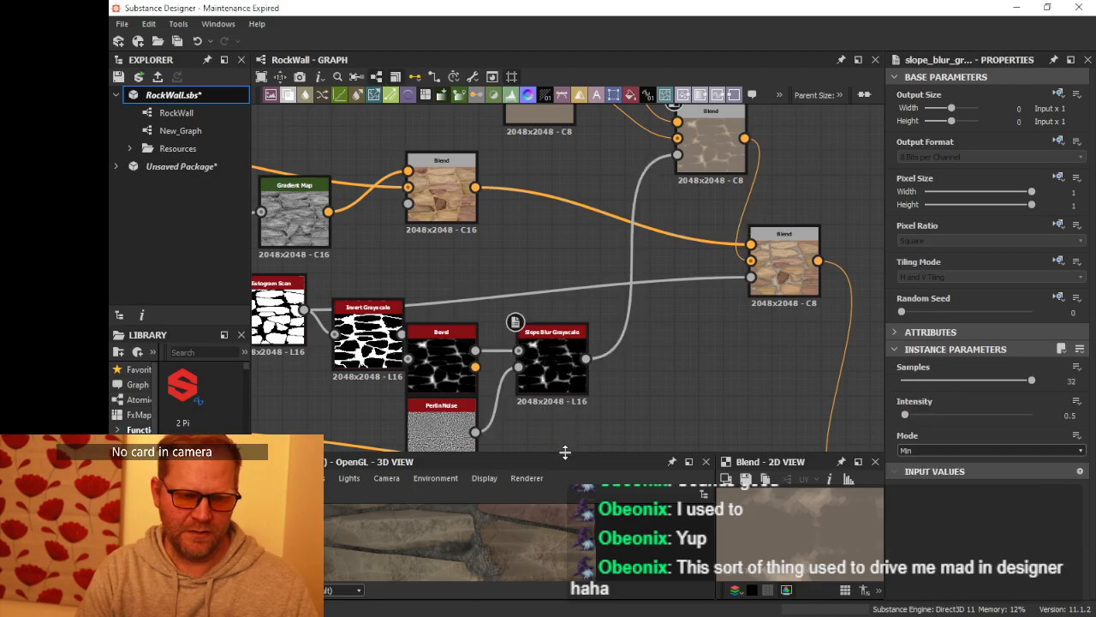
left_click_drag(565, 452, 647, 229)
scroll(506, 377, "up", 5)
middle_click_drag(513, 377, 641, 419)
scroll(641, 418, "down", 3)
middle_click_drag(544, 389, 541, 433)
scroll(541, 435, "down", 5)
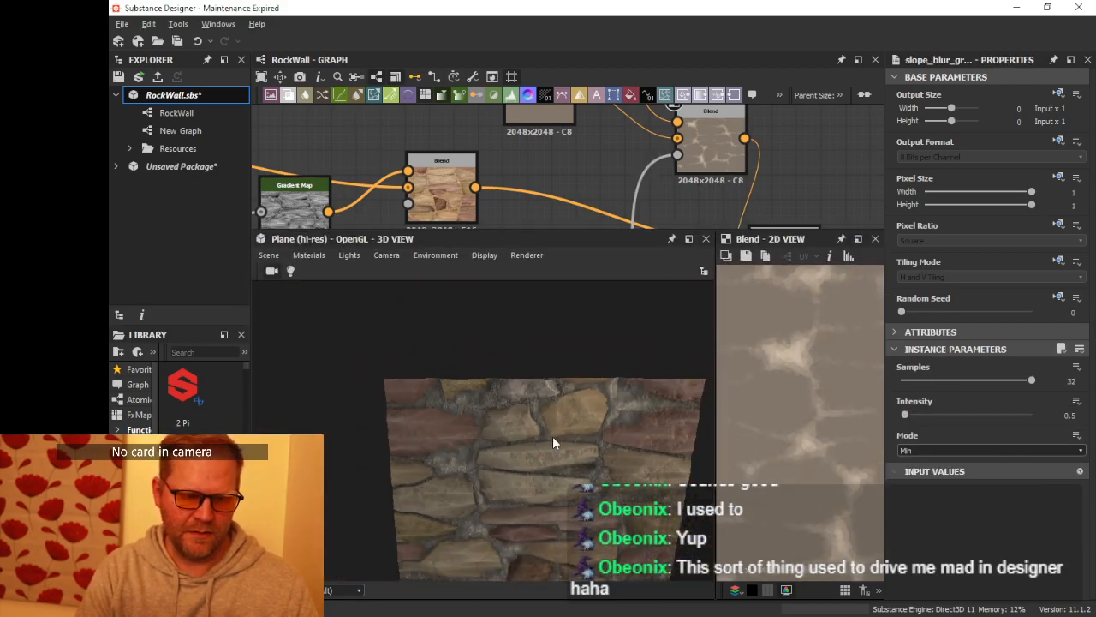
left_click_drag(553, 436, 545, 421)
middle_click_drag(544, 421, 539, 388)
scroll(540, 392, "up", 4)
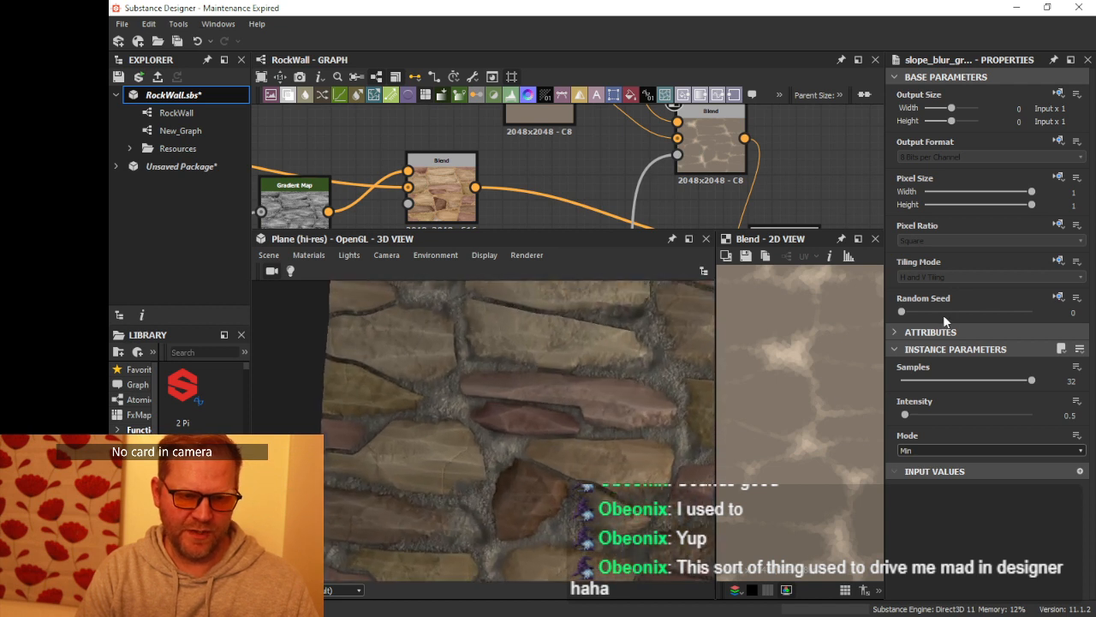
Step: Compare the mortar with the reference photo of the pink stone wall, looking closely at the joints
right_click_drag(1095, 322, 783, 323)
left_click_drag(769, 364, 772, 375)
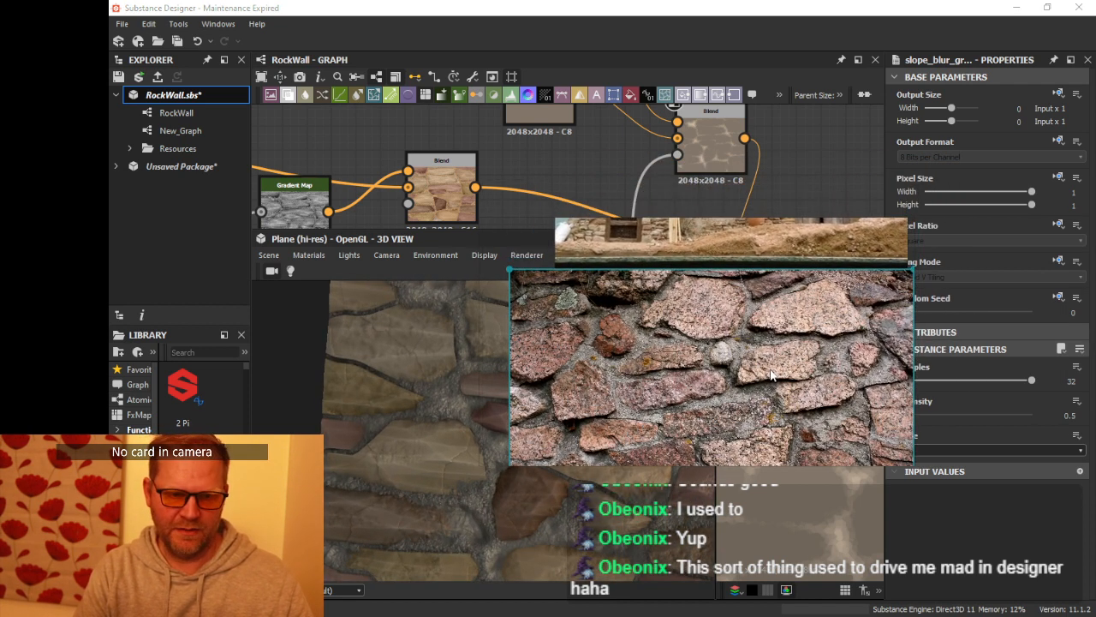
key("ctrl+1")
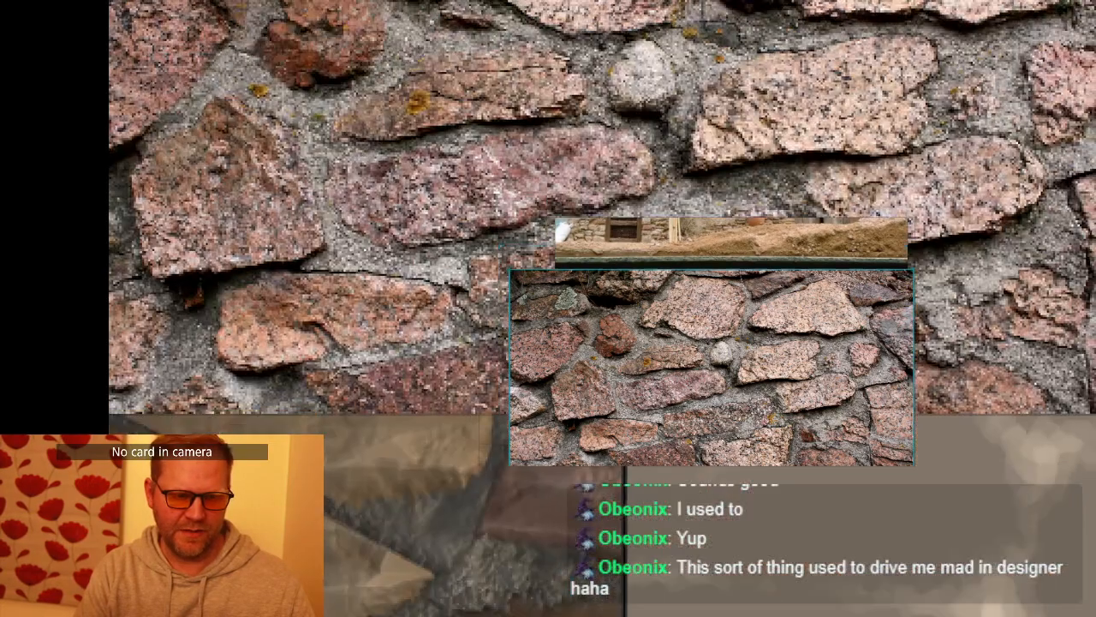
key("Escape")
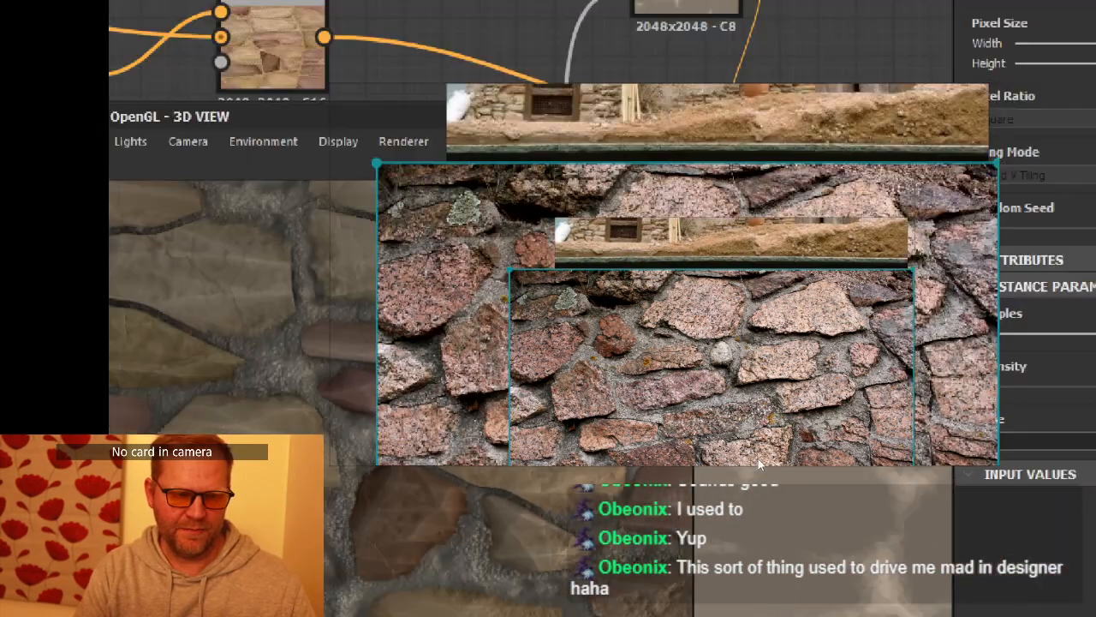
right_click_drag(758, 459, 1095, 472)
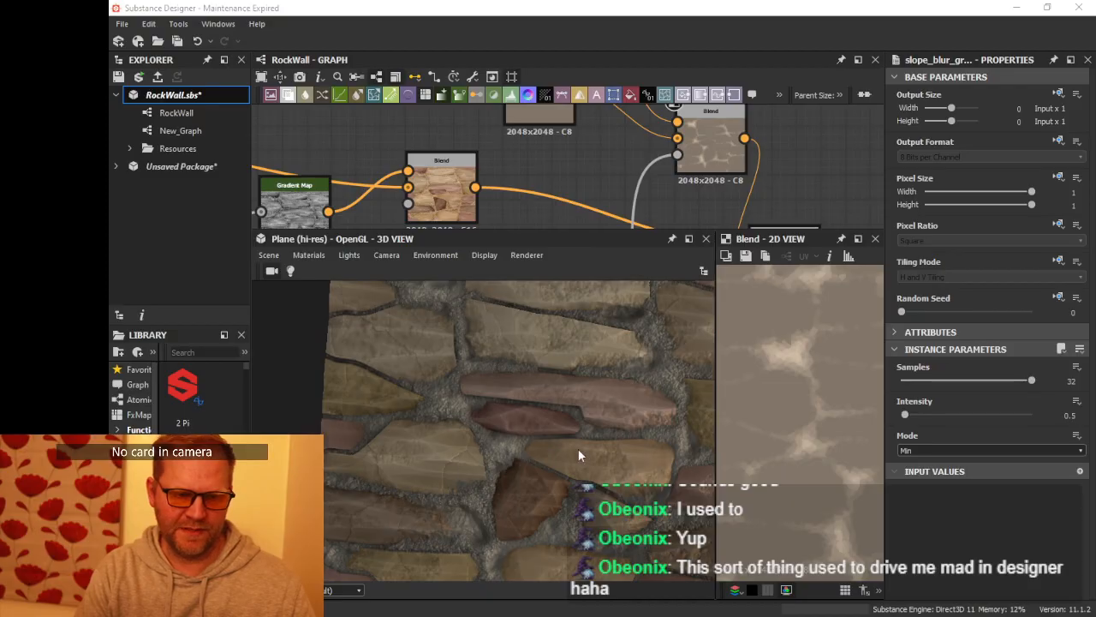
Step: Inspect the transition between mortar and stone edges up close on the 3D wall
scroll(578, 454, "up", 8)
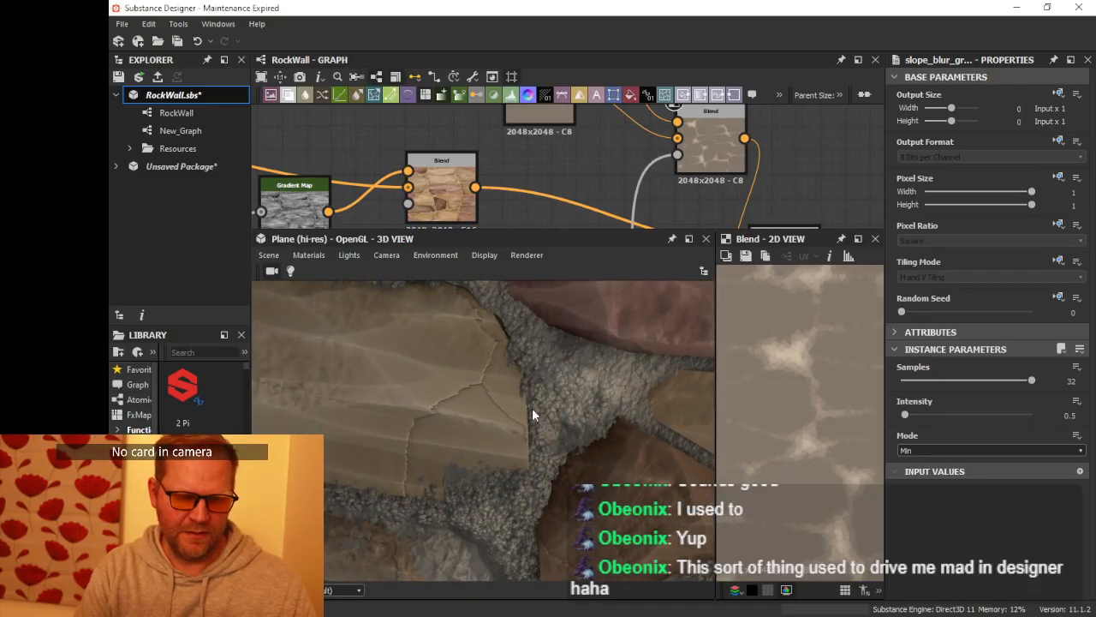
scroll(532, 408, "up", 3)
middle_click_drag(532, 409, 544, 442)
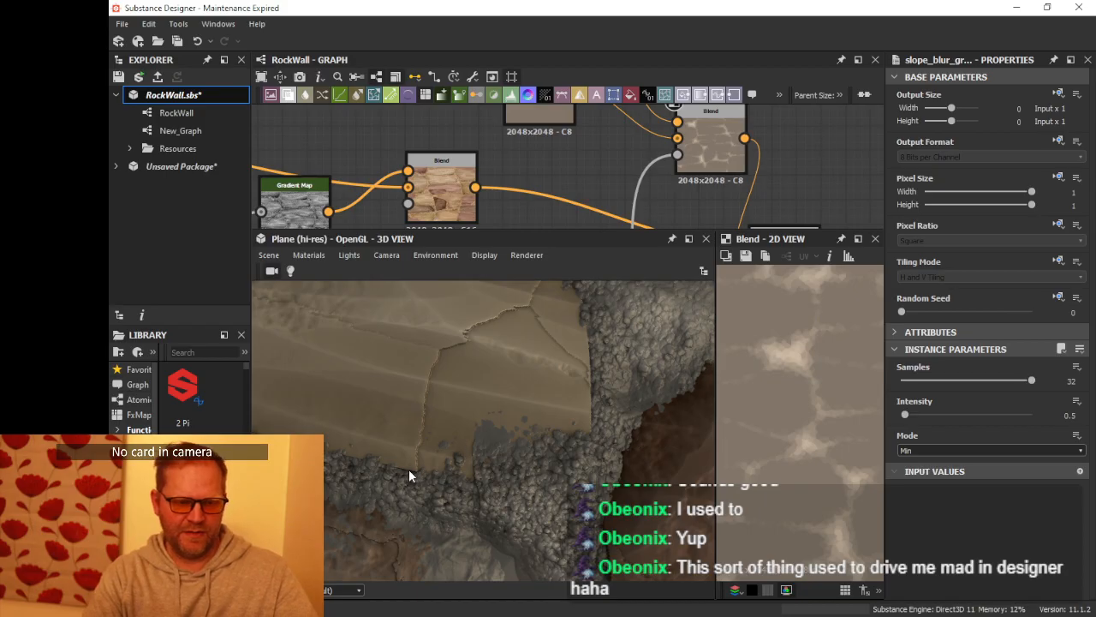
scroll(410, 469, "up", 3)
middle_click_drag(430, 465, 532, 428)
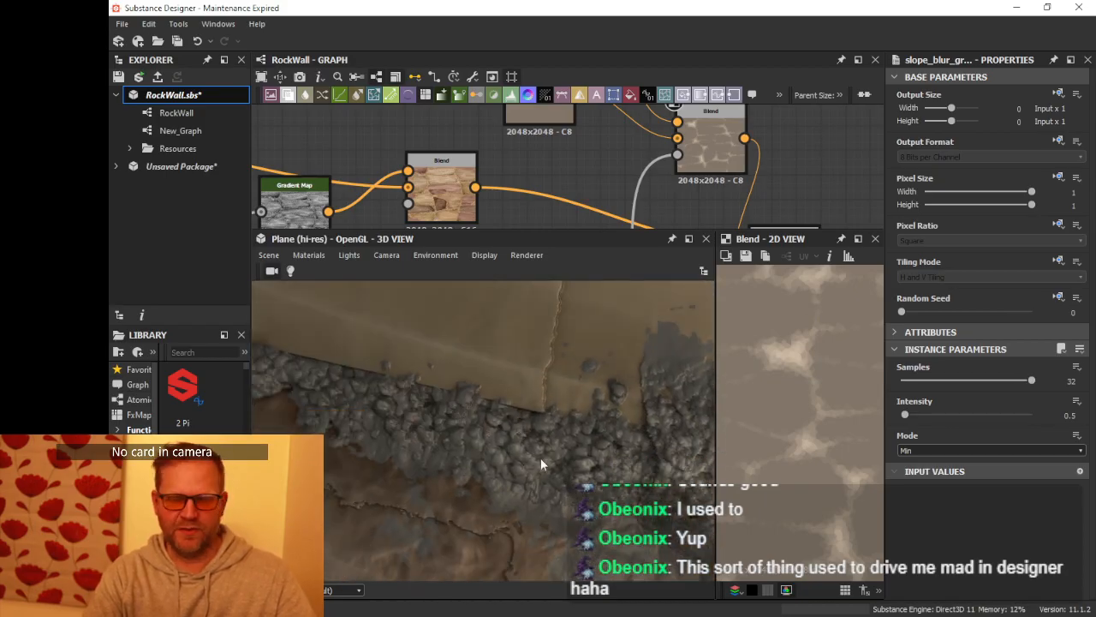
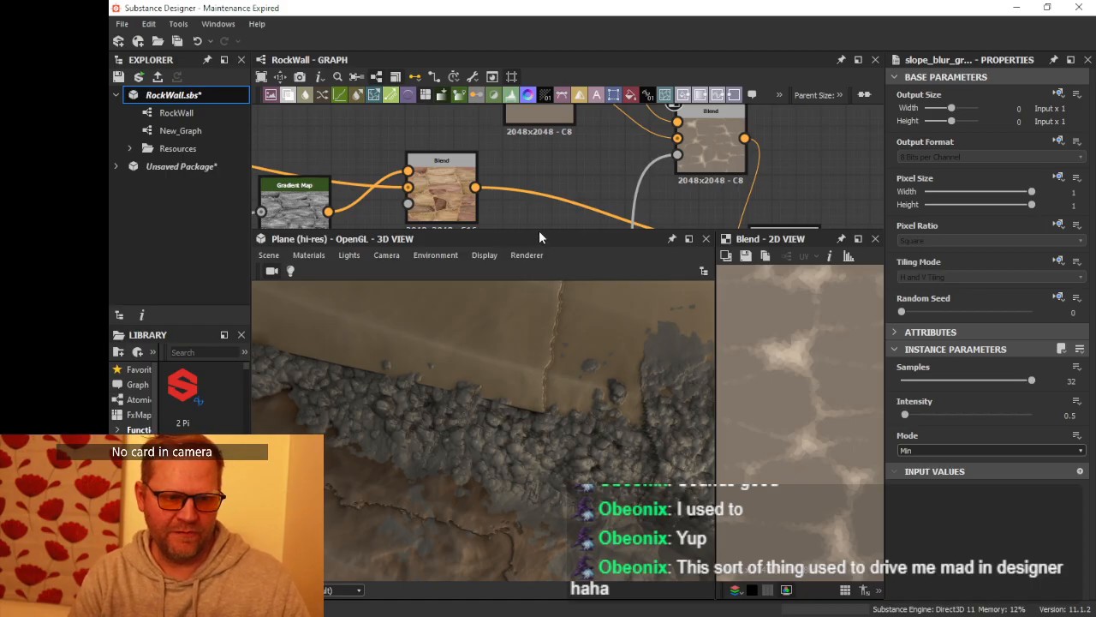
scroll(550, 349, "down", 5)
left_click_drag(552, 352, 567, 298)
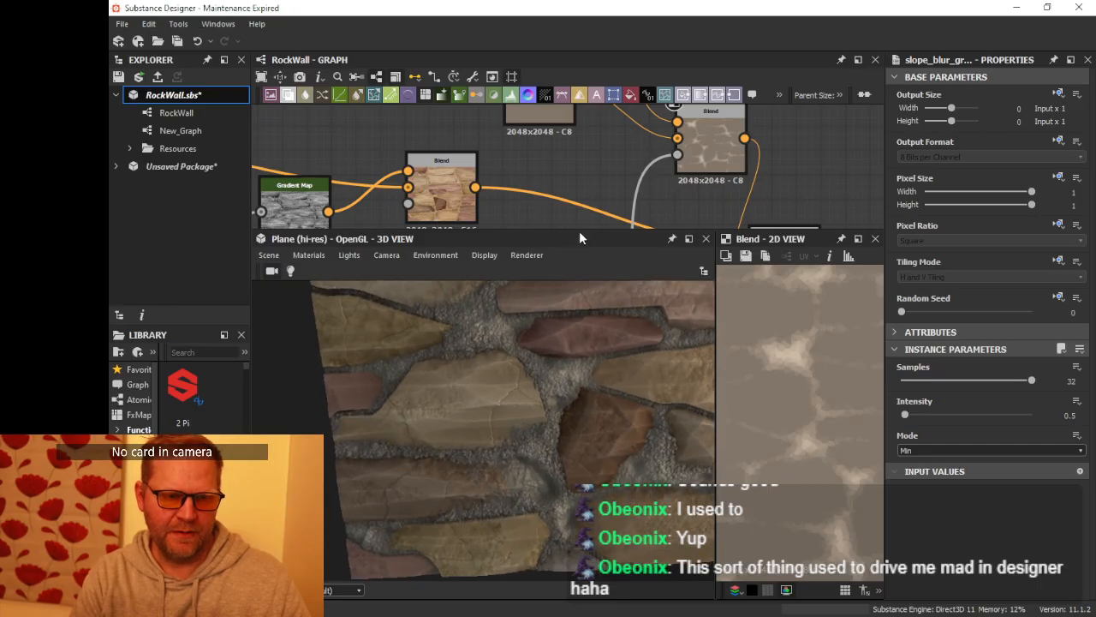
Step: Regroup the Bevel, Slope Blur Grayscale and Perlin Noise beside the Invert Grayscale and move Curvature Smooth and Normal clear of the Histogram Scan
left_click_drag(579, 230, 580, 456)
middle_click_drag(537, 323, 739, 279)
left_click_drag(480, 273, 417, 308)
left_click_drag(567, 296, 542, 270)
left_click_drag(637, 325, 638, 277)
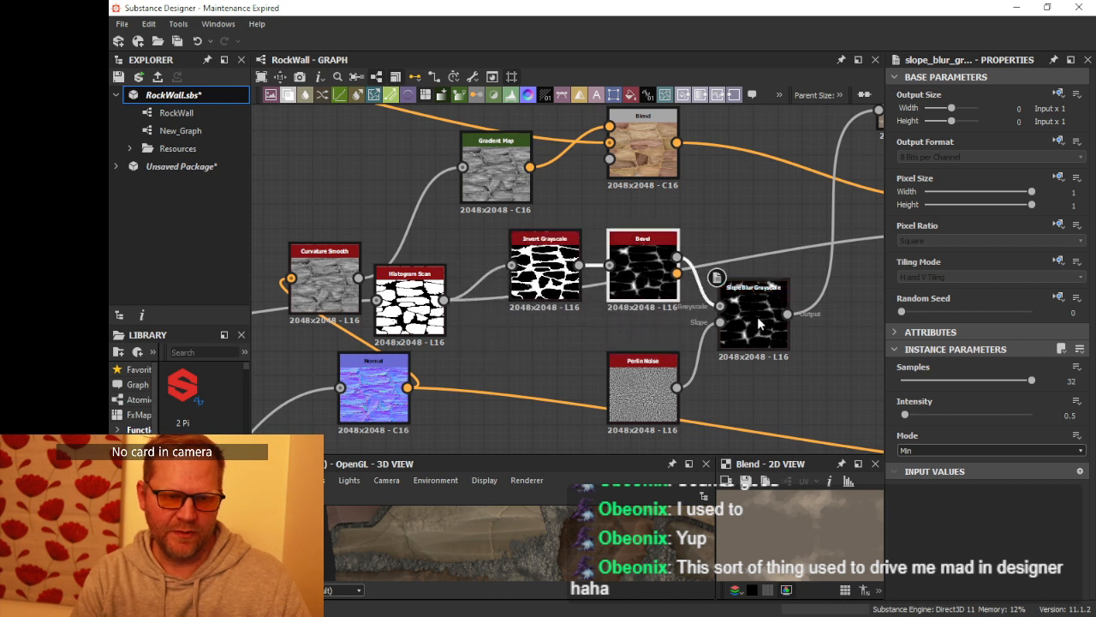
left_click_drag(758, 324, 746, 275)
left_click_drag(657, 394, 657, 346)
middle_click_drag(486, 328, 626, 354)
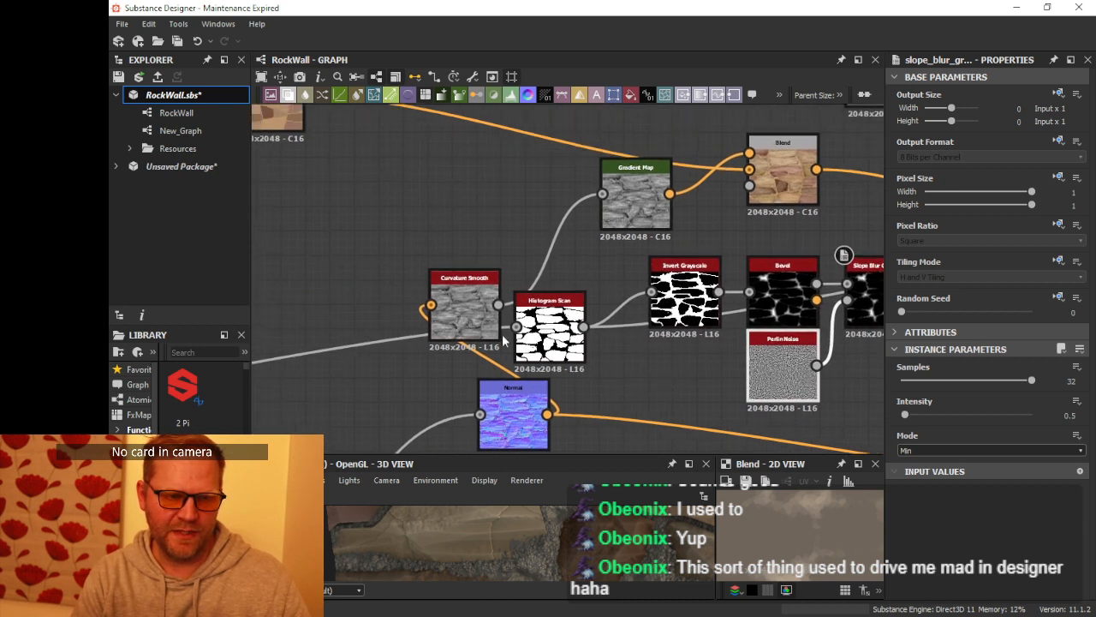
left_click_drag(465, 291, 429, 235)
left_click_drag(518, 403, 336, 400)
Step: Add a Bevel node fed by the stone mask's Histogram Scan and set its Distance to 0.01
left_click(565, 335)
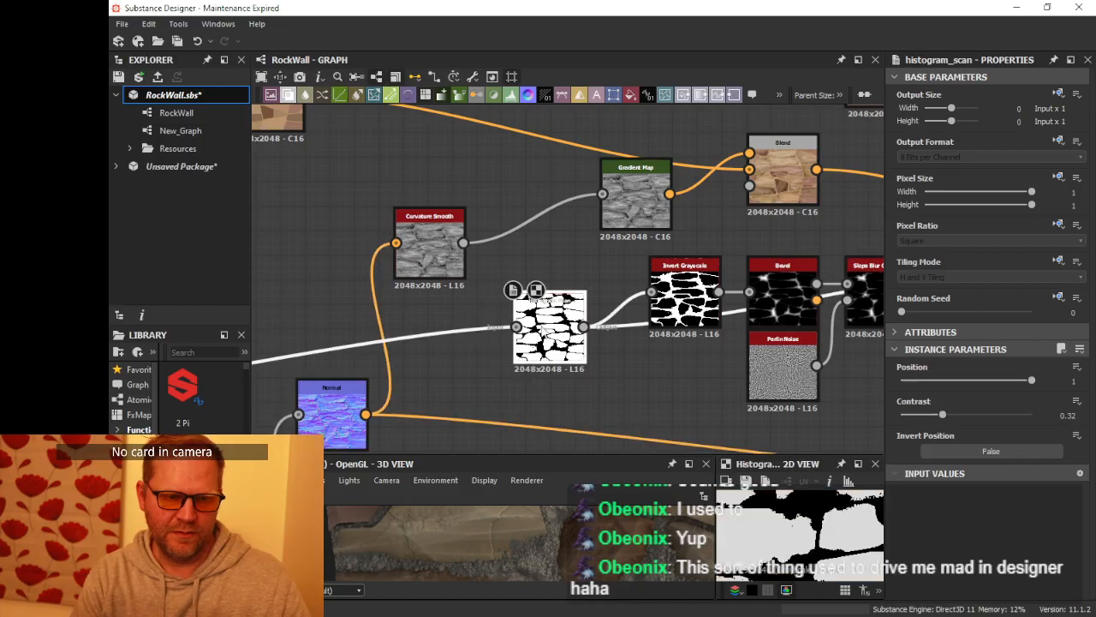
scroll(570, 338, "up", 5)
left_click_drag(574, 342, 540, 317)
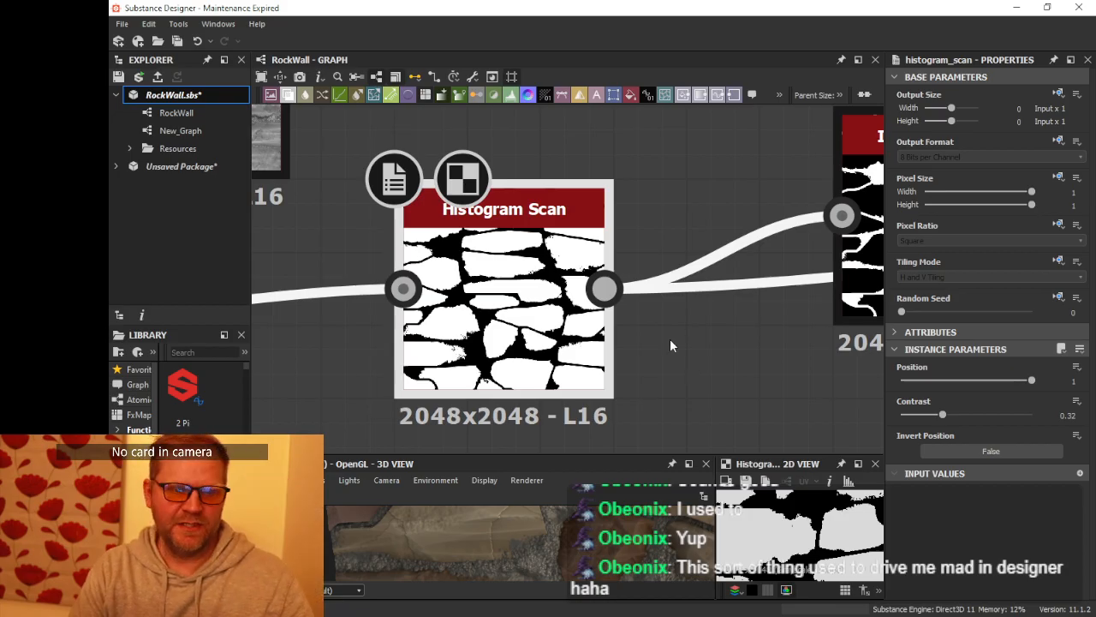
scroll(695, 332, "down", 3)
scroll(630, 312, "up", 3)
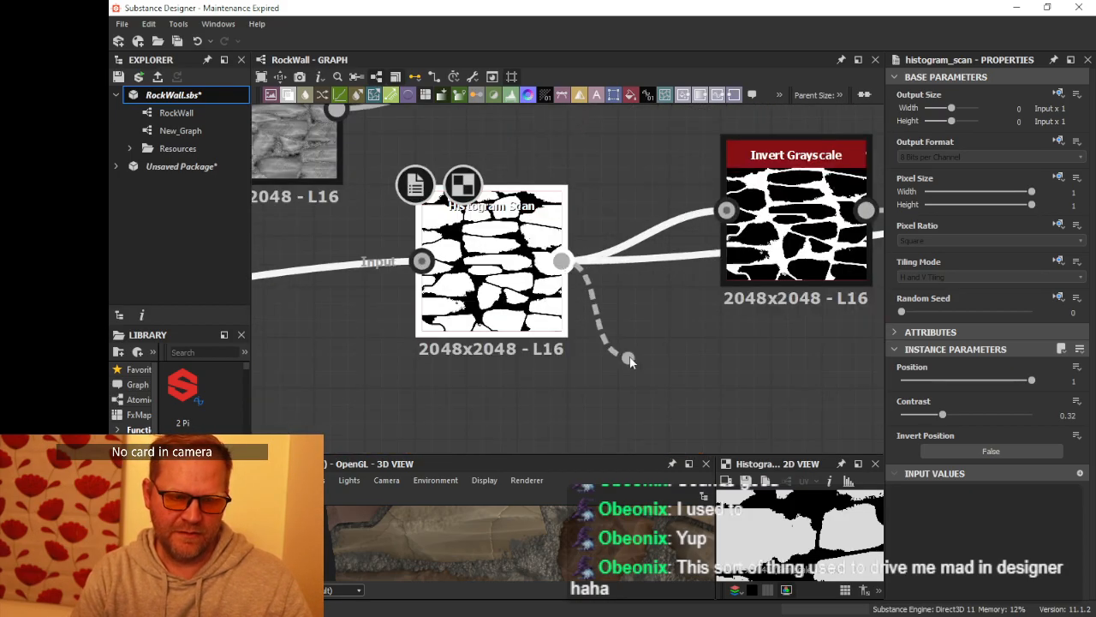
left_click_drag(629, 361, 631, 361)
type("bevel")
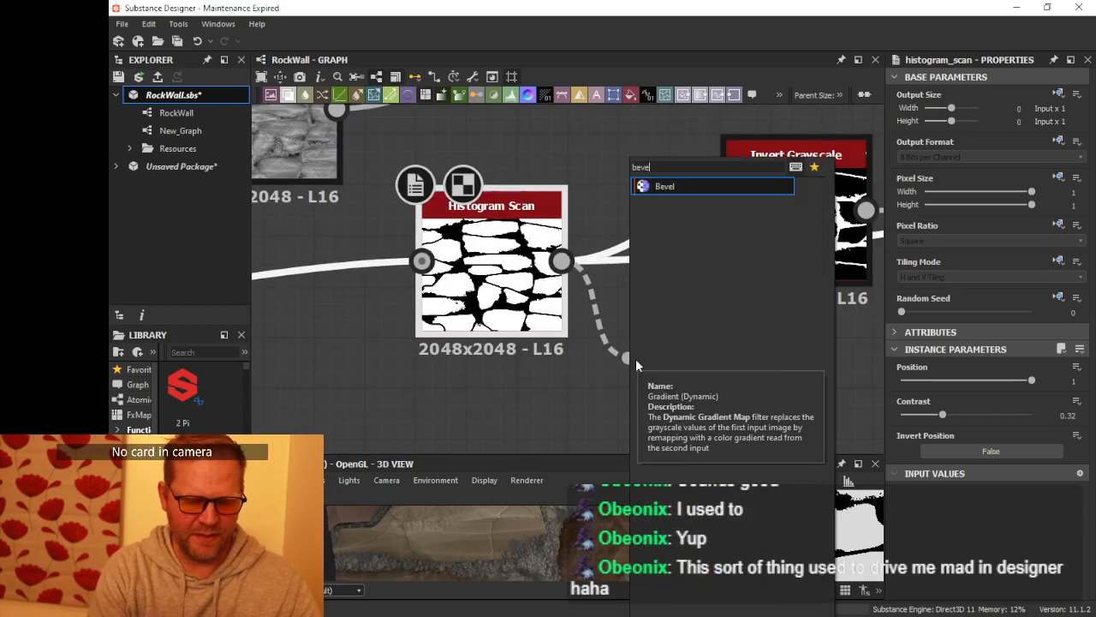
left_click(670, 185)
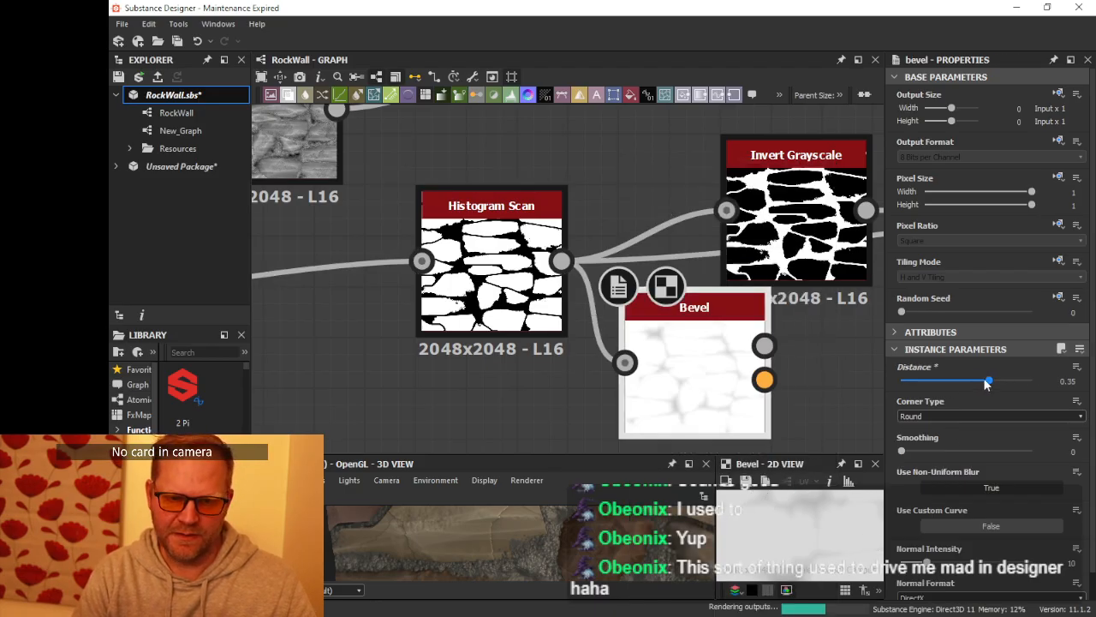
mouse_move(985, 384)
left_mouse_down()
mouse_move(949, 382)
mouse_move(966, 386)
left_mouse_up()
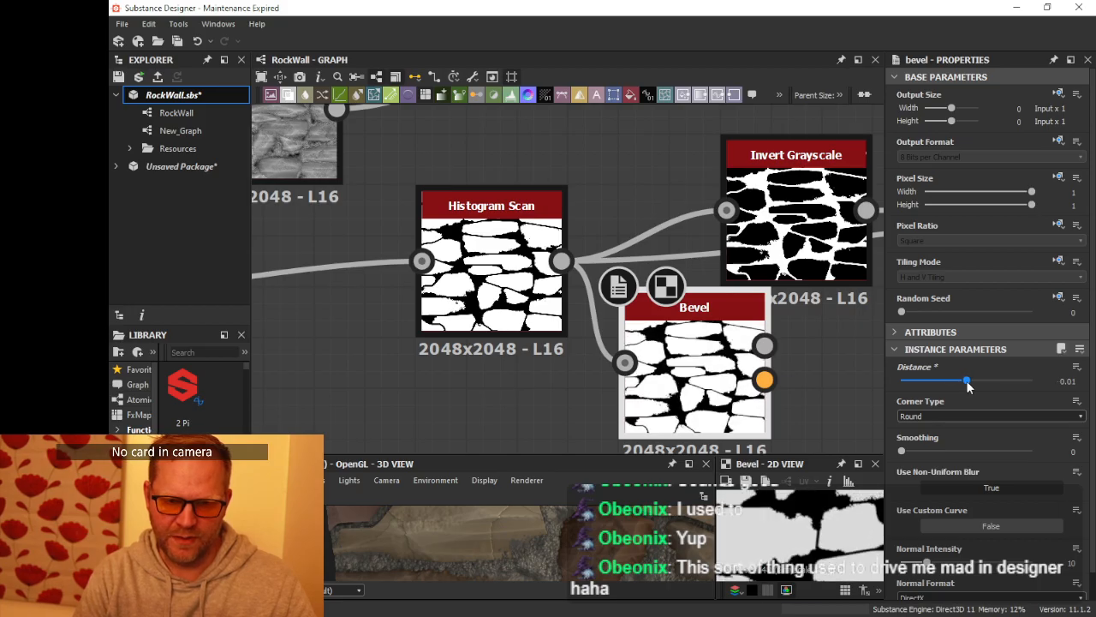
Step: Shift the Histogram Scan away from the Invert Grayscale and place the new Bevel diagonally below it
scroll(753, 350, "down", 2)
middle_click_drag(780, 358, 761, 285)
left_click_drag(687, 282, 652, 246)
left_click_drag(533, 249, 412, 248)
left_click_drag(693, 248, 588, 314)
Step: Add a Blend node in Subtract mode with the new Bevel as background and the Histogram Scan as foreground
left_click_drag(665, 336, 665, 336)
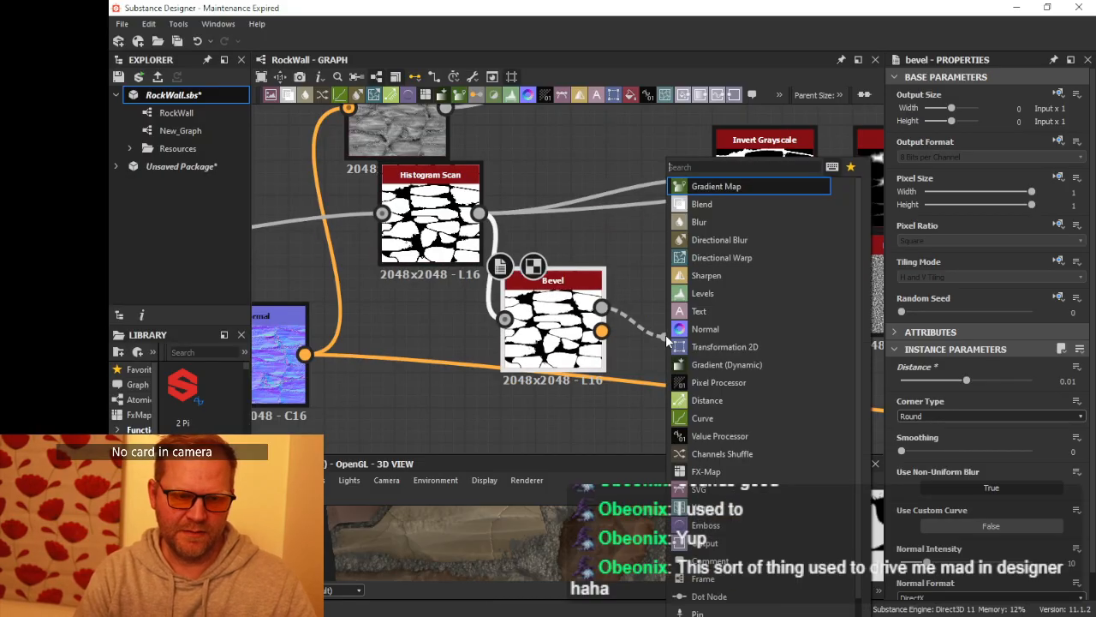
type("ble")
key("Return")
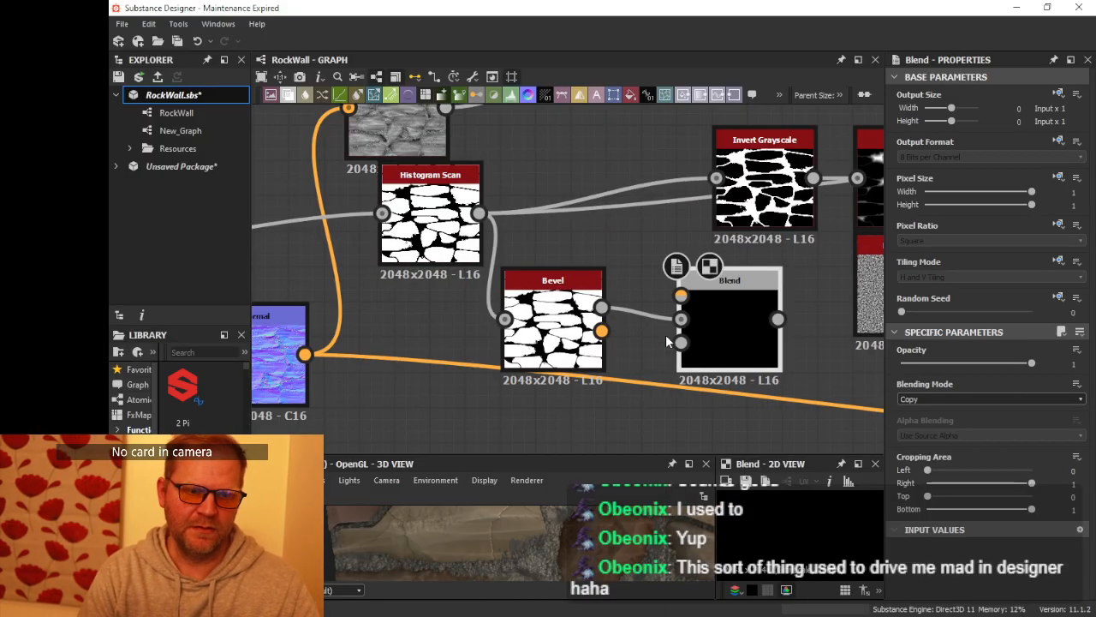
left_click_drag(479, 213, 681, 295)
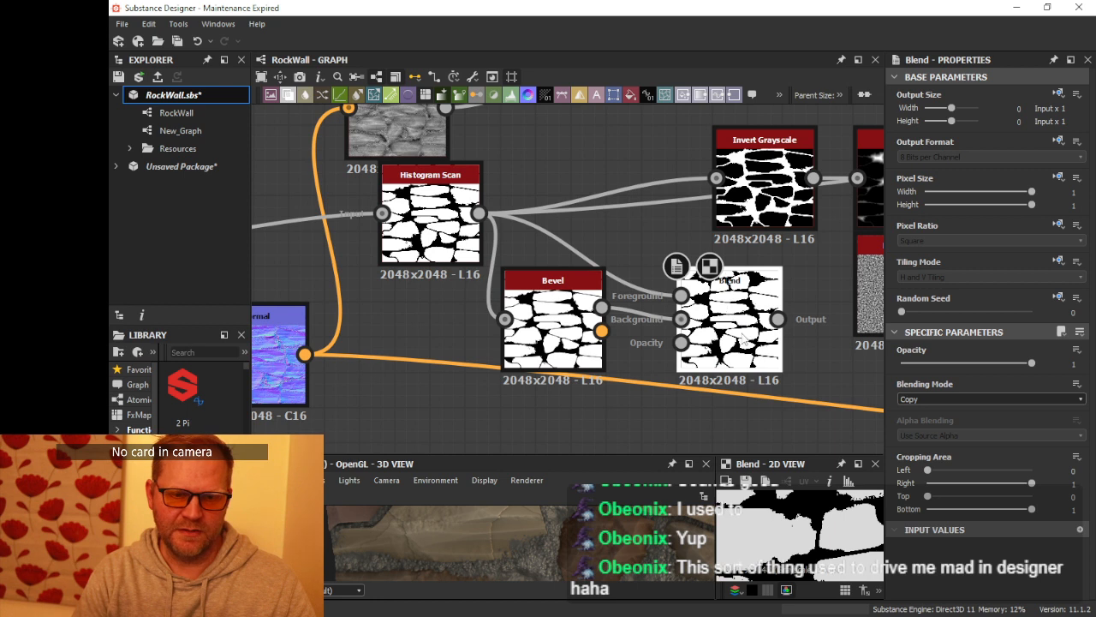
left_click(923, 397)
left_click(923, 429)
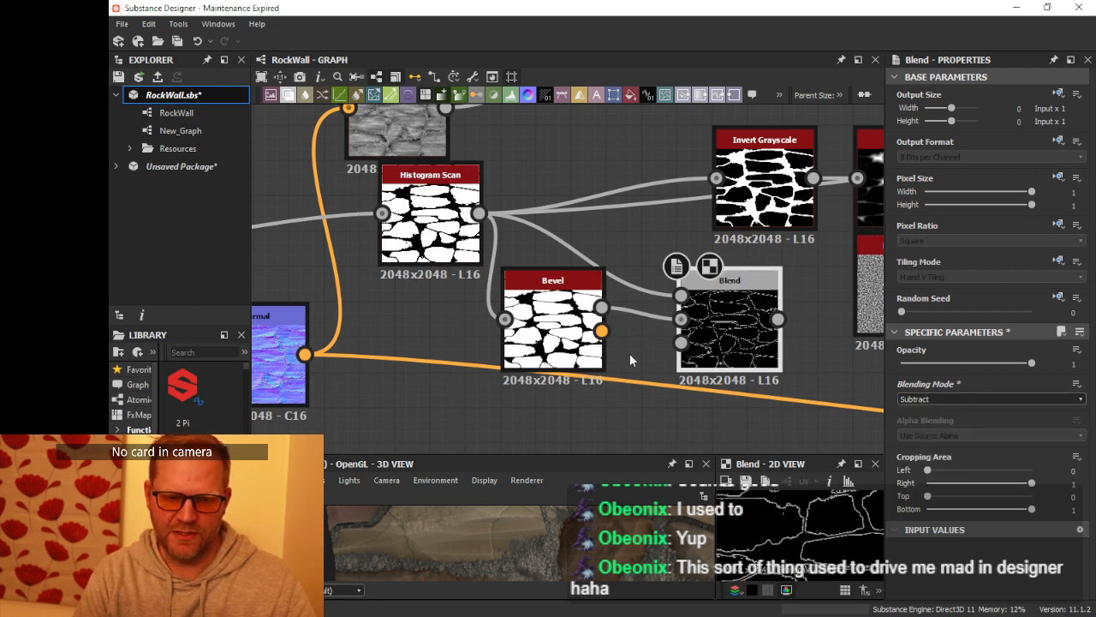
left_click_drag(565, 318, 546, 356)
Step: Spread out the mortar colour Blend and its two Uniform Color nodes to make room for another colour
scroll(651, 333, "down", 3)
middle_click_drag(856, 252, 604, 279)
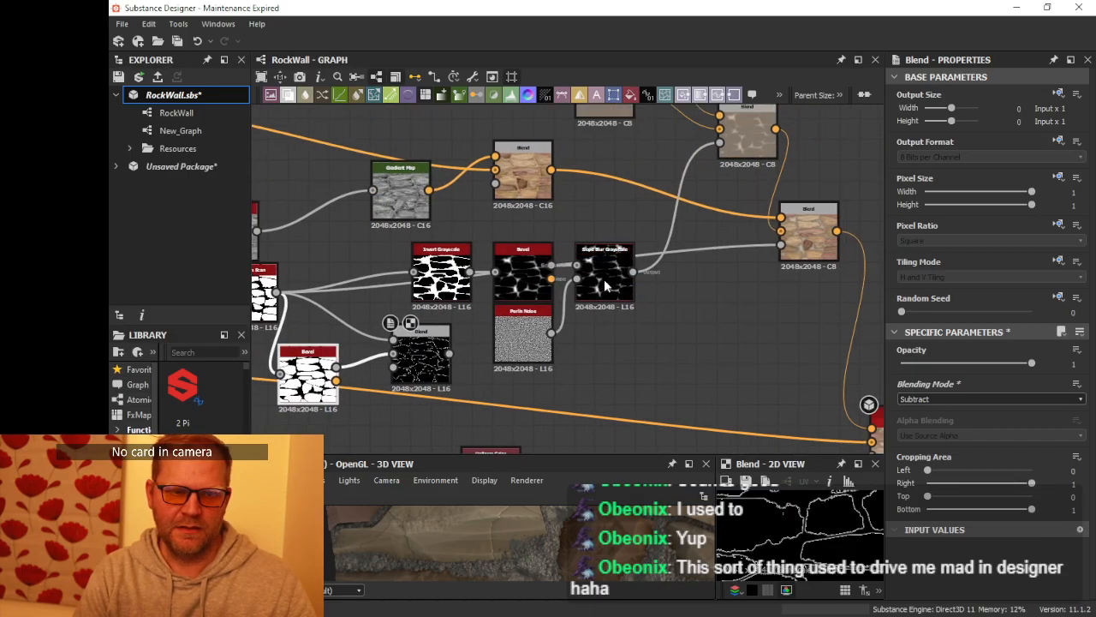
scroll(704, 257, "down", 1)
middle_click_drag(704, 258, 664, 341)
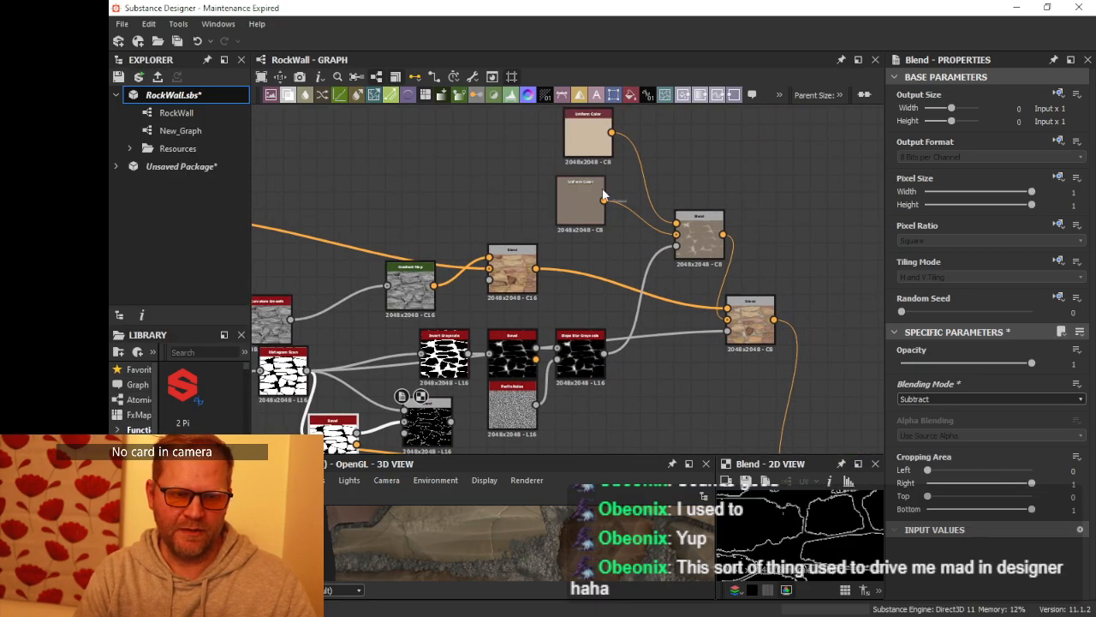
left_click_drag(693, 240, 676, 205)
left_click_drag(563, 194, 518, 159)
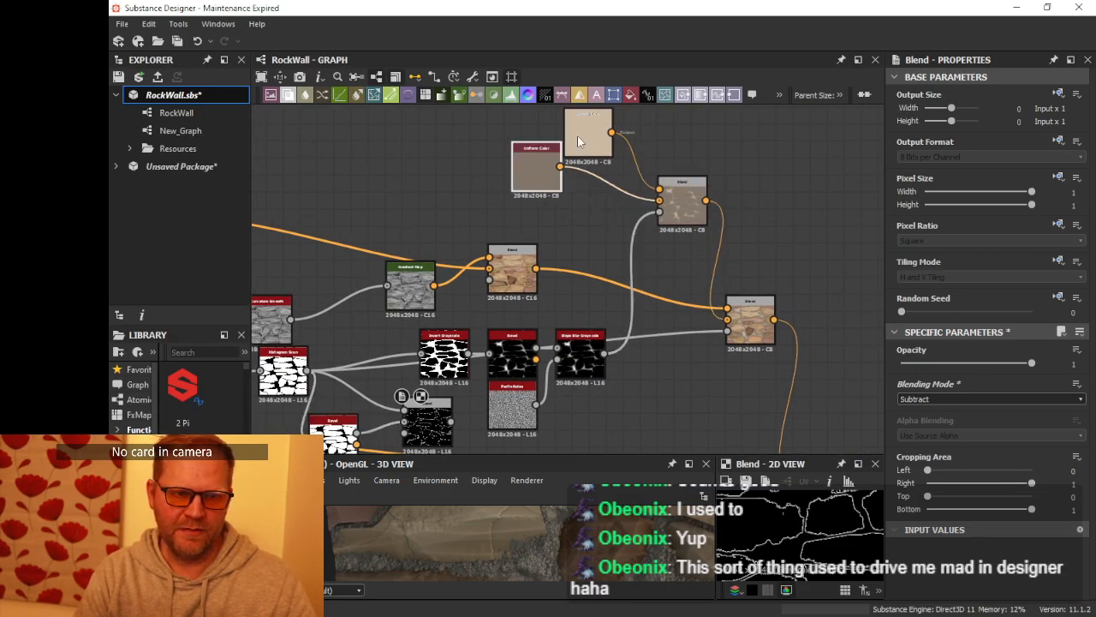
left_click_drag(590, 129, 532, 109)
middle_click_drag(644, 137, 582, 202)
Step: Duplicate the darker mortar Uniform Color, move the mortar Blend up and place the copy below it
left_click(468, 243)
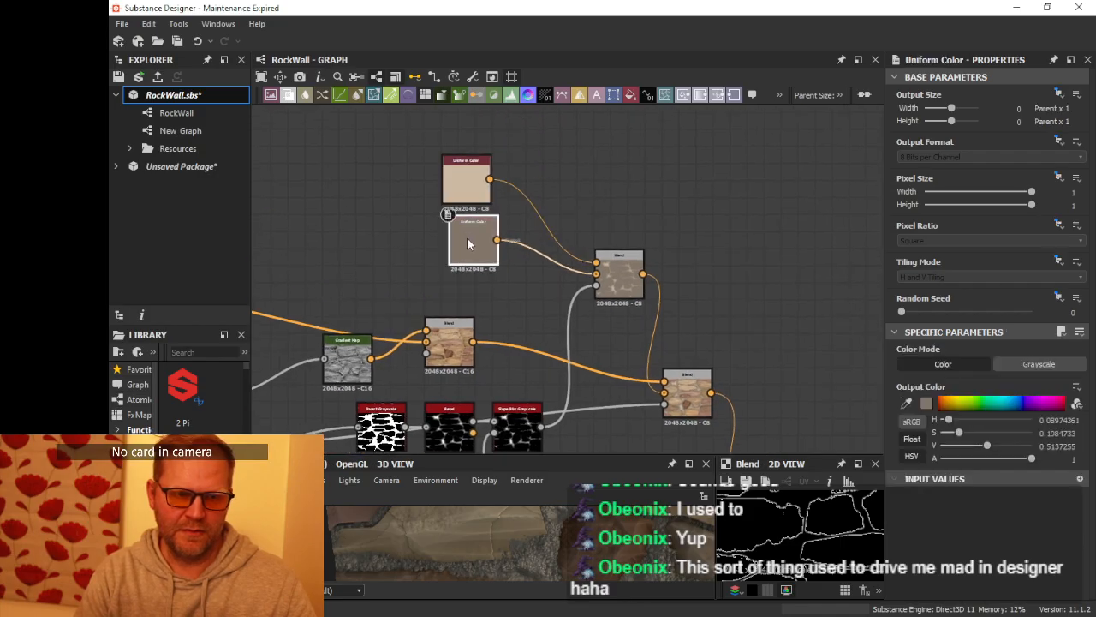
key("ctrl+v")
left_click_drag(553, 277, 724, 257)
left_click_drag(624, 277, 591, 208)
left_click_drag(733, 244, 571, 279)
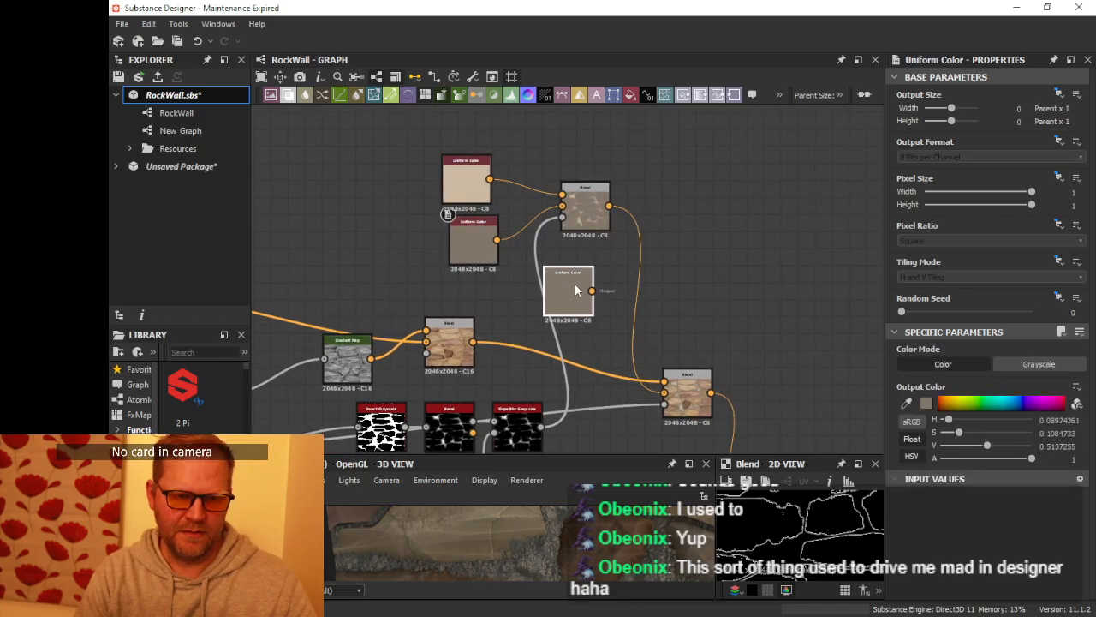
Step: Darken the copied Uniform Color by setting its colour value (V) to 0.31
scroll(599, 293, "up", 3)
left_click(573, 298)
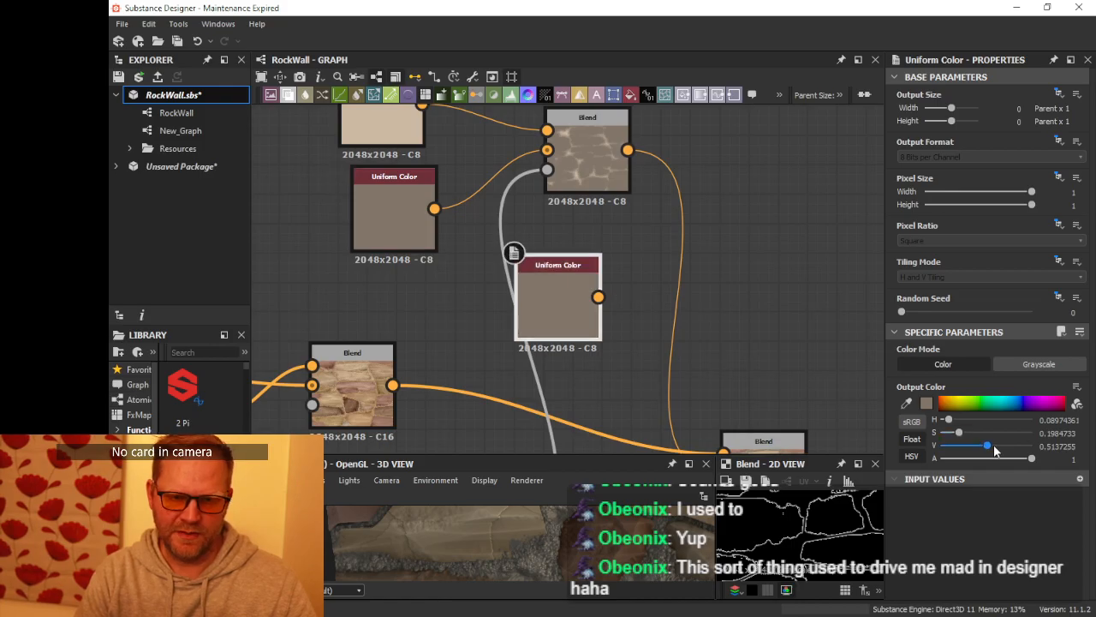
left_click_drag(994, 447, 970, 447)
double_click(568, 296)
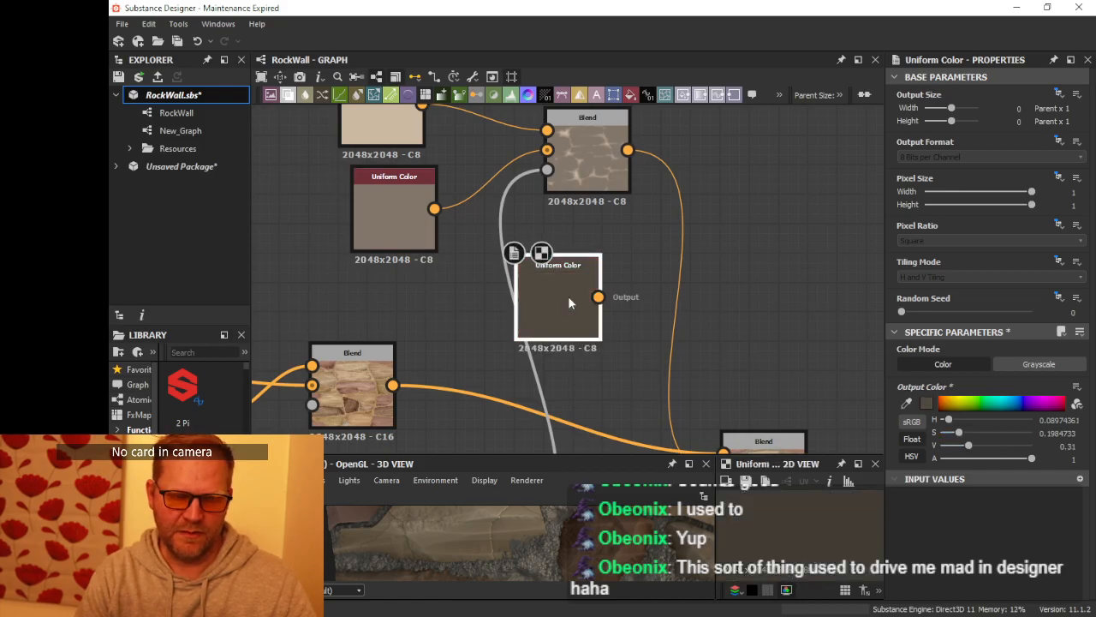
Step: Add a Blend node above the final colour Blend, using the mortar colour Blend as its background
scroll(635, 252, "down", 3)
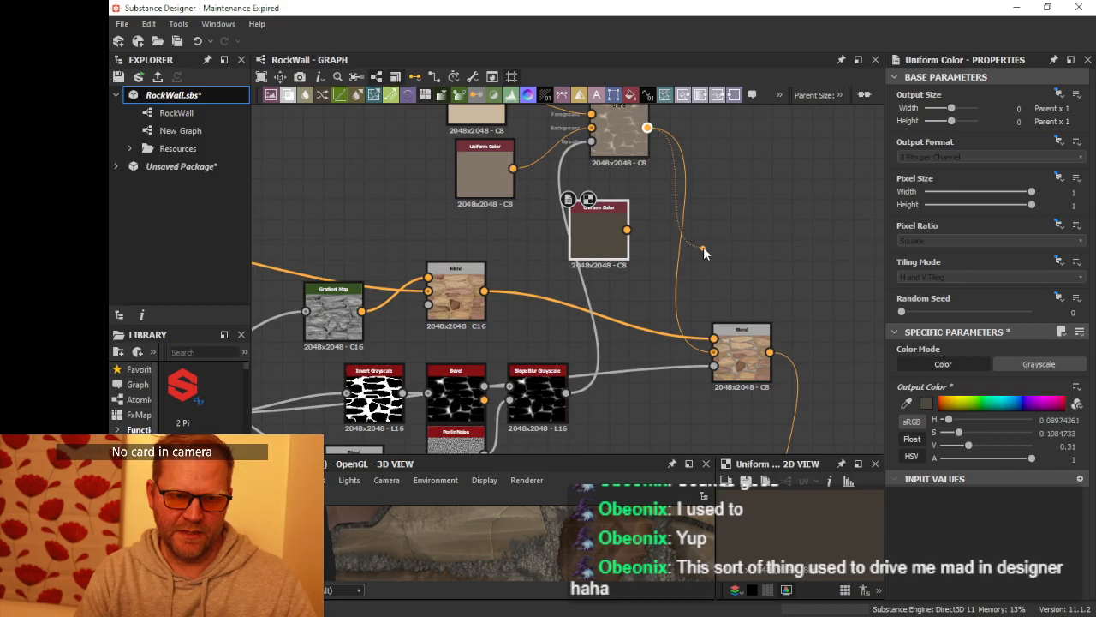
left_click_drag(704, 252, 704, 253)
type("blend")
key("Return")
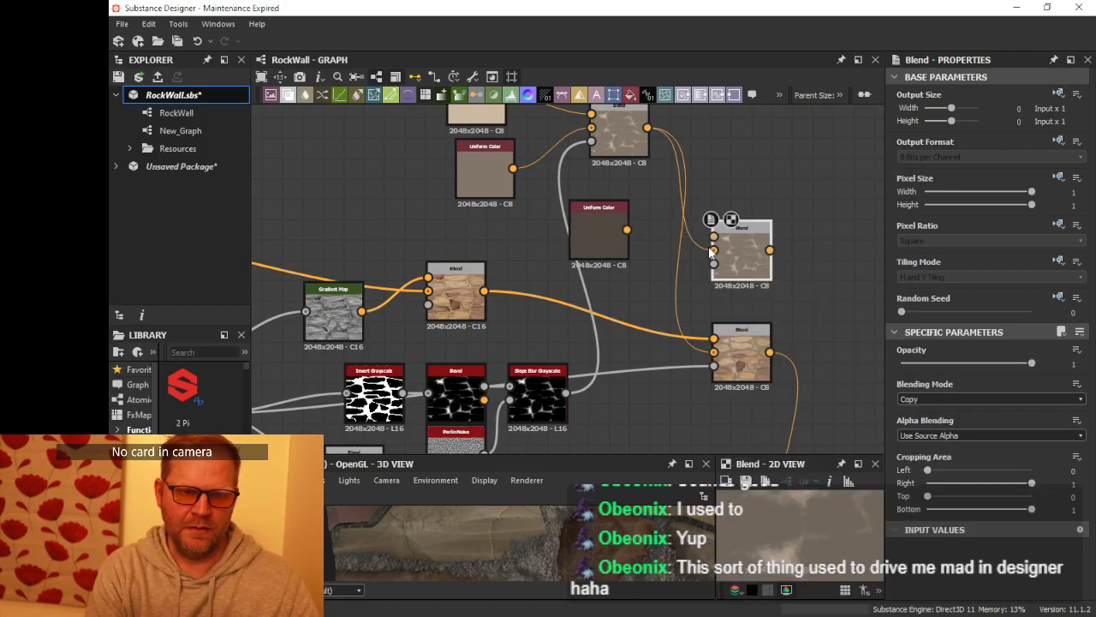
Step: Feed the dark colour and the subtracted outline mask into the new Blend, route it to the final Blend's background and check the wall
left_click_drag(628, 229, 707, 208)
scroll(459, 361, "down", 2)
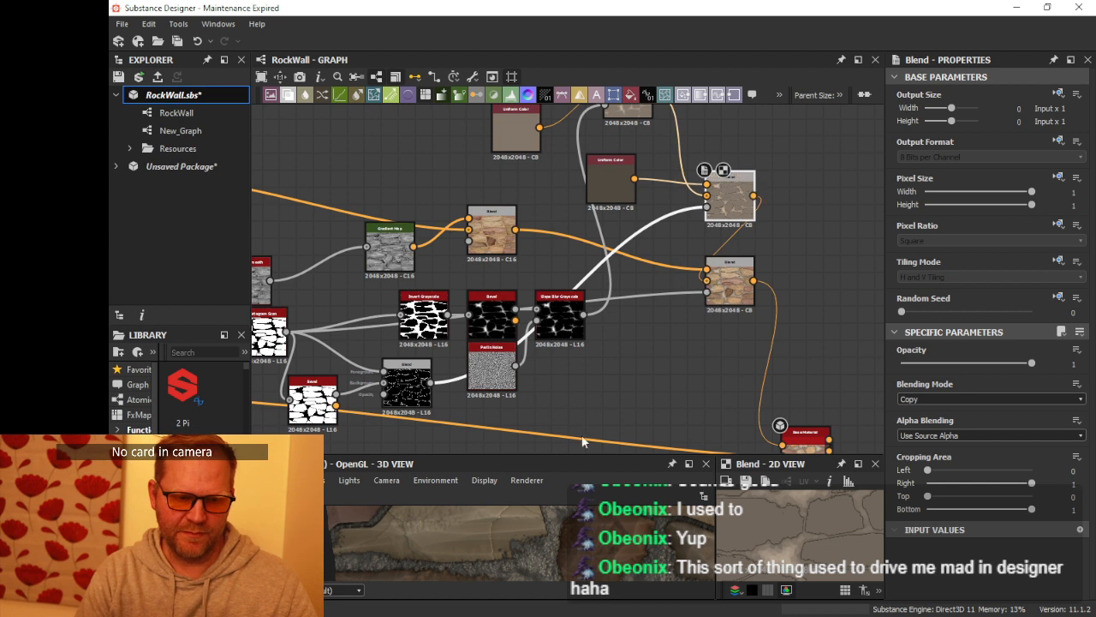
left_click_drag(582, 454, 582, 249)
scroll(592, 332, "up", 5)
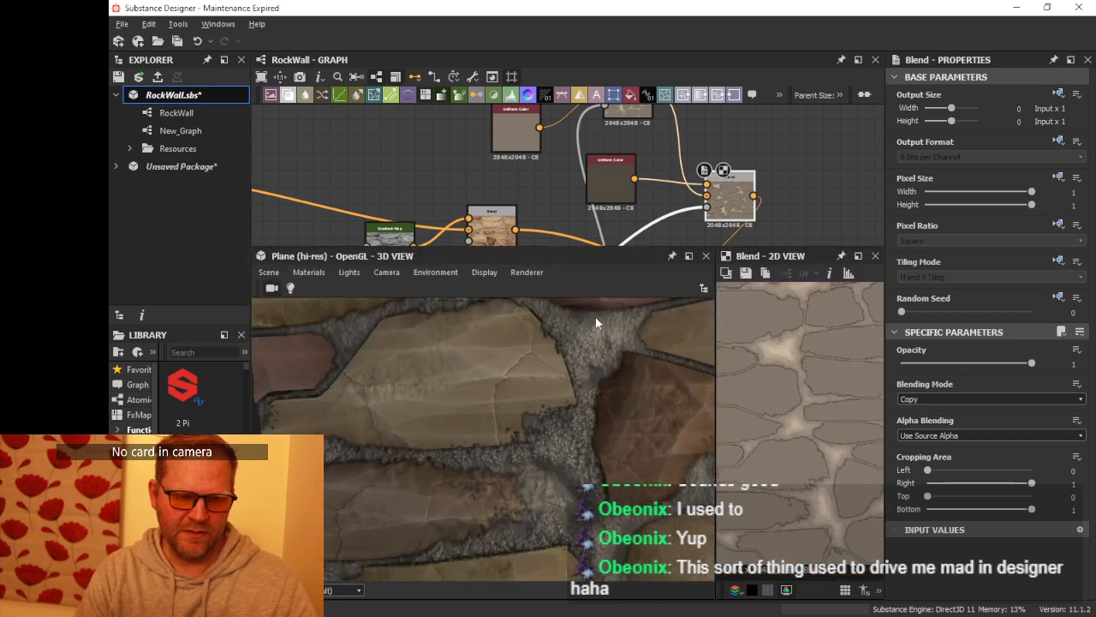
Step: Examine the darkened mortar edges around the stones on the 3D wall, close up, from afar and at an angle
mouse_move(606, 308)
left_mouse_down()
mouse_move(616, 316)
mouse_move(603, 317)
left_mouse_up()
left_click_drag(557, 377, 531, 391)
scroll(531, 390, "down", 5)
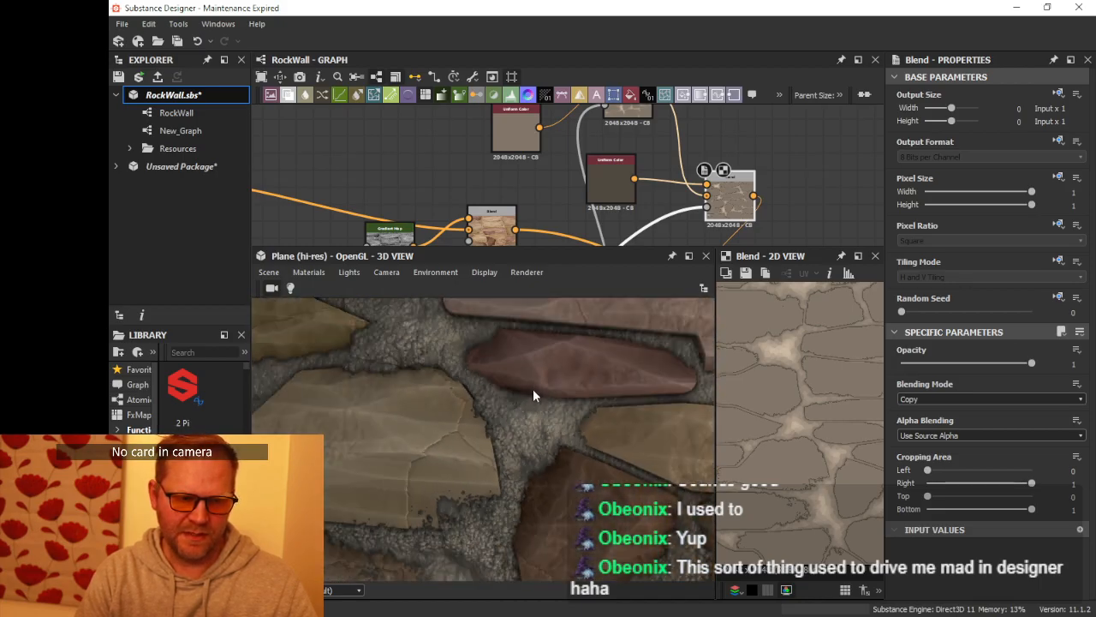
scroll(545, 389, "down", 4)
left_click_drag(538, 378, 538, 400)
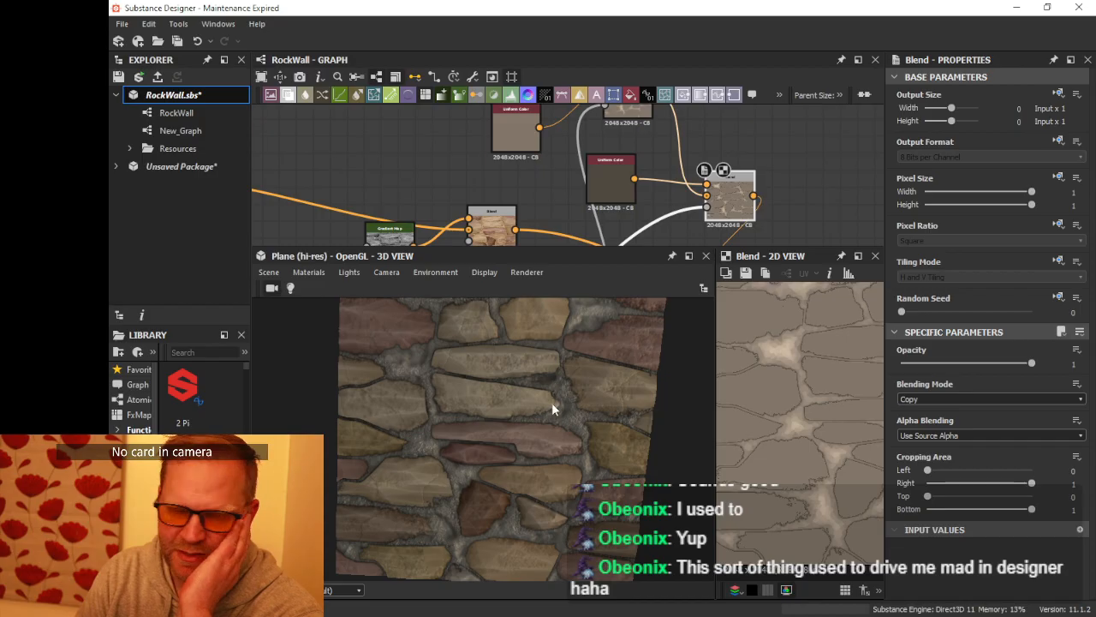
scroll(558, 409, "up", 4)
scroll(559, 409, "down", 2)
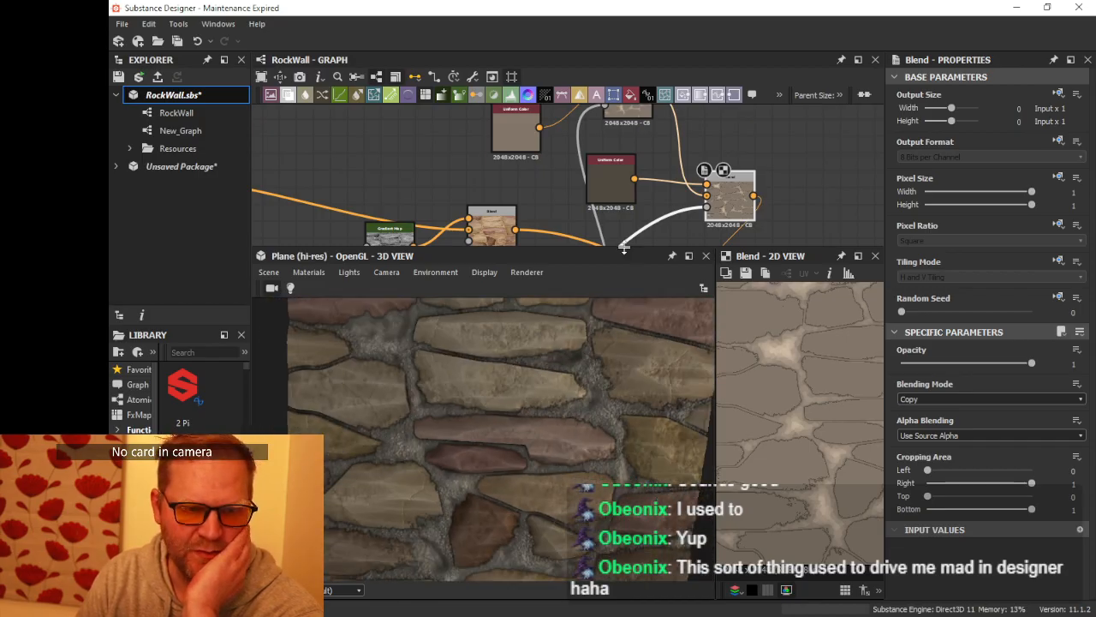
left_click_drag(622, 254, 463, 269)
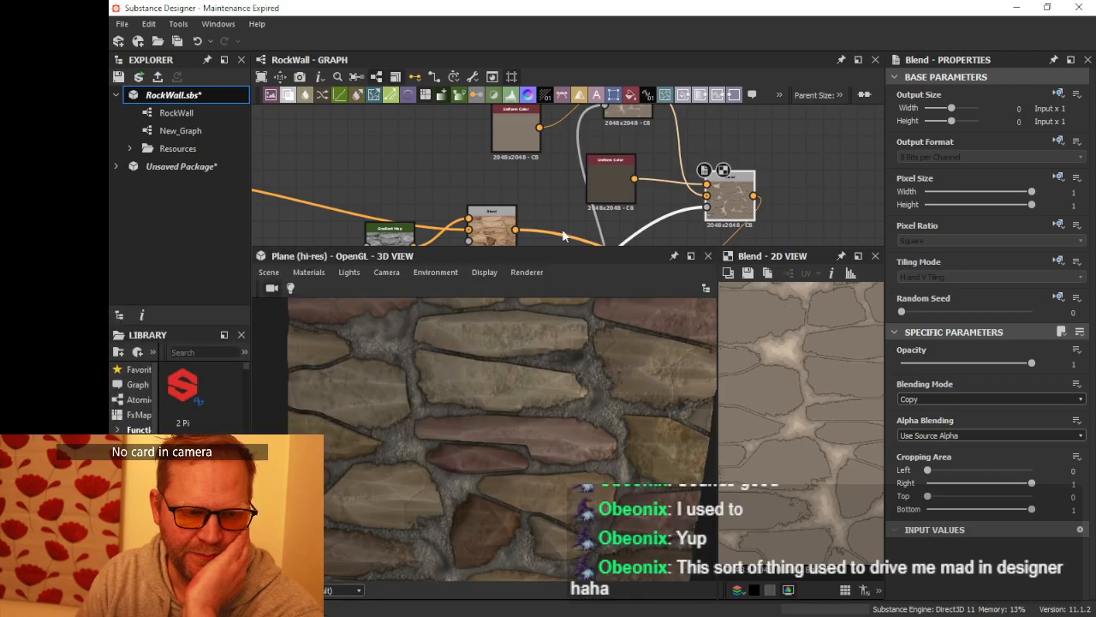
scroll(612, 184, "down", 3)
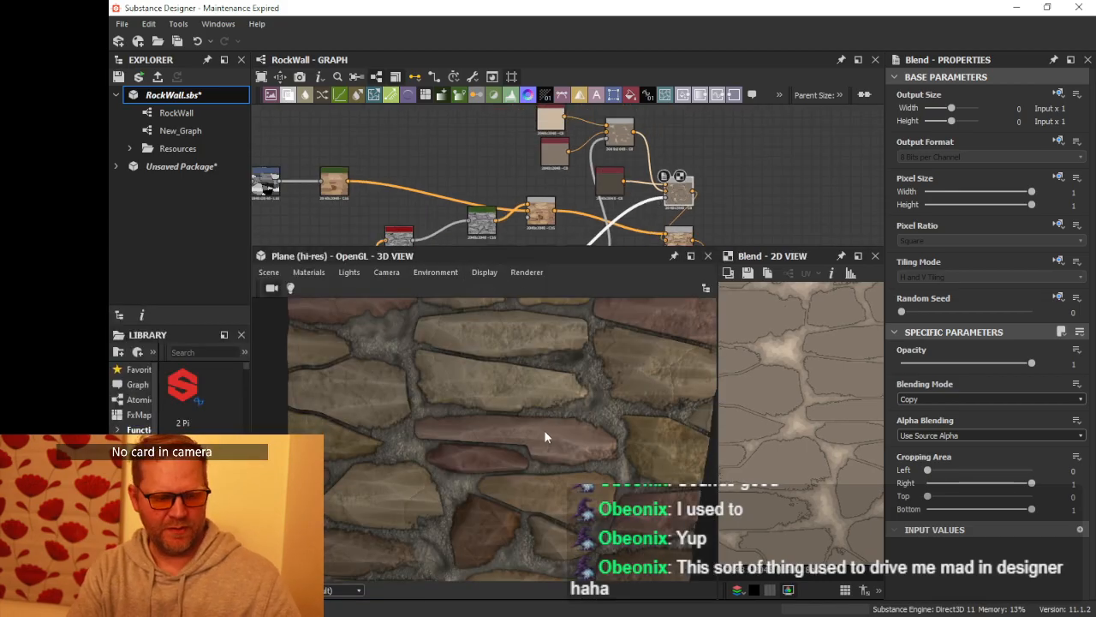
left_click_drag(545, 436, 548, 318)
Step: Set the Normal node's intensity to 50 and check the relief of the stones and mortar on the wall
middle_click_drag(594, 178, 858, 87)
middle_click_drag(652, 228, 678, 169)
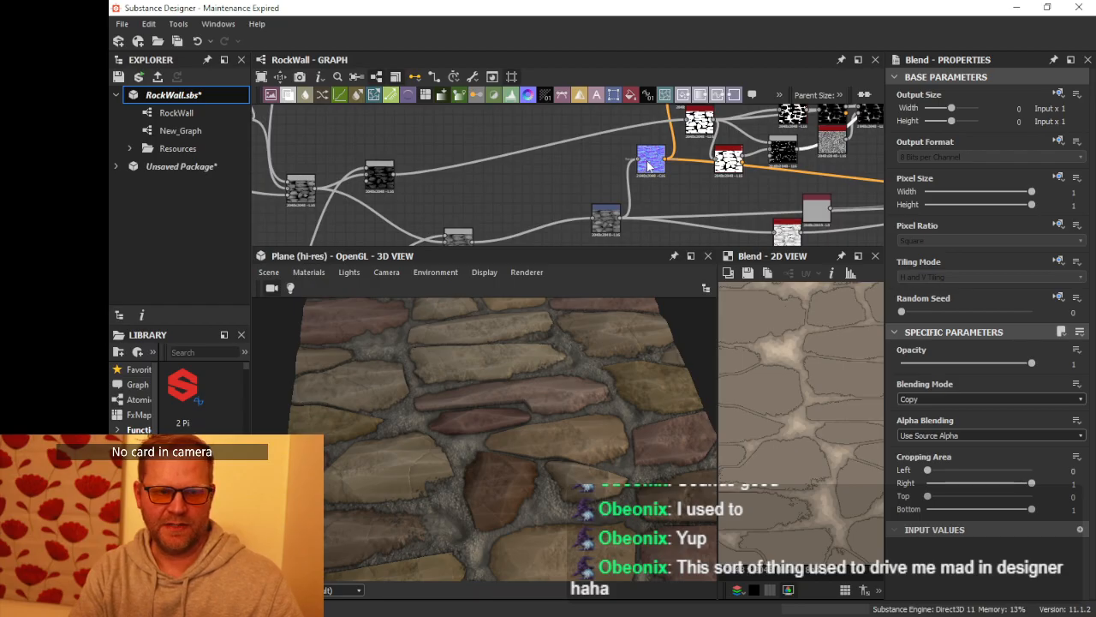
left_click(650, 163)
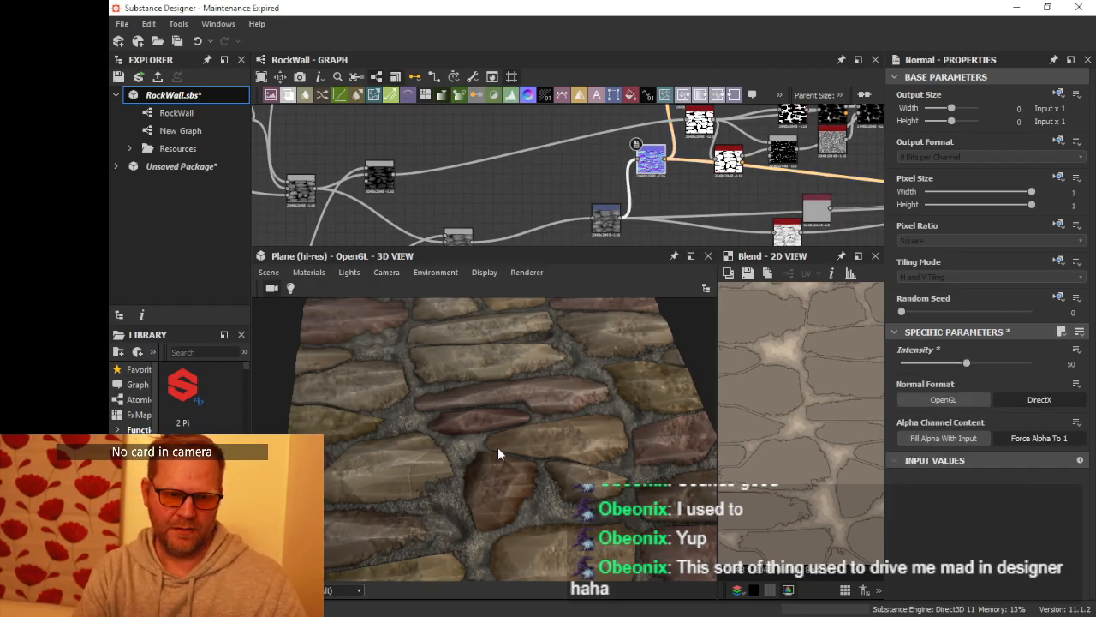
scroll(498, 447, "up", 4)
left_click_drag(592, 408, 491, 435, "alt")
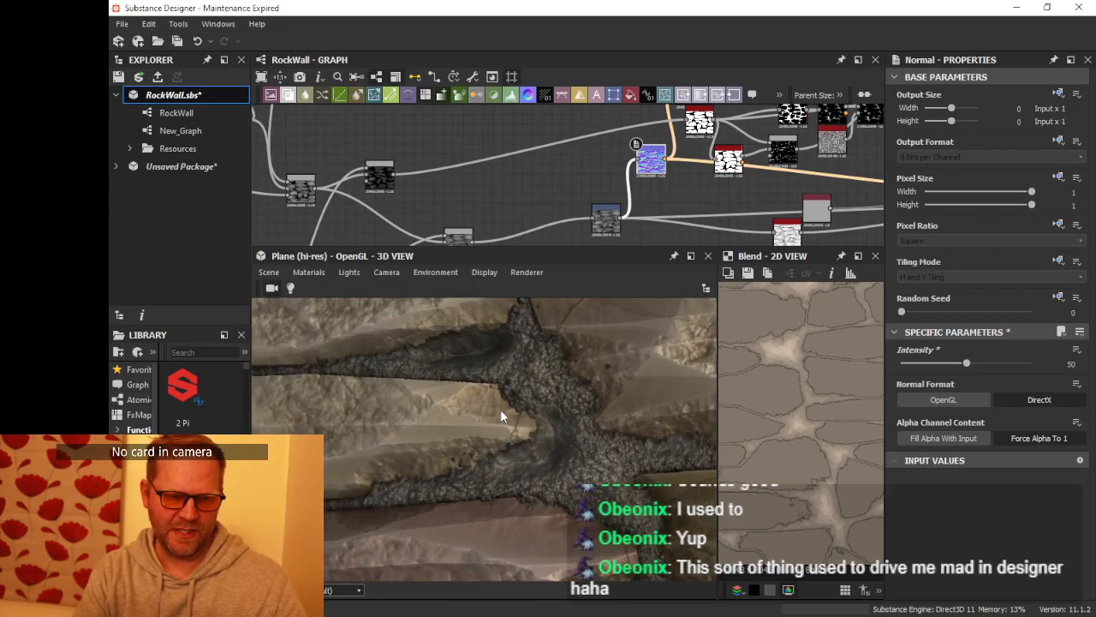
scroll(529, 414, "down", 10)
left_click_drag(543, 384, 539, 435, "alt")
scroll(535, 425, "up", 5)
middle_click_drag(722, 162, 592, 191)
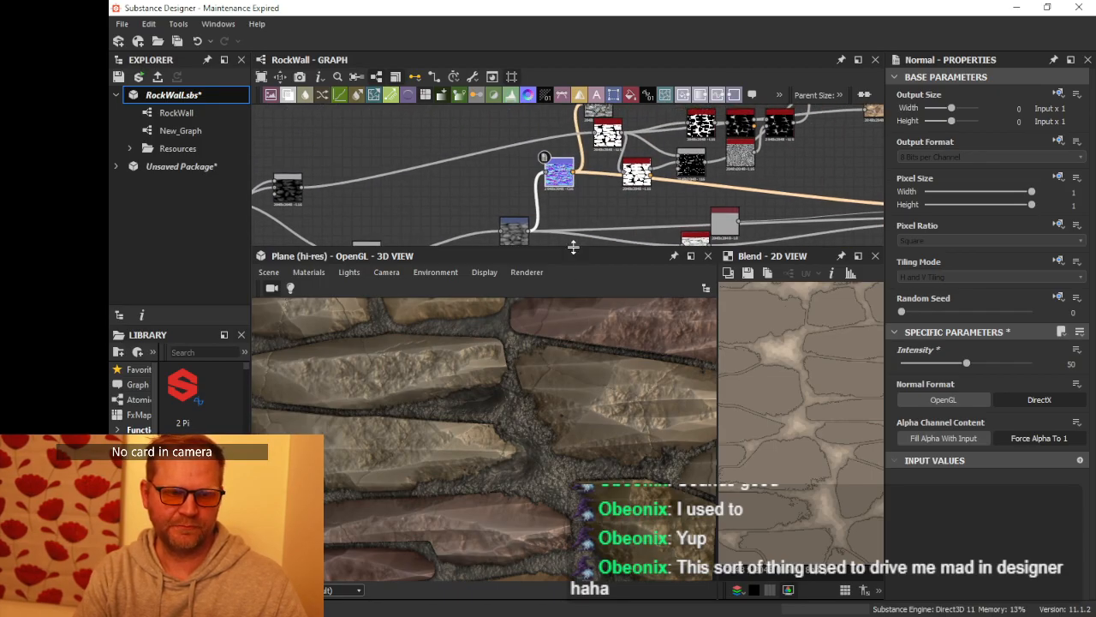
Step: Enlarge the graph area, move the Normal node lower and add a Blend with the subtracted outline mask as its background
left_click_drag(572, 256, 586, 323)
scroll(660, 278, "up", 3)
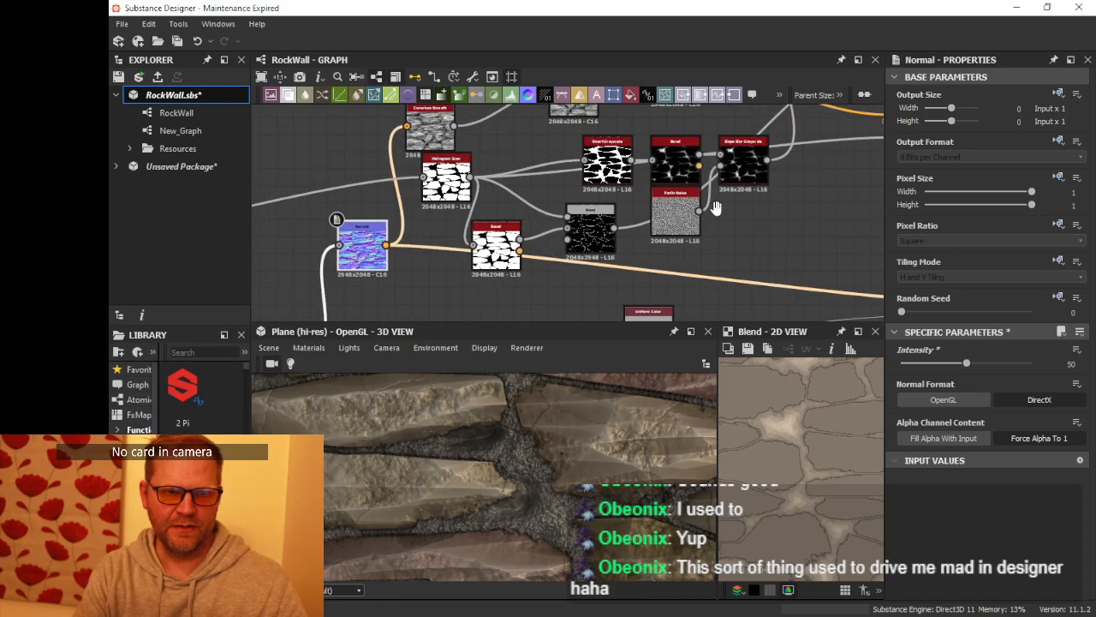
left_click_drag(386, 238, 377, 309)
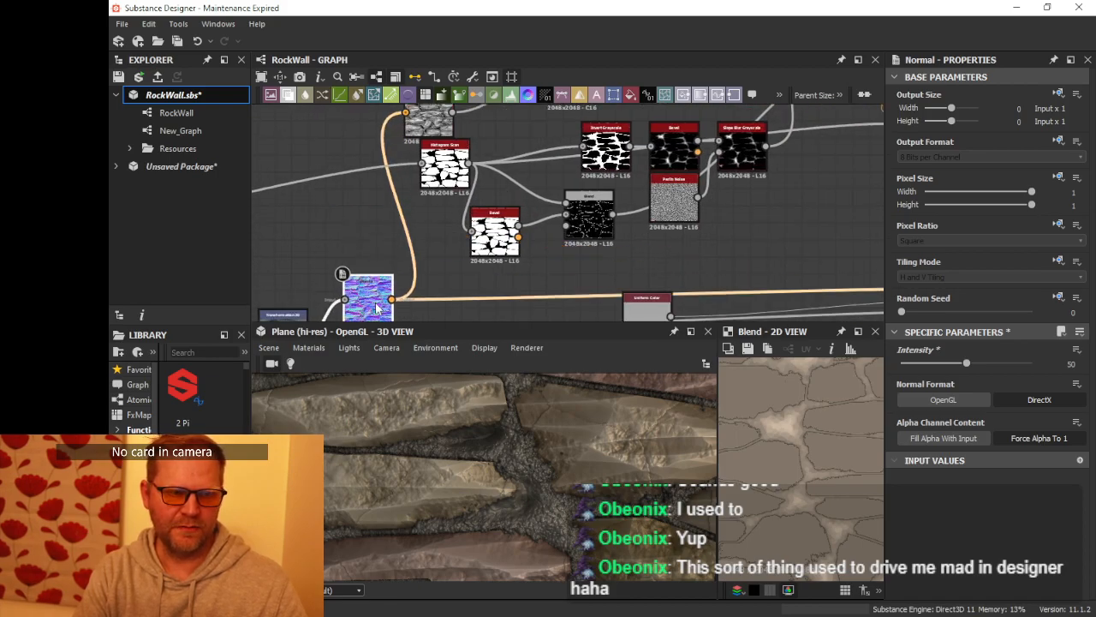
scroll(588, 232, "up", 2)
left_click(590, 218)
left_click_drag(624, 206, 709, 283)
type("blend")
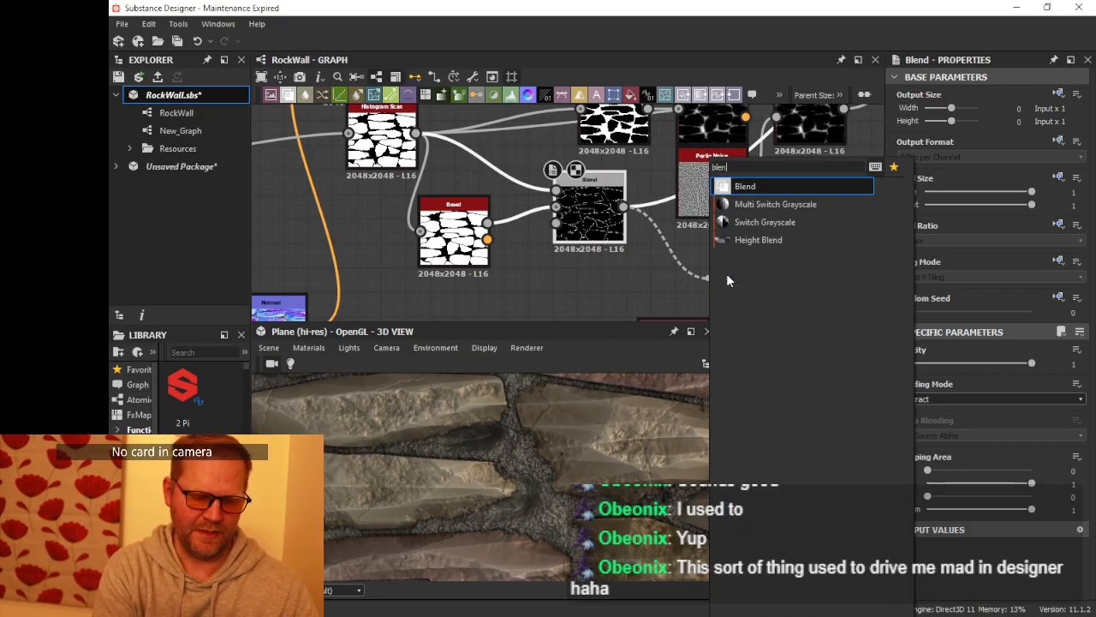
key("Return")
middle_click_drag(673, 265, 710, 225)
Step: Add a BnW Spots 1 noise node and connect it to the new Blend's foreground
left_click(562, 247)
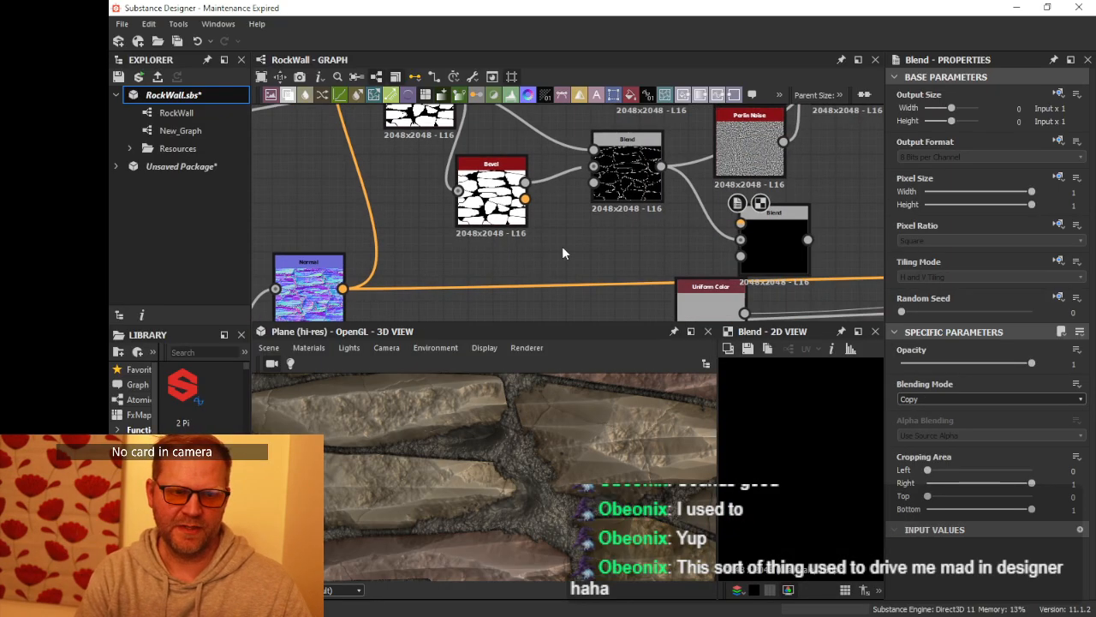
key("space")
type("noise")
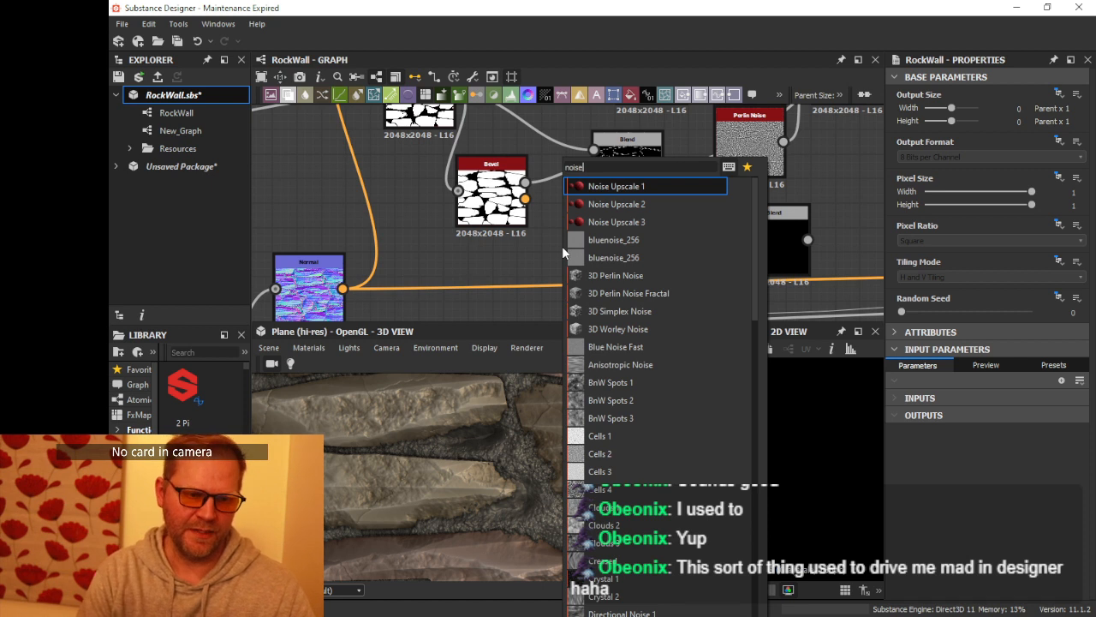
left_click(606, 382)
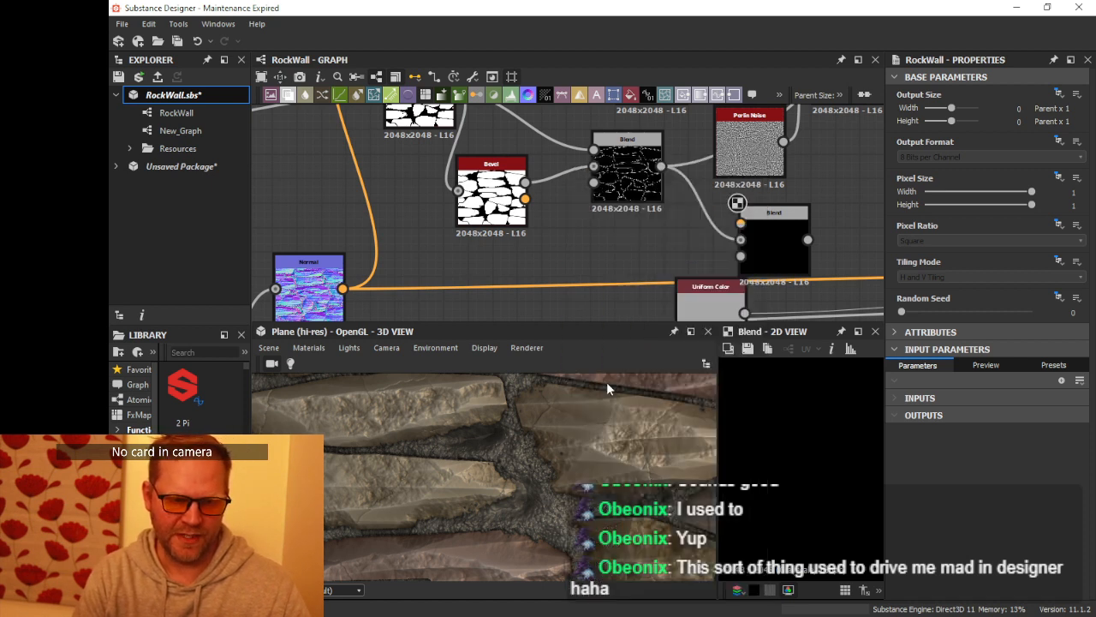
left_click_drag(587, 240, 741, 223)
Step: Set the new Blend's blending mode to Multiply and preview the broken-up outline mask
left_click(774, 249)
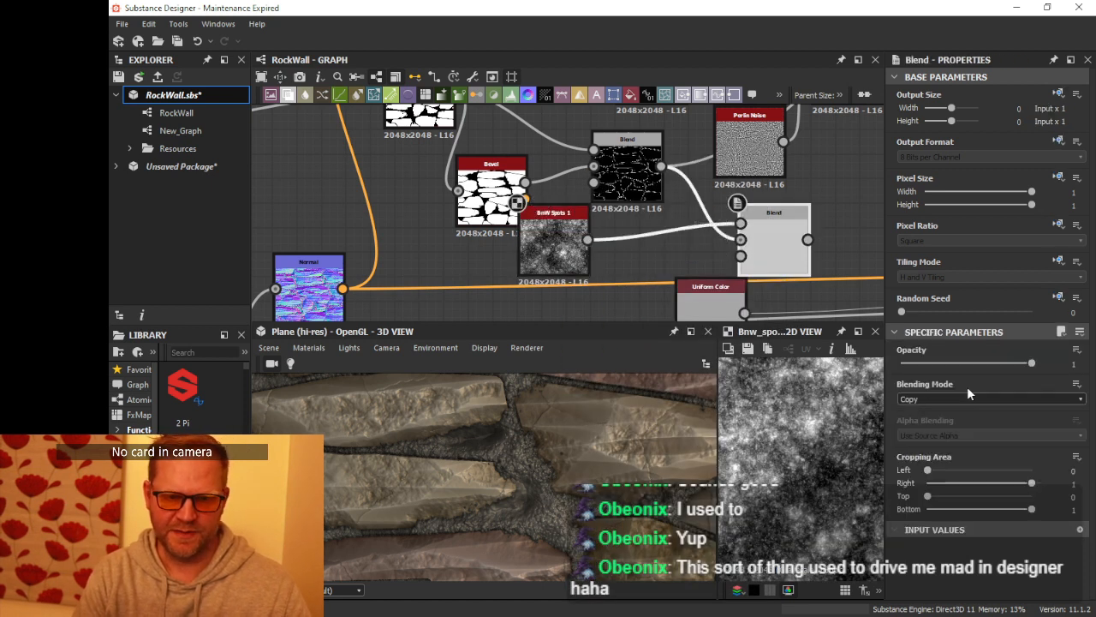
left_click(935, 399)
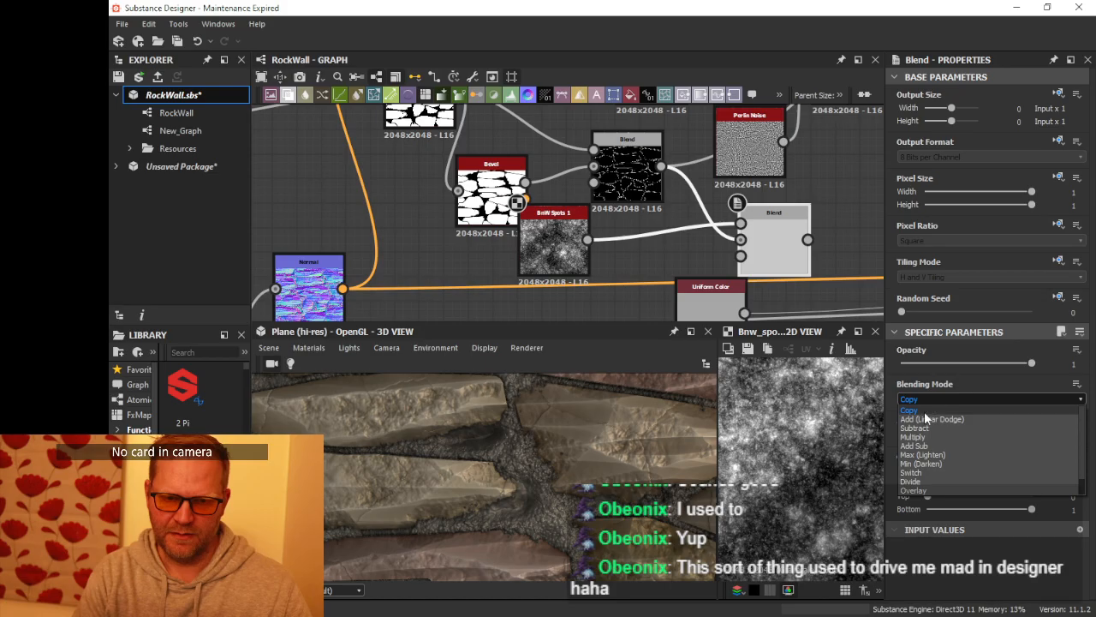
left_click(928, 438)
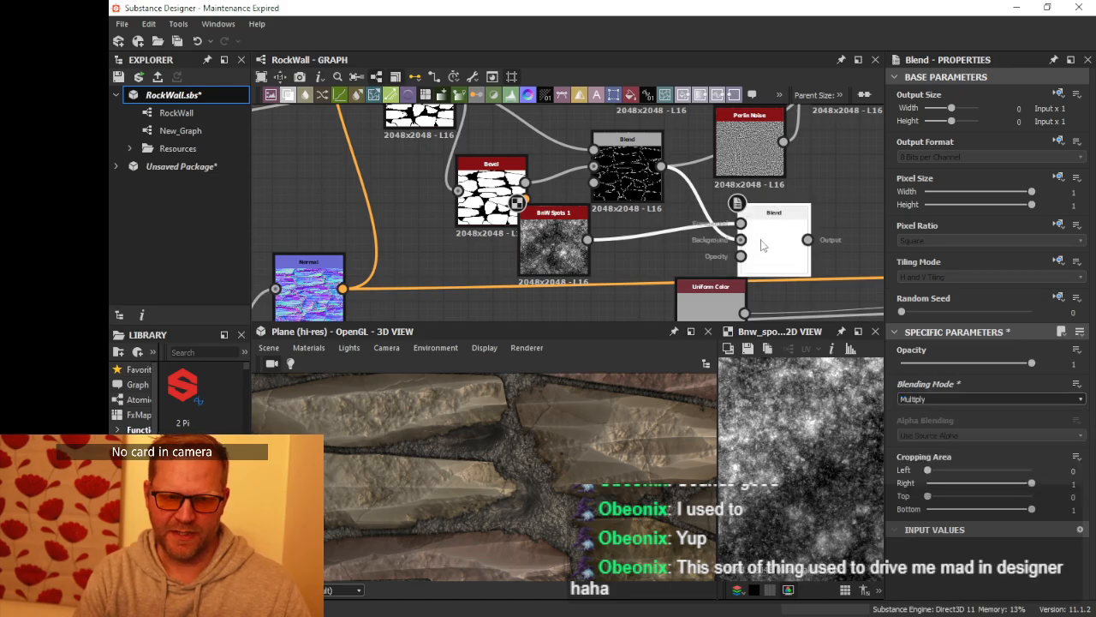
double_click(770, 246)
Step: Feed the multiplied outline mask into the opacity of the dark colour Blend and check the wall
scroll(772, 238, "down", 5)
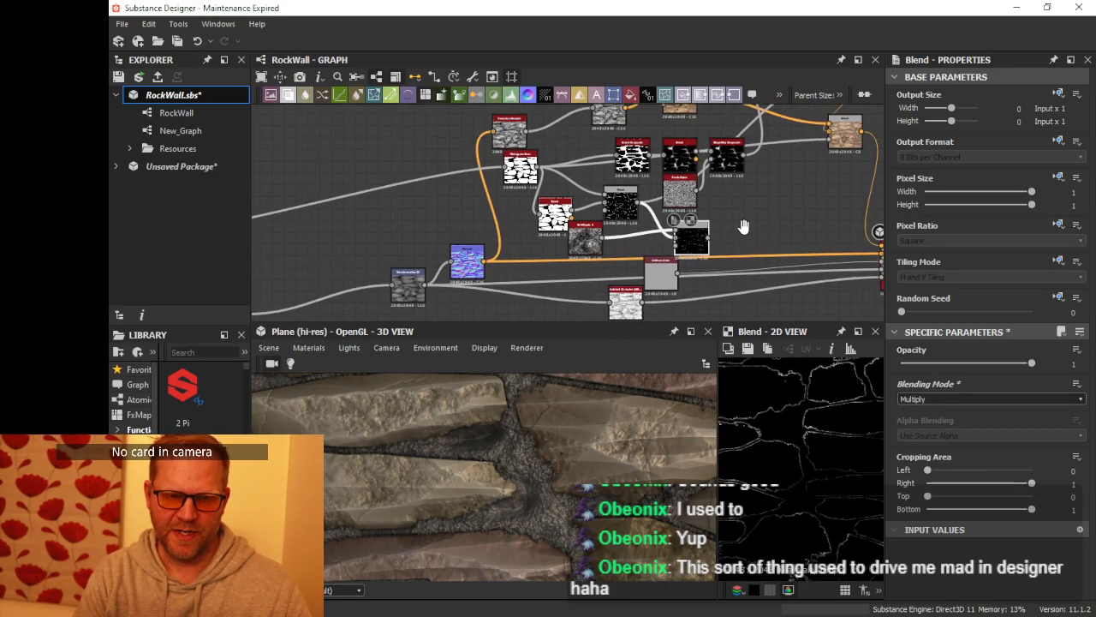
scroll(685, 265, "down", 2)
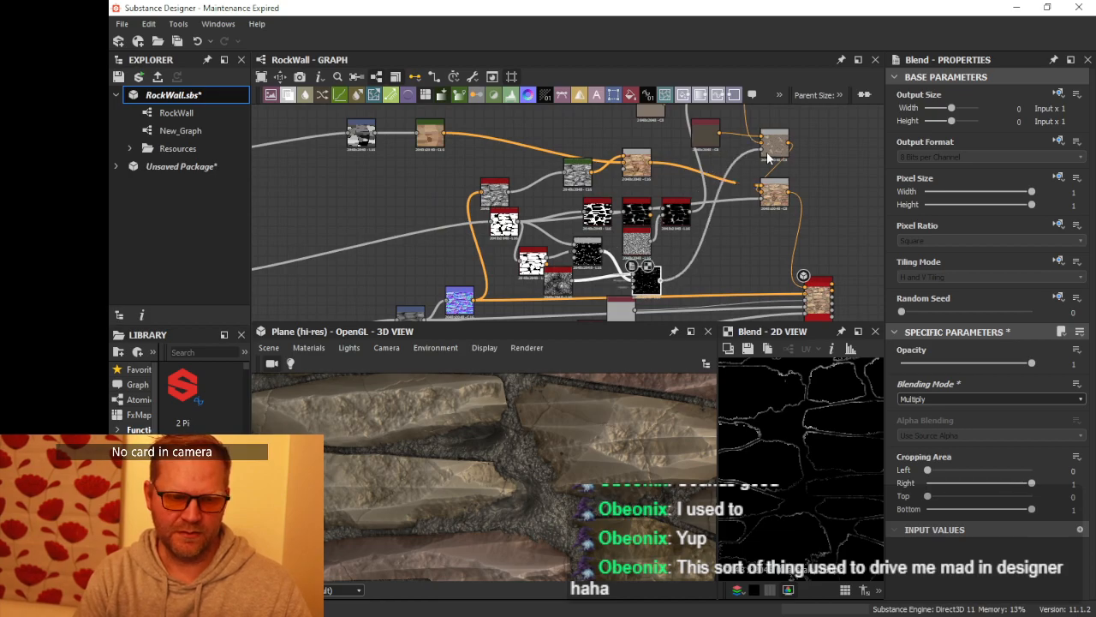
scroll(561, 440, "down", 5)
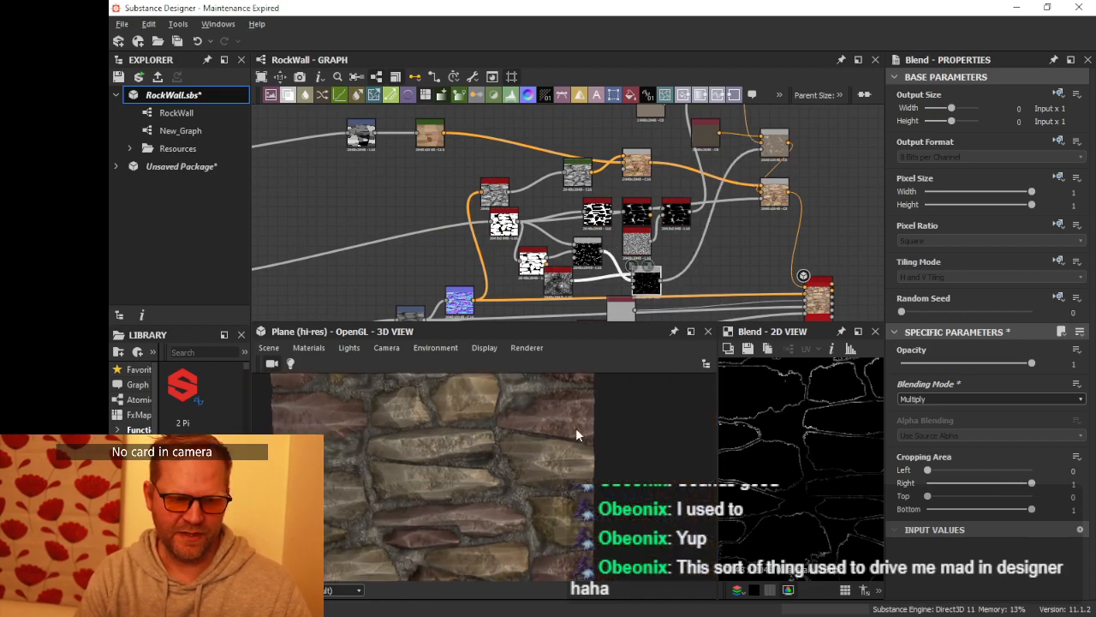
scroll(543, 444, "up", 5)
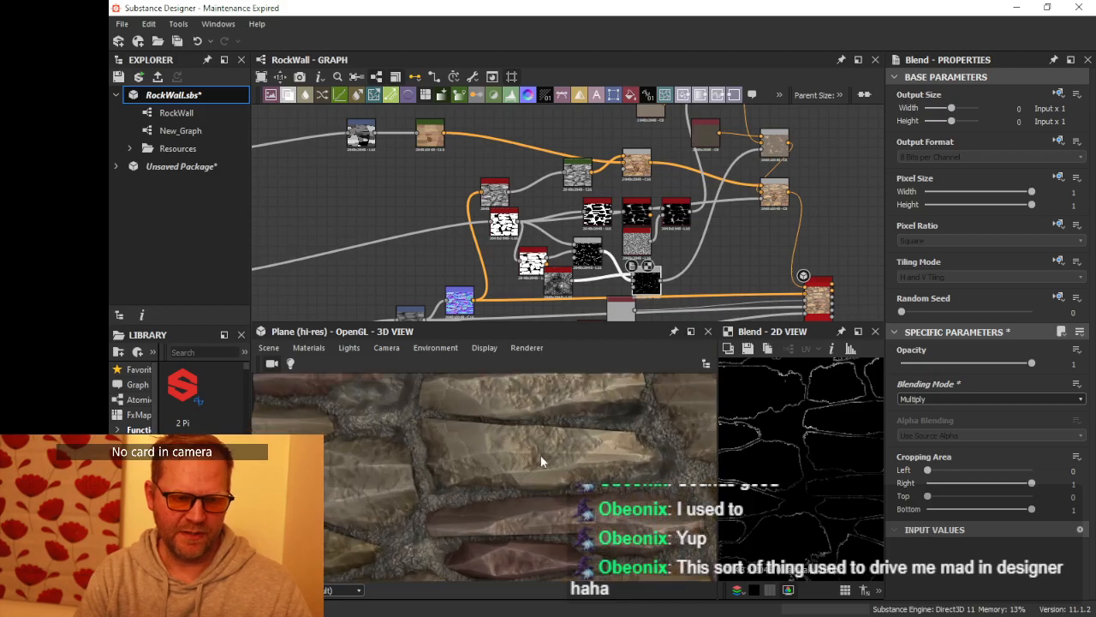
scroll(531, 463, "up", 3)
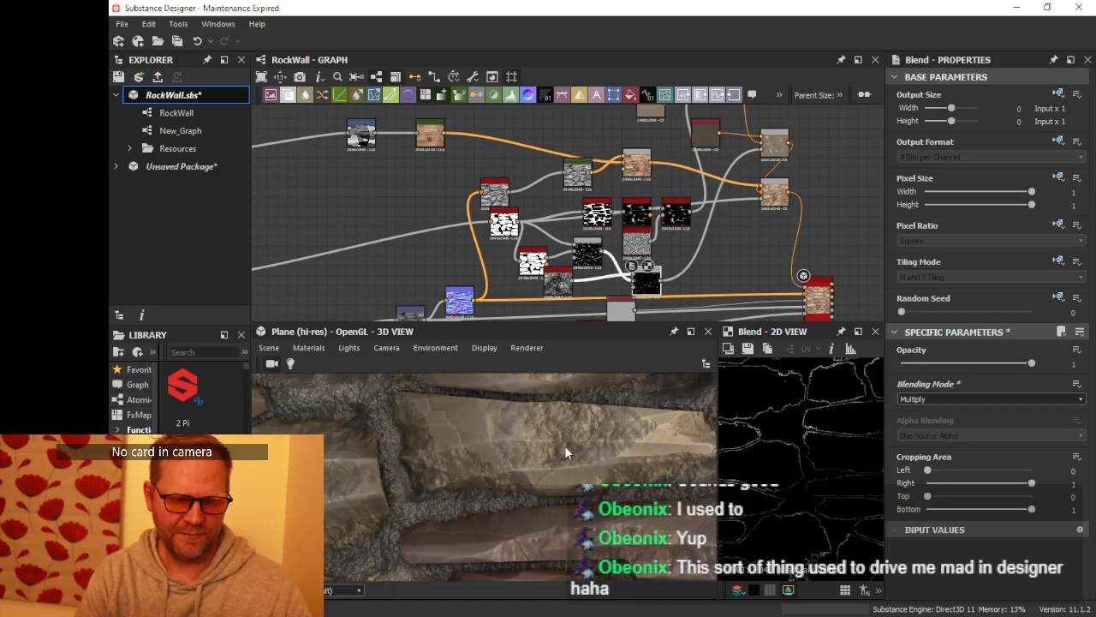
Step: Look through the earlier height nodes of the graph to locate the Tile Generator with the horizontal streak pattern
scroll(565, 447, "down", 3)
middle_click_drag(433, 244, 1041, 339)
scroll(642, 233, "down", 2)
middle_click_drag(621, 216, 753, 394)
middle_click_drag(552, 195, 700, 323)
scroll(606, 211, "up", 2)
middle_click_drag(656, 246, 543, 194)
scroll(597, 227, "up", 2)
scroll(598, 231, "up", 1)
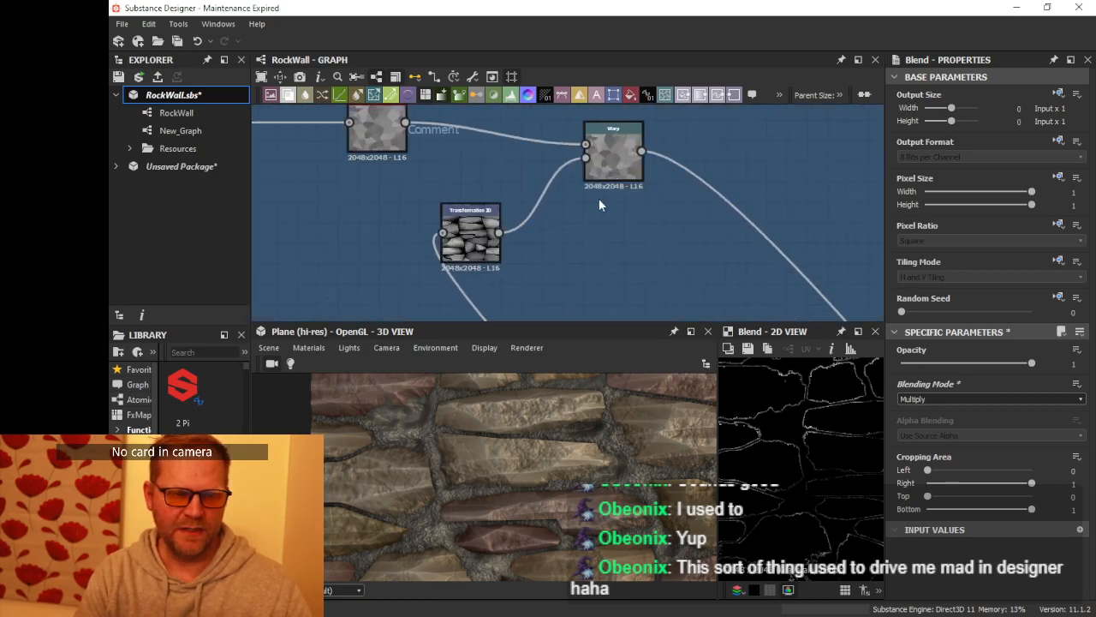
middle_click_drag(511, 227, 502, 133)
scroll(519, 239, "down", 4)
middle_click_drag(613, 274, 611, 147)
middle_click_drag(626, 192, 576, 213)
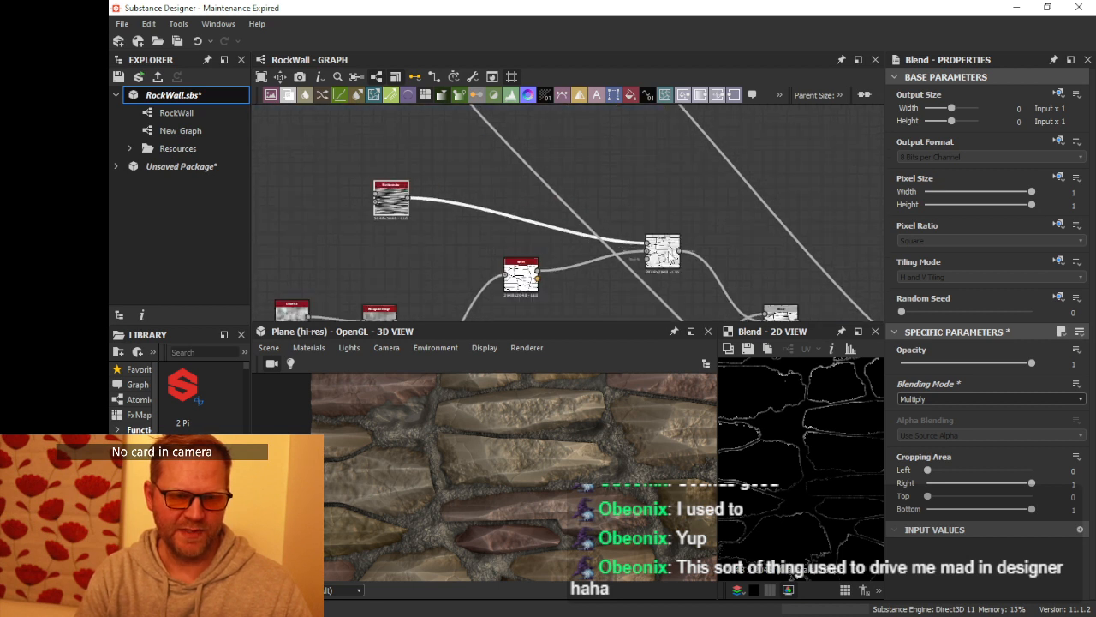
scroll(505, 219, "up", 2)
middle_click_drag(501, 218, 676, 215)
scroll(552, 208, "up", 2)
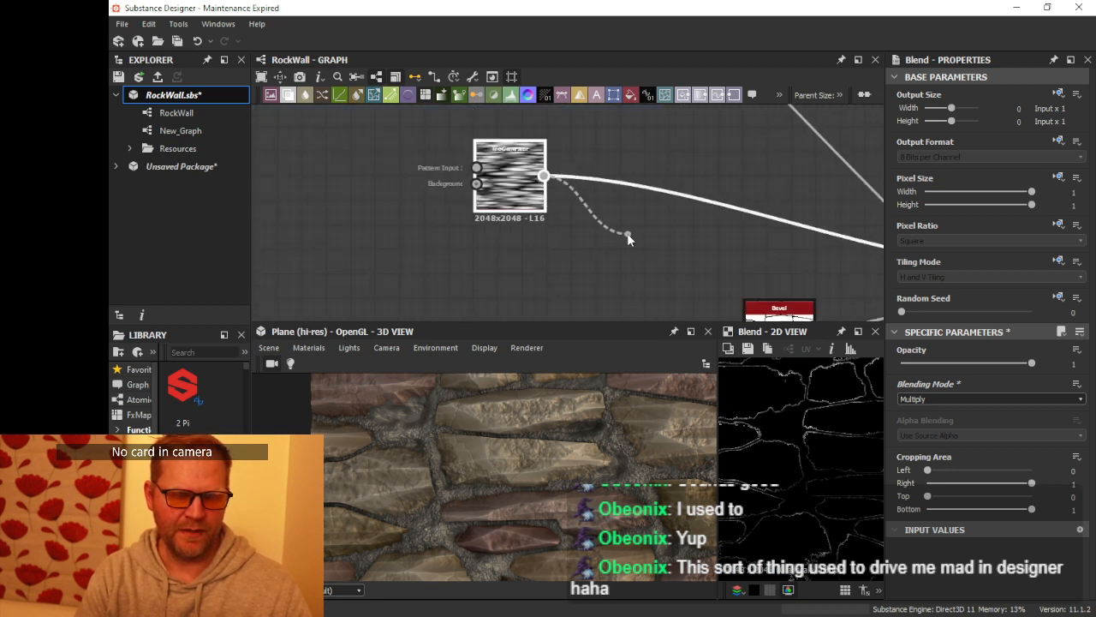
left_click_drag(627, 233, 616, 224)
type("slope")
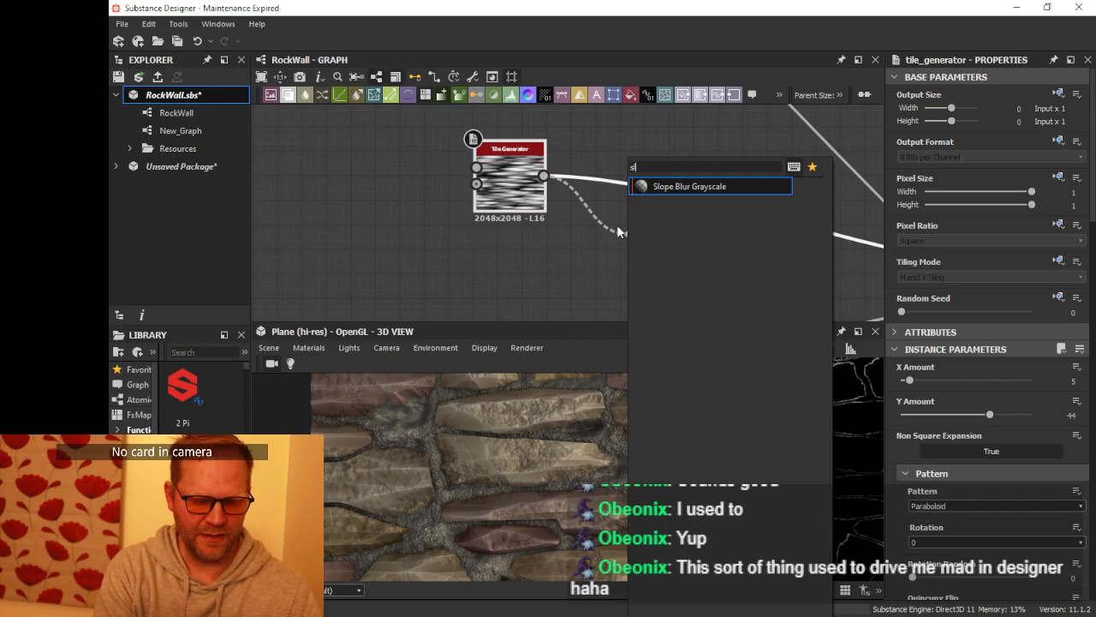
left_click(700, 194)
middle_click_drag(677, 204, 656, 163)
middle_click_drag(543, 205, 579, 216)
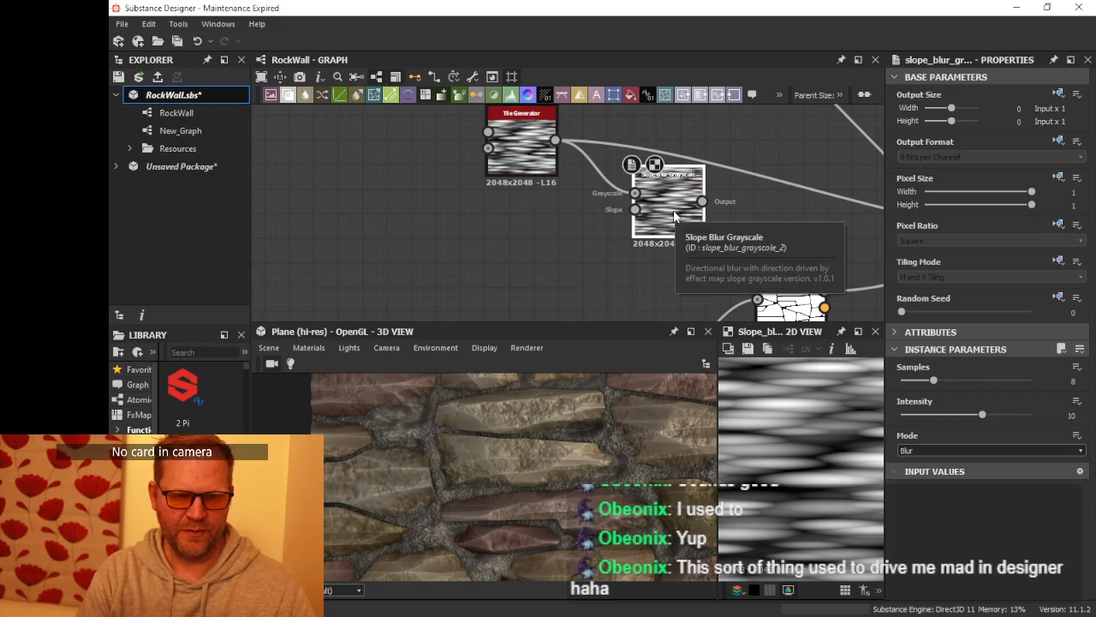
key("Delete")
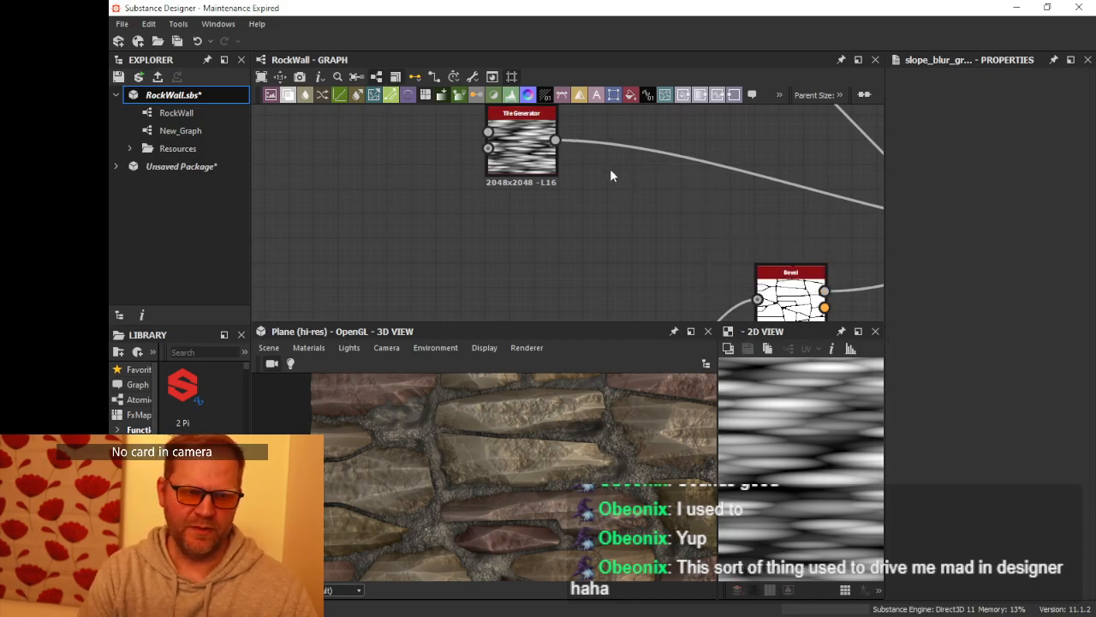
Step: Add a Warp node fed by the Tile Generator's output
left_click_drag(636, 203, 636, 203)
type("warp")
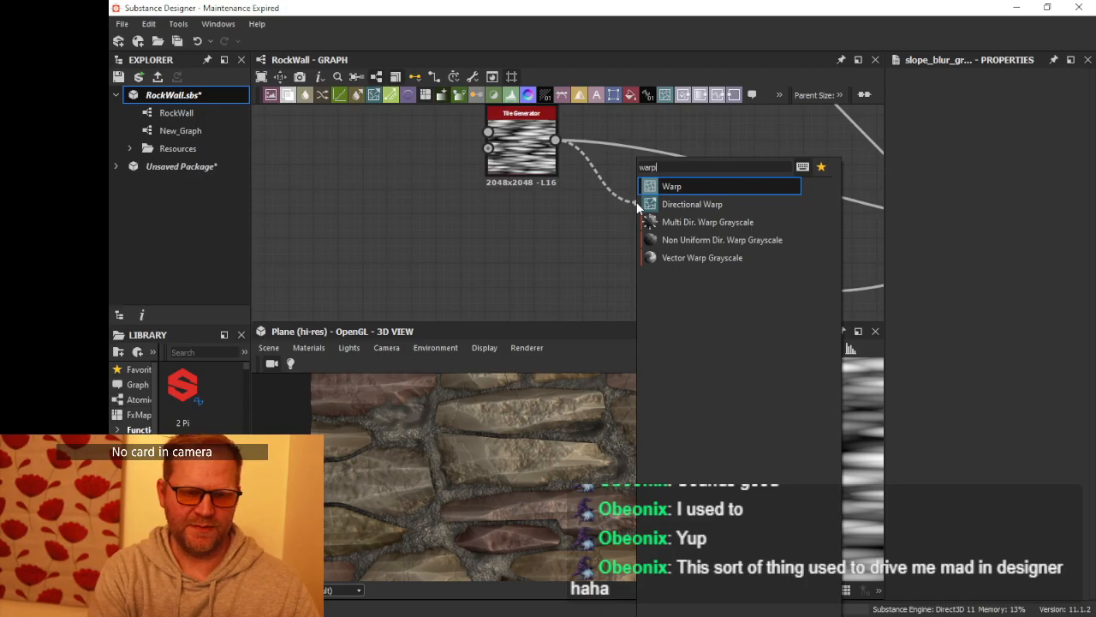
key("Return")
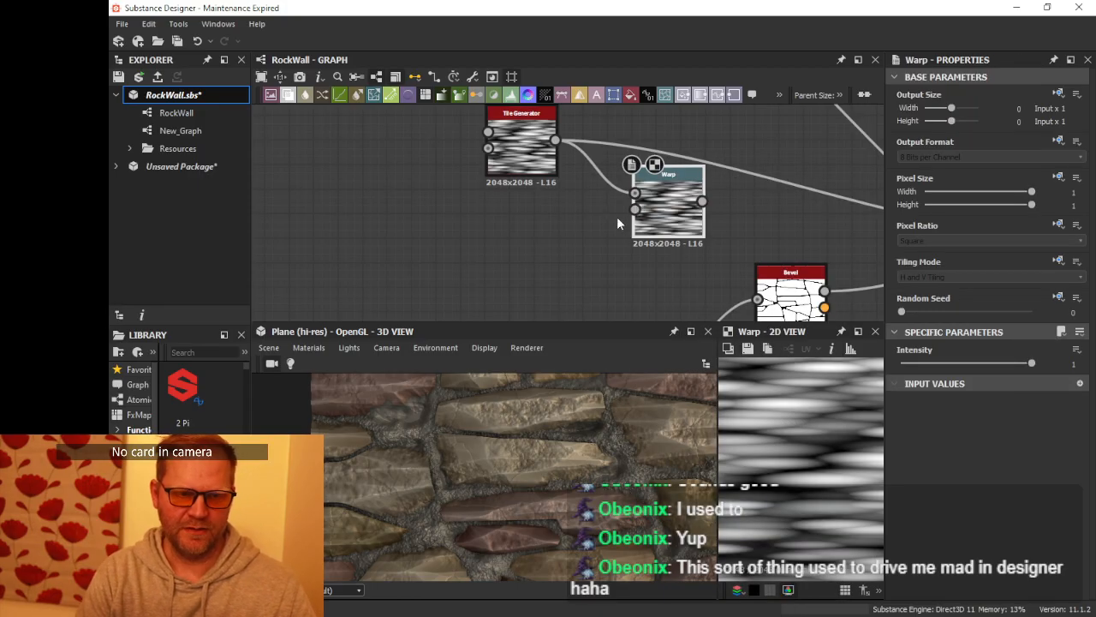
Step: Add a Dirt 1 noise node beneath the Tile Generator
middle_click_drag(602, 211, 614, 199)
key("space")
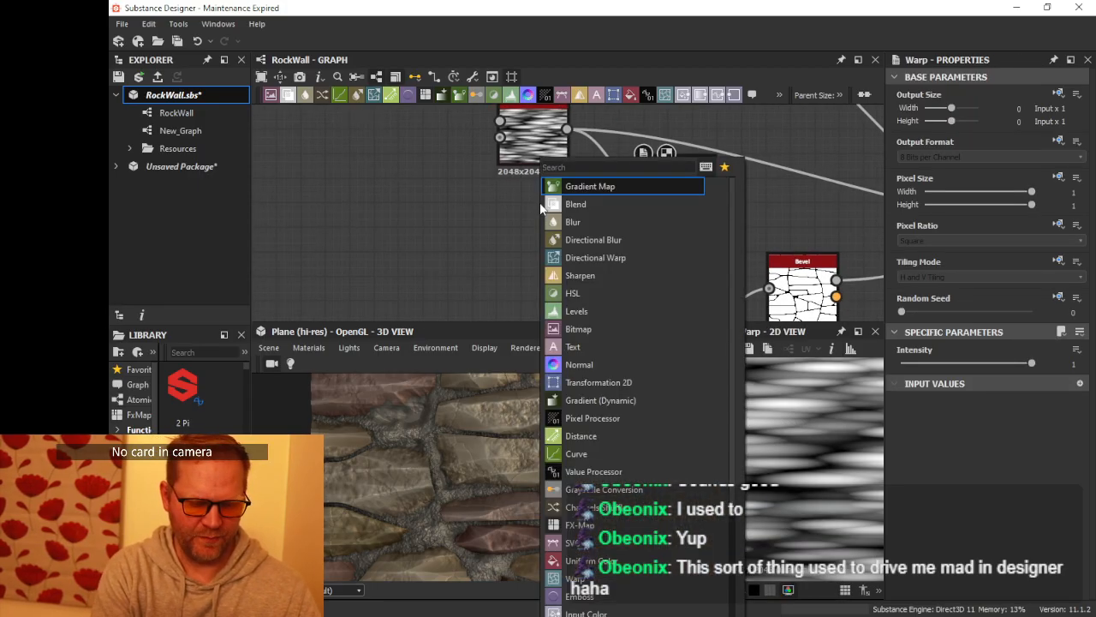
type("nlo")
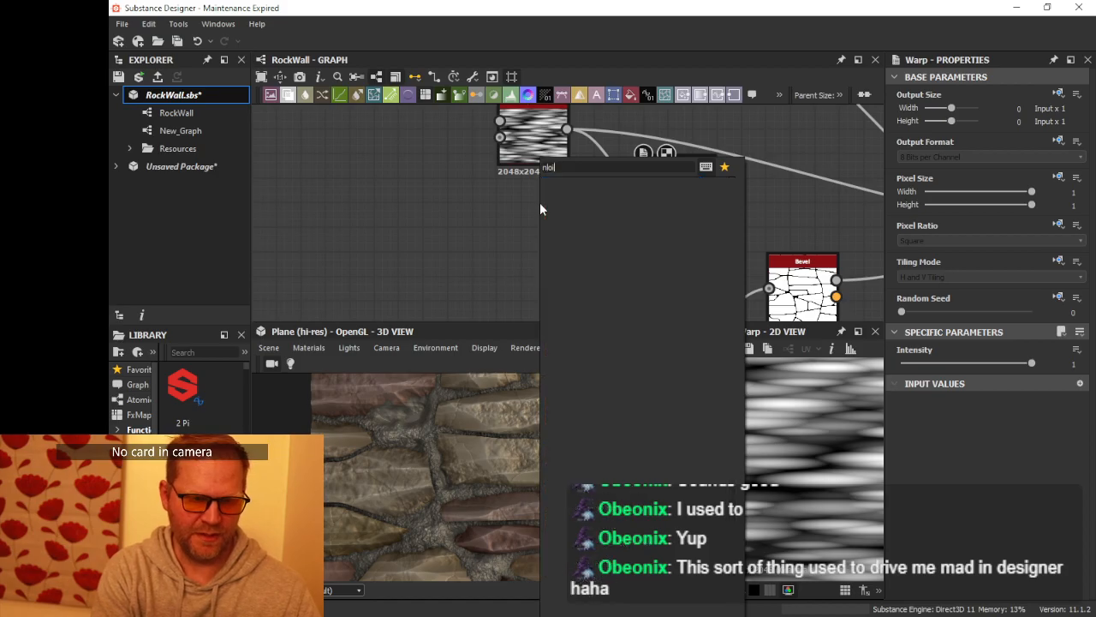
type("oise")
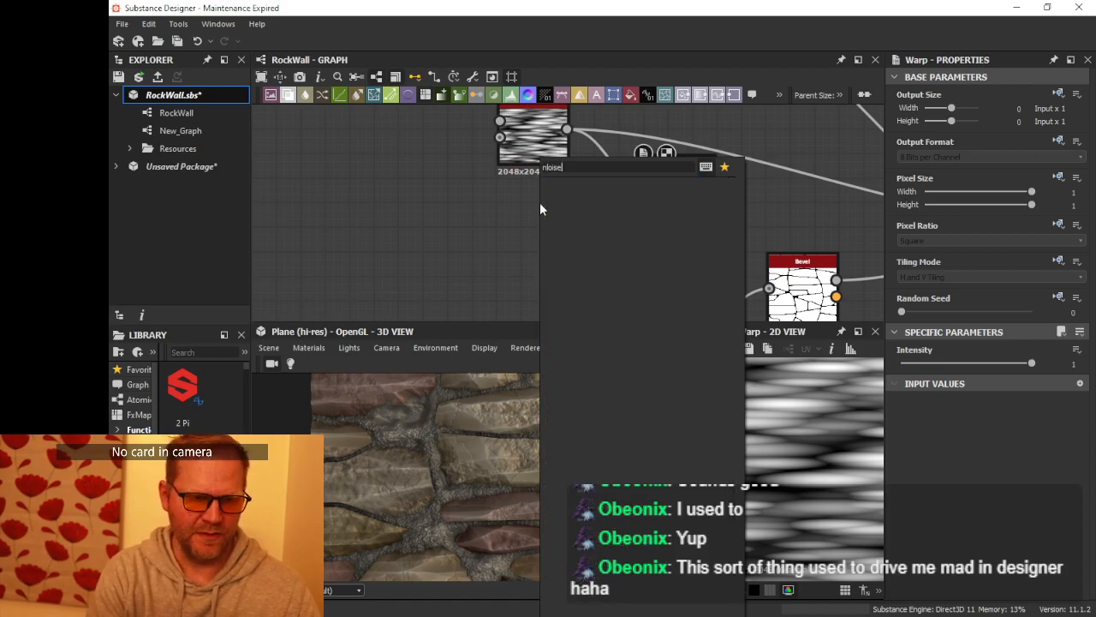
key("BackSpace")
key("BackSpace")
key("BackSpace")
key("BackSpace")
key("BackSpace")
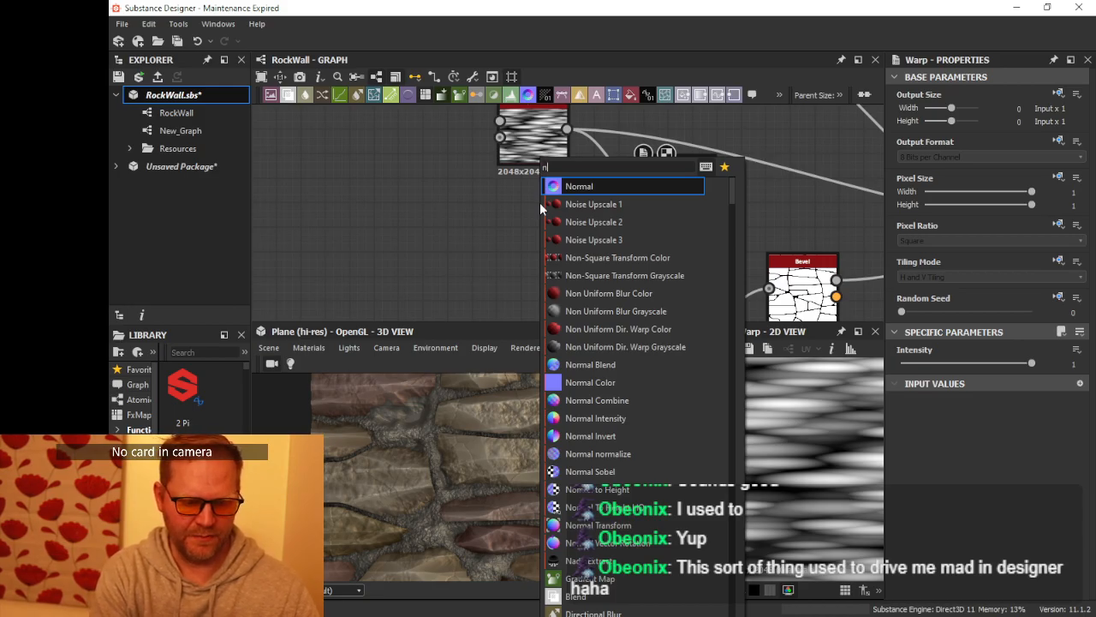
type("dirt")
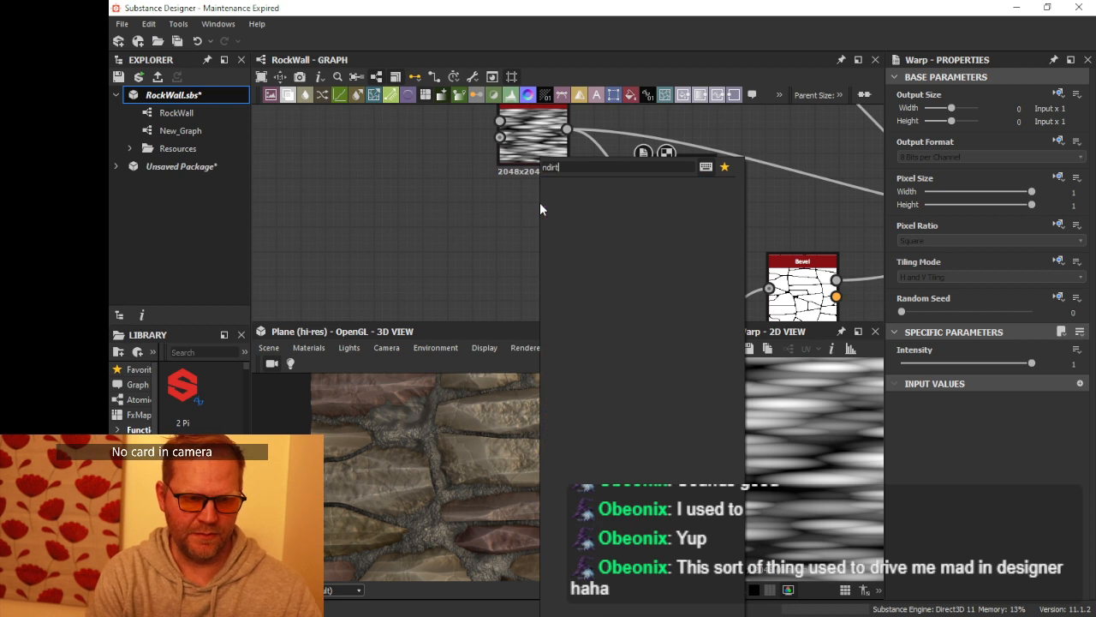
key("BackSpace")
key("BackSpace")
key("BackSpace")
key("BackSpace")
key("BackSpace")
type("dirt")
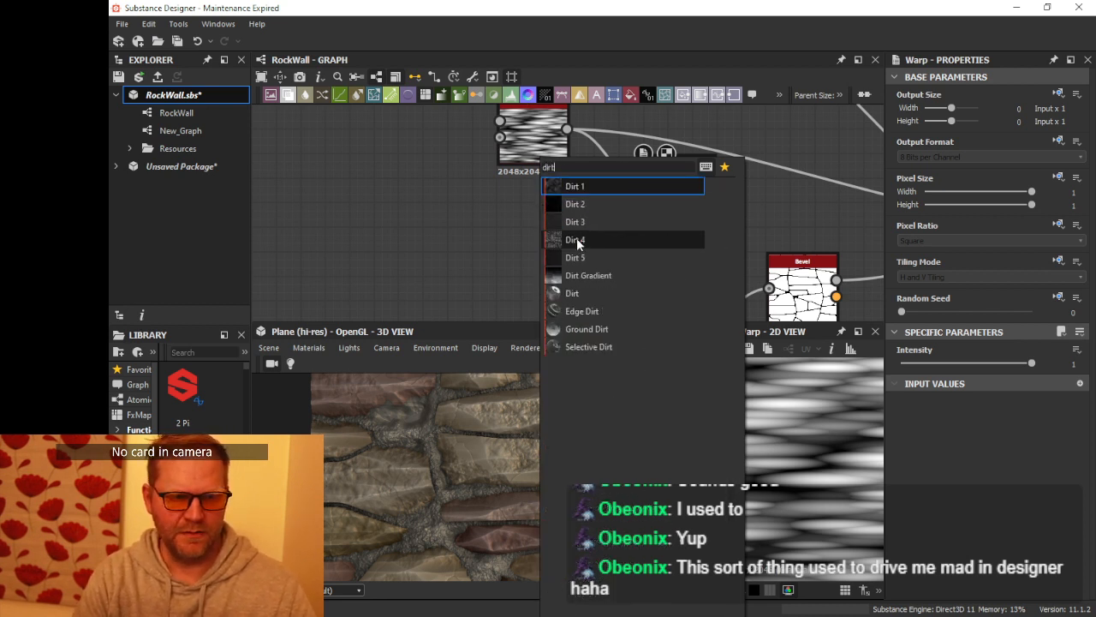
key("Return")
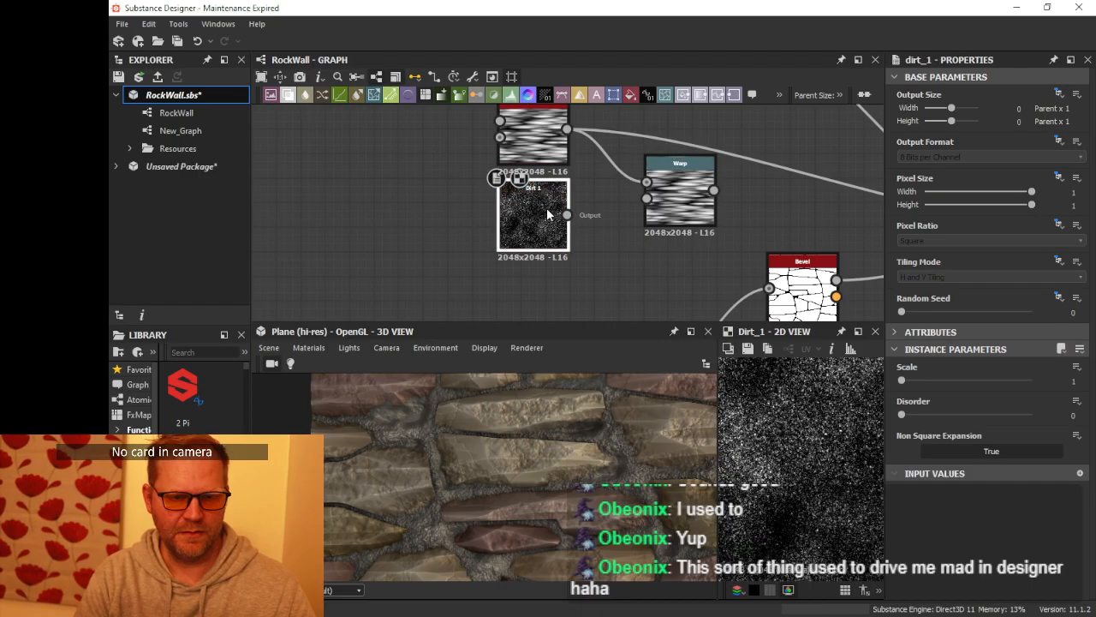
Step: Feed Dirt 1 into the Warp's gradient input, preview the warped streaks and reduce the Warp intensity to 0
middle_click_drag(565, 197, 514, 202)
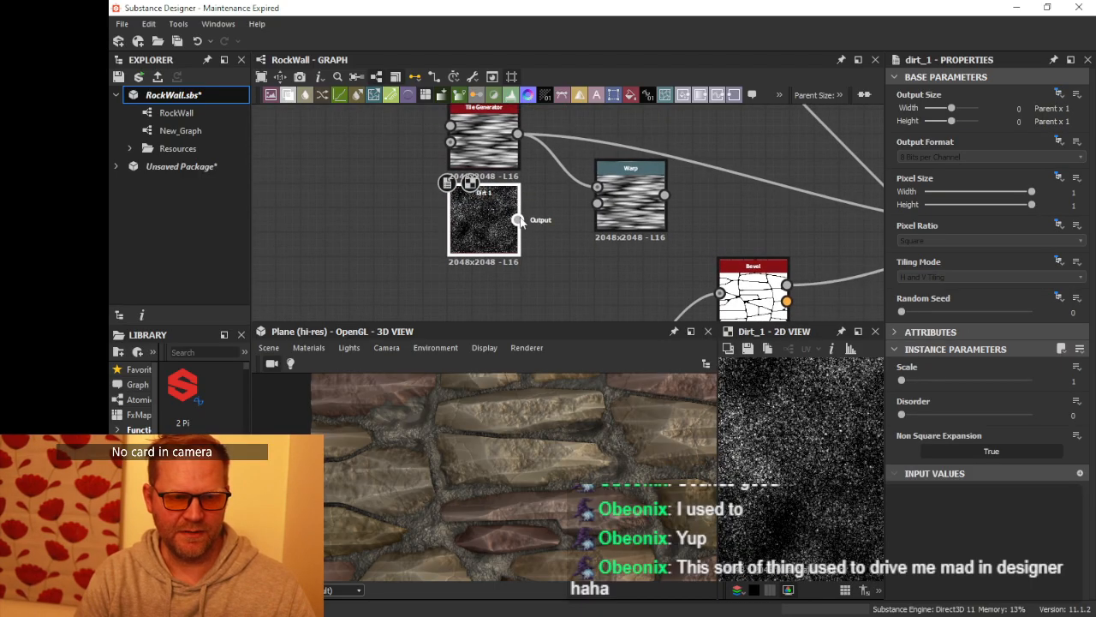
left_click(624, 198)
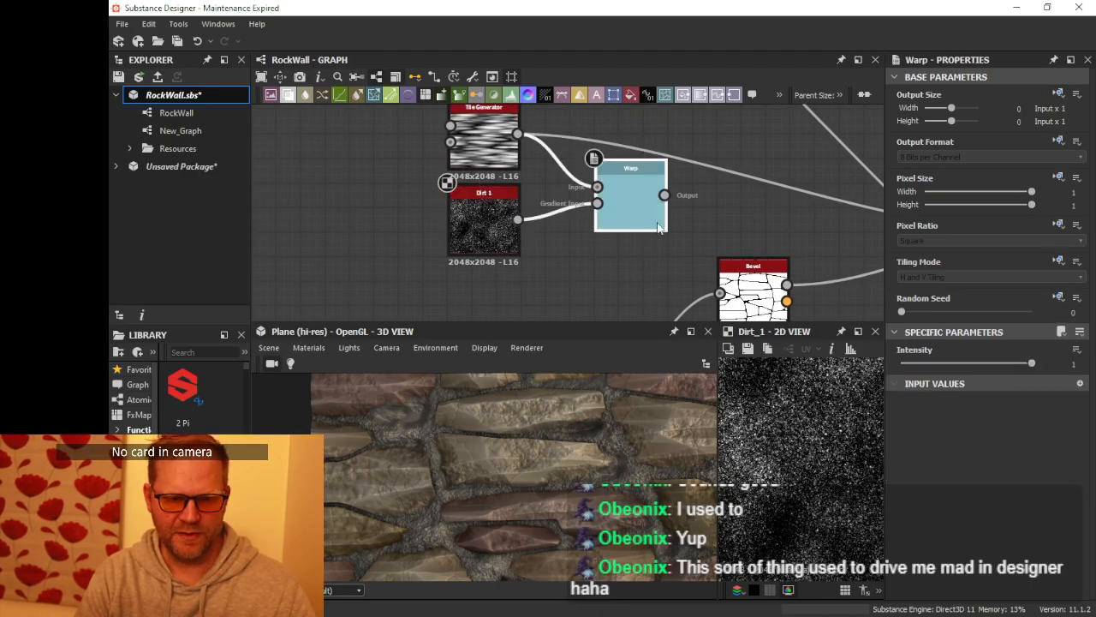
double_click(641, 195)
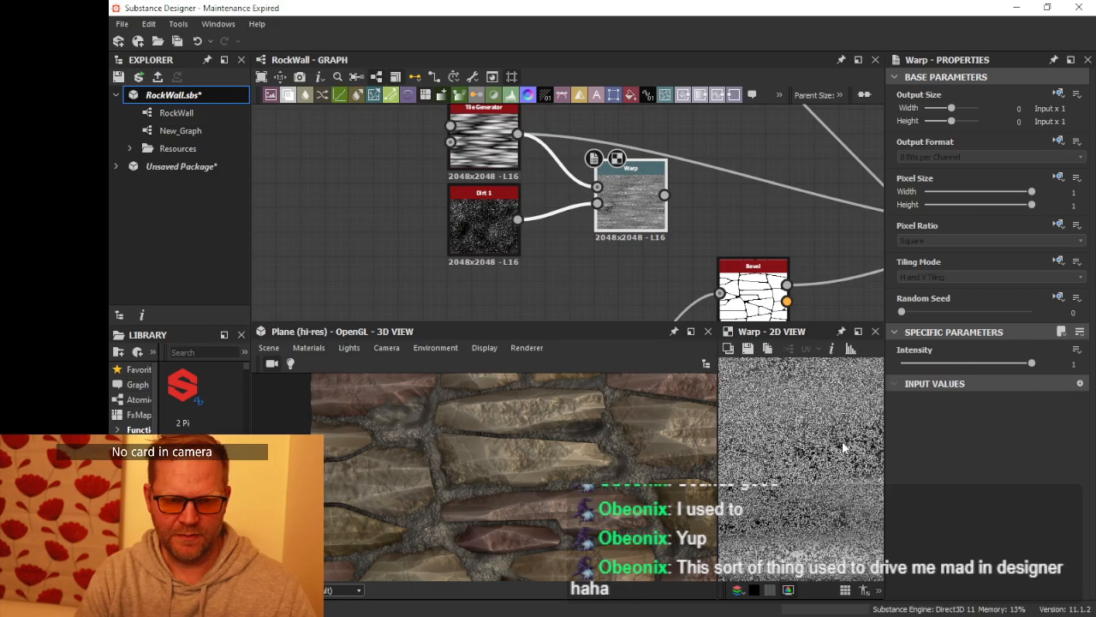
left_click_drag(1033, 365, 903, 368)
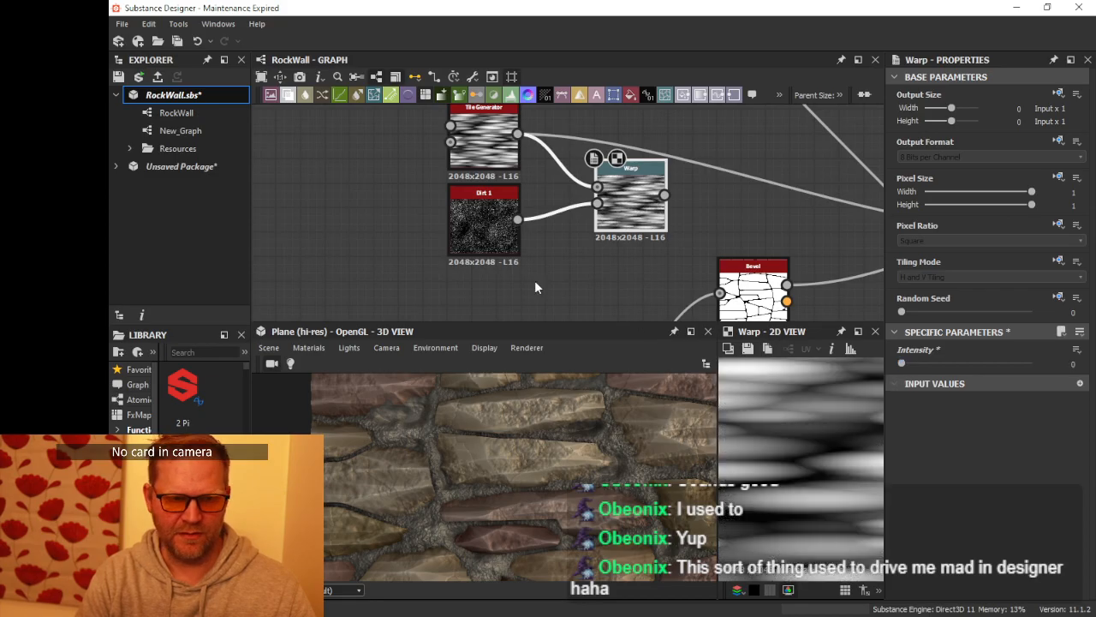
Step: Replace the Dirt 1 node with a Perlin Noise node
left_click(494, 232)
key("Delete")
key("space")
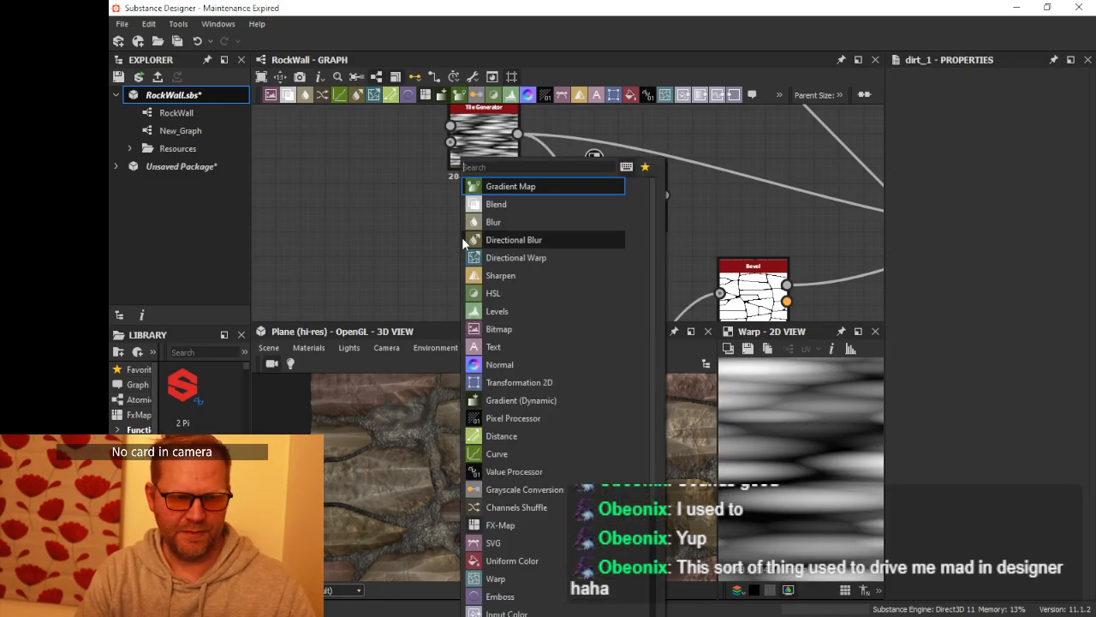
type("per")
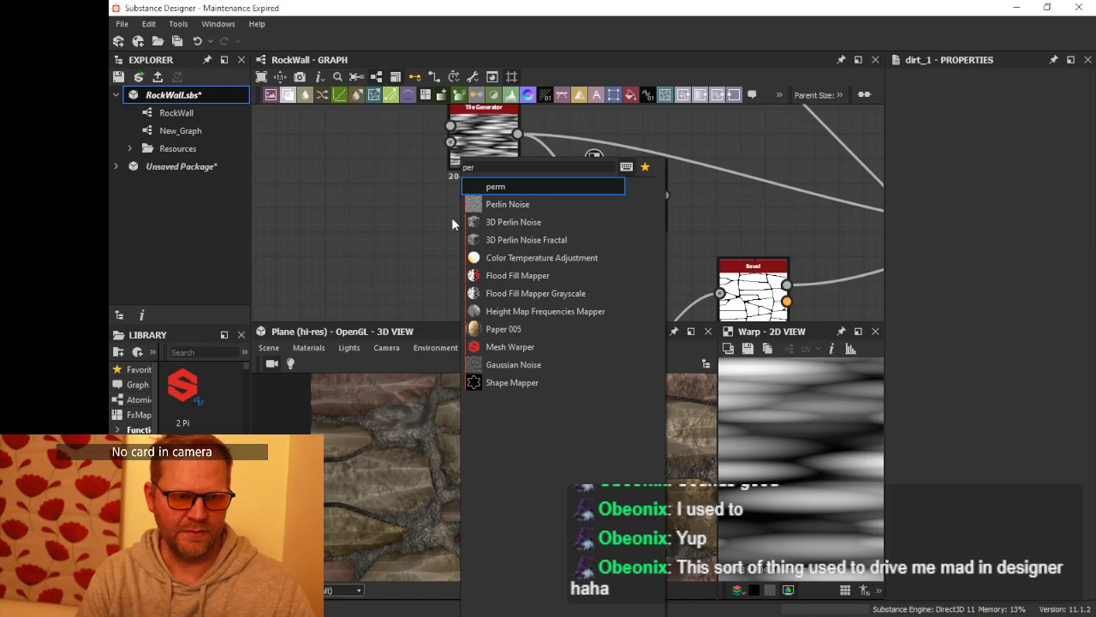
key("Escape")
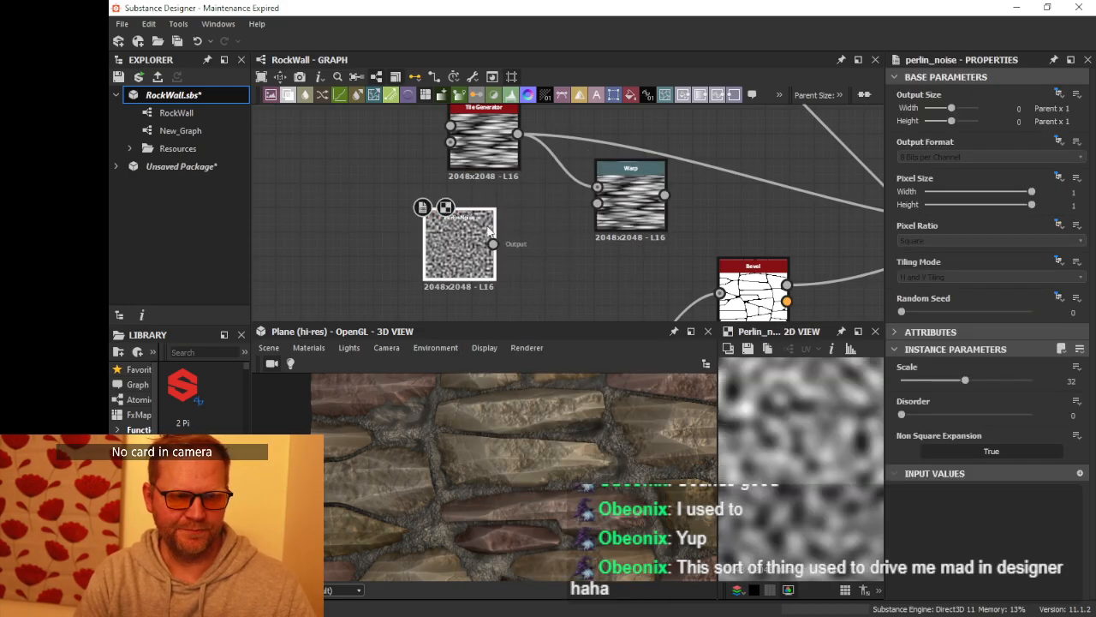
Step: Connect Perlin Noise to the Warp's gradient input, preview the Warp and set its intensity to 0.06
left_click(610, 214)
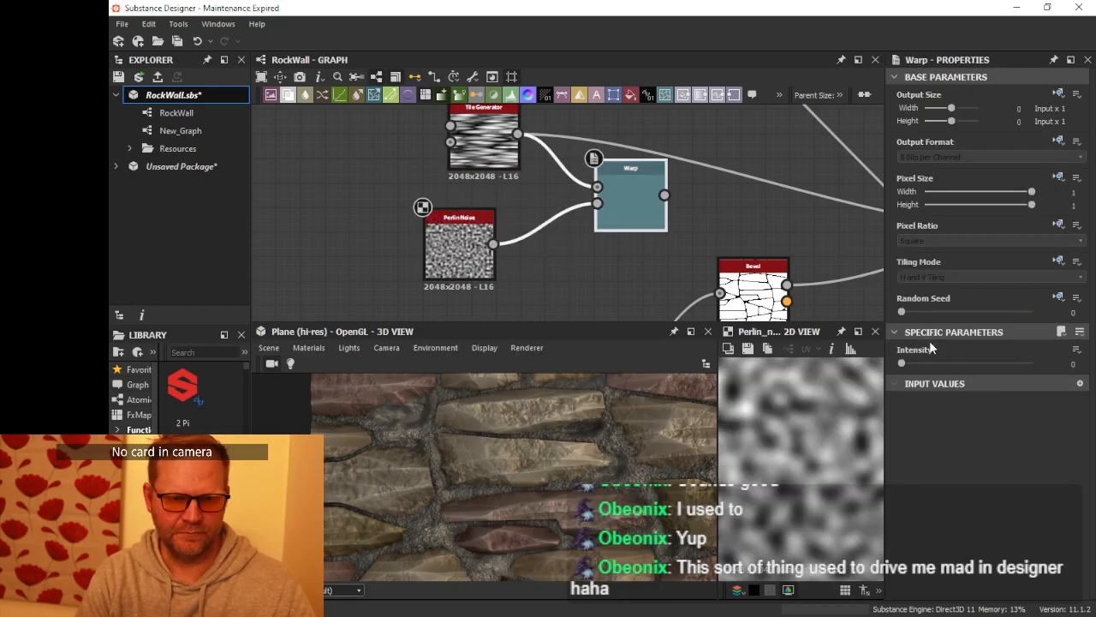
left_click_drag(955, 364, 909, 366)
double_click(618, 204)
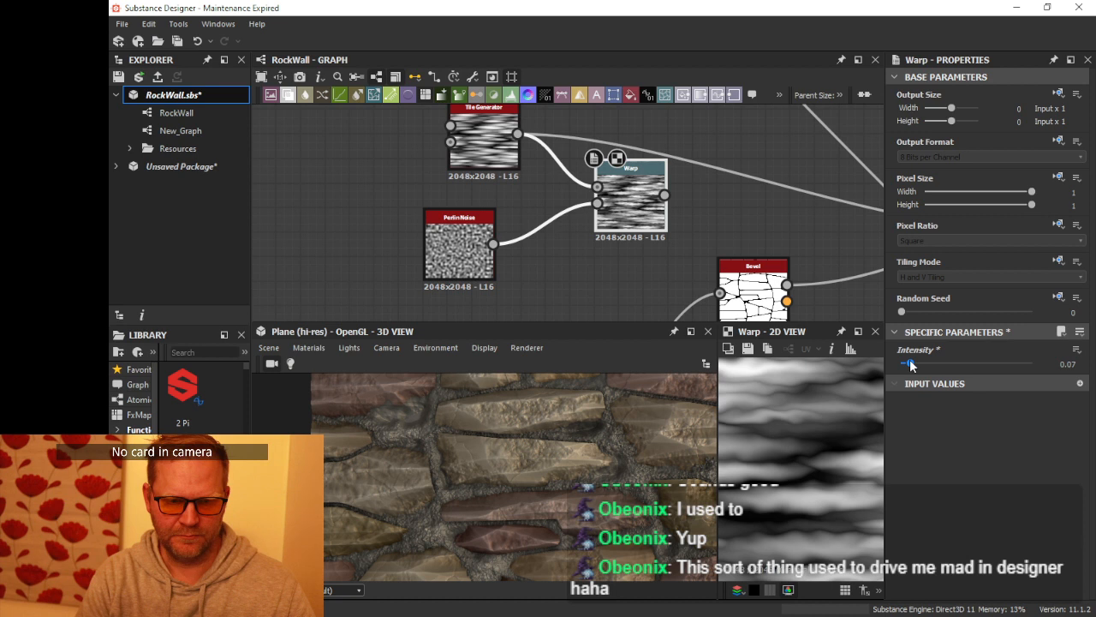
left_click_drag(910, 365, 908, 365)
Step: Feed the Warp output into the height Blend in place of the Tile Generator and check the stones in the 3D preview
scroll(715, 204, "down", 1)
middle_click_drag(728, 202, 560, 198)
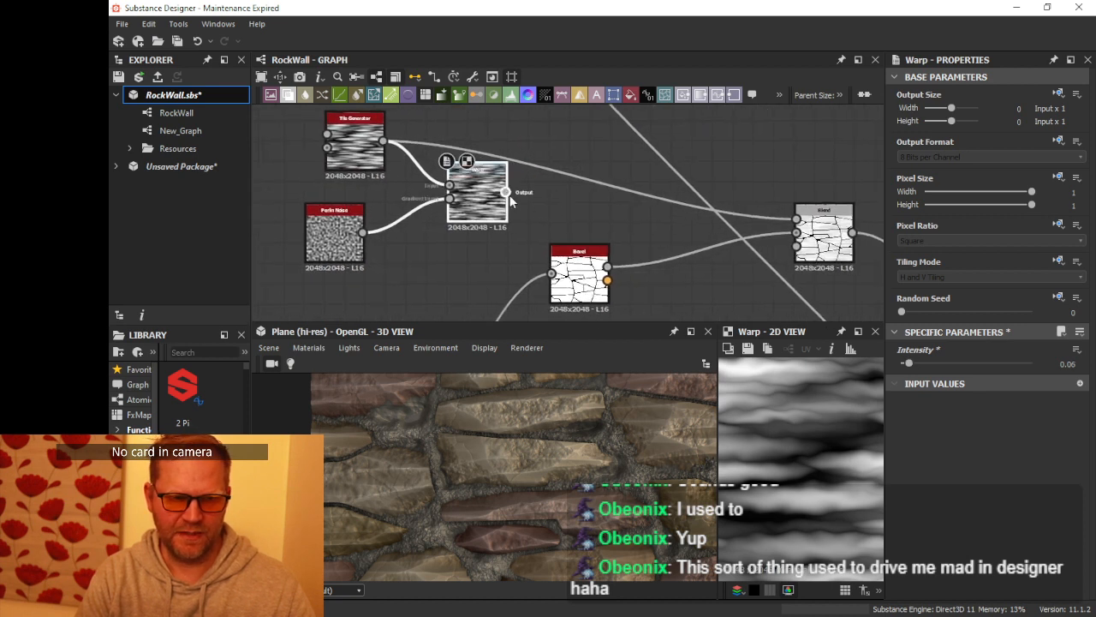
left_click_drag(709, 240, 798, 220)
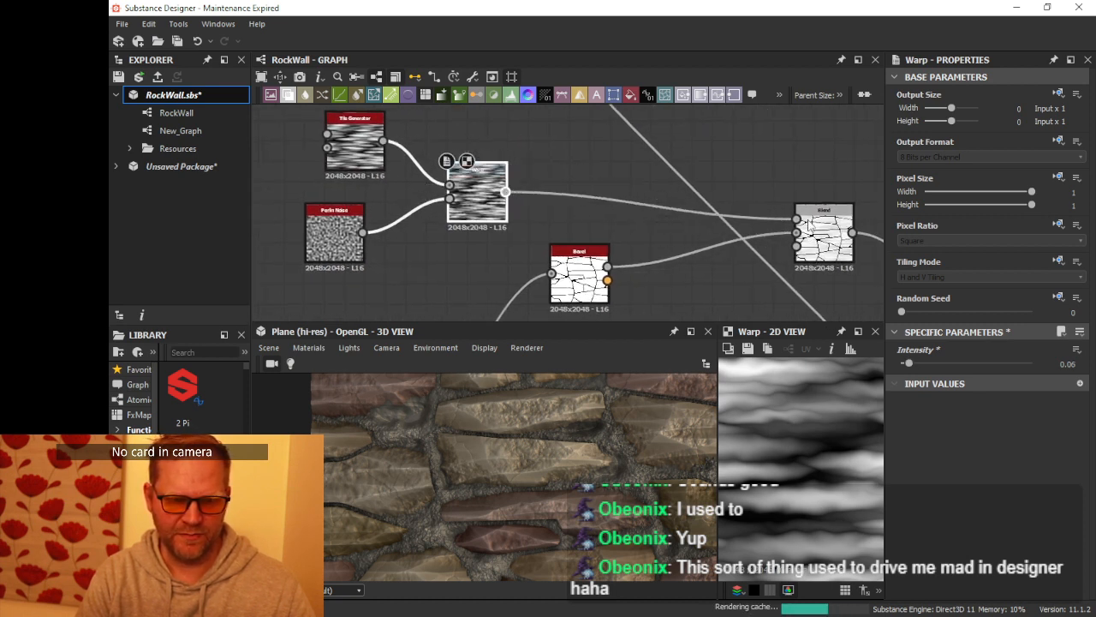
scroll(538, 417, "up", 4)
scroll(538, 417, "down", 3)
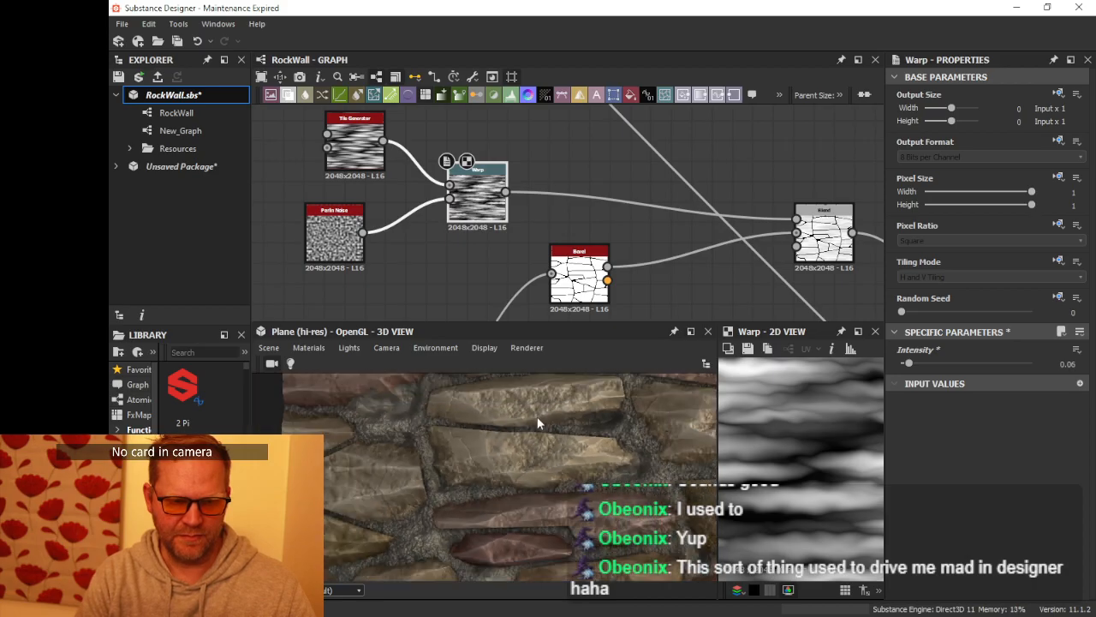
scroll(554, 429, "up", 2)
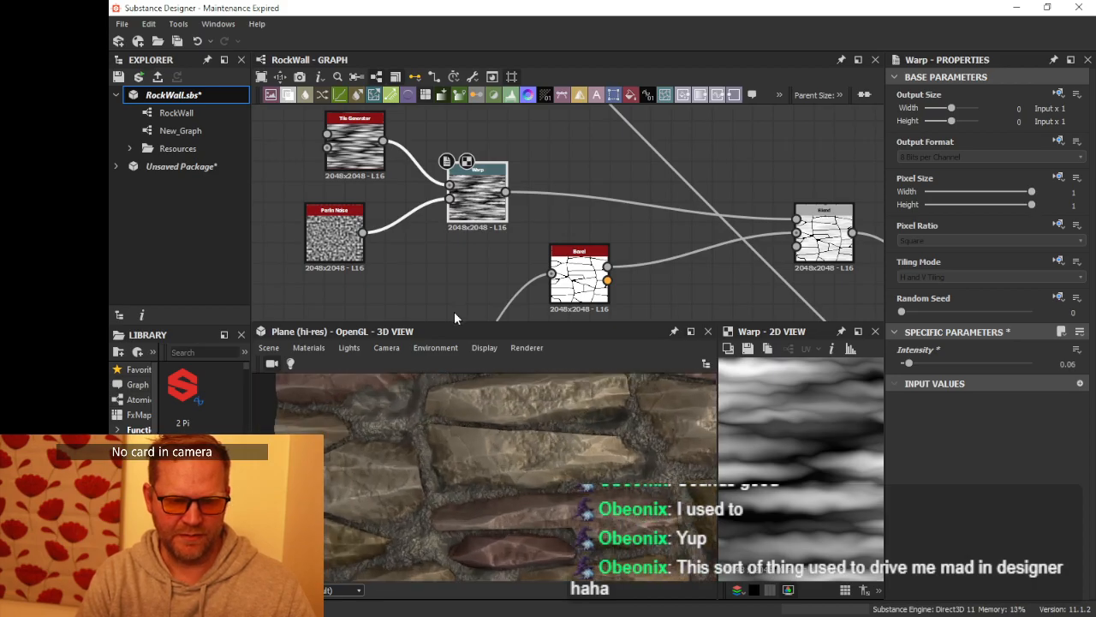
Step: Raise the Warp intensity to 0.12 and inspect the stone surfaces in the 3D preview
mouse_move(912, 364)
left_mouse_down()
mouse_move(930, 367)
mouse_move(916, 367)
left_mouse_up()
left_click_drag(331, 455, 543, 479)
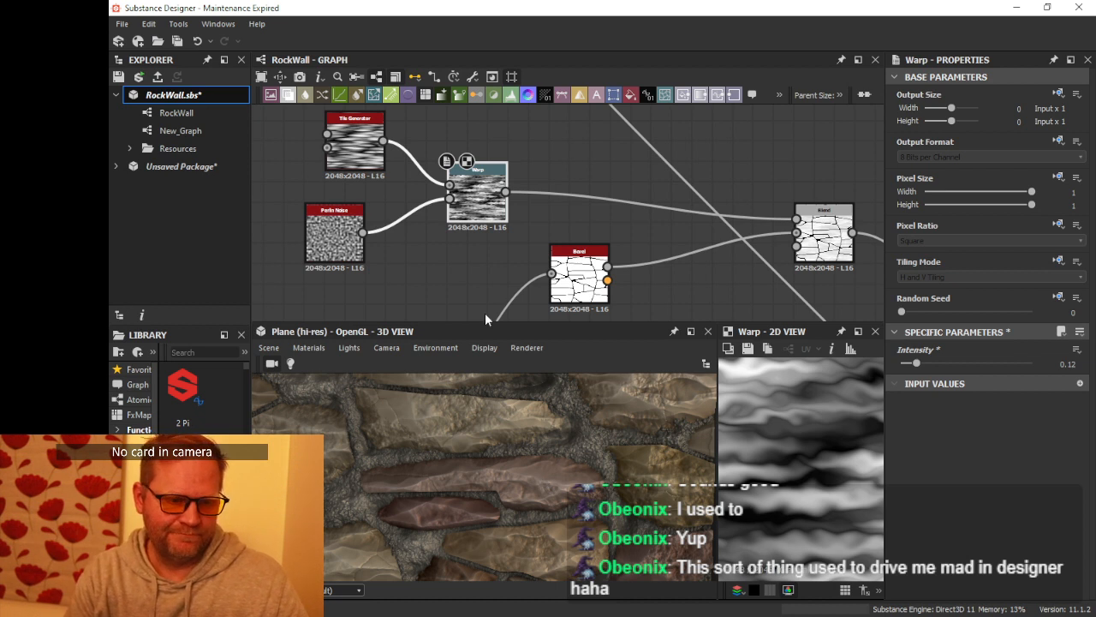
Step: Move the Perlin Noise, Tile Generator and Warp nodes back to free space ahead of the Bevel node
middle_click_drag(476, 273, 569, 279)
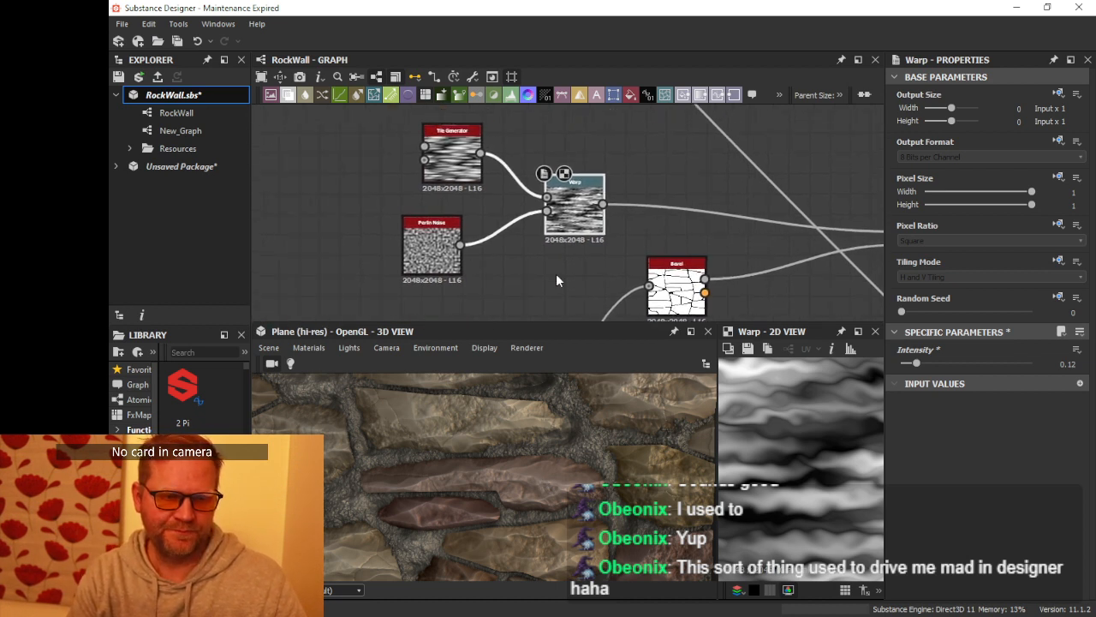
left_click_drag(423, 252, 351, 222)
left_click_drag(451, 178, 347, 168)
left_click_drag(580, 229, 478, 210)
Step: Try an Edge Detect node directly on the Warp output with an edge width of 2.81, and delete it again
scroll(478, 211, "up", 1)
left_click_drag(510, 174, 590, 248)
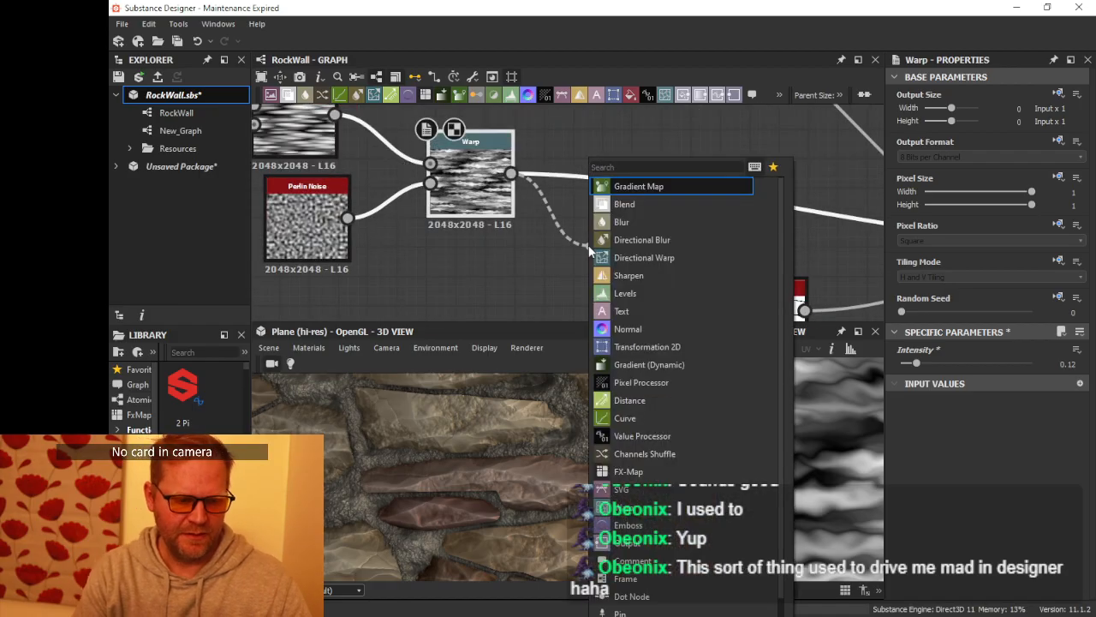
type("edge")
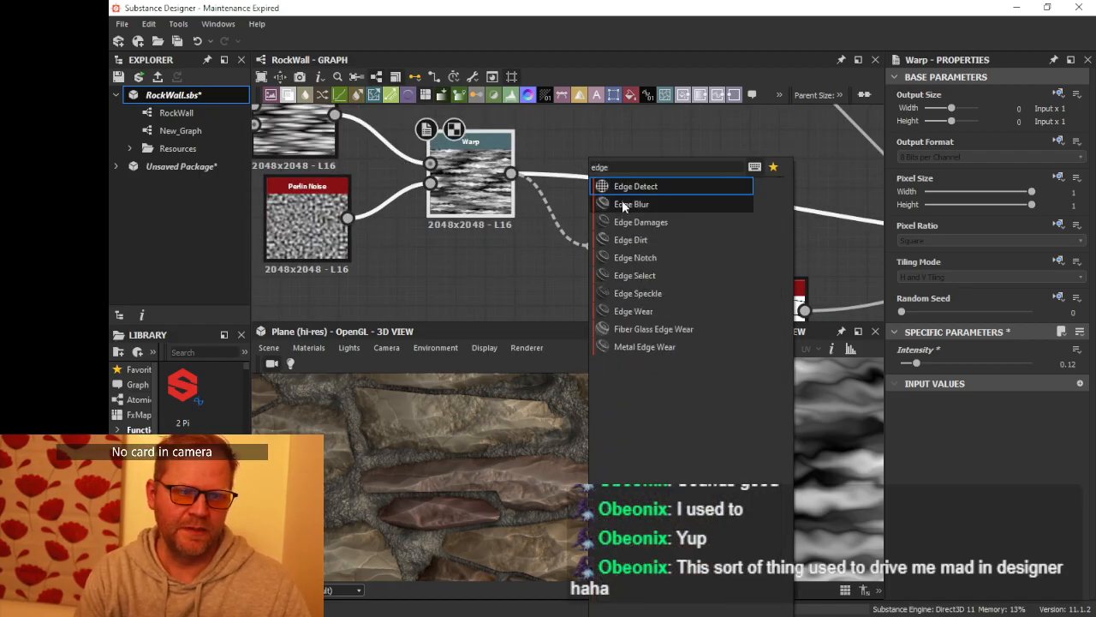
left_click(624, 200)
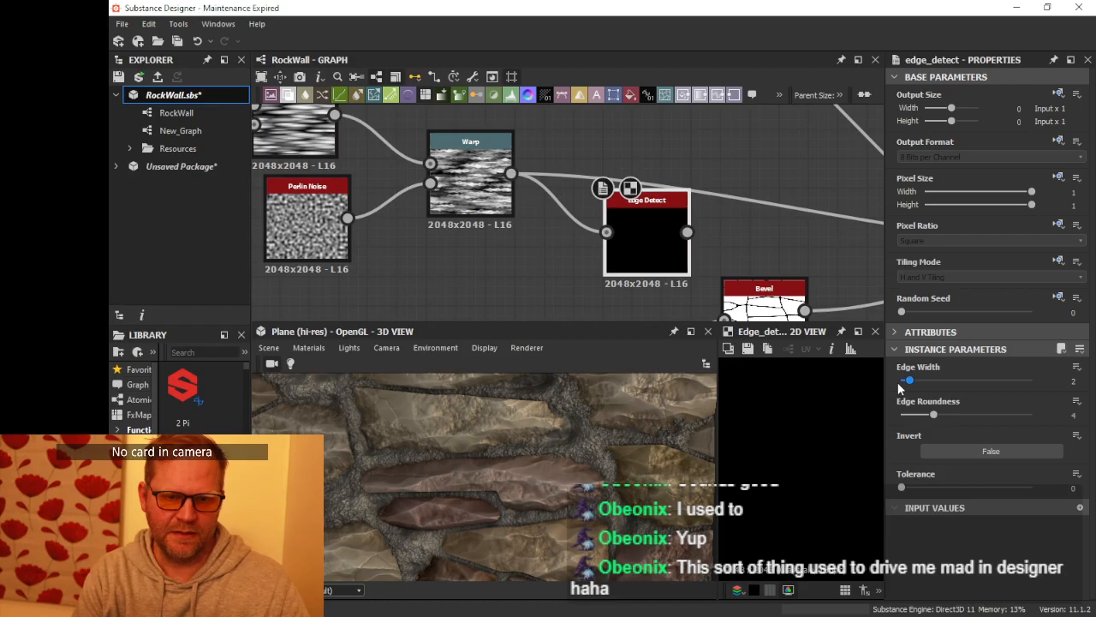
left_click_drag(932, 385, 917, 382)
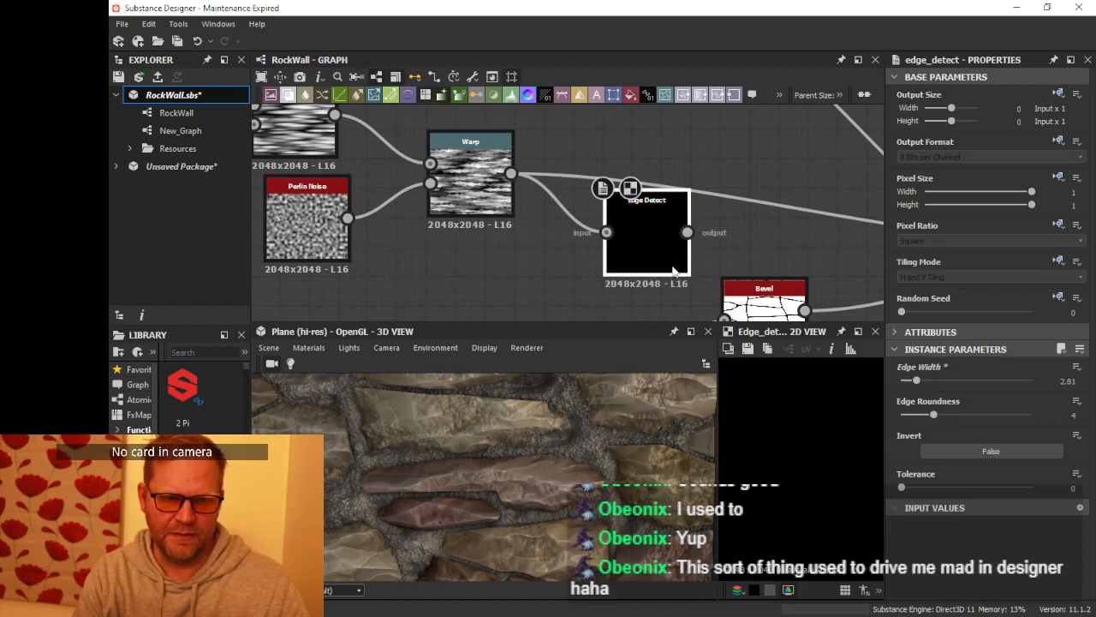
key("Delete")
Step: Add a Histogram Scan node fed by the Warp's output
left_click_drag(516, 182, 571, 245)
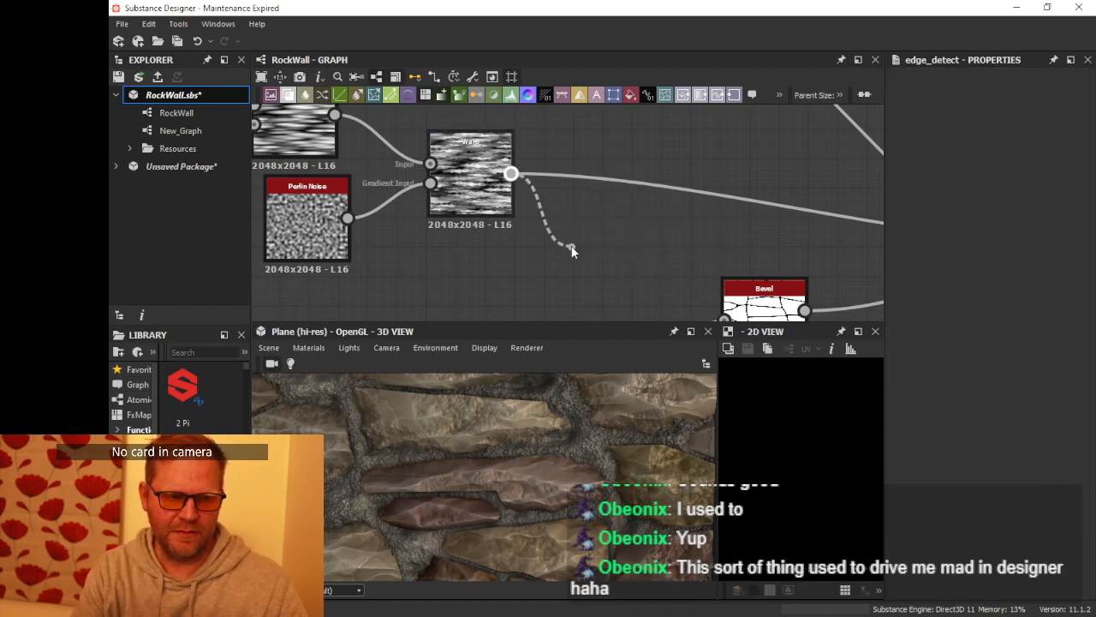
type("his")
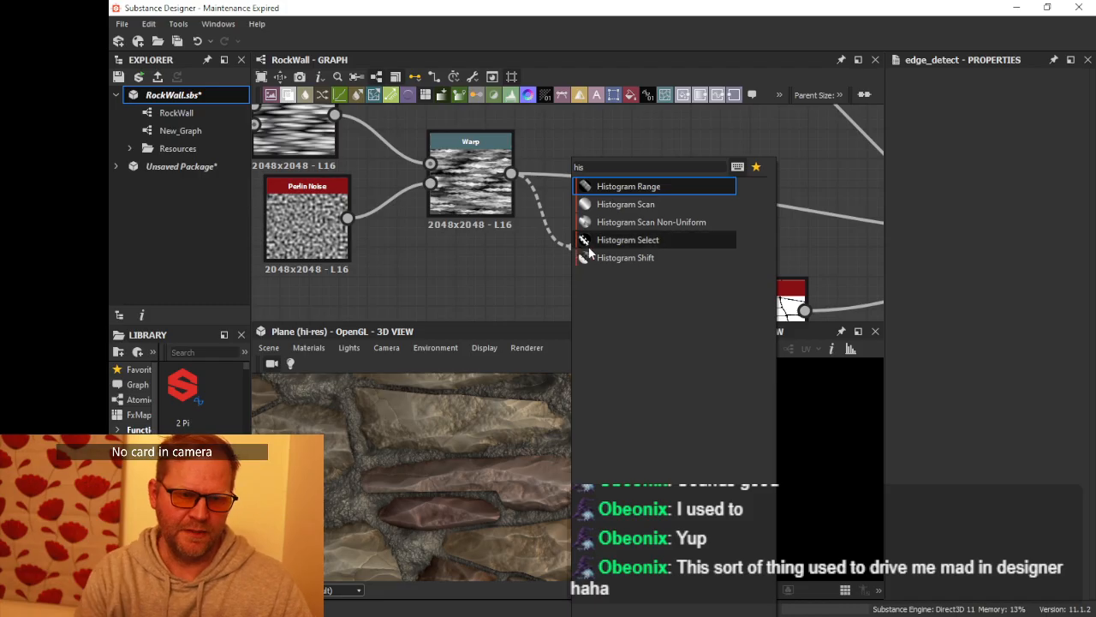
left_click(636, 207)
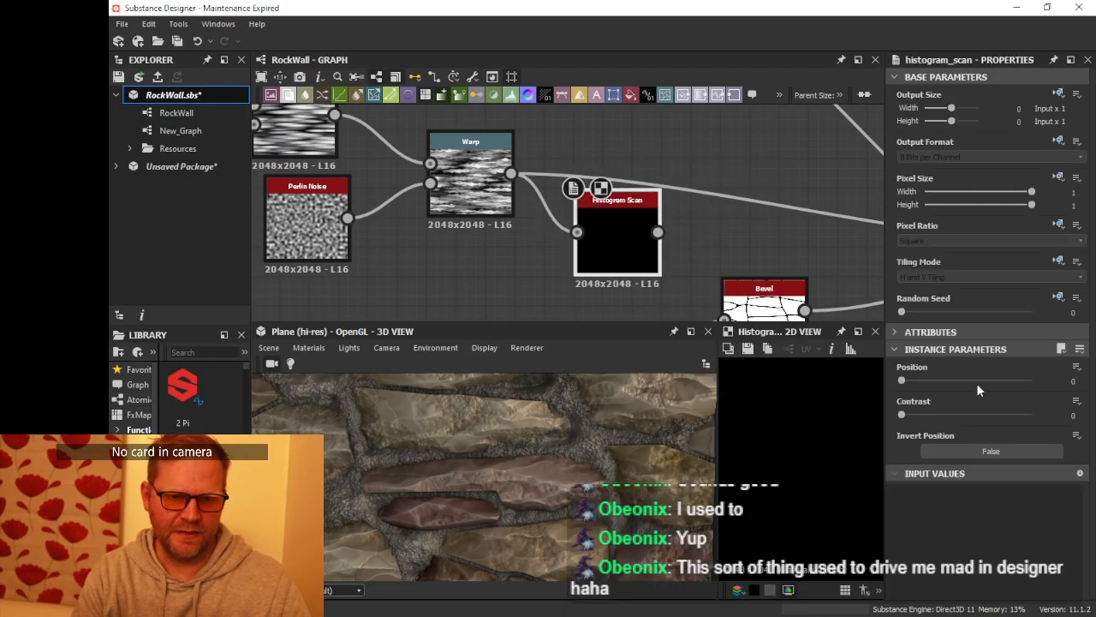
Step: Set the Histogram Scan's position to 0.49 and contrast to 0.81
left_click_drag(901, 385, 952, 381)
left_click_drag(902, 414, 1028, 413)
left_click_drag(952, 380, 976, 382)
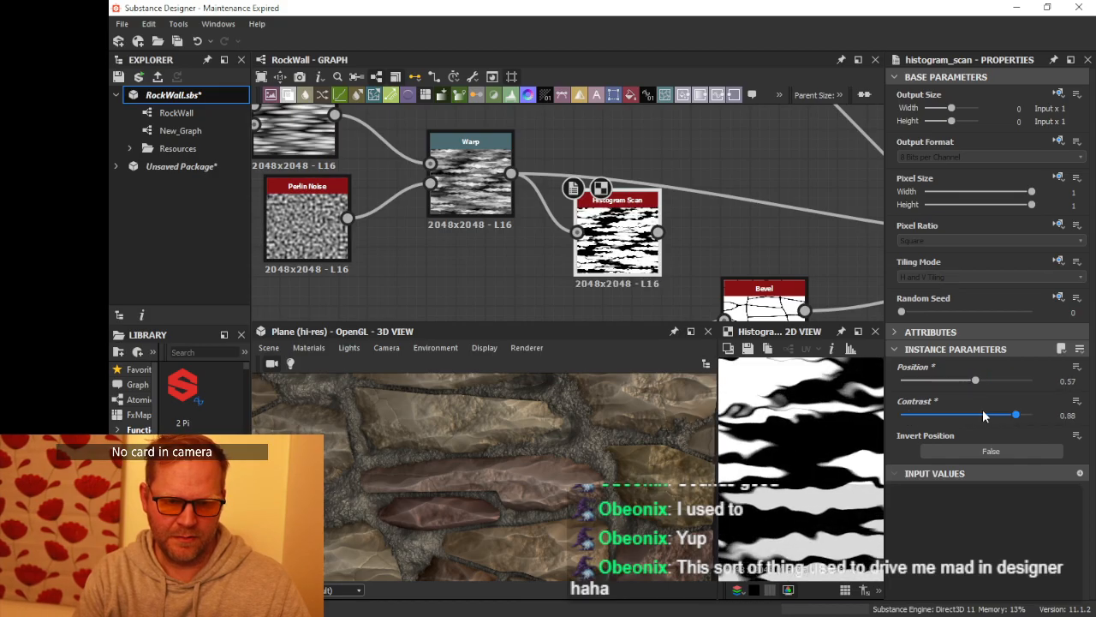
left_click_drag(1014, 413, 965, 382)
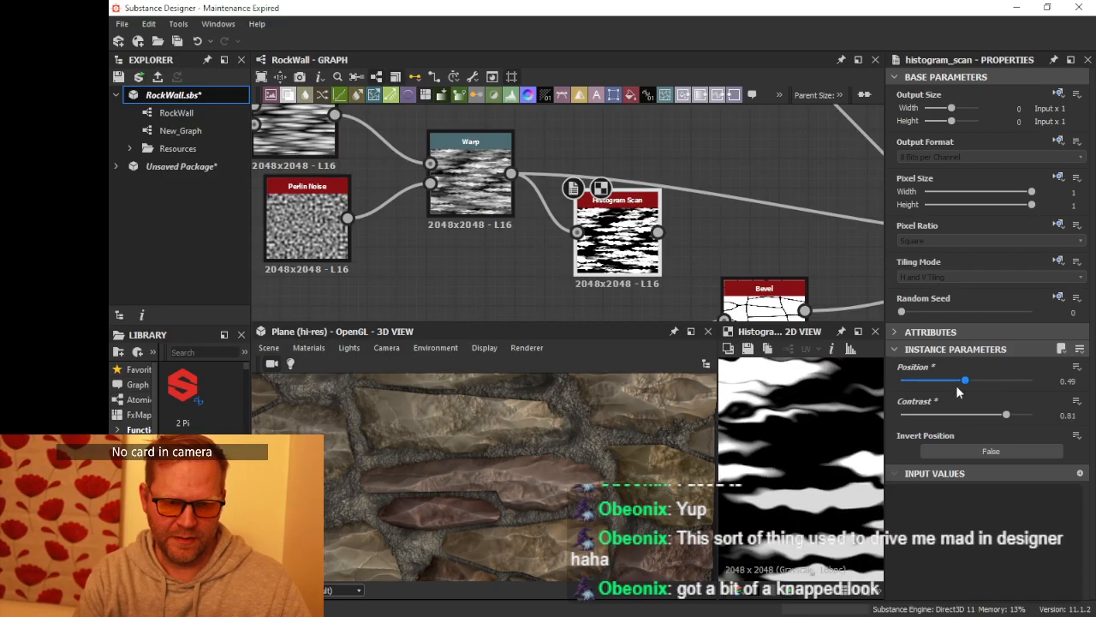
Step: Add an Edge Detect node fed by the Histogram Scan, with edge width 1.31 and edge roundness 0
scroll(486, 266, "down", 1)
scroll(485, 267, "down", 1)
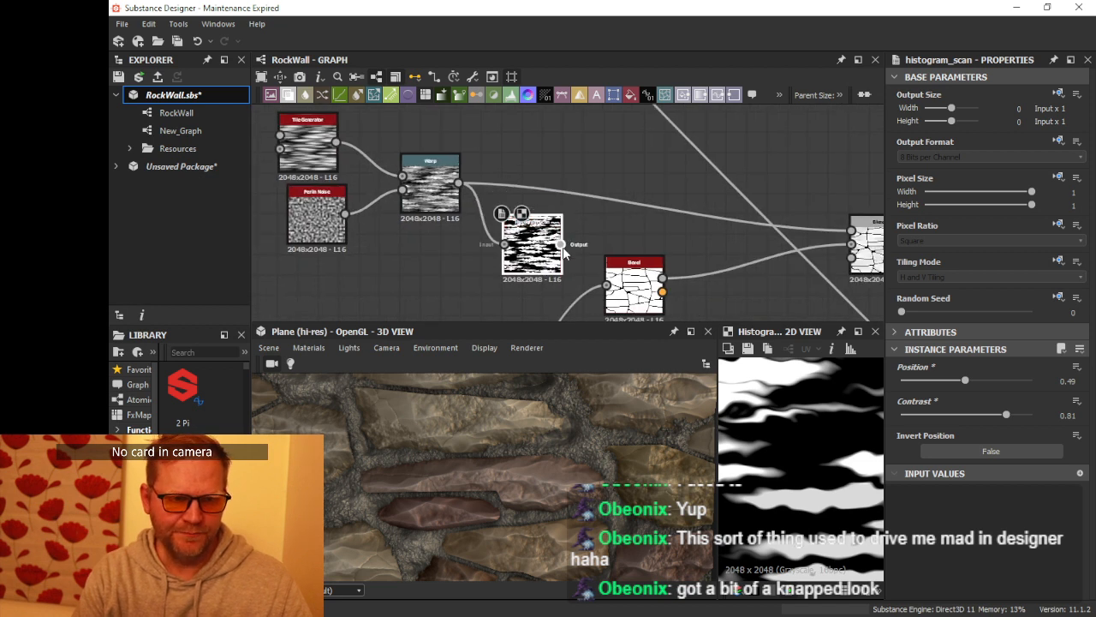
left_click_drag(562, 243, 607, 230)
type("edge")
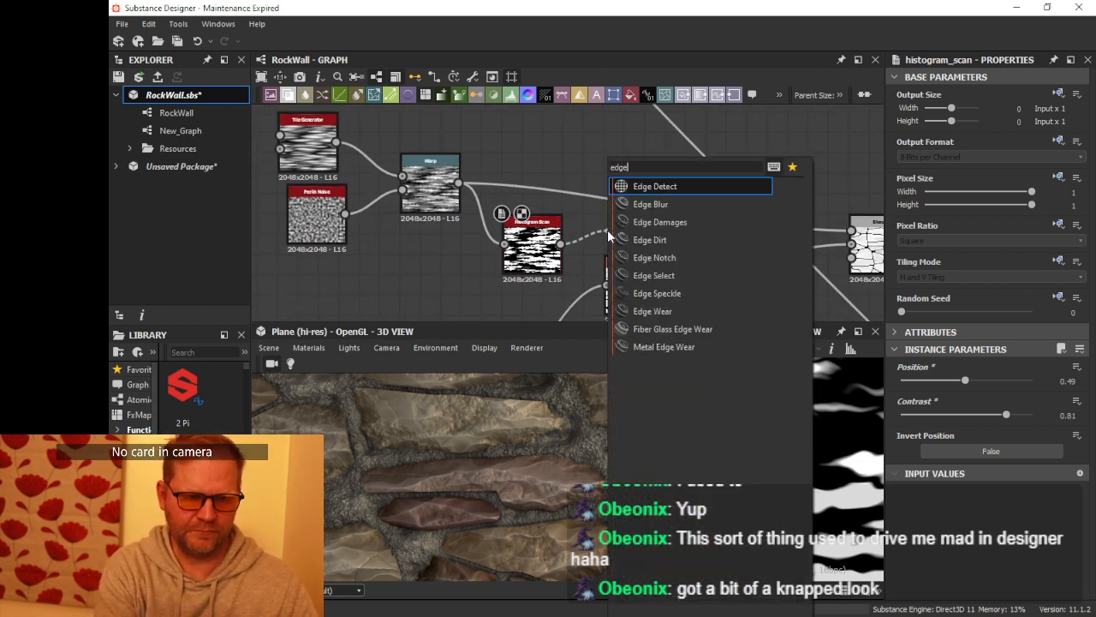
key("Return")
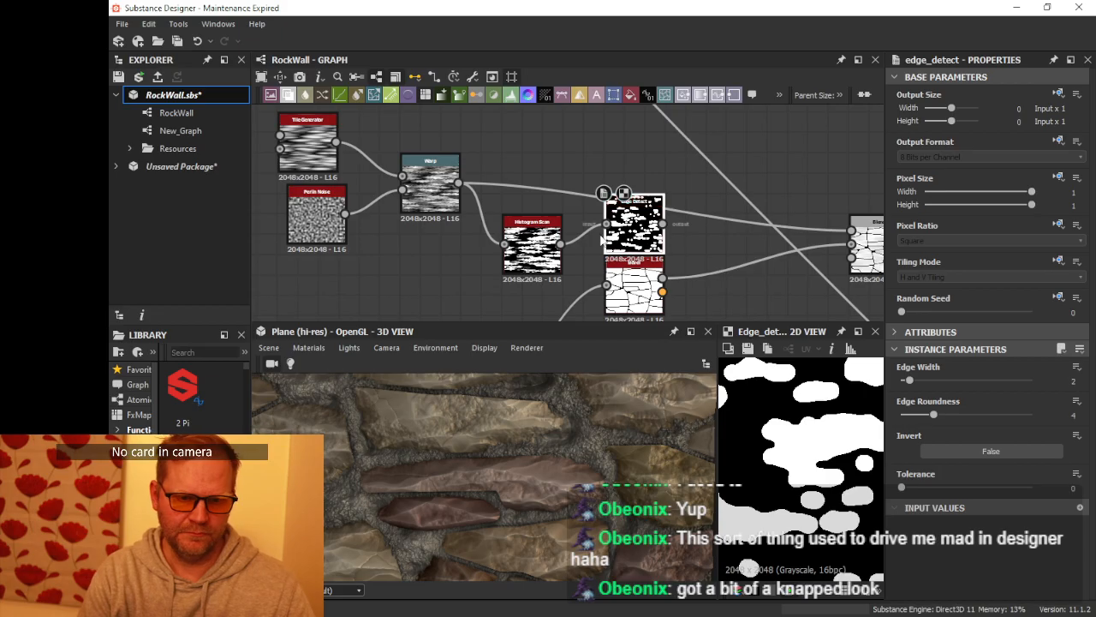
left_click_drag(906, 416, 905, 381)
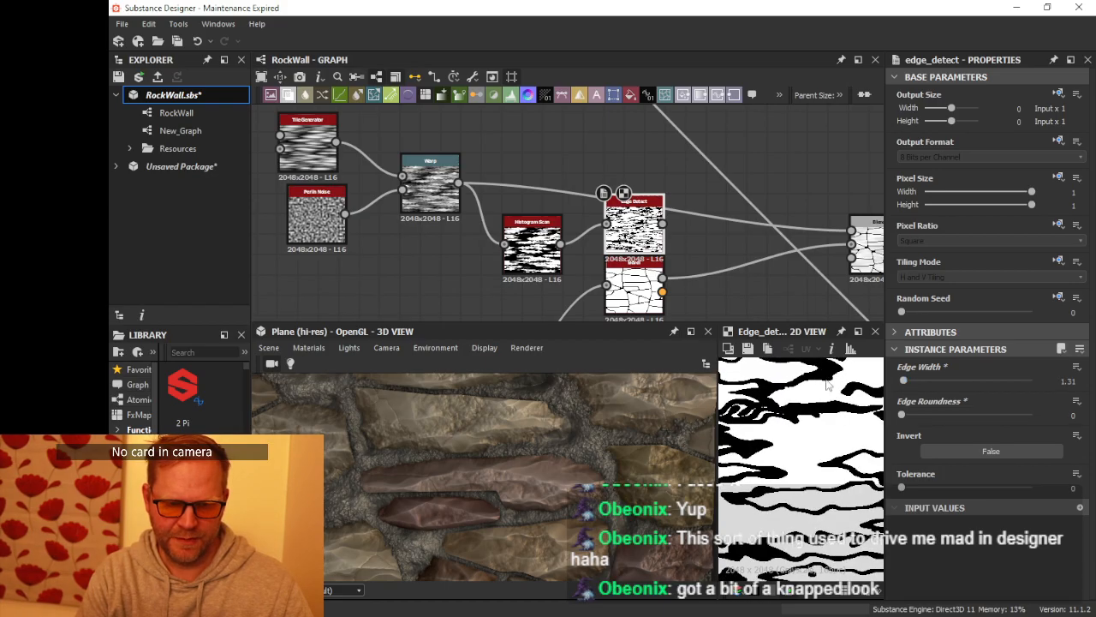
Step: Move the Tile Generator, Perlin Noise and Warp nodes left in the graph, and place the Histogram Scan and Edge Detect close to the Warp
scroll(794, 425, "down", 3)
scroll(810, 430, "up", 5)
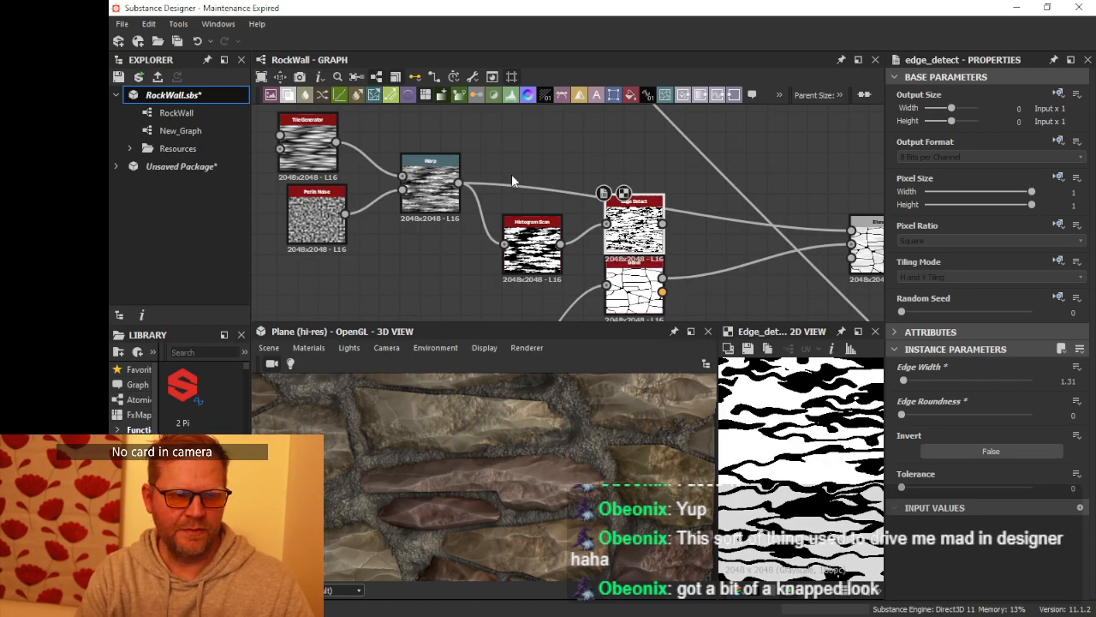
scroll(512, 177, "down", 2)
middle_click_drag(526, 186, 668, 198)
left_click_drag(516, 208, 454, 209)
left_click_drag(490, 168, 402, 158)
left_click_drag(599, 202, 549, 178)
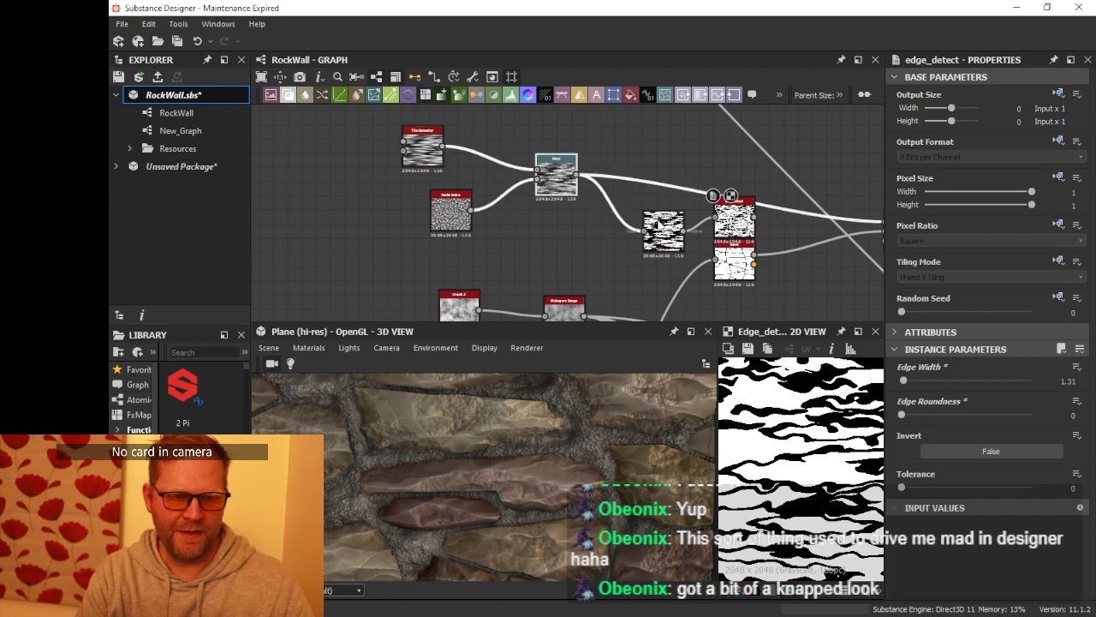
left_click_drag(659, 224, 559, 233)
left_click_drag(725, 222, 611, 222)
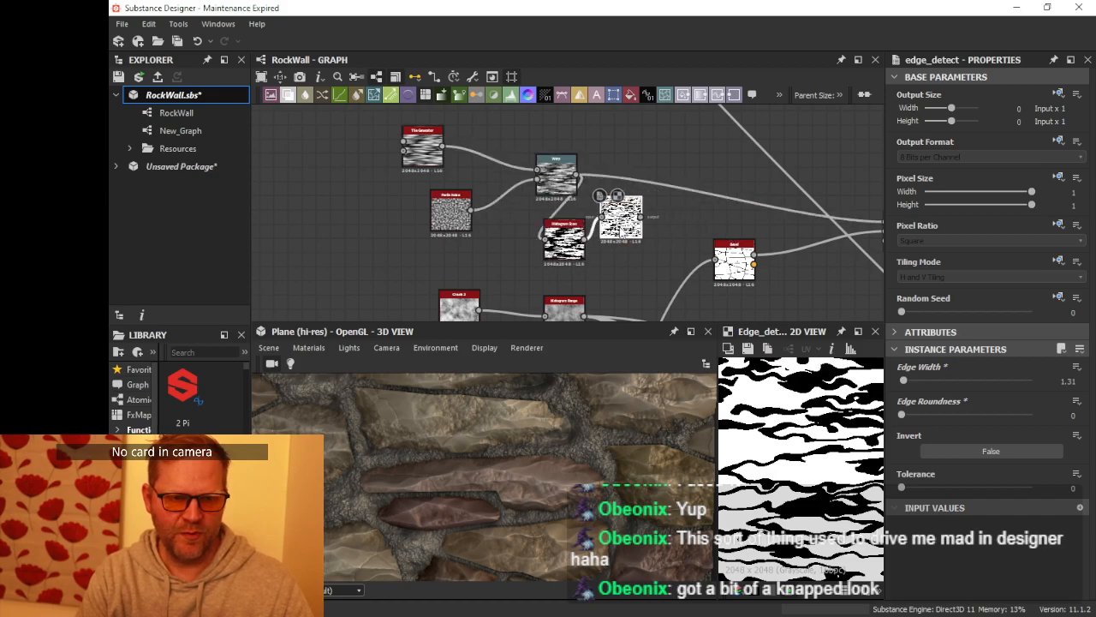
scroll(608, 223, "up", 2)
middle_click_drag(608, 223, 702, 228)
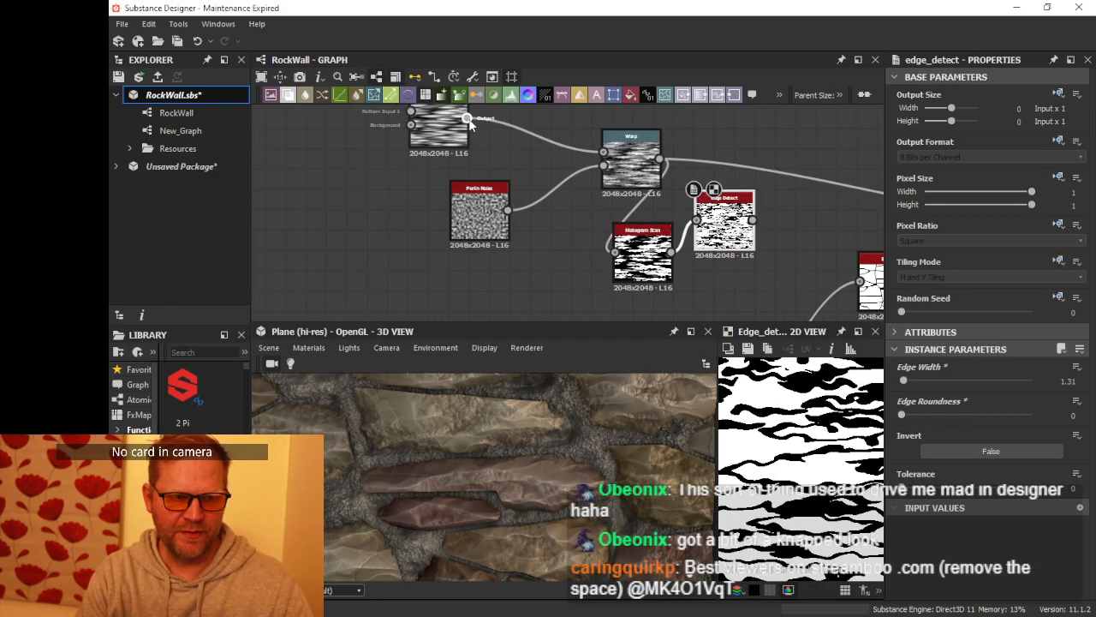
Step: Try feeding the Histogram Scan from the Tile Generator instead of the Warp, and place it with the Edge Detect above the Warp
left_click_drag(468, 119, 543, 121)
left_click(728, 227)
middle_click_drag(591, 143, 613, 269)
left_click_drag(573, 240, 573, 179)
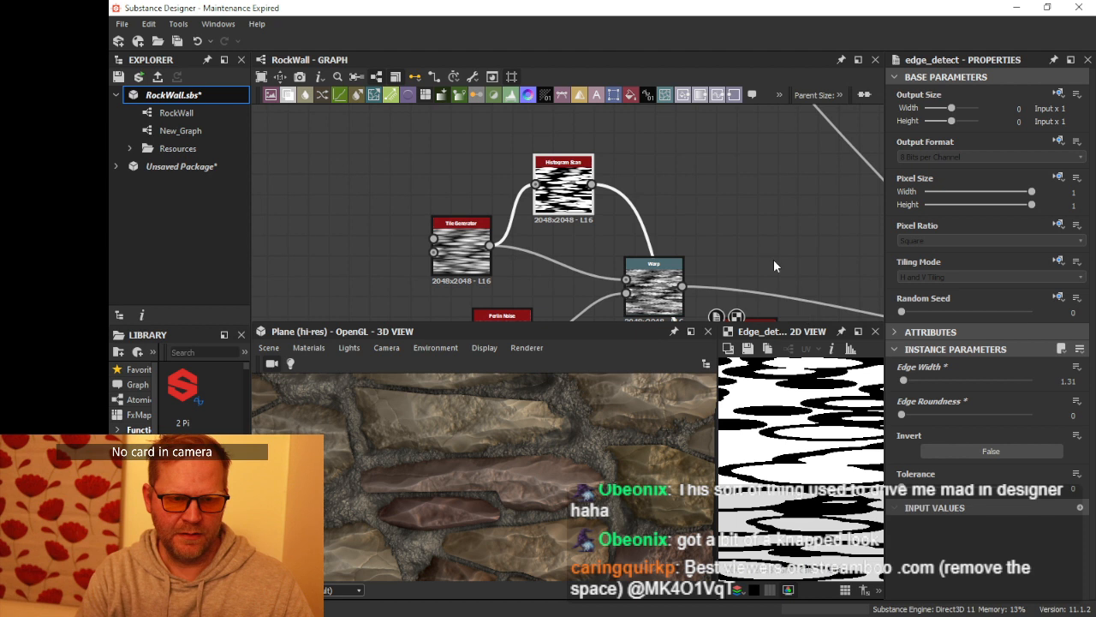
middle_click_drag(773, 258, 751, 193)
left_click_drag(715, 289, 635, 152)
middle_click_drag(685, 164, 698, 191)
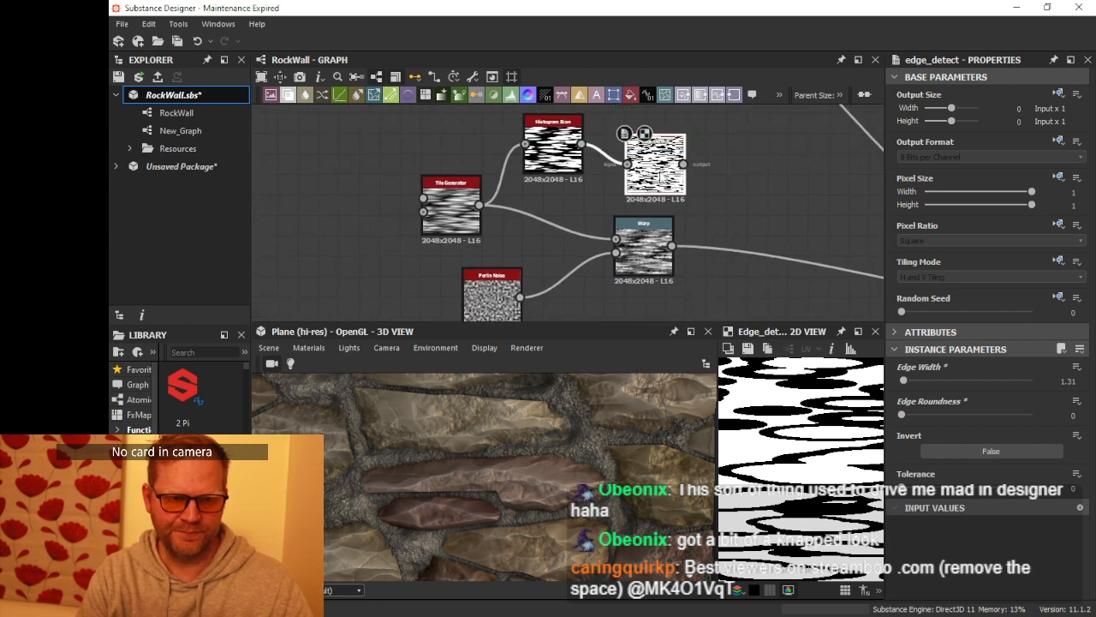
Step: Set the Edge Detect's edge width to 1 and try feeding it directly from the Tile Generator
left_click_drag(910, 379, 897, 382)
scroll(840, 429, "down", 3)
key("f")
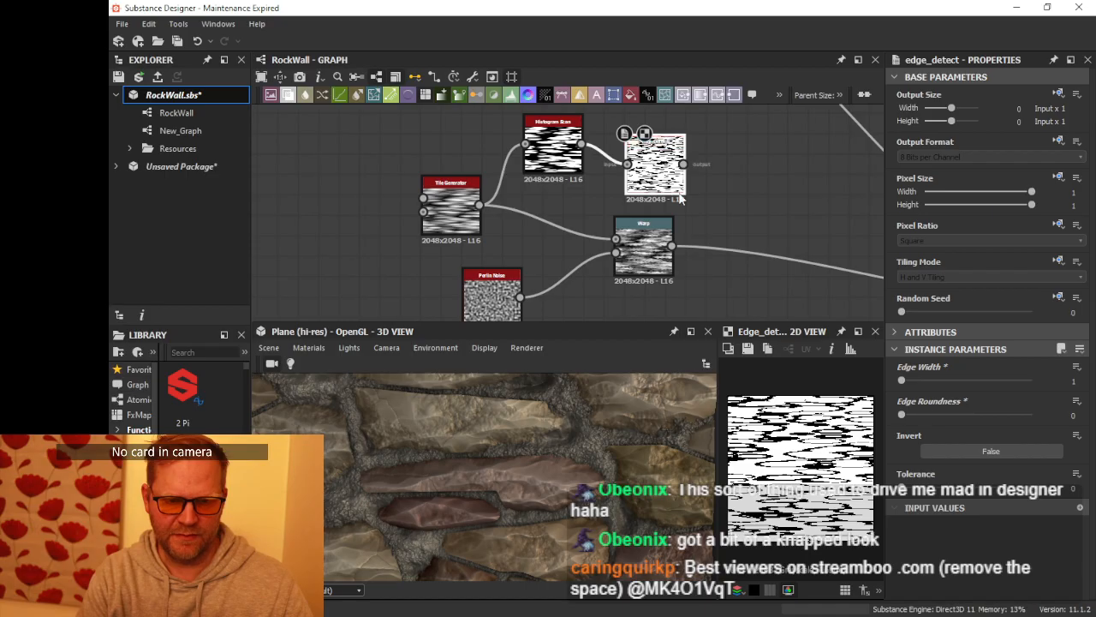
left_click(565, 150)
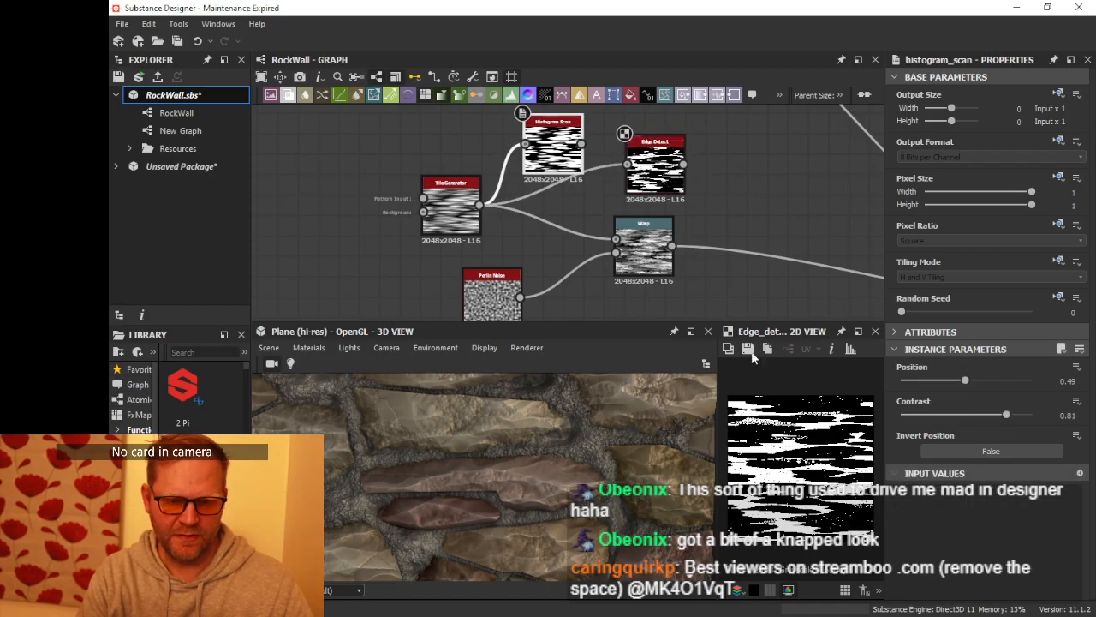
scroll(835, 488, "up", 3)
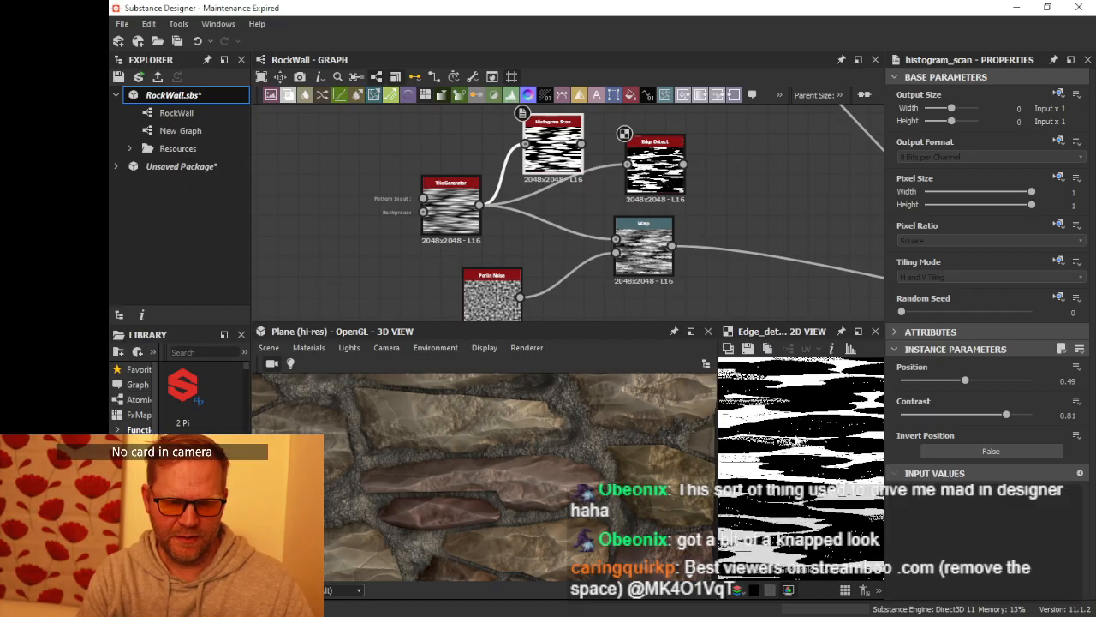
Step: Feed the Edge Detect from the Histogram Scan again, and try contrast 0.15 and position 0.55 on the scan
left_click_drag(647, 186, 649, 186)
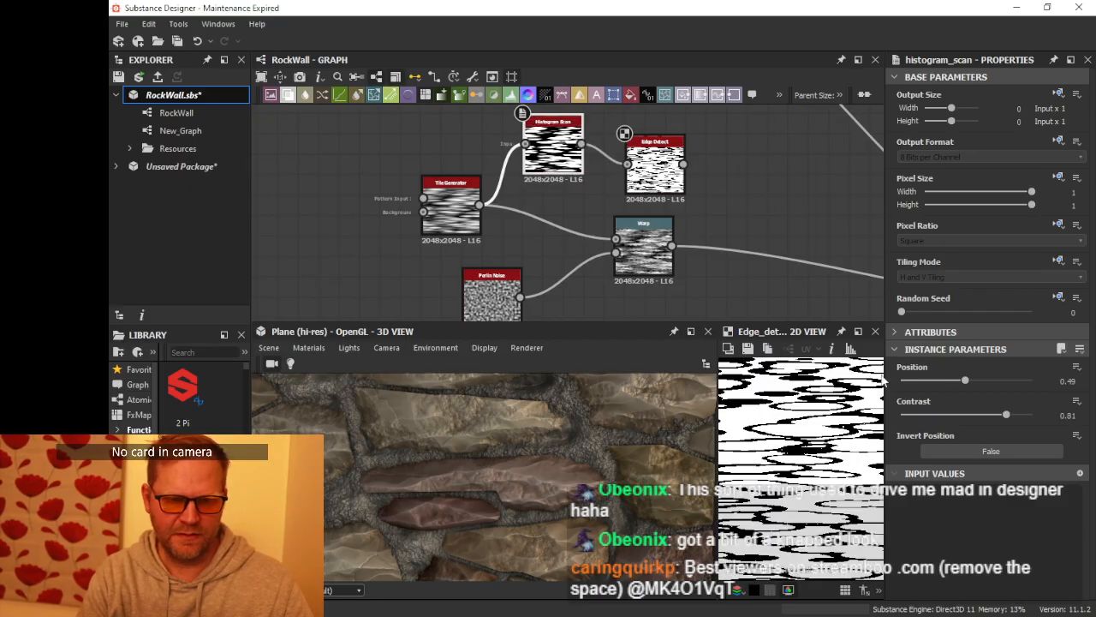
left_click_drag(994, 417, 921, 415)
mouse_move(963, 385)
left_mouse_down()
mouse_move(942, 384)
mouse_move(1019, 391)
mouse_move(973, 385)
left_mouse_up()
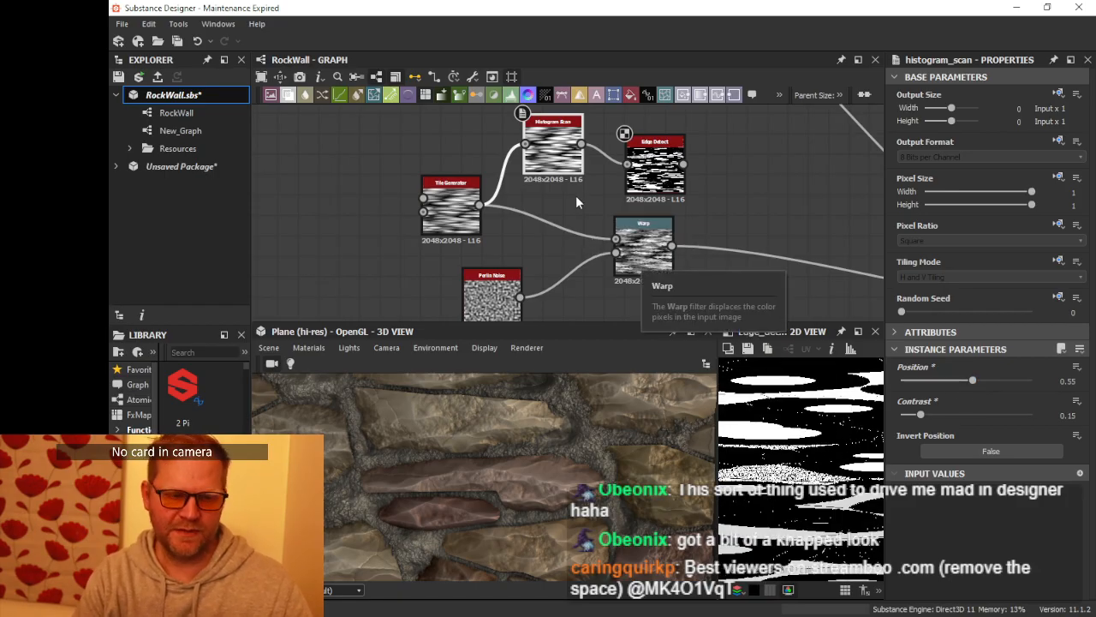
Step: Delete the Histogram Scan and Edge Detect nodes
left_click_drag(741, 179, 525, 138)
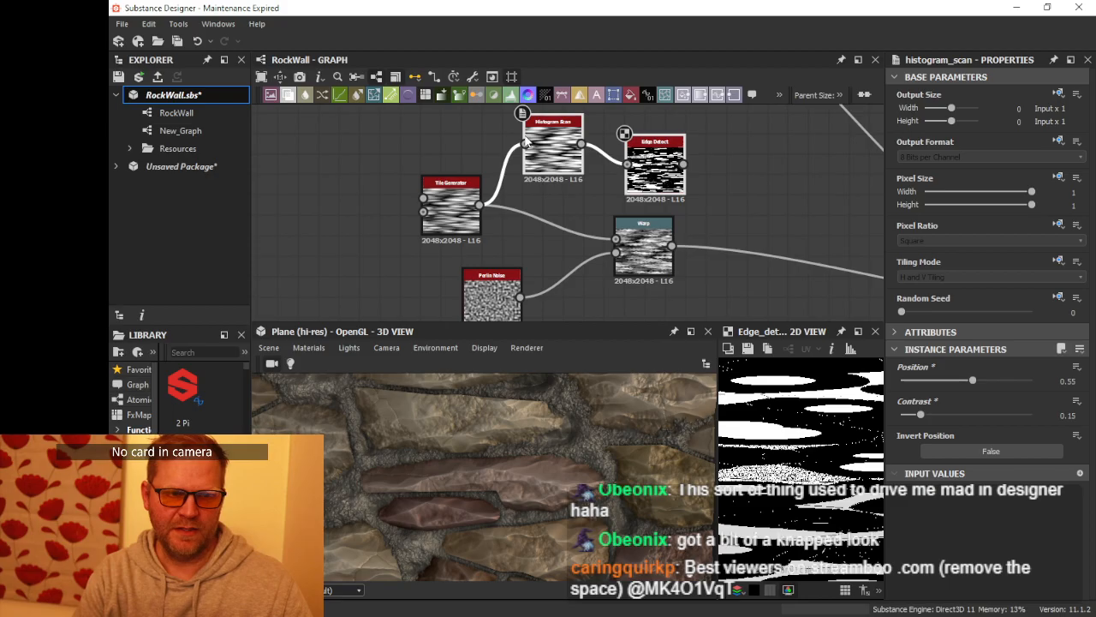
key("Delete")
scroll(608, 224, "down", 5)
middle_click_drag(694, 259, 641, 182)
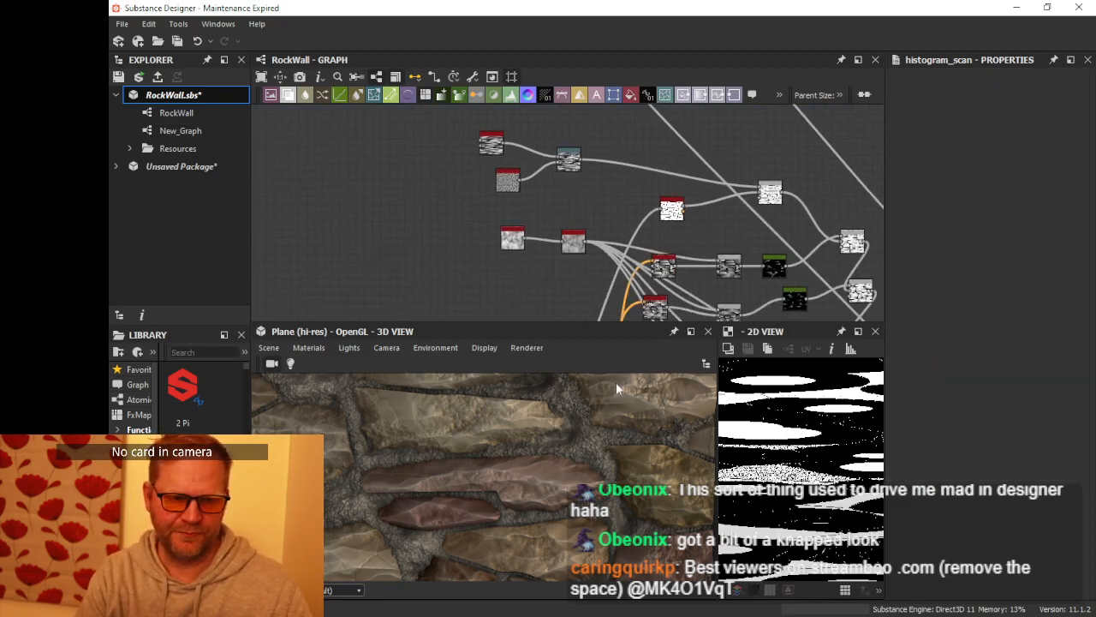
Step: Examine the stone surfaces of the rock wall in an enlarged 3D view, from a distance and up close
scroll(591, 424, "down", 3)
left_click_drag(579, 436, 528, 399)
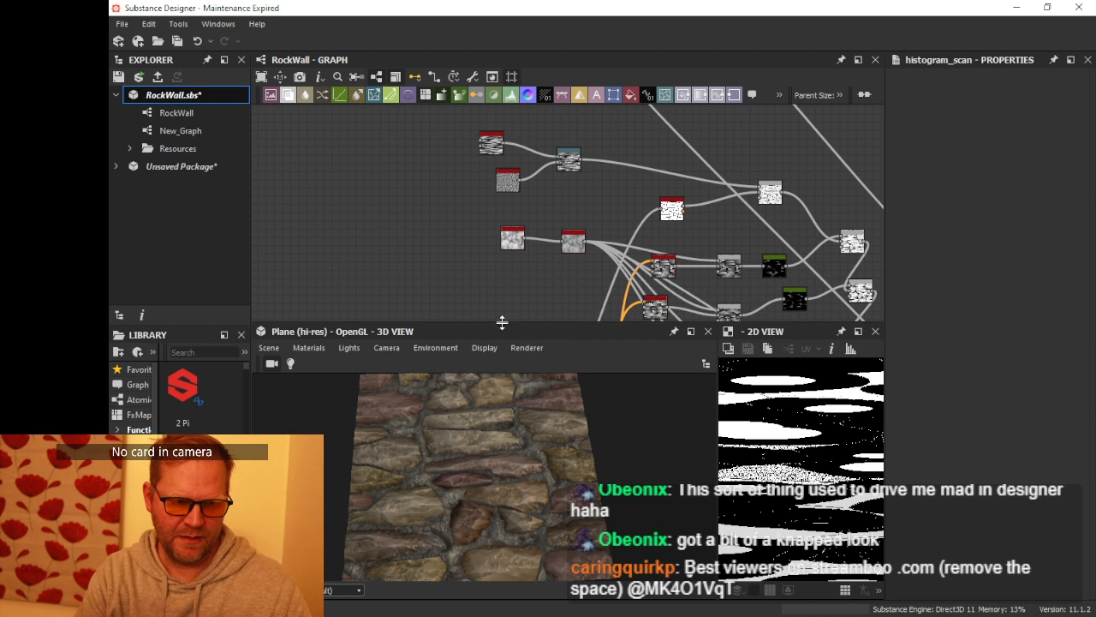
left_click_drag(502, 323, 502, 198)
scroll(531, 386, "up", 5)
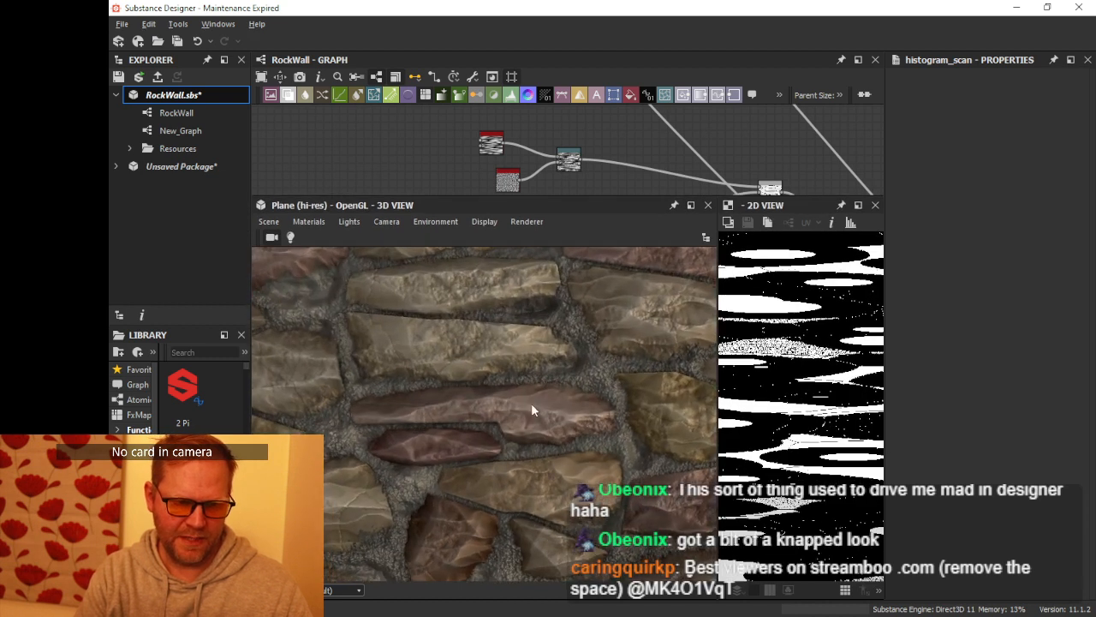
left_click_drag(531, 409, 552, 268)
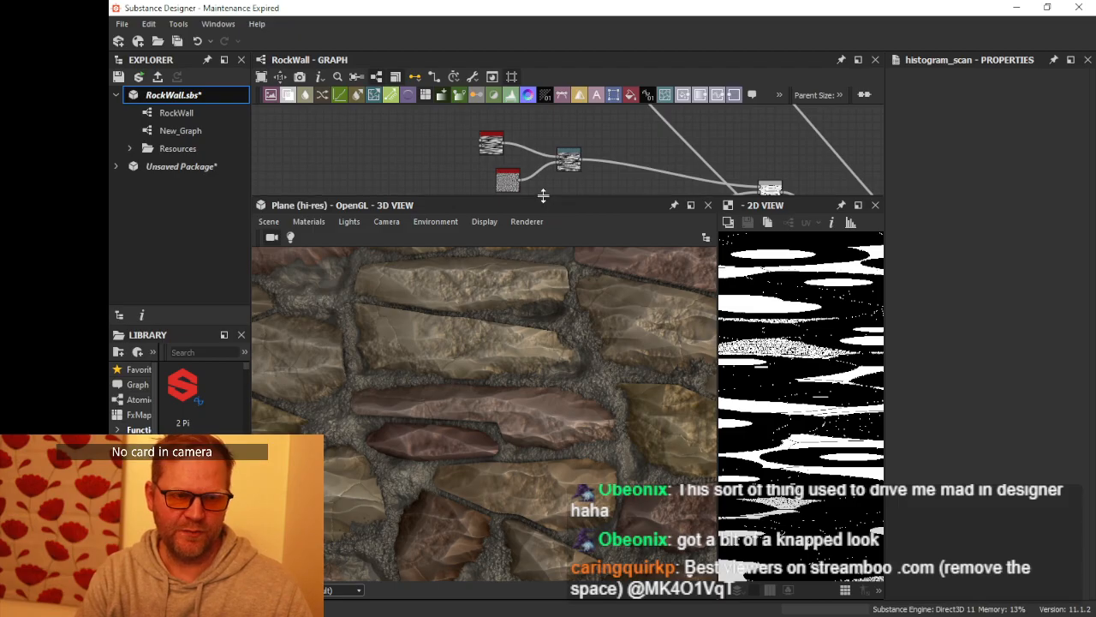
left_click_drag(543, 196, 548, 415)
Step: Preview the topmost Curve node's output and look over the chain of Curve and Blend nodes that shapes the stones
middle_click_drag(588, 332, 399, 262)
scroll(565, 238, "up", 2)
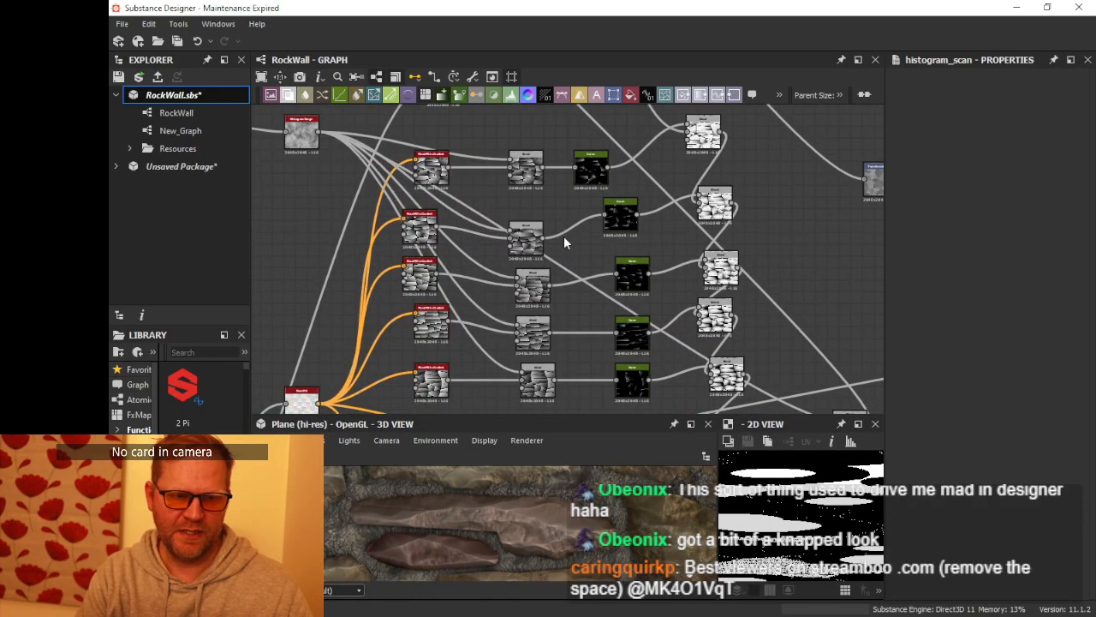
left_click(591, 171)
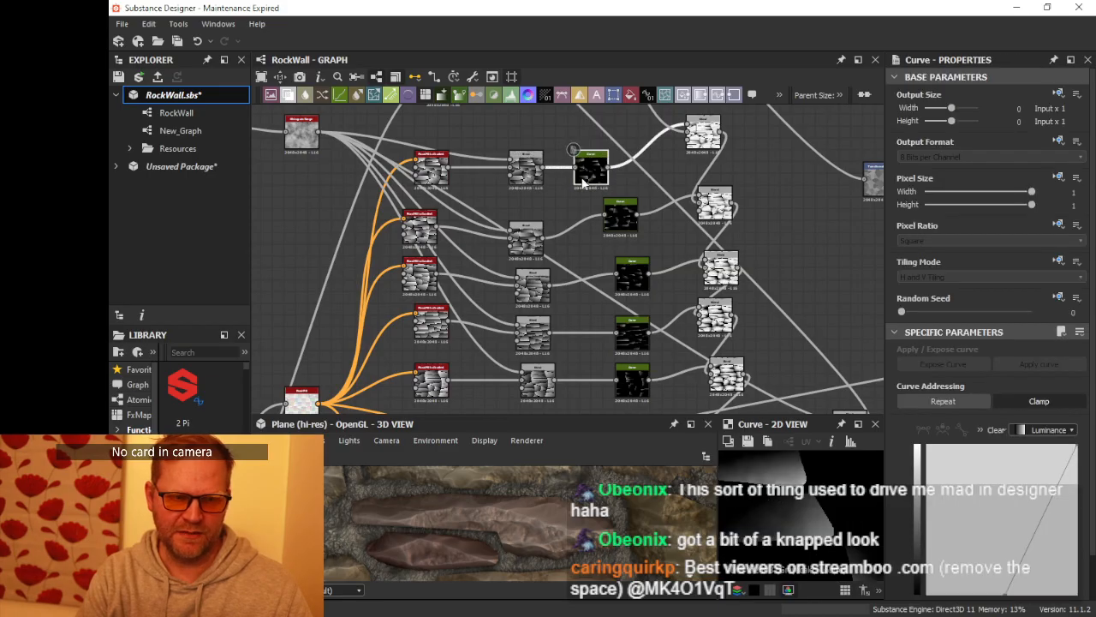
scroll(614, 177, "down", 2)
scroll(611, 183, "up", 2)
scroll(625, 197, "down", 2)
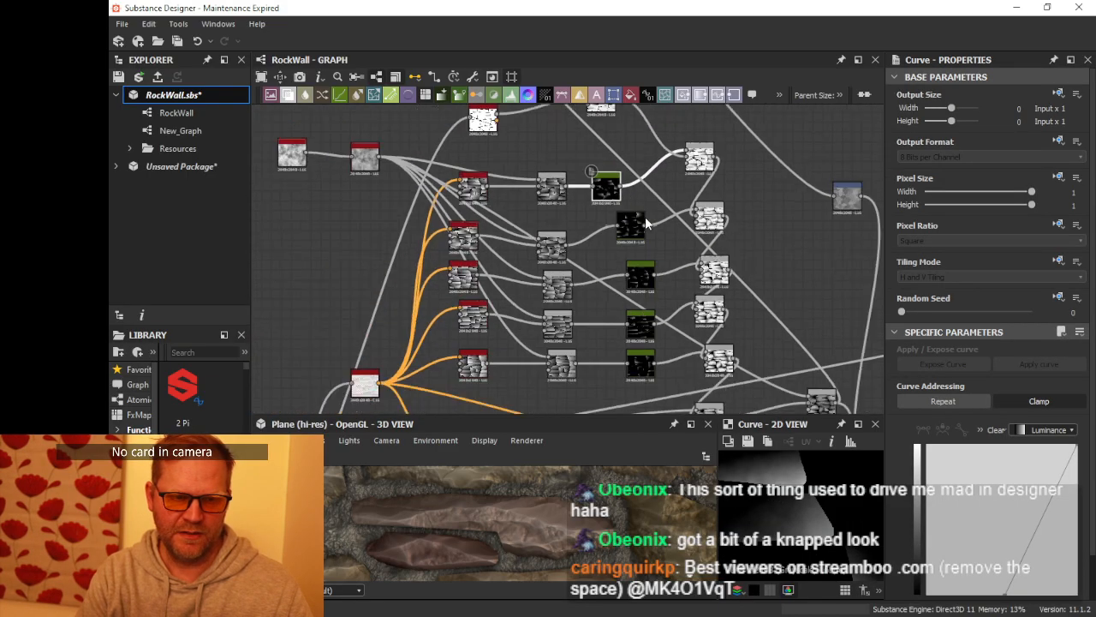
scroll(646, 220, "down", 1)
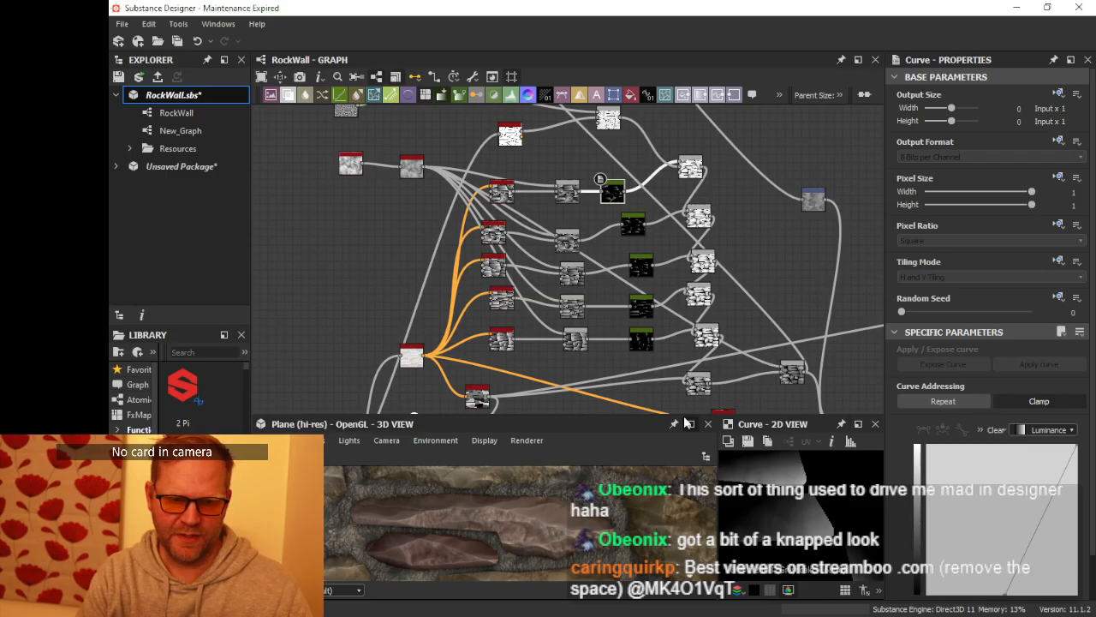
scroll(662, 248, "up", 4)
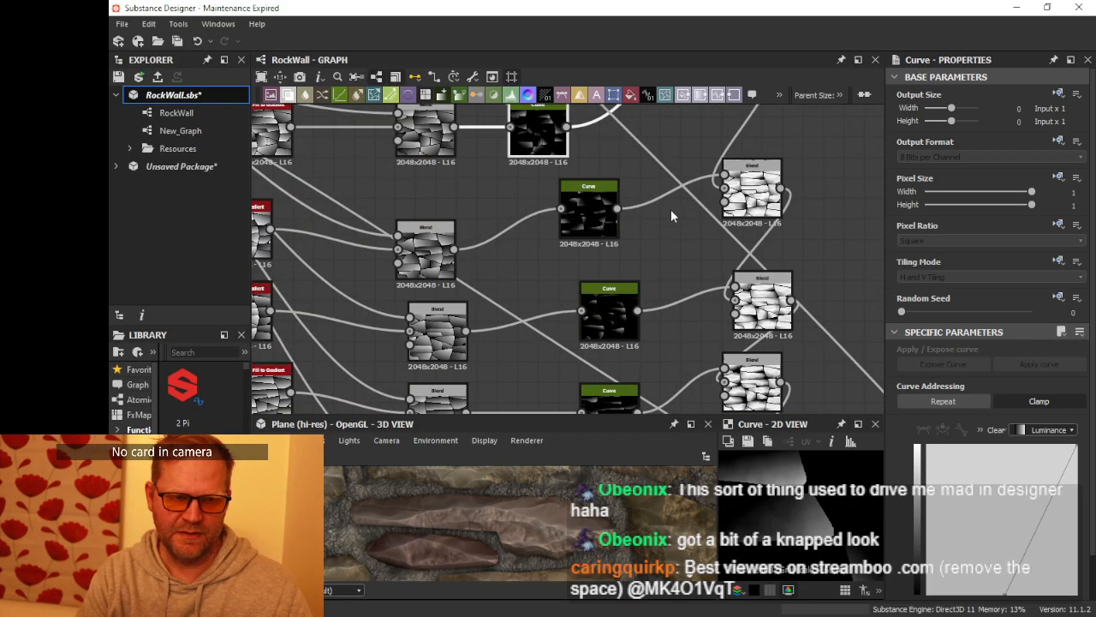
Step: Set the opacity of the topmost Subtract Blend fed by a Curve node to 0.77
left_click(675, 205)
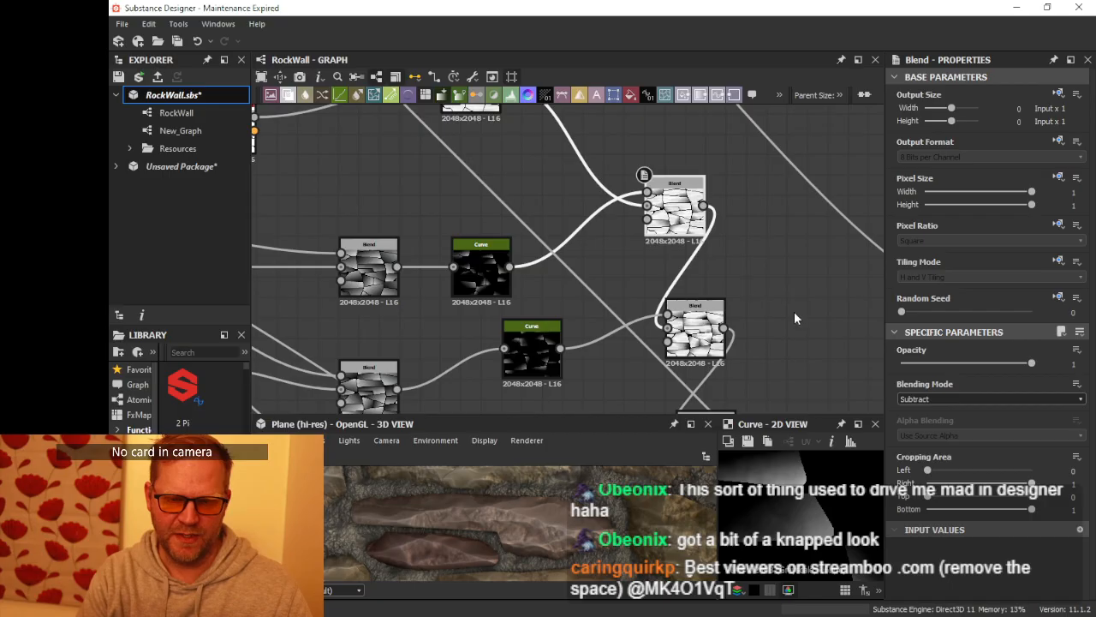
scroll(683, 283, "down", 2)
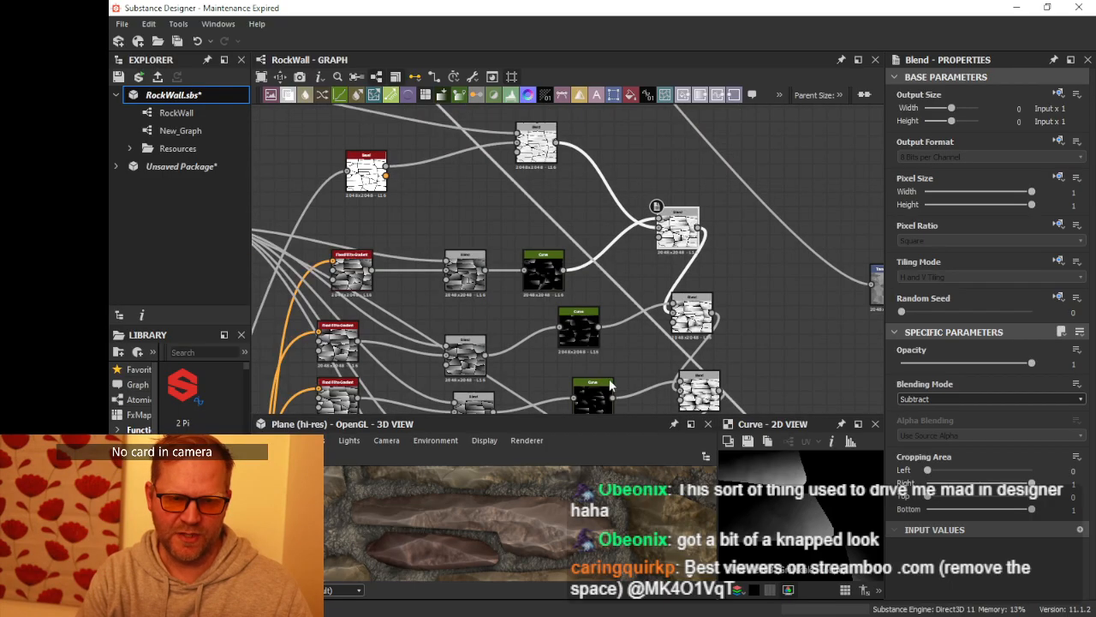
scroll(702, 252, "down", 5)
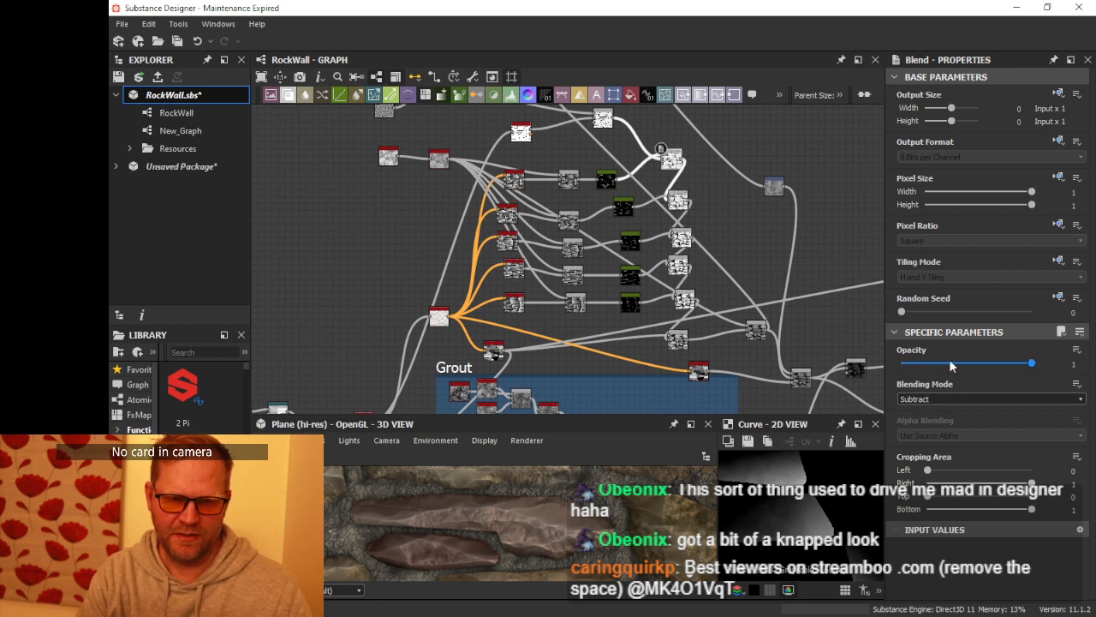
left_click_drag(554, 416, 567, 325)
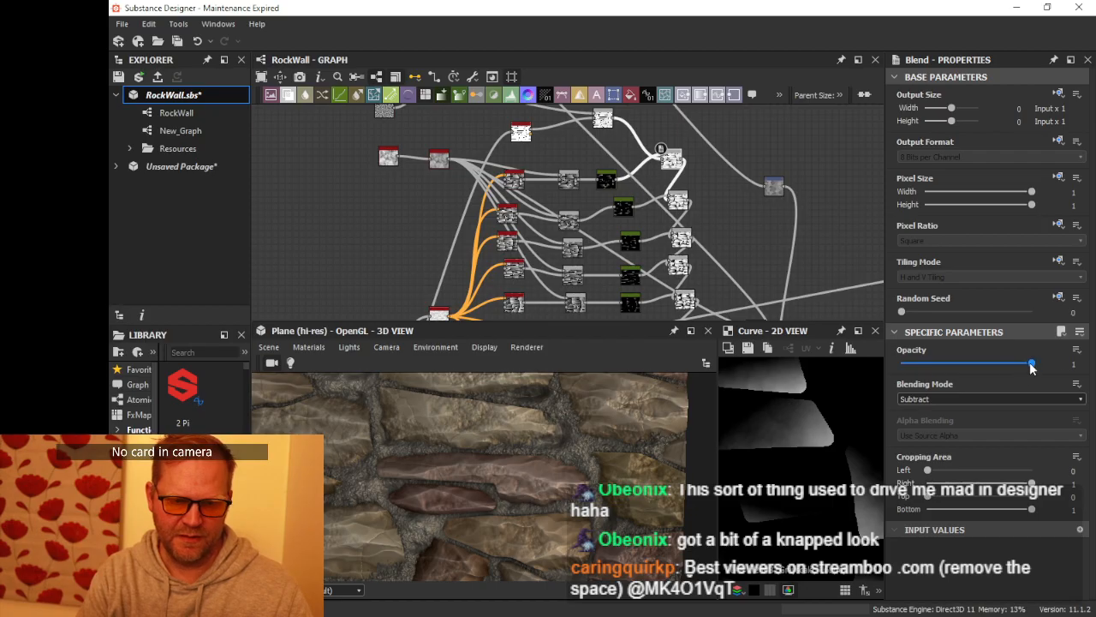
left_click_drag(1031, 365, 1004, 377)
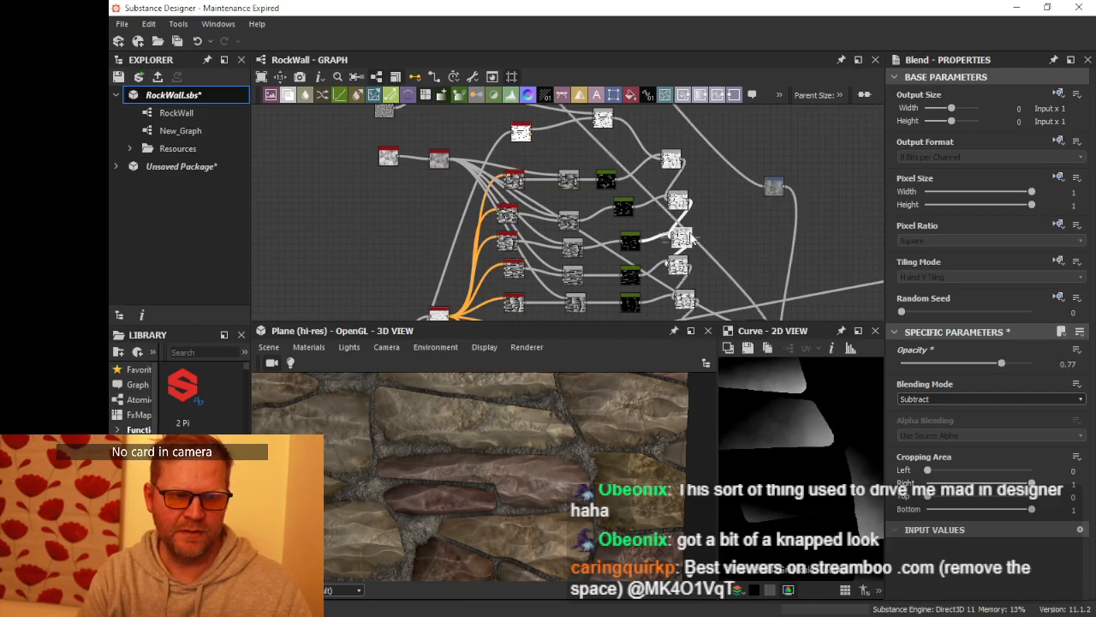
Step: Lower the opacity of Subtract Blends further down the Curve chain, with the fourth one at about 0.35
middle_click_drag(709, 264, 682, 176)
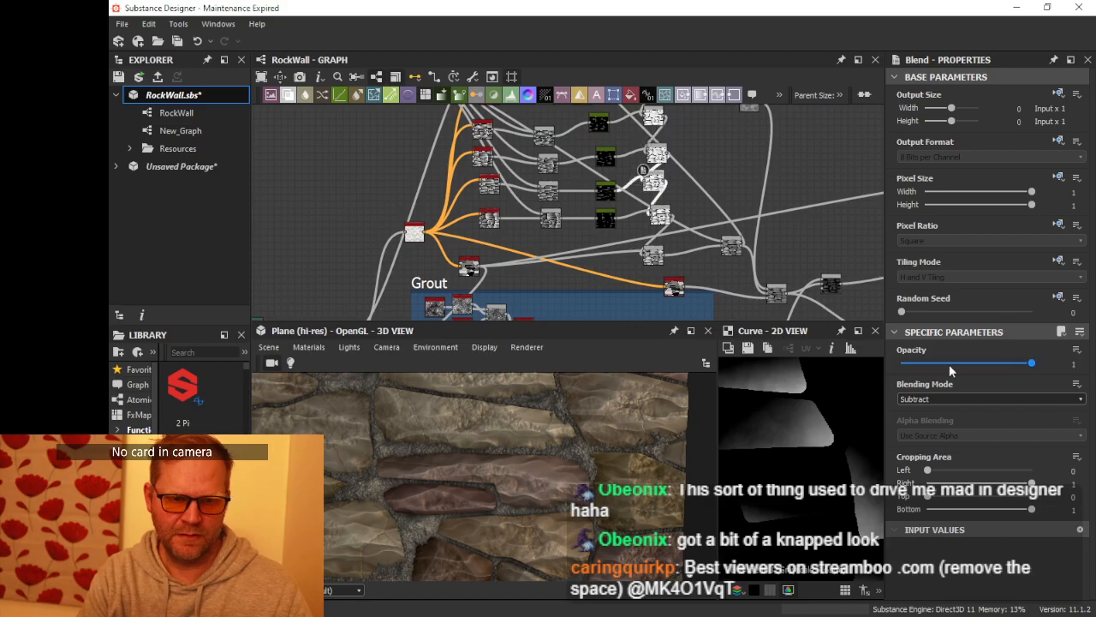
left_click_drag(1028, 364, 964, 363)
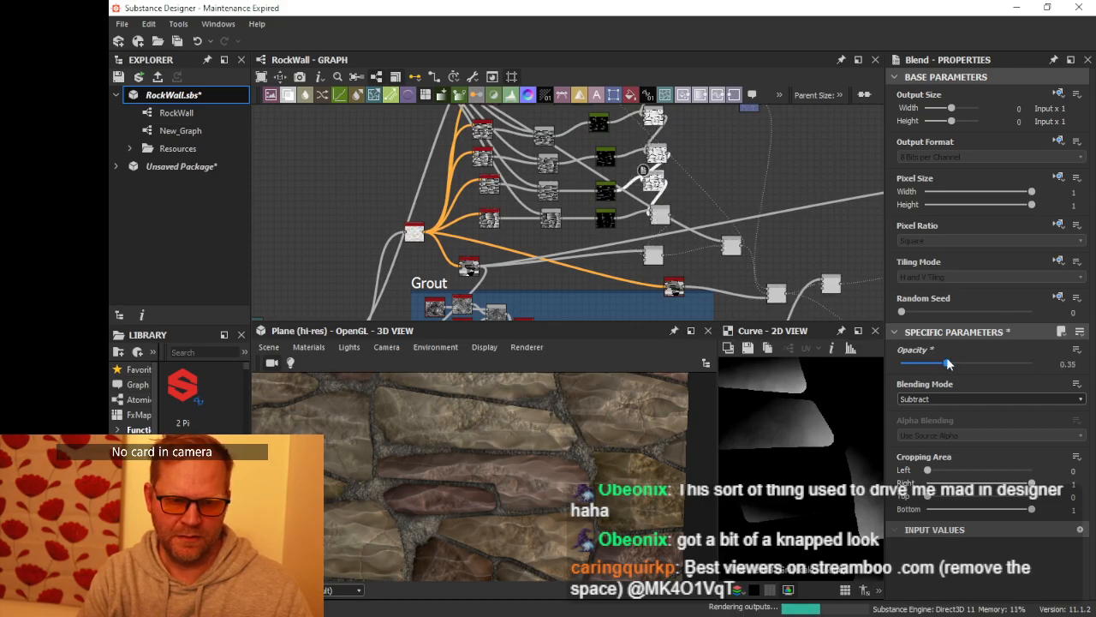
mouse_move(1034, 373)
left_mouse_down()
mouse_move(1051, 369)
mouse_move(1012, 370)
left_mouse_up()
Step: Set the opacity of the topmost Subtract Blend in the Curve chain to 0.76
middle_click_drag(681, 160, 686, 216)
left_click(658, 170)
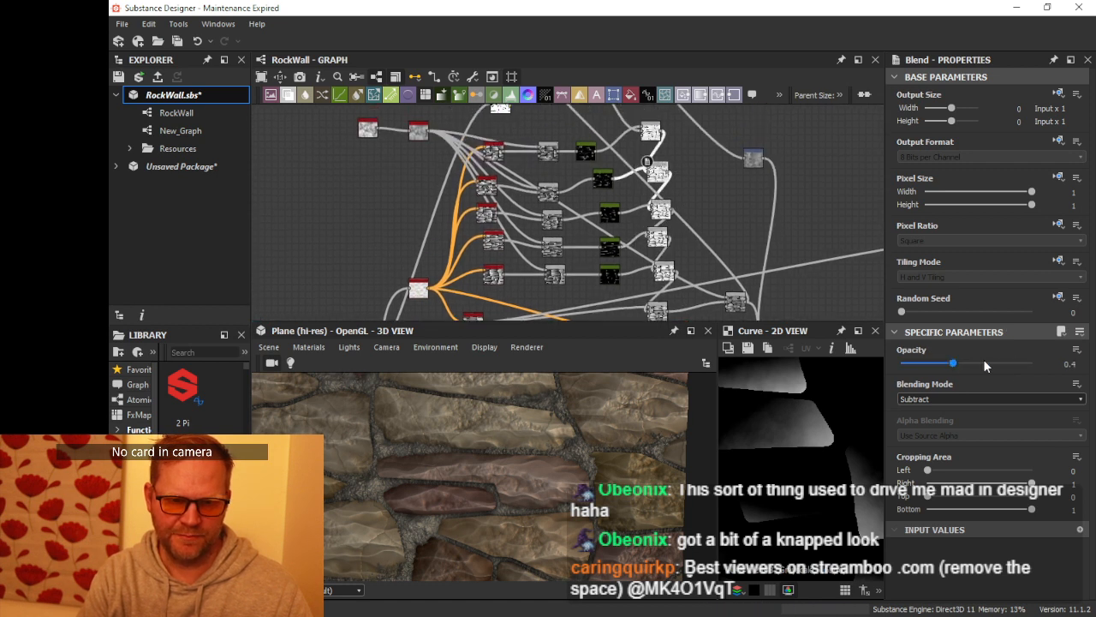
left_click_drag(984, 366, 1002, 369)
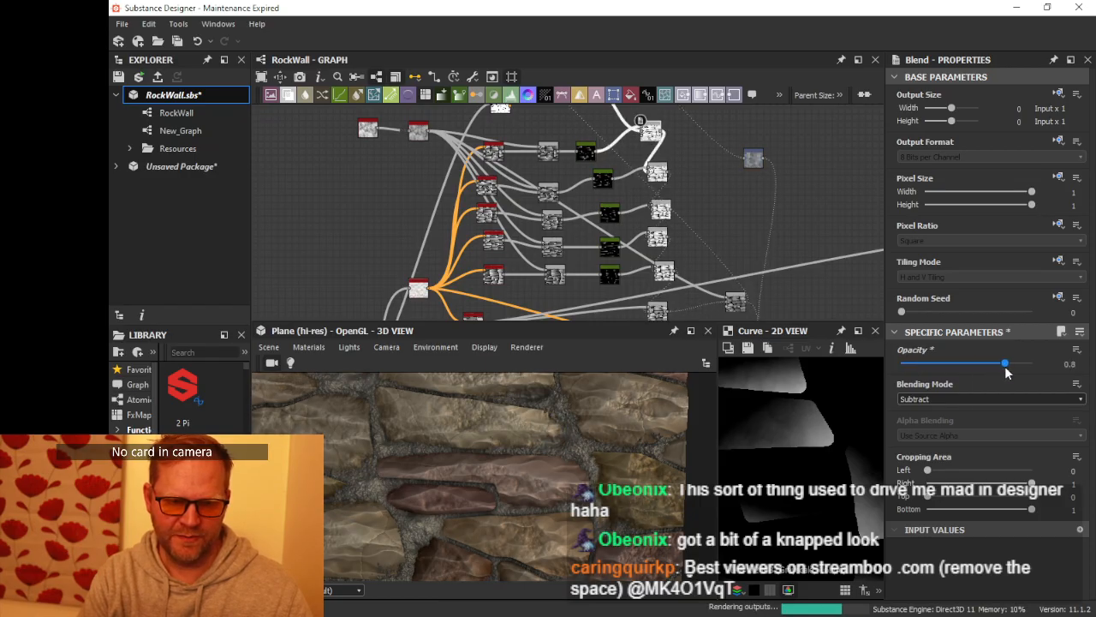
Step: Undock and maximize the 3D view, and inspect the stone shapes and surface detail from an angle
scroll(599, 407, "down", 5)
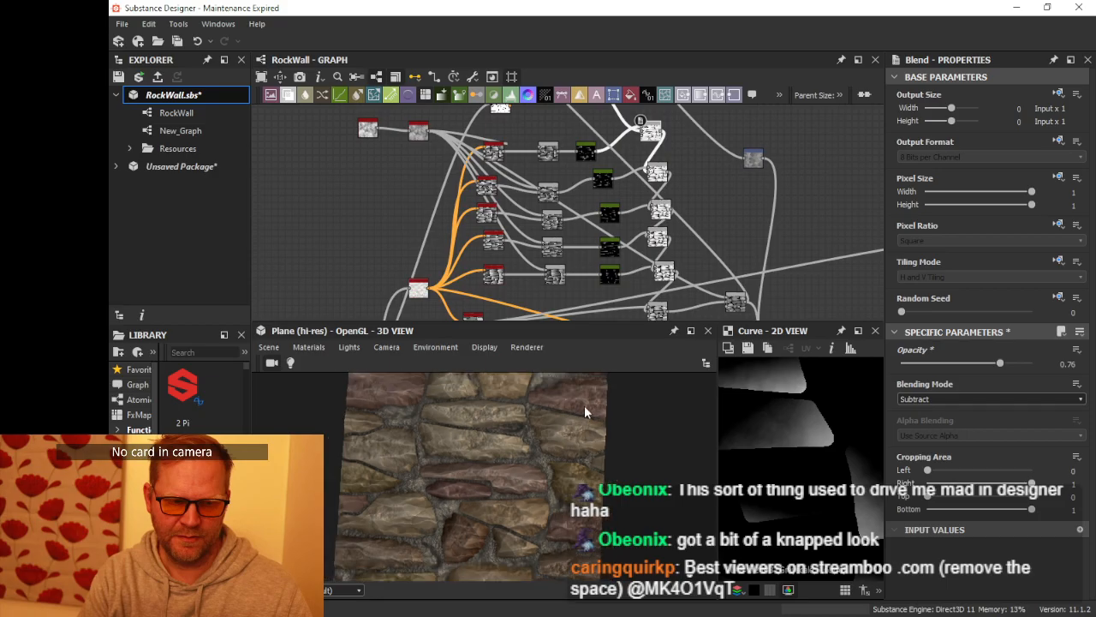
mouse_move(555, 412)
left_mouse_down()
mouse_move(550, 447)
mouse_move(565, 443)
mouse_move(562, 418)
mouse_move(556, 471)
mouse_move(528, 340)
mouse_move(529, 215)
left_mouse_up()
left_click_drag(547, 336, 548, 339)
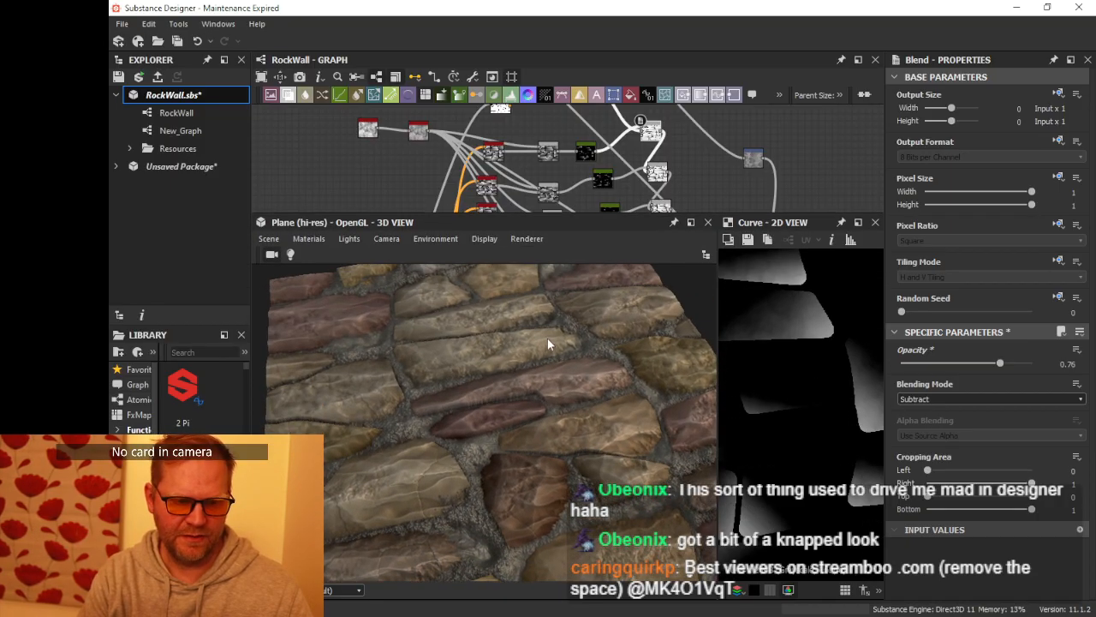
left_click(690, 224)
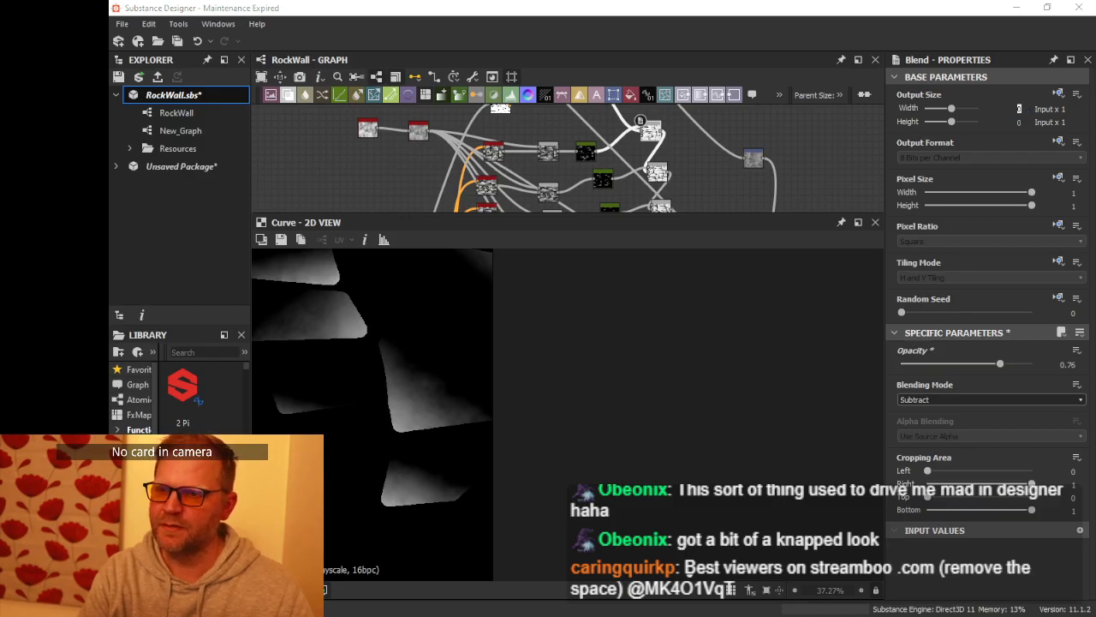
left_click_drag(1095, 163, 606, 155)
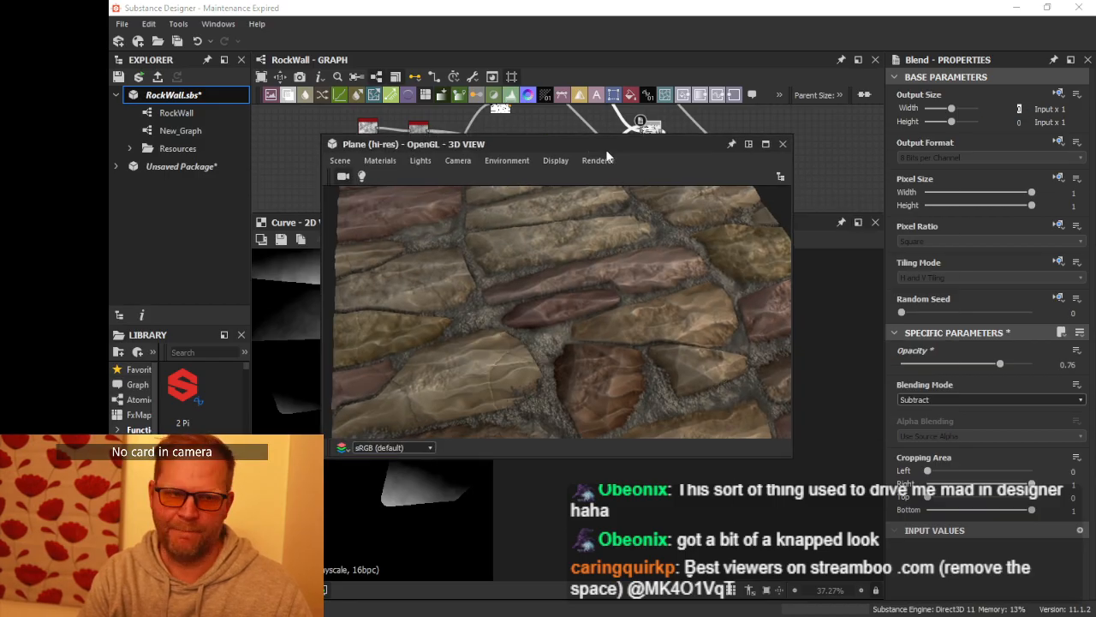
left_click(765, 147)
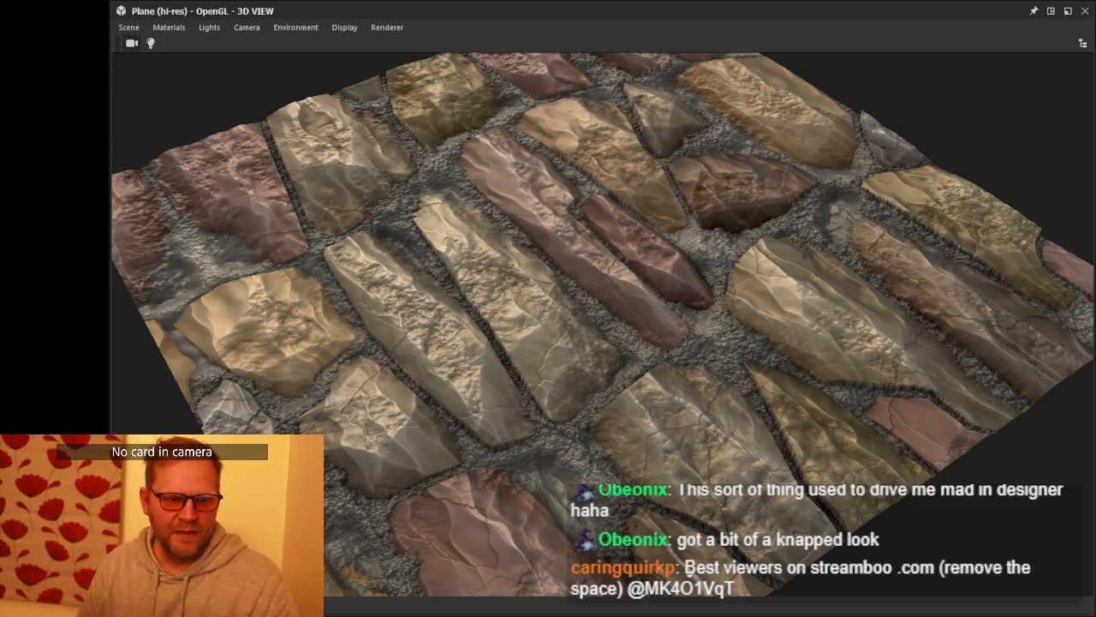
Step: Inspect the stones' streaks, chipped surfaces and mortar joints in the 3D view, up close and from several angles
left_click_drag(559, 287, 827, 326)
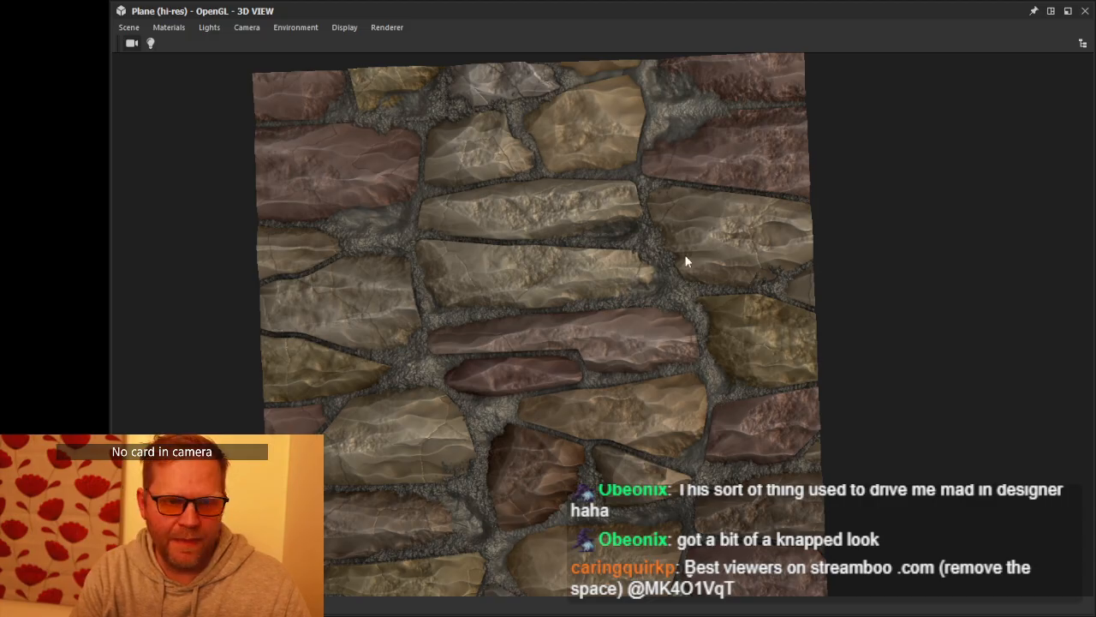
right_click_drag(685, 257, 626, 245)
left_click_drag(626, 246, 636, 208)
right_click_drag(636, 208, 637, 264)
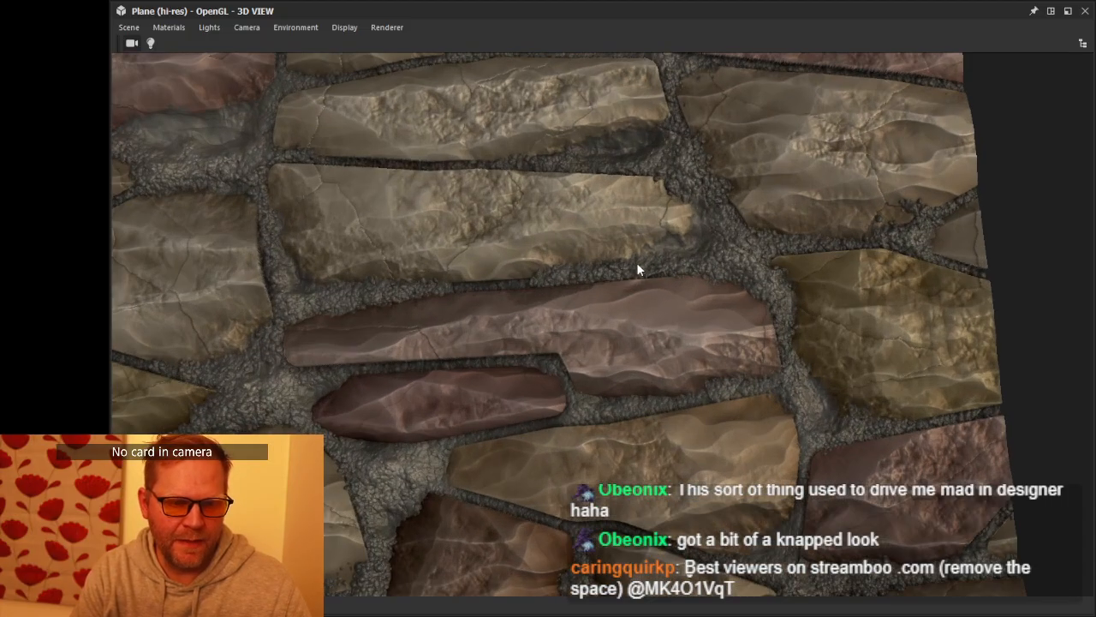
left_click_drag(637, 270, 730, 276)
right_click_drag(730, 276, 732, 271)
left_click_drag(732, 271, 710, 240)
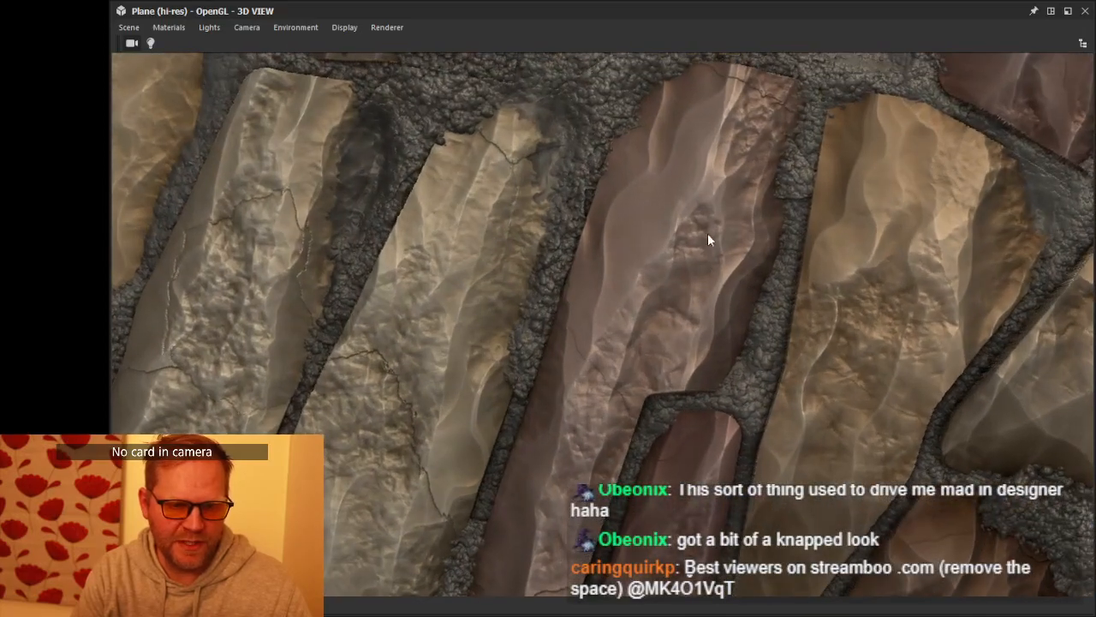
left_click_drag(629, 182, 609, 201)
right_click_drag(609, 201, 638, 292)
left_click_drag(637, 292, 574, 248)
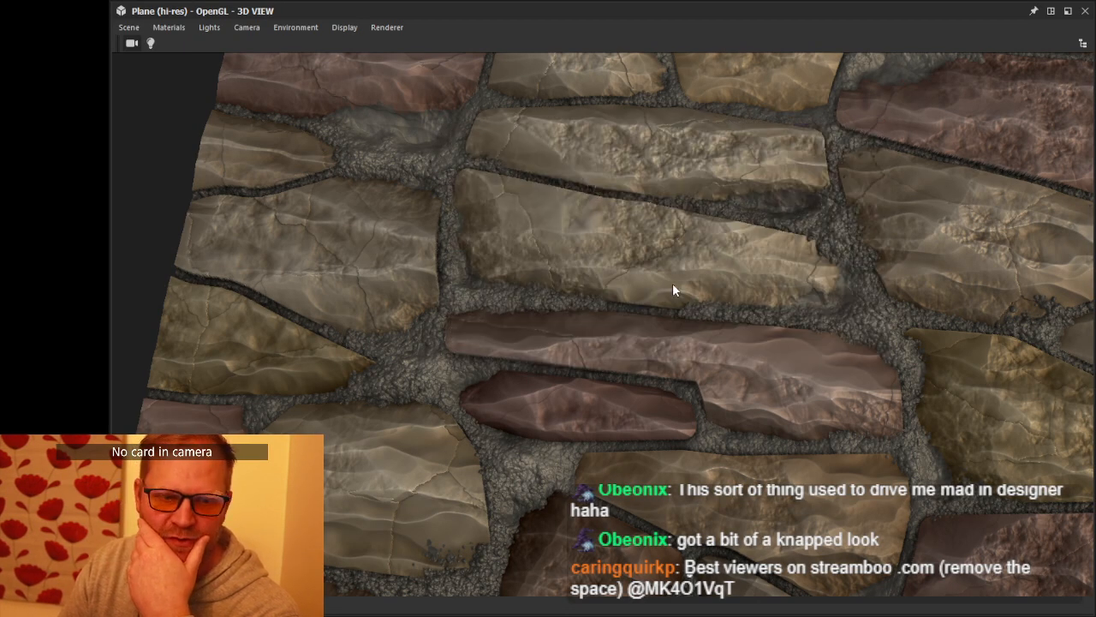
scroll(674, 290, "down", 5)
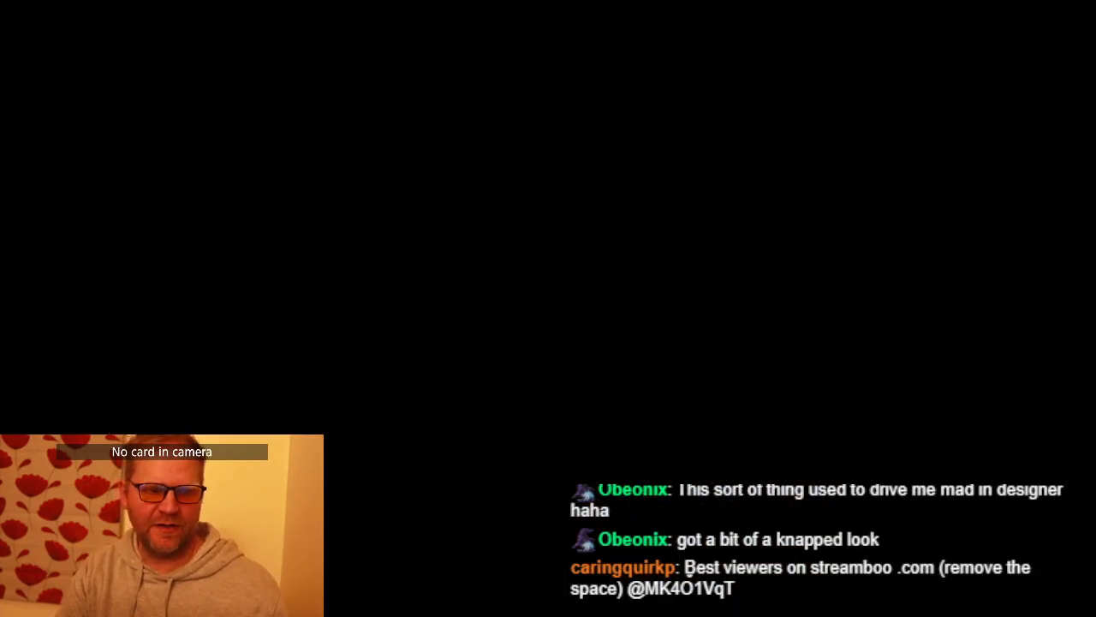
left_click_drag(538, 300, 659, 306)
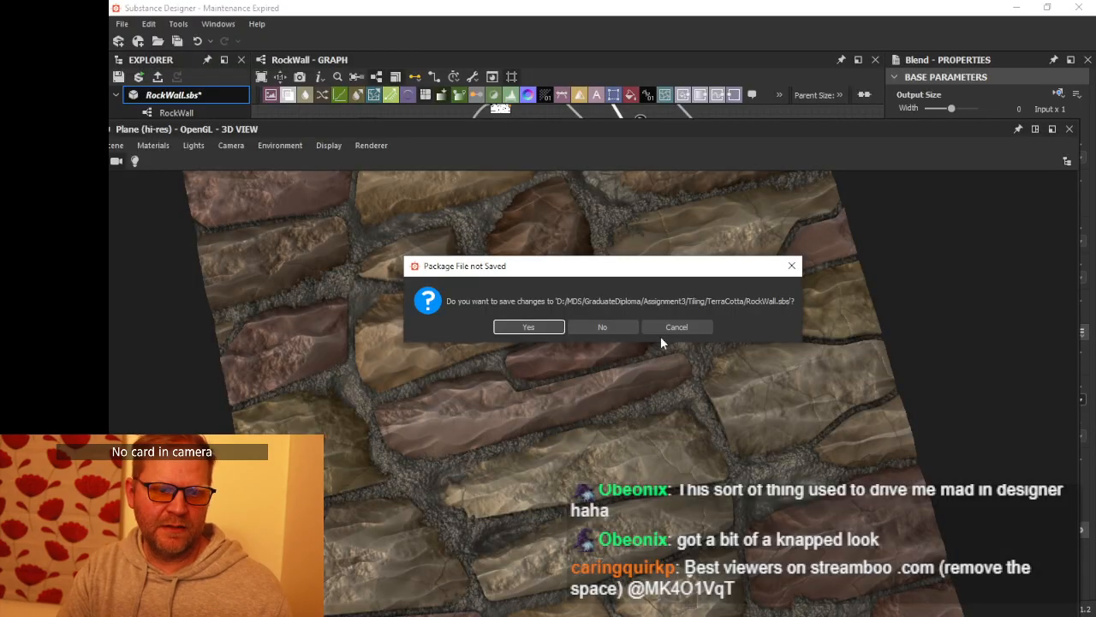
left_click(668, 329)
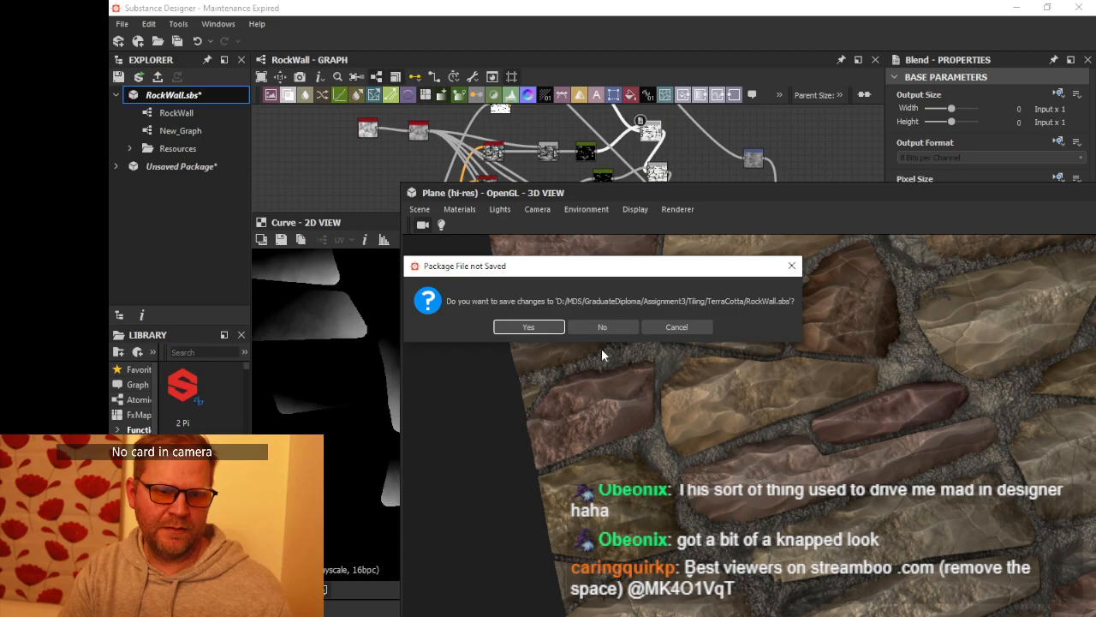
left_click(664, 328)
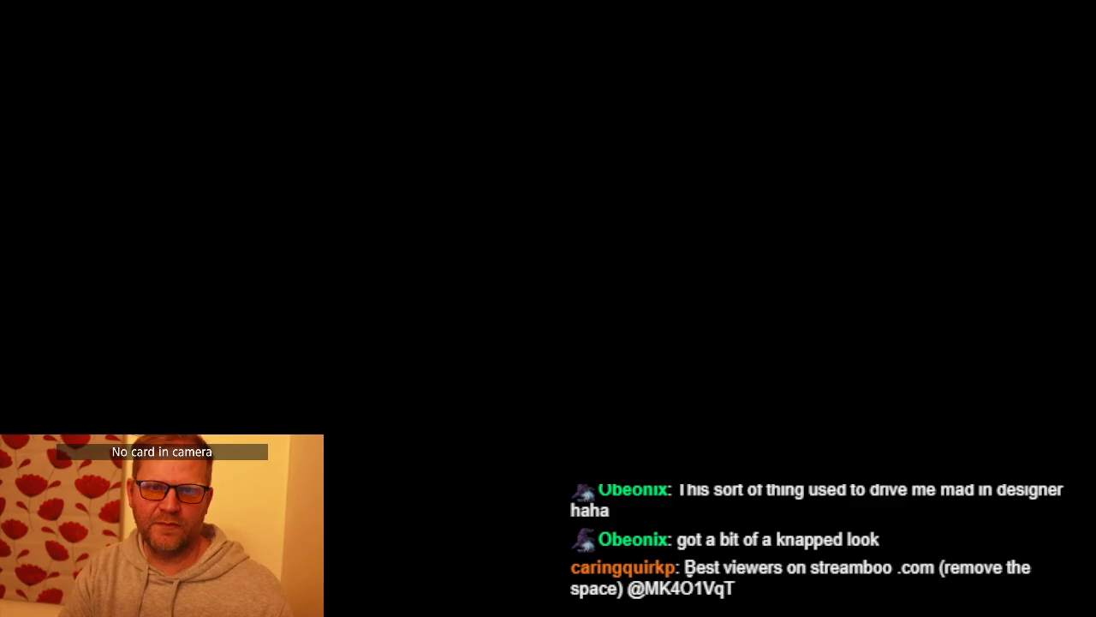
Step: Restore the default window layout so the 3D view is docked again, and maximize the main window
left_click_drag(814, 13, 682, 53)
left_click_drag(688, 159, 856, 196)
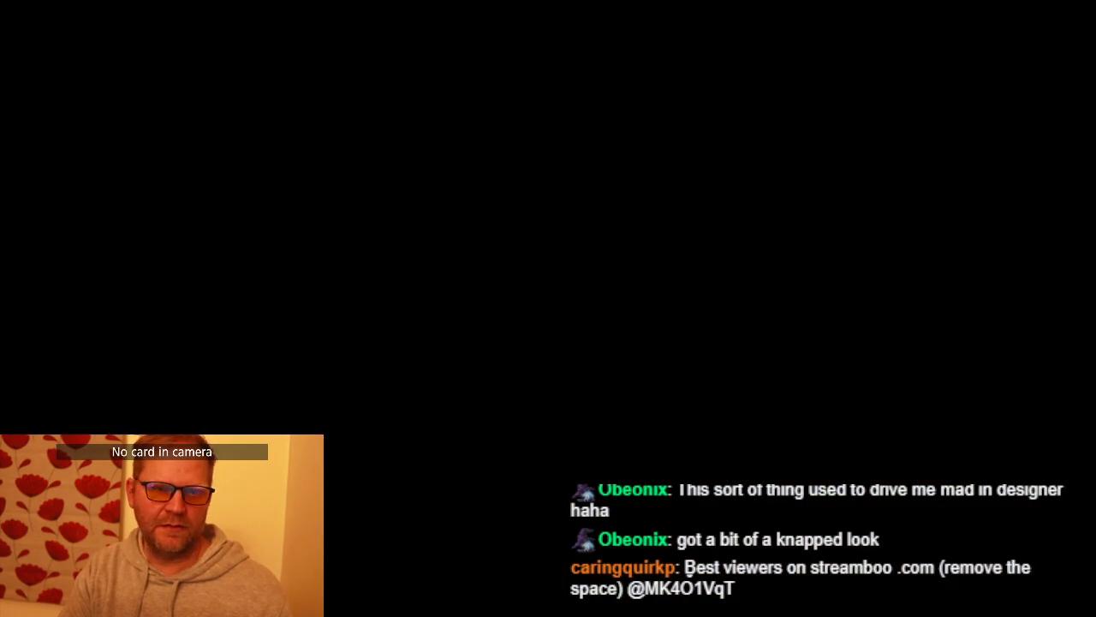
left_click_drag(718, 52, 790, 50)
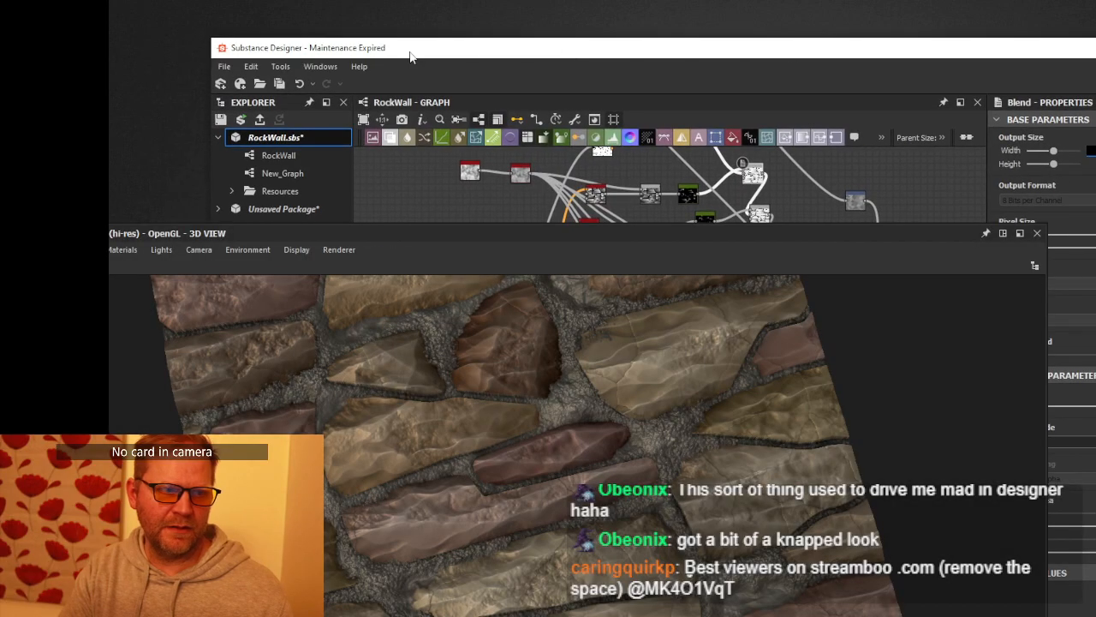
left_click(321, 67)
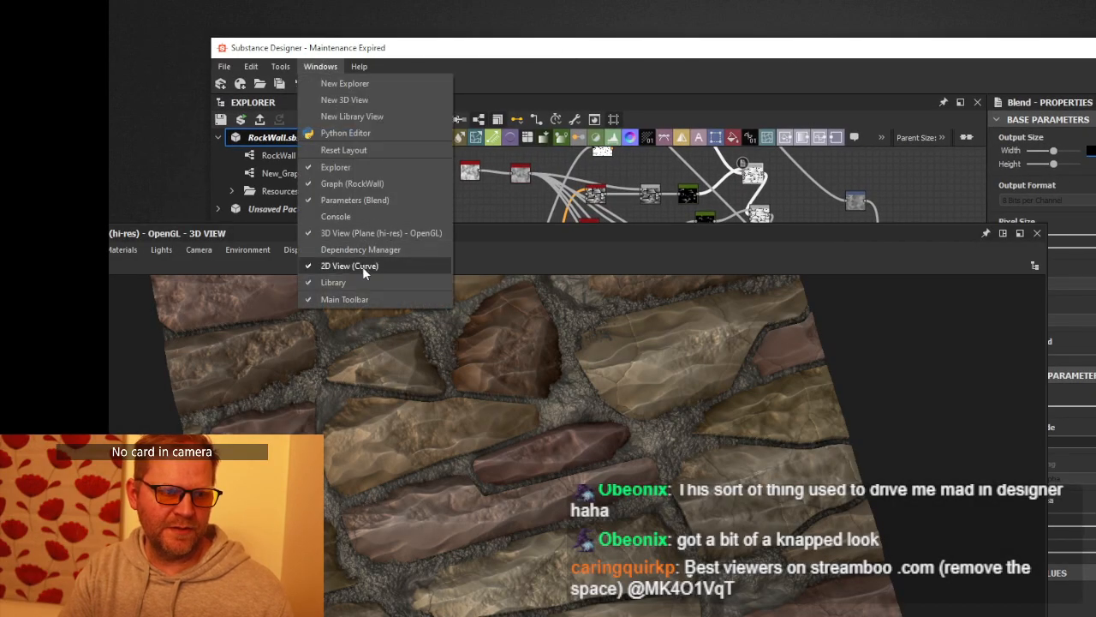
left_click(377, 151)
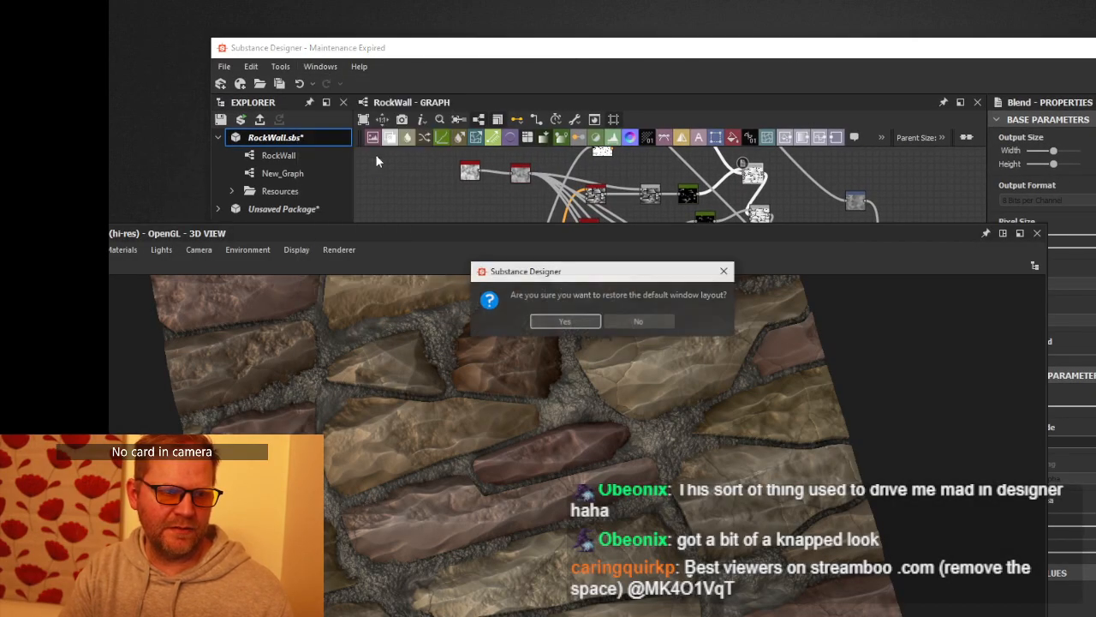
left_click(565, 322)
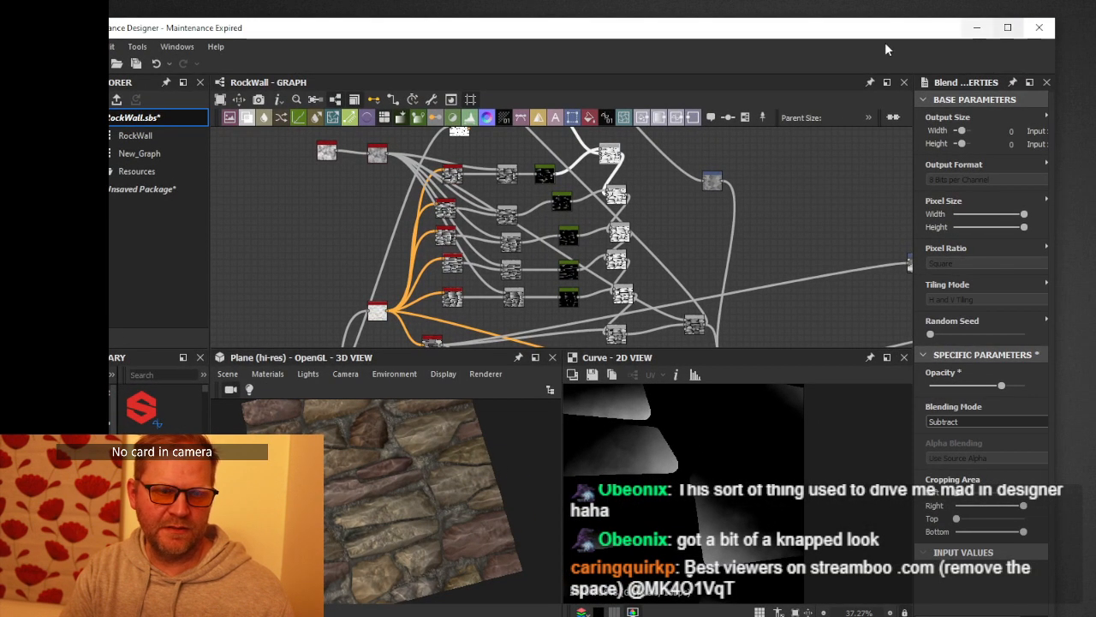
left_click(1008, 27)
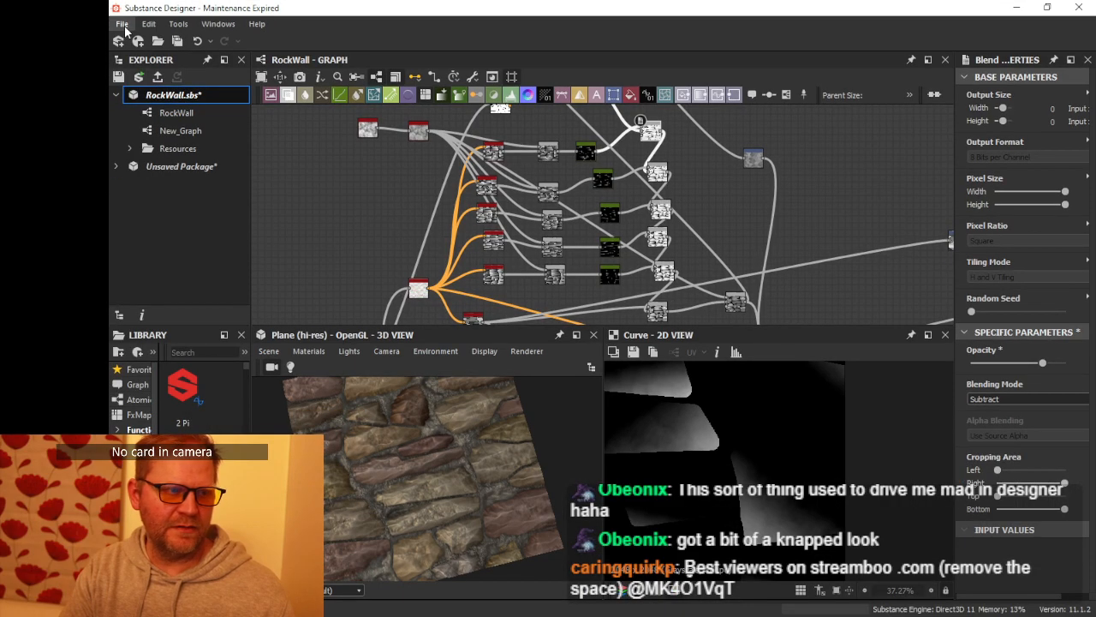
Step: Save the RockWall.sbs package, skipping the save of the unsaved New_Graph package
left_click(122, 24)
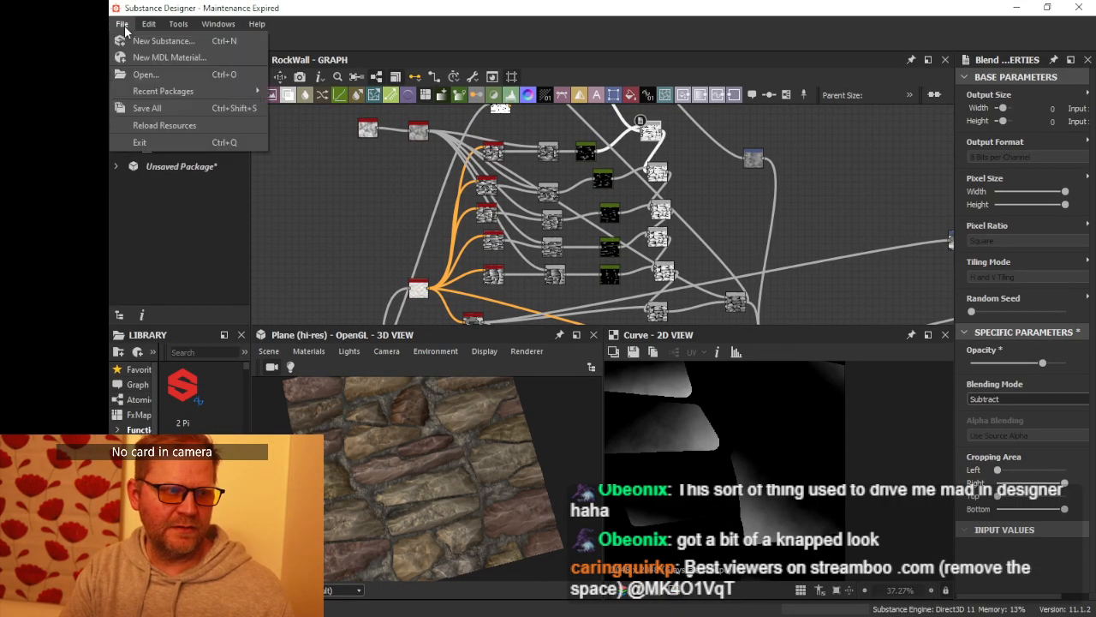
left_click(160, 107)
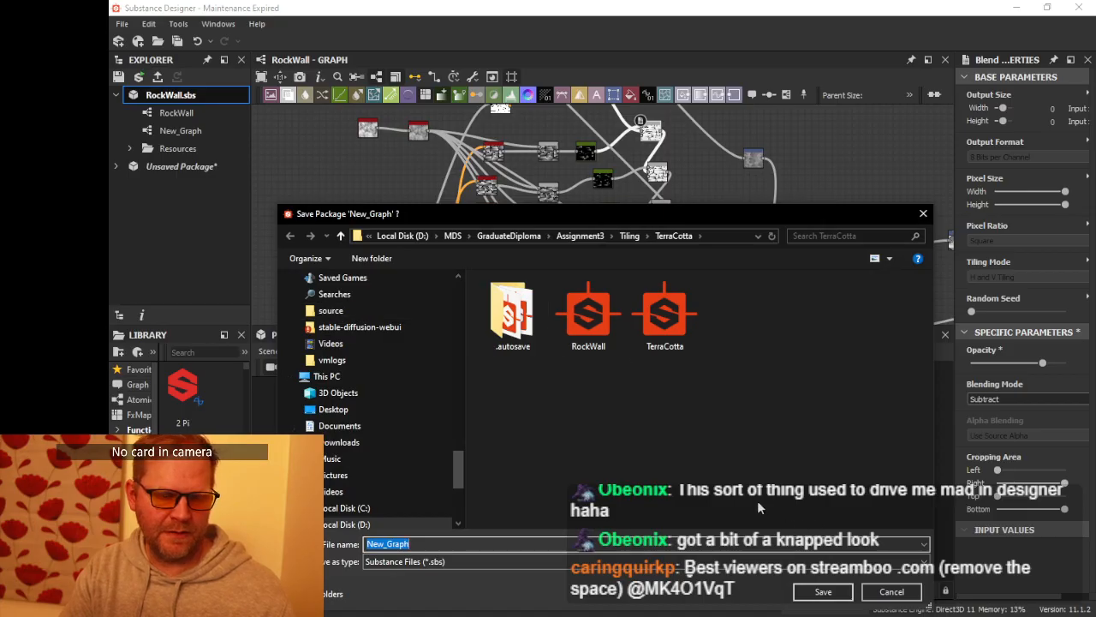
left_click(892, 591)
right_click(172, 99)
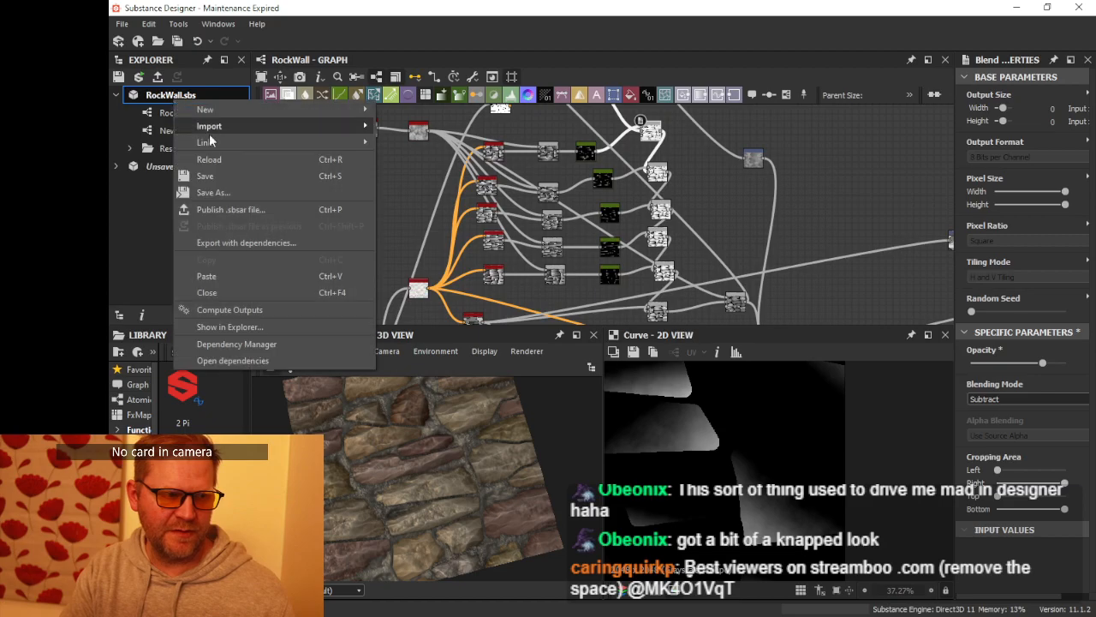
left_click(232, 174)
Step: Select the Unsaved Package in the explorer and open its list of package actions
left_click(199, 168)
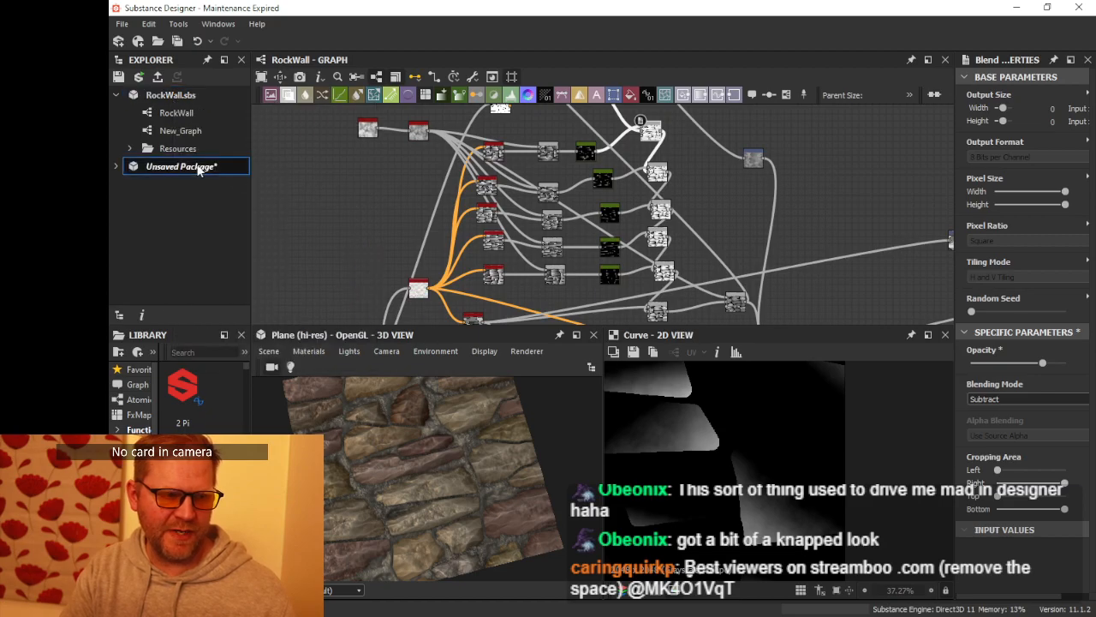
right_click(198, 168)
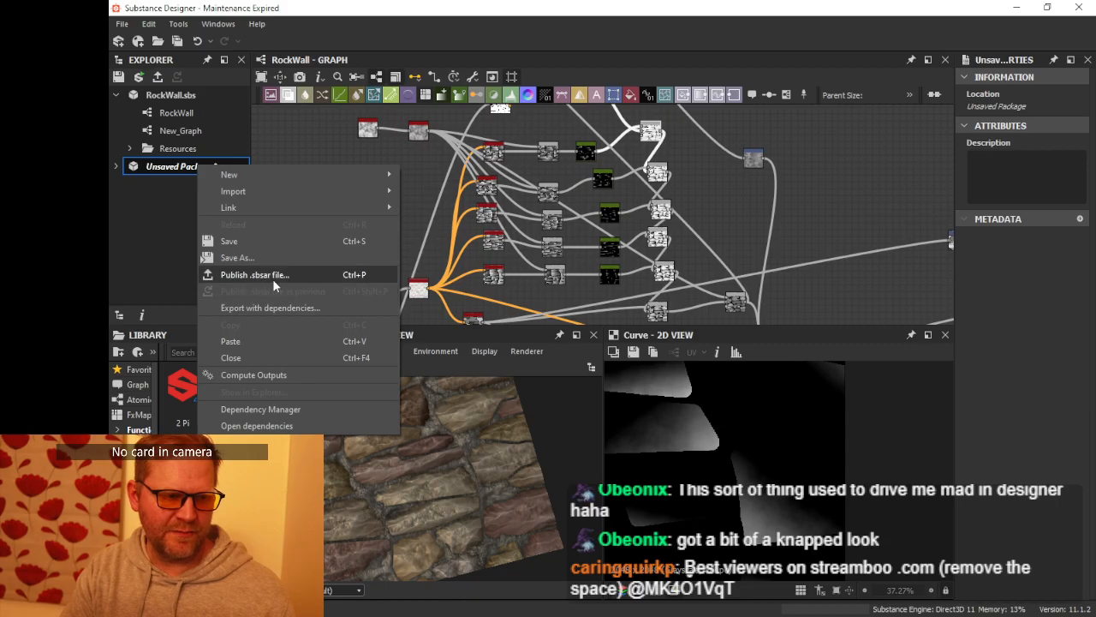
Step: Enlarge the graph area and preview the Multiply Blend node just above the Grout frame in the 2D view
left_click(413, 178)
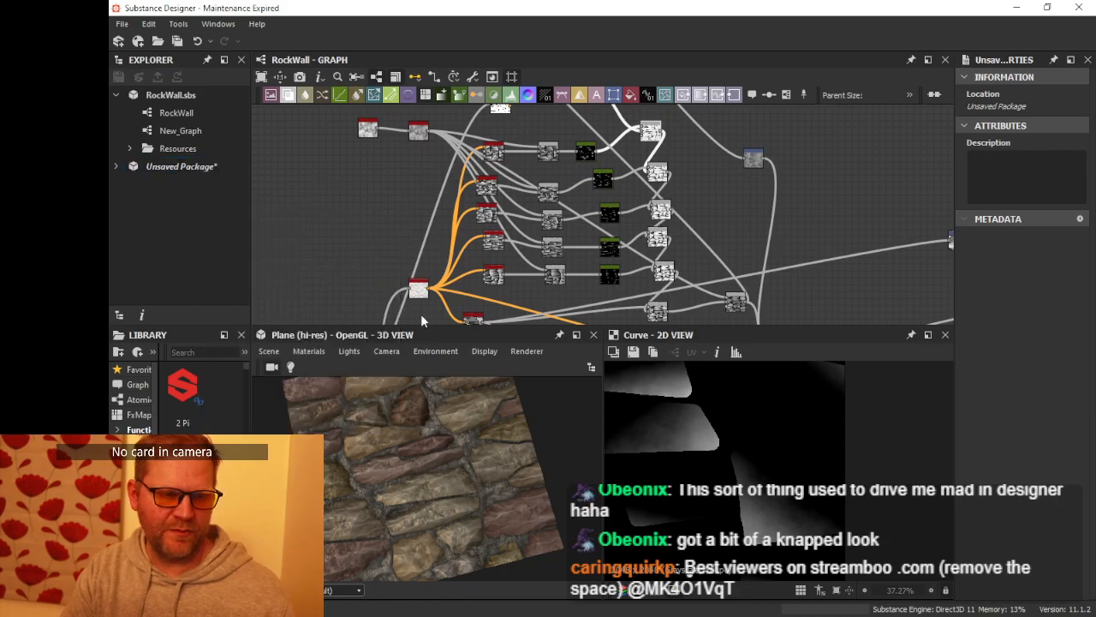
left_click_drag(424, 326, 426, 404)
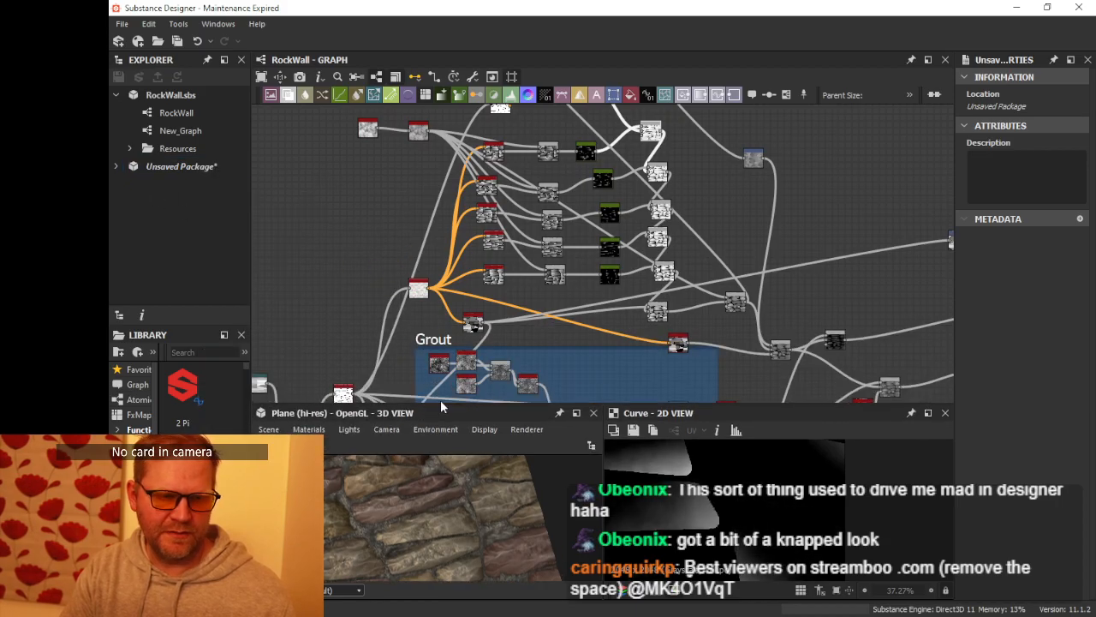
middle_click_drag(583, 288, 582, 136)
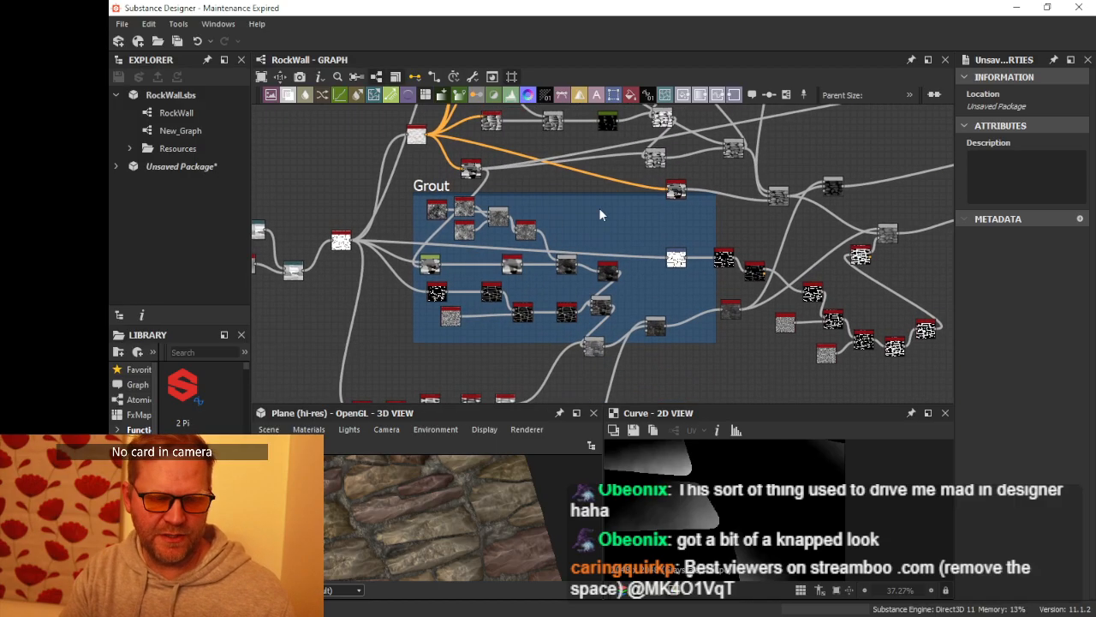
scroll(610, 214, "up", 3)
middle_click_drag(636, 223, 613, 382)
middle_click_drag(717, 268, 629, 253)
scroll(588, 252, "up", 4)
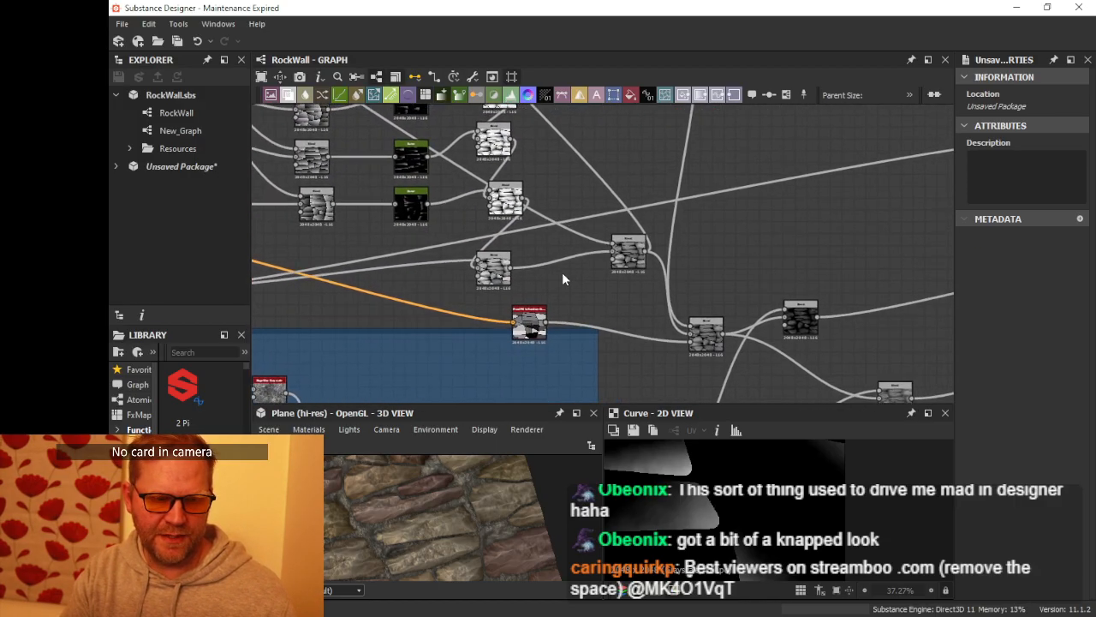
scroll(549, 276, "down", 2)
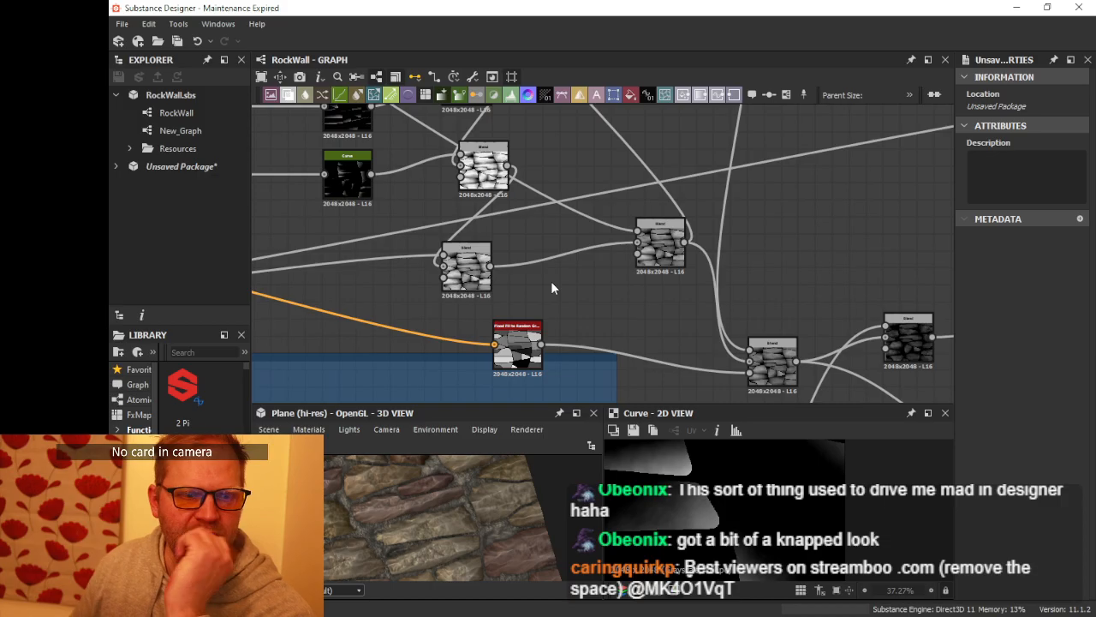
left_click(667, 251)
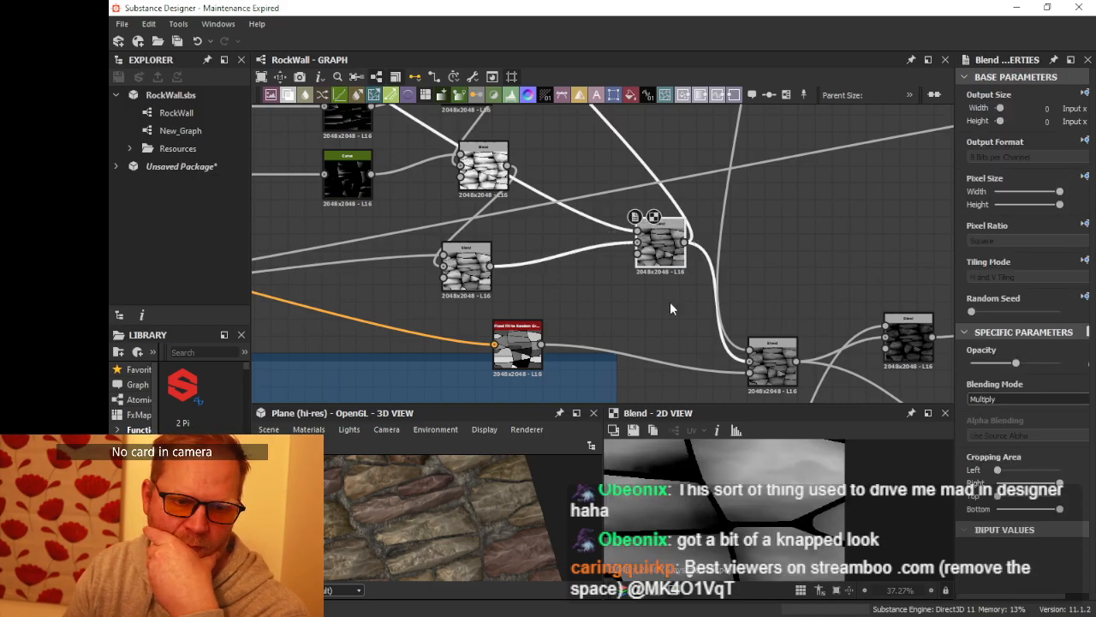
Step: Add a Histogram Scan node fed by the output of the Multiply Blend node
scroll(686, 255, "up", 3)
scroll(686, 256, "down", 2)
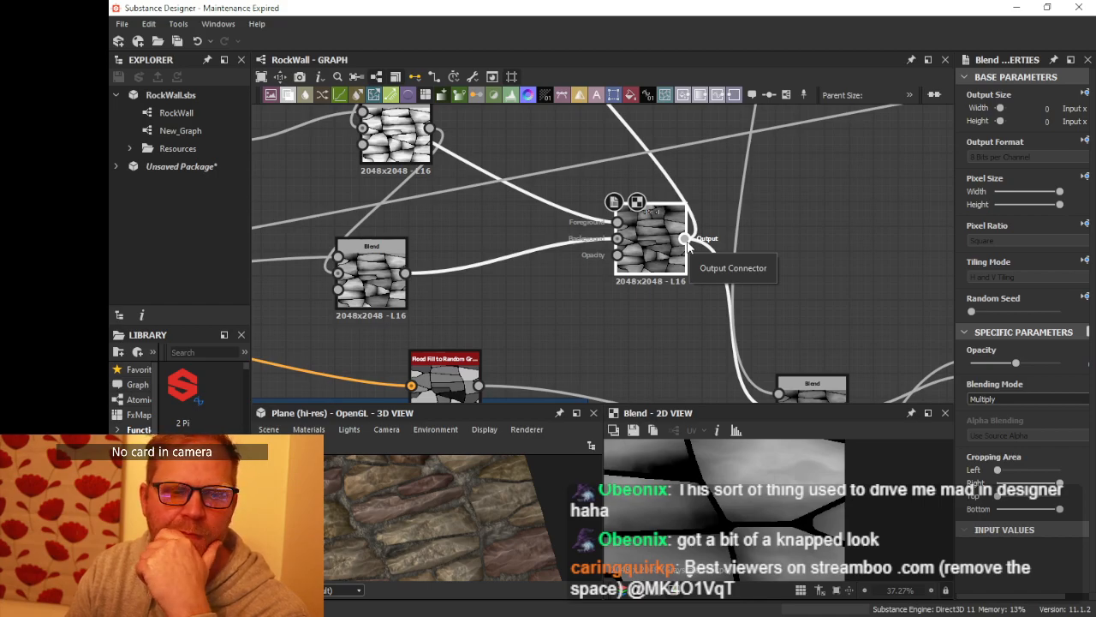
left_click_drag(685, 238, 793, 235)
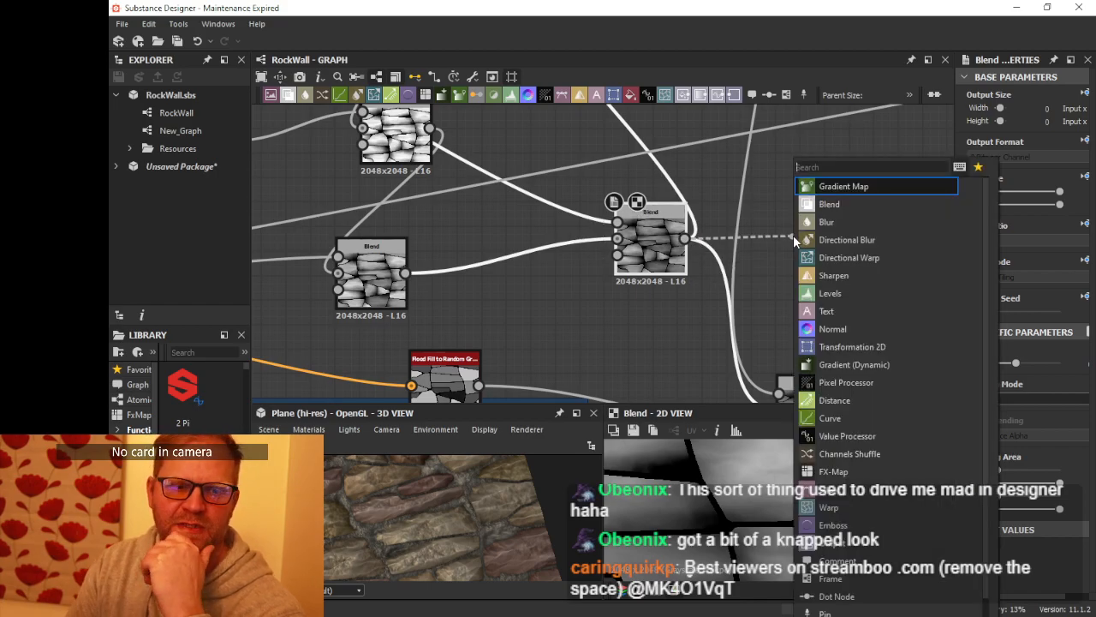
type("hist")
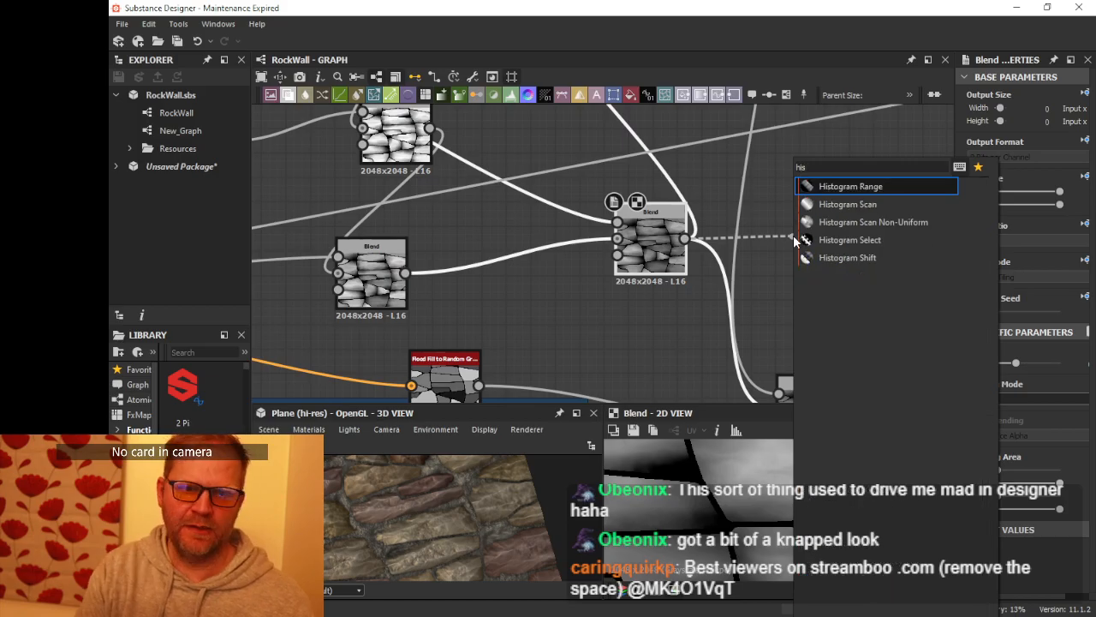
left_click(828, 202)
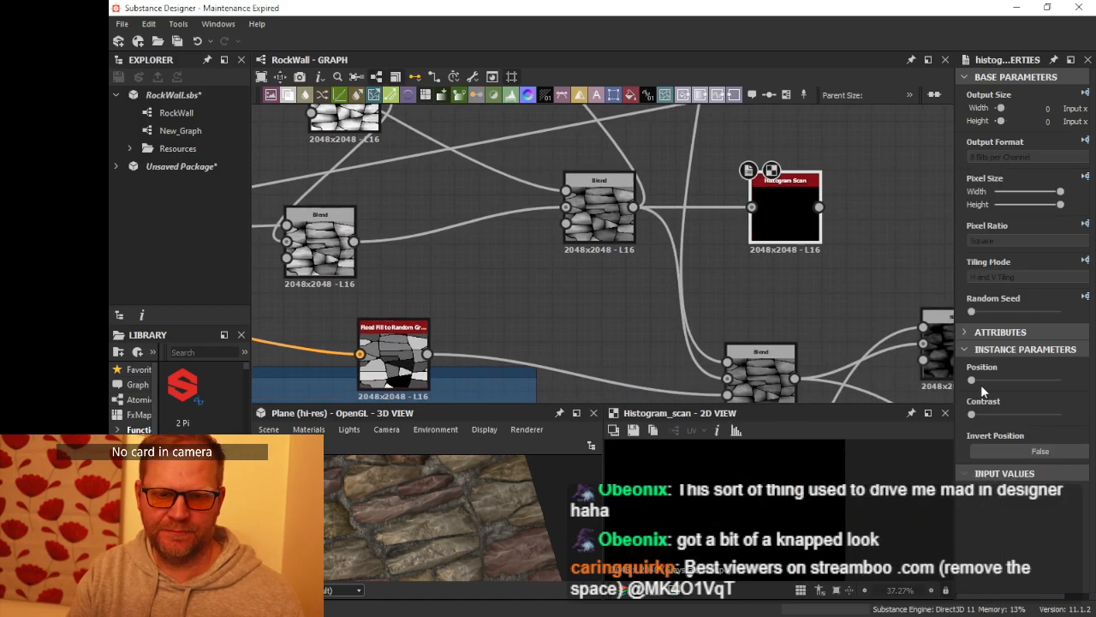
Step: Set the Histogram Scan's position slightly above the middle and contrast to maximum, and space it apart from its source Blend
left_click_drag(974, 380, 1015, 385)
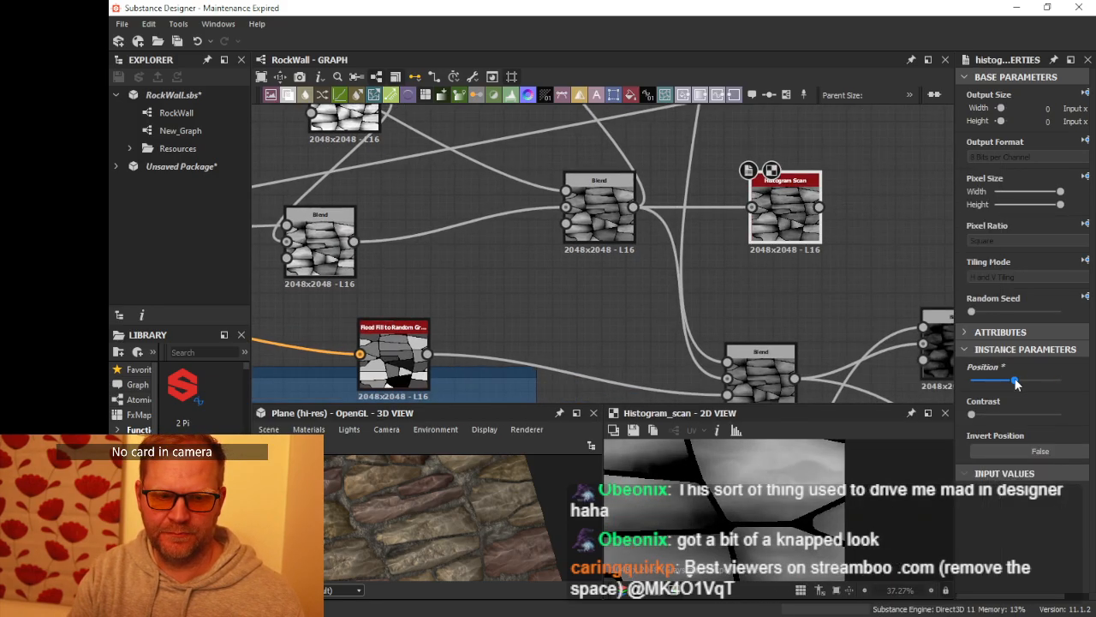
left_click_drag(973, 413, 1081, 416)
left_click_drag(1016, 388, 1024, 385)
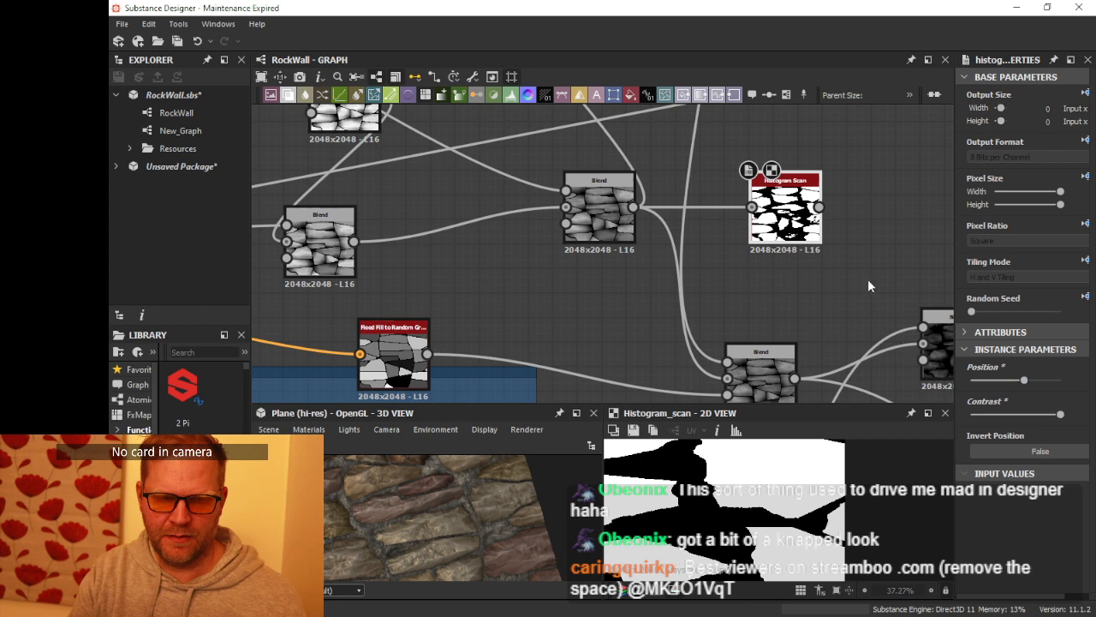
left_click_drag(615, 223, 582, 247)
left_click_drag(785, 206, 785, 181)
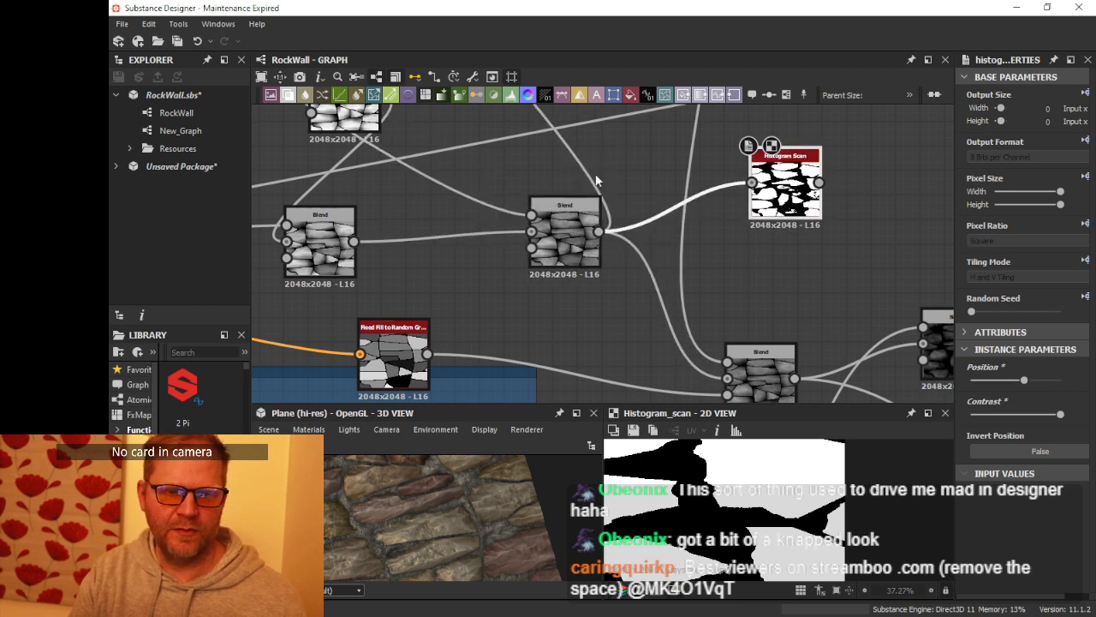
Step: Examine the Histogram Scan's black-and-white stone mask in the 2D view, both close up and as a whole tile
scroll(752, 220, "down", 6)
middle_click_drag(824, 255, 543, 241)
scroll(646, 259, "up", 4)
scroll(707, 476, "down", 5)
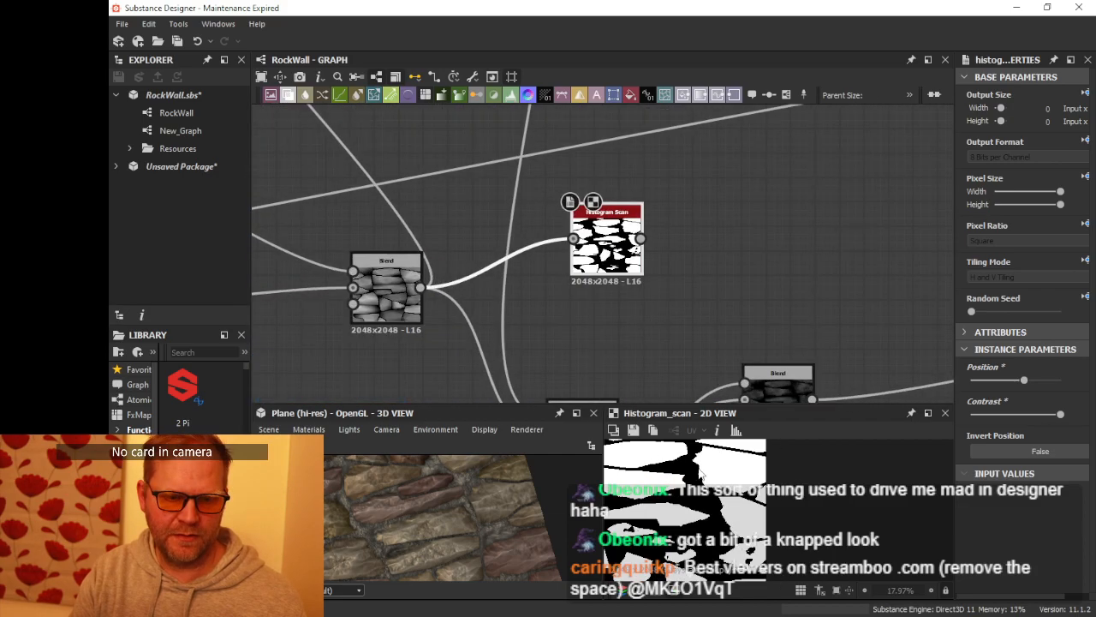
key("f")
scroll(760, 479, "up", 3)
scroll(765, 469, "down", 2)
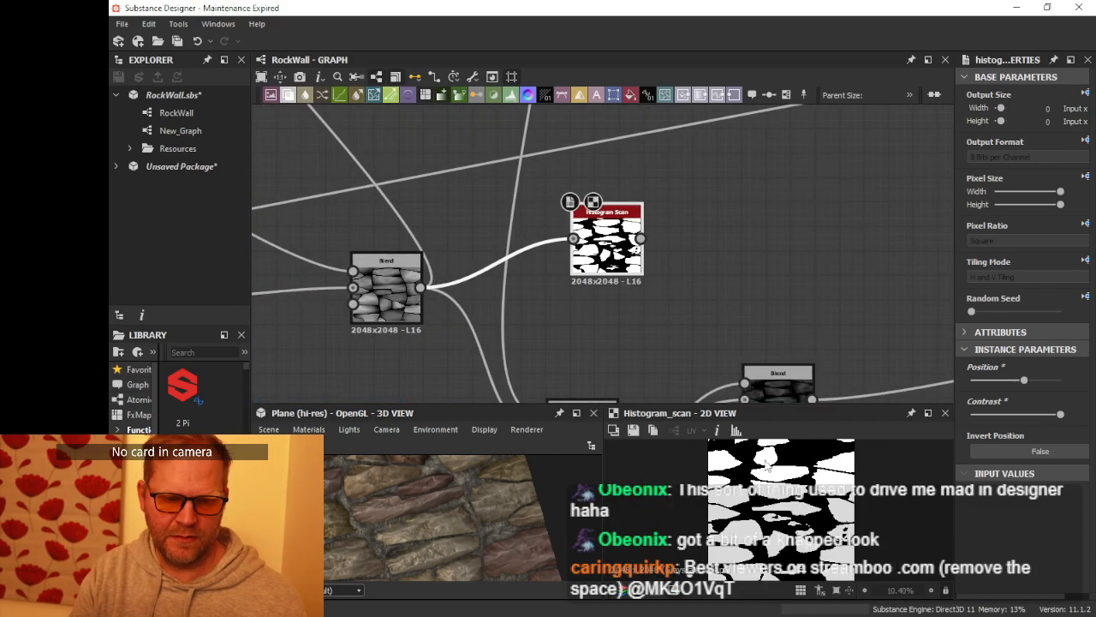
scroll(774, 493, "up", 1)
scroll(718, 292, "down", 5)
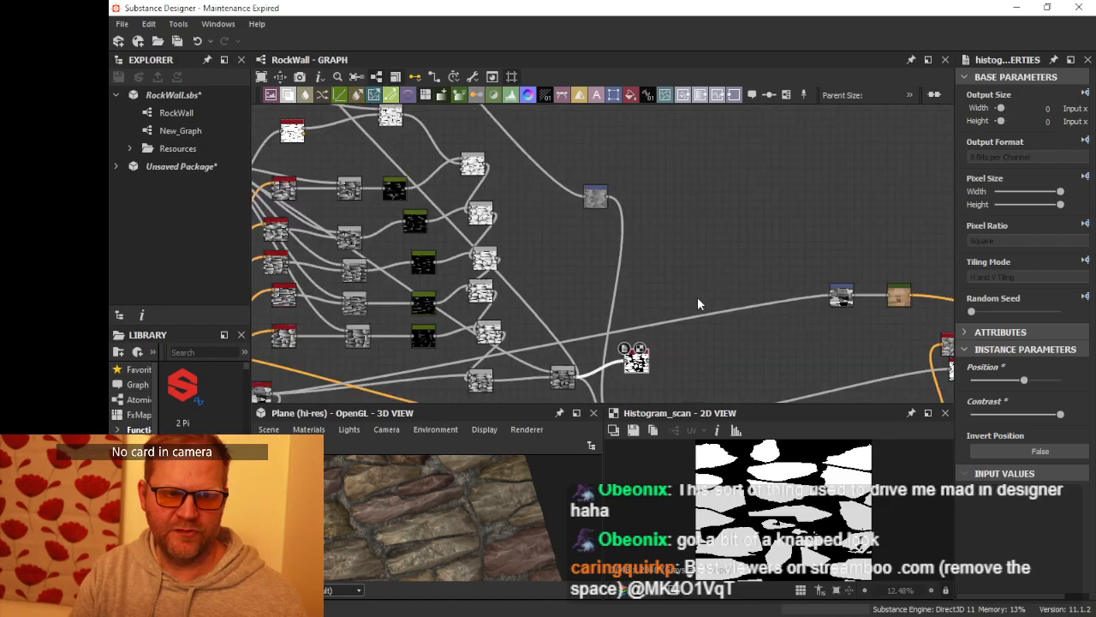
Step: Move the Transformation 2D node away from the Gradient Map and place the Histogram Scan node just below it
left_click_drag(738, 225, 623, 219)
scroll(521, 241, "up", 2)
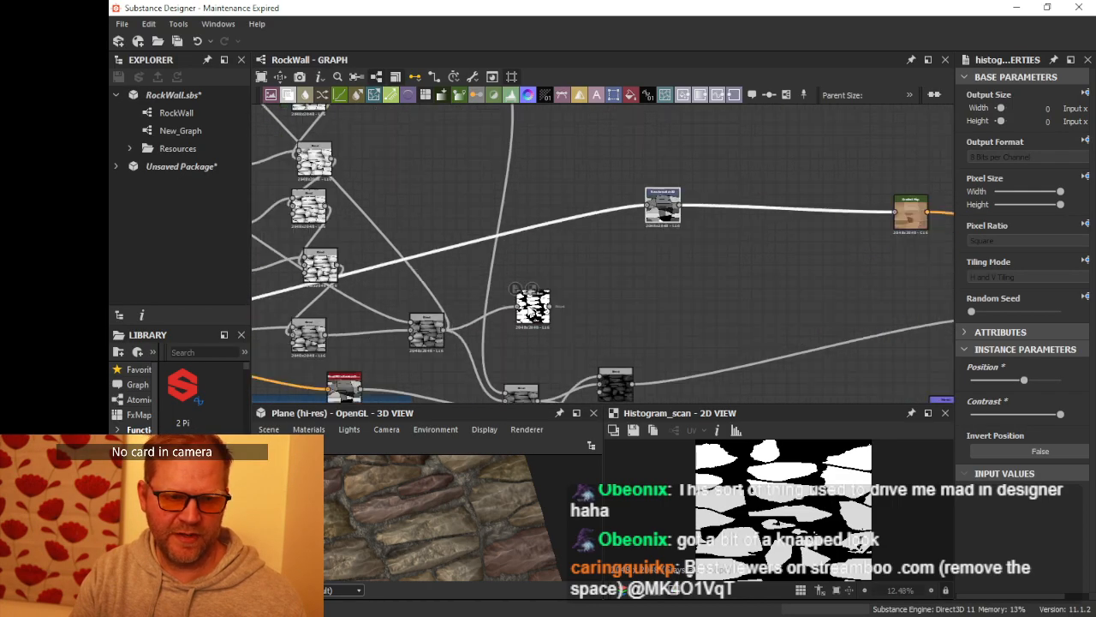
left_click_drag(536, 314, 702, 292)
scroll(702, 263, "up", 3)
middle_click_drag(702, 262, 615, 200)
scroll(615, 200, "up", 2)
middle_click_drag(658, 230, 692, 293)
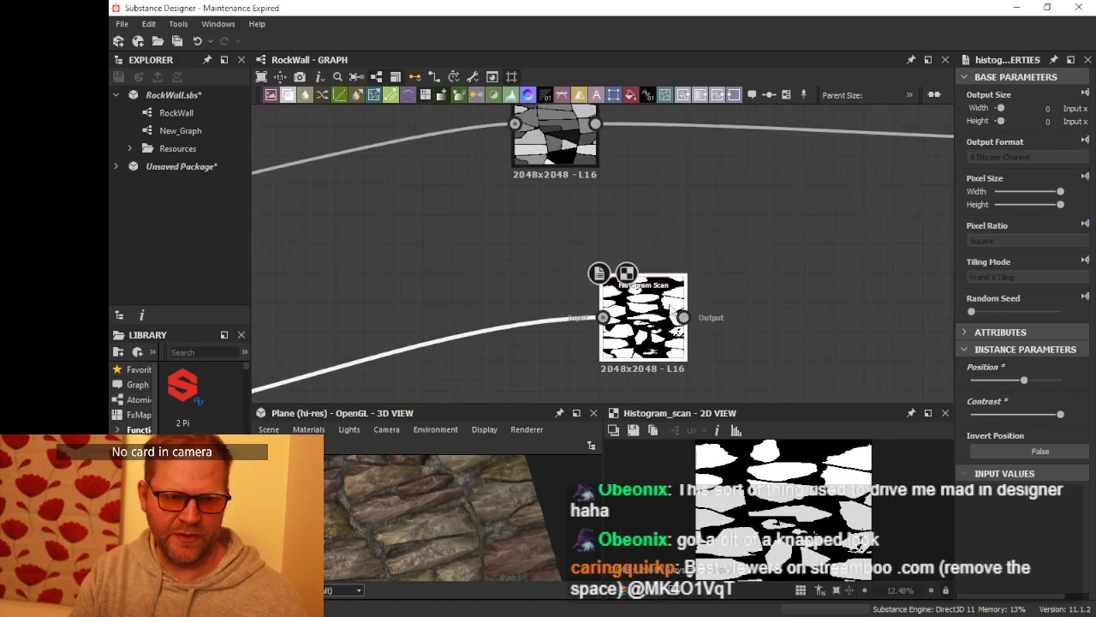
left_click_drag(658, 303, 599, 274)
middle_click_drag(639, 205, 642, 249)
Step: Add a Blend node with Transformation 2D as background and Histogram Scan as foreground, aligning Histogram Scan beneath Transformation 2D
left_click_drag(669, 274, 667, 270)
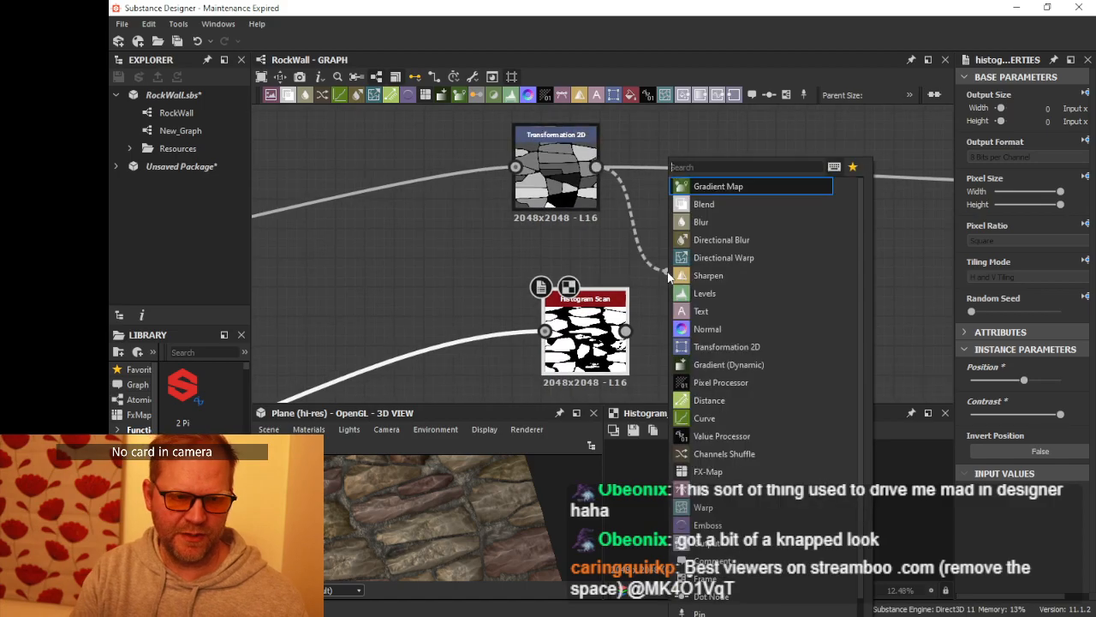
type("blend")
key("Return")
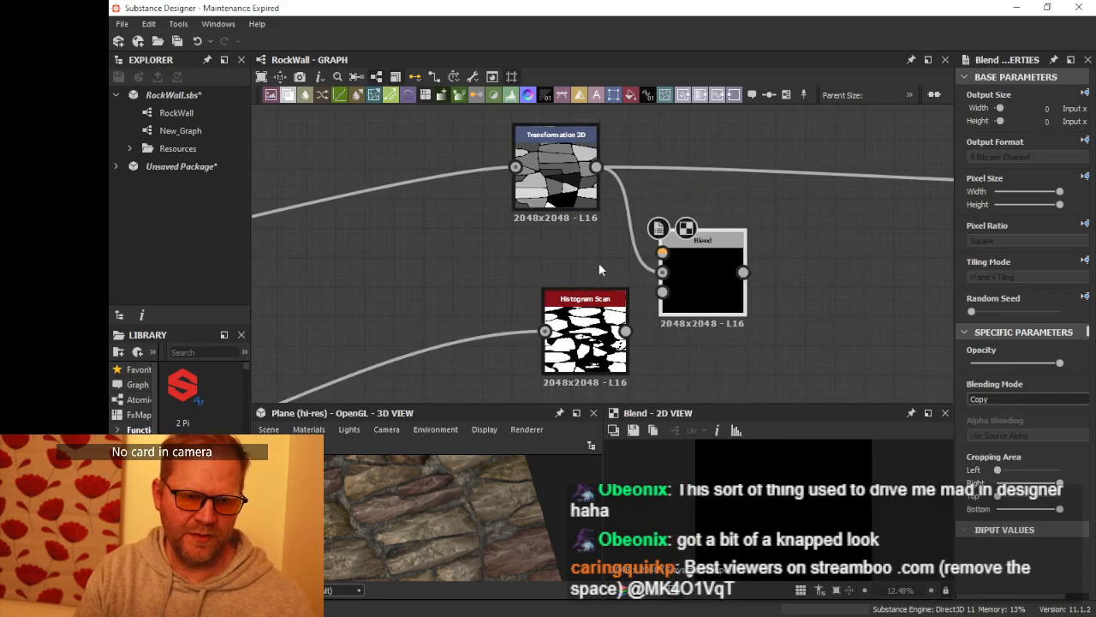
left_click_drag(626, 331, 662, 272)
left_click_drag(601, 317, 572, 287)
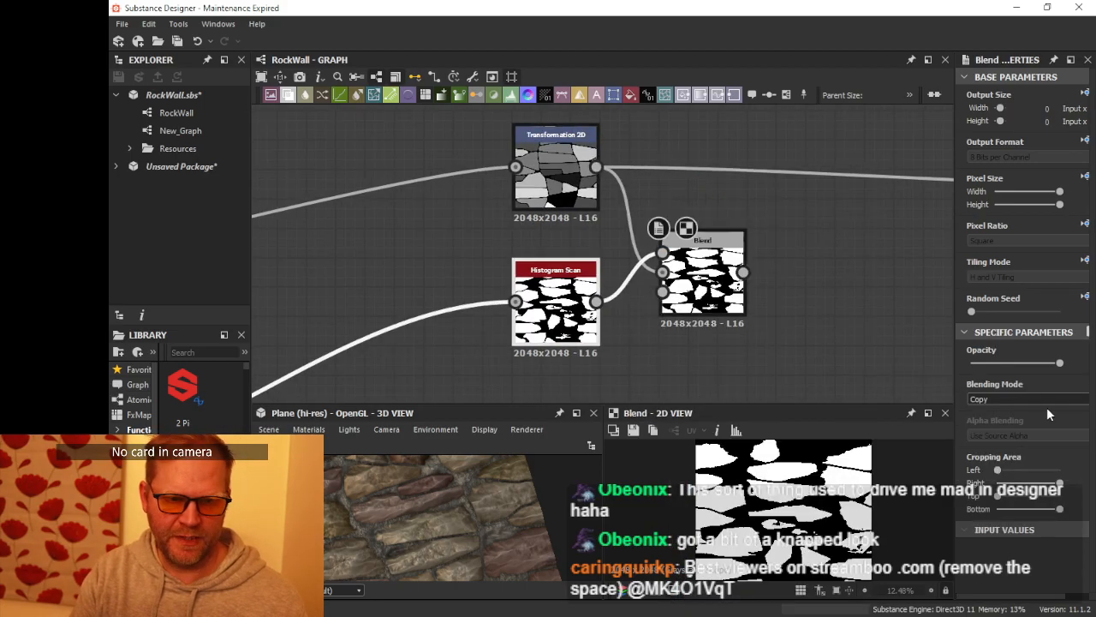
Step: Set the new Blend's blending mode to Add (Linear Dodge) and reduce its opacity to a low value
left_click(1002, 399)
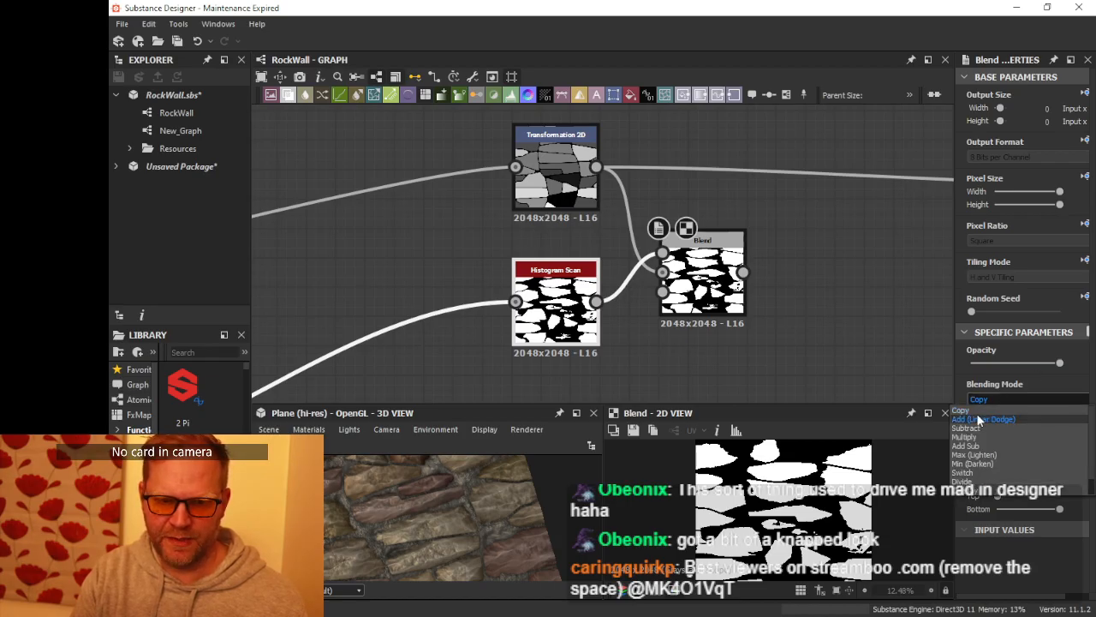
left_click(980, 419)
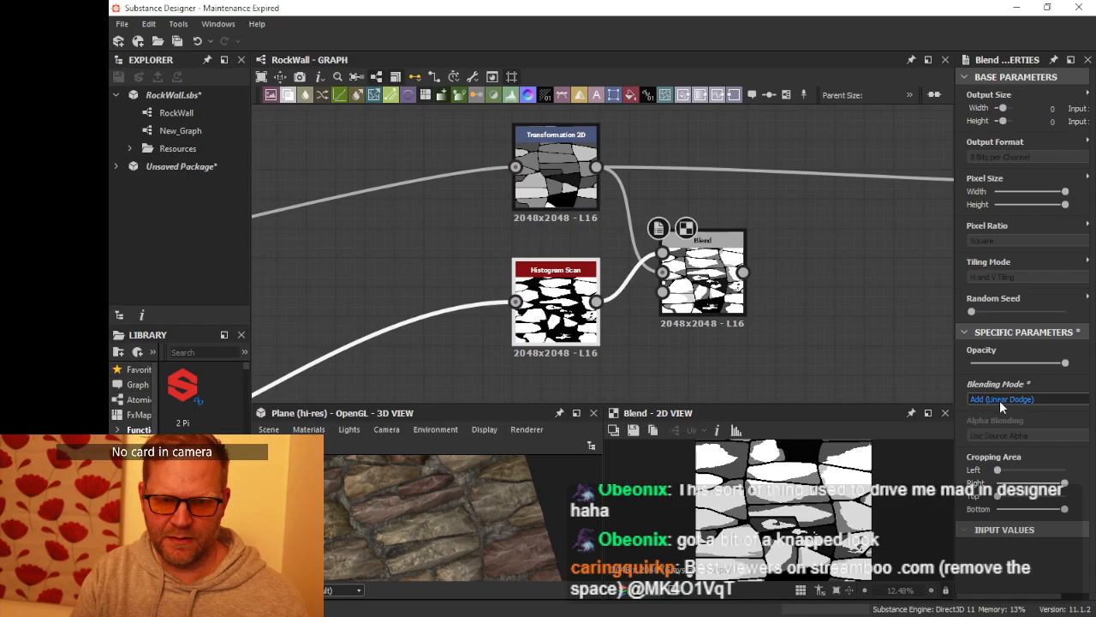
left_click_drag(1064, 366, 986, 362)
Step: Connect the new Blend's output to the Gradient Map input in place of the direct Transformation 2D link
scroll(809, 243, "down", 2)
middle_click_drag(831, 242, 664, 251)
left_click_drag(587, 273, 857, 211)
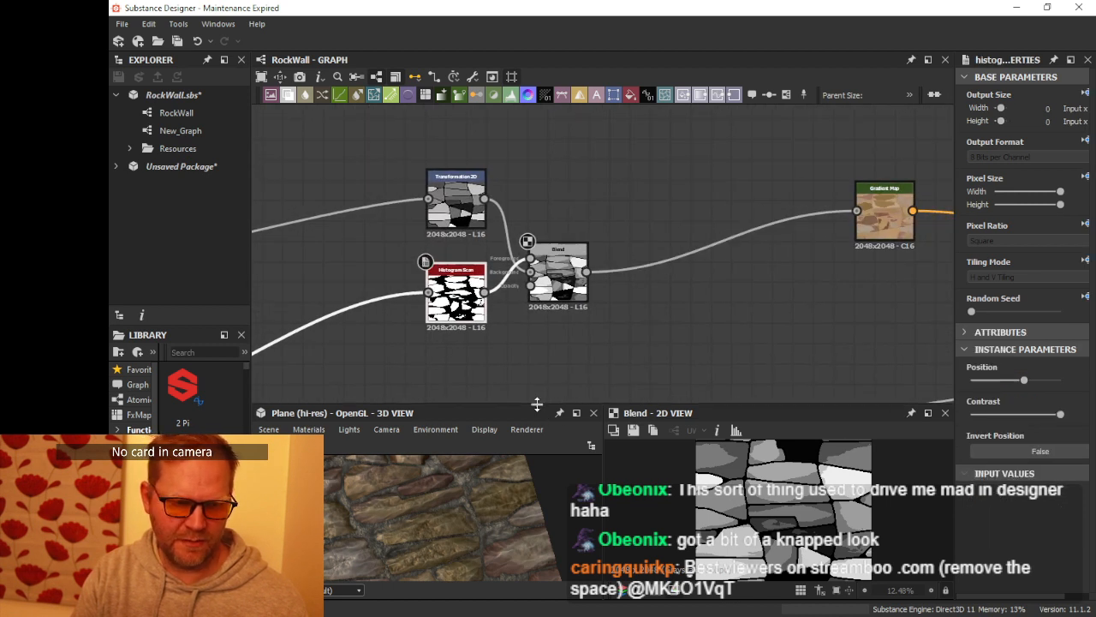
Step: Enlarge the preview area and examine the wall colours in the 3D view and the blended mask in the 2D view
left_click_drag(537, 404, 537, 291)
scroll(535, 406, "up", 3)
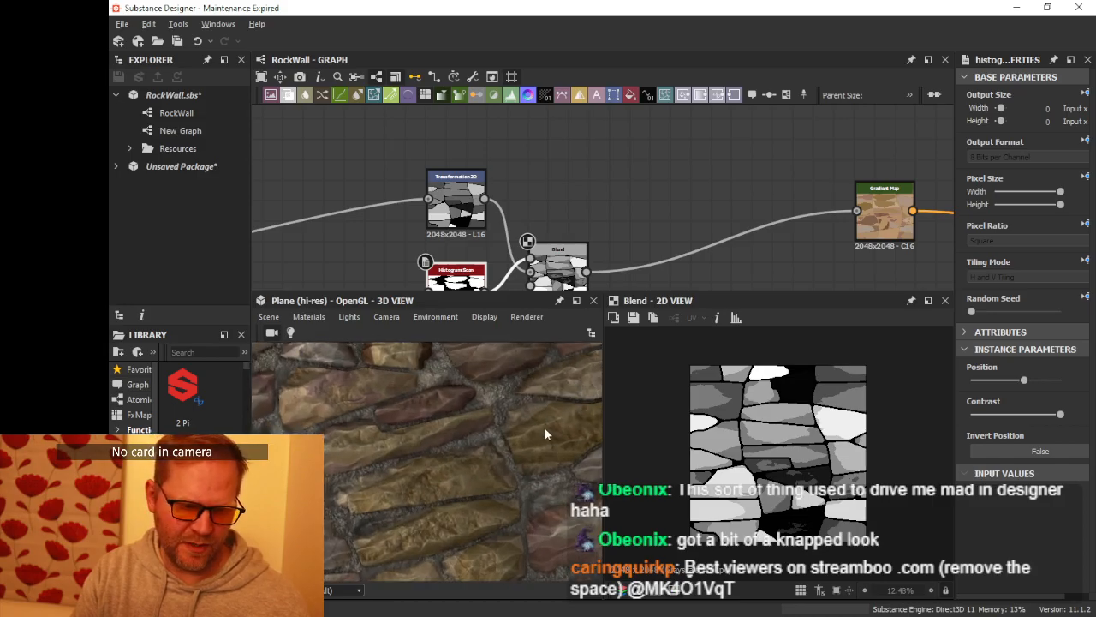
left_click_drag(544, 426, 591, 360)
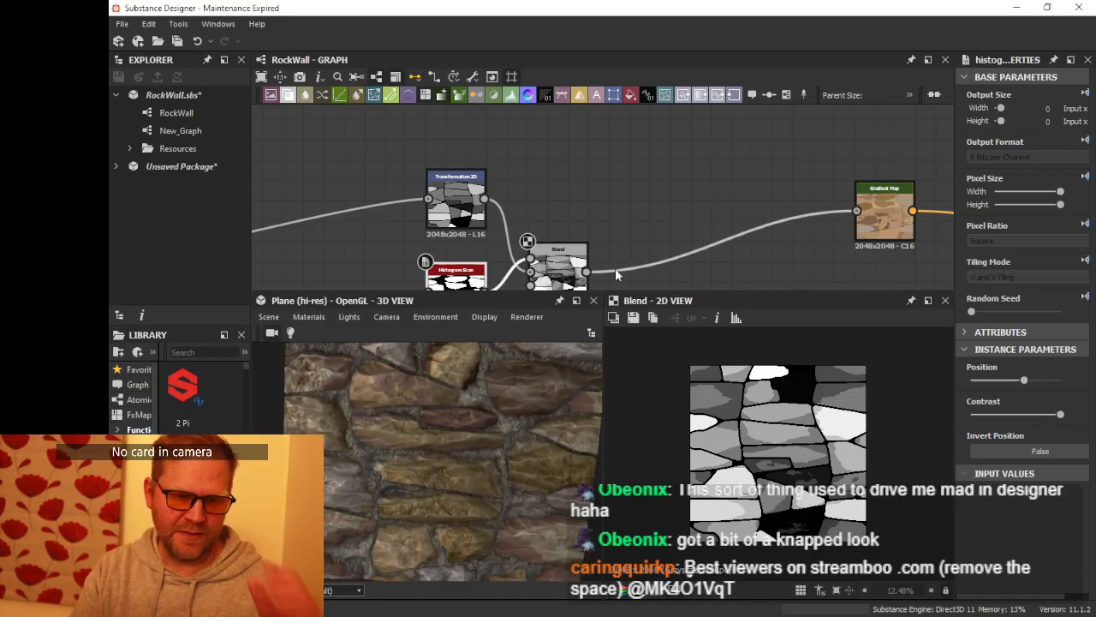
scroll(772, 433, "up", 4)
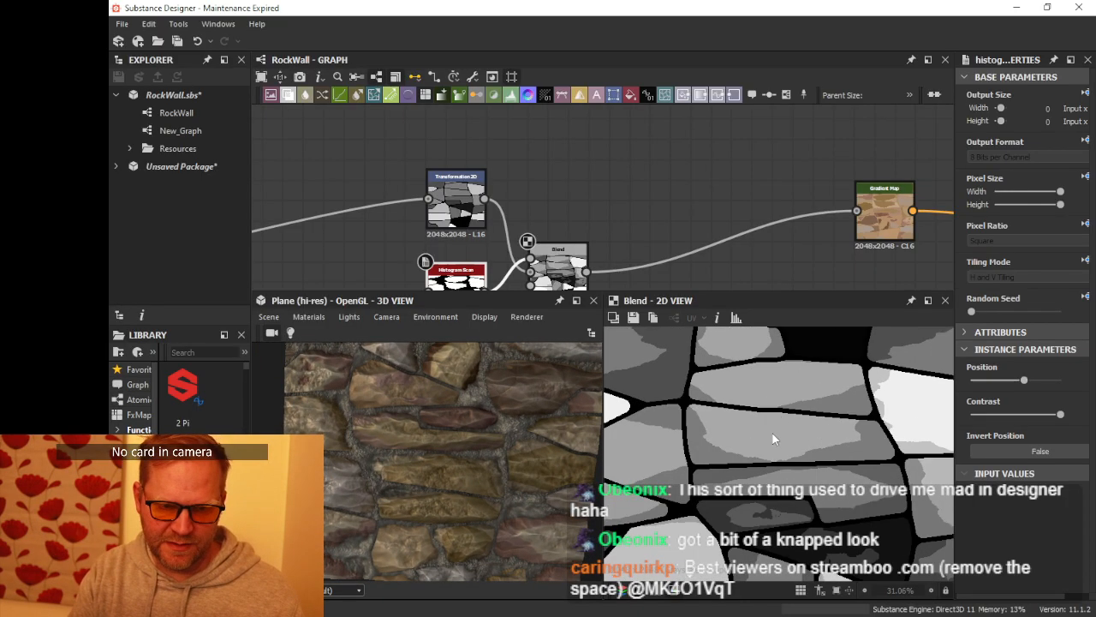
scroll(773, 438, "down", 3)
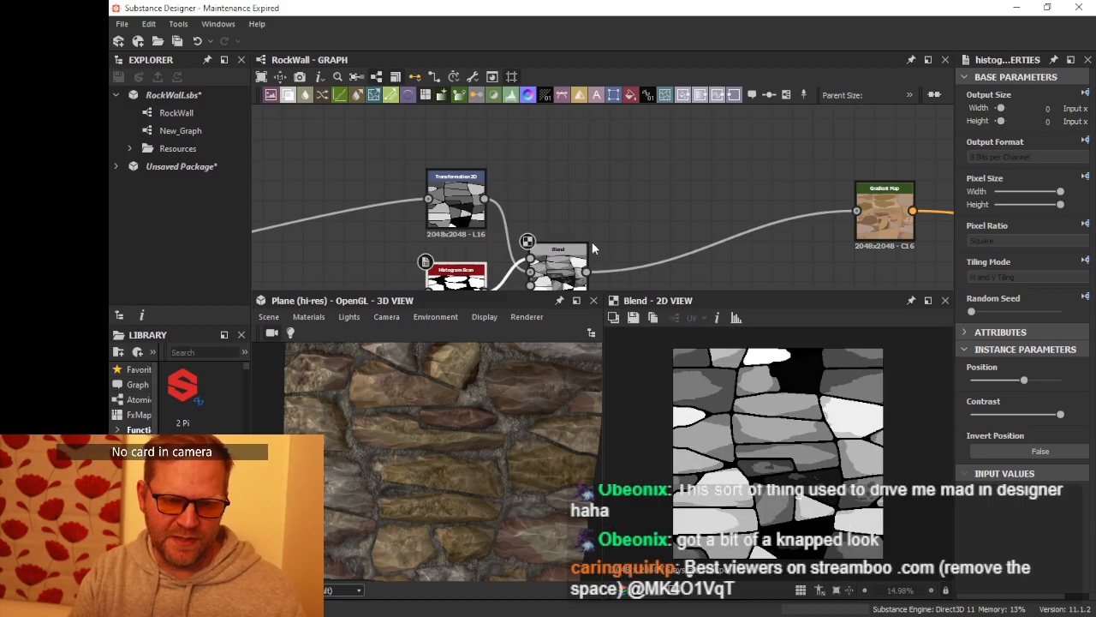
Step: Move the Histogram Scan node back near the Multiply Blend node that feeds it
middle_click_drag(592, 244, 845, 133)
left_click_drag(720, 184, 537, 226)
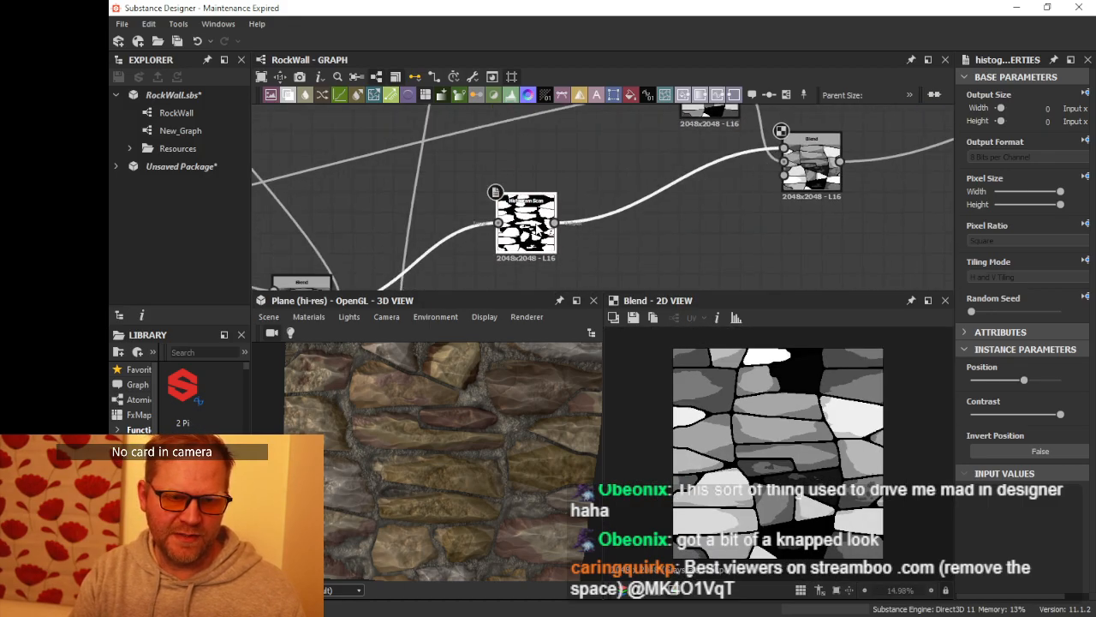
middle_click_drag(567, 232, 664, 180)
scroll(629, 199, "down", 2)
scroll(634, 209, "up", 1)
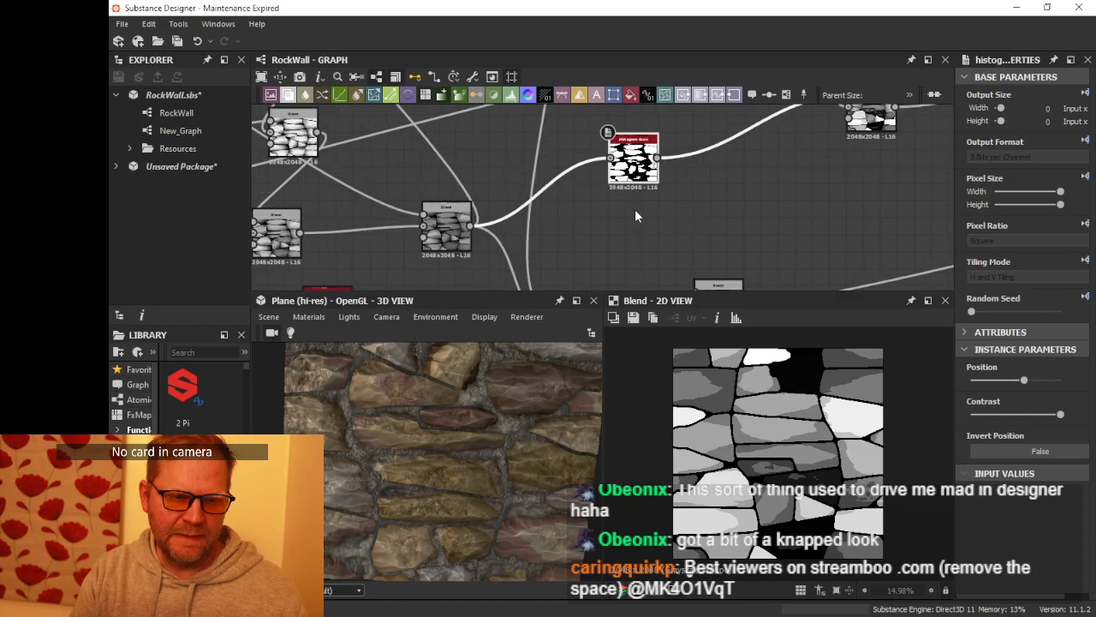
scroll(634, 216, "up", 1)
left_click_drag(436, 229, 634, 234)
type("s")
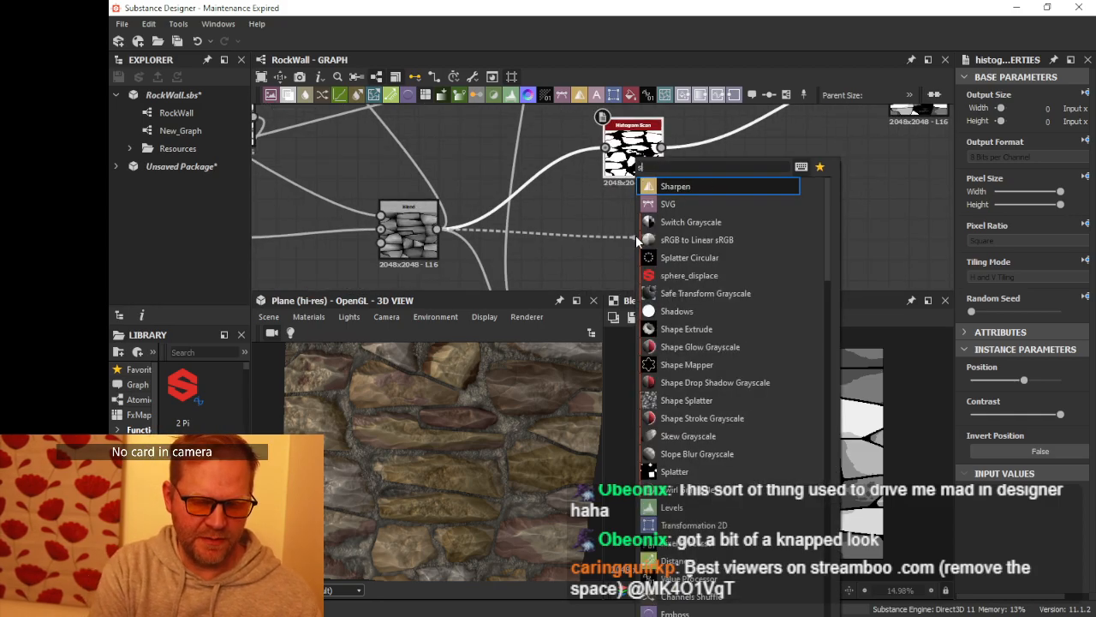
type("lop")
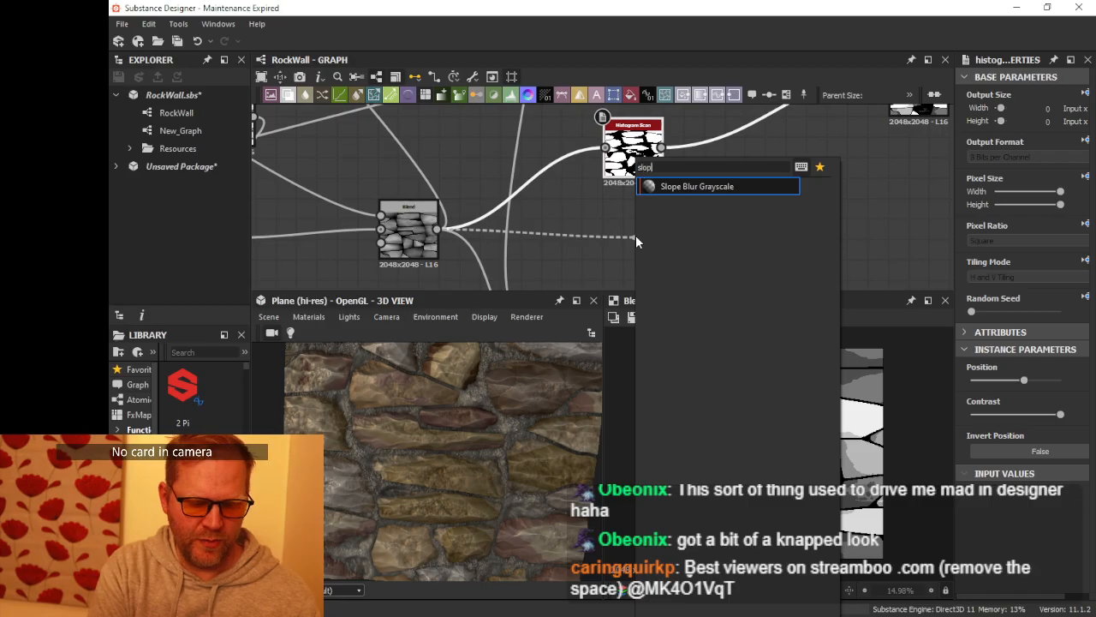
type("e")
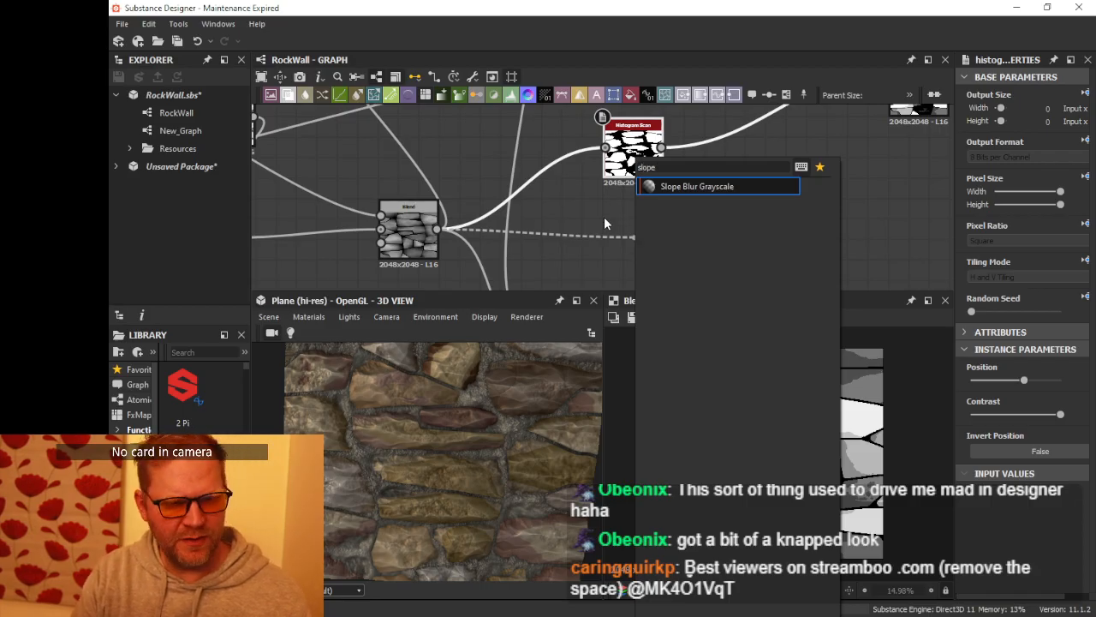
key("Escape")
Step: Add a Blend node below the Histogram Scan with the Multiply Blend's output as its background
left_click_drag(437, 229, 611, 261)
type("blend")
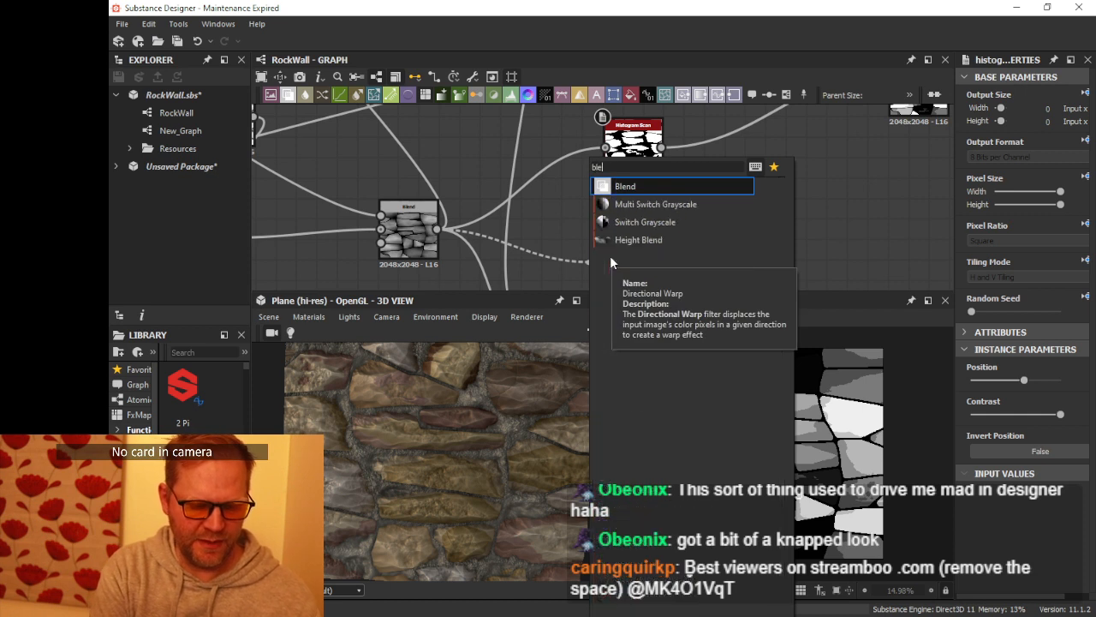
key("Return")
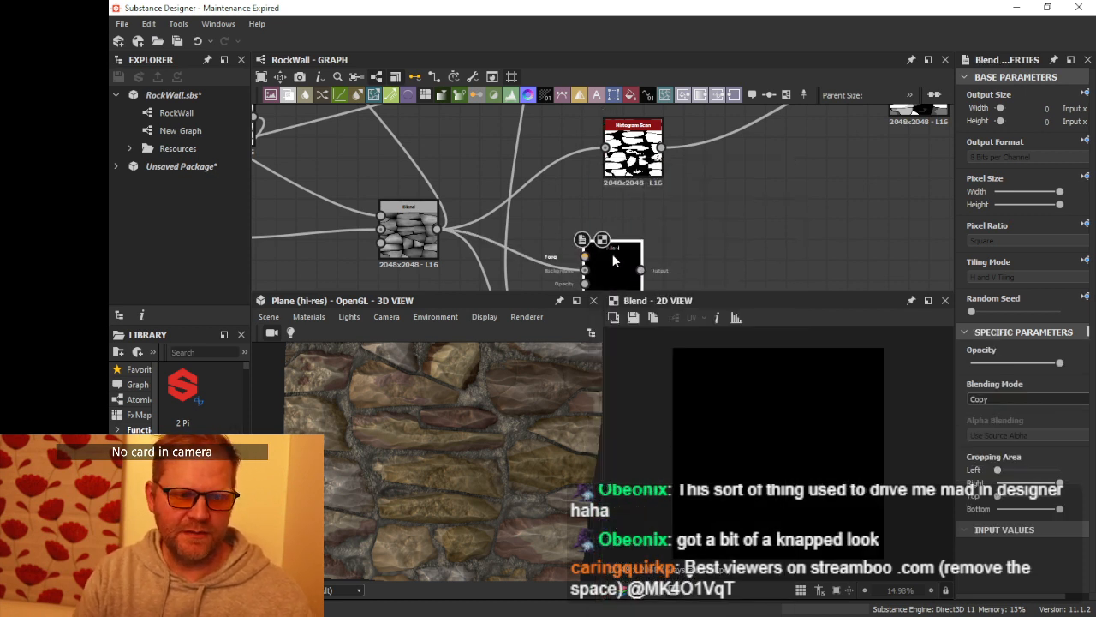
Step: Add a BnW Spots 2 noise node beside the new Blend, between it and the Multiply Blend that feeds its background
left_click_drag(607, 255, 680, 236)
scroll(667, 199, "down", 2)
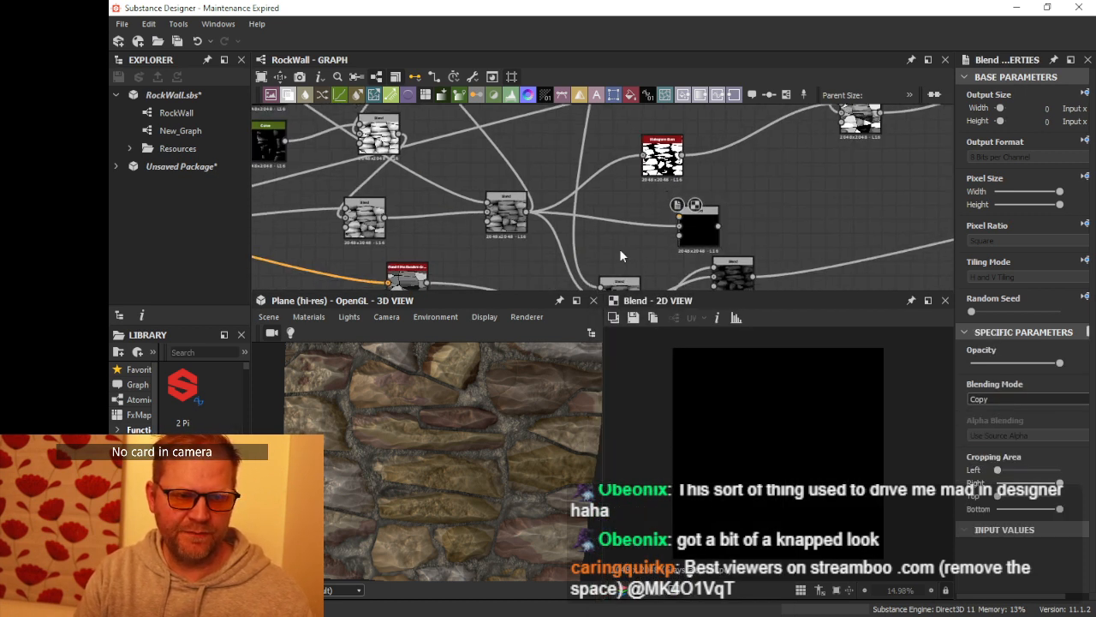
key("space")
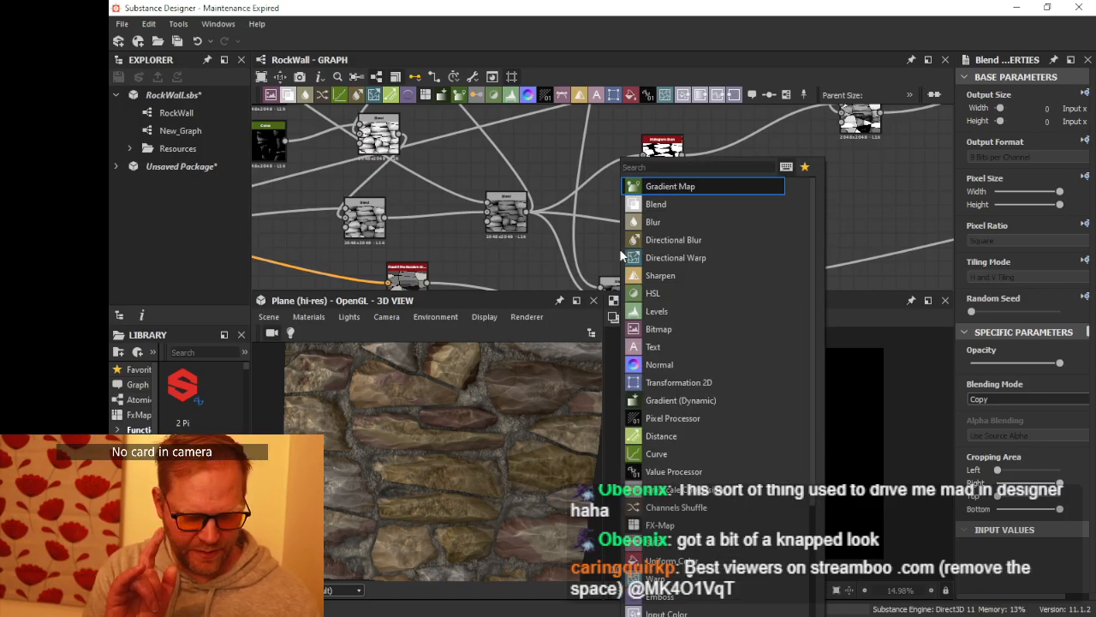
type("noise")
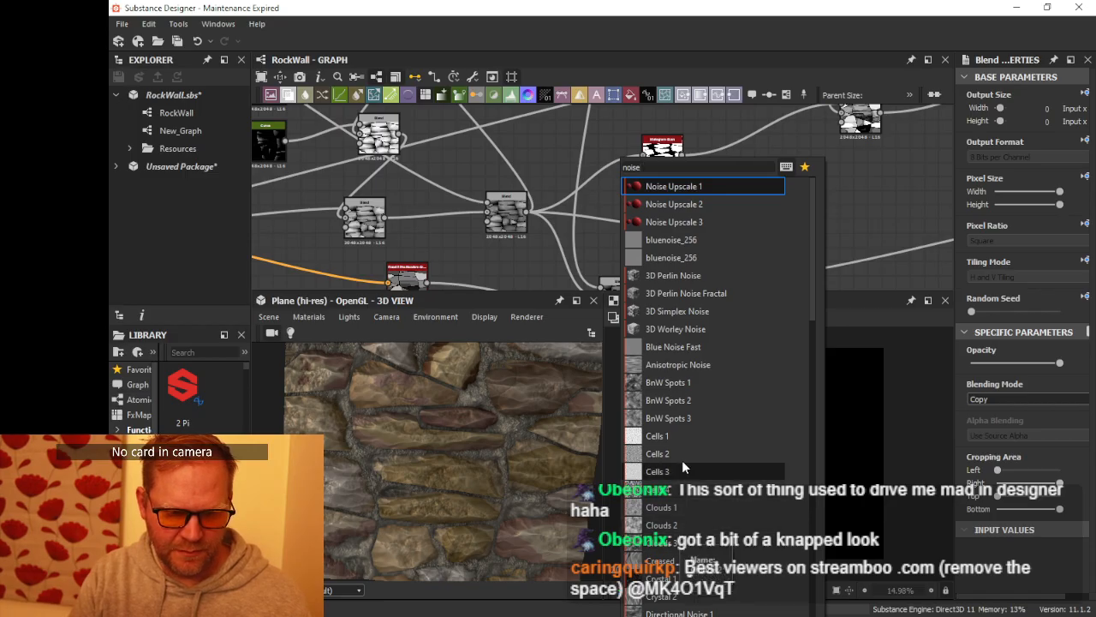
left_click(692, 400)
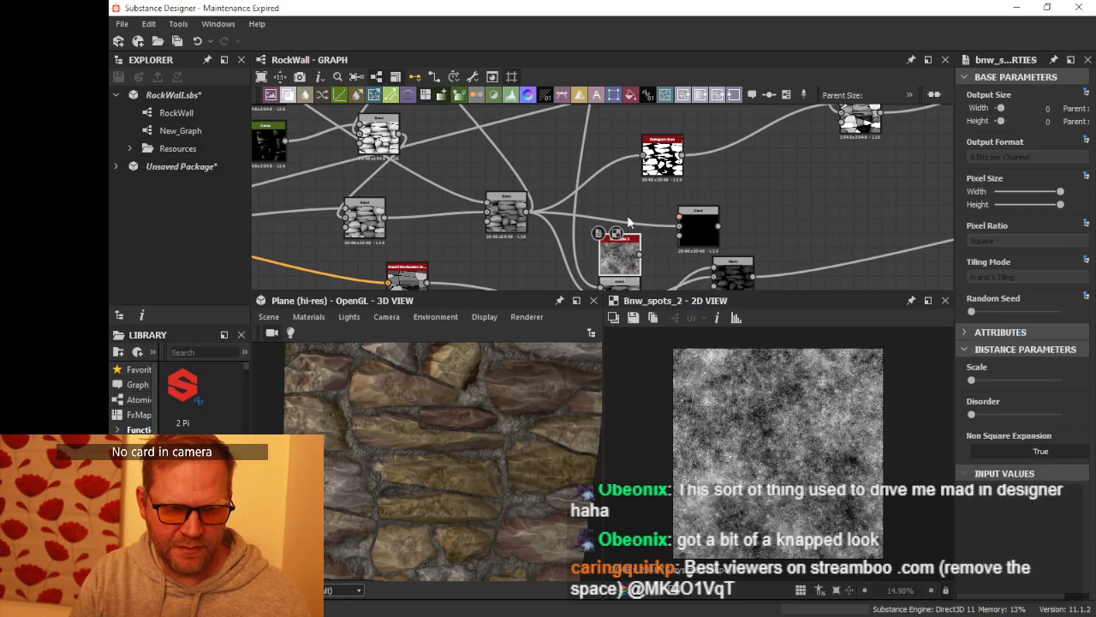
left_click_drag(623, 253, 624, 205)
scroll(638, 207, "up", 2)
middle_click_drag(638, 207, 587, 199)
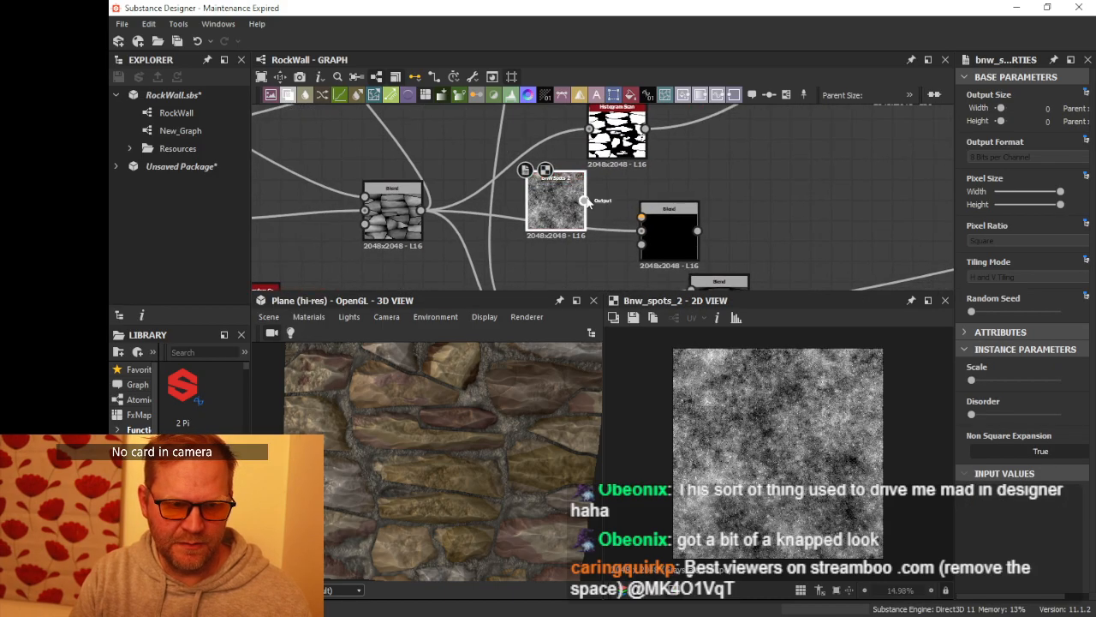
Step: Connect BnW Spots 2 to the new Blend's foreground, set its blending mode to Multiply, and preview the result
left_click_drag(585, 200, 653, 218)
left_click(651, 217)
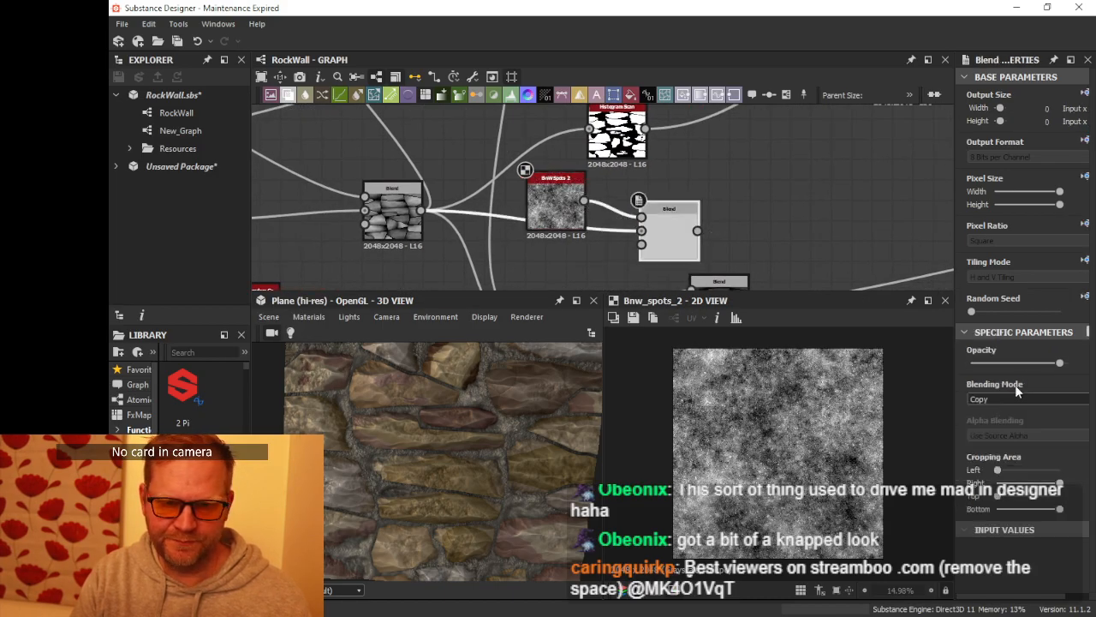
left_click(1000, 400)
left_click(981, 436)
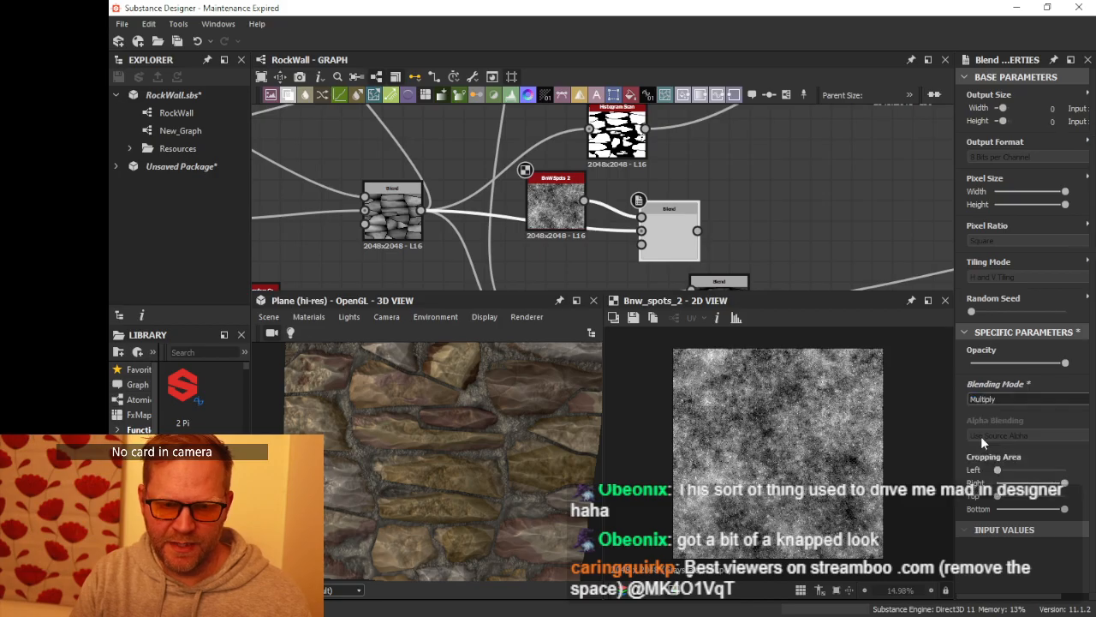
double_click(671, 241)
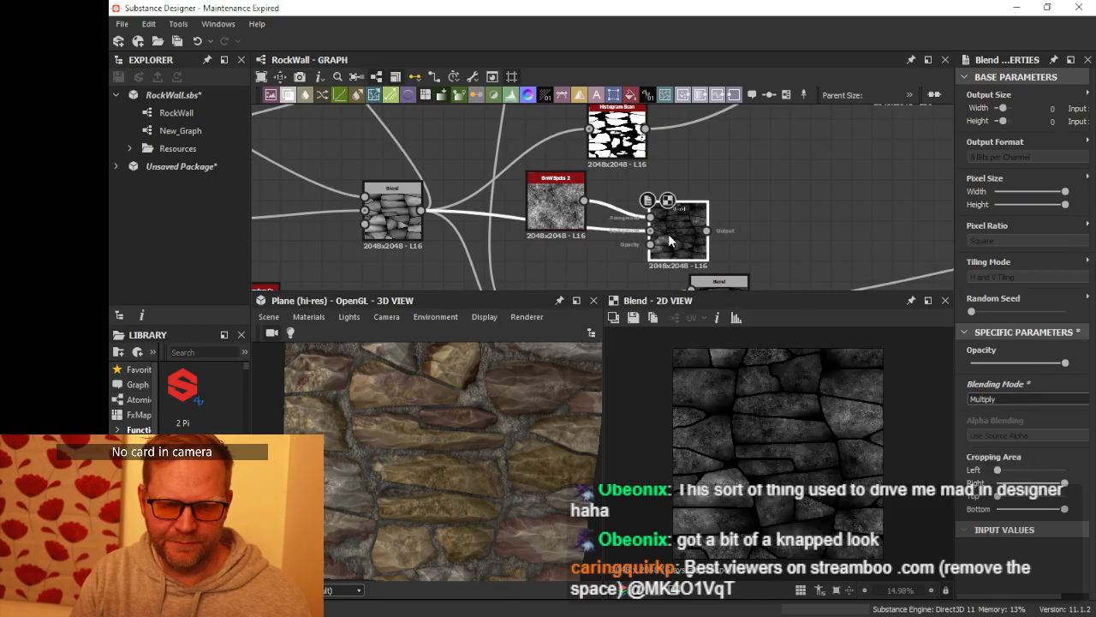
Step: Feed the noise-multiplied Blend into the Histogram Scan, with Position at about three quarters and Contrast at maximum
scroll(694, 220, "down", 1)
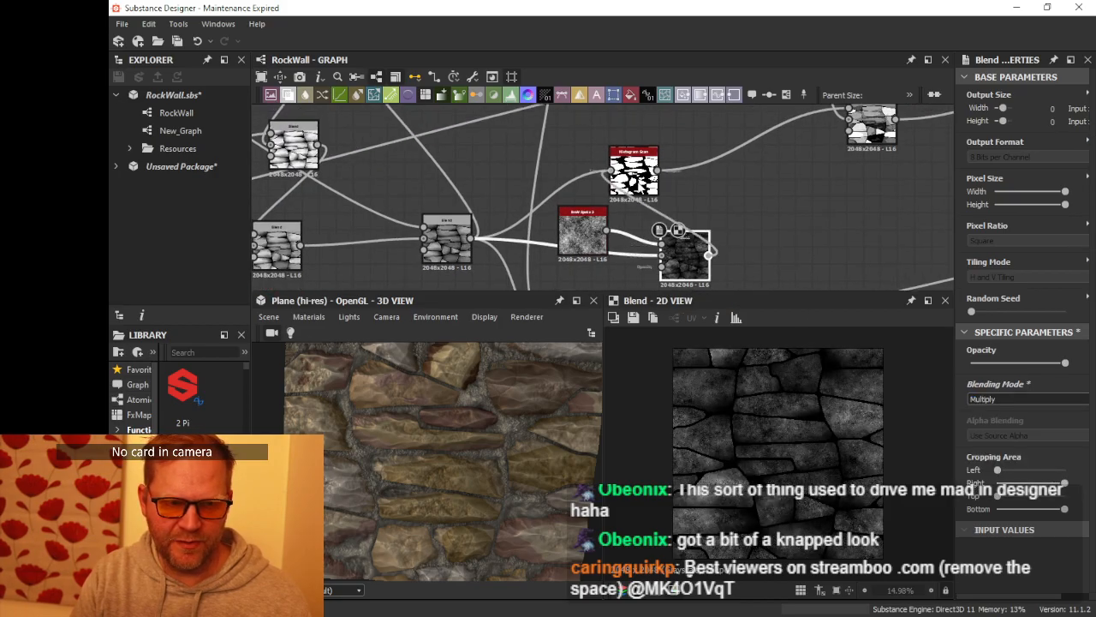
double_click(638, 181)
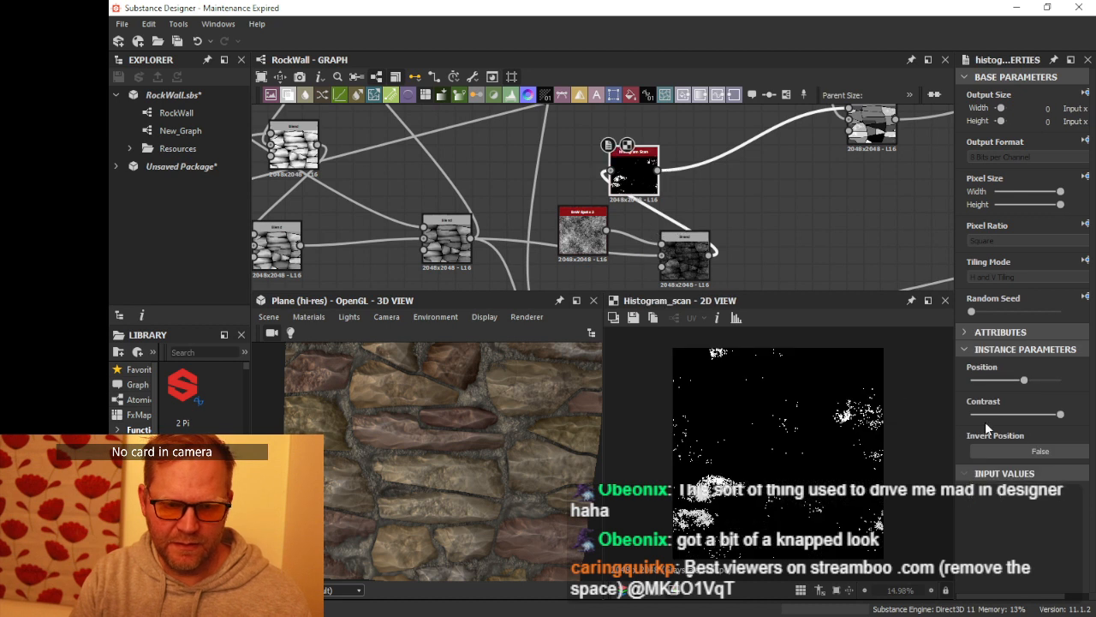
left_click_drag(1031, 382, 1094, 415)
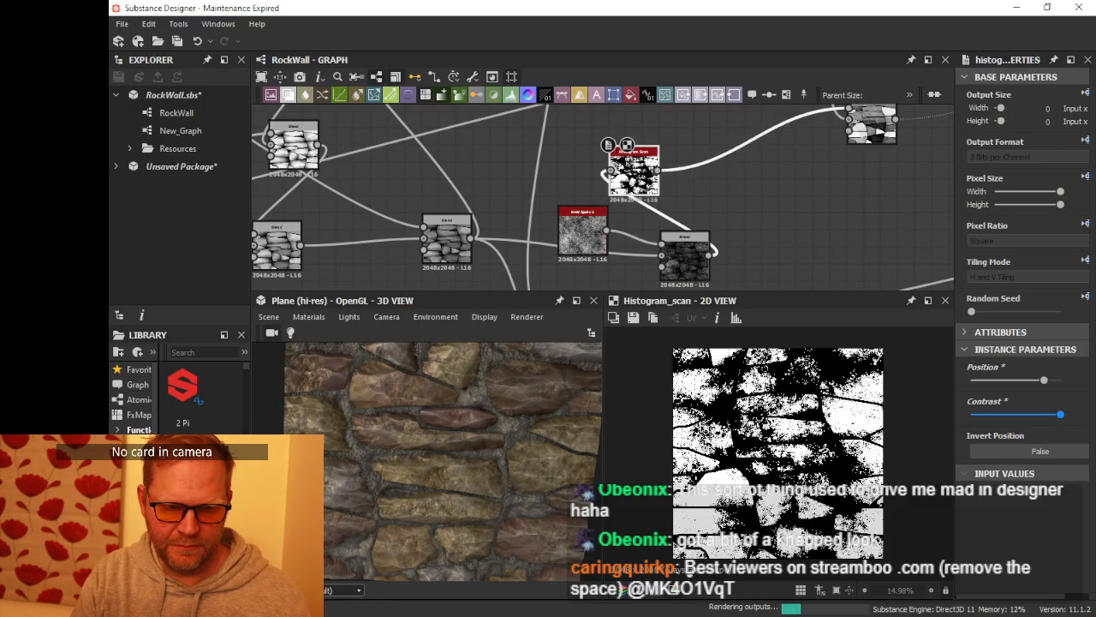
scroll(568, 469, "up", 5)
left_click_drag(566, 468, 482, 422)
mouse_move(1040, 379)
left_mouse_down()
mouse_move(1010, 377)
mouse_move(1039, 377)
left_mouse_up()
Step: Raise the opacity of the Add (Linear Dodge) Blend fed by the Histogram Scan to about a quarter
middle_click_drag(878, 206, 770, 311)
middle_click_drag(782, 235, 718, 216)
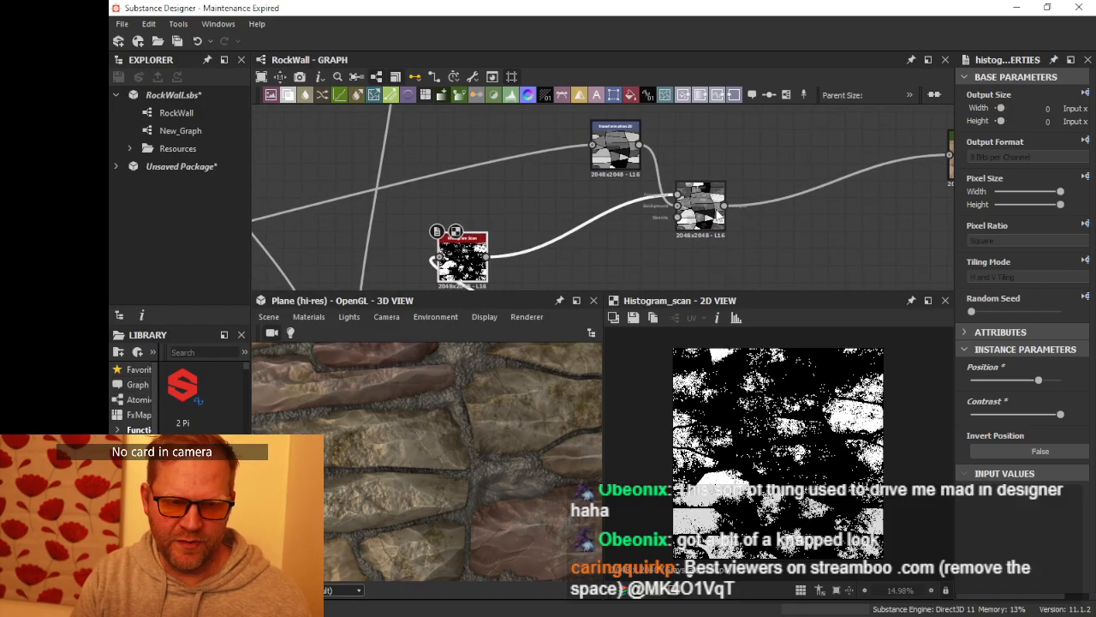
left_click(716, 210)
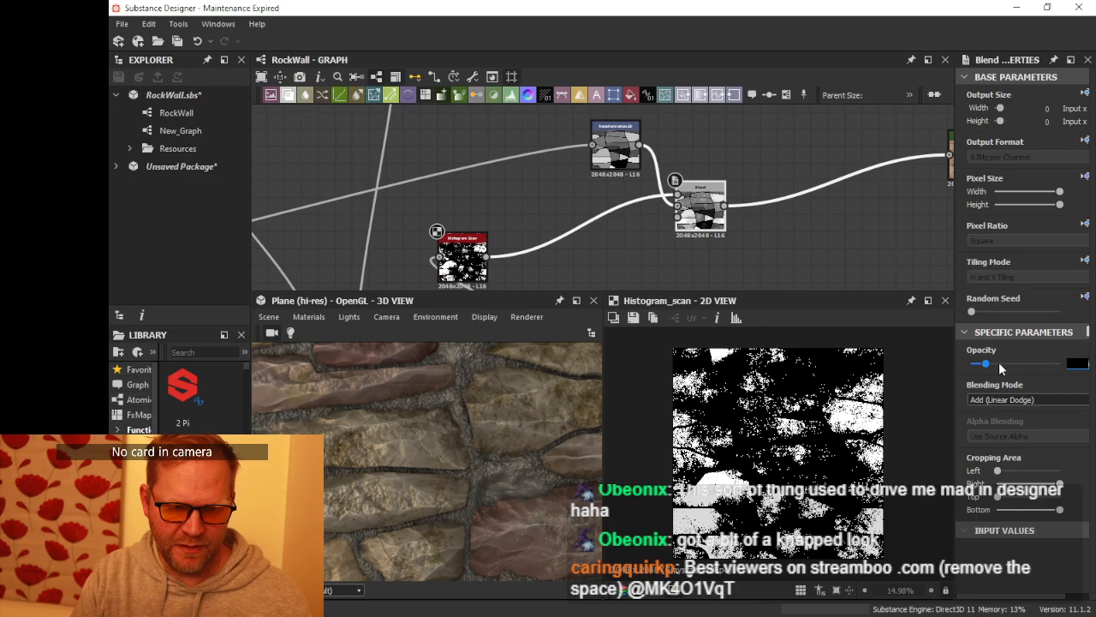
mouse_move(985, 364)
left_mouse_down()
mouse_move(1062, 366)
mouse_move(991, 369)
mouse_move(1003, 369)
left_mouse_up()
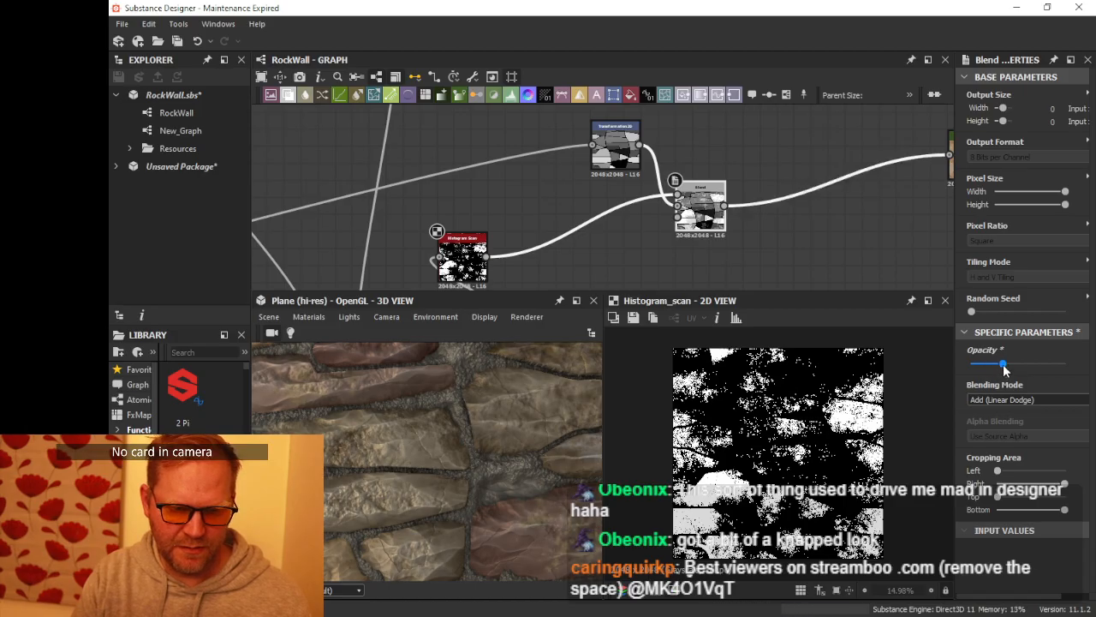
left_click_drag(1005, 368, 1000, 369)
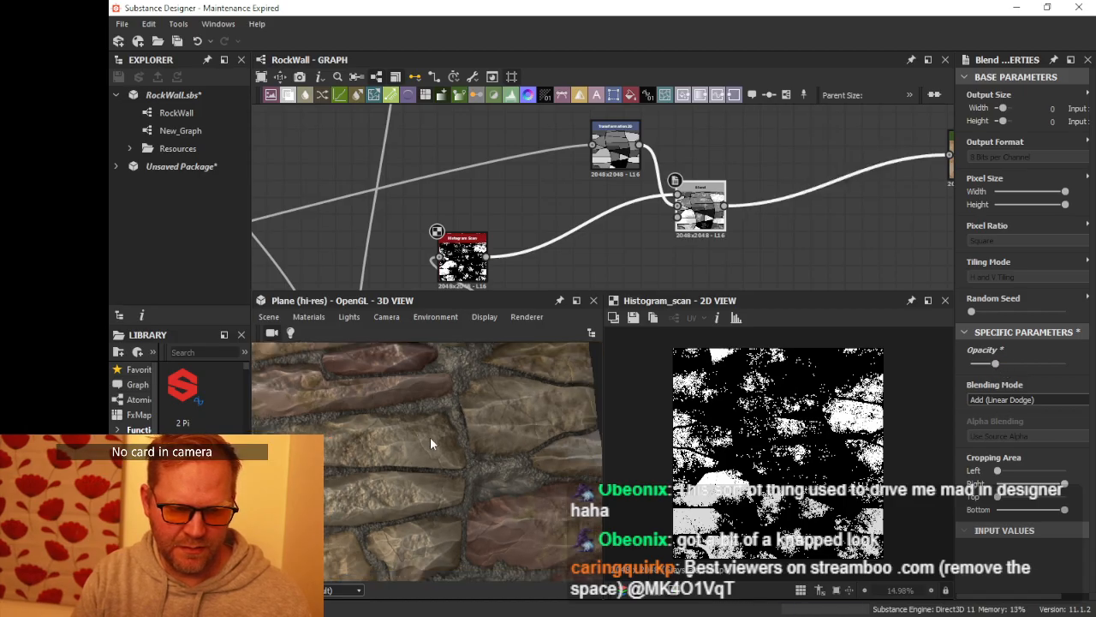
Step: Examine the patchy stone colours up close and across the wall in an enlarged 3D view
left_click_drag(430, 437, 453, 401)
scroll(454, 405, "down", 2)
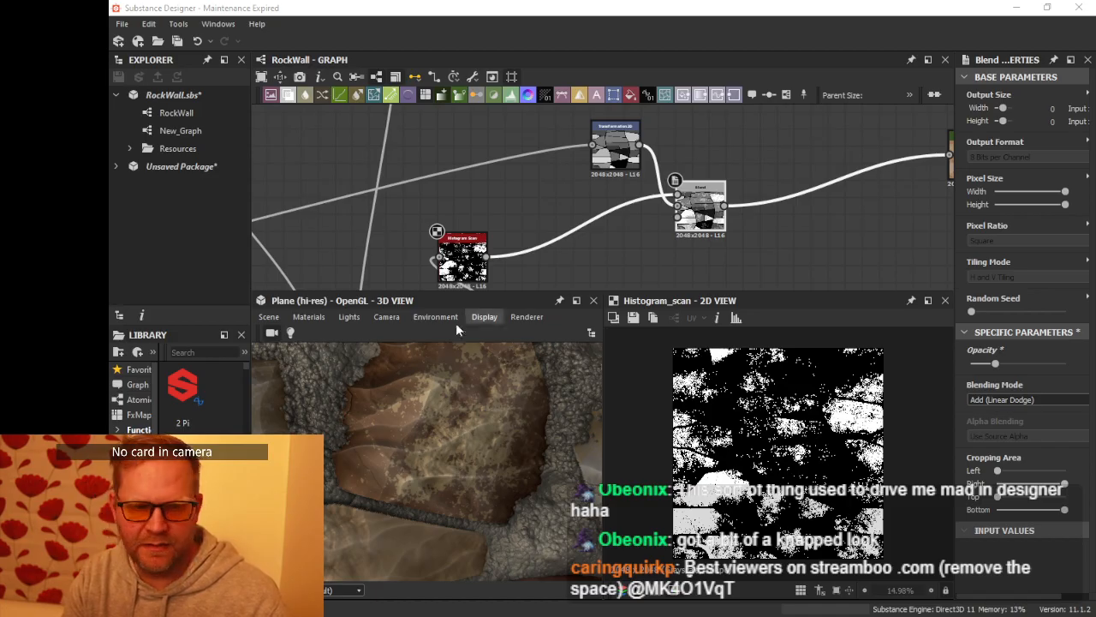
scroll(494, 417, "down", 5)
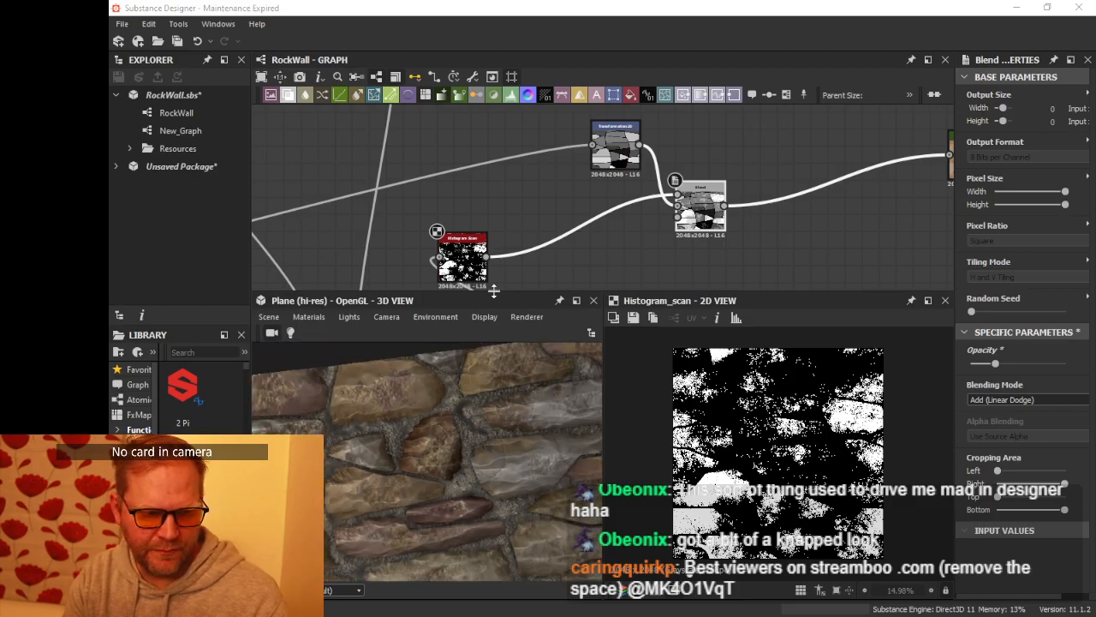
left_click_drag(495, 292, 509, 195)
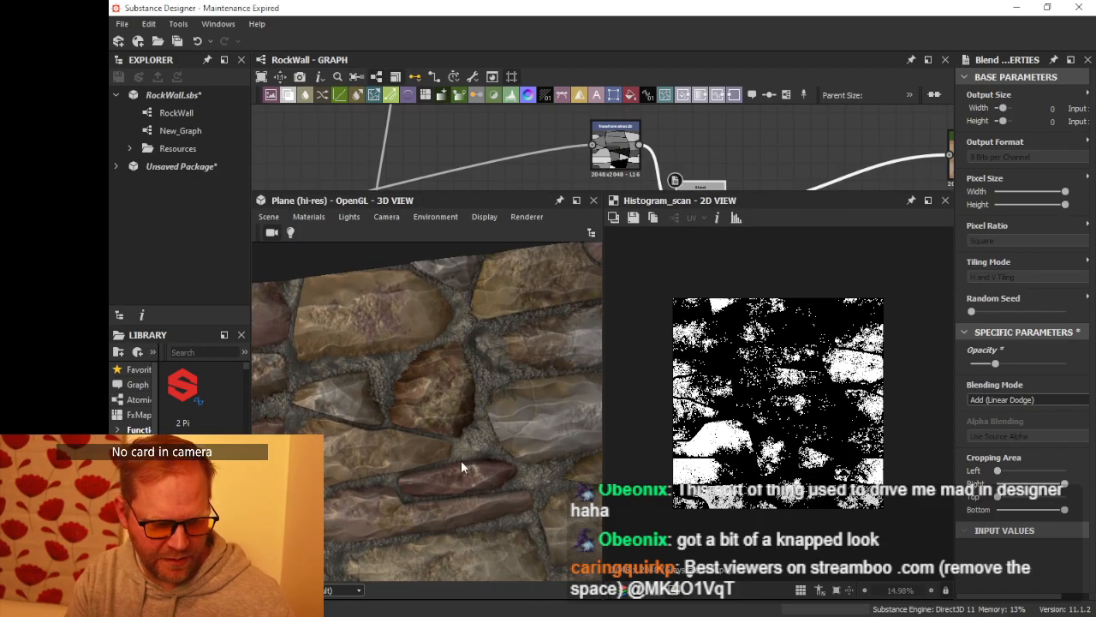
left_click_drag(461, 467, 416, 410)
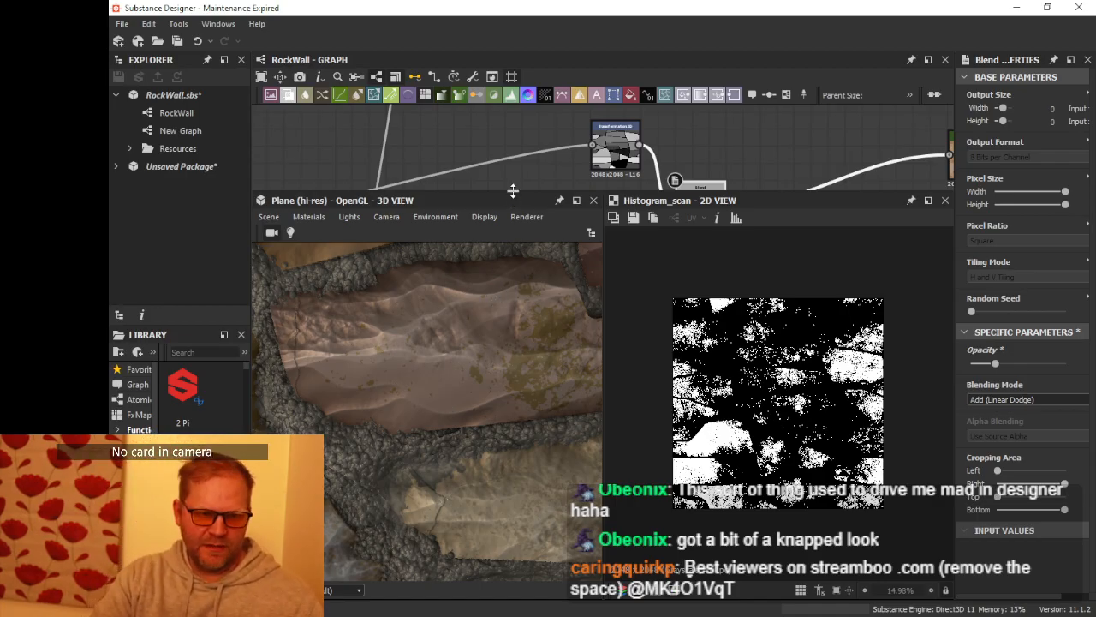
Step: Enlarge the graph area and shift the Perlin Noise and Warp nodes closer to the Tile Generator to make room
left_click_drag(510, 193, 512, 392)
scroll(495, 272, "down", 8)
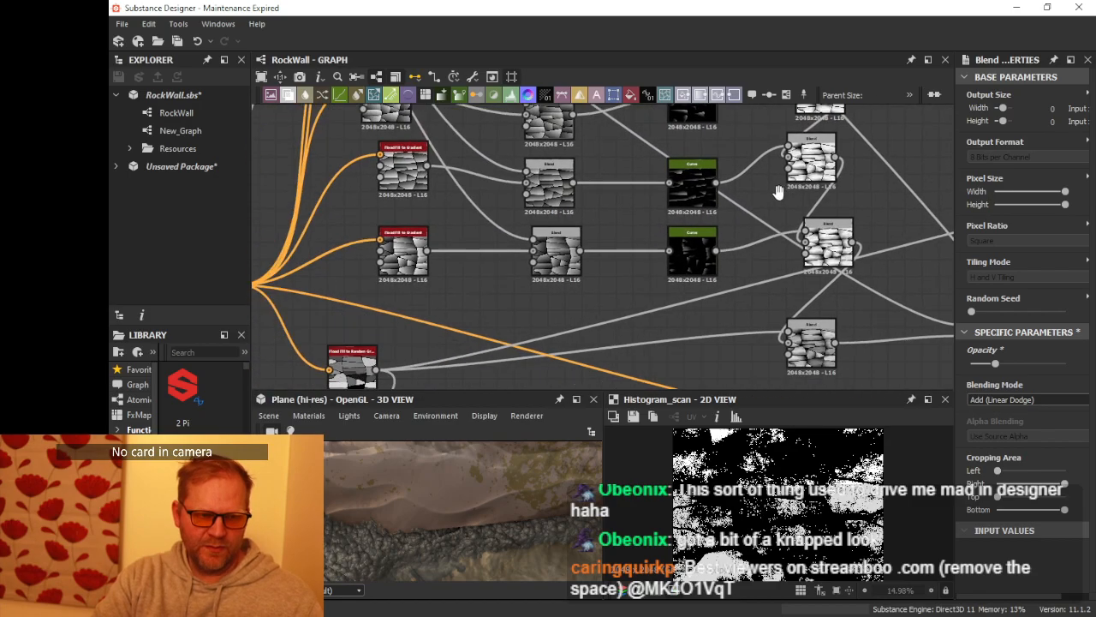
middle_click_drag(685, 253, 688, 351)
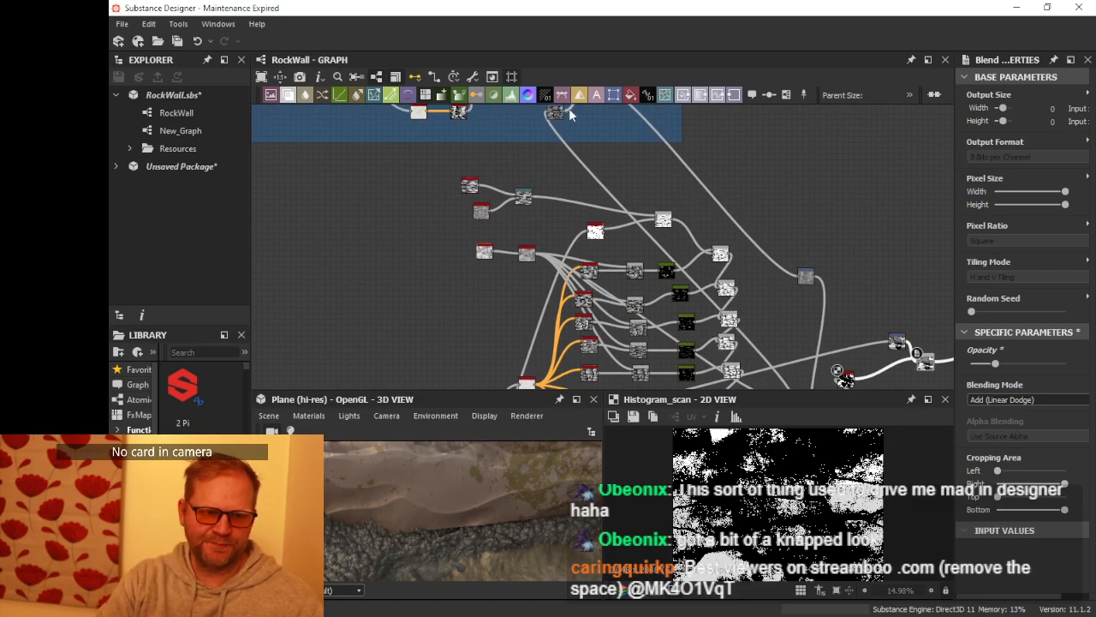
scroll(531, 188, "up", 6)
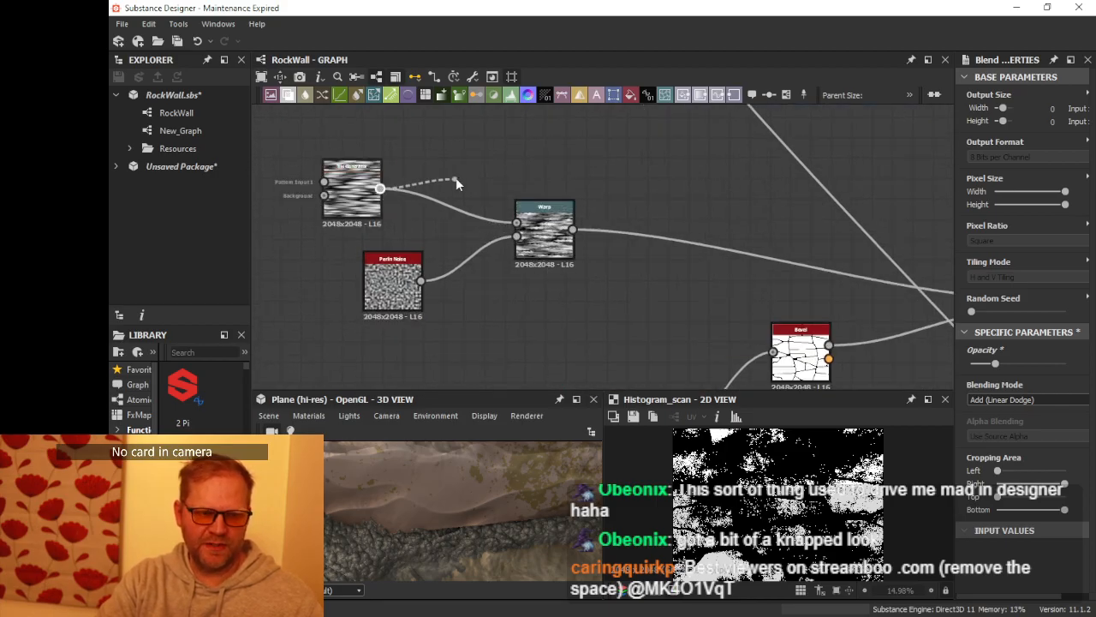
left_click_drag(459, 174, 490, 190)
middle_click_drag(359, 292, 289, 280)
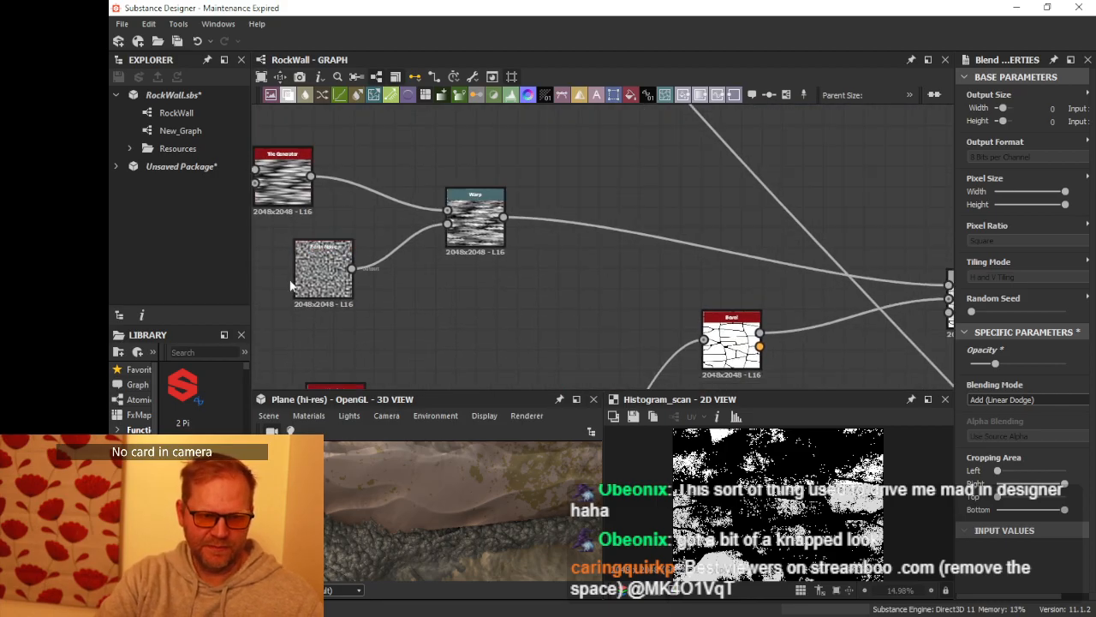
left_click_drag(331, 274, 290, 263)
middle_click_drag(468, 237, 489, 282)
scroll(495, 276, "up", 1)
left_click_drag(495, 274, 461, 273)
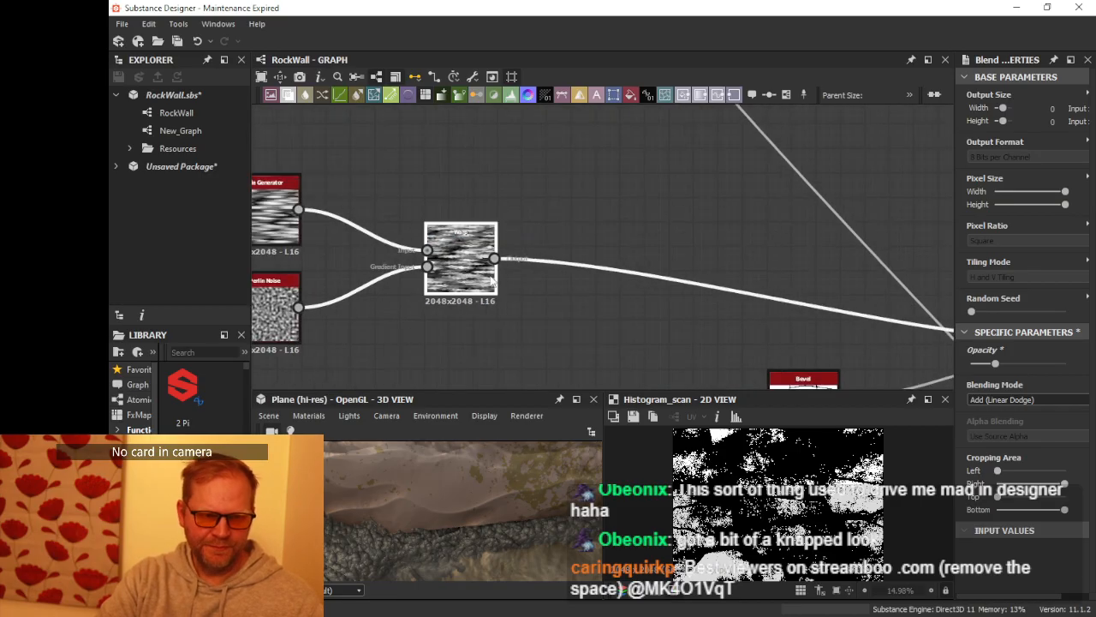
Step: Add a Slope Blur Grayscale node fed by the Warp node's output
scroll(514, 256, "down", 2)
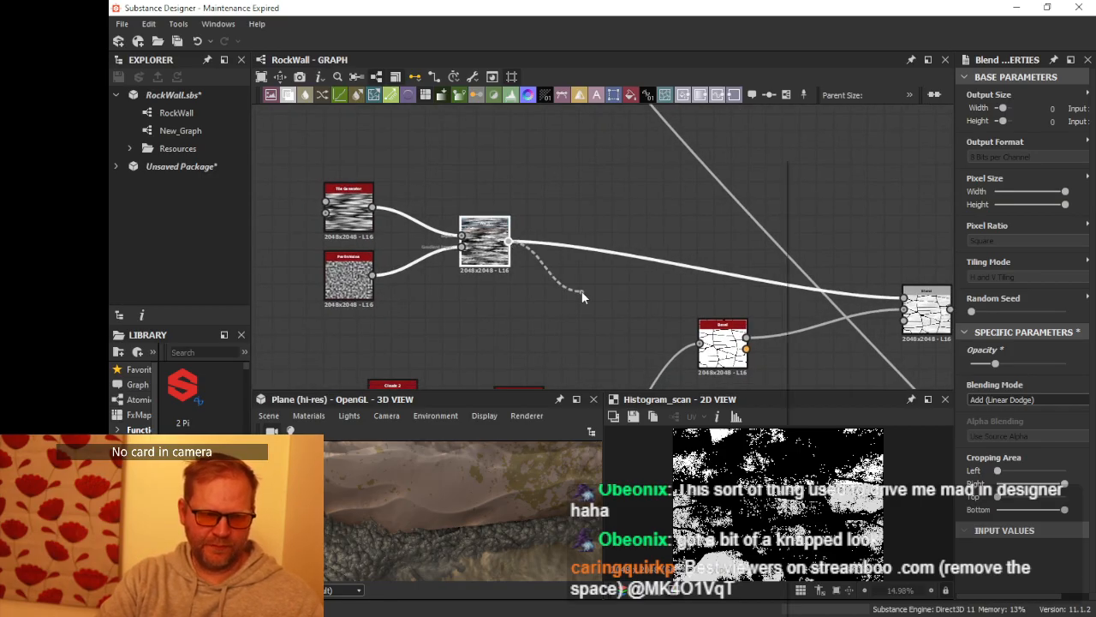
left_click_drag(582, 295, 582, 296)
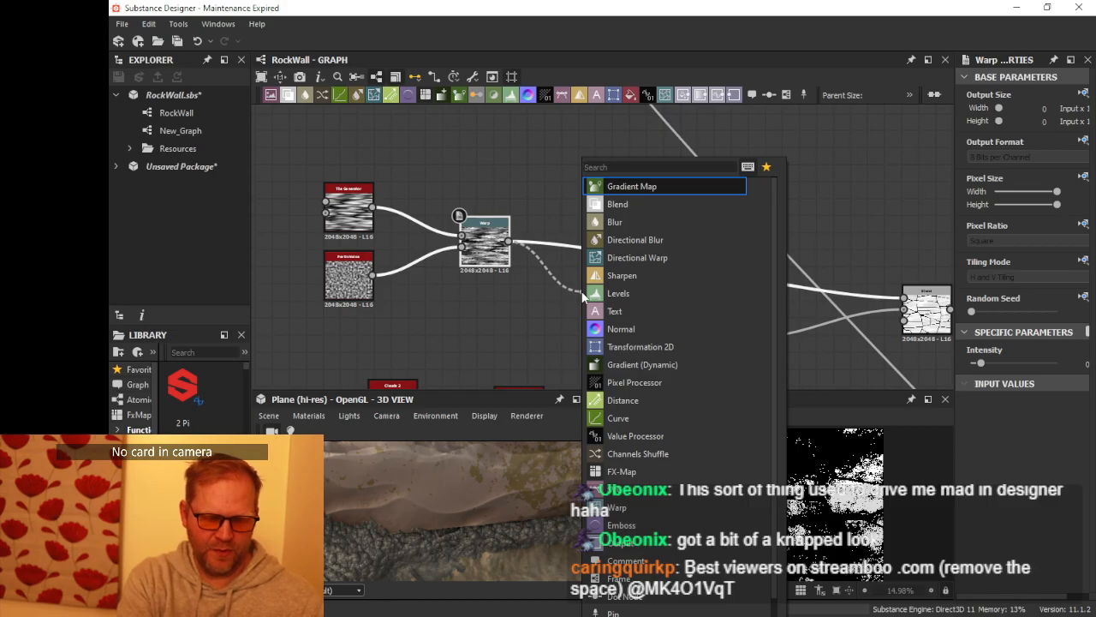
type("slope")
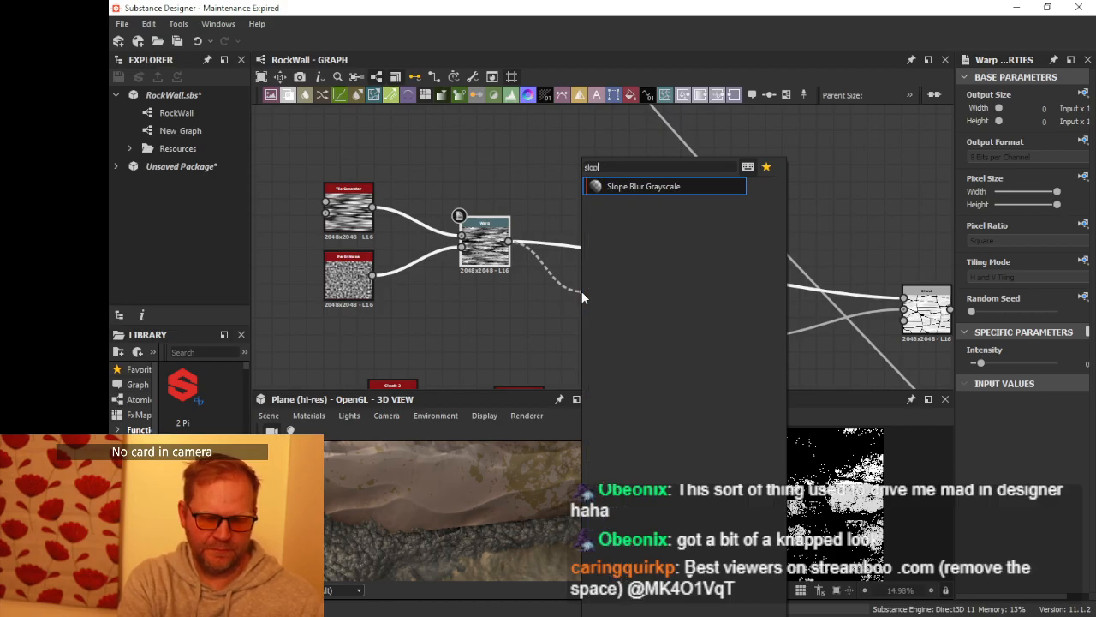
left_click(646, 187)
Step: Add a second Perlin Noise node, connect it to the Slope Blur Grayscale's slope input, and preview the blur
middle_click_drag(629, 242, 634, 210)
key("space")
type("per")
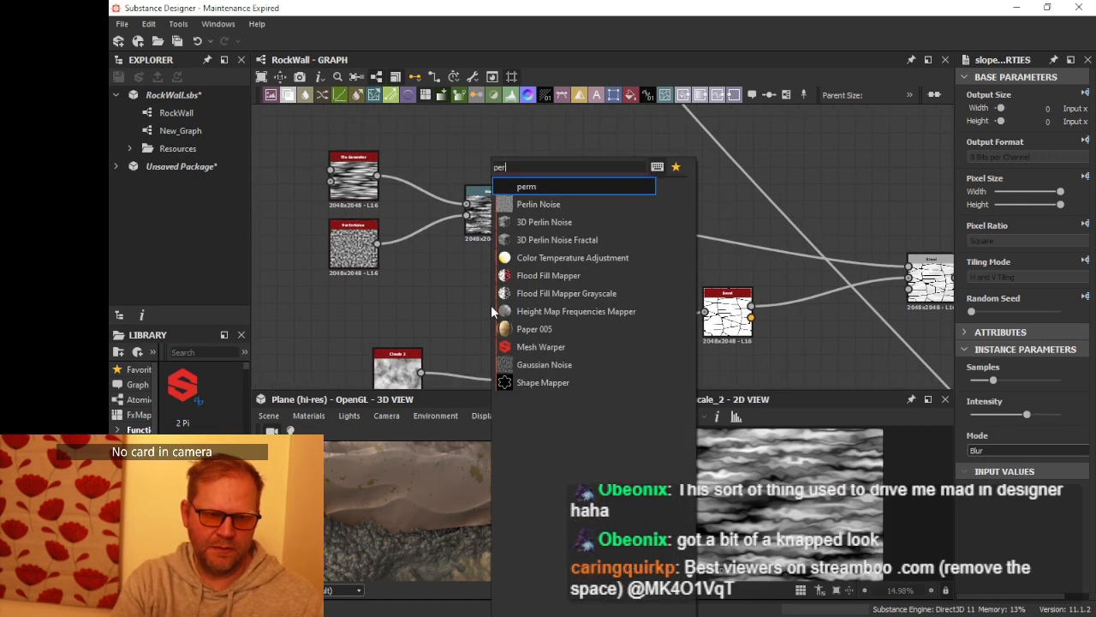
left_click(540, 204)
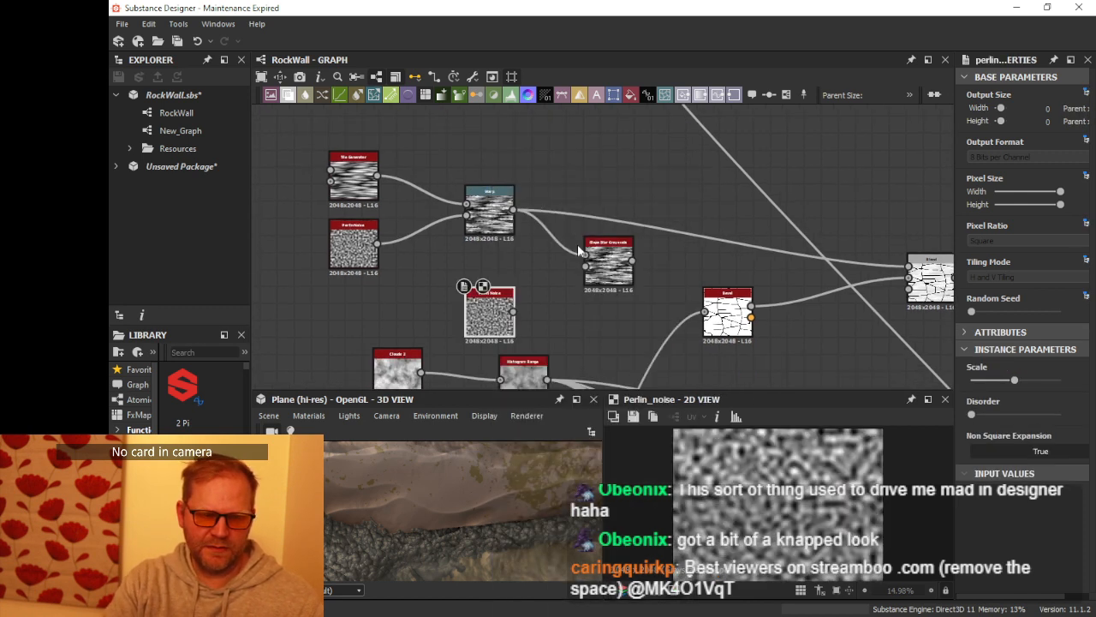
double_click(611, 273)
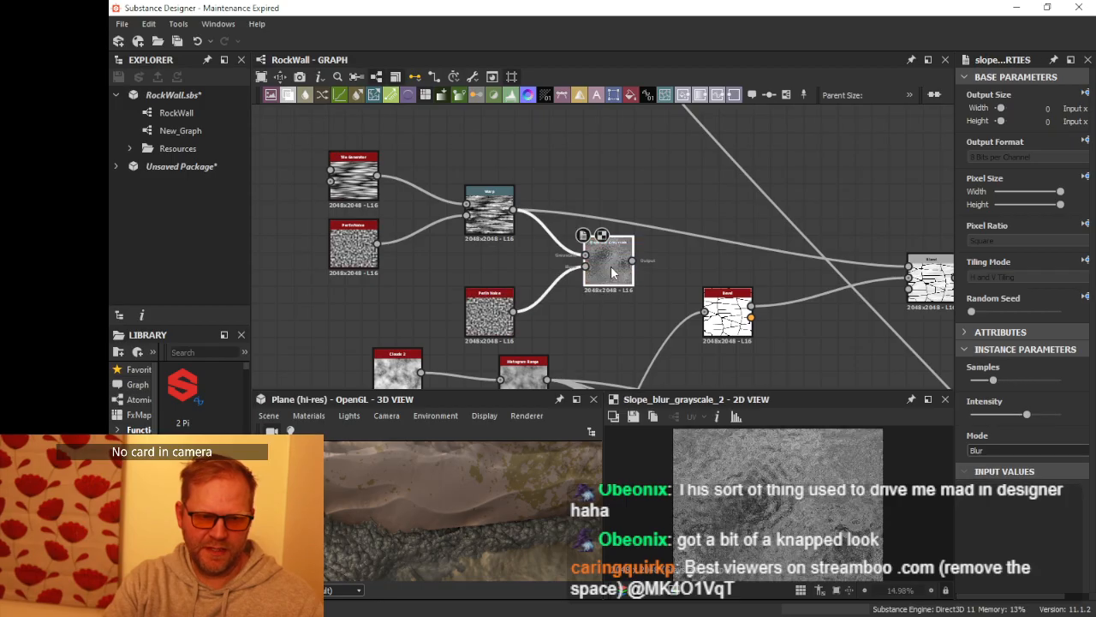
Step: Set the Slope Blur Grayscale's Samples to maximum, Intensity close to zero and Mode to Min
left_click_drag(995, 380, 1060, 379)
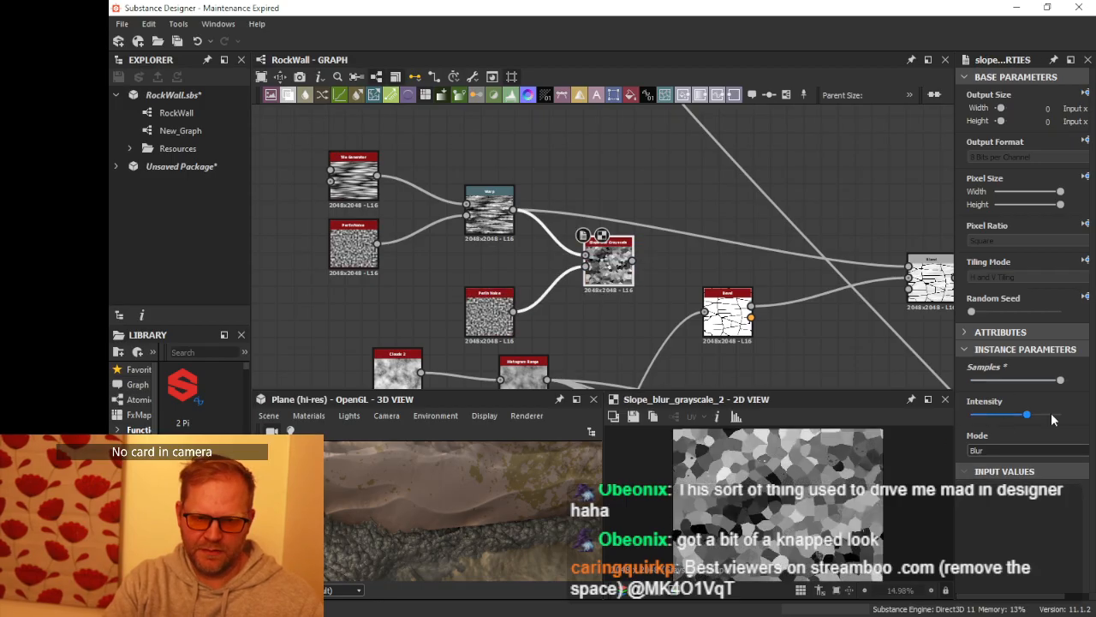
left_click_drag(1025, 417, 972, 417)
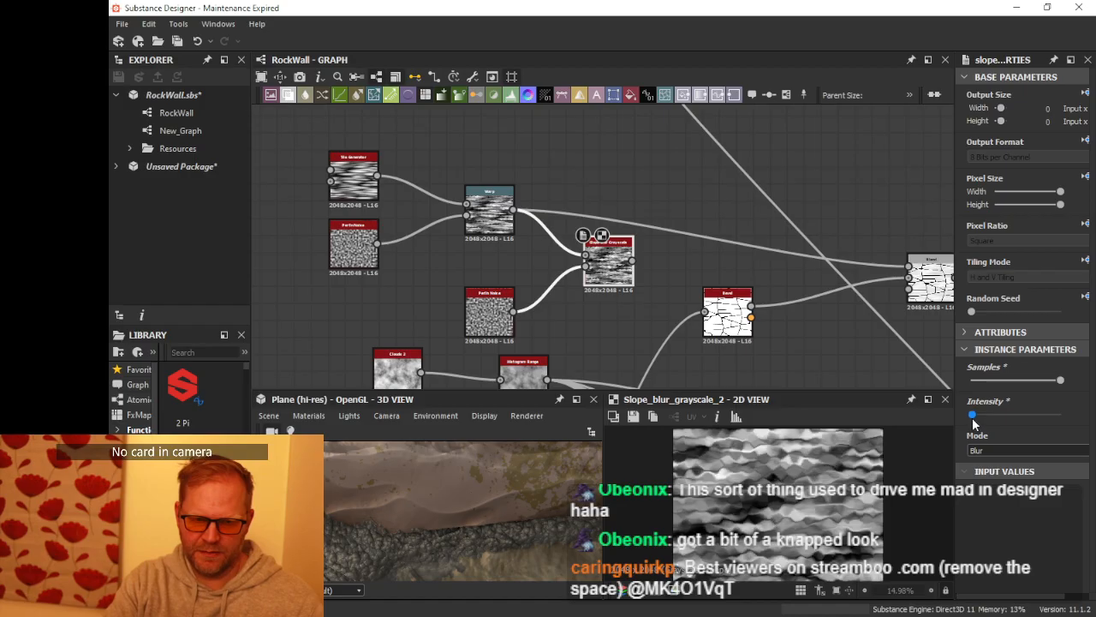
middle_click_drag(672, 334, 653, 307)
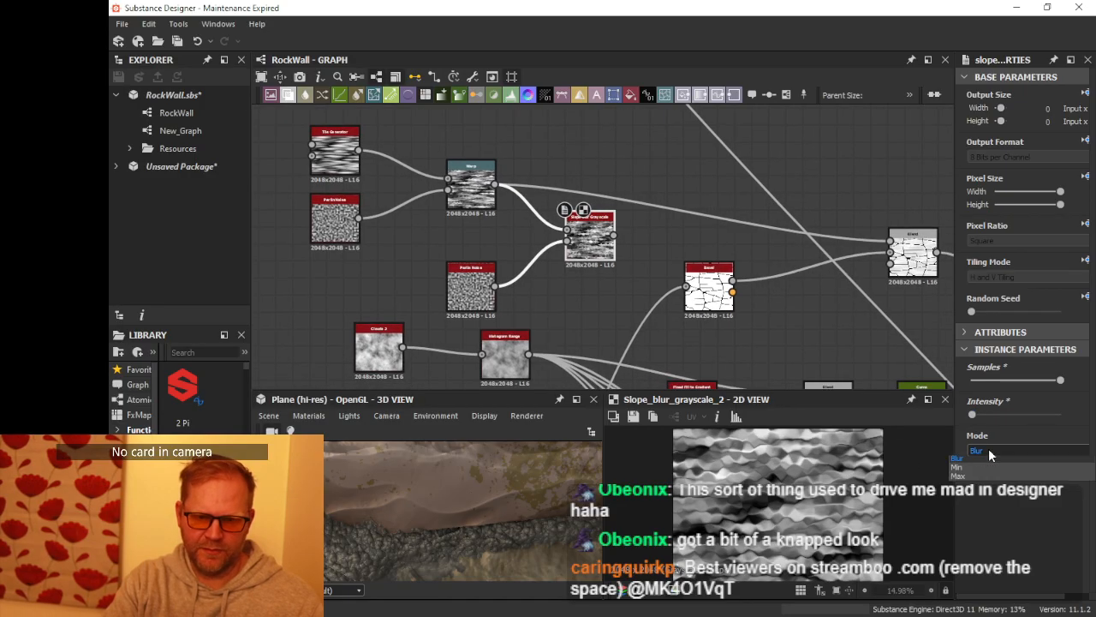
left_click(988, 448)
left_click(1019, 466)
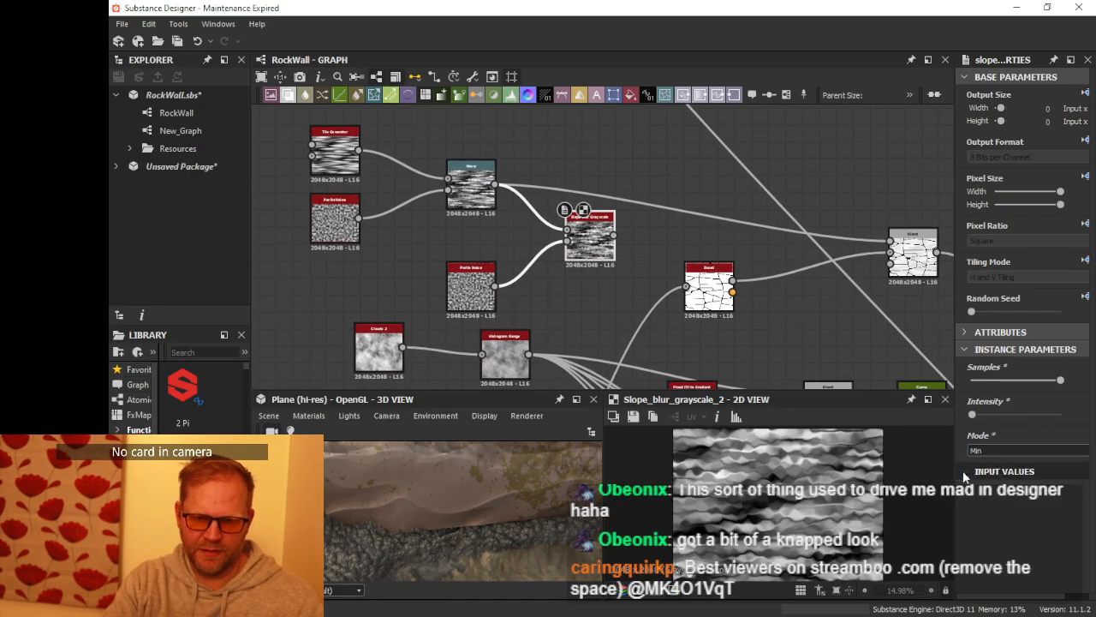
Step: Widen the properties area and set the Scale of the Perlin Noise driving the Slope Blur Grayscale to 200
left_click(476, 278)
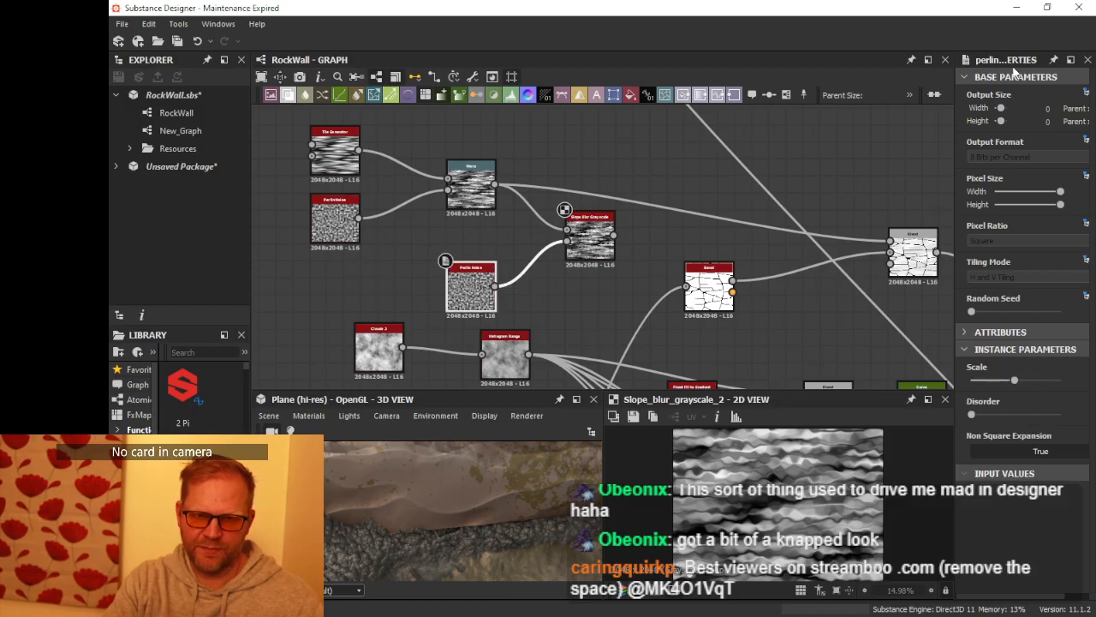
left_click_drag(765, 11, 712, 20)
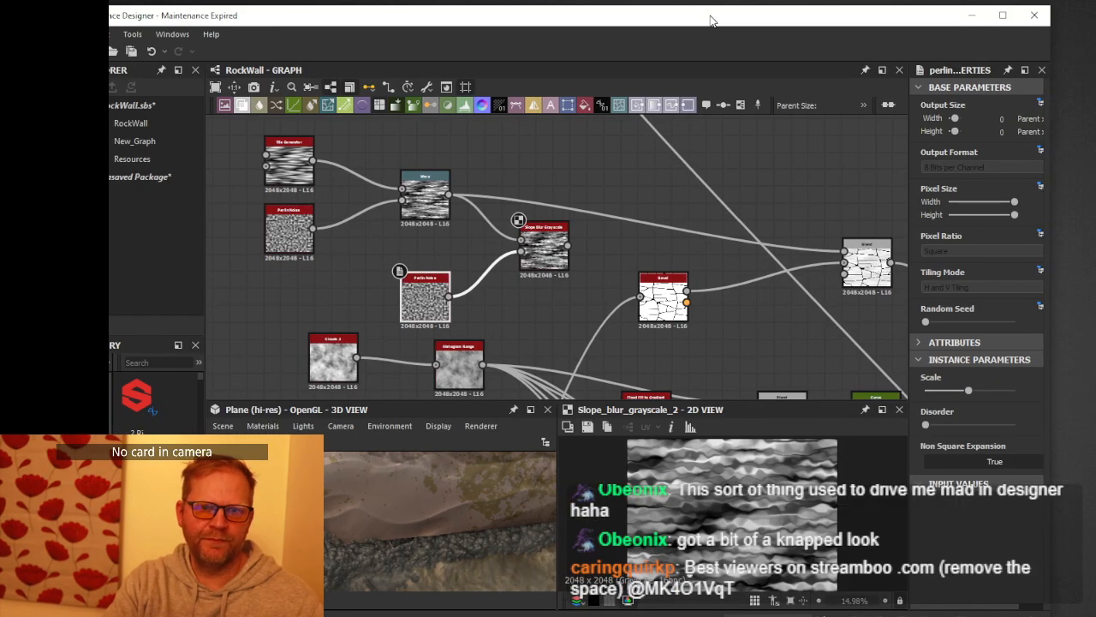
left_click(1008, 22)
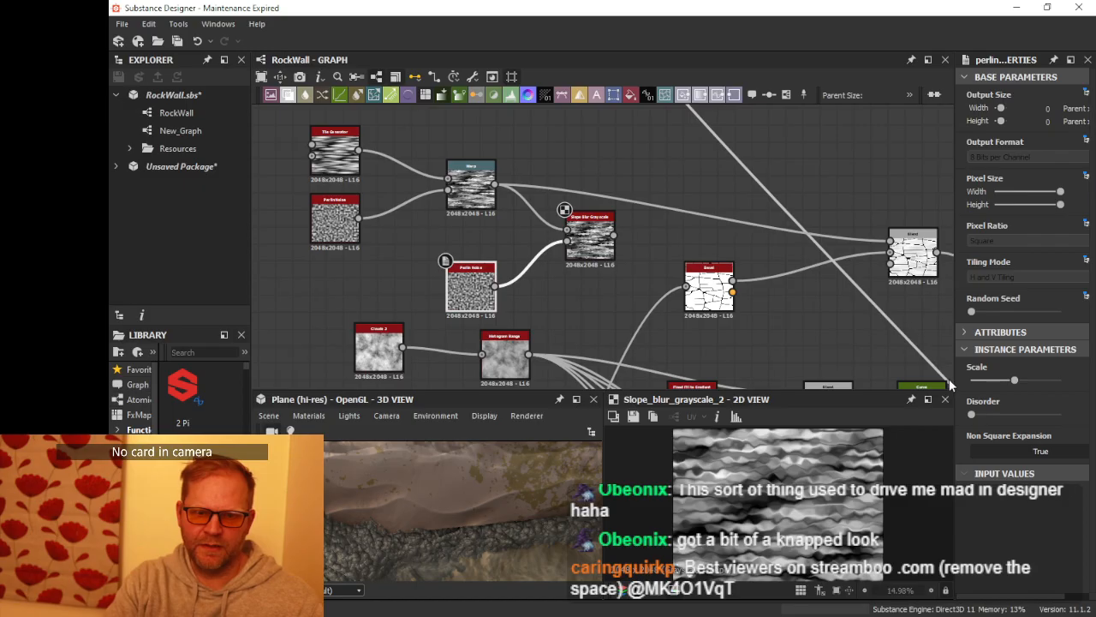
left_click_drag(956, 370, 897, 375)
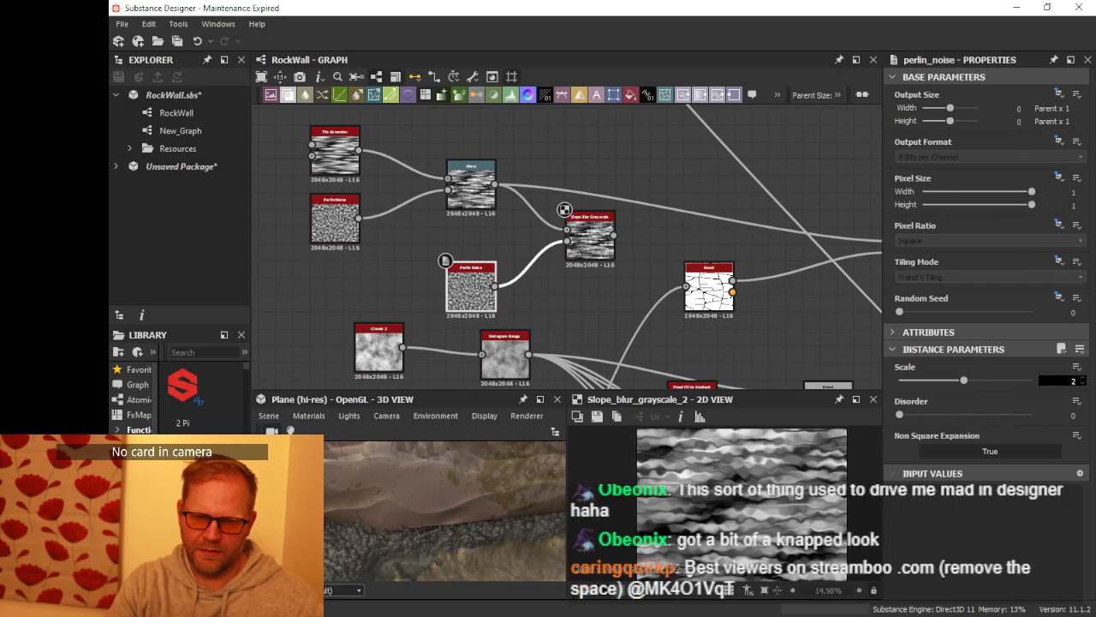
type("0")
key("Return")
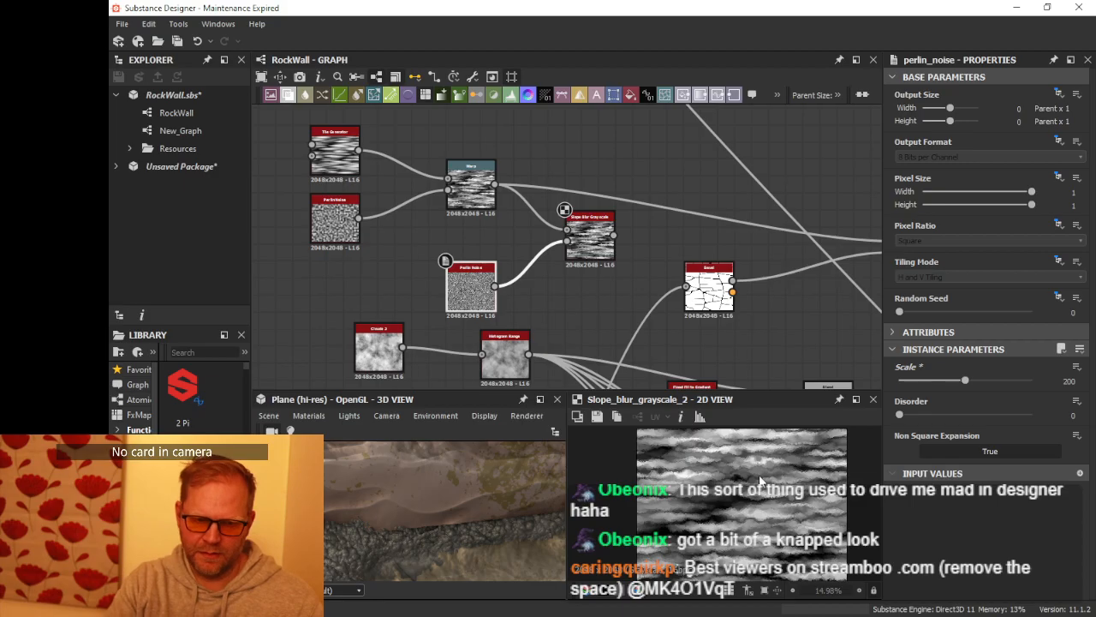
scroll(760, 480, "up", 5)
Step: Connect the Slope Blur Grayscale's output to the downstream Blend node in place of the Warp node's output
left_click(586, 247)
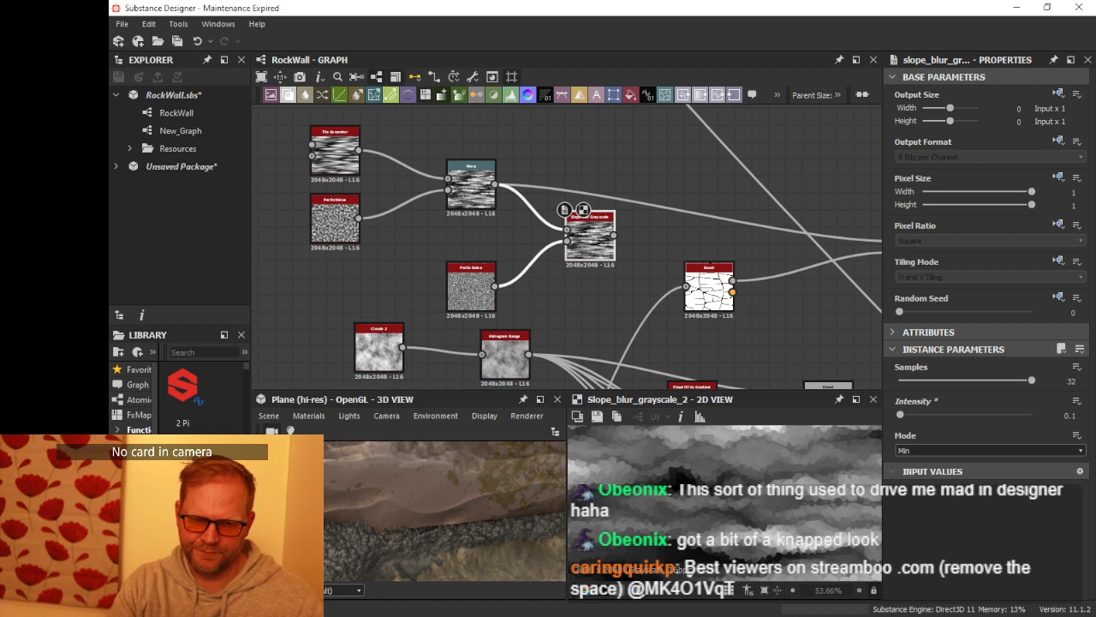
middle_click_drag(649, 209, 460, 202)
scroll(460, 201, "down", 1)
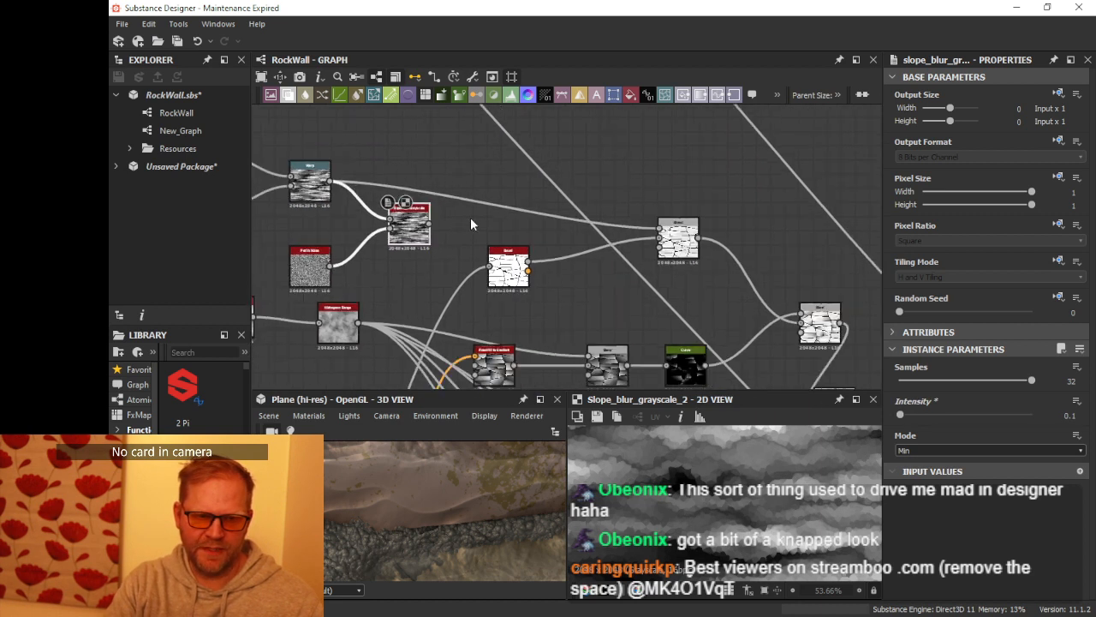
left_click_drag(499, 225, 674, 228)
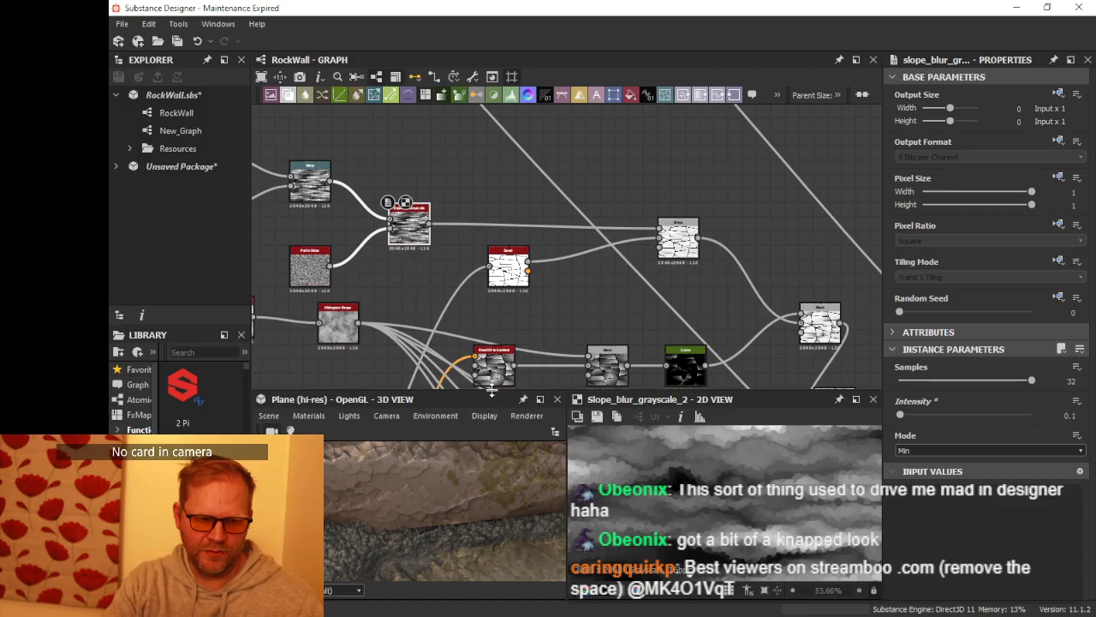
Step: Enlarge the 3D and 2D views and examine the stone surface up close
left_click_drag(492, 389, 484, 245)
scroll(457, 368, "up", 3)
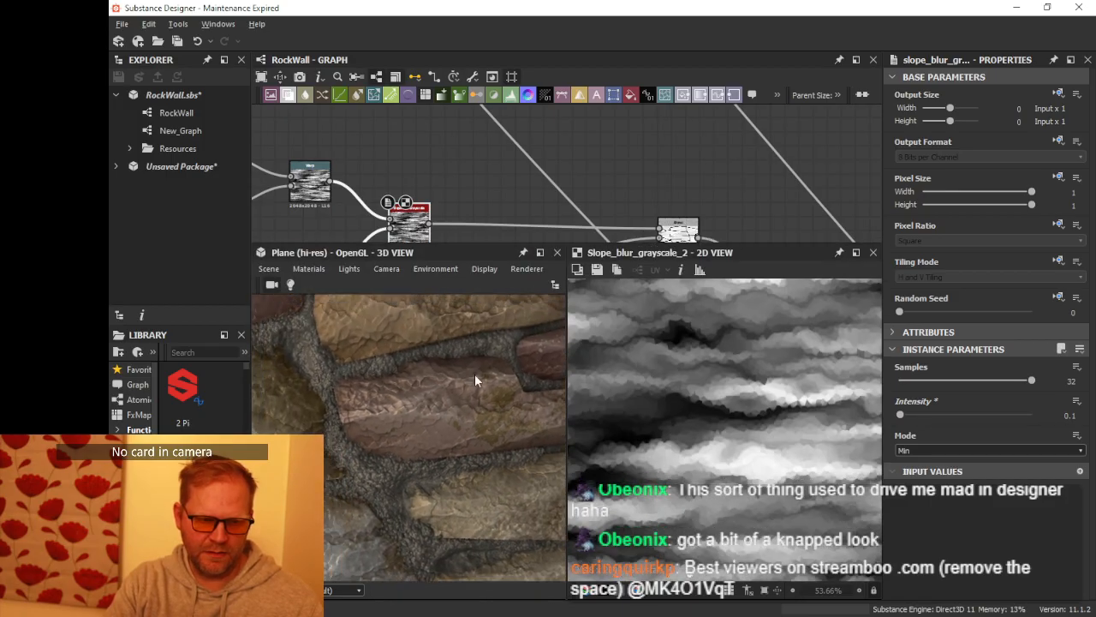
middle_click_drag(474, 381, 416, 342)
Step: Combine the Warp and Slope Blur Grayscale outputs in a new Blend node at 0.75 opacity and feed it into the downstream Blend
middle_click_drag(426, 230, 485, 168)
mouse_move(478, 173)
left_mouse_down()
mouse_move(477, 200)
mouse_move(477, 187)
left_mouse_up()
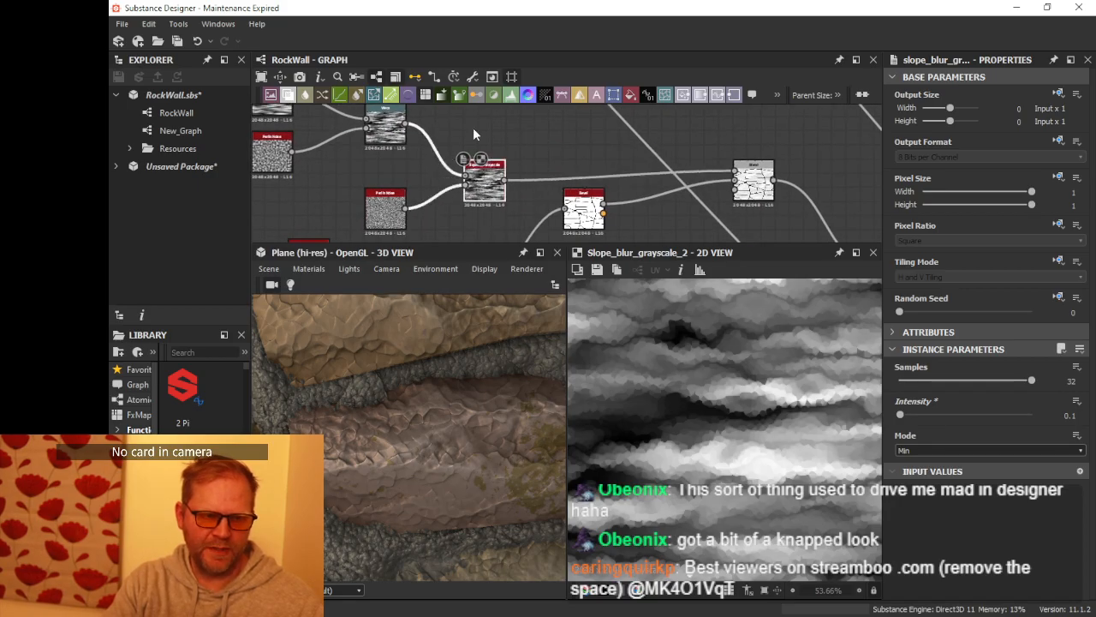
middle_click_drag(420, 118, 418, 137)
left_click_drag(402, 144, 510, 154)
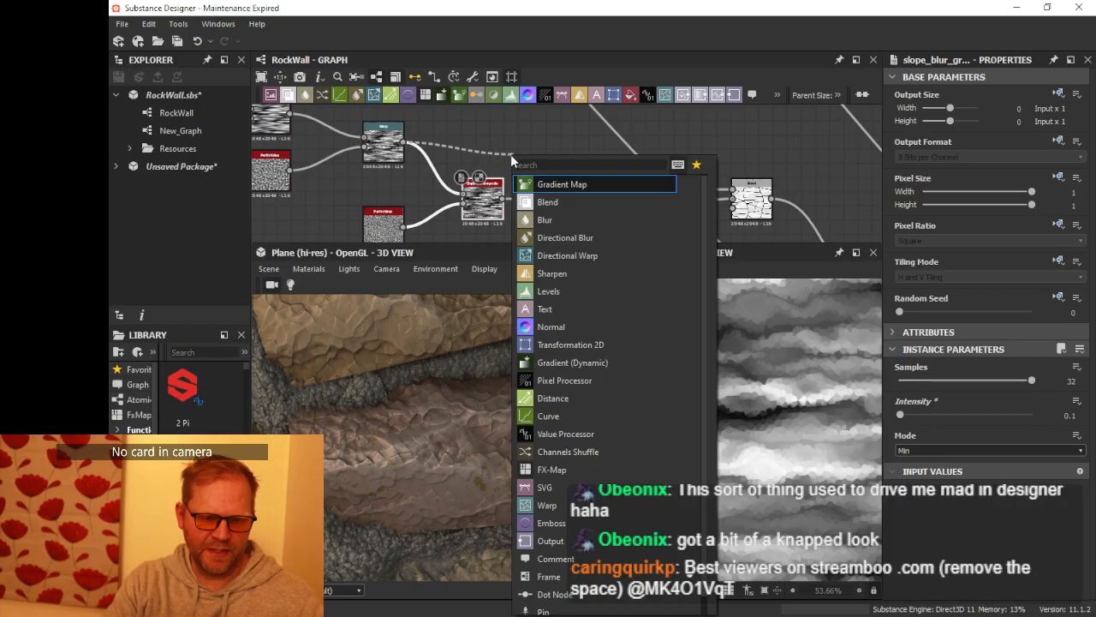
type("blend")
key("Return")
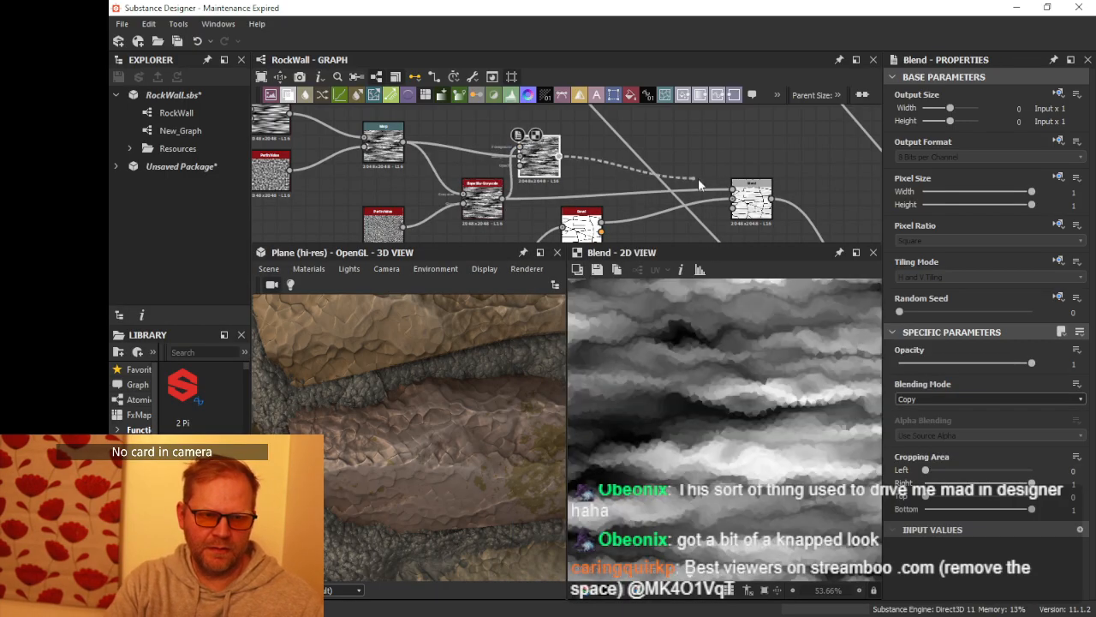
left_click_drag(559, 156, 733, 188)
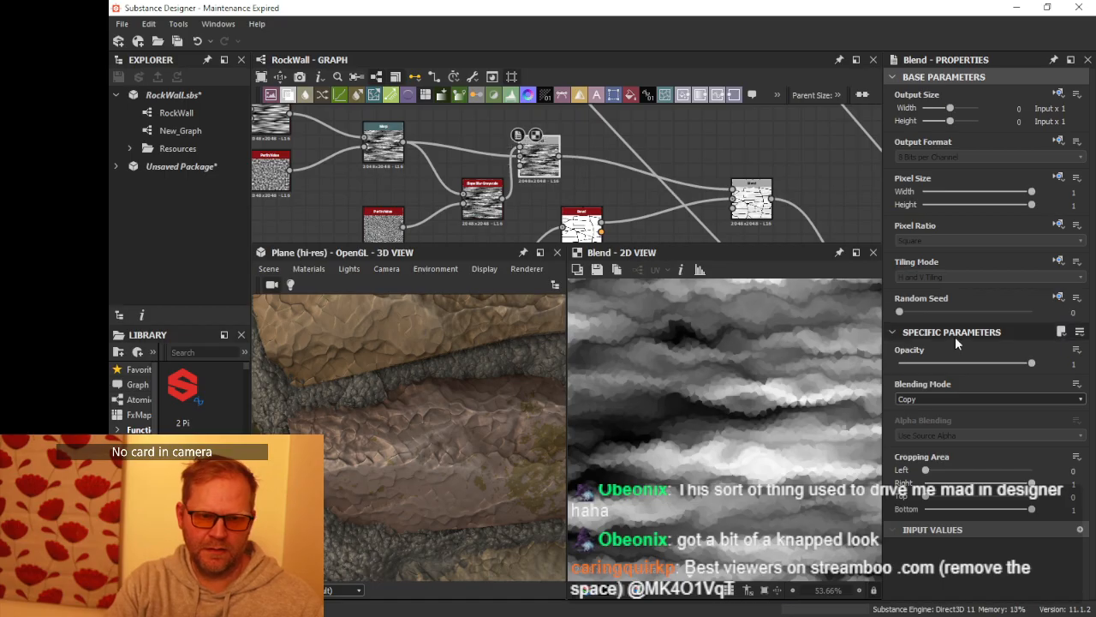
left_click_drag(1032, 364, 998, 364)
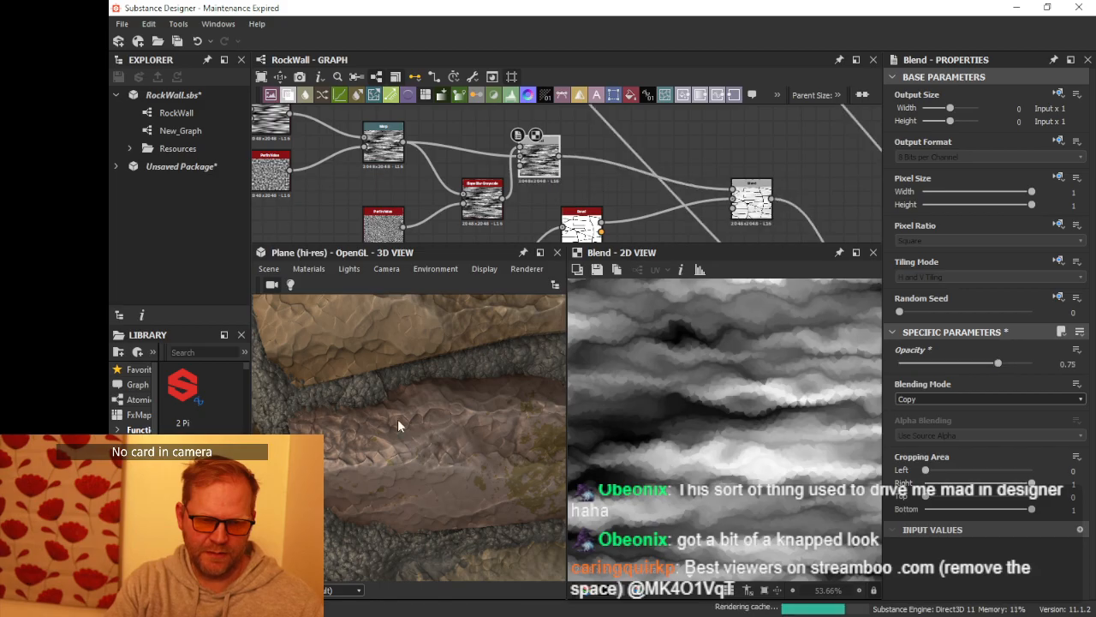
Step: Examine the blended surface detail on the stones in the 3D view, both from a distance and up close
left_click_drag(398, 419, 484, 418)
scroll(484, 419, "down", 3)
mouse_move(484, 419)
middle_mouse_down()
mouse_move(483, 430)
mouse_move(529, 445)
middle_mouse_up()
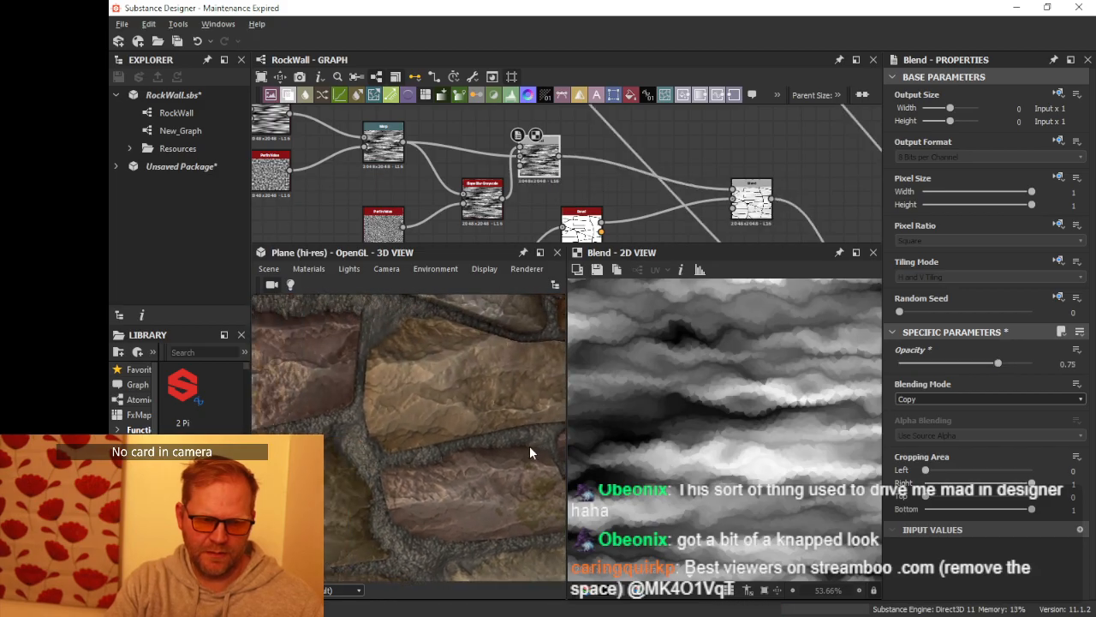
left_click_drag(529, 446, 479, 428)
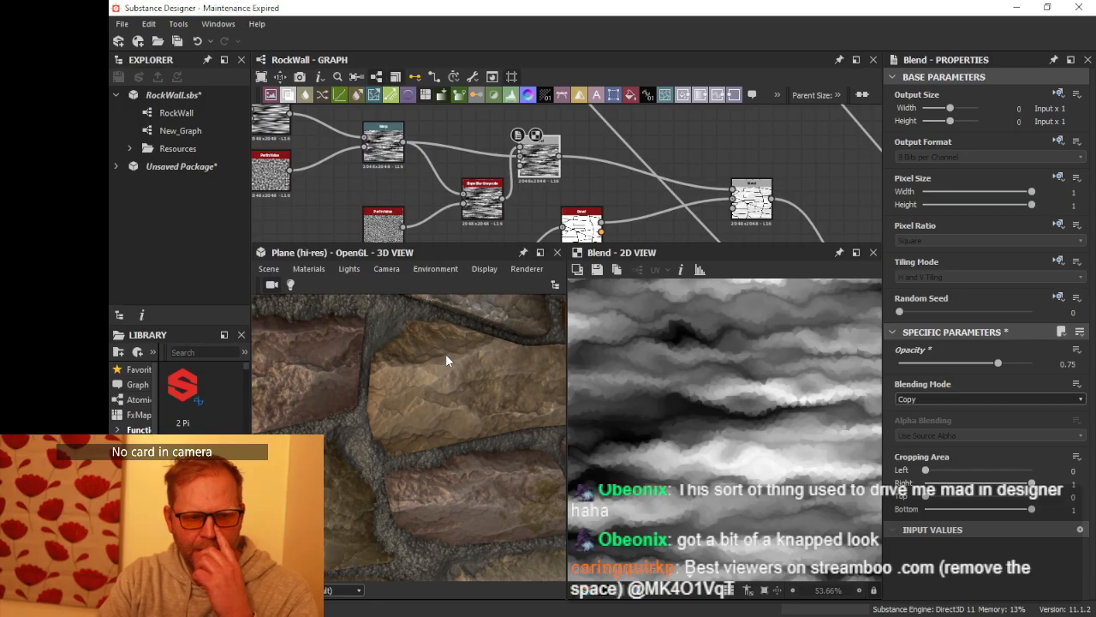
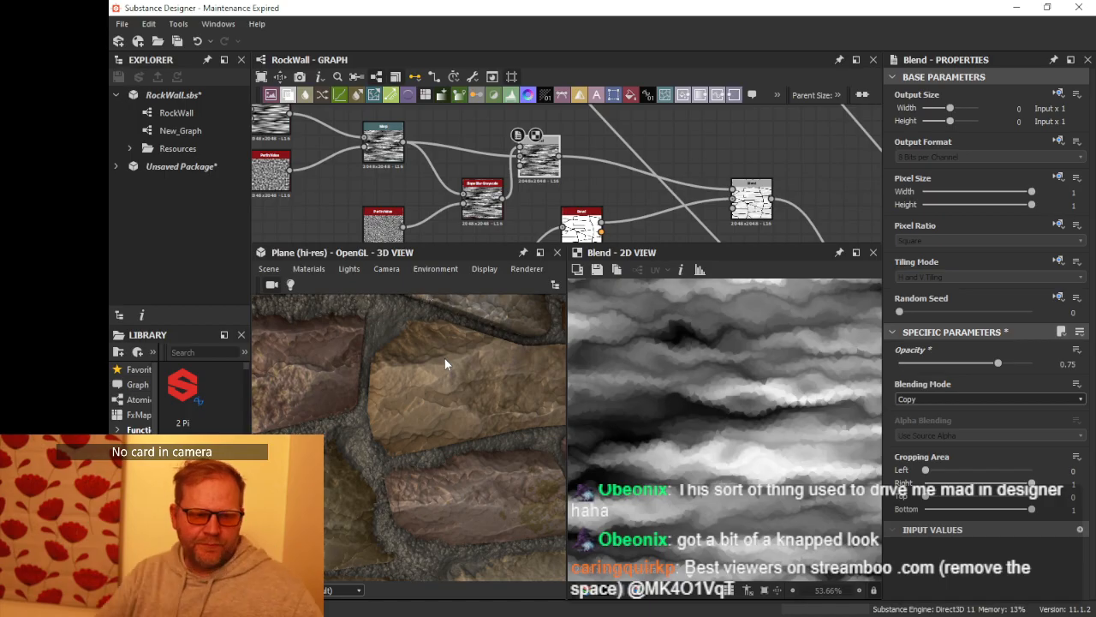
scroll(518, 371, "down", 5)
middle_click_drag(520, 371, 331, 253)
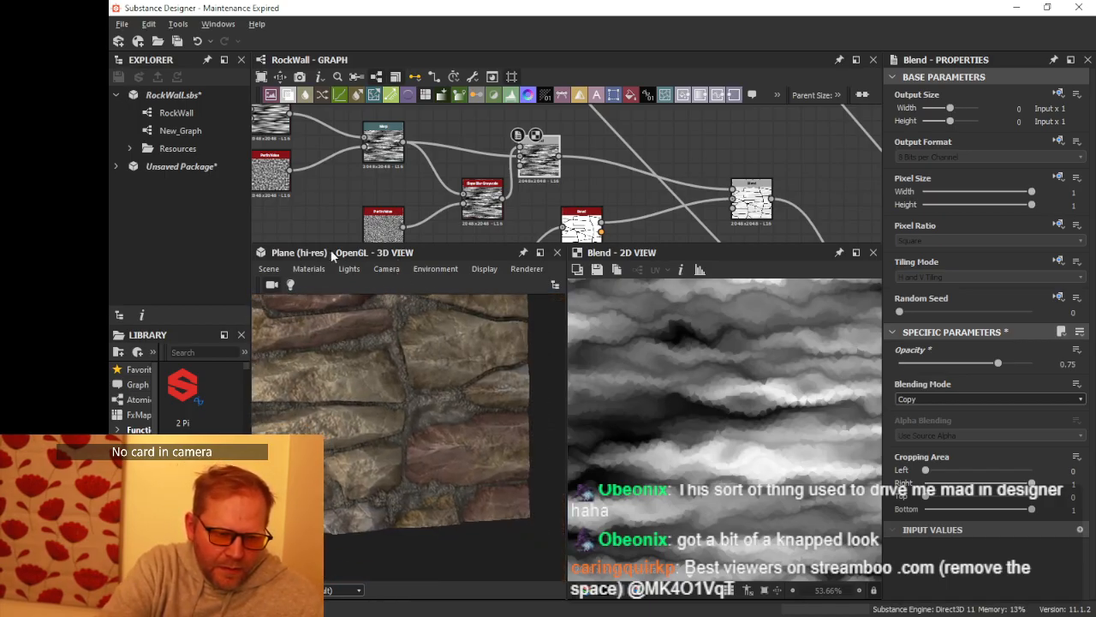
left_click_drag(330, 252, 369, 384)
middle_click_drag(530, 489, 524, 518)
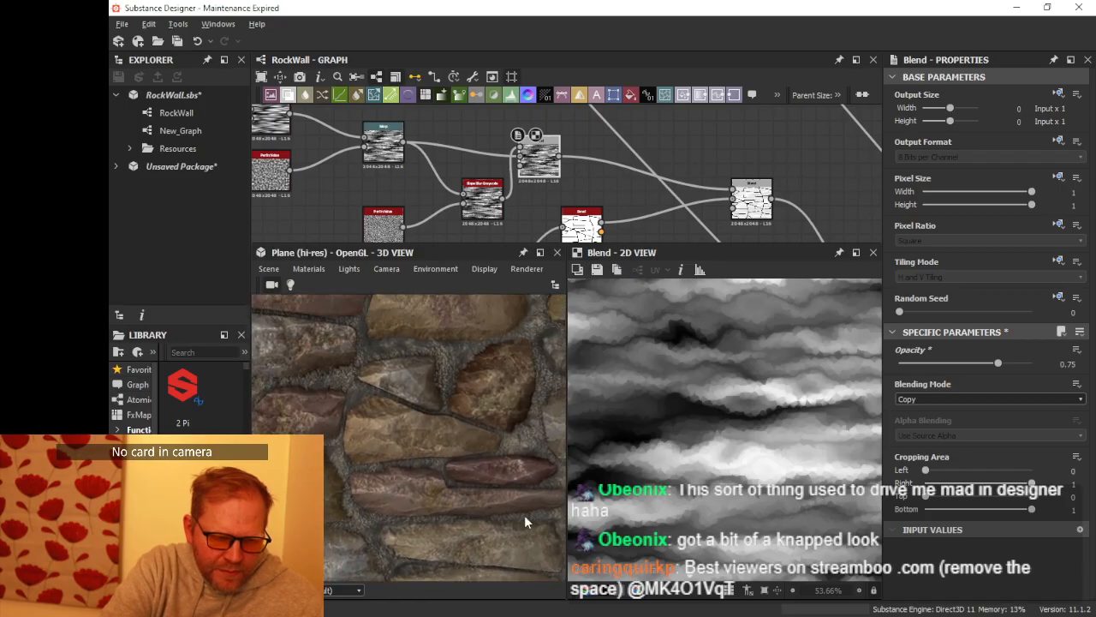
scroll(399, 430, "up", 8)
middle_click_drag(408, 430, 424, 417)
left_click_drag(424, 417, 514, 430)
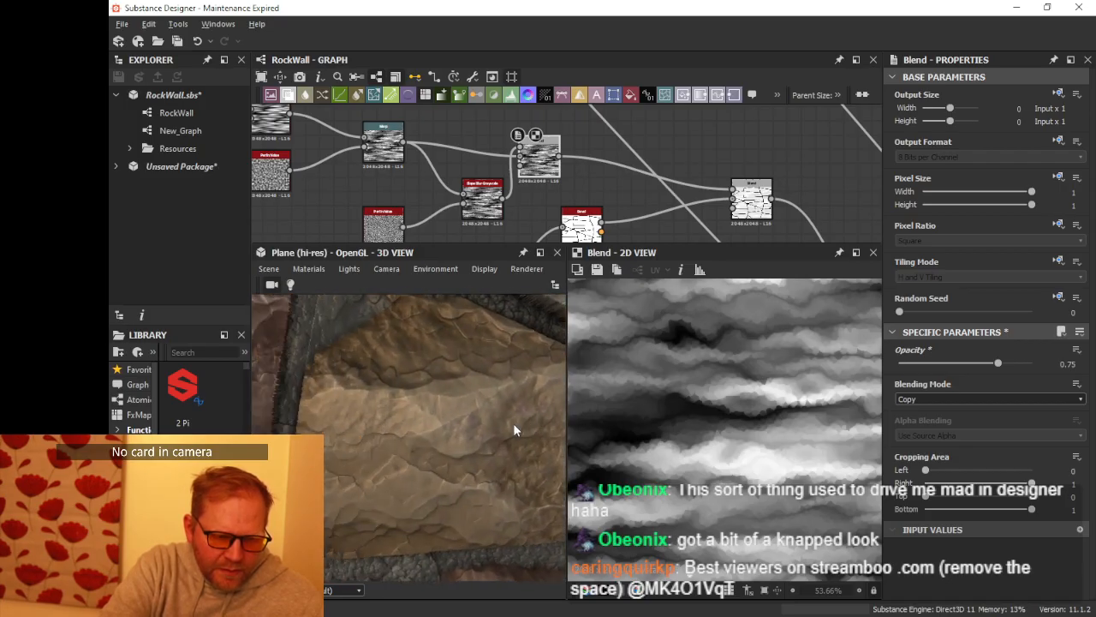
Step: Add a Directional Warp node fed by the Perlin Noise that drives the Slope Blur Grayscale
middle_click_drag(435, 195, 526, 173)
mouse_move(497, 207)
left_mouse_down()
mouse_move(395, 208)
mouse_move(493, 225)
left_mouse_up()
scroll(418, 214, "up", 2)
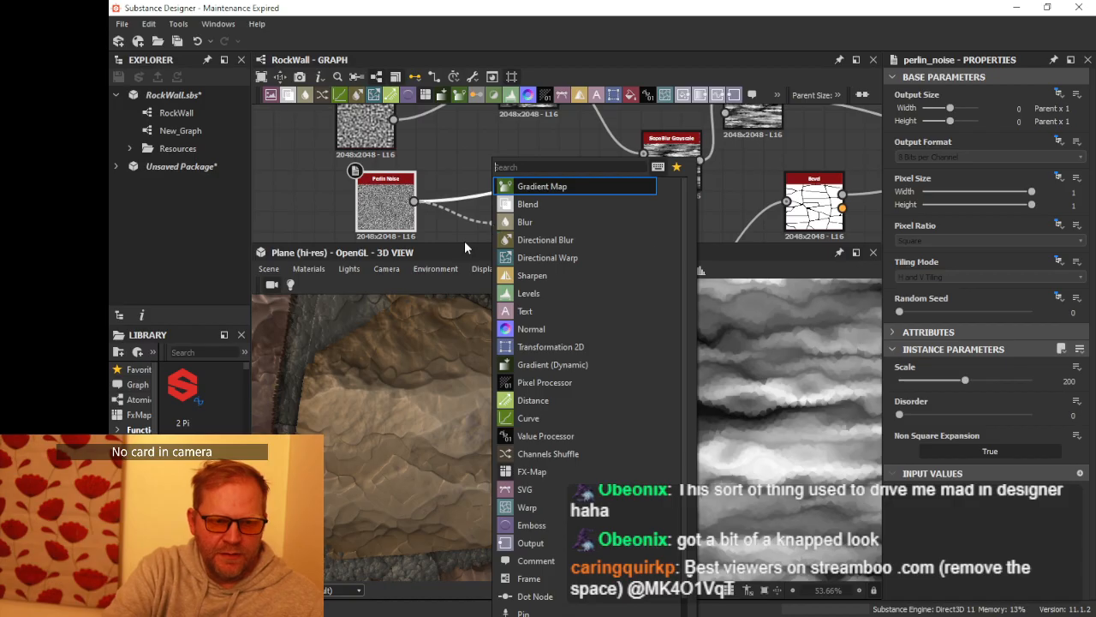
left_click(539, 259)
scroll(505, 193, "down", 3)
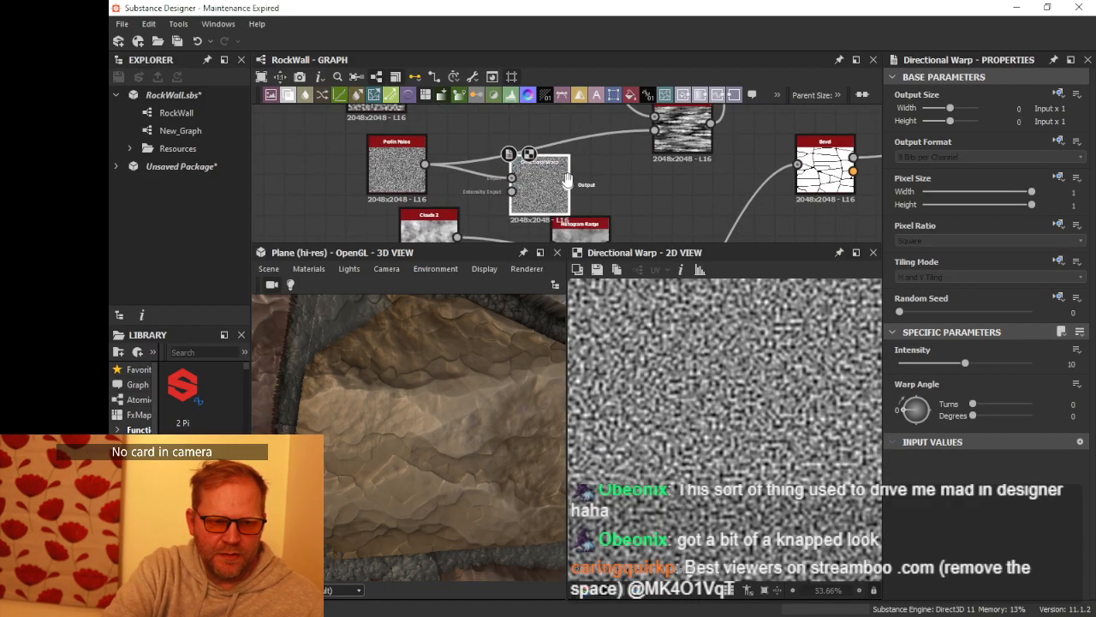
Step: Rearrange the Tile Generator, Warp, Perlin Noise and Directional Warp nodes to make room in the graph
middle_click_drag(485, 153, 492, 194)
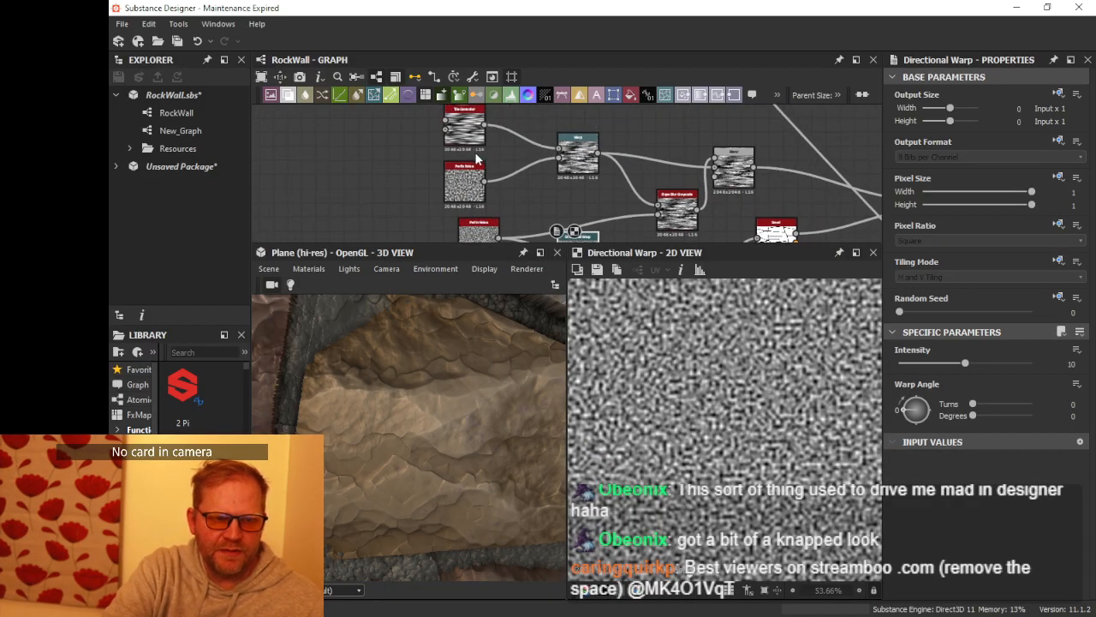
scroll(476, 159, "down", 2)
left_click_drag(414, 122, 529, 138)
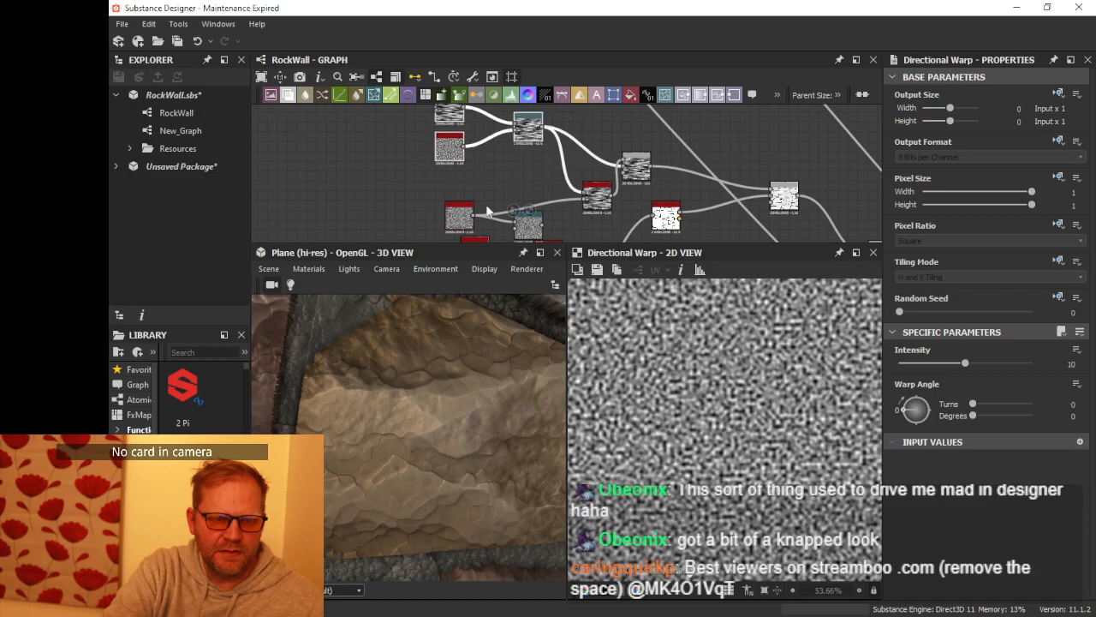
left_click_drag(475, 220, 454, 192)
left_click_drag(535, 234, 522, 221)
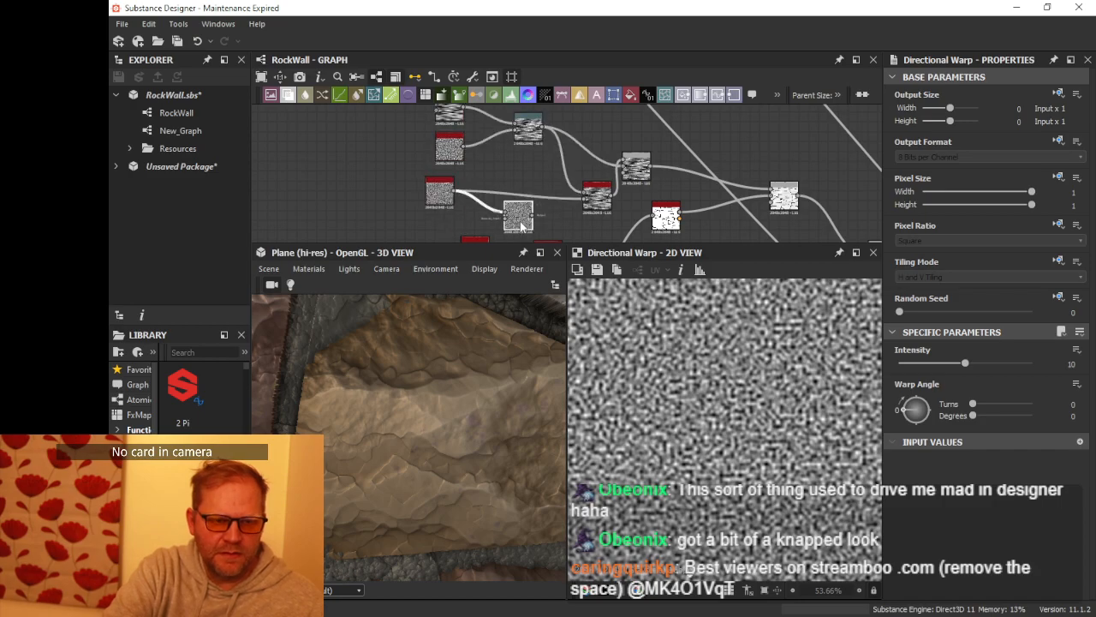
middle_click_drag(521, 221, 551, 194)
Step: Add a Gradient Linear 1 node, connect it to the Directional Warp's intensity input, and preview the warp
left_click(434, 208)
key("space")
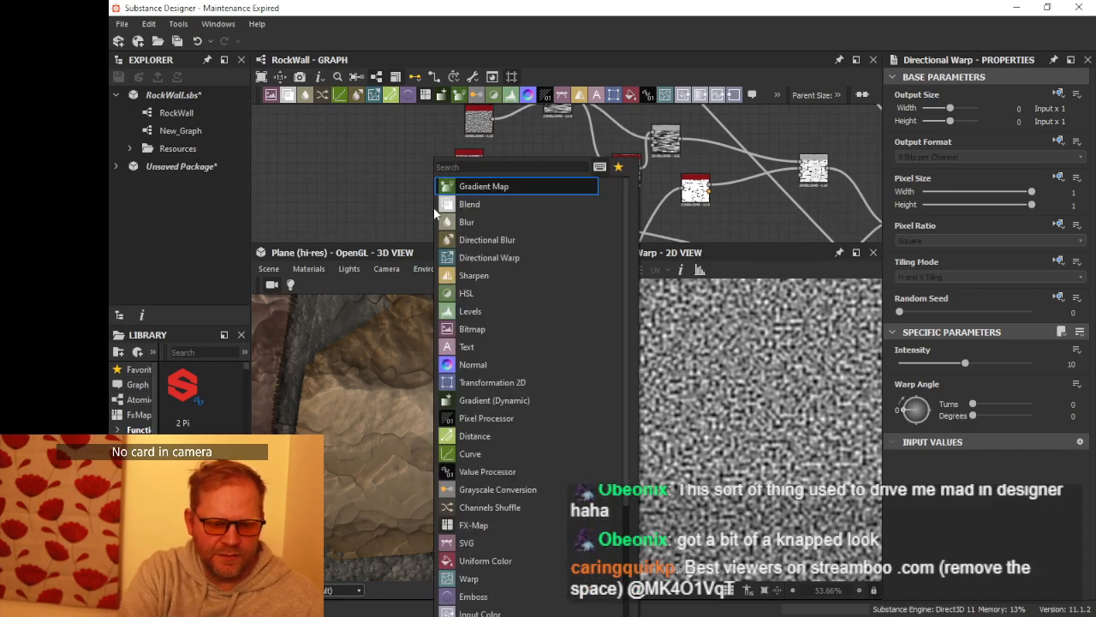
type("gr")
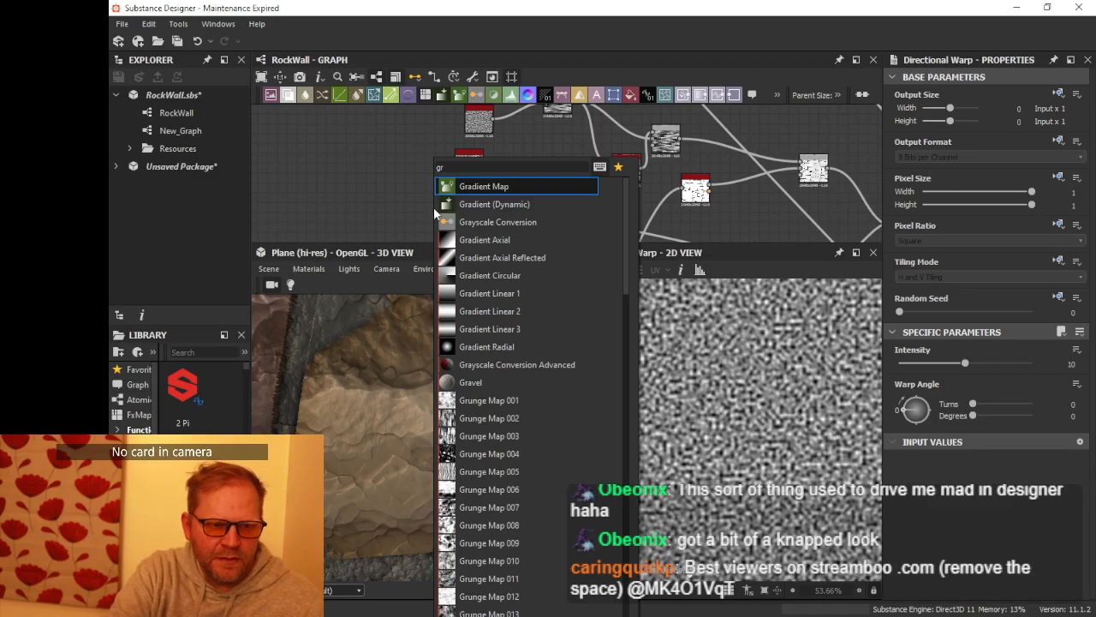
left_click(488, 290)
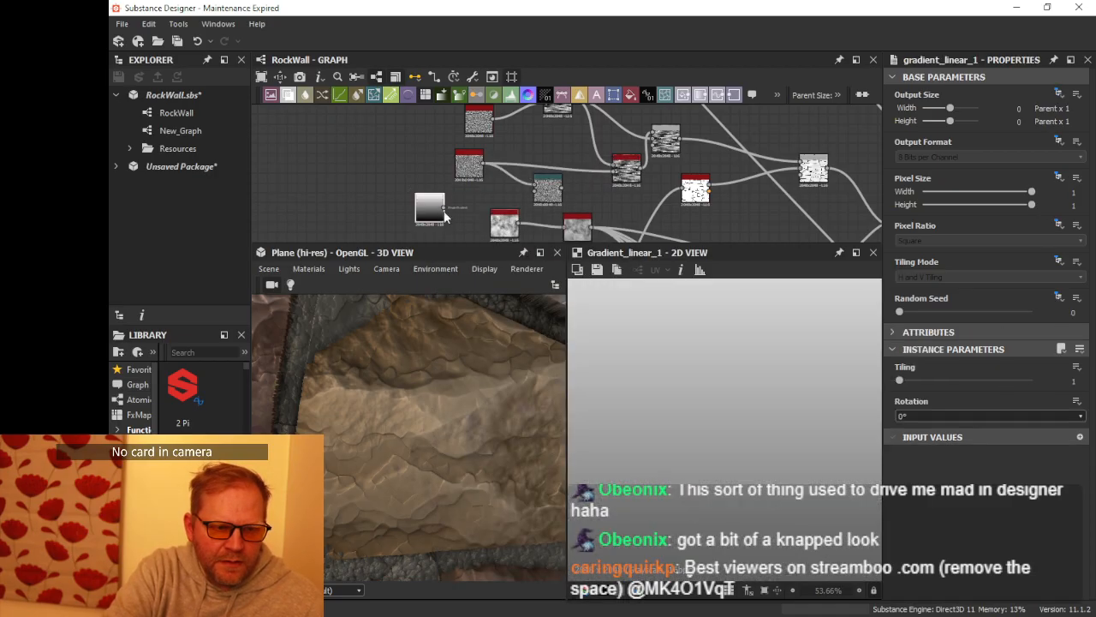
double_click(545, 190)
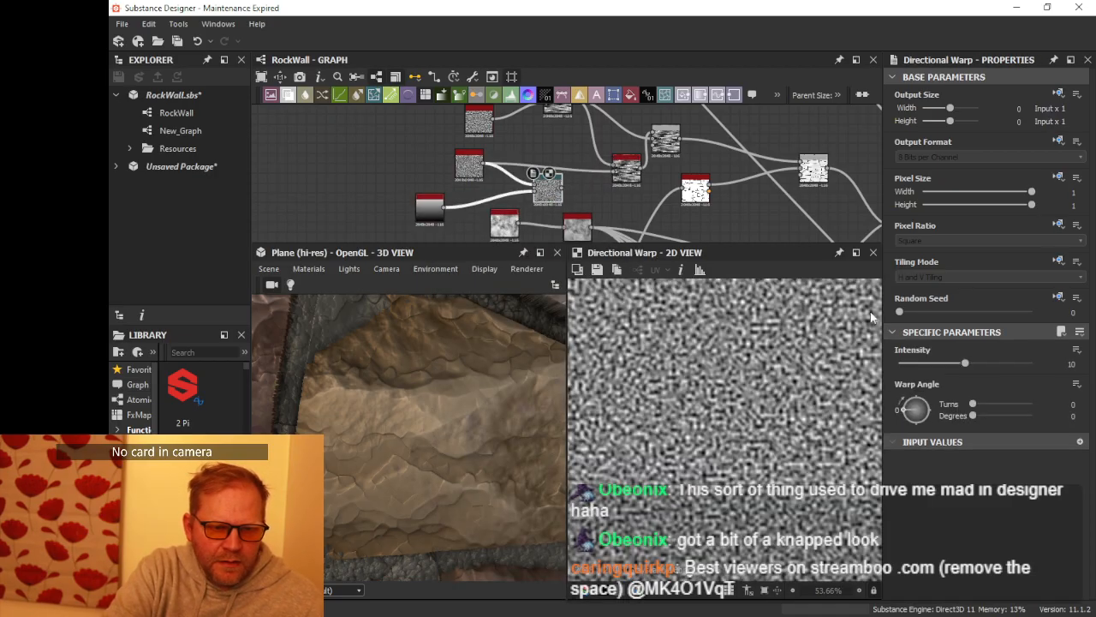
Step: Set the Directional Warp's Intensity to 1000 and its Warp Angle to about 212 degrees
left_click_drag(978, 370, 1071, 364)
type("1")
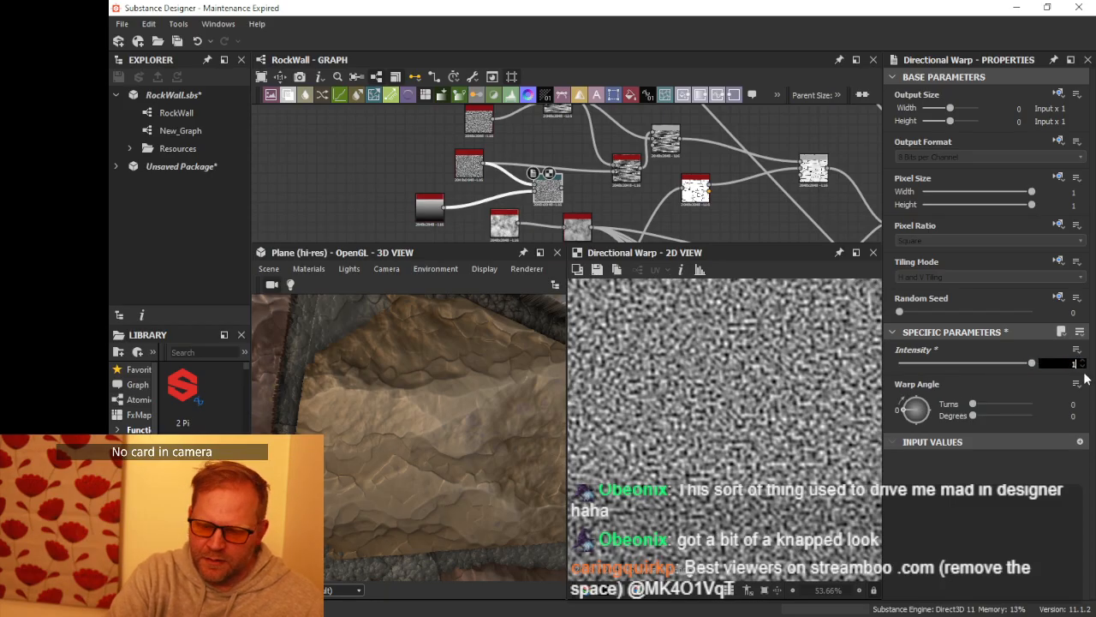
type("00")
key("Return")
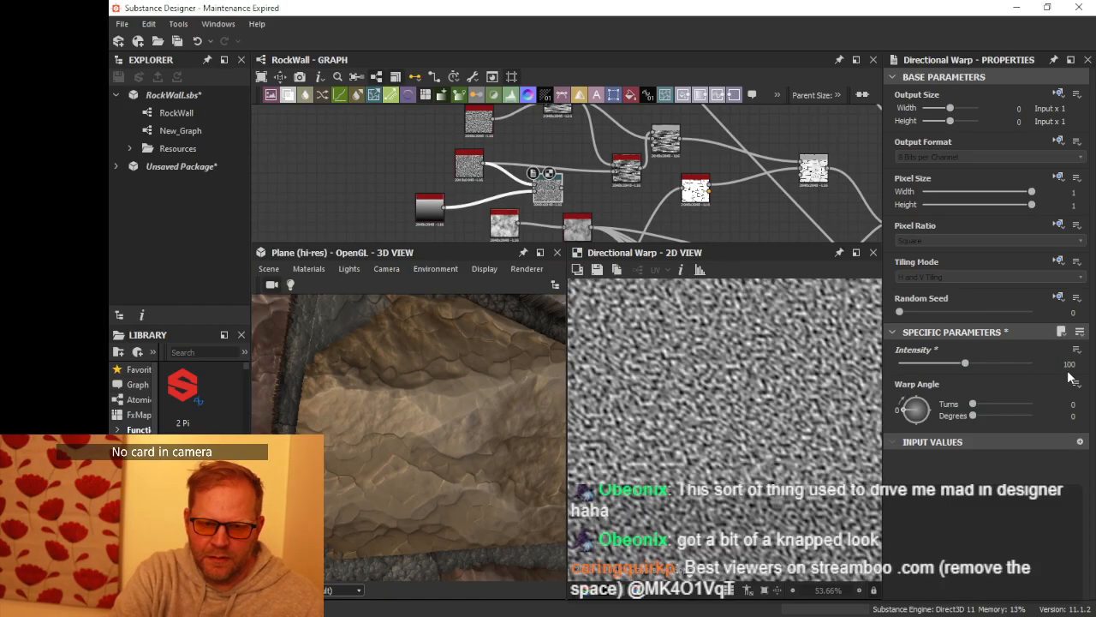
type("1")
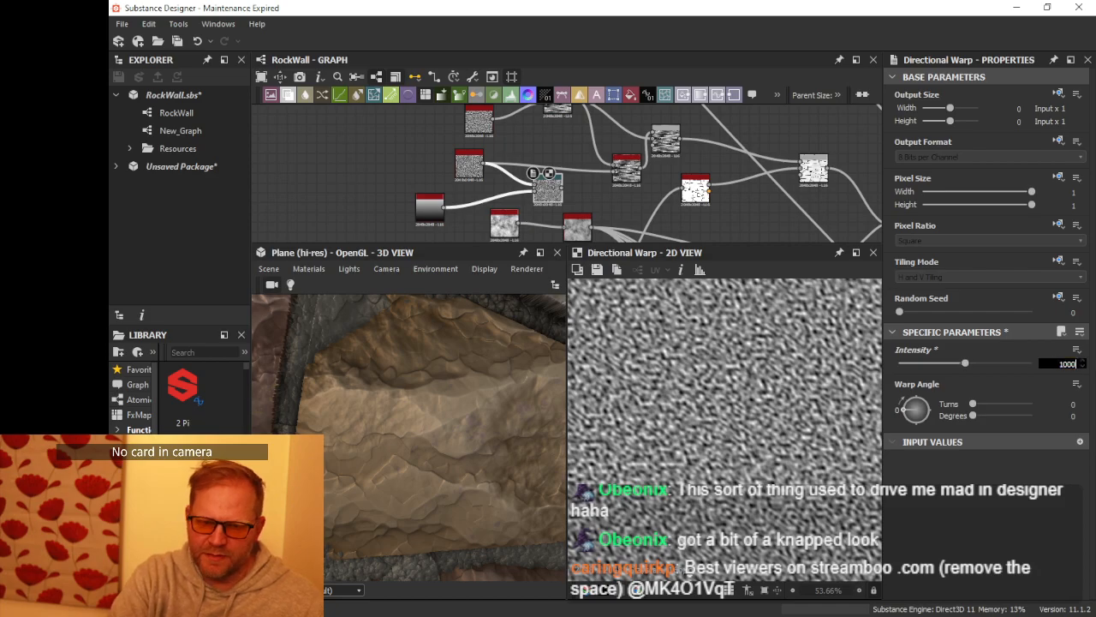
type("000")
key("Return")
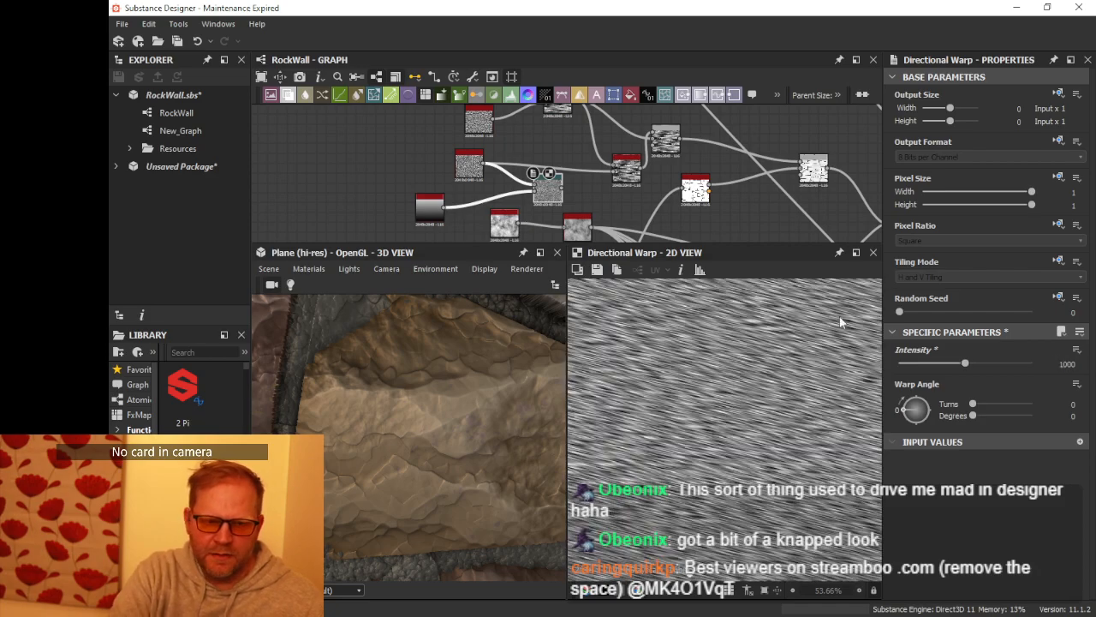
left_click_drag(906, 406, 937, 418)
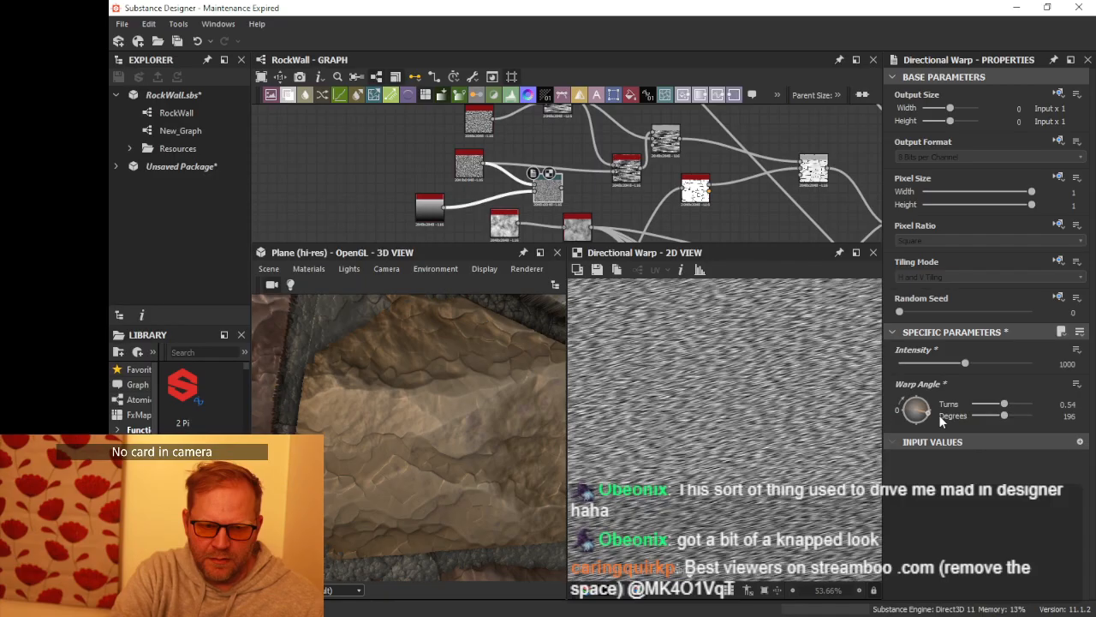
left_click_drag(940, 418, 938, 422)
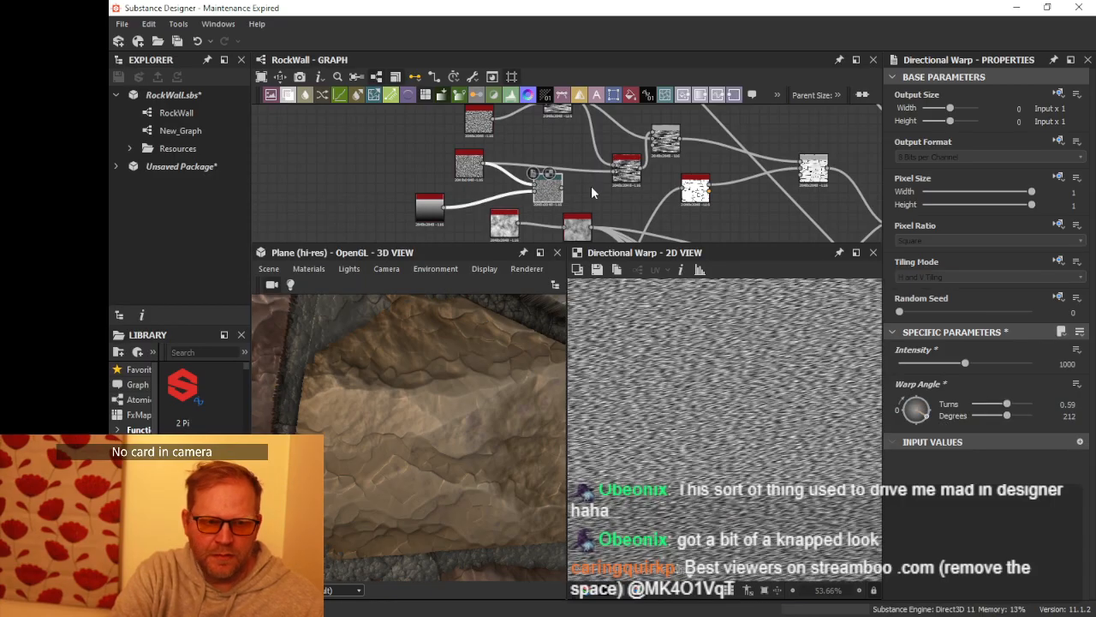
Step: Connect the Directional Warp output to the Slope Blur Grayscale's slope input and set the Perlin Noise Scale to 44
scroll(454, 186, "up", 2)
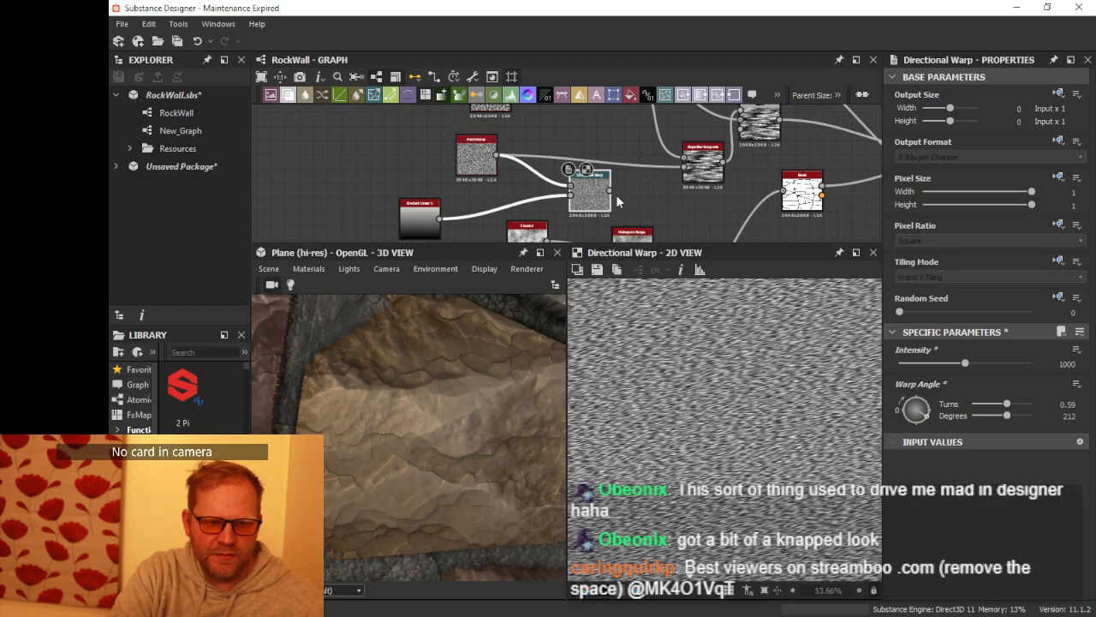
left_click_drag(610, 190, 684, 174)
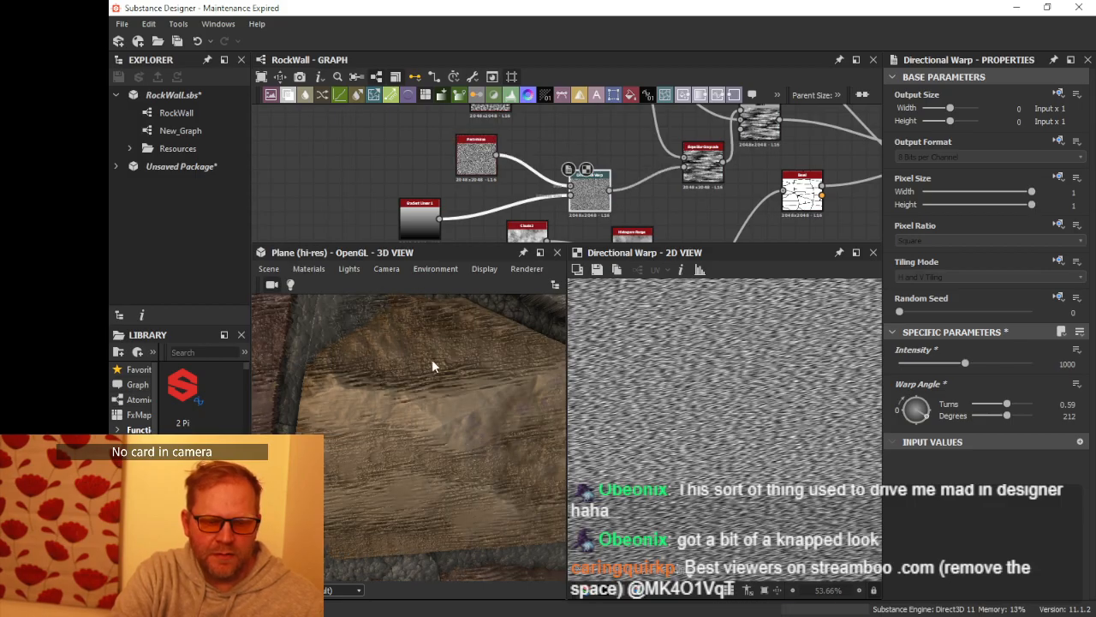
left_click(479, 172)
left_click_drag(958, 381, 913, 386)
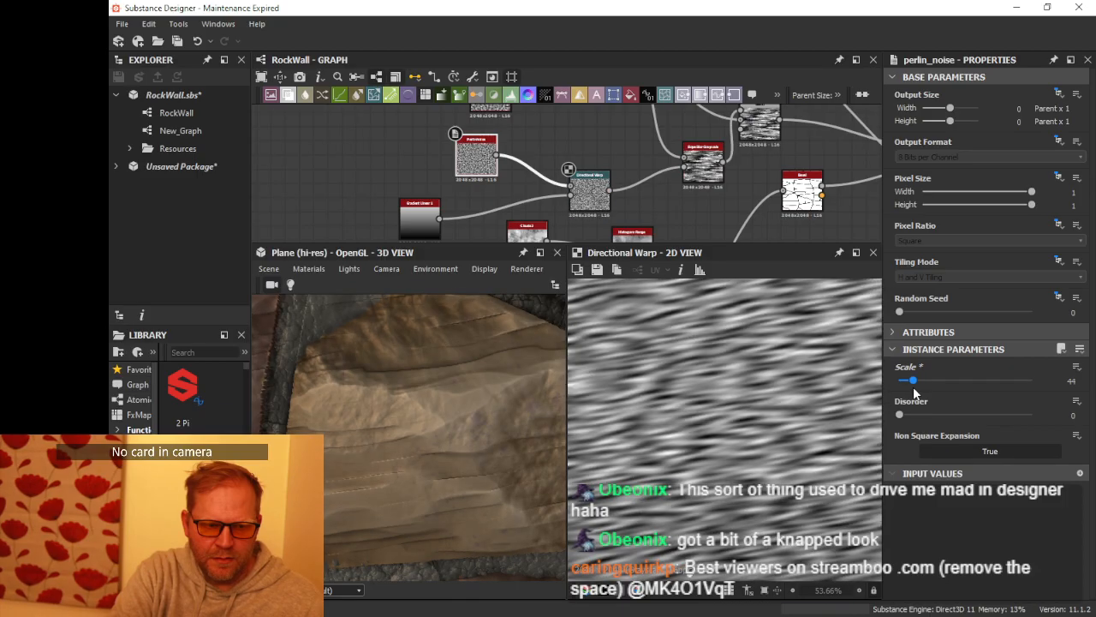
left_click_drag(328, 477, 504, 273)
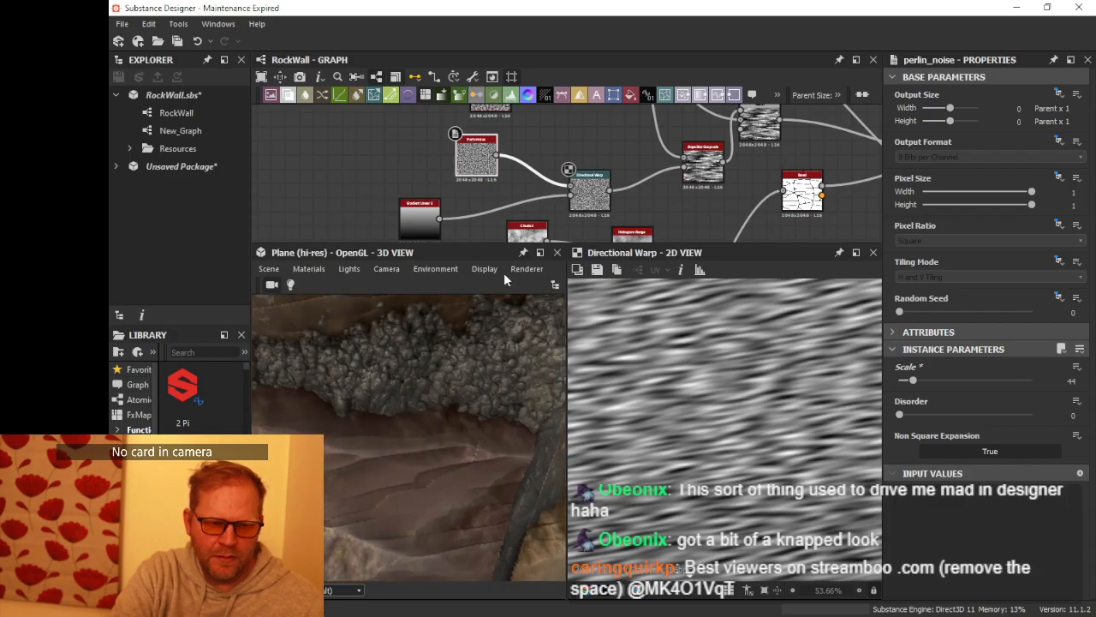
Step: Compare the Slope Blur Grayscale, Directional Warp and Perlin Noise outputs and inspect the stone surface in 3D
scroll(602, 163, "down", 4)
middle_click_drag(617, 175, 521, 171)
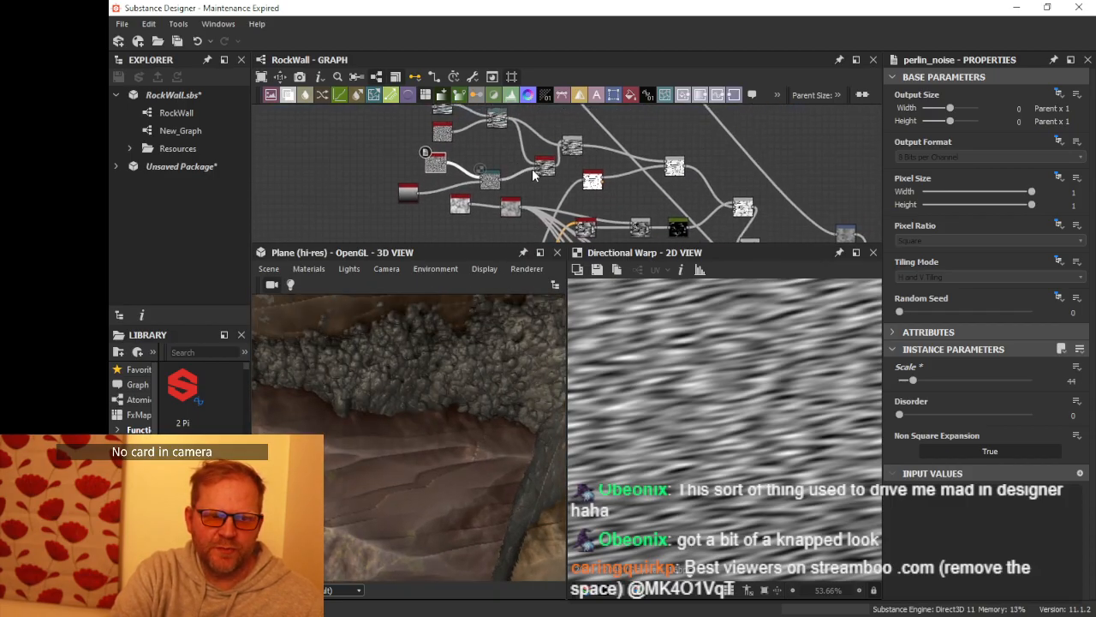
scroll(537, 169, "up", 1)
left_click(549, 168)
double_click(549, 168)
scroll(650, 353, "down", 3)
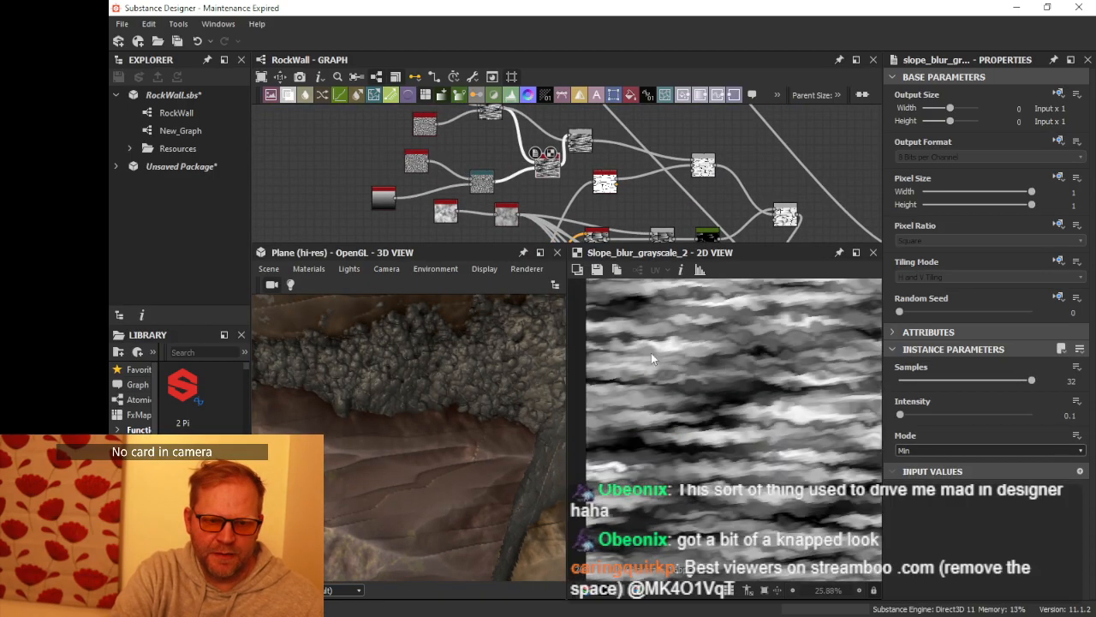
double_click(482, 192)
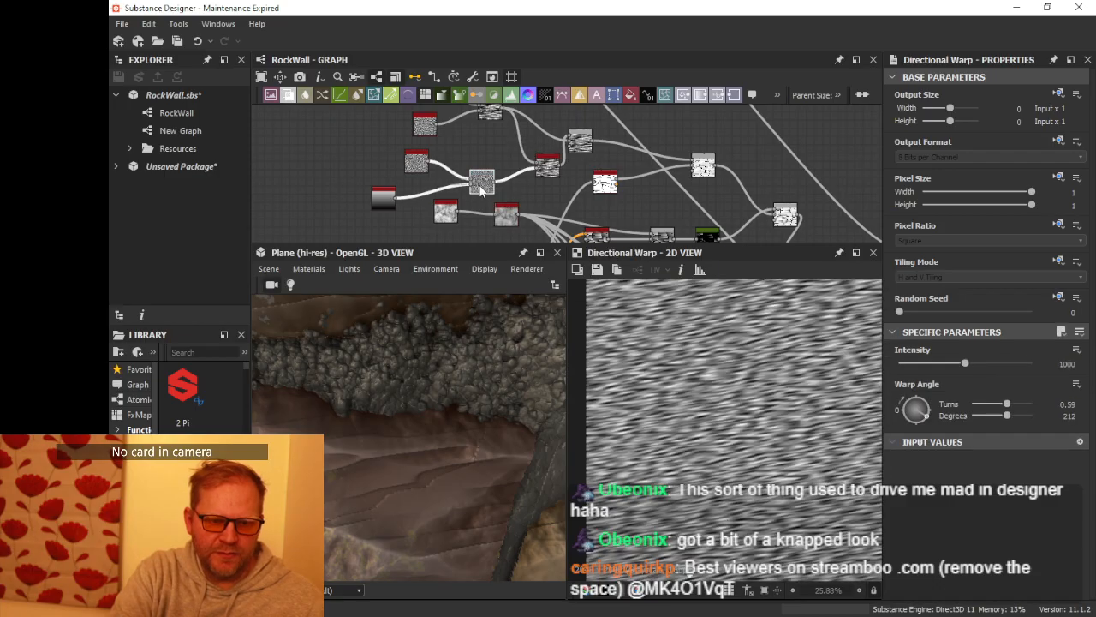
double_click(417, 165)
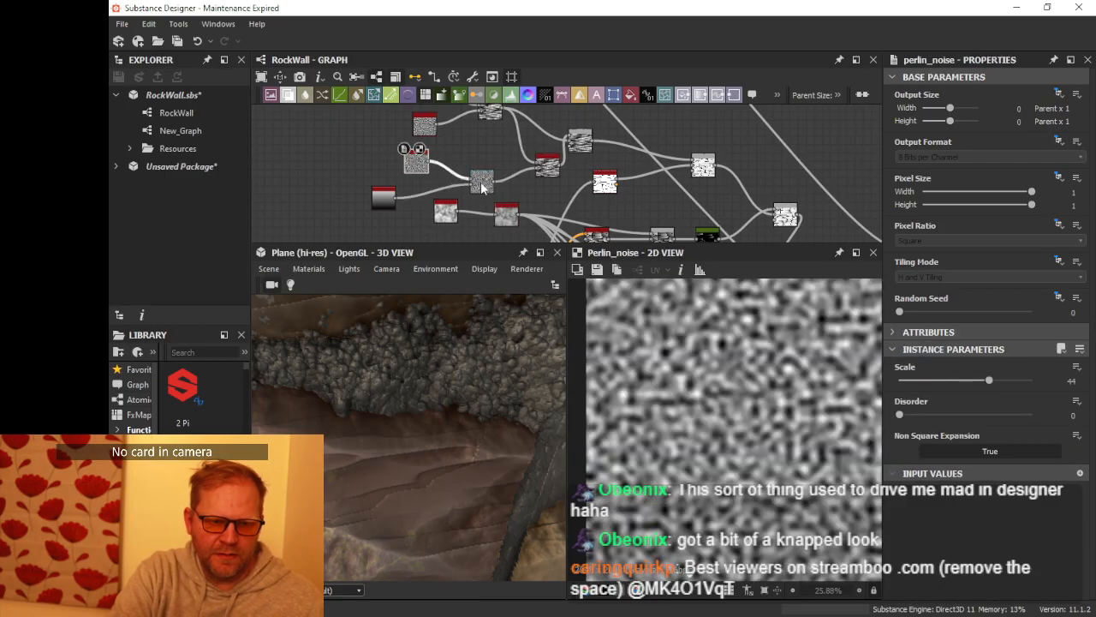
double_click(481, 185)
middle_click_drag(481, 188, 501, 195)
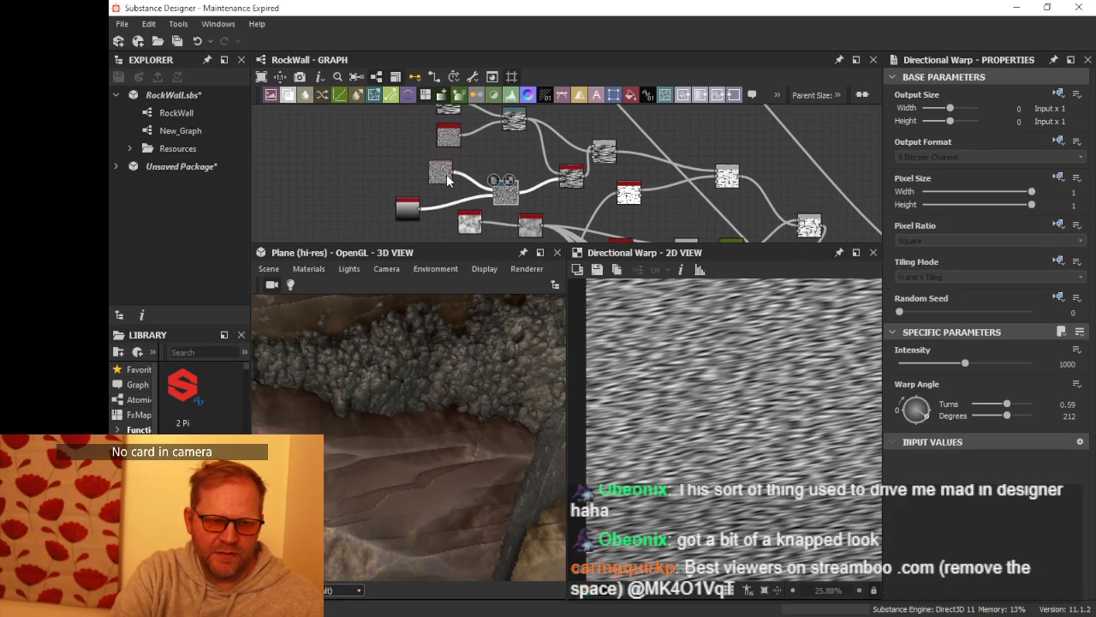
scroll(418, 365, "down", 10)
left_click_drag(439, 386, 433, 409)
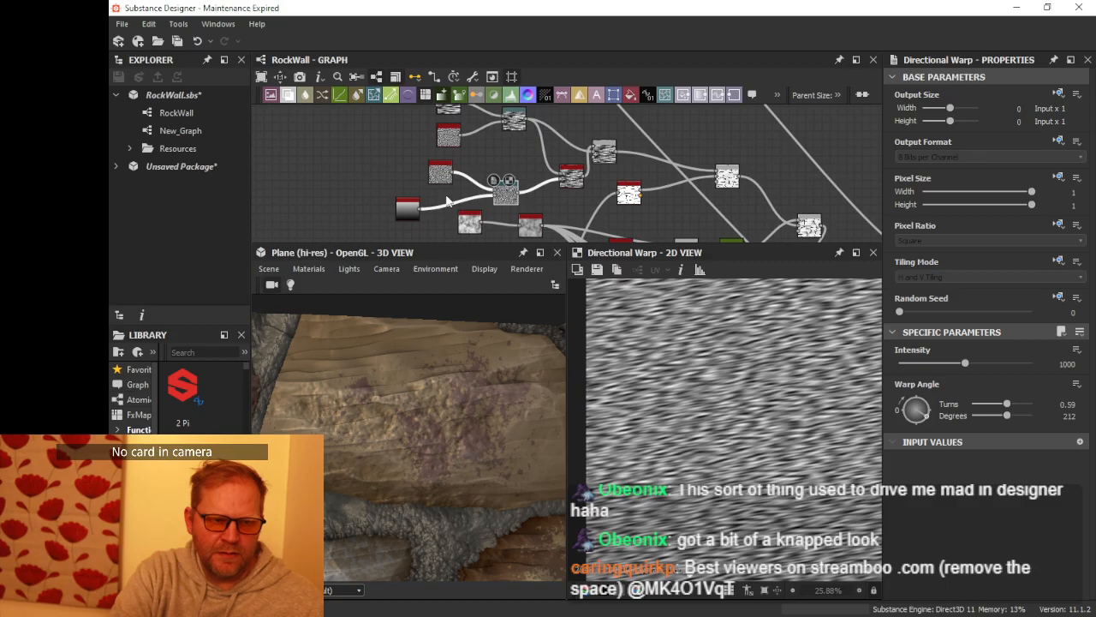
Step: Spread out the Perlin Noise, Gradient Linear 1, Directional Warp, Slope Blur, Tile Generator and Warp nodes to clear space before the Blend
left_click_drag(437, 181, 388, 213)
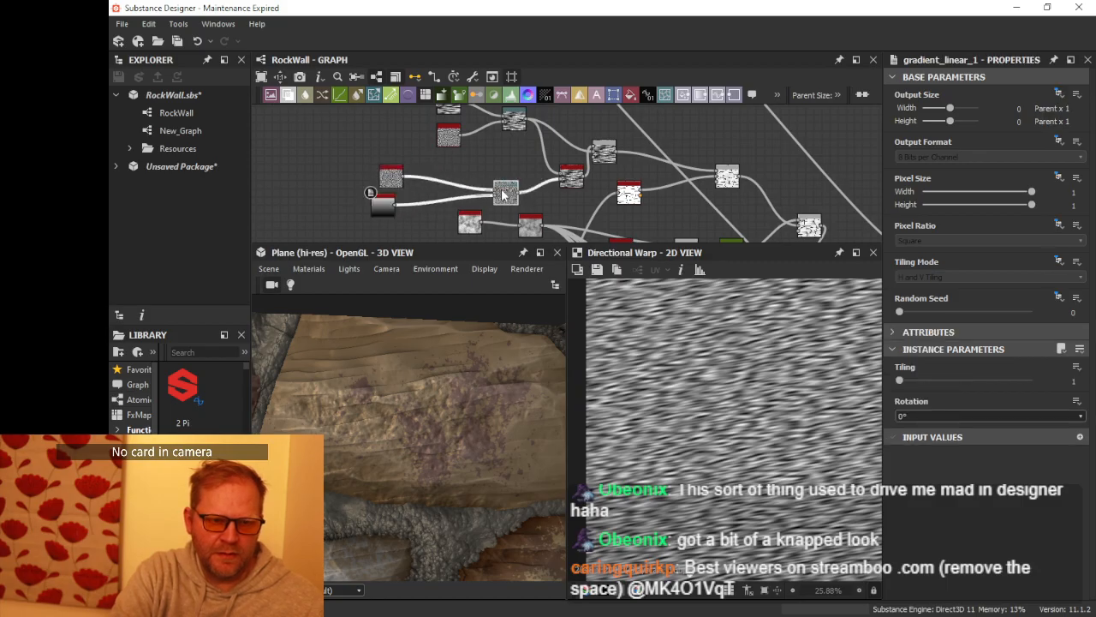
left_click_drag(505, 195, 464, 195)
left_click_drag(573, 179, 529, 180)
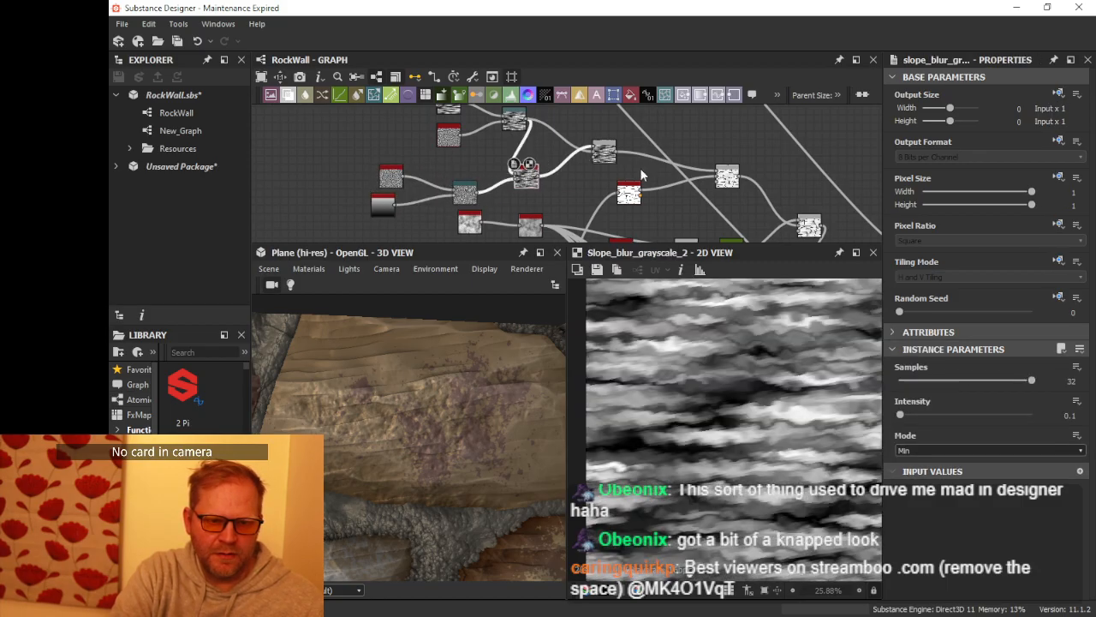
double_click(602, 158)
middle_click_drag(543, 119, 519, 190)
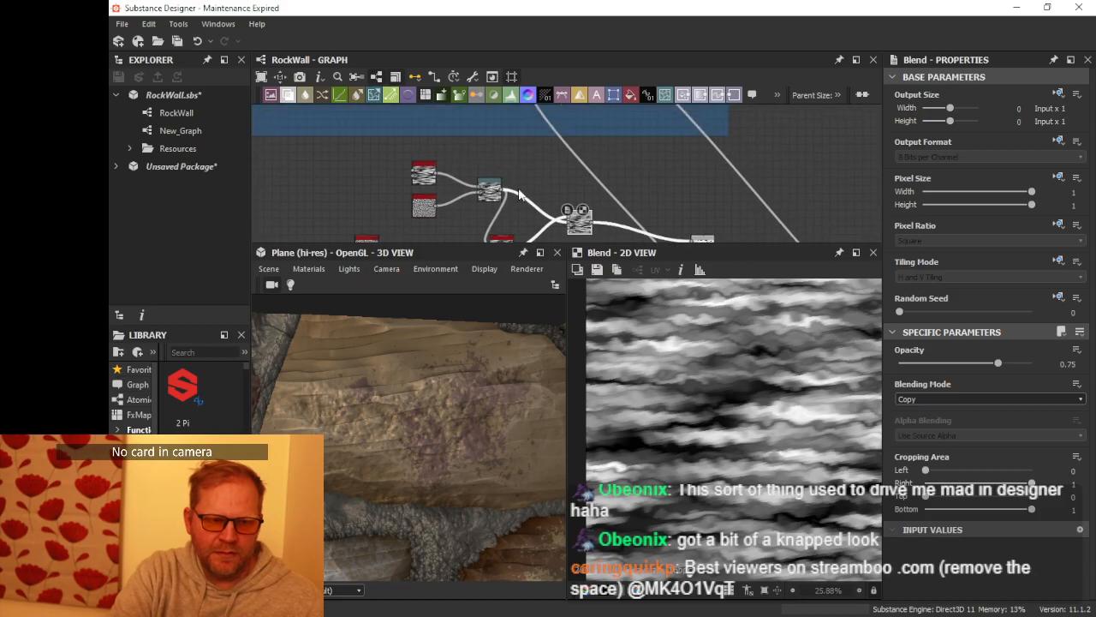
left_click_drag(393, 151, 412, 183)
middle_click_drag(490, 181, 489, 162)
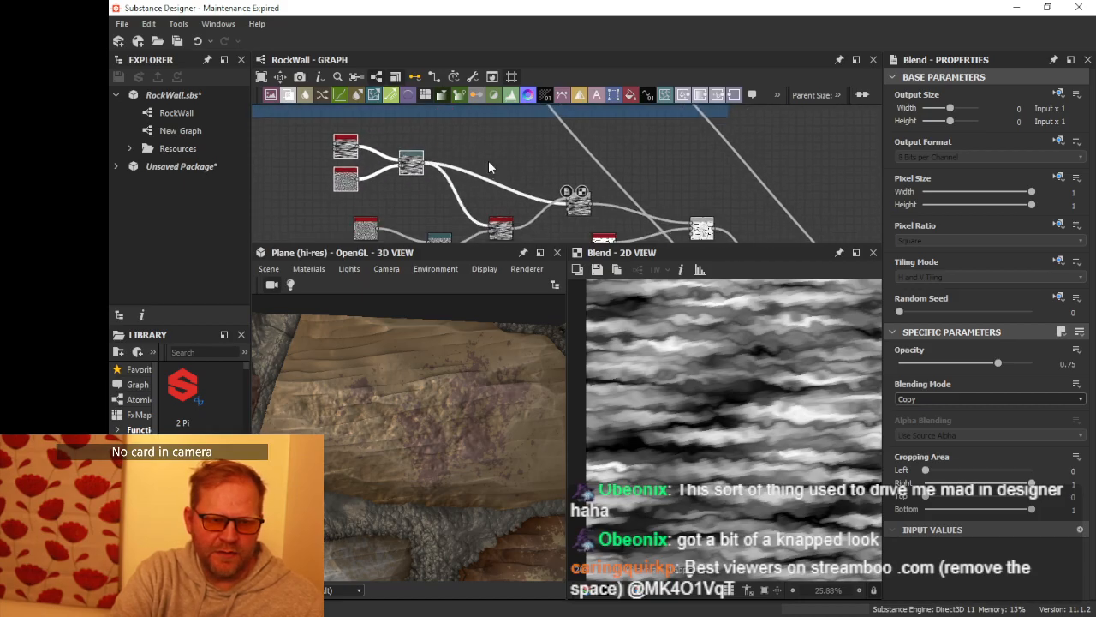
Step: Add a Clouds 3 noise node above the Blend that combines the warped pattern and its slope blur
key("space")
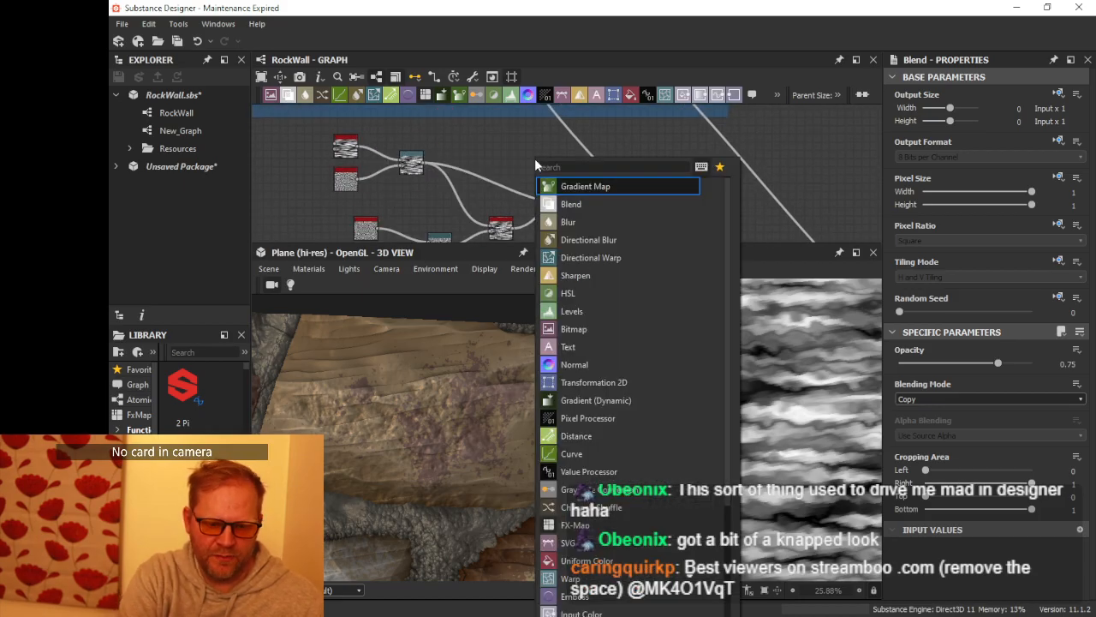
type("noise")
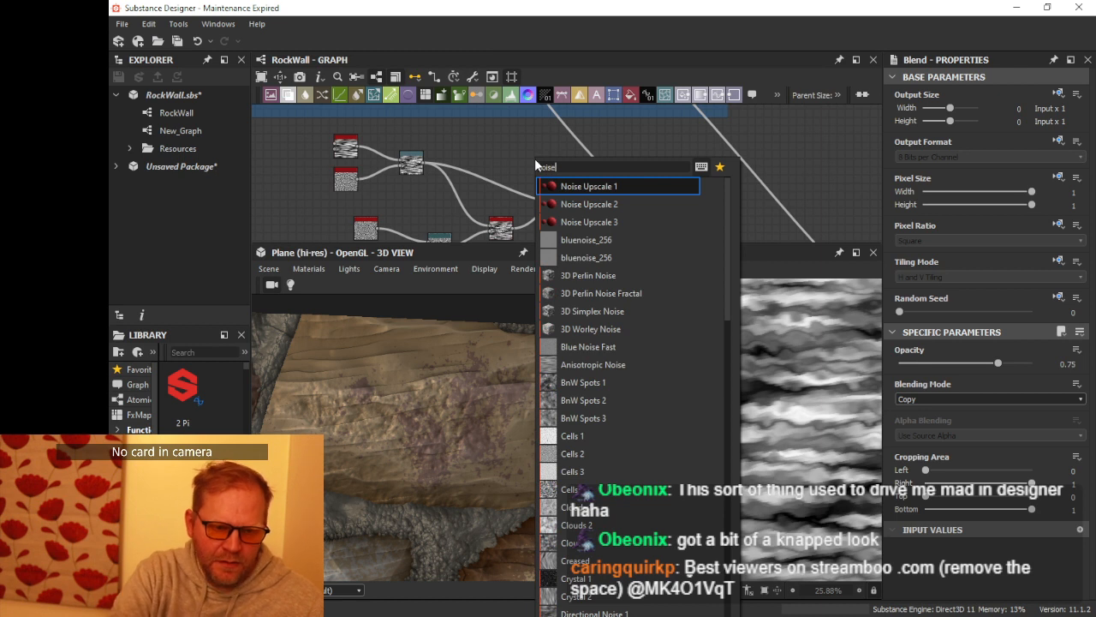
scroll(598, 422, "down", 3)
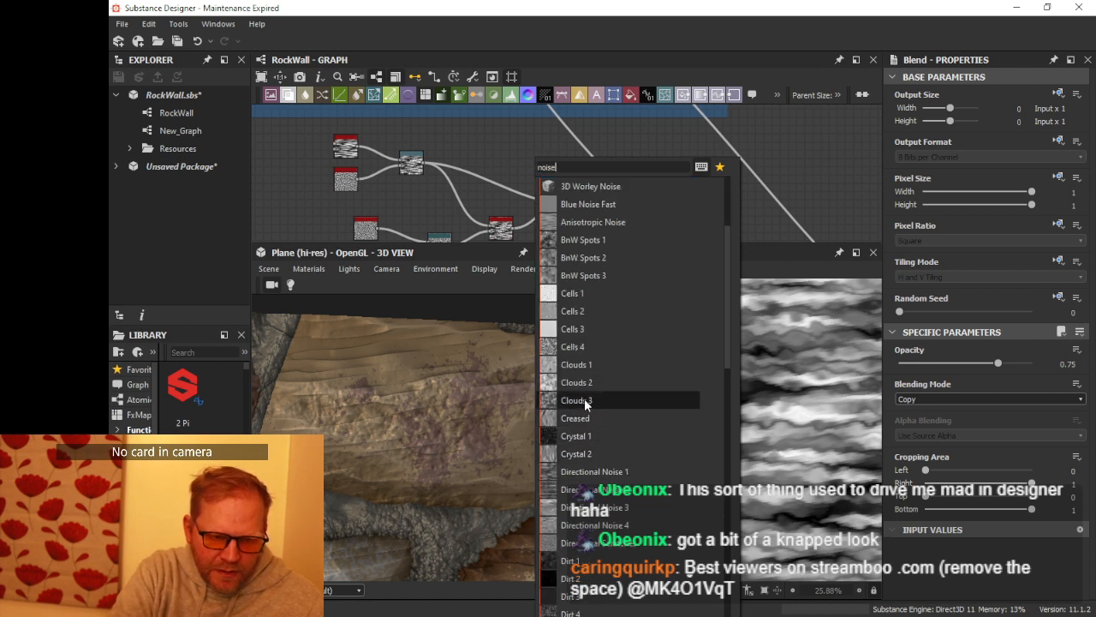
left_click(584, 401)
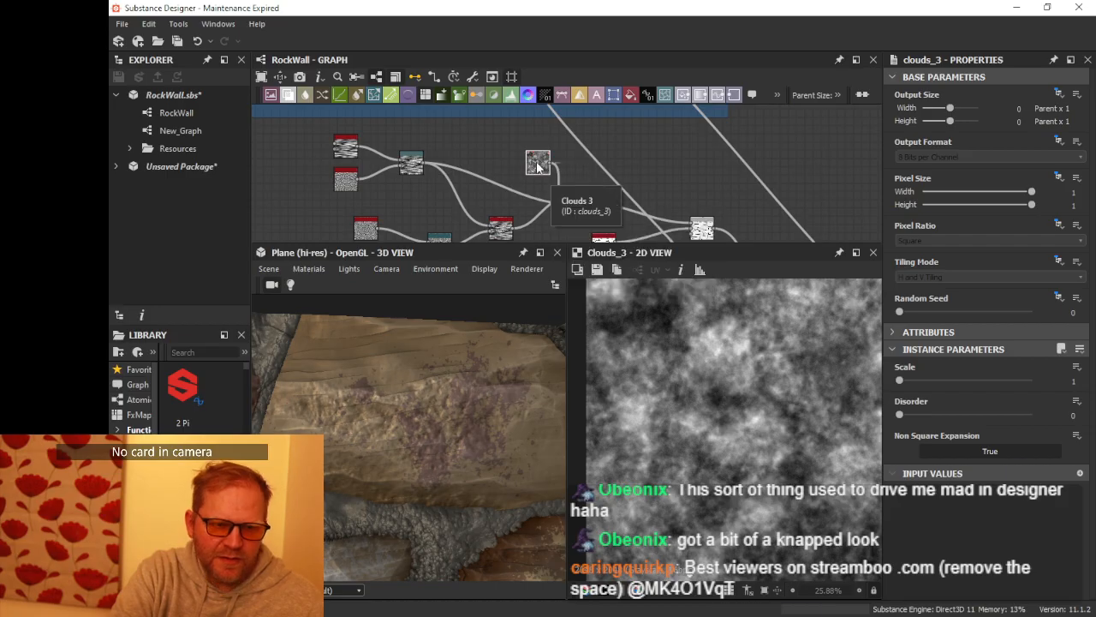
Step: Add a Histogram Scan fed by Clouds 3 and connect it to the Blend's opacity input
left_click_drag(538, 167, 565, 163)
scroll(502, 169, "up", 2)
type("hist")
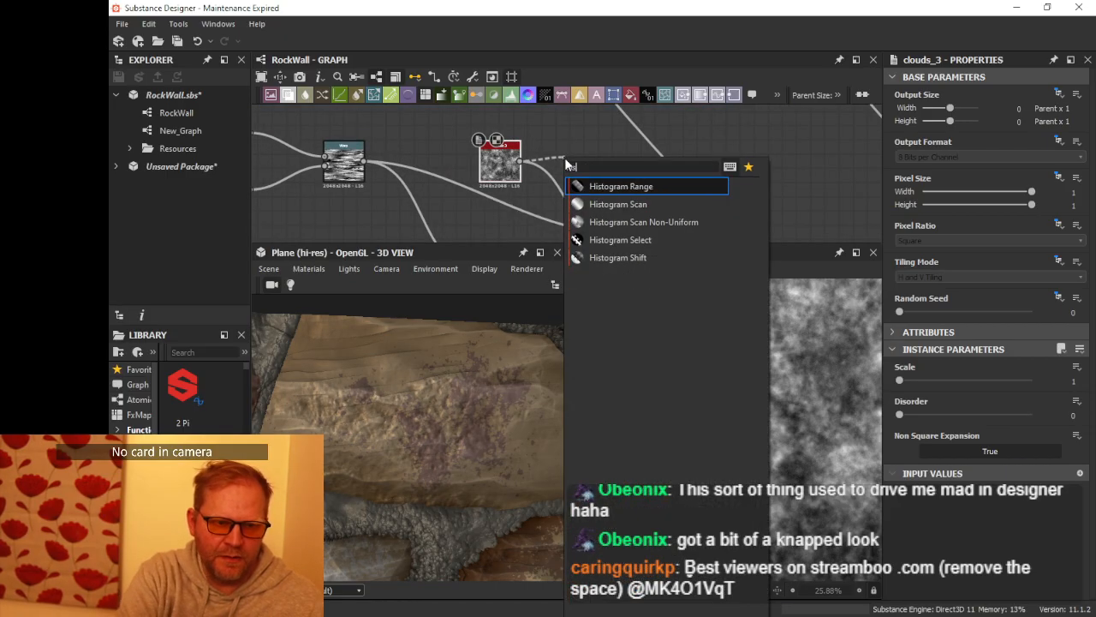
left_click(624, 204)
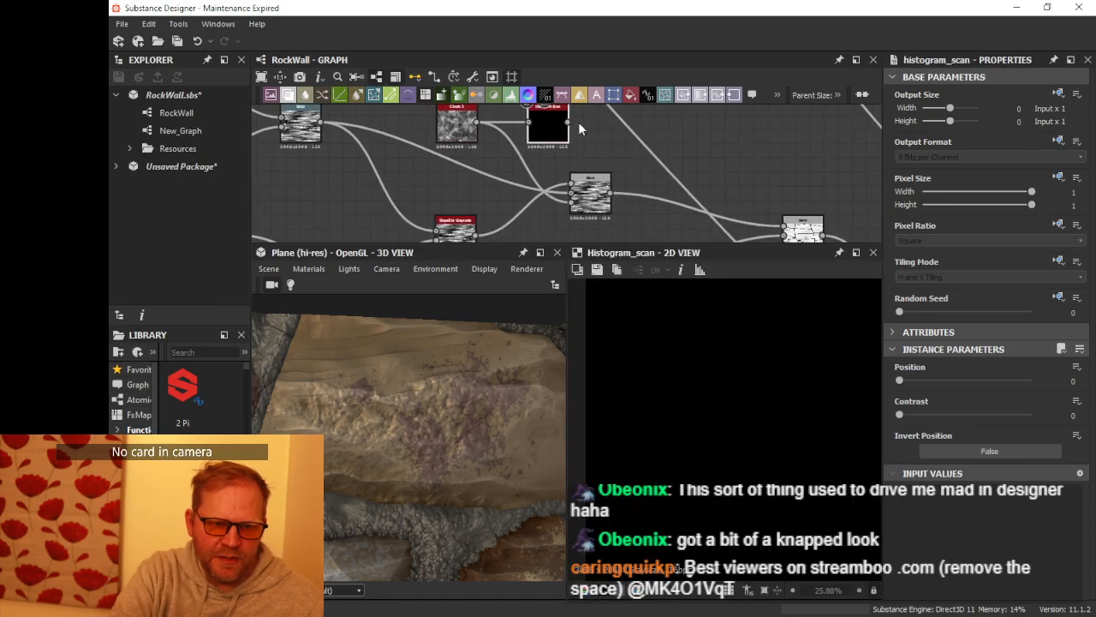
left_click_drag(570, 122, 571, 184)
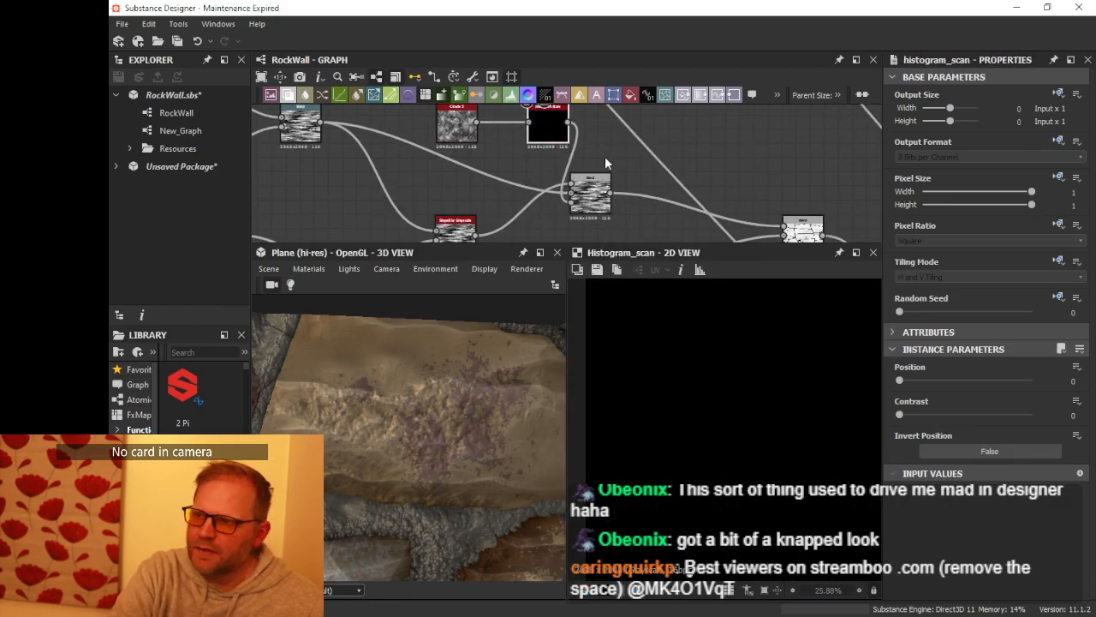
Step: Space the Clouds 3 and Histogram Scan nodes apart ahead of the Blend
middle_click_drag(604, 156, 669, 178)
left_click_drag(526, 147, 474, 146)
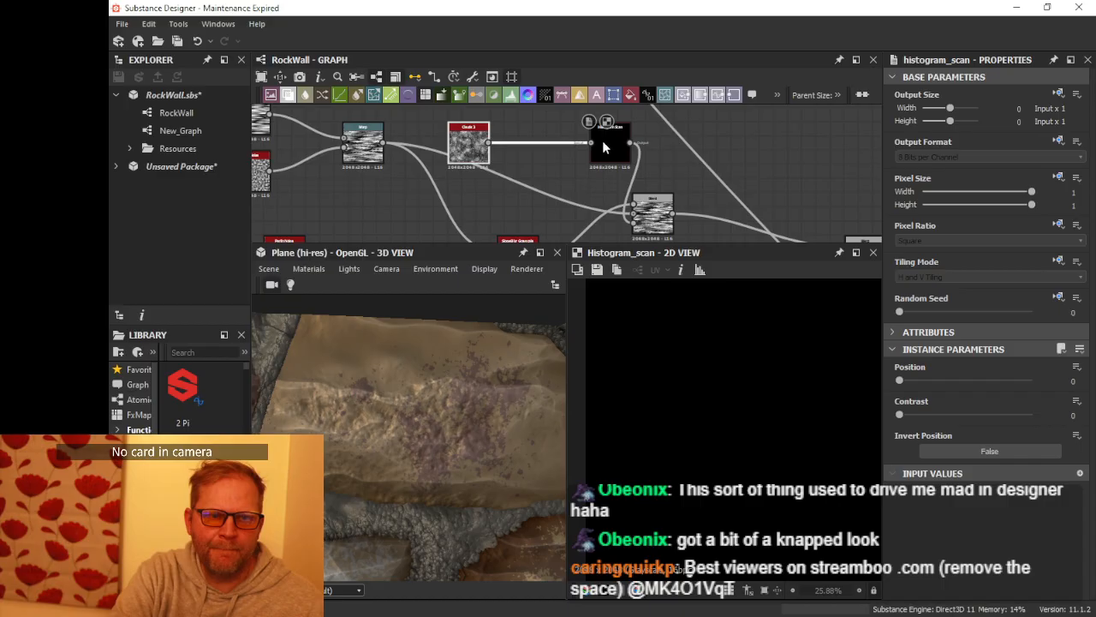
left_click_drag(603, 143, 558, 149)
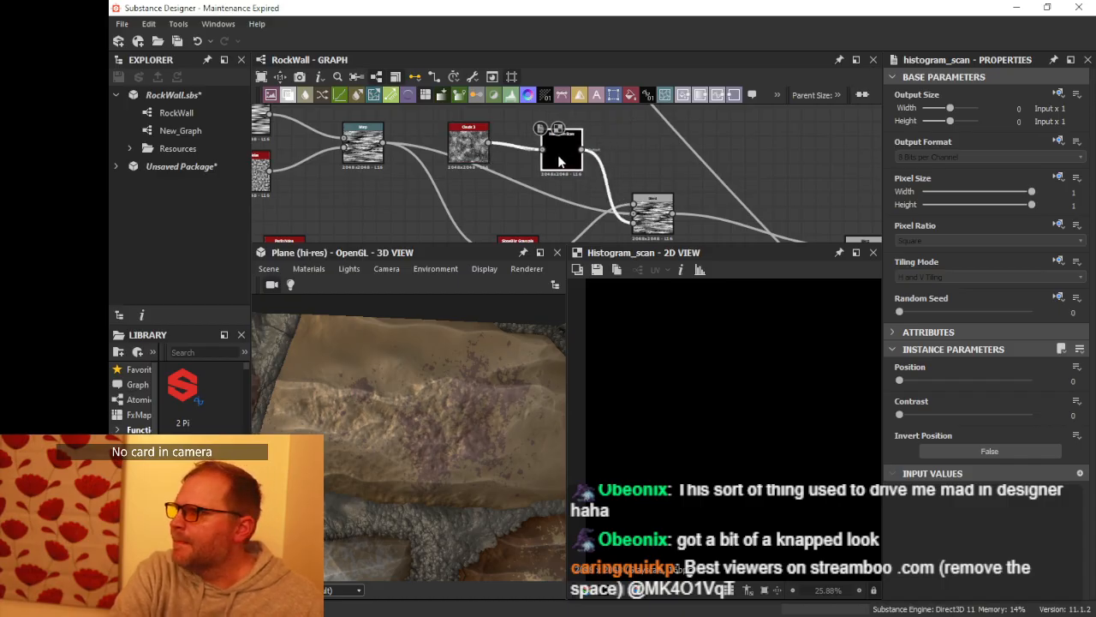
left_click_drag(560, 157, 566, 156)
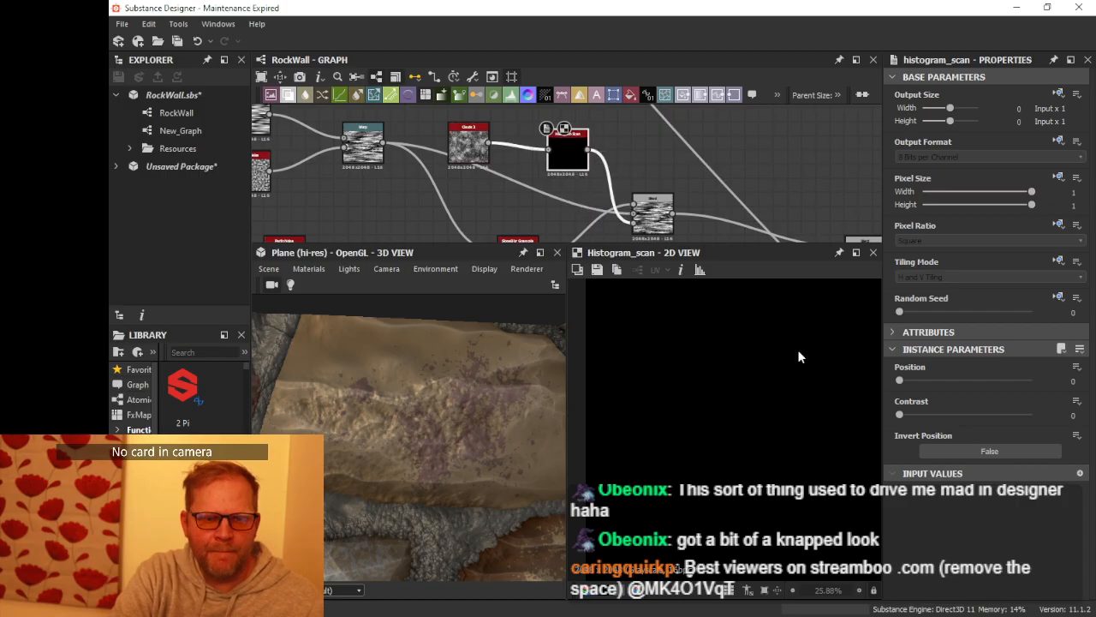
Step: Try the Histogram Scan's Position at 0.4 against the stone in 3D, and raise it to 1
left_click_drag(900, 381, 951, 382)
left_click_drag(454, 419, 465, 361)
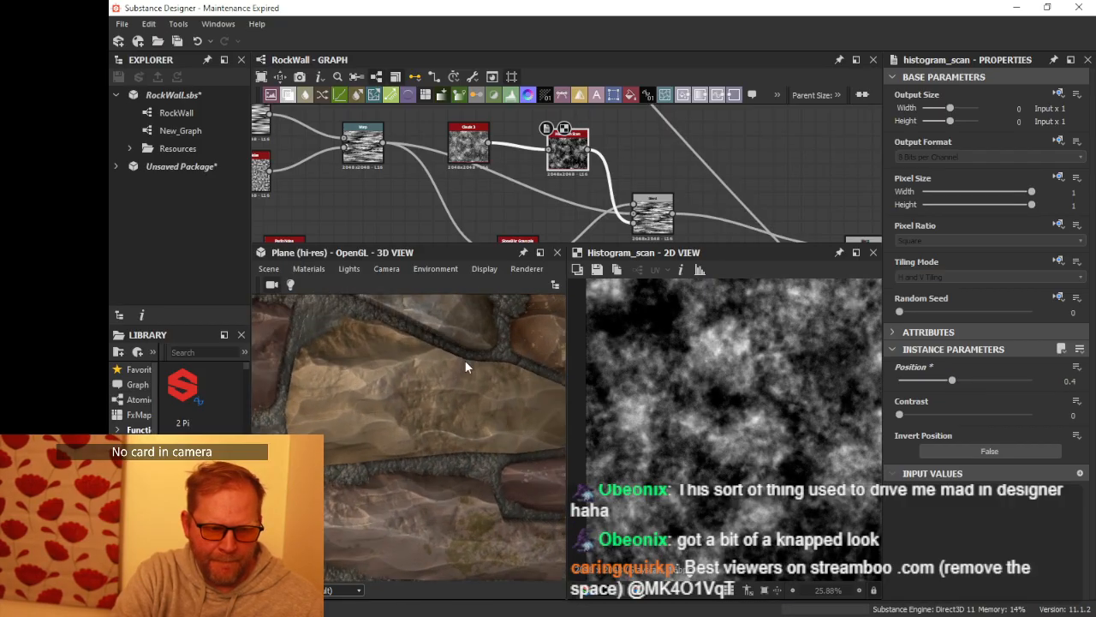
left_click_drag(953, 382, 1066, 388)
scroll(597, 193, "down", 3)
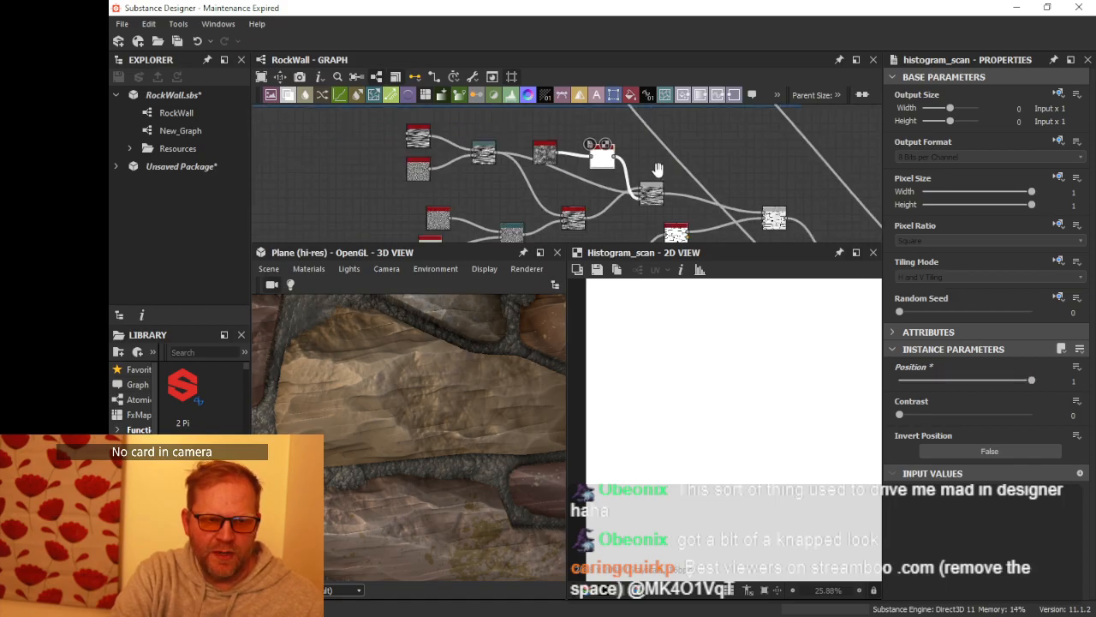
Step: Try deleting the Clouds 3 and Histogram Scan nodes, preview the Subtract Blend, and undo the deletion
left_click_drag(498, 140, 582, 174)
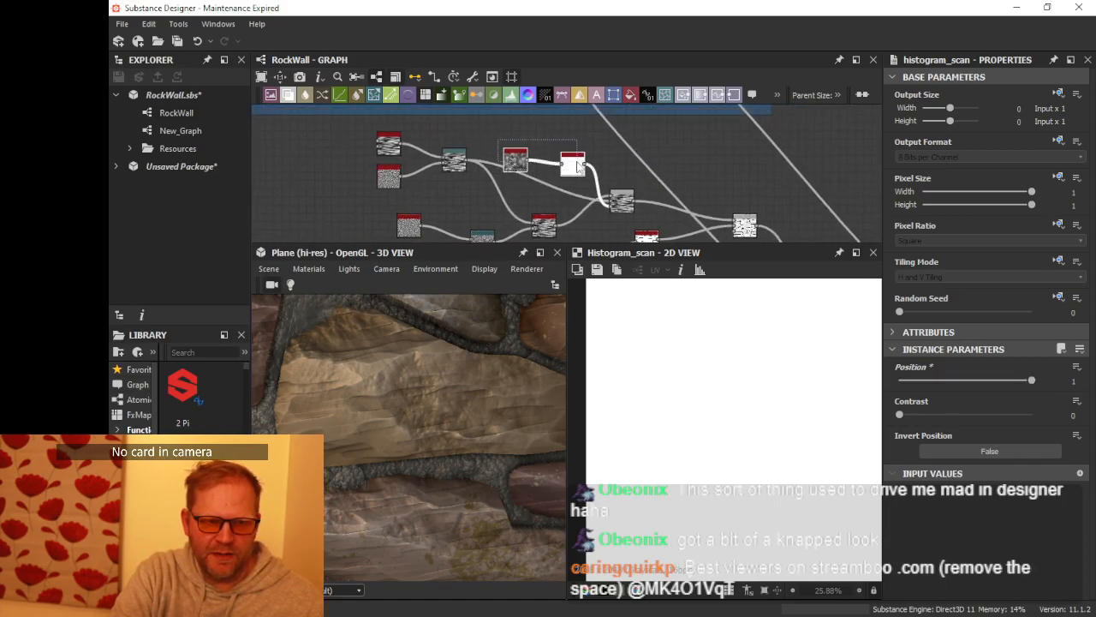
key("Delete")
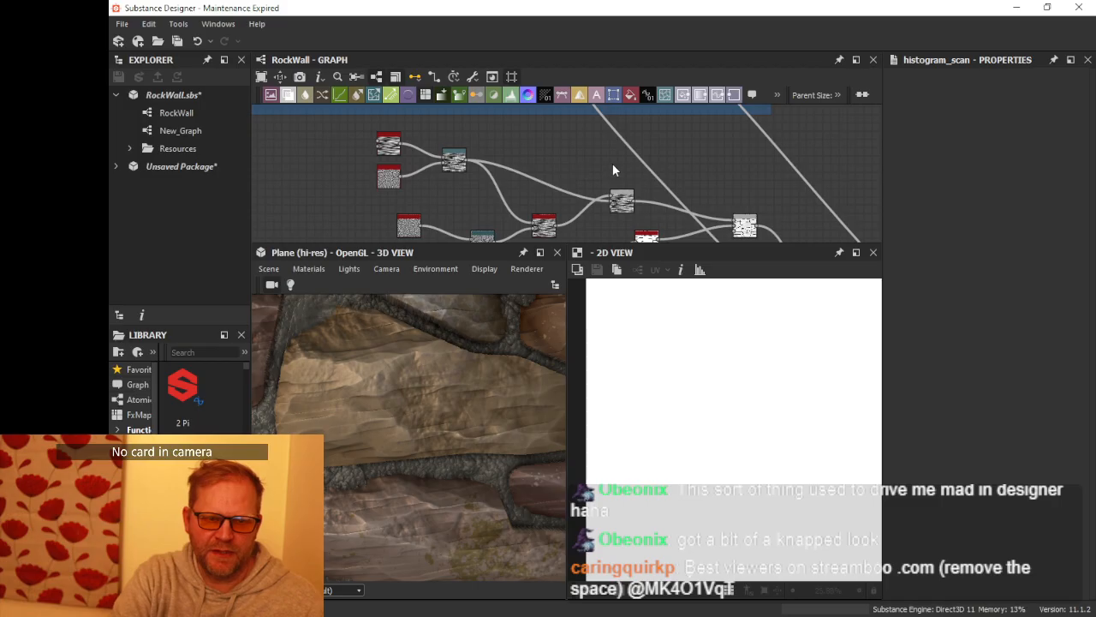
scroll(706, 196, "down", 1)
middle_click_drag(710, 198, 569, 182)
scroll(551, 174, "up", 1)
left_click(537, 172)
scroll(570, 182, "up", 1)
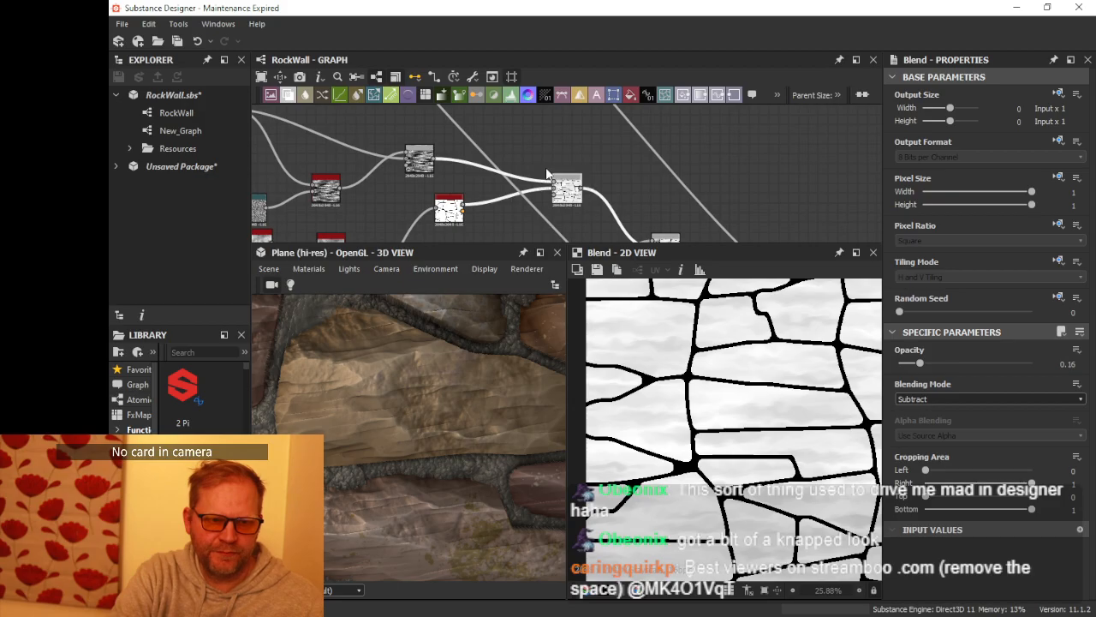
scroll(540, 154, "down", 2)
middle_click_drag(543, 144, 556, 172)
key("ctrl+z")
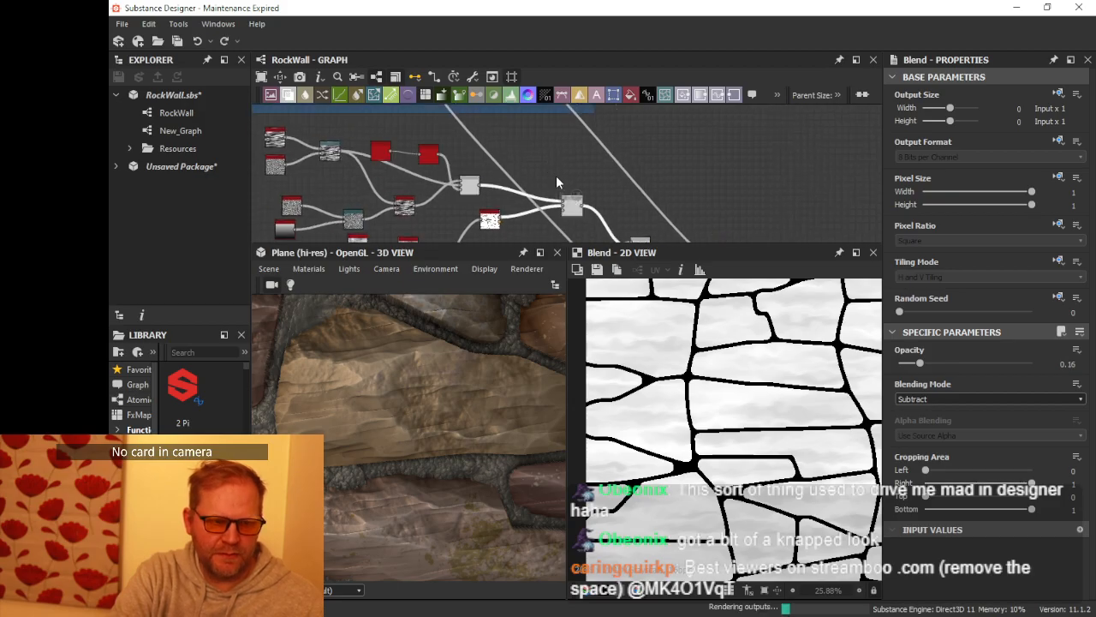
Step: Move Clouds 3 and Histogram Scan beside the Subtract Blend, and reroute the scan from the first Blend to the Subtract Blend's opacity input
left_click_drag(381, 152, 423, 158)
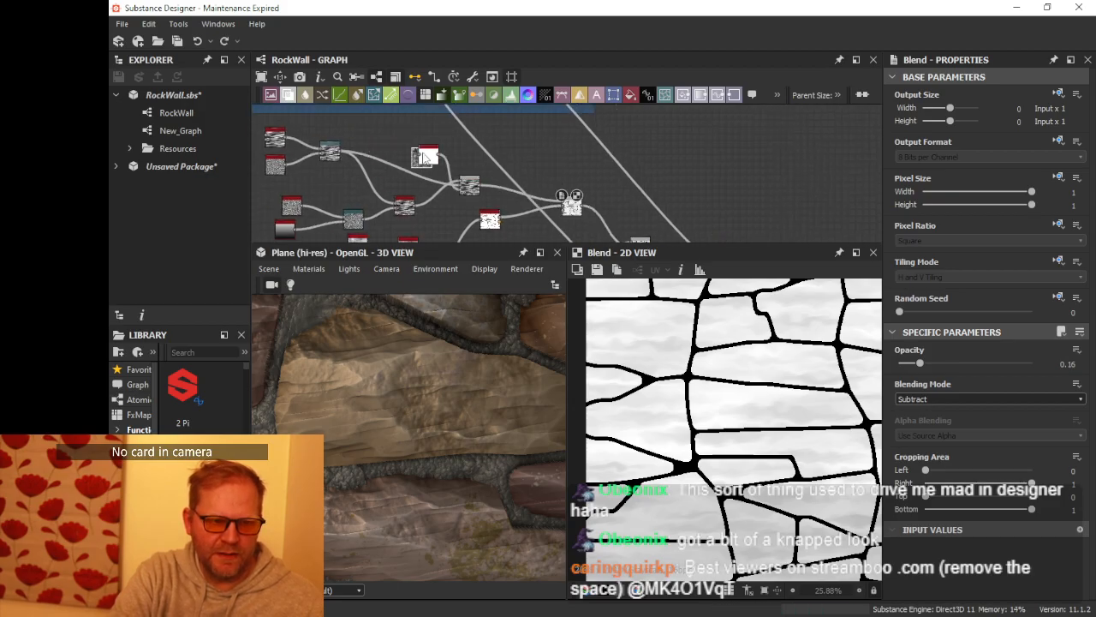
key("alt")
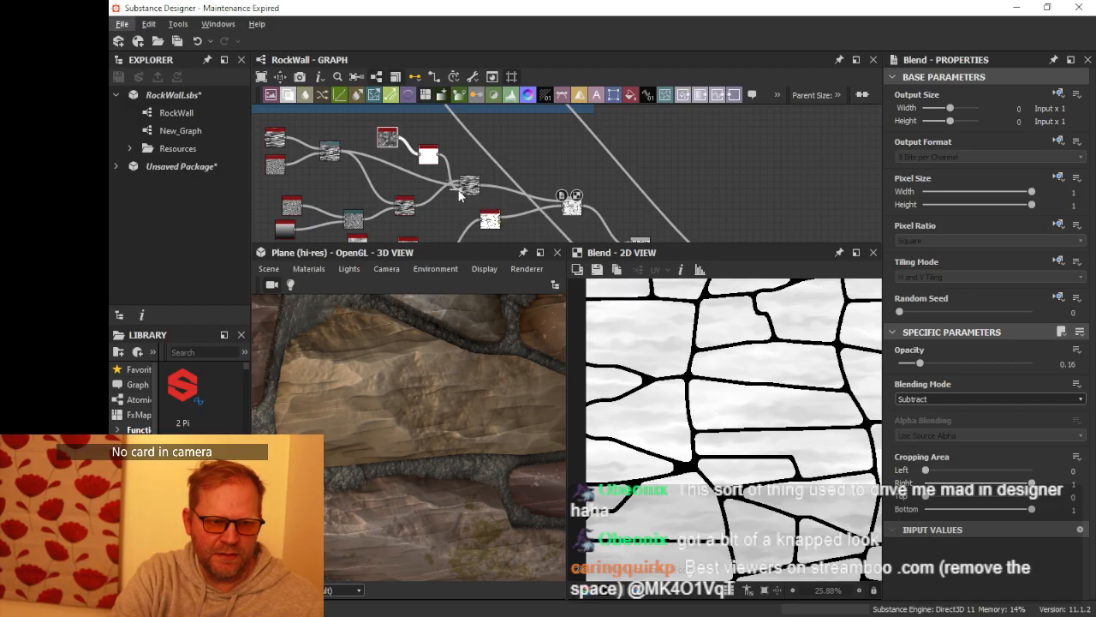
right_click(450, 165)
left_click(465, 184)
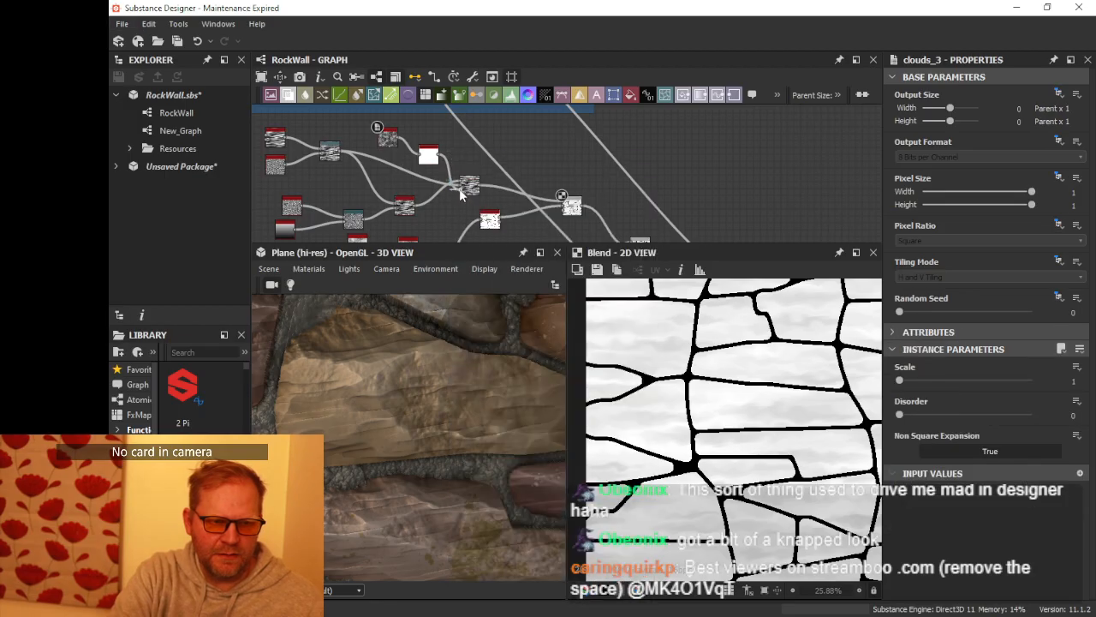
double_click(461, 190)
left_click_drag(389, 134, 502, 146)
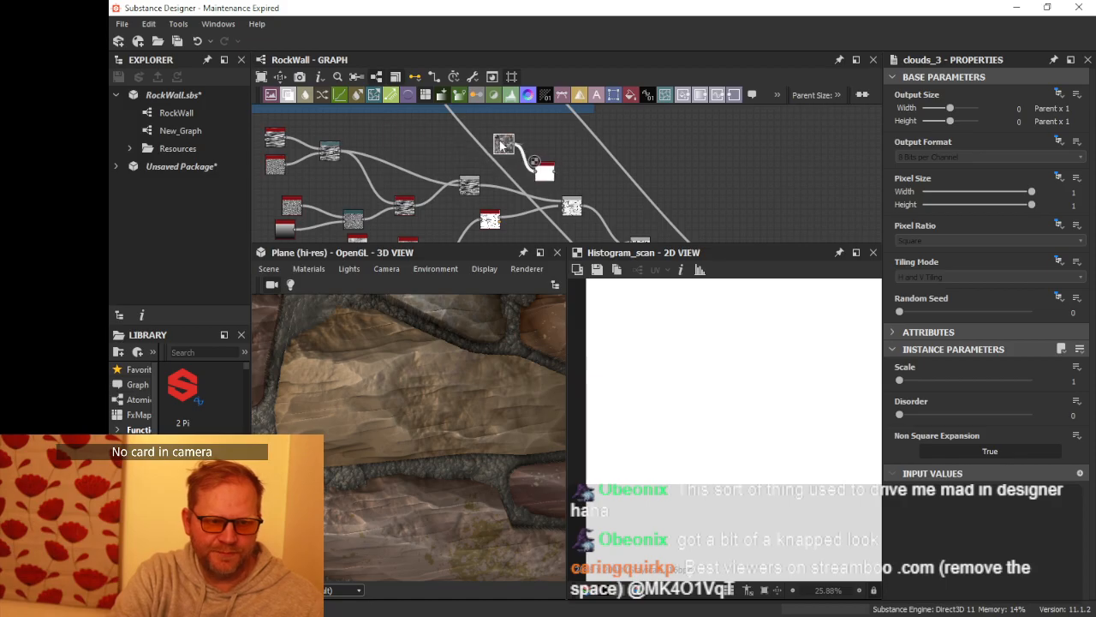
scroll(505, 147, "up", 1)
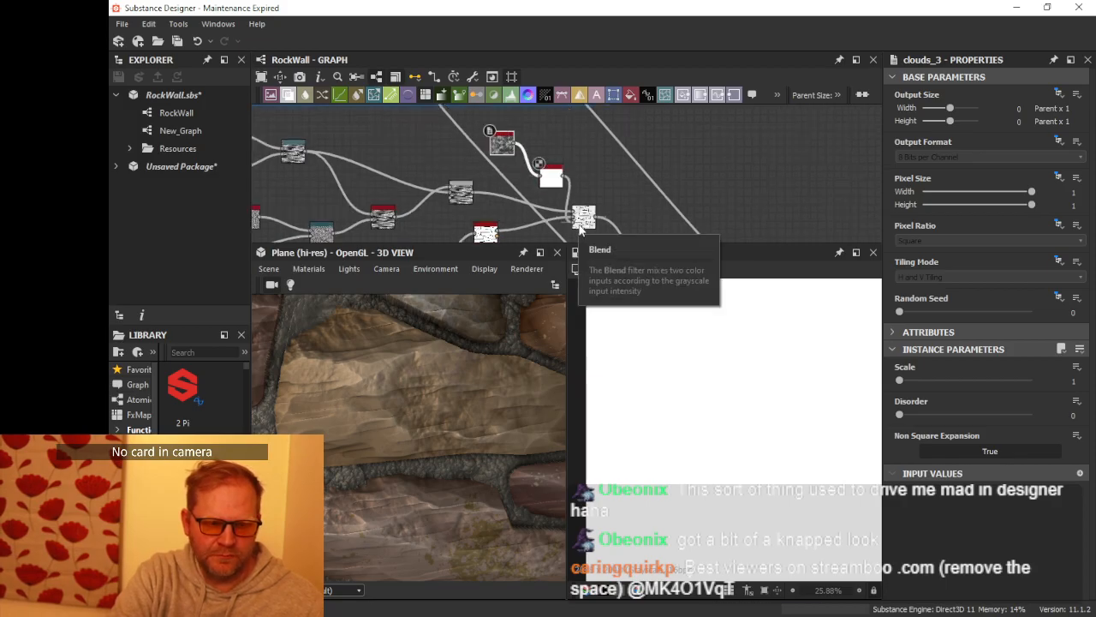
Step: Set the Histogram Scan's Position to 0.46 and inspect the relief on the stones in 3D
left_click(549, 183)
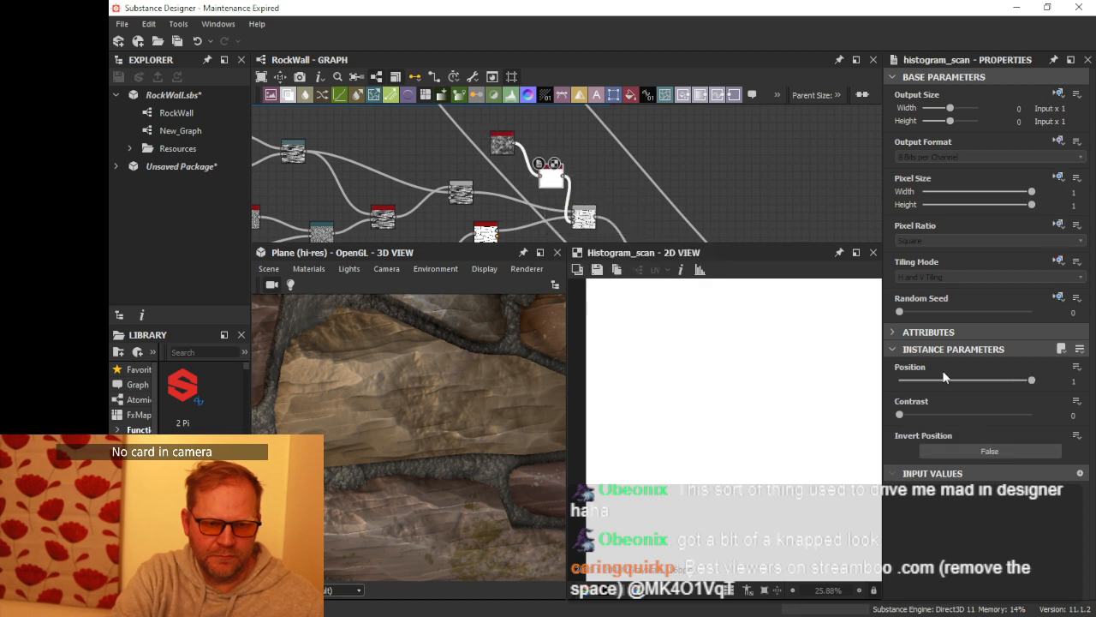
left_click_drag(1030, 382, 960, 387)
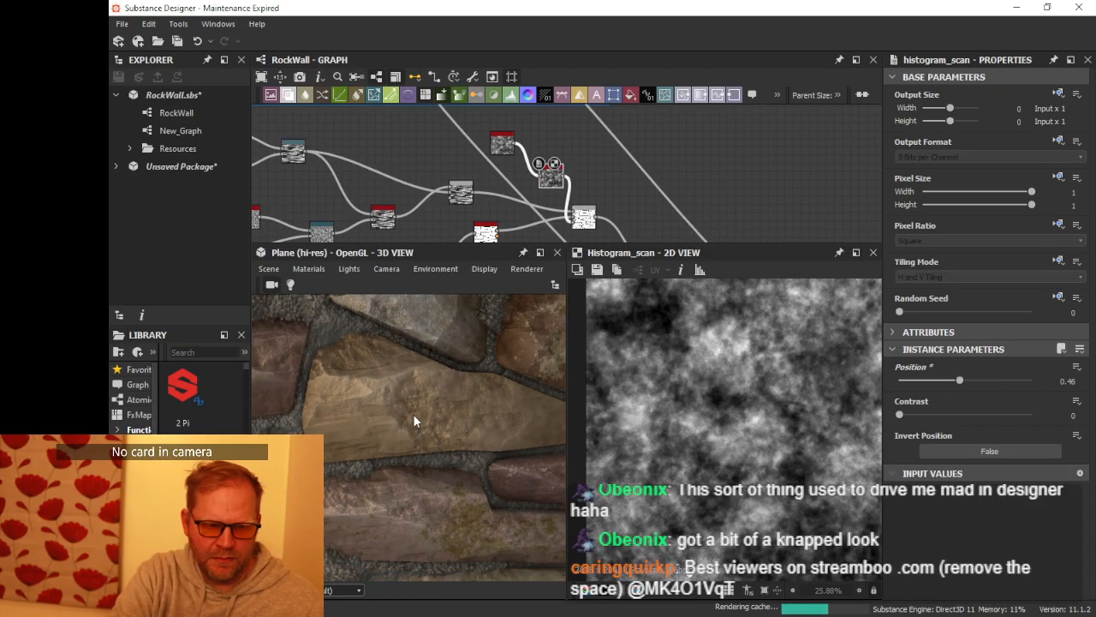
left_click_drag(452, 418, 253, 390)
scroll(457, 340, "up", 3)
middle_click_drag(457, 340, 411, 408)
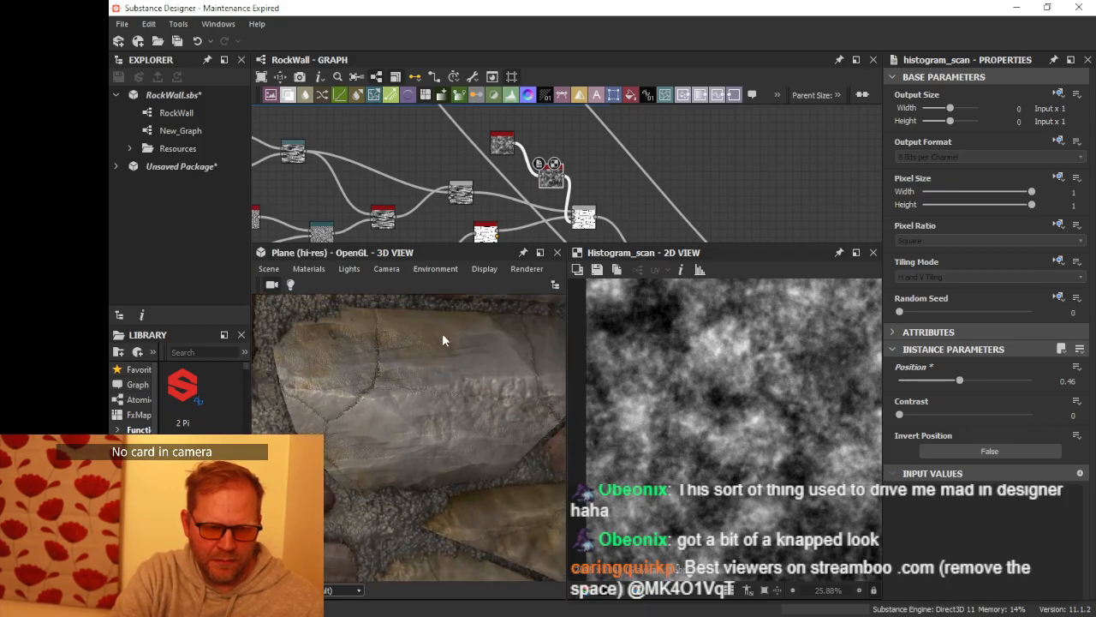
Step: Set the Subtract Blend's Opacity to 0.31 and check the whole wall in a widened 3D view
middle_click_drag(576, 208, 534, 179)
left_click(540, 187)
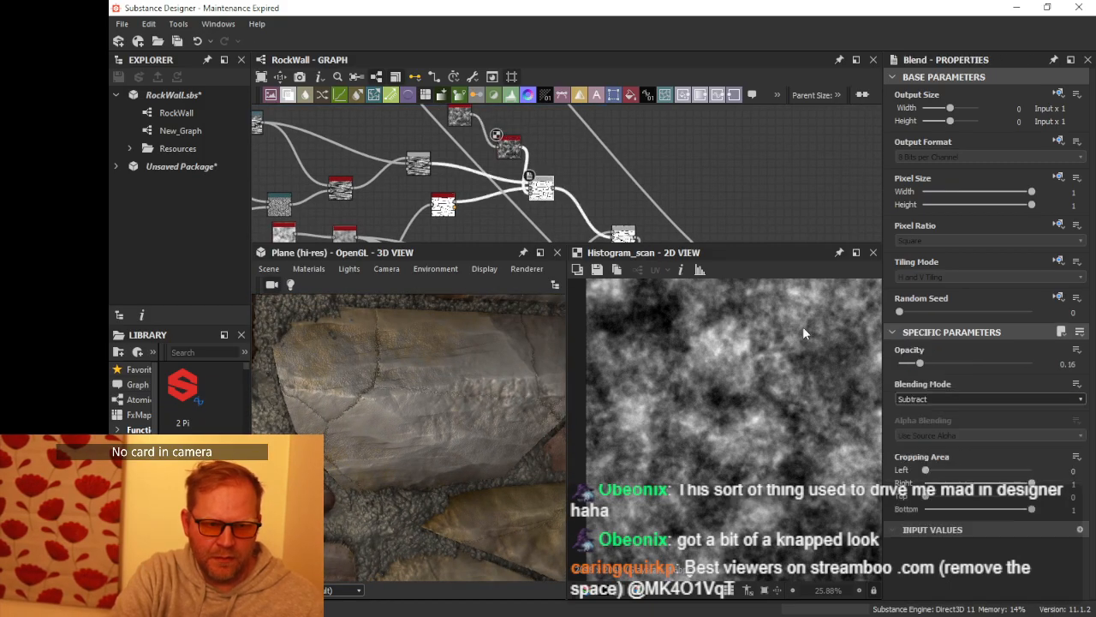
left_click_drag(920, 363, 940, 364)
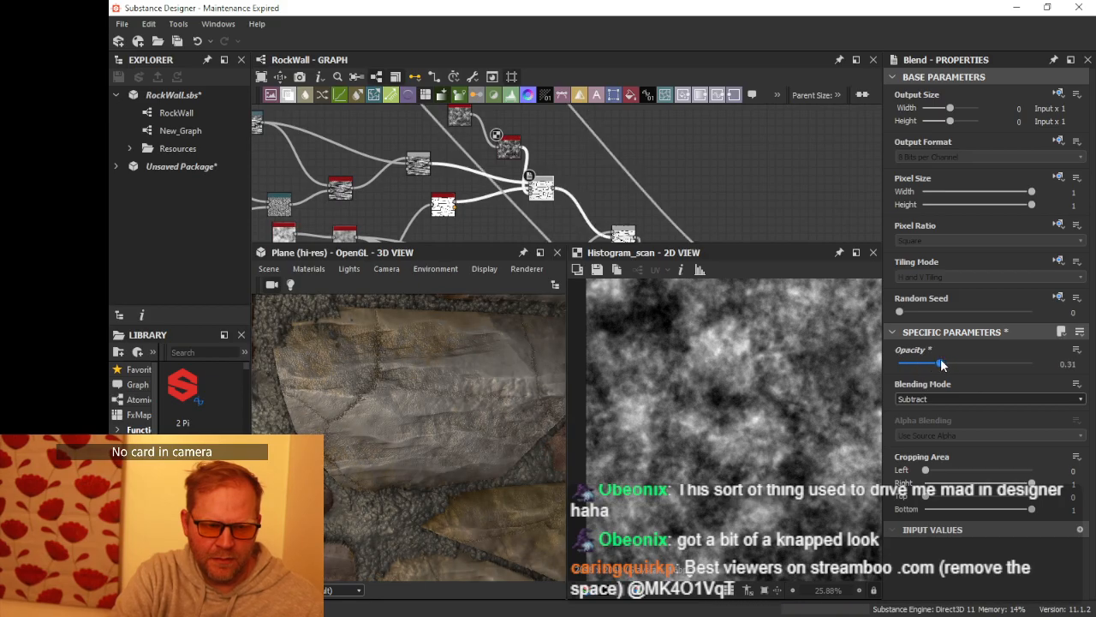
right_click_drag(482, 389, 432, 389)
middle_click_drag(402, 370, 641, 509)
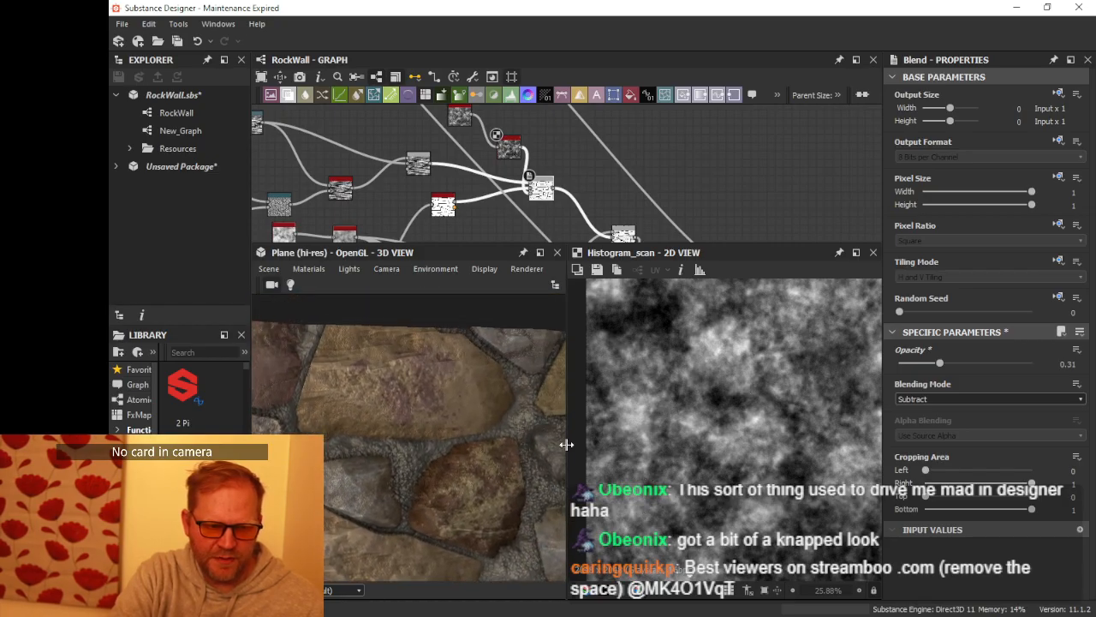
left_click_drag(567, 443, 792, 426)
middle_click_drag(541, 399, 483, 399)
middle_click_drag(583, 372, 551, 359)
scroll(554, 375, "down", 5)
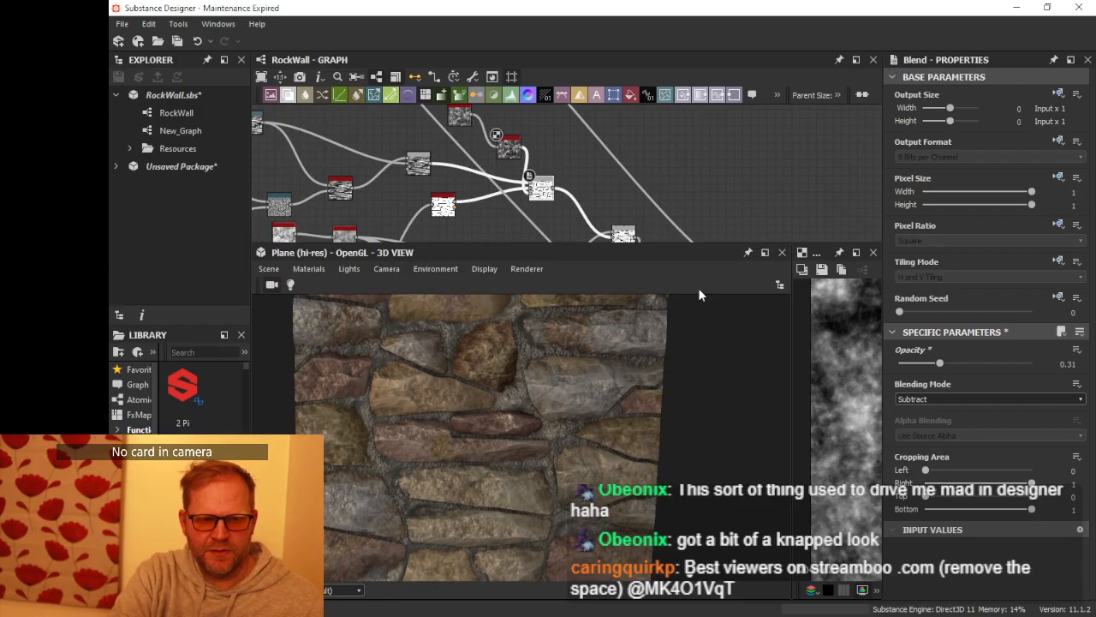
Step: Open the Gradient Editor of the Gradient Map that colours the stones and feeds the Add Sub Blend
scroll(661, 167, "down", 3)
middle_click_drag(661, 167, 599, 99)
middle_click_drag(706, 146, 658, 125)
scroll(651, 137, "up", 3)
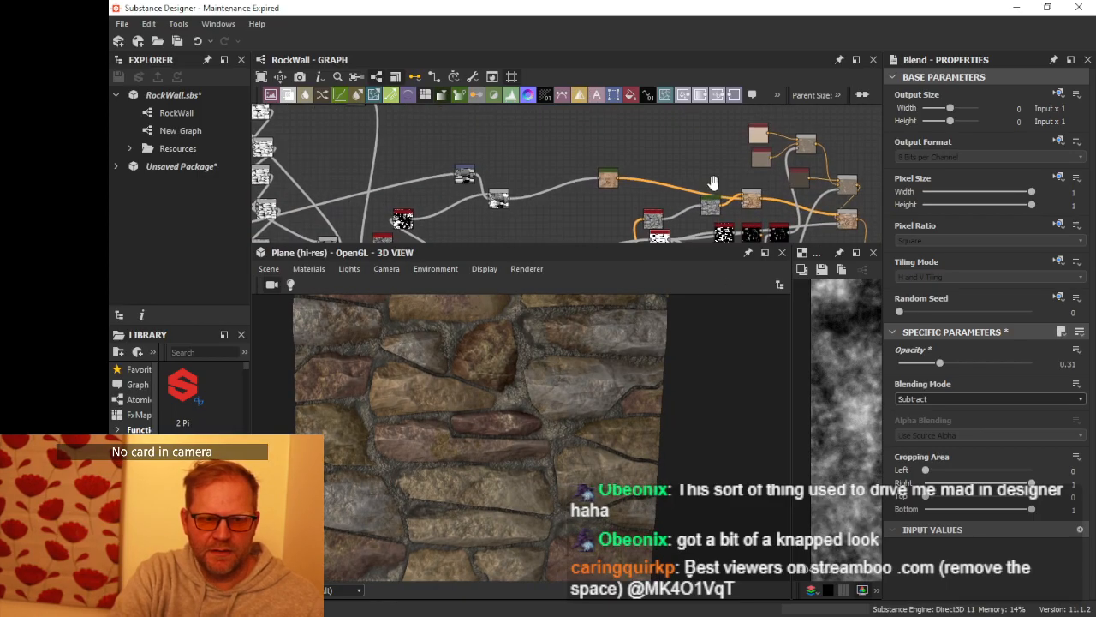
scroll(631, 162, "up", 2)
scroll(631, 163, "up", 3)
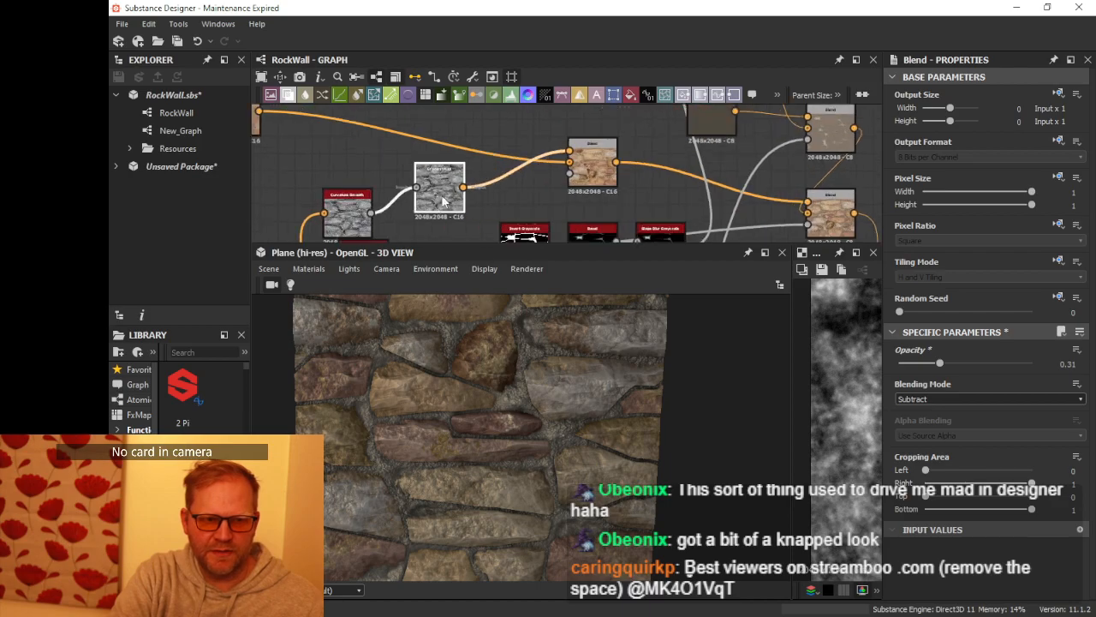
left_click(587, 170)
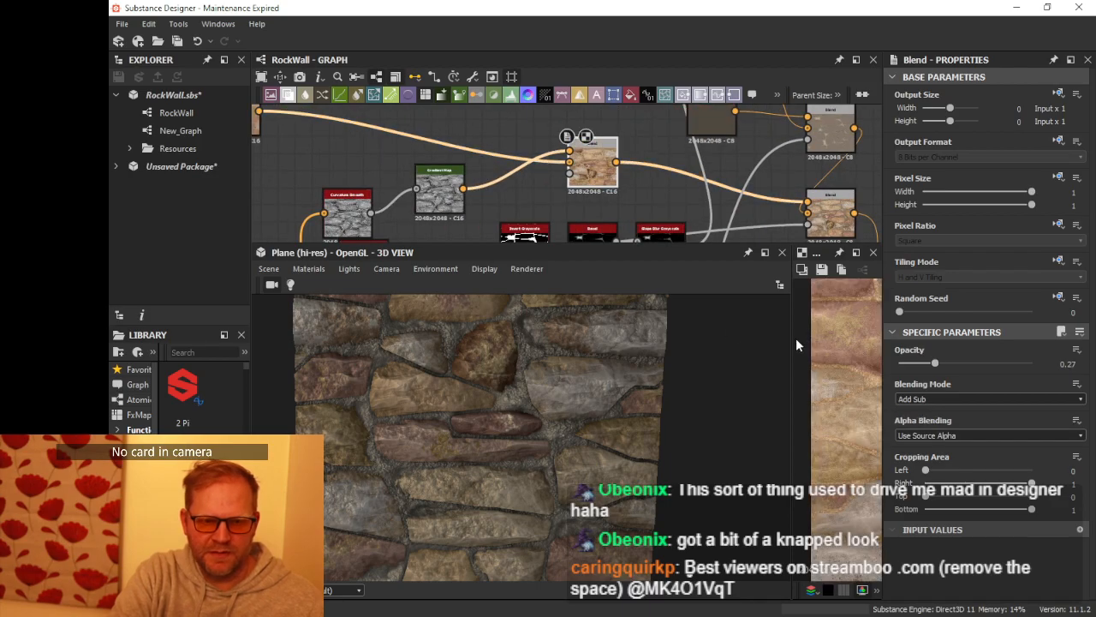
middle_click_drag(514, 160, 760, 196)
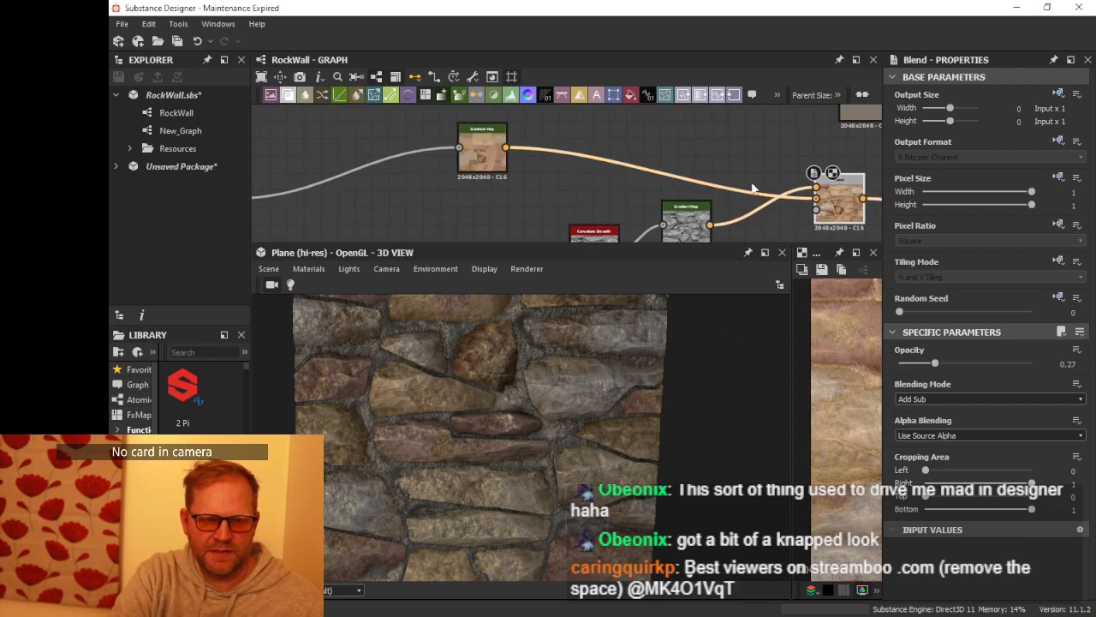
left_click(470, 149)
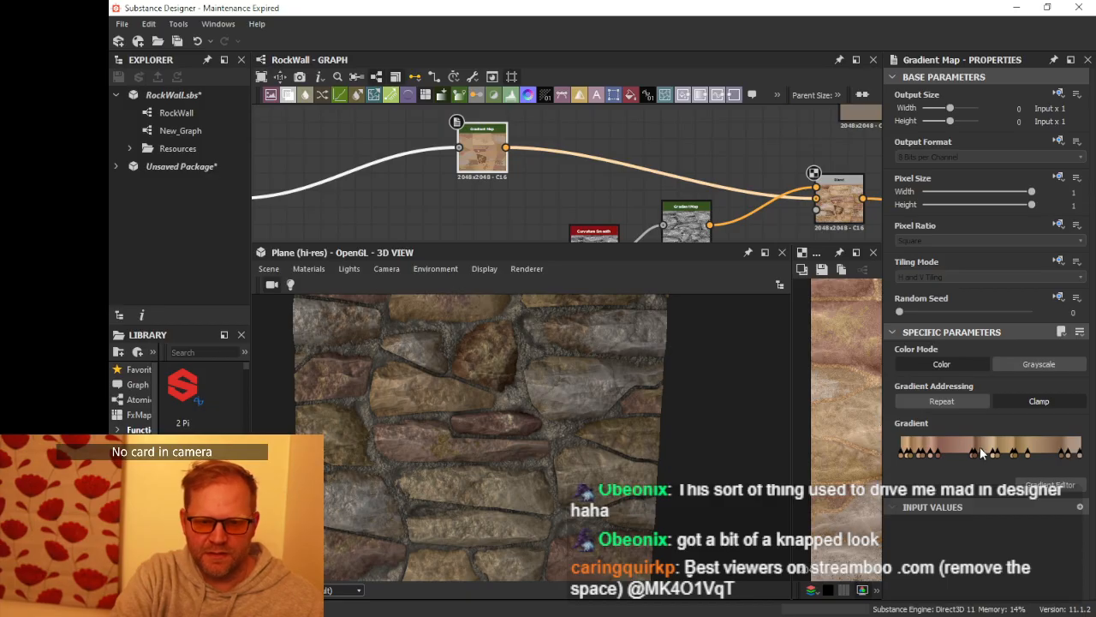
left_click(1049, 485)
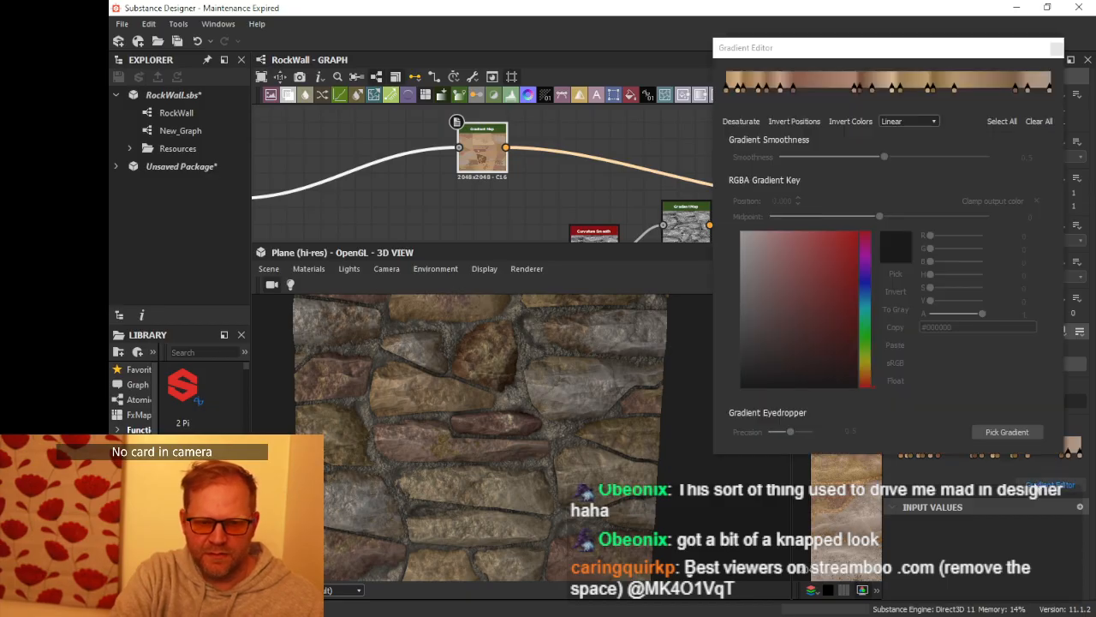
Step: Delete the dark brown #6f4c36 gradient key at 0.413 and the neighbouring #987d62 key
left_click(859, 87)
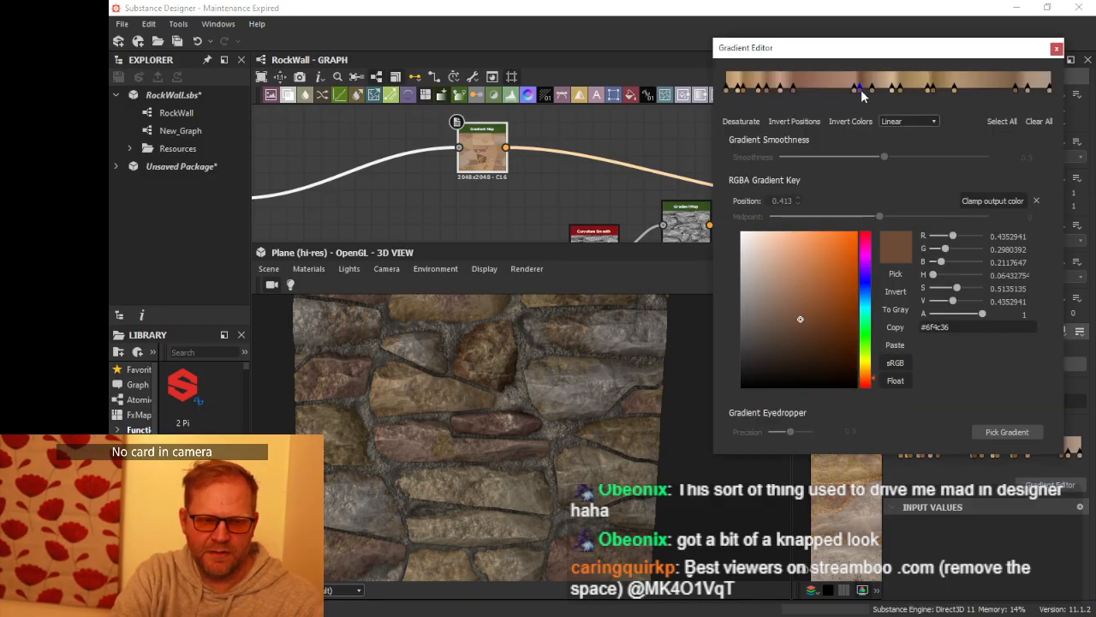
left_click(861, 93)
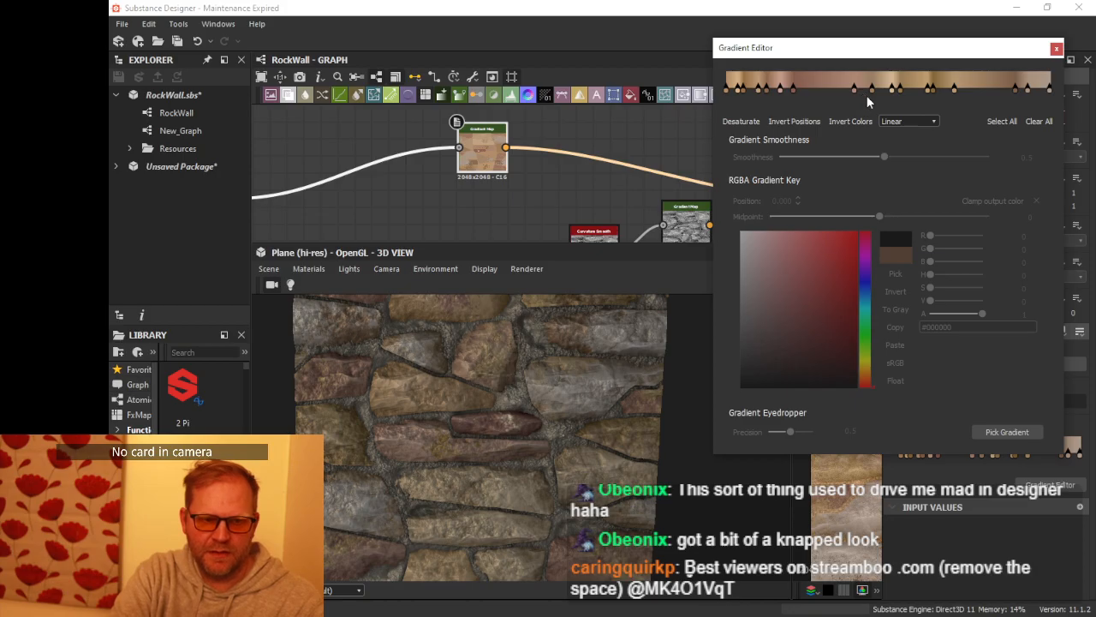
left_click(859, 91)
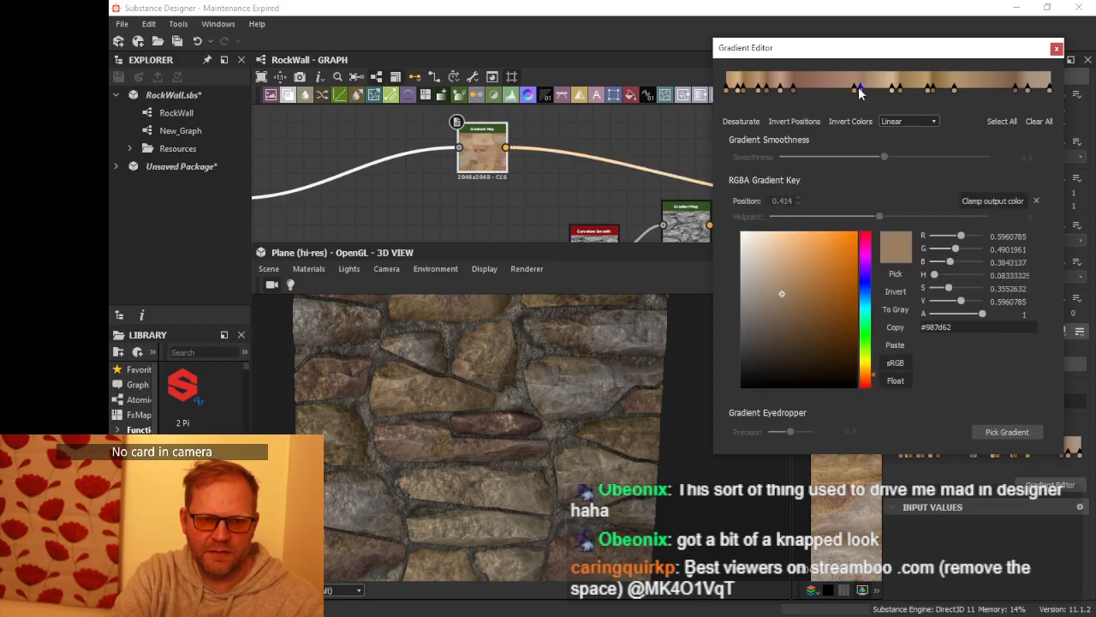
left_click_drag(860, 91, 875, 92)
key("Delete")
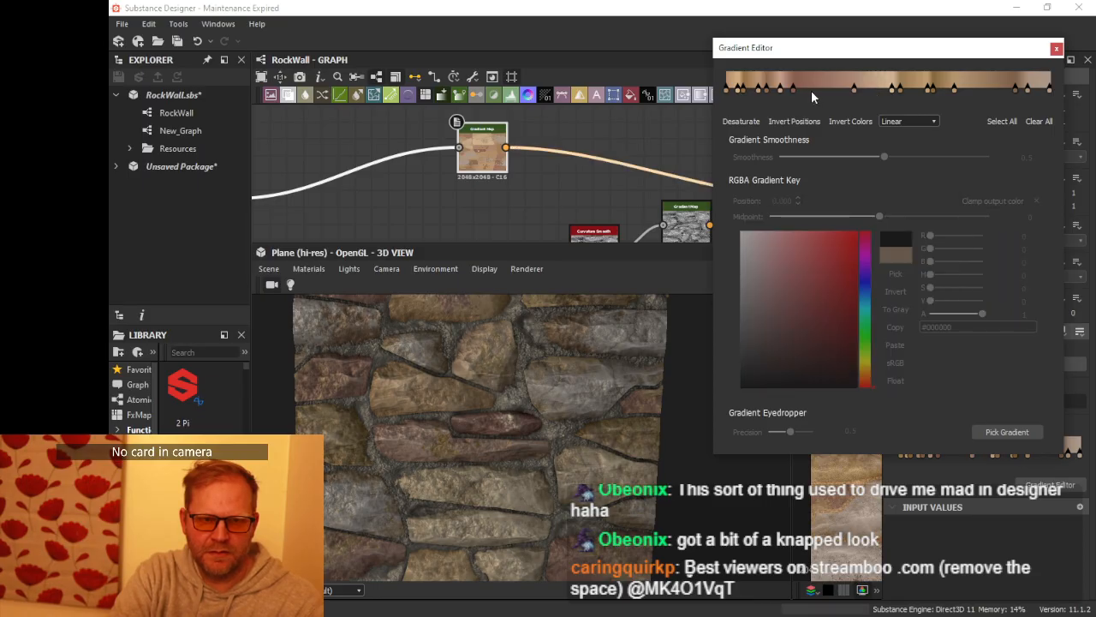
Step: Move gradient key #875d4f to position 0.286, #b79874 to 0.774 and #866739 to 0.678
left_click_drag(794, 89, 819, 94)
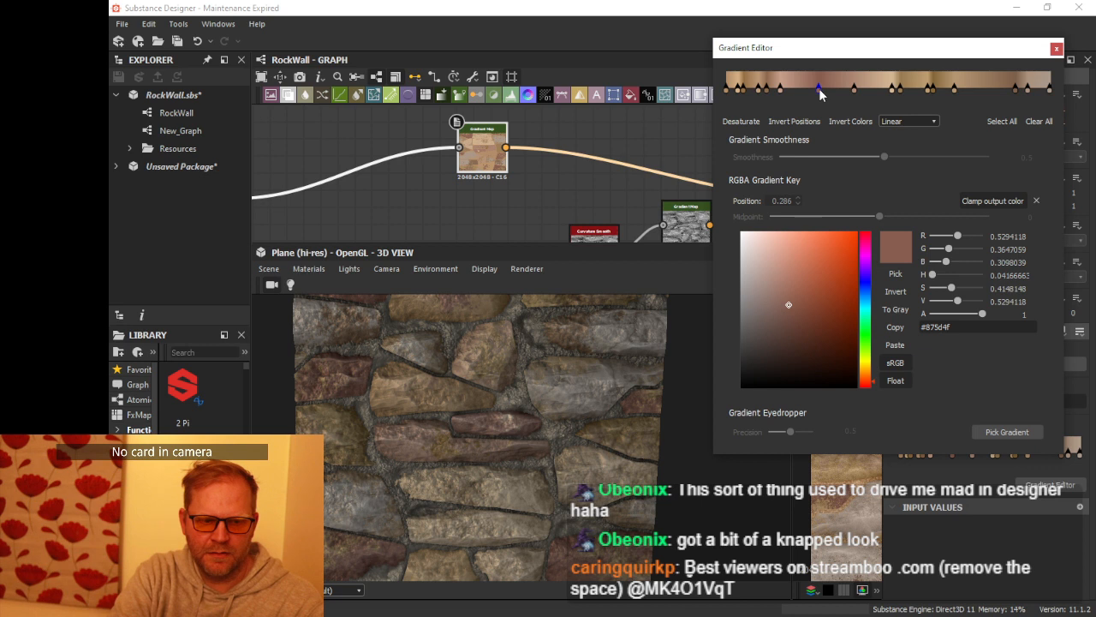
left_click(955, 89)
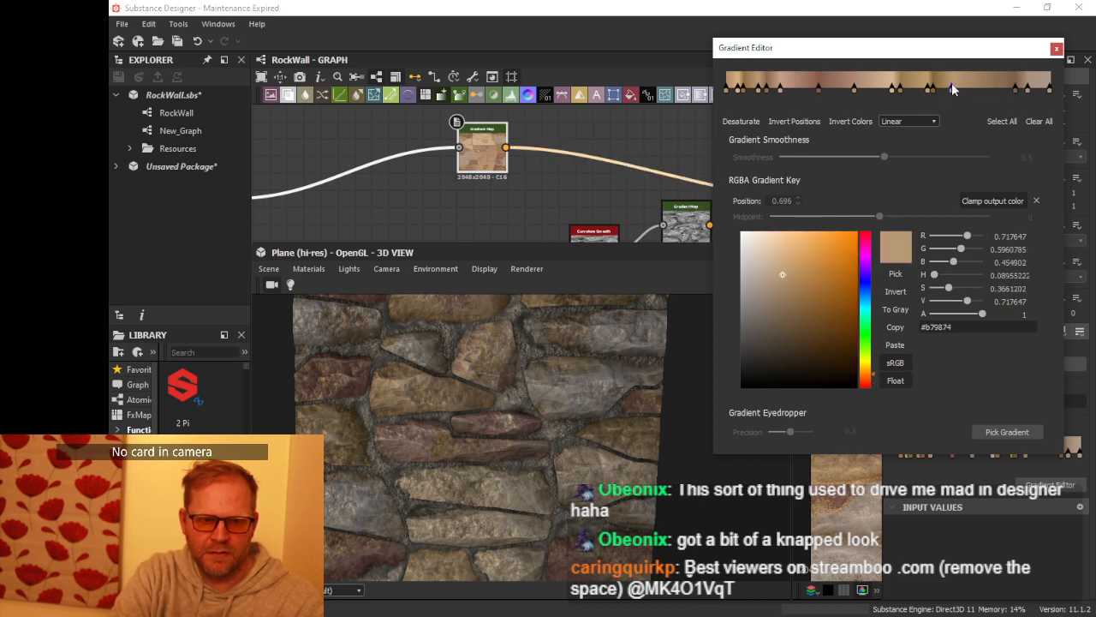
left_click_drag(953, 87, 983, 89)
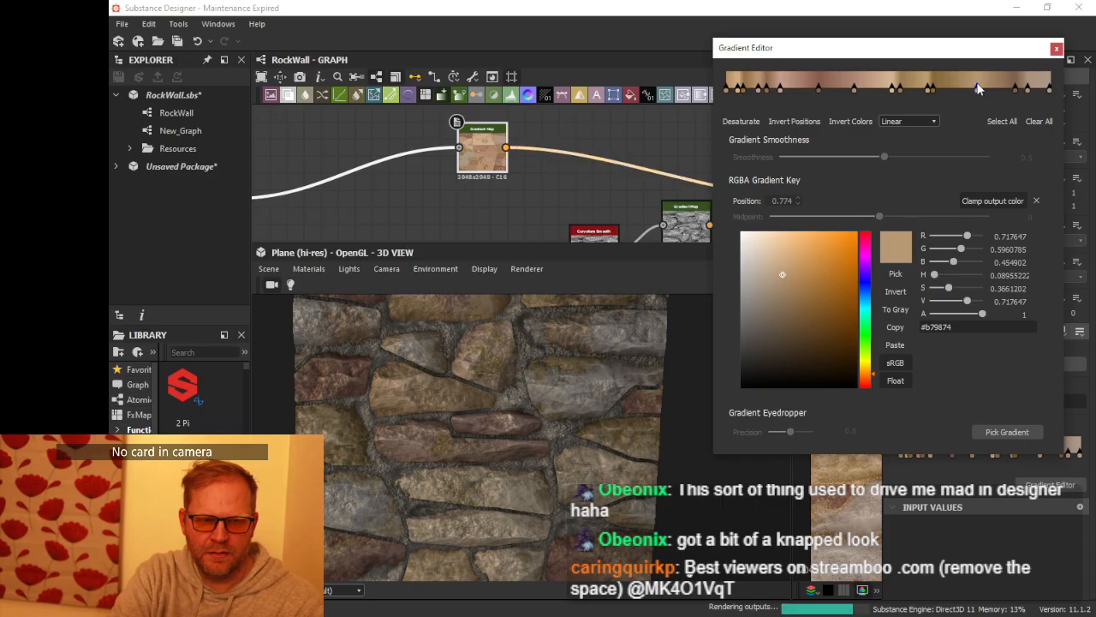
left_click(941, 89)
left_click_drag(943, 95, 948, 94)
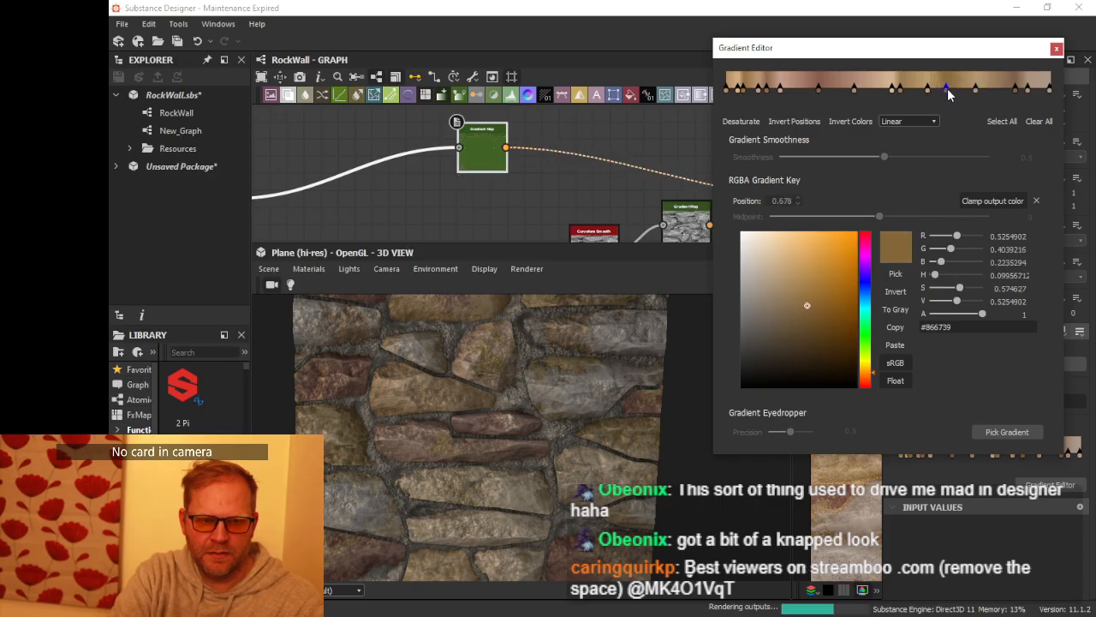
Step: Try deleting the #866739 gradient key, undo the deletion, and inspect the stone colours in 3D
key("Delete")
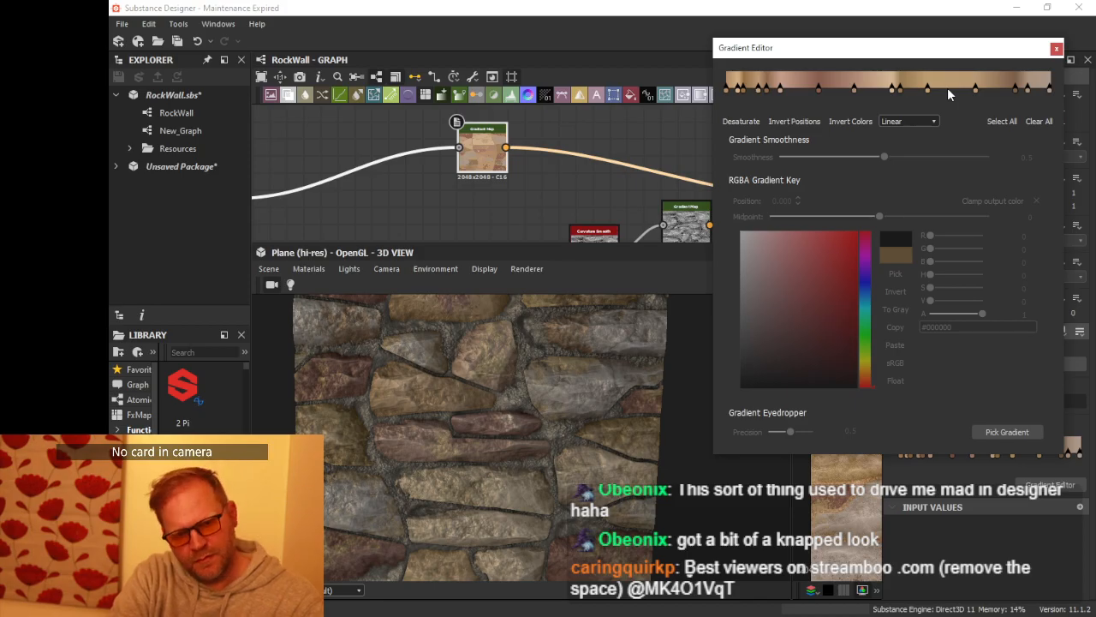
key("ctrl+z")
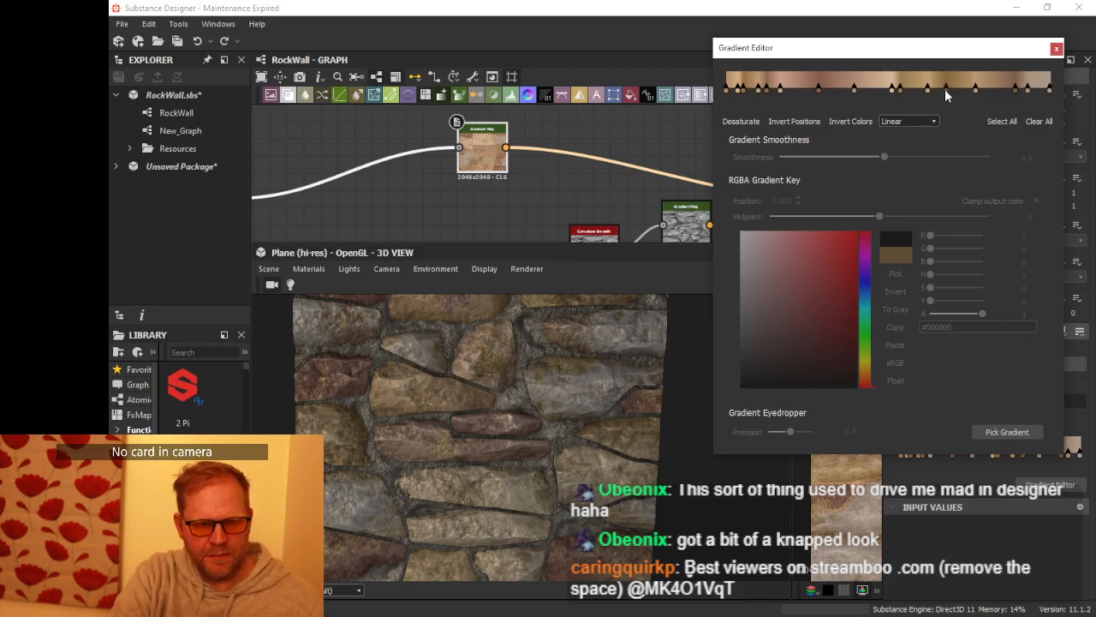
left_click_drag(539, 384, 494, 255)
left_click_drag(502, 329, 512, 354)
scroll(515, 365, "up", 8)
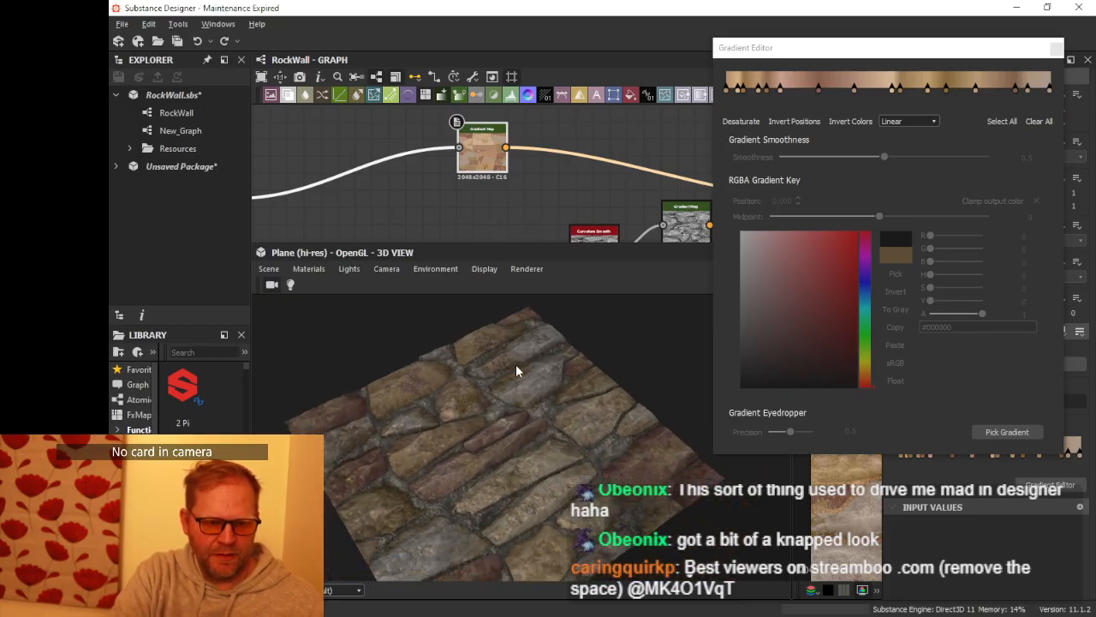
left_click_drag(578, 385, 514, 480)
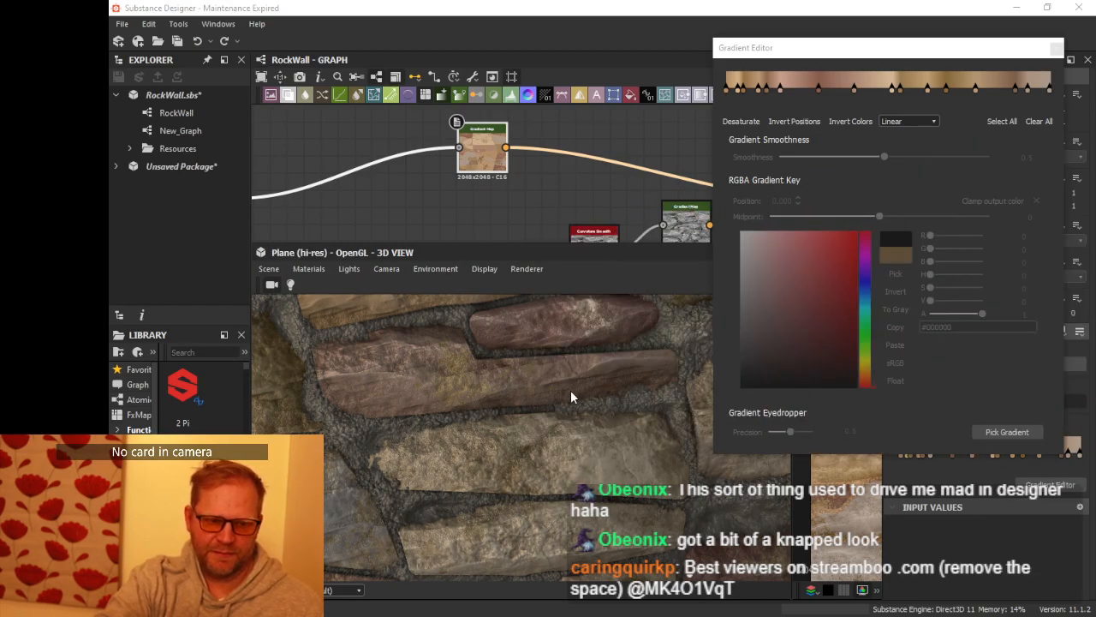
left_click_drag(570, 390, 543, 462)
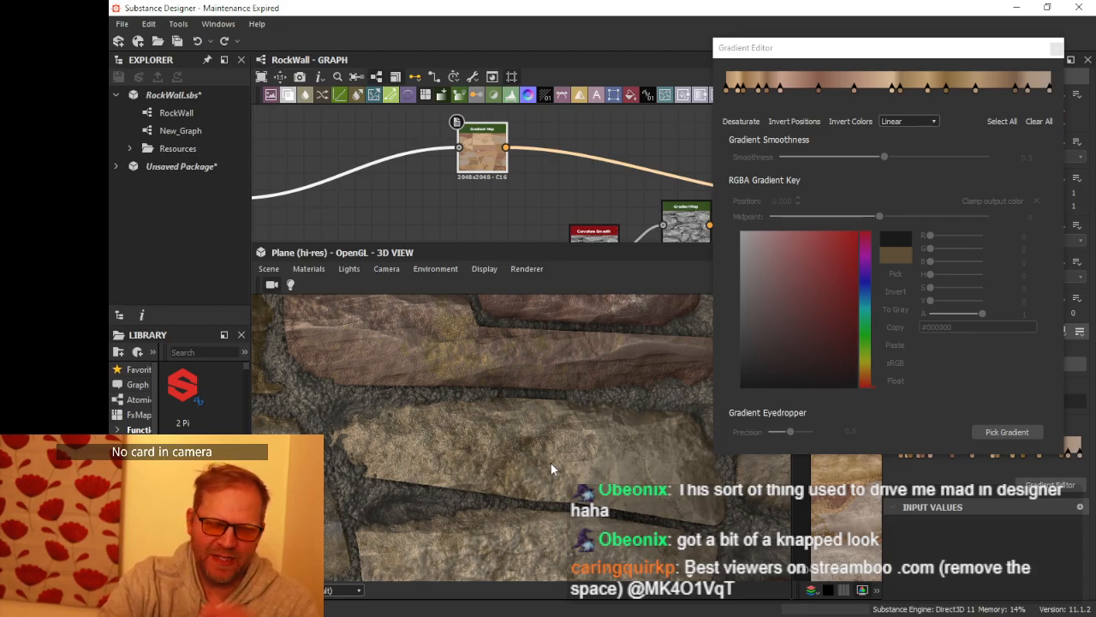
scroll(510, 445, "down", 3)
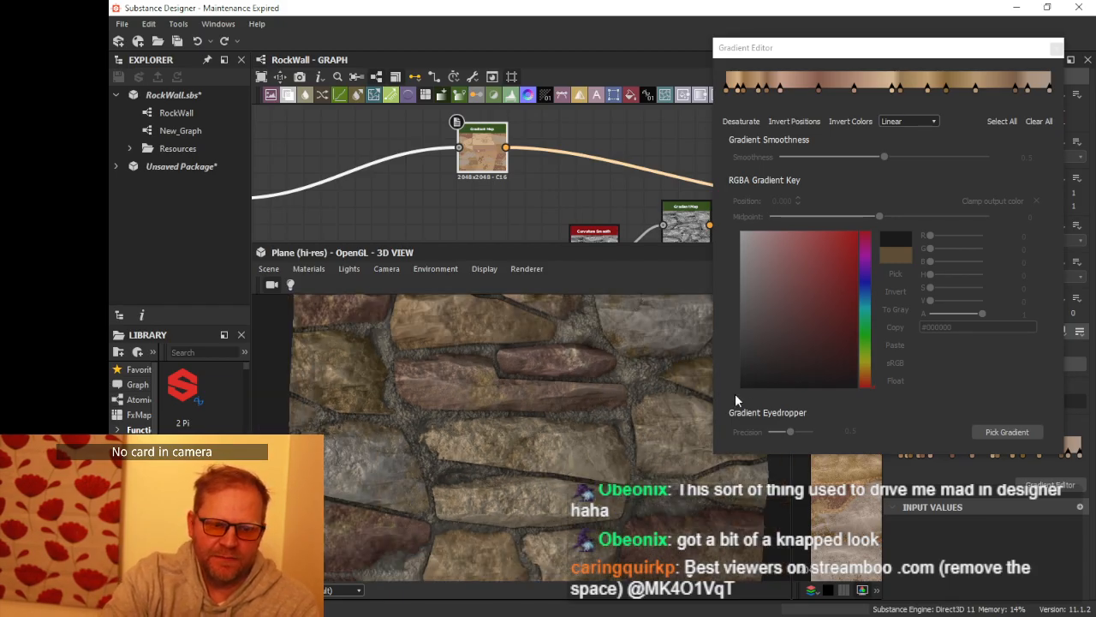
Step: Close the Gradient Editor and enlarge the graph view to show the colour nodes
left_click(879, 374)
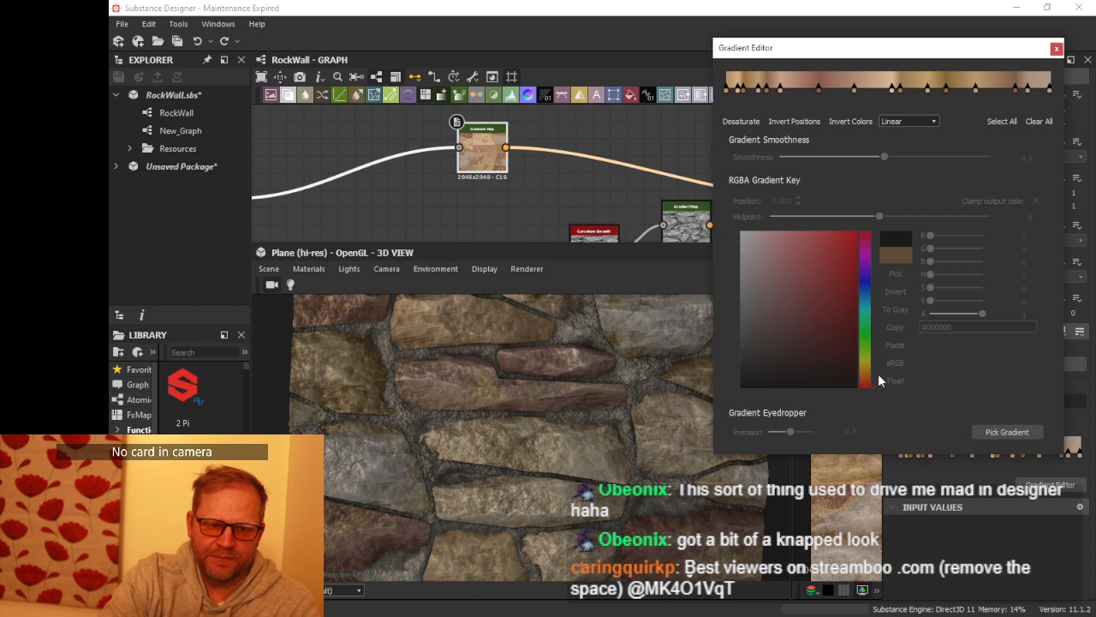
left_click(1056, 48)
scroll(612, 341, "down", 2)
scroll(612, 341, "down", 2)
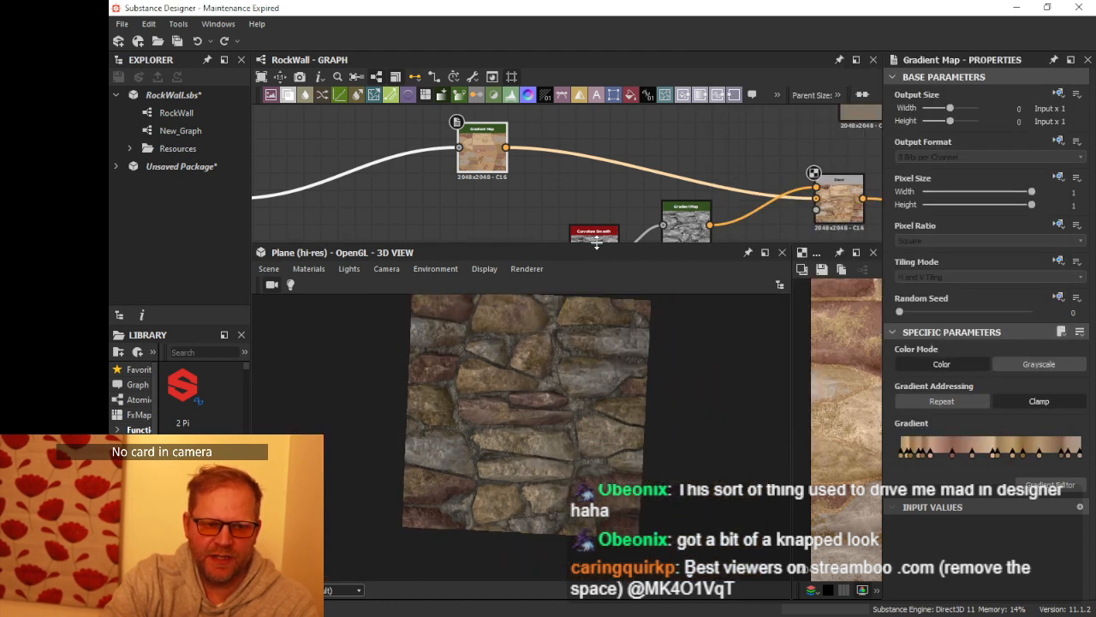
left_click_drag(594, 243, 601, 335)
scroll(592, 247, "down", 4)
middle_click_drag(641, 230, 624, 210)
Step: Switch to the stone wall reference photo, examine the orange lichen on the stones and mortar, and return to Substance Designer
key("alt+Tab")
right_click_drag(653, 262, 555, 293)
scroll(576, 294, "up", 5)
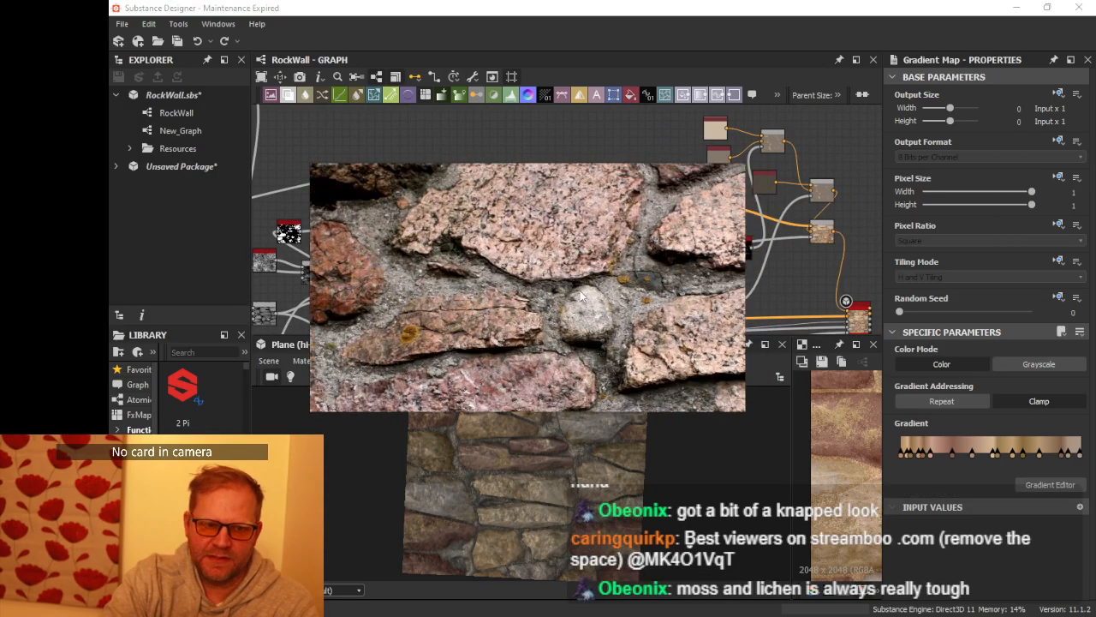
middle_click_drag(610, 268, 434, 285)
scroll(459, 295, "up", 5)
scroll(511, 294, "down", 8)
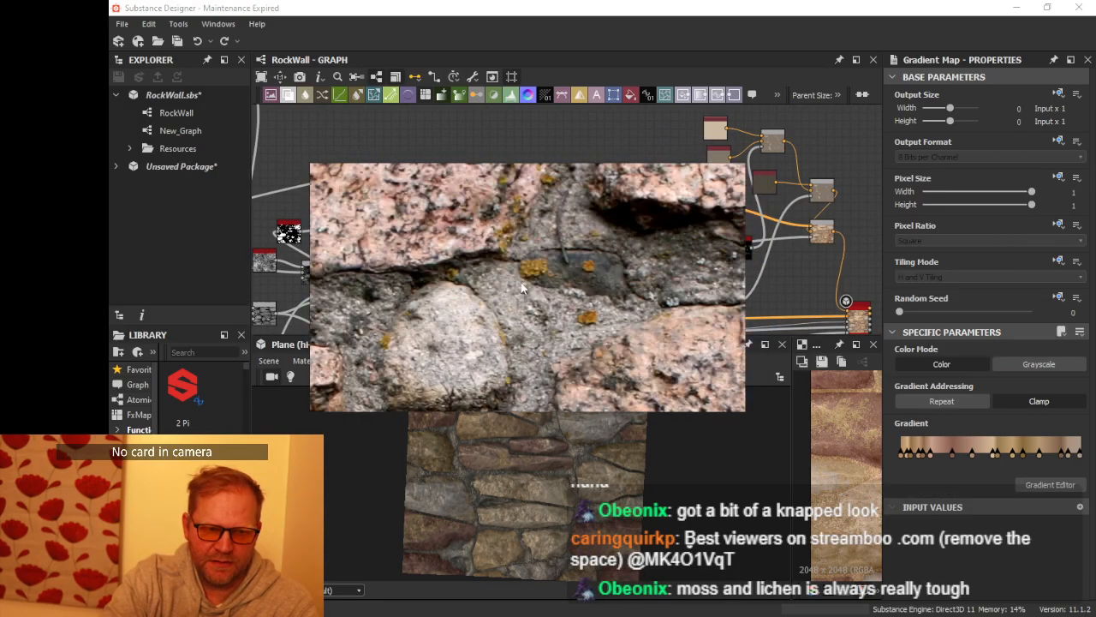
middle_click_drag(567, 272, 375, 206)
middle_click_drag(491, 279, 496, 205)
scroll(495, 206, "up", 3)
scroll(450, 266, "up", 5)
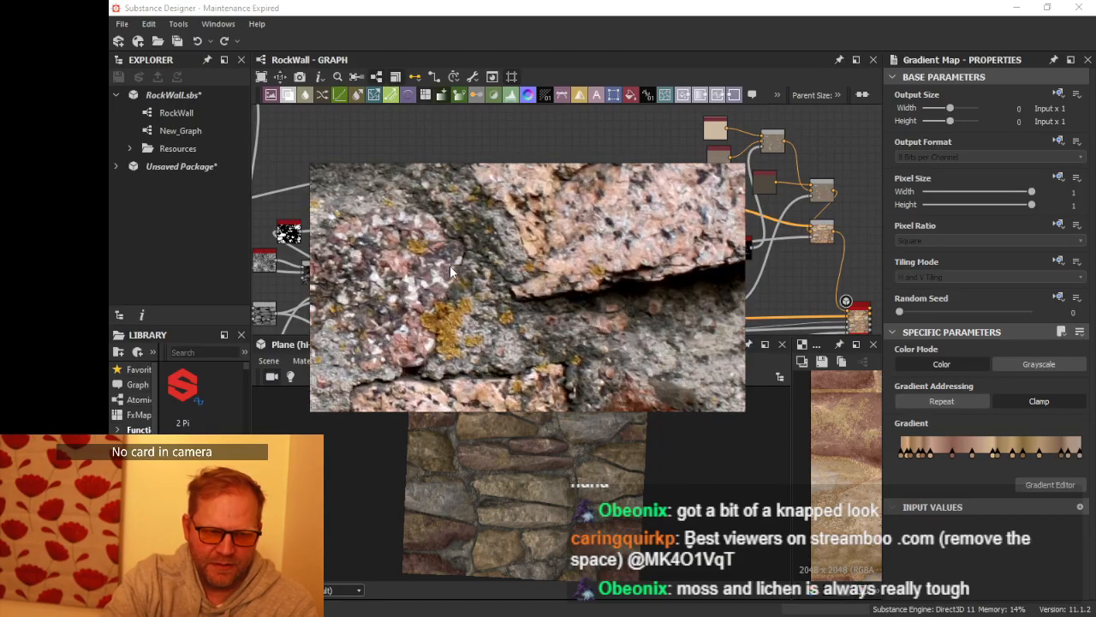
scroll(470, 267, "down", 2)
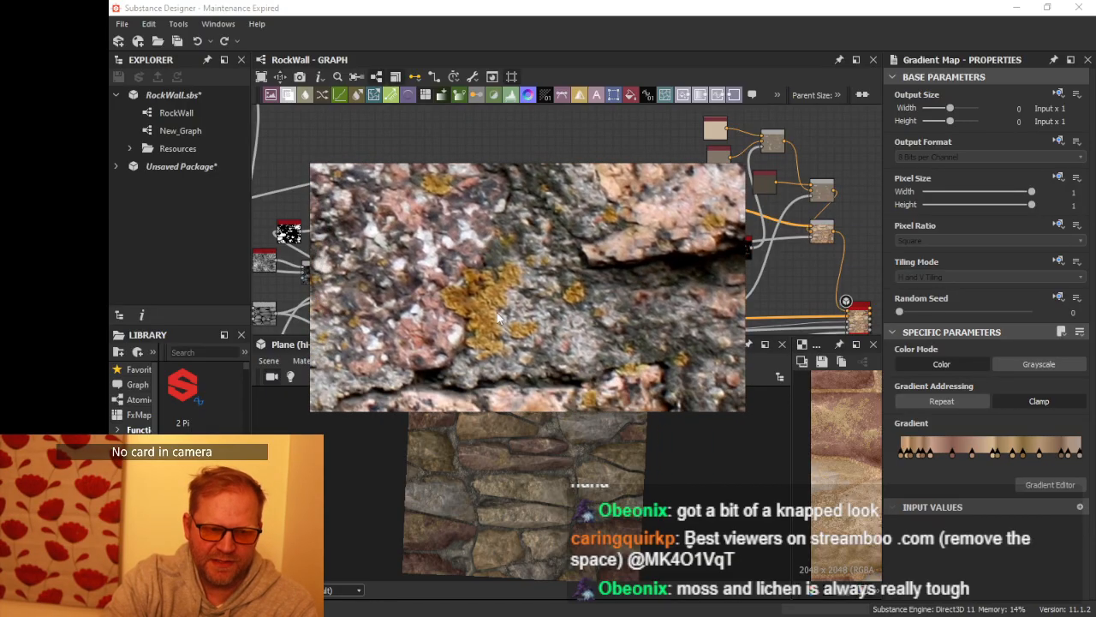
key("alt+Tab")
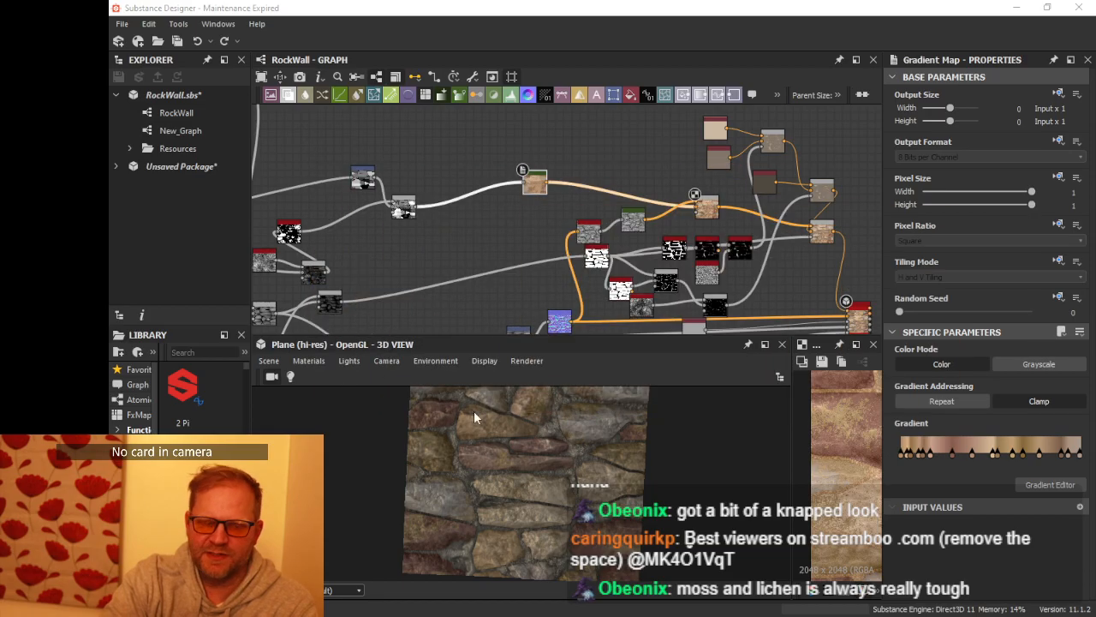
Step: Add a BnW Spots 1 noise node in the empty graph area above the stone colour Gradient Map
middle_click_drag(494, 248, 670, 346)
middle_click_drag(570, 213, 571, 246)
left_click(562, 199)
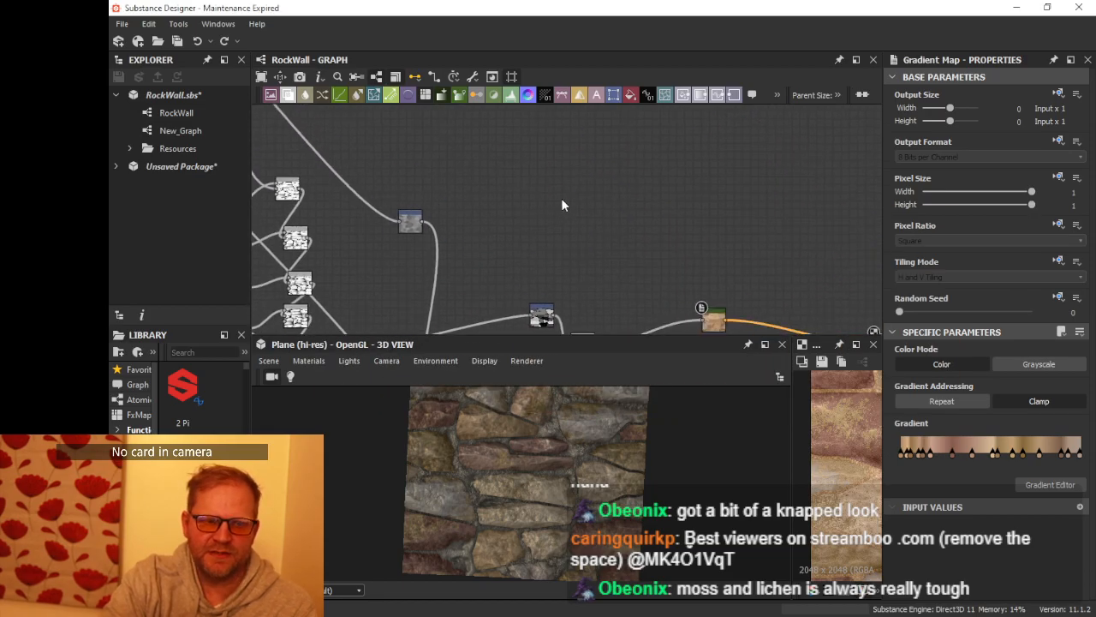
key("space")
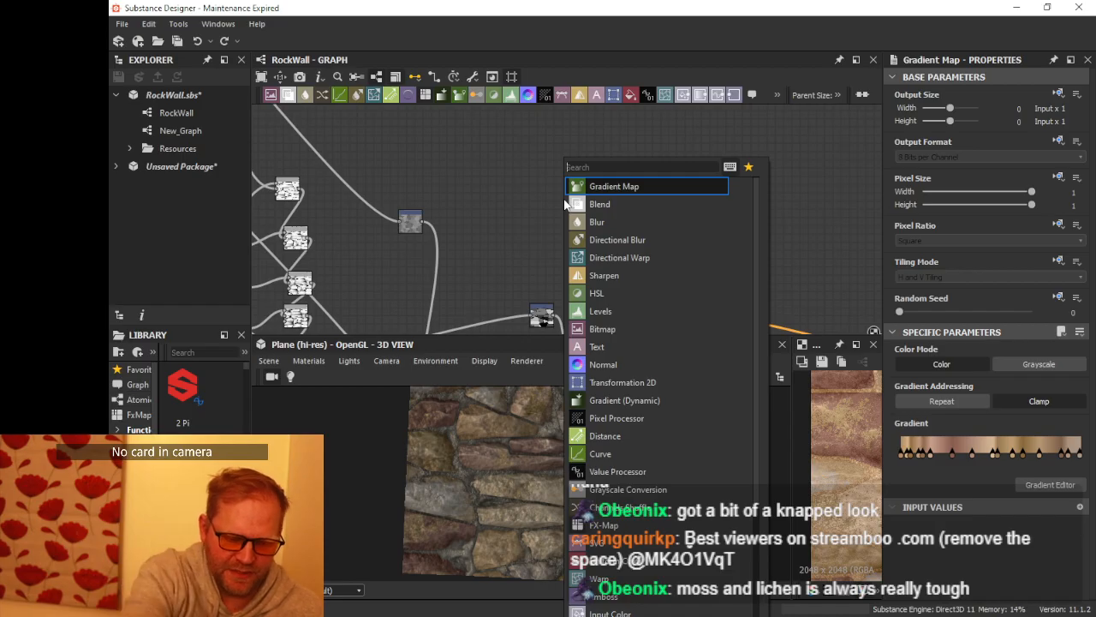
type("noise")
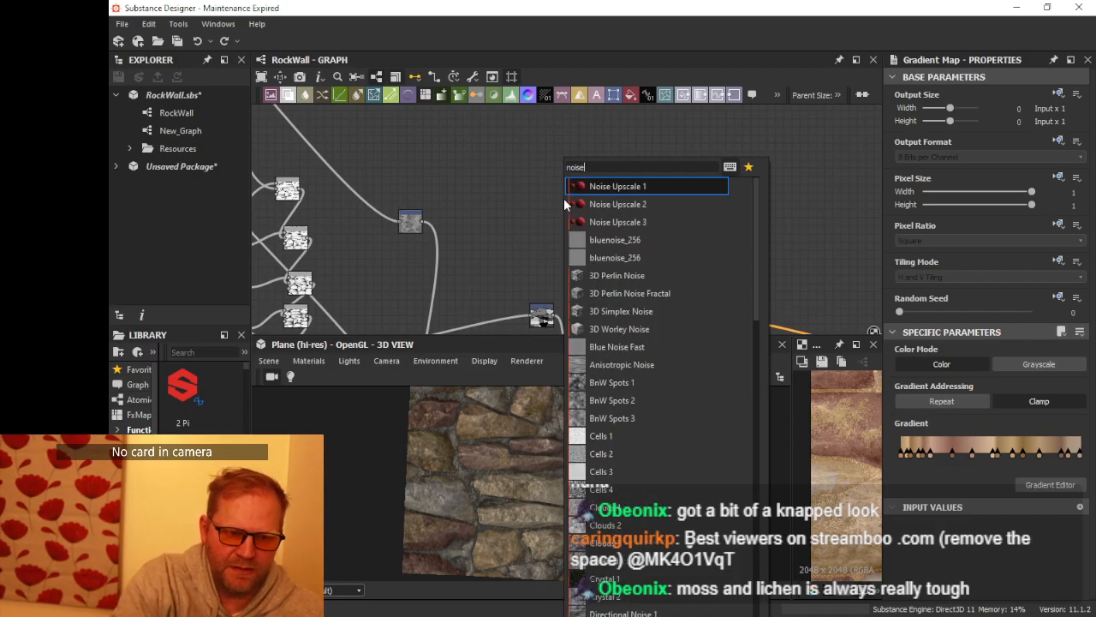
scroll(621, 467, "down", 3)
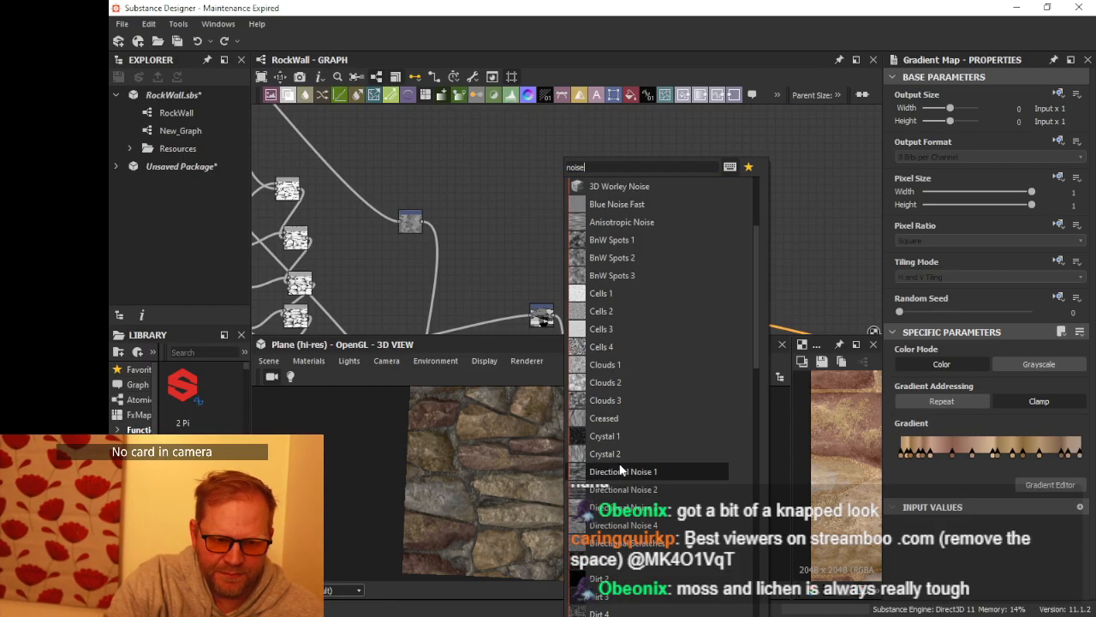
left_click(612, 241)
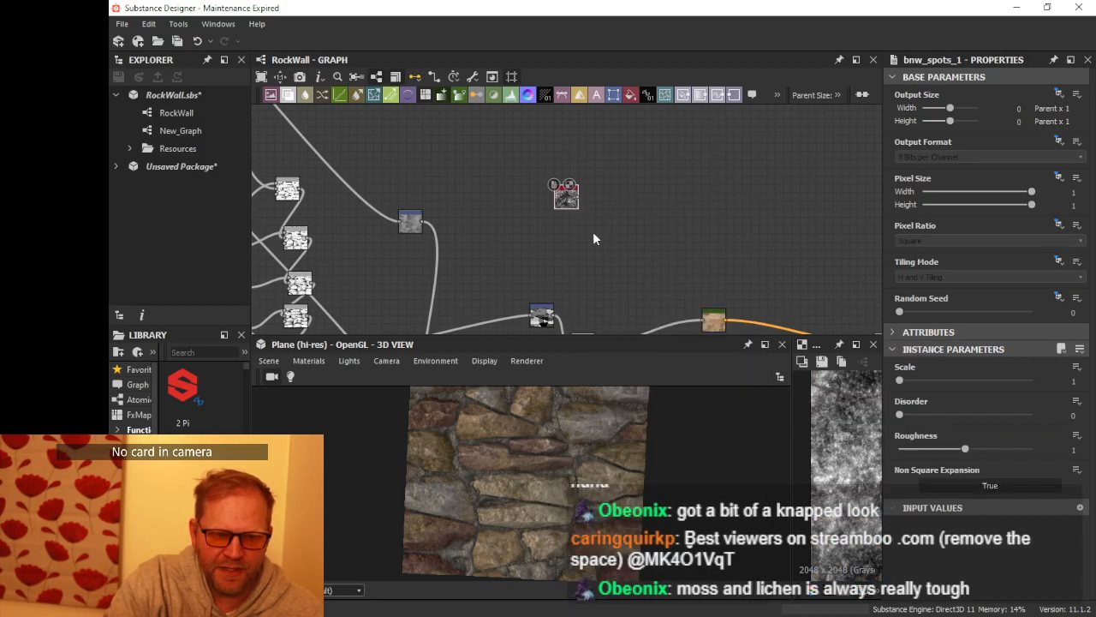
Step: Connect a new Histogram Scan node to the BnW Spots 1 output and set its Position to about 0.17
left_click_drag(579, 201, 623, 227)
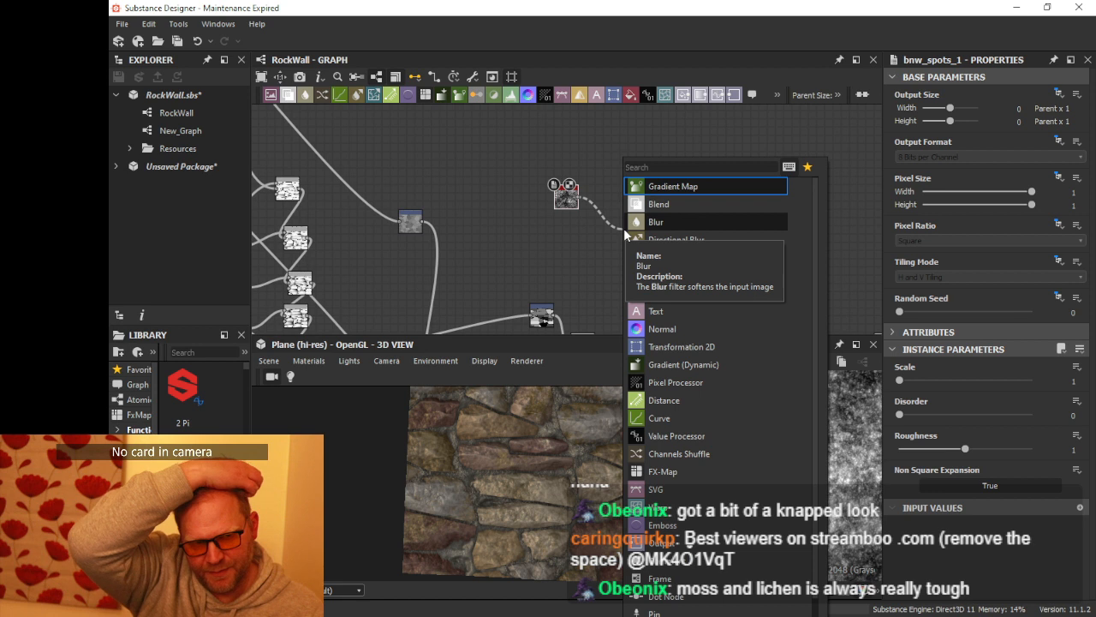
type("sca")
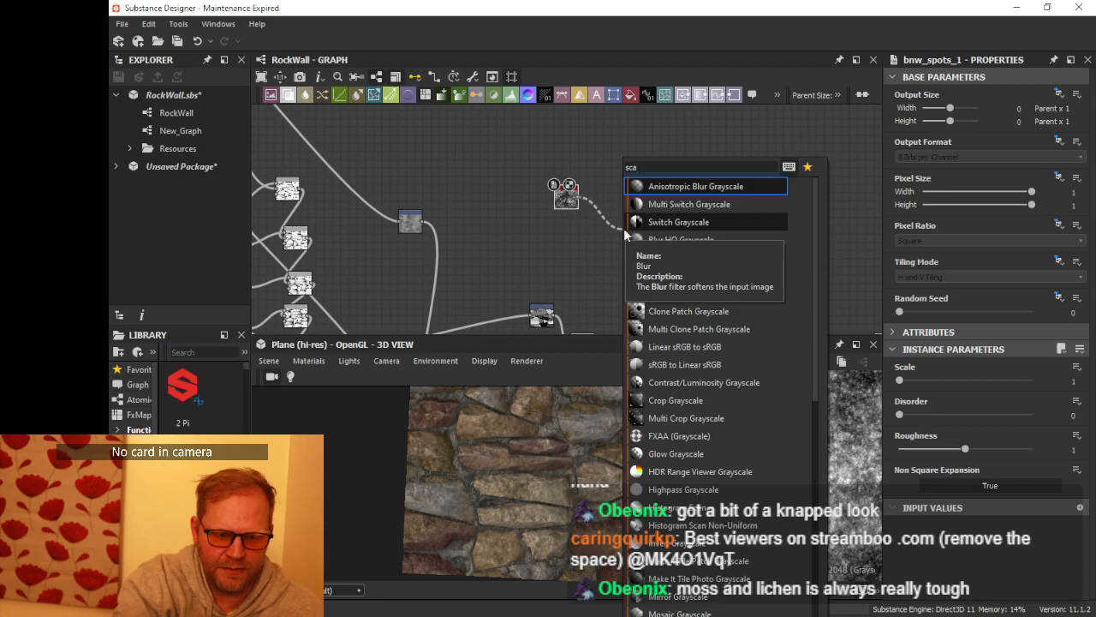
type("n")
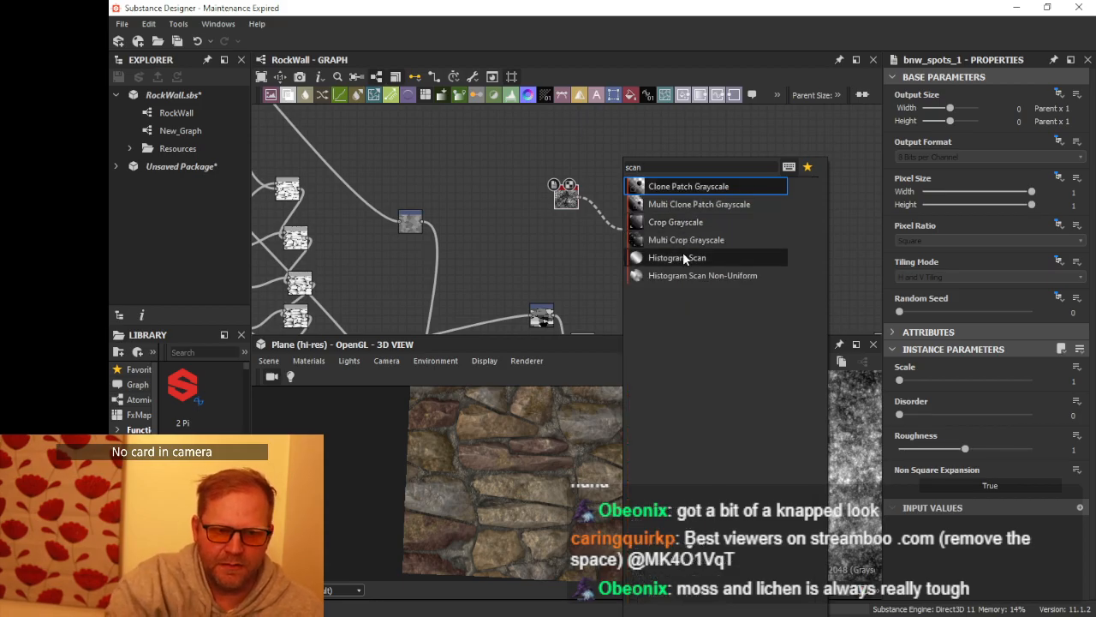
left_click(681, 255)
left_click_drag(899, 381, 923, 383)
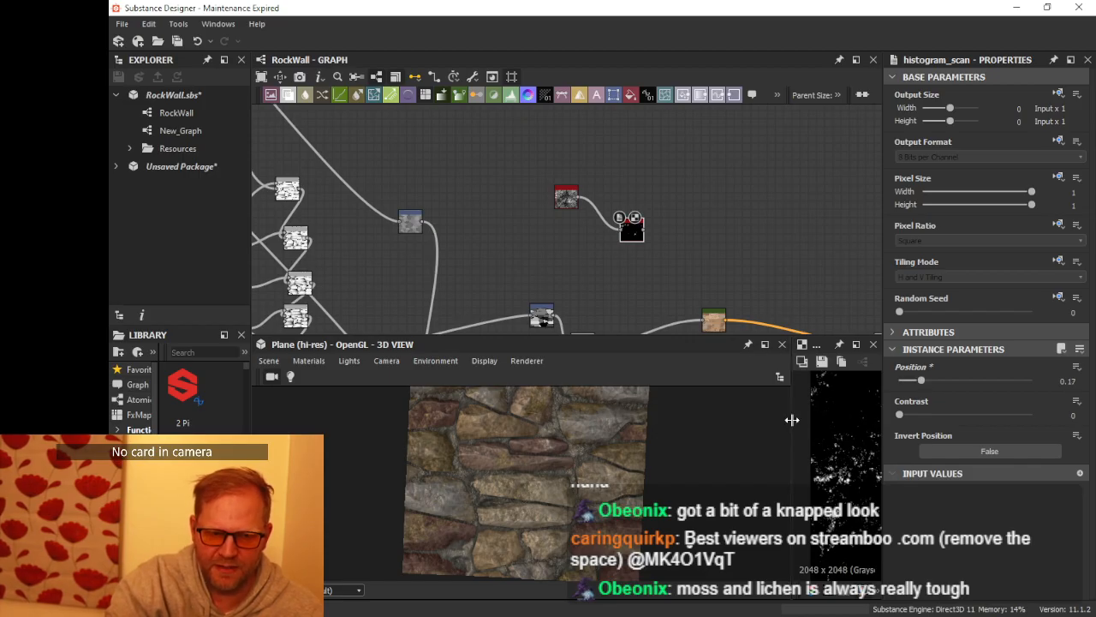
Step: Widen the 2D view and set the Histogram Scan's Contrast to 1 and its Position to 0.05
left_click_drag(794, 419, 541, 420)
scroll(694, 454, "up", 3)
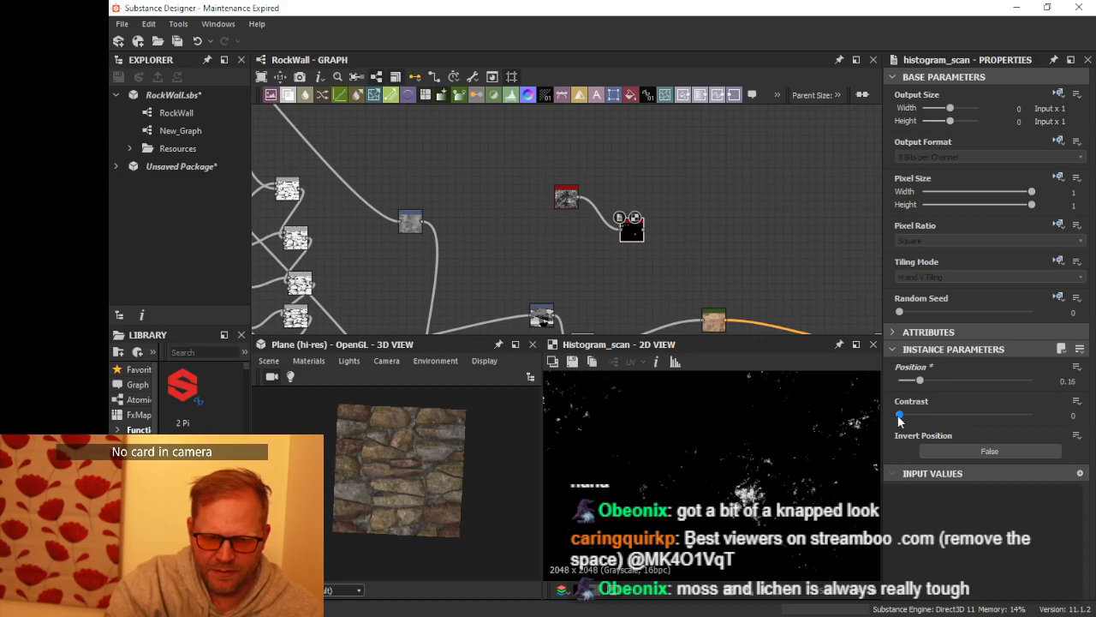
left_click_drag(899, 415, 1088, 428)
scroll(763, 444, "up", 4)
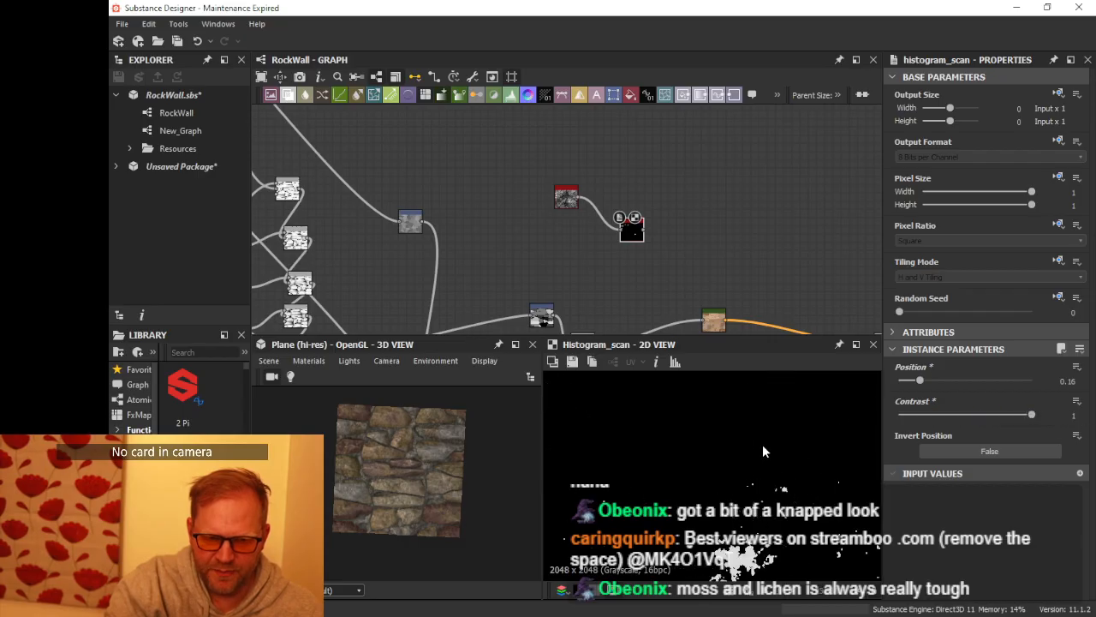
middle_click_drag(762, 444, 742, 385)
mouse_move(918, 386)
left_mouse_down()
mouse_move(937, 385)
mouse_move(902, 384)
left_mouse_up()
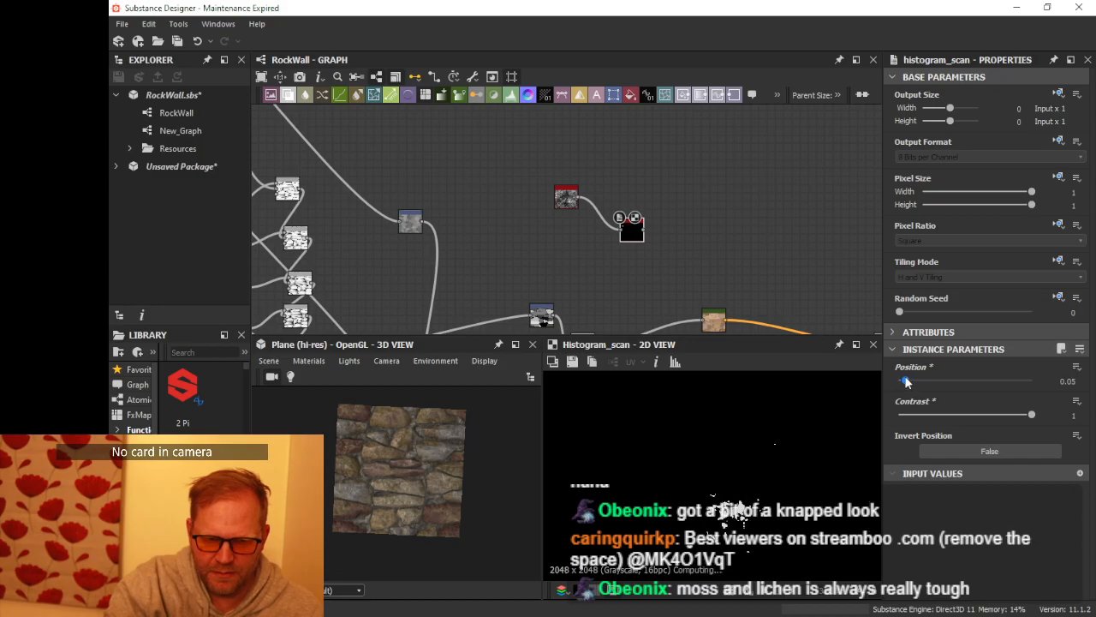
scroll(714, 442, "down", 2)
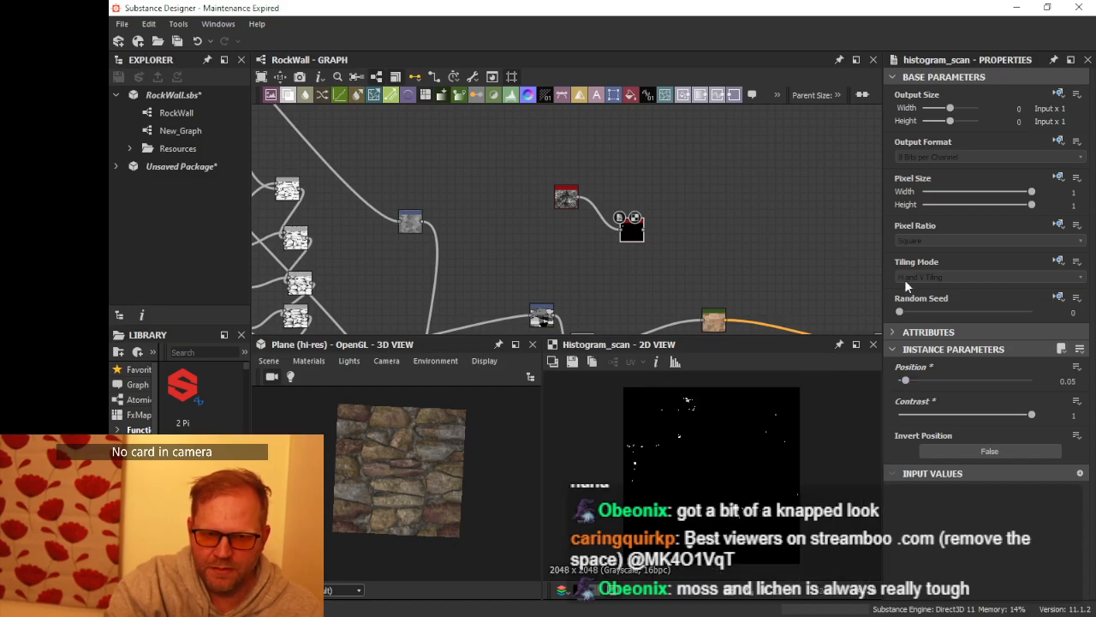
Step: Set the BnW Spots 1 node's Random Seed to 5 and its Scale to 4
left_click_drag(899, 312, 951, 313)
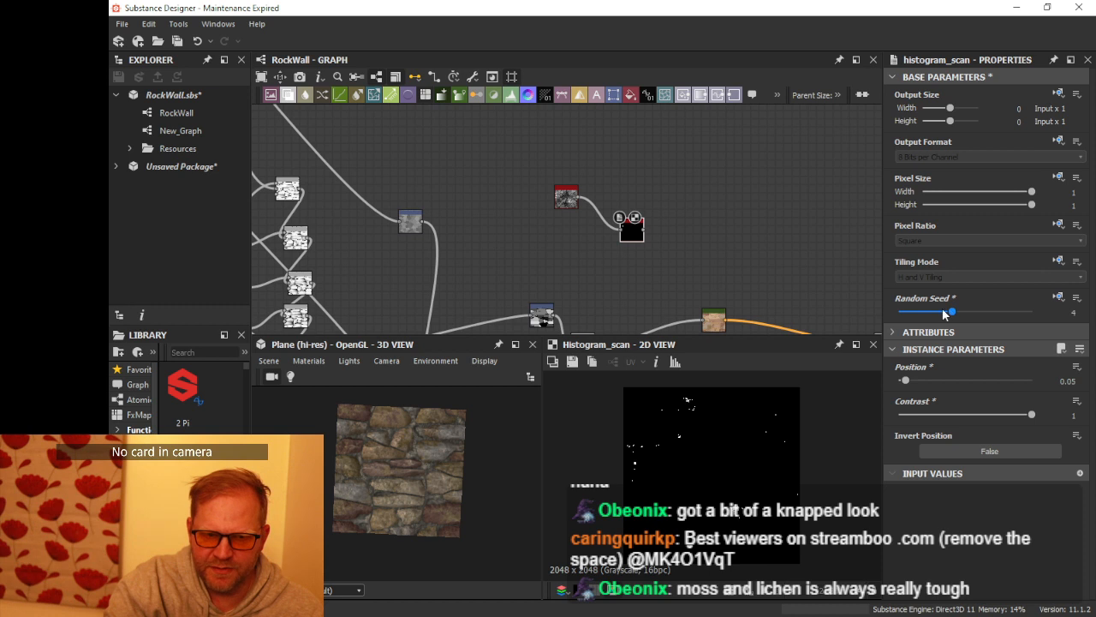
left_click(562, 207)
left_click_drag(899, 311, 966, 314)
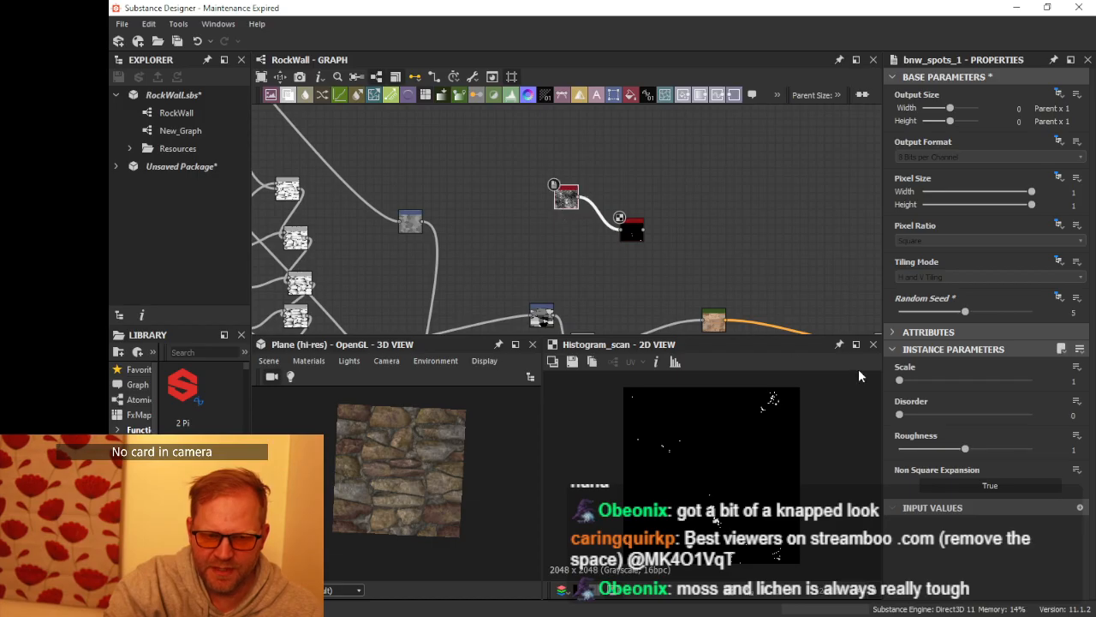
left_click_drag(899, 383, 962, 380)
scroll(739, 467, "up", 2)
scroll(739, 468, "up", 2)
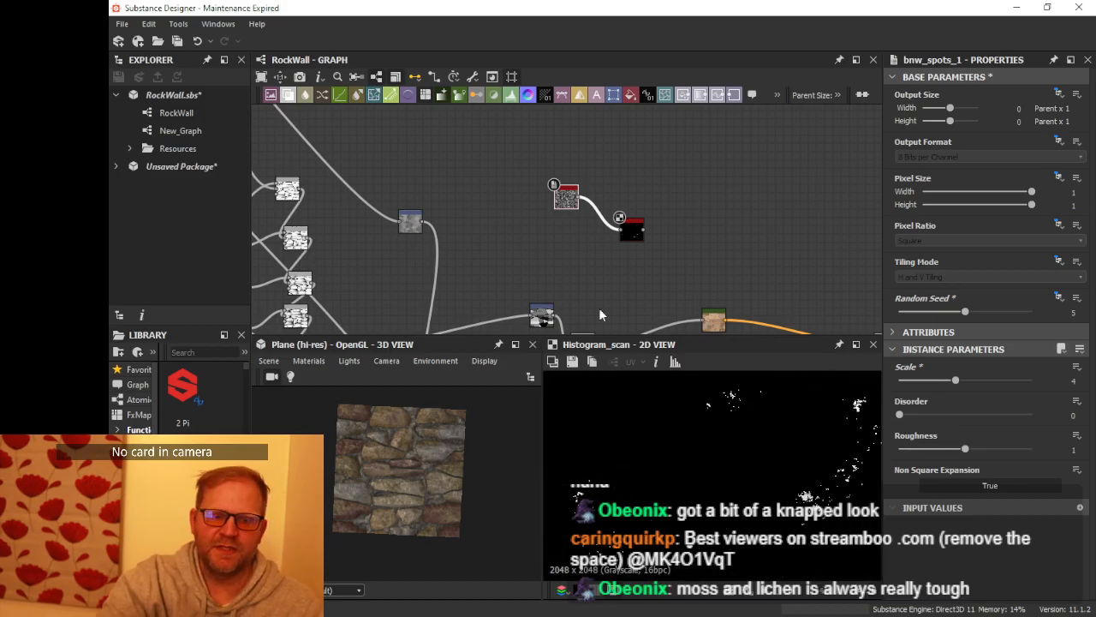
Step: Reposition the BnW Spots 1 and Histogram Scan nodes above the stone colour Gradient Map
middle_click_drag(618, 263, 525, 233)
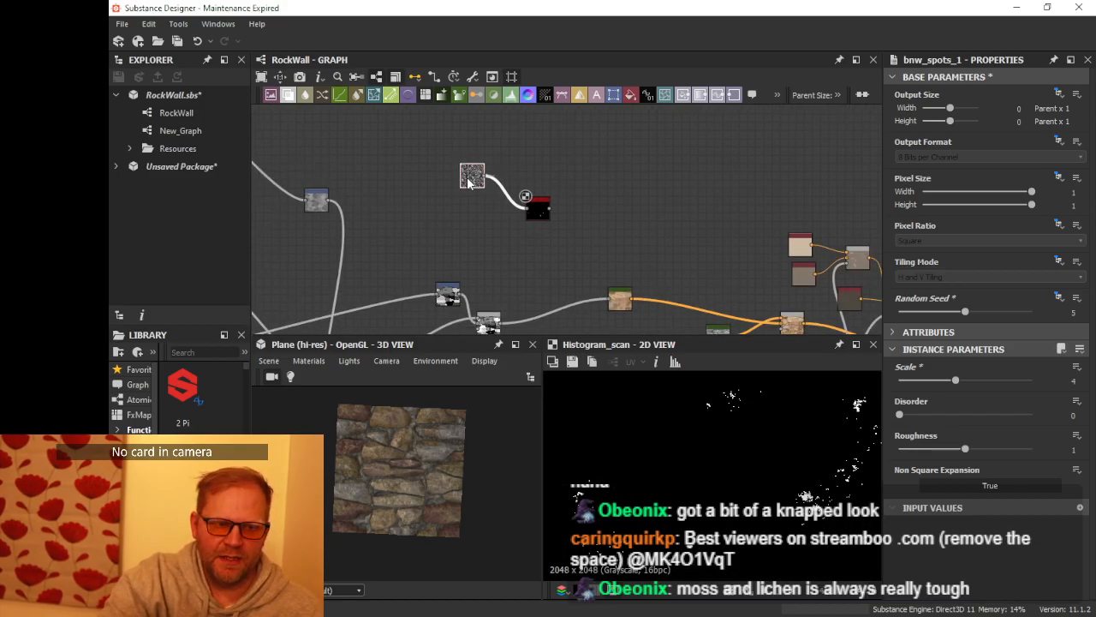
left_click_drag(469, 181, 460, 213)
left_click_drag(533, 211, 632, 220)
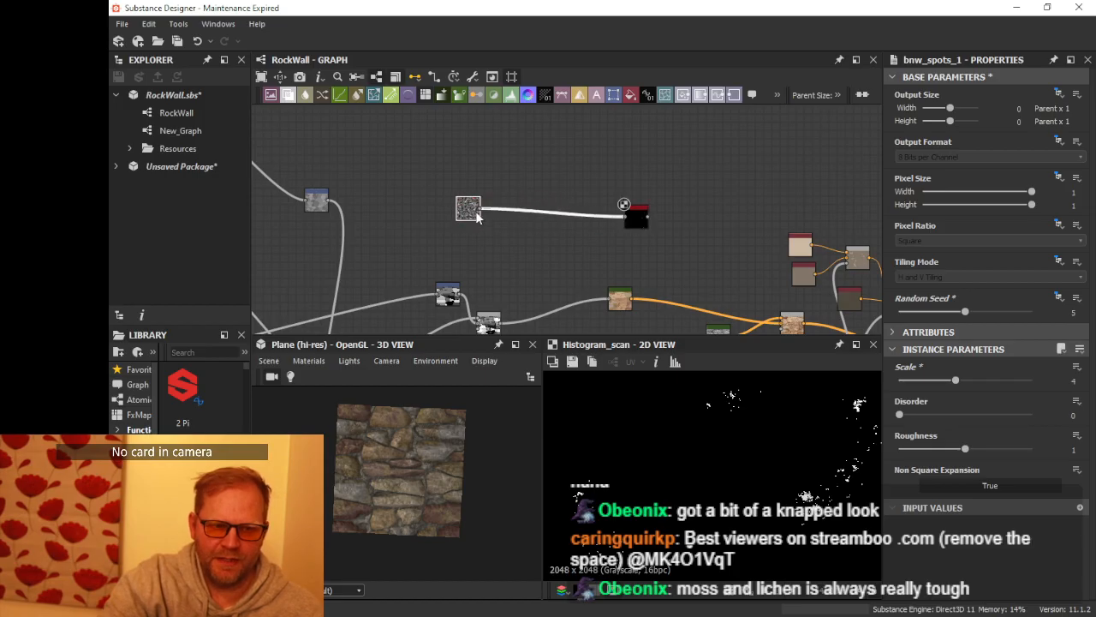
left_click_drag(476, 212, 544, 190)
scroll(597, 214, "down", 1)
Step: Branch a new Blend node off the Transformation 2D node that feeds the Normal node, and place it above that Transformation 2D
middle_click_drag(661, 280, 604, 208)
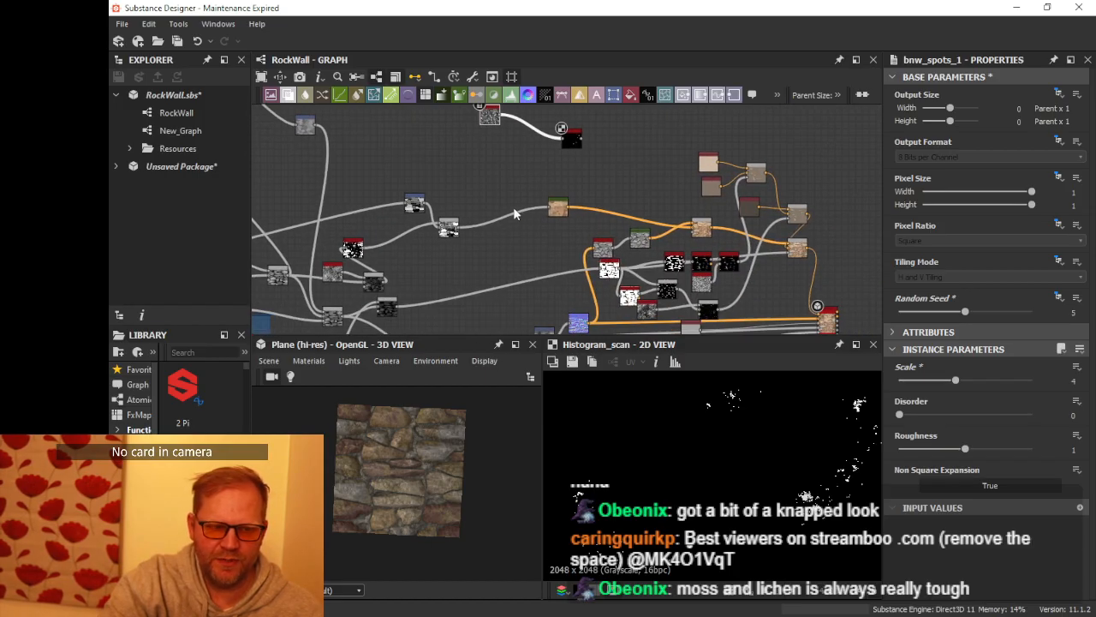
middle_click_drag(513, 210, 590, 154)
scroll(571, 157, "down", 1)
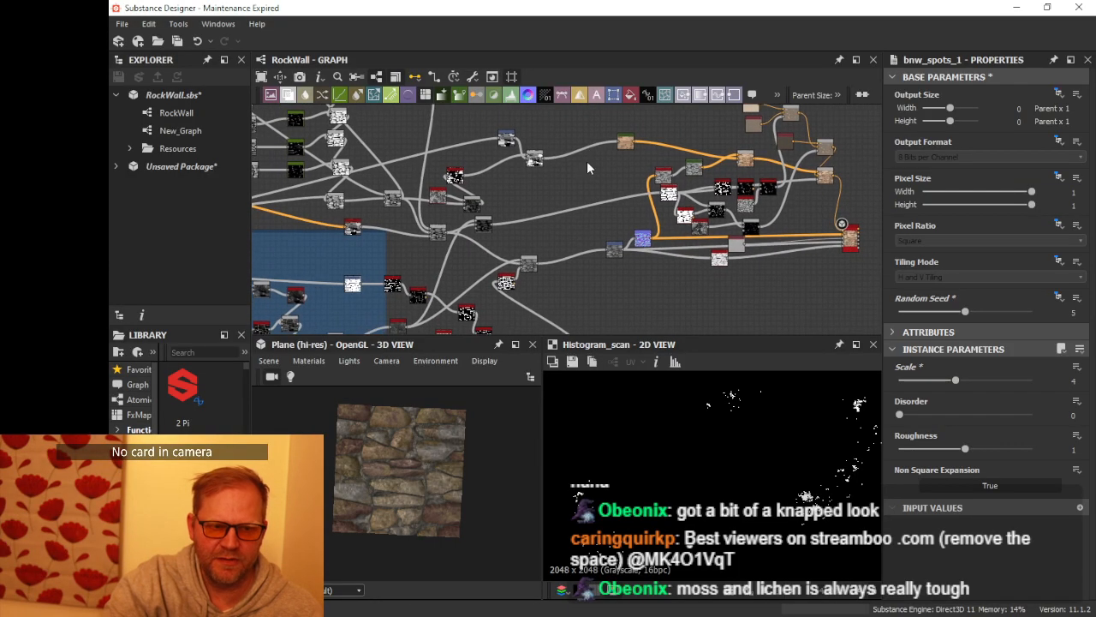
left_click(613, 250)
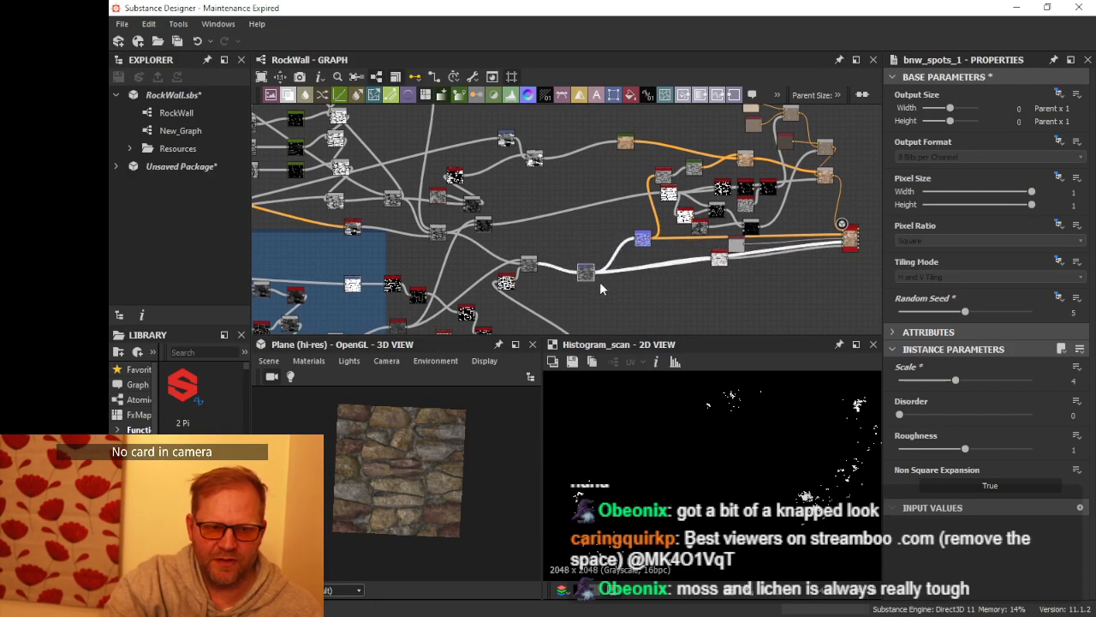
scroll(600, 282, "up", 3)
left_click_drag(590, 268, 634, 299)
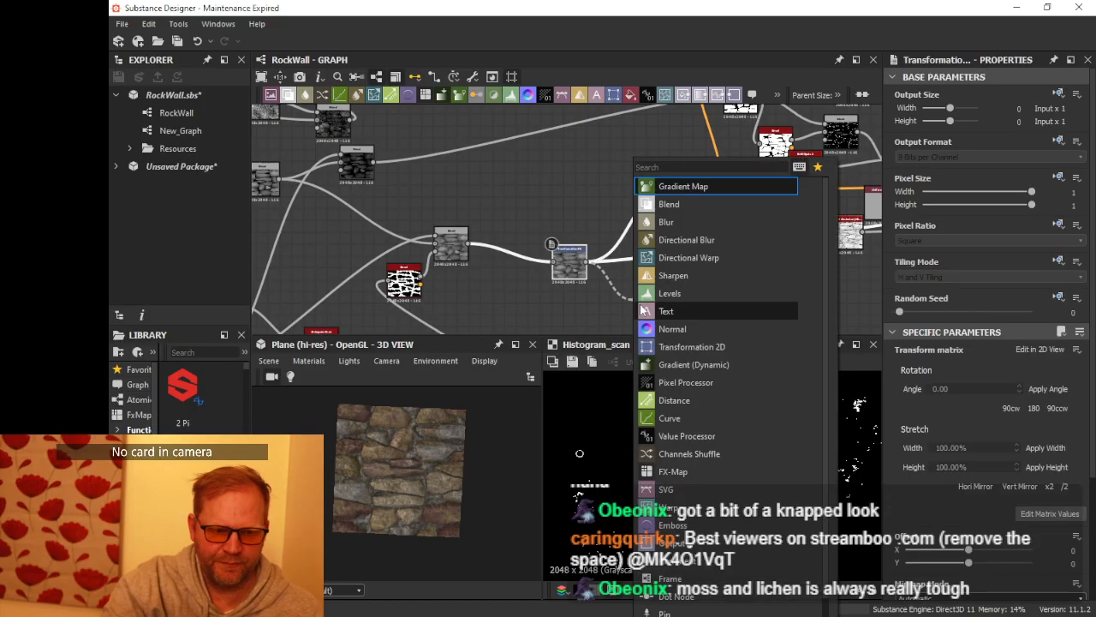
type("blend")
key("Return")
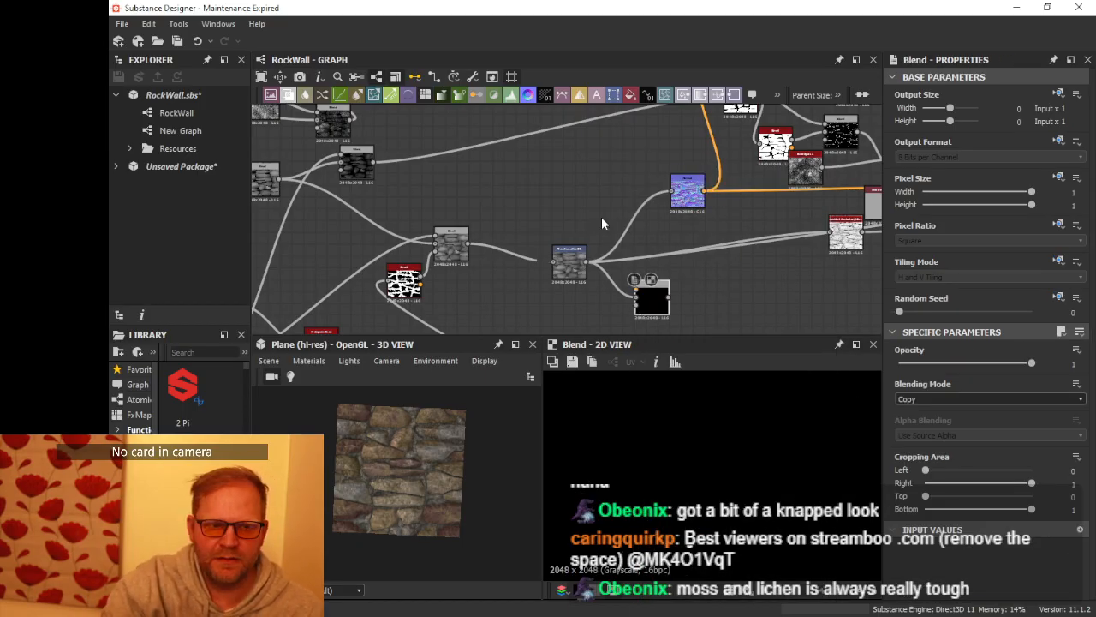
scroll(608, 274, "down", 3)
scroll(577, 275, "up", 3)
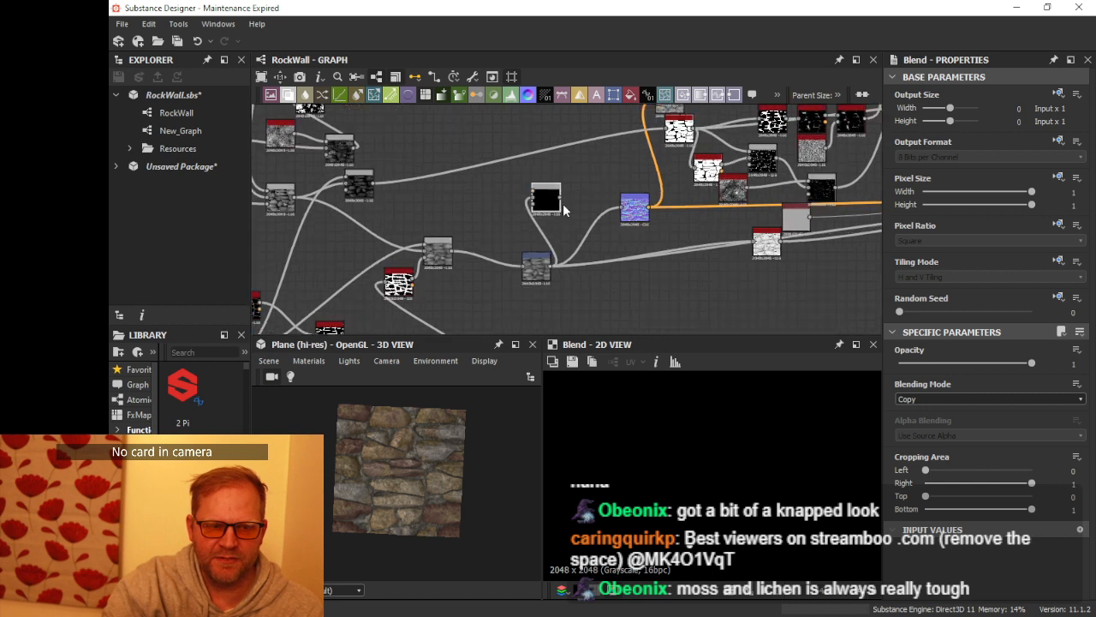
Step: Move the BnW Spots 1 and Histogram Scan nodes down beside the new Blend node
scroll(576, 274, "down", 3)
middle_click_drag(591, 218, 581, 276)
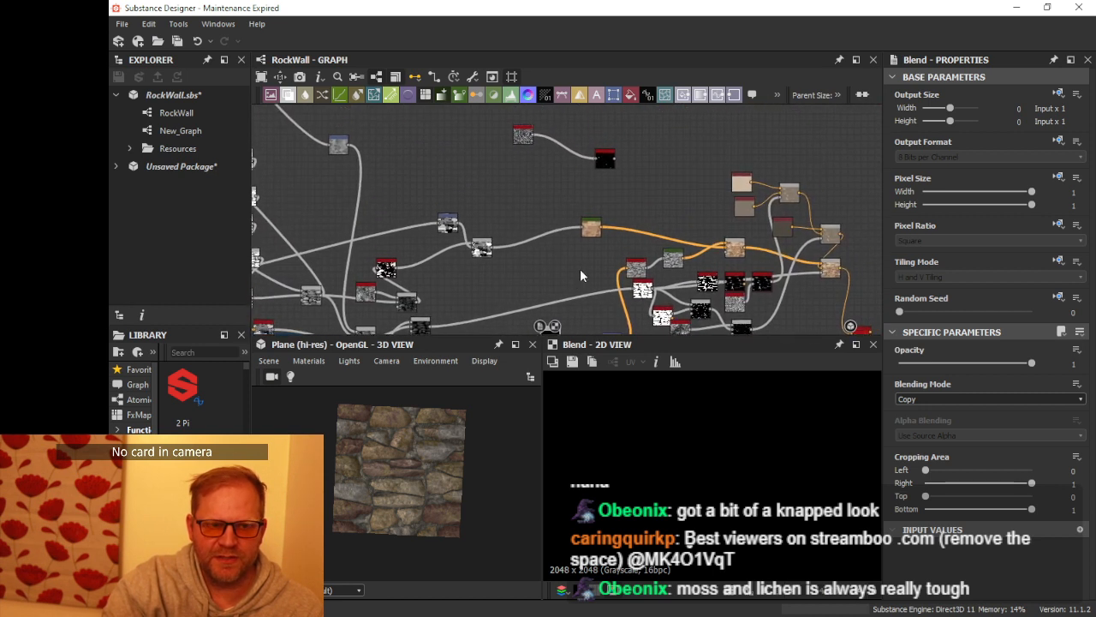
middle_click_drag(580, 190, 592, 181)
left_click_drag(529, 131, 441, 141)
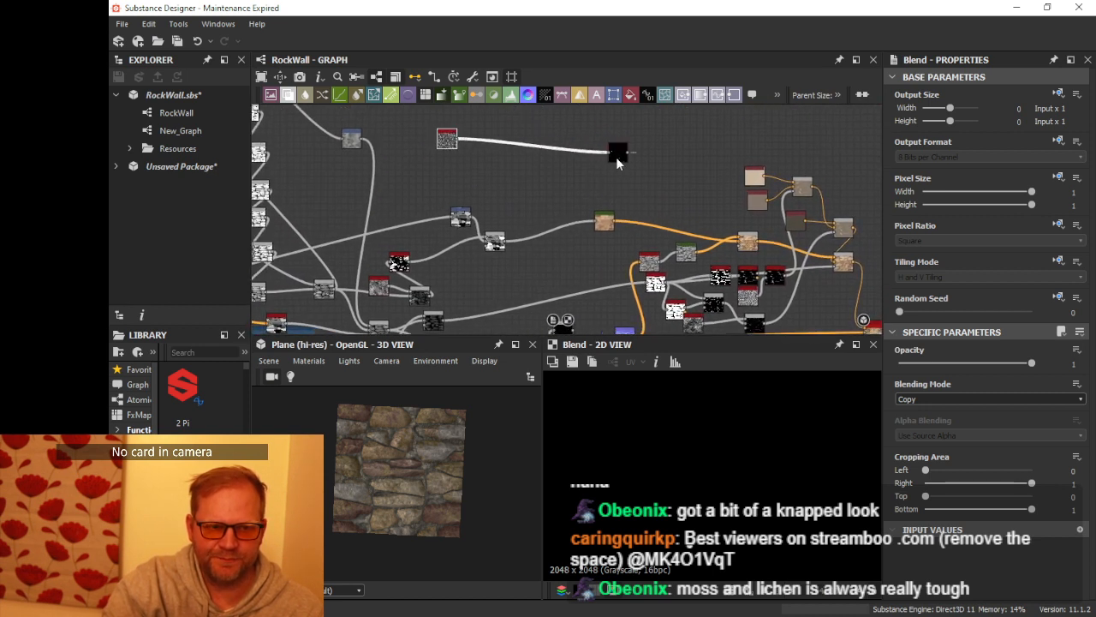
left_click_drag(618, 159, 509, 165)
scroll(524, 173, "up", 1)
middle_click_drag(523, 169, 521, 137)
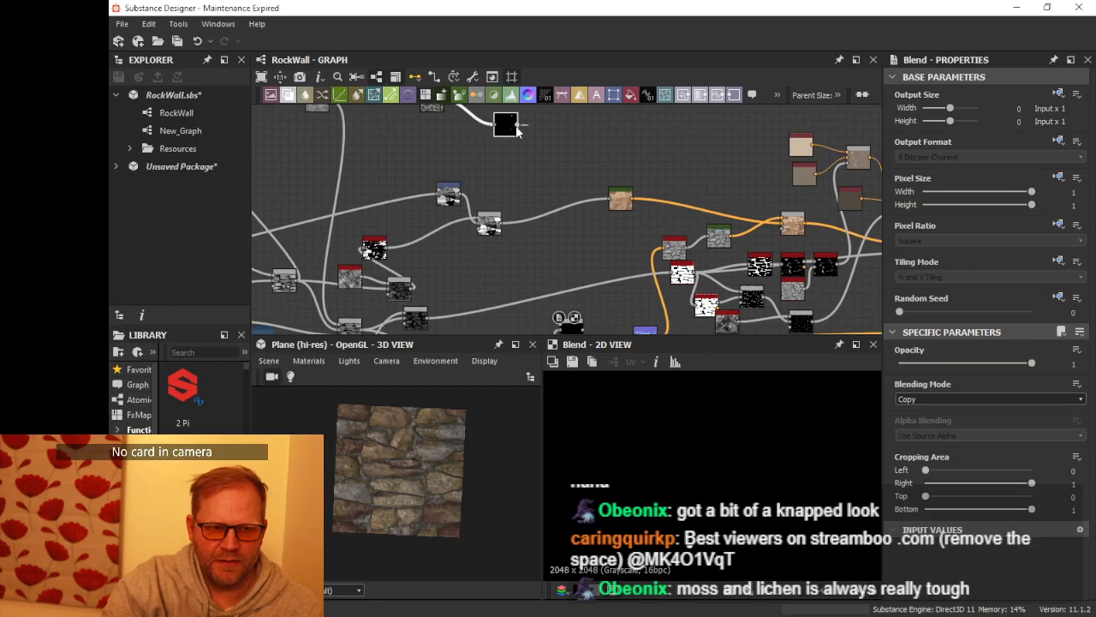
left_click_drag(519, 126, 539, 190)
left_click(506, 170)
scroll(523, 172, "down", 2)
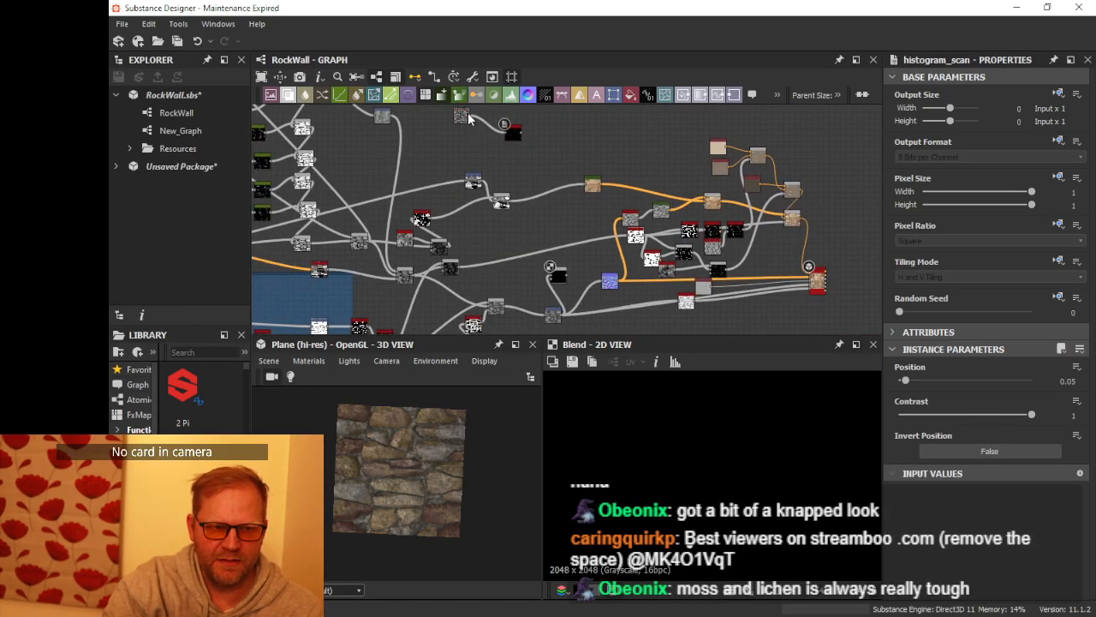
left_click_drag(463, 116, 475, 230)
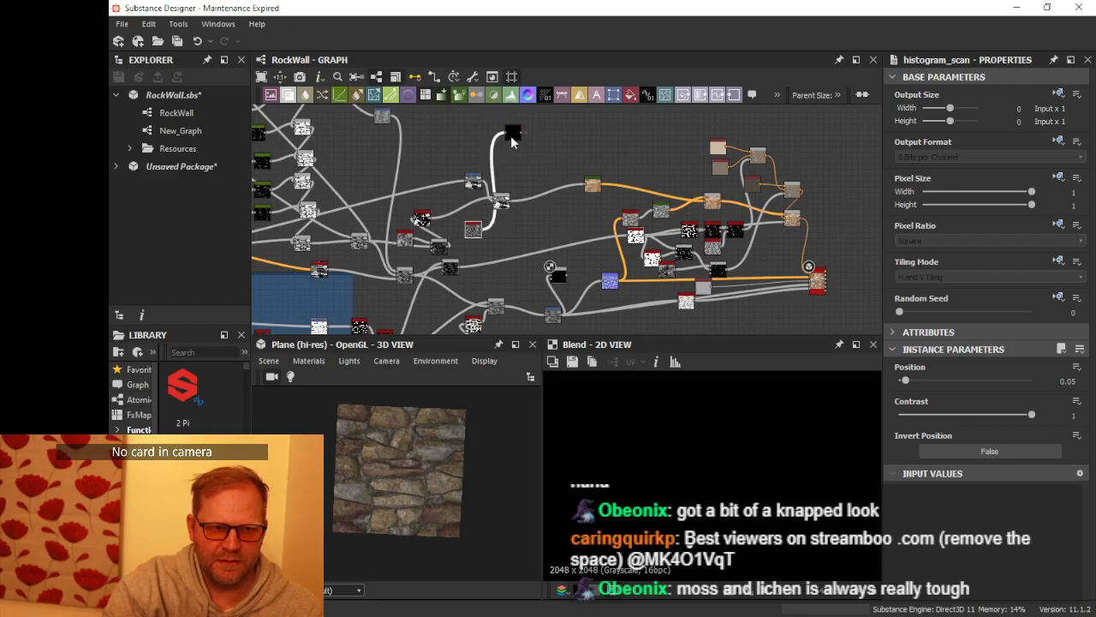
left_click_drag(512, 138, 510, 235)
scroll(514, 239, "up", 3)
middle_click_drag(514, 240, 476, 180)
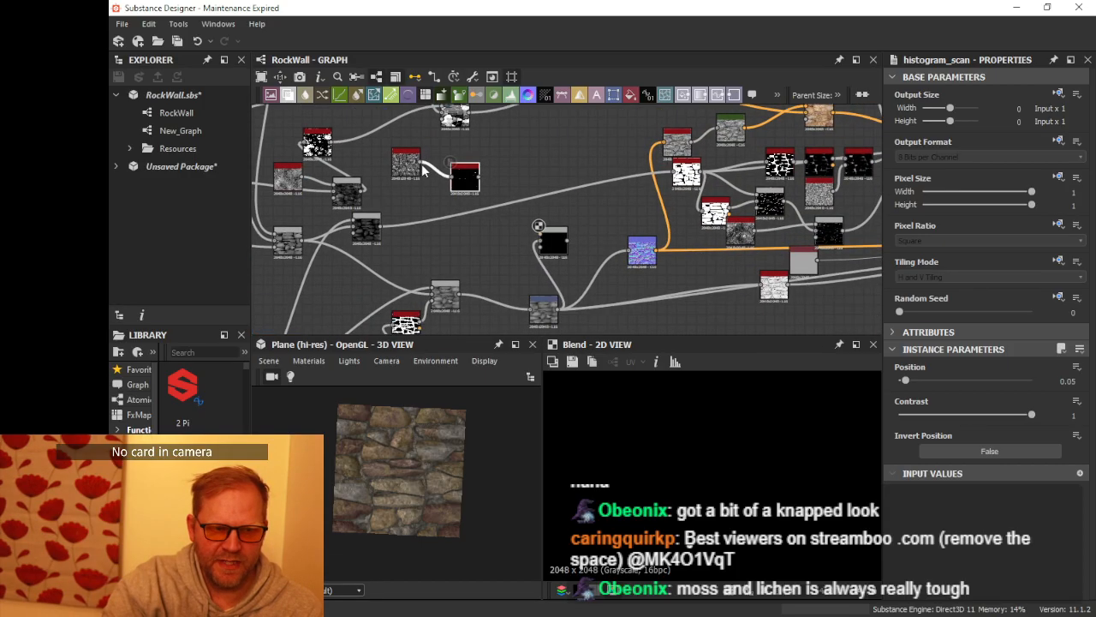
Step: Connect BnW Spots 1 to the Blend's foreground input and the Histogram Scan to its opacity mask input
left_click_drag(430, 177, 543, 234)
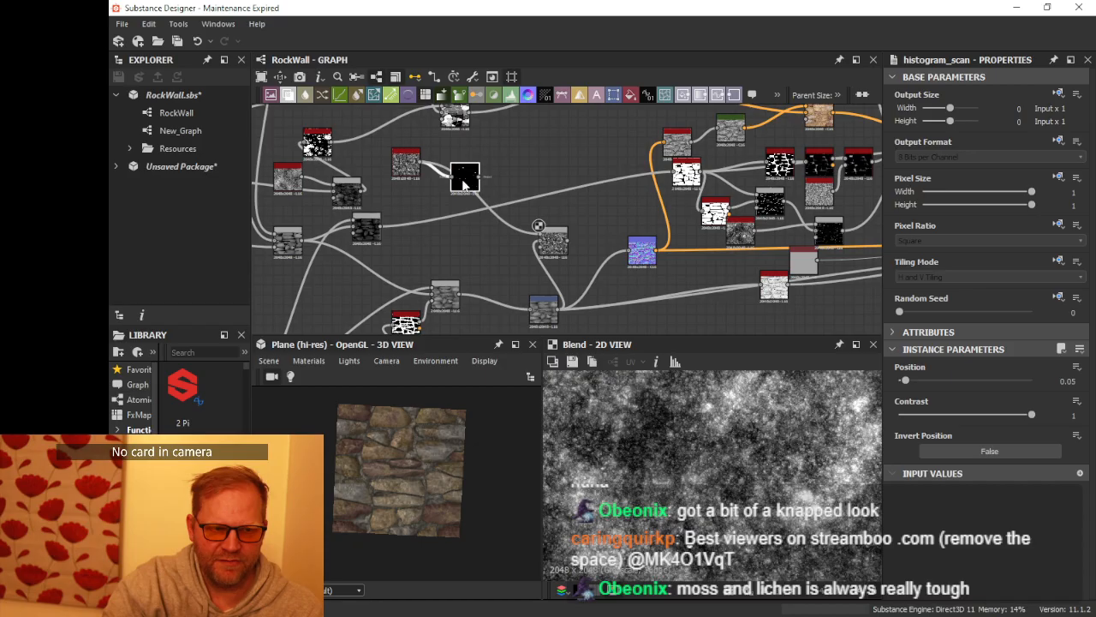
left_click_drag(463, 182, 566, 245)
scroll(479, 251, "up", 2)
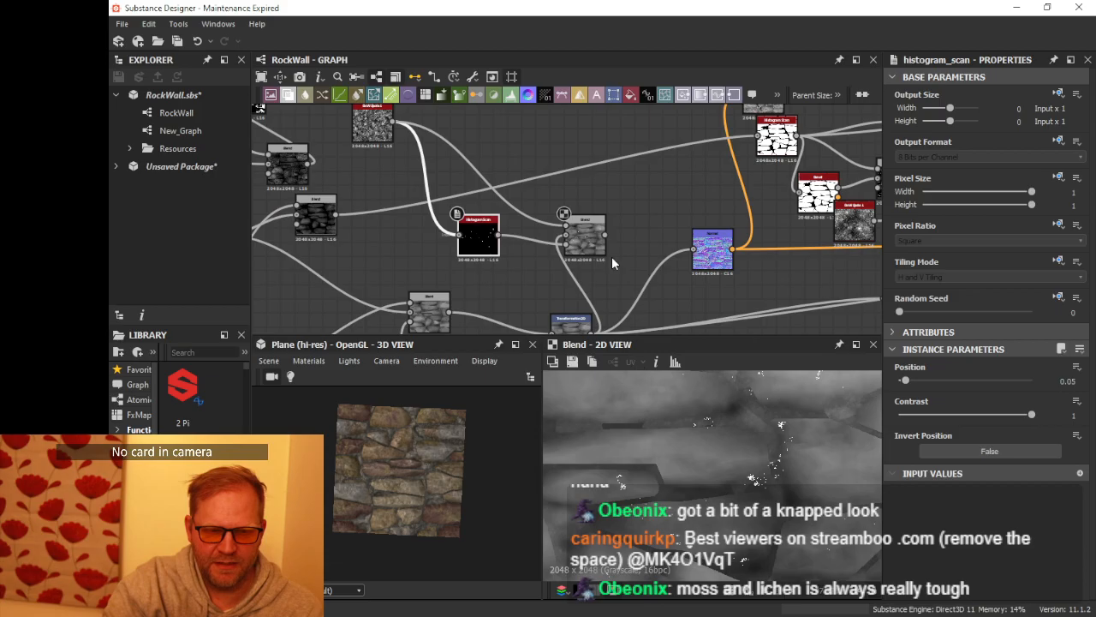
middle_click_drag(612, 257, 558, 214)
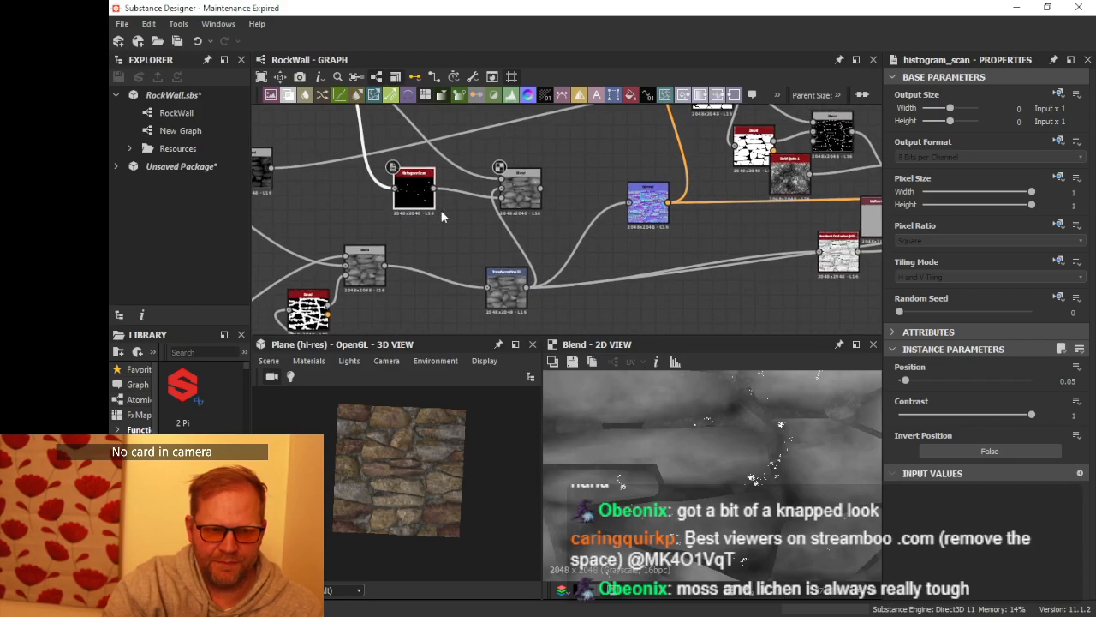
scroll(514, 190, "down", 1)
middle_click_drag(516, 156, 578, 242)
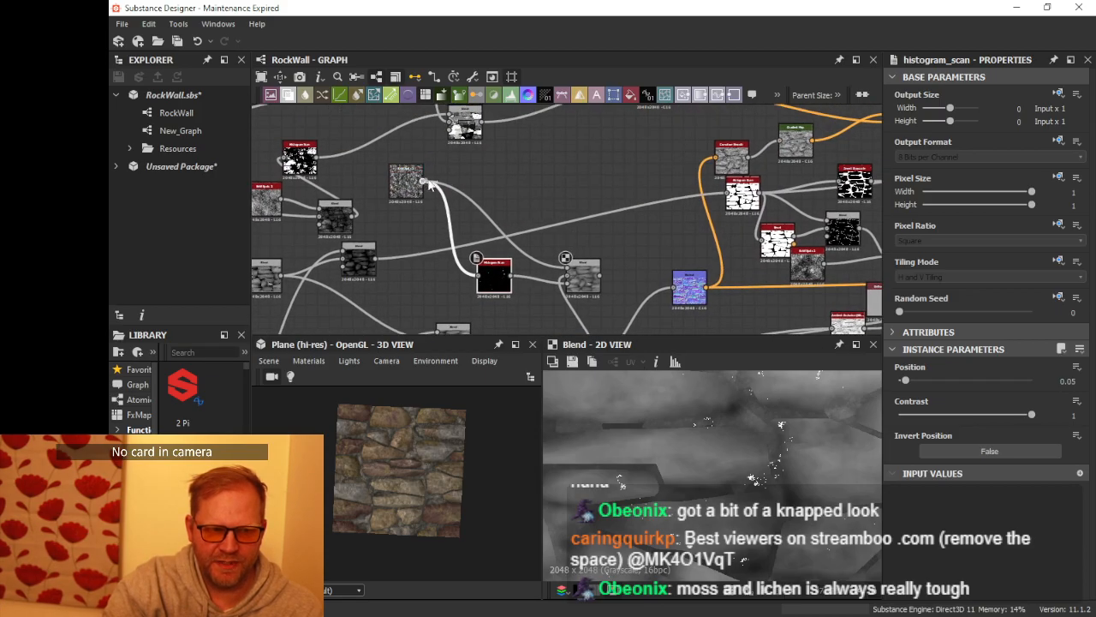
left_click_drag(503, 167, 502, 167)
left_click(471, 169)
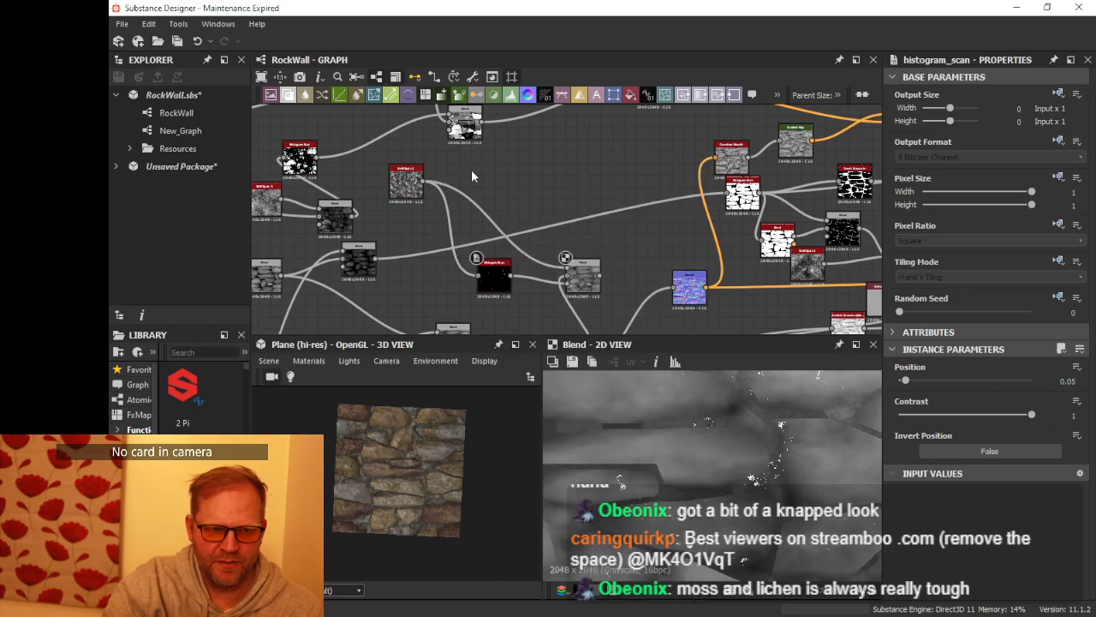
Step: Set the new Blend node's blending mode to Add (Linear Dodge)
left_click(578, 276)
left_click(933, 399)
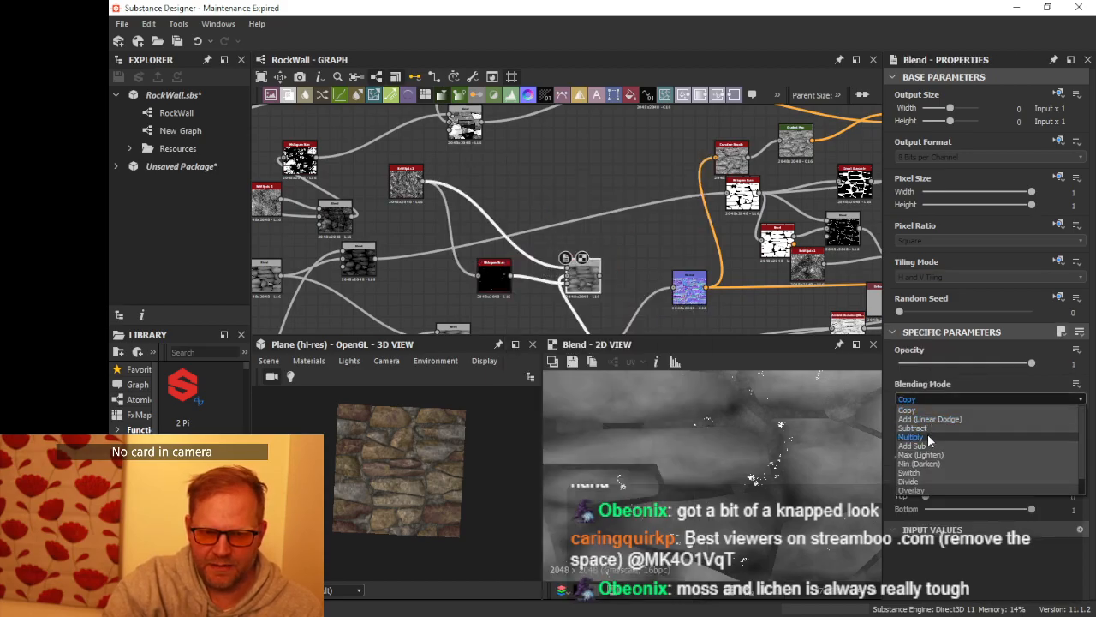
left_click(928, 419)
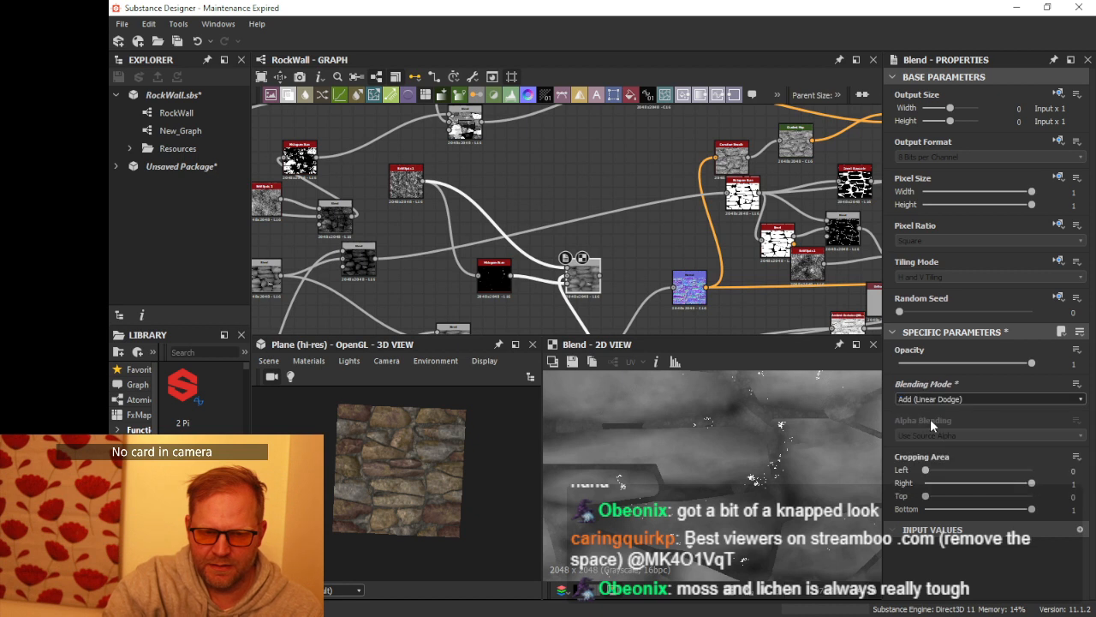
Step: Insert a Histogram Range node after BnW Spots 1 and connect its output to the Blend's foreground input
left_click_drag(506, 179, 516, 175)
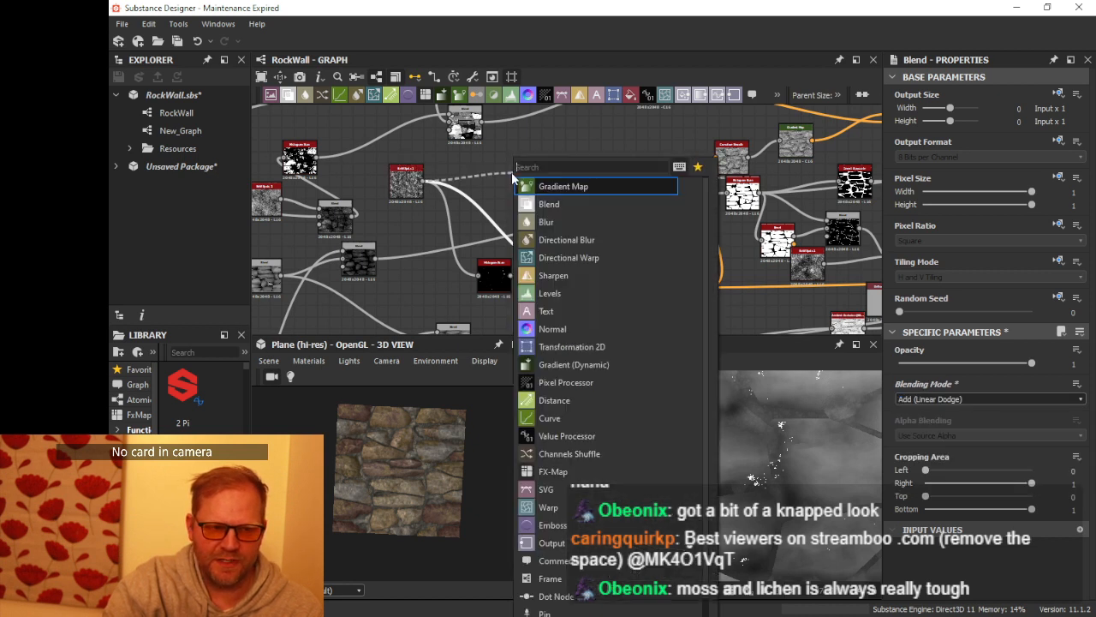
type("his")
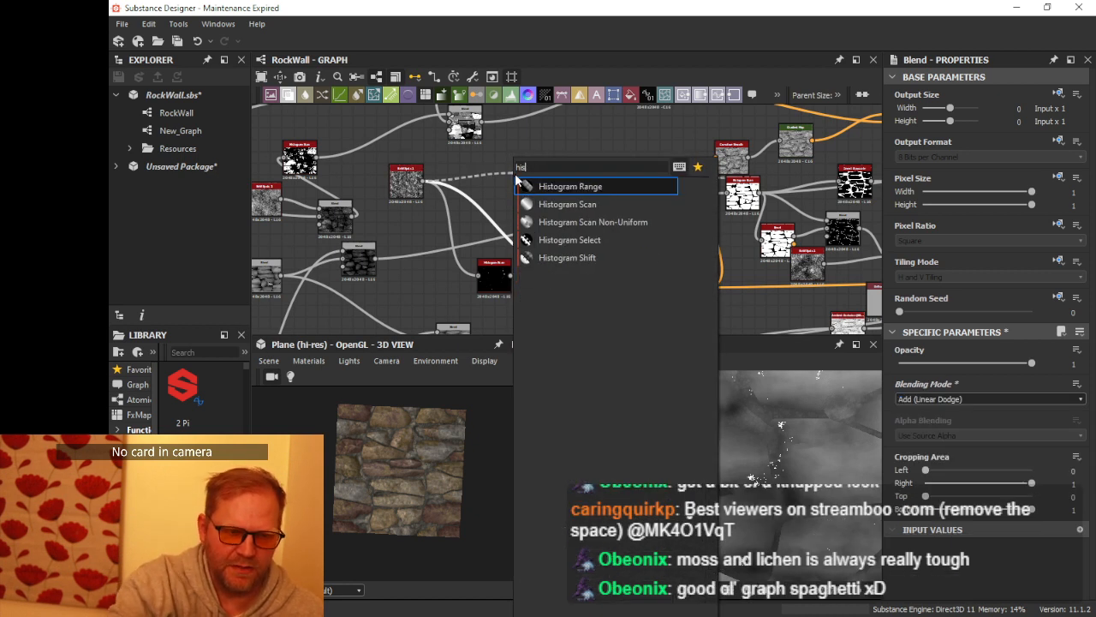
left_click(557, 186)
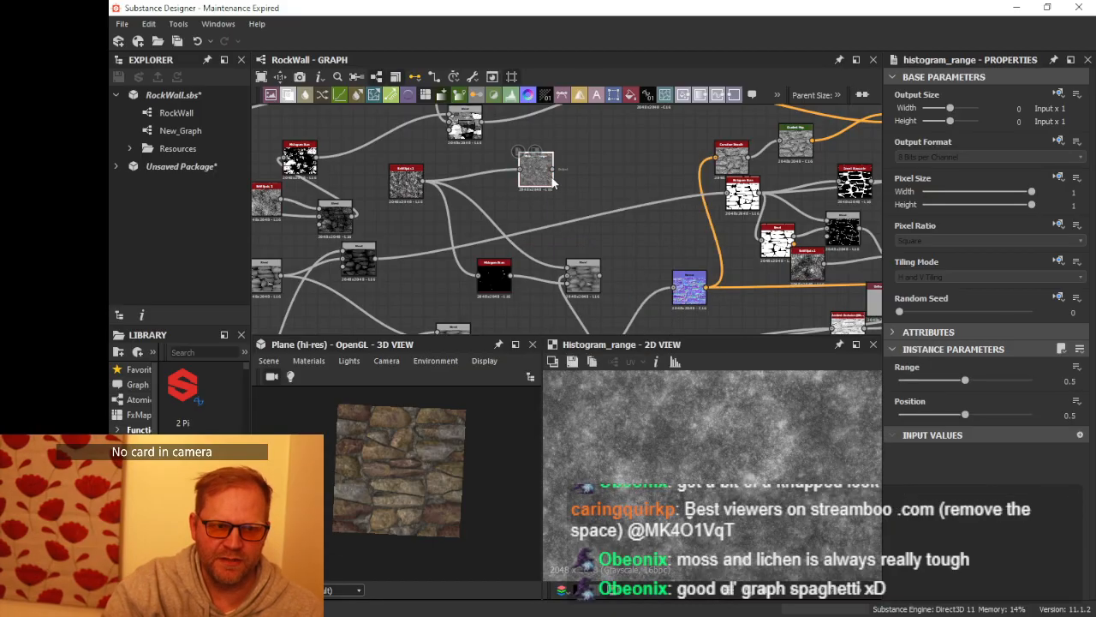
left_click_drag(571, 262, 573, 264)
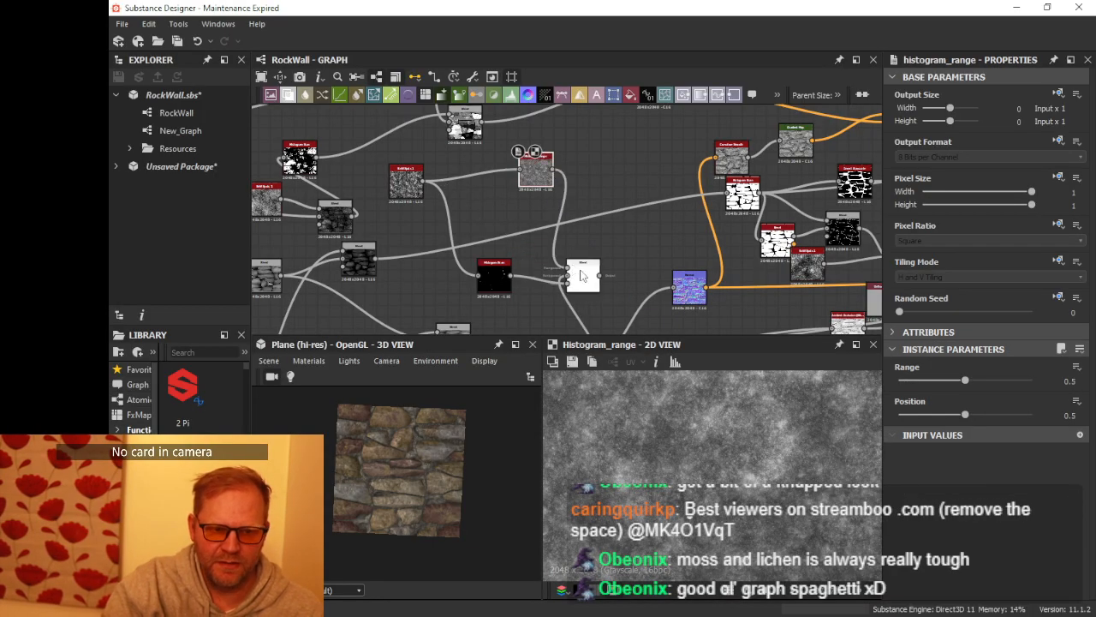
left_click(581, 274)
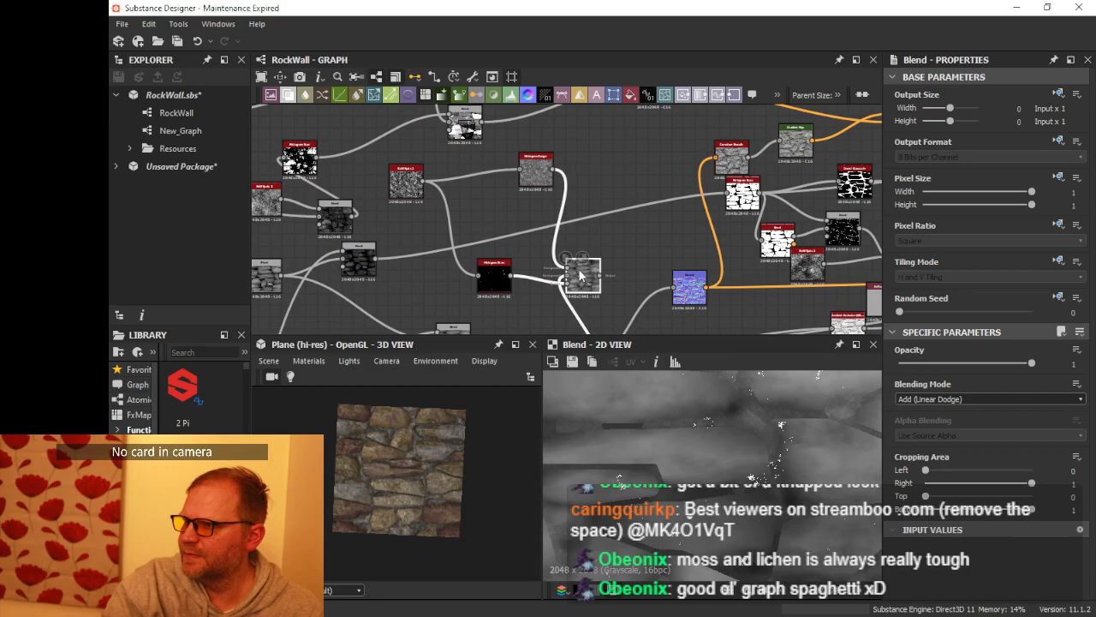
Step: Set the Histogram Range's range to 0.07, move the node nearer the Blend, and inspect the Blend's spots up close
left_click(528, 186)
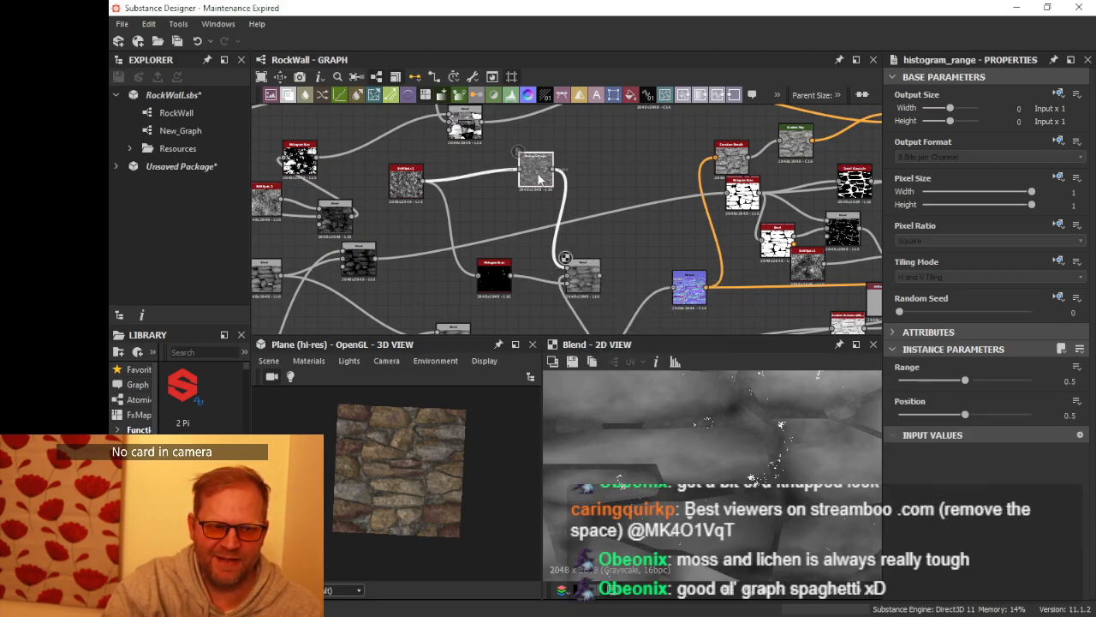
left_click_drag(965, 383, 906, 384)
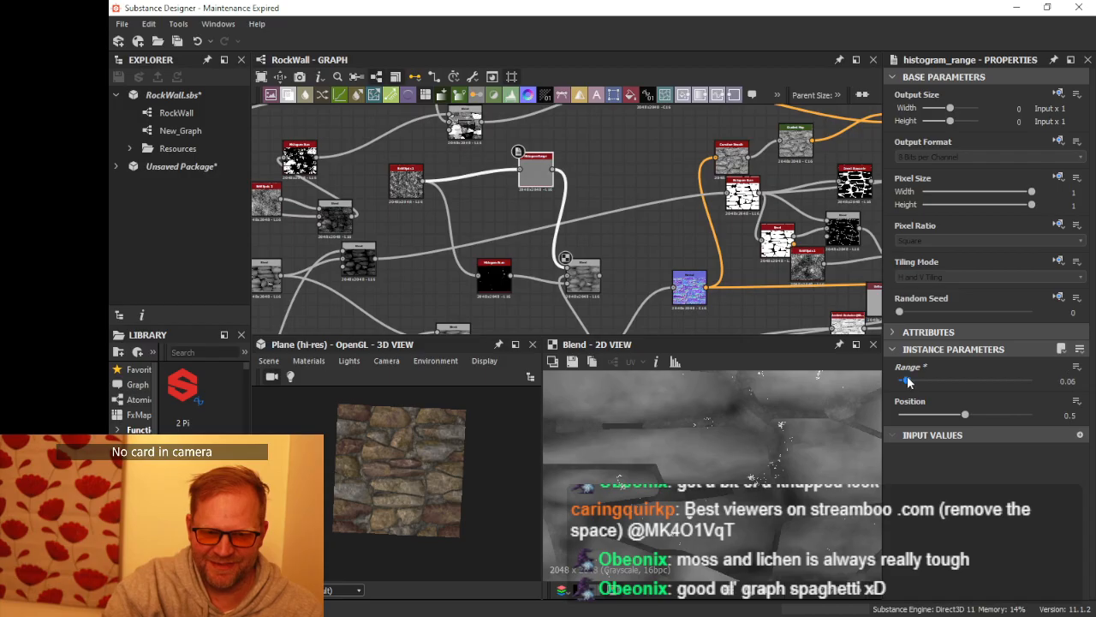
double_click(535, 175)
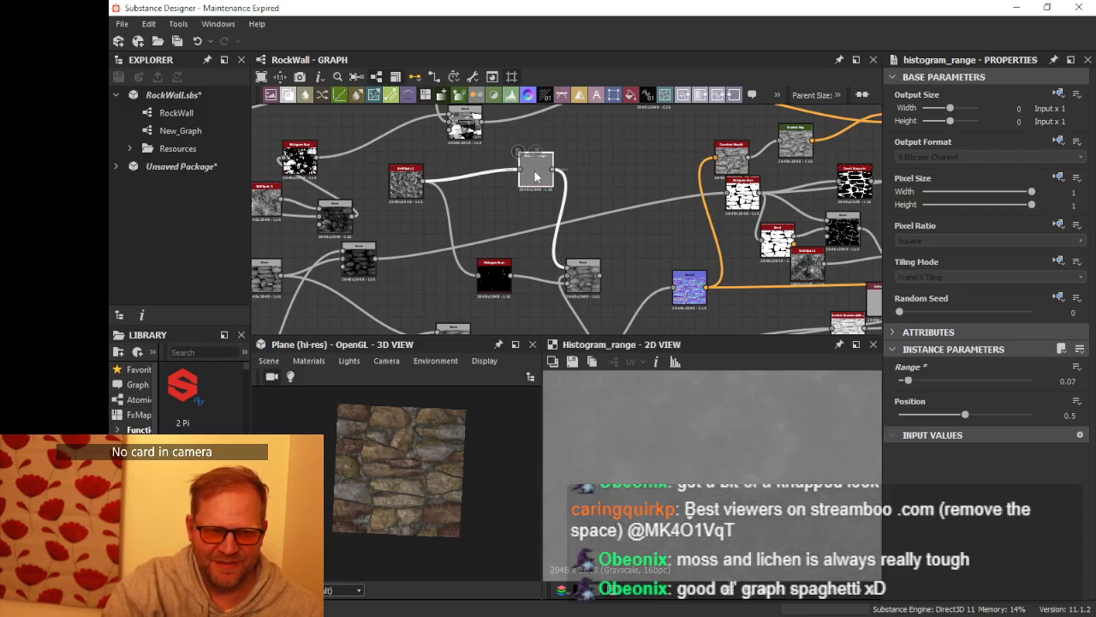
left_click_drag(535, 175, 512, 199)
double_click(575, 283)
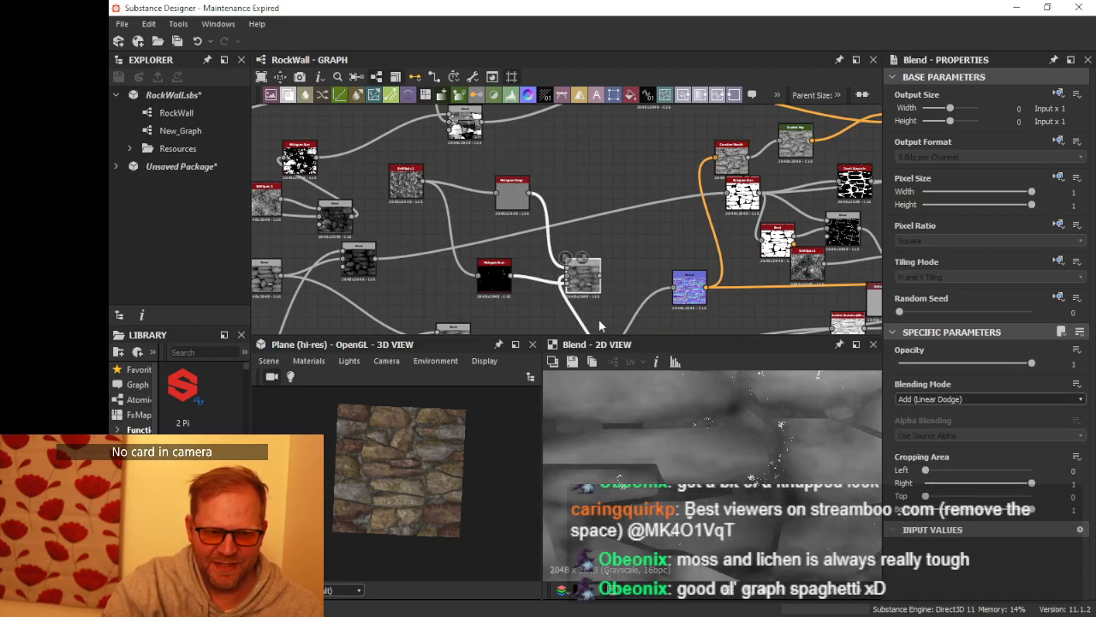
middle_click_drag(718, 456, 622, 408)
scroll(753, 456, "up", 5)
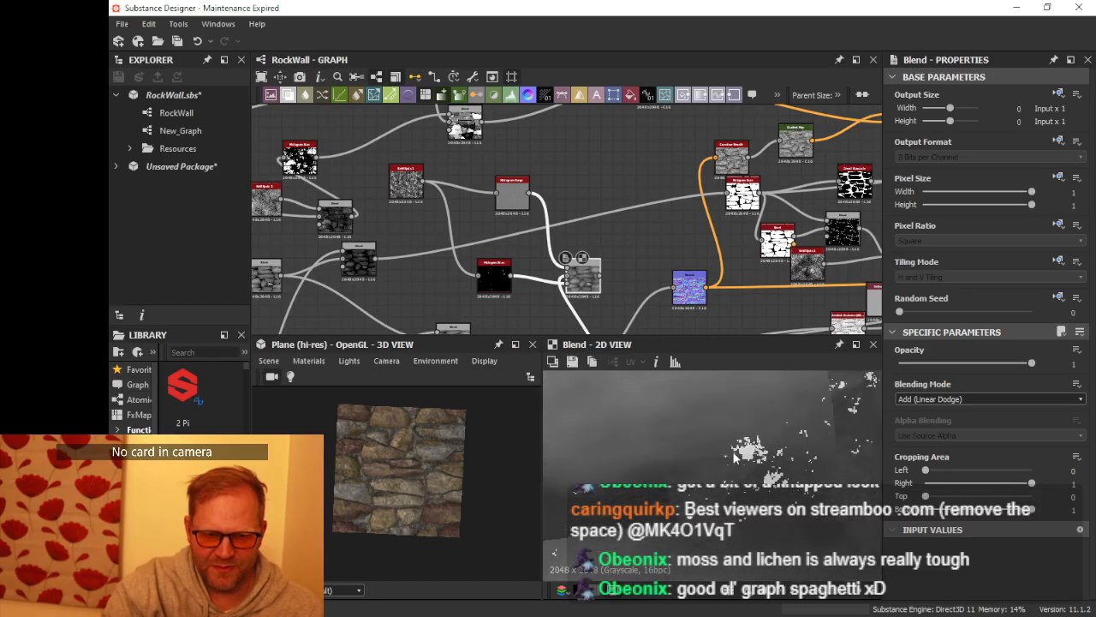
middle_click_drag(754, 455, 678, 439)
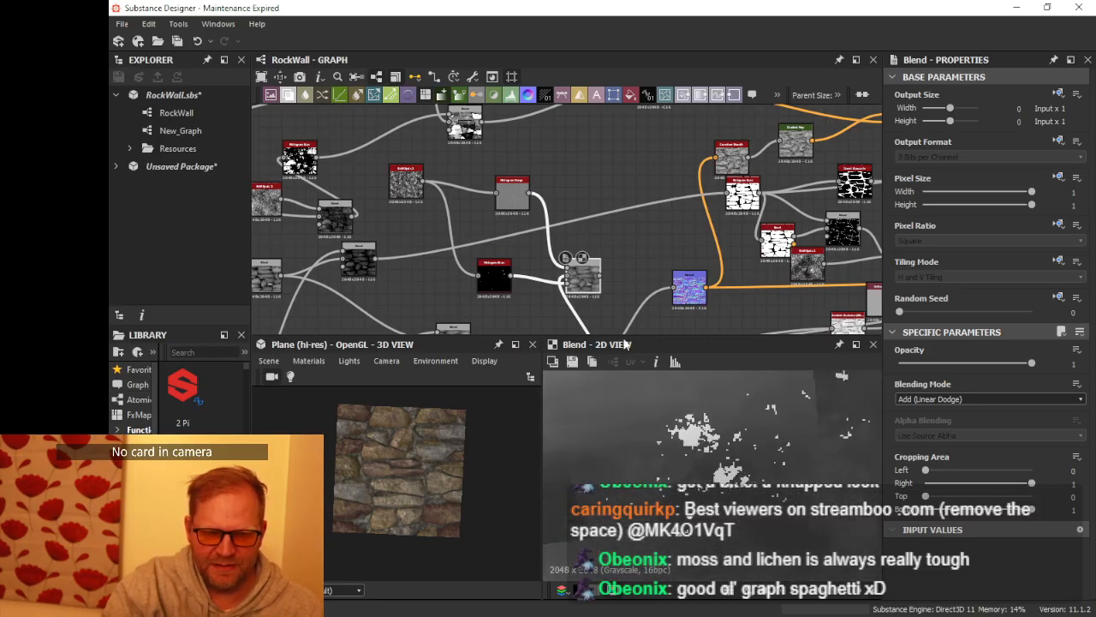
Step: Compare the Copy and Add (Linear Dodge) modes on the Blend, and set its blending mode to Overlay
left_click(519, 197)
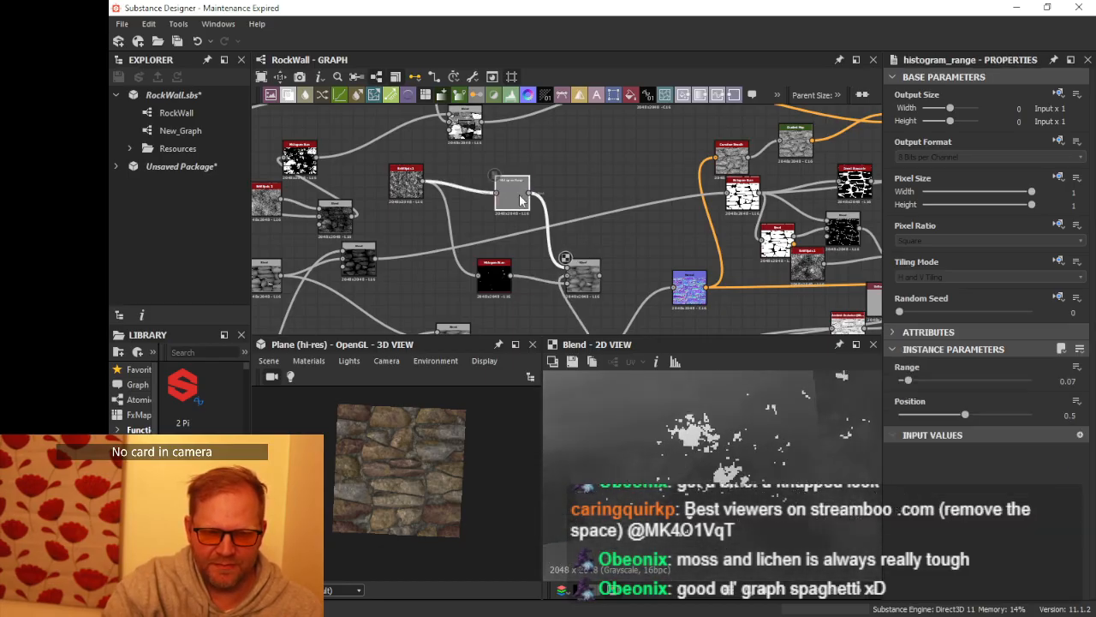
left_click(594, 279)
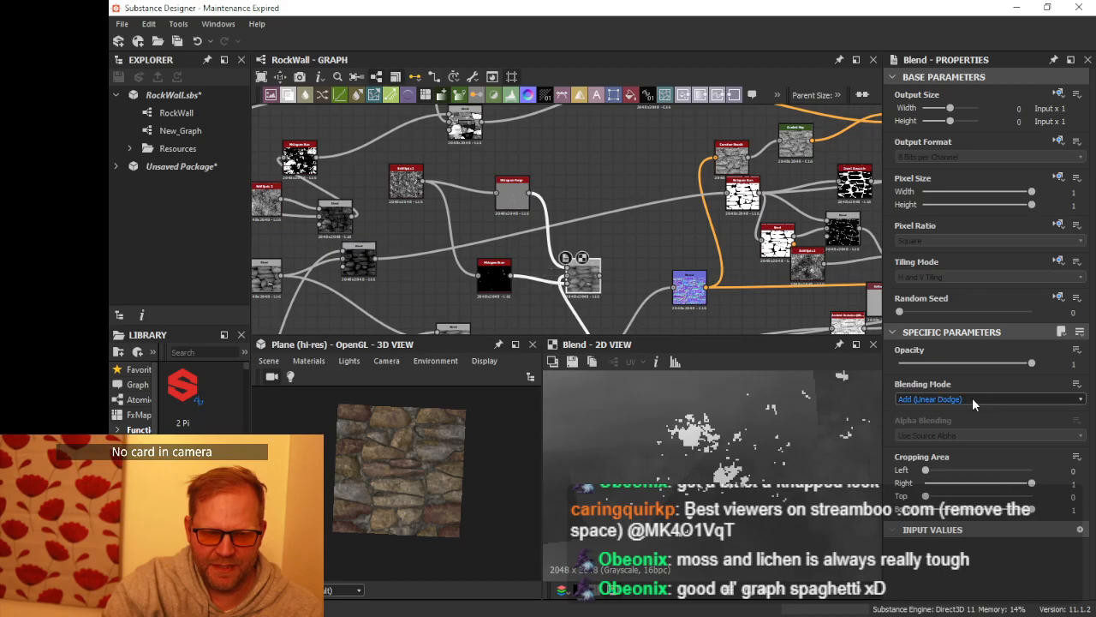
left_click(972, 399)
left_click(949, 410)
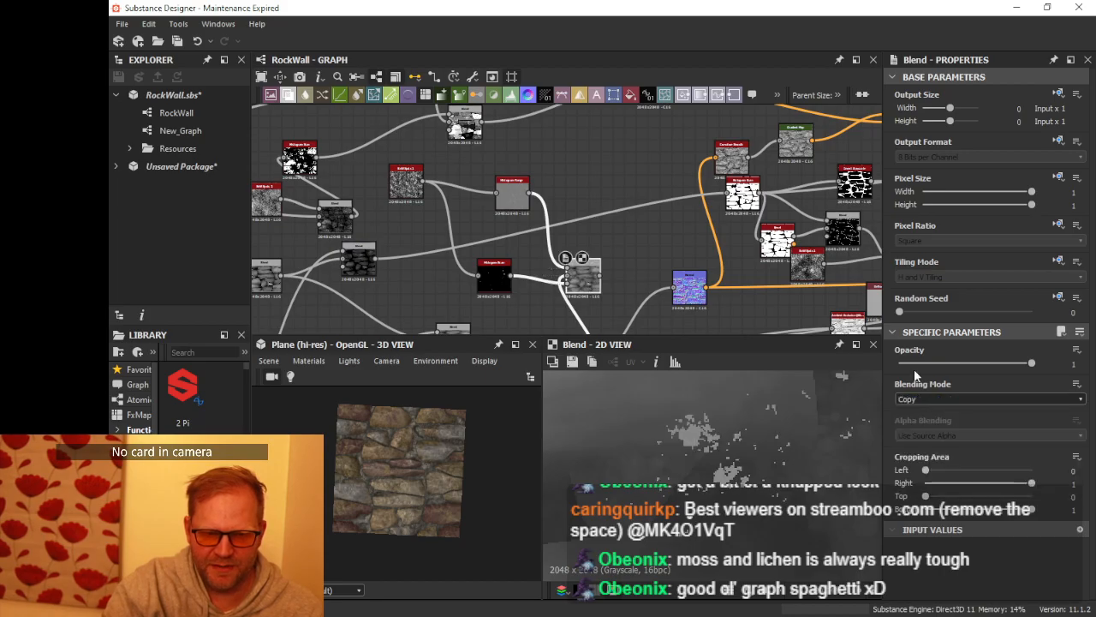
left_click(967, 399)
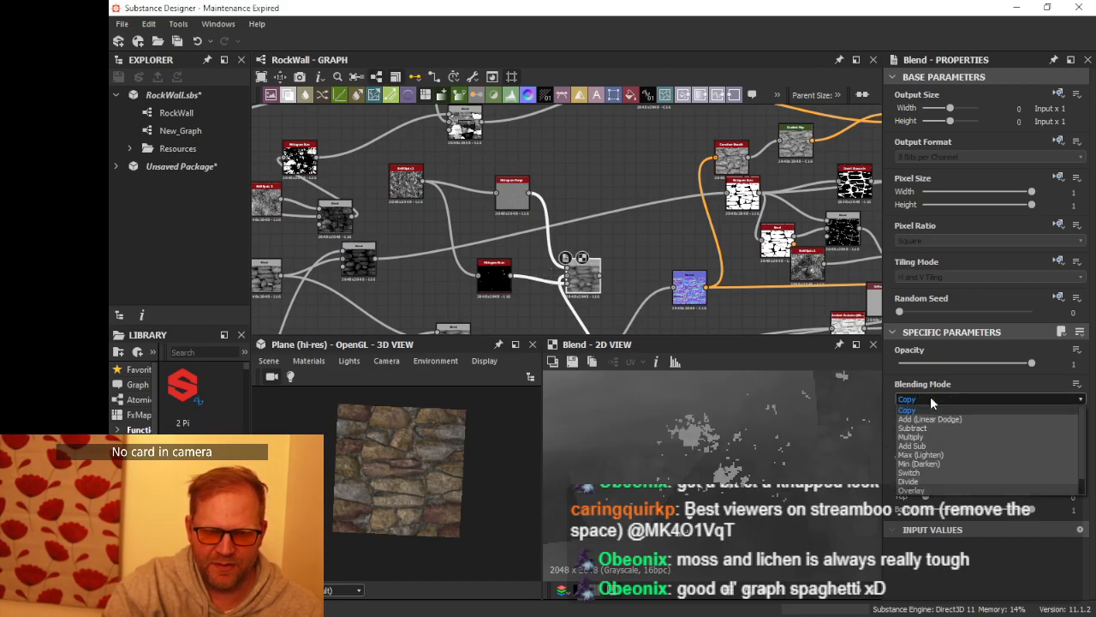
left_click(919, 417)
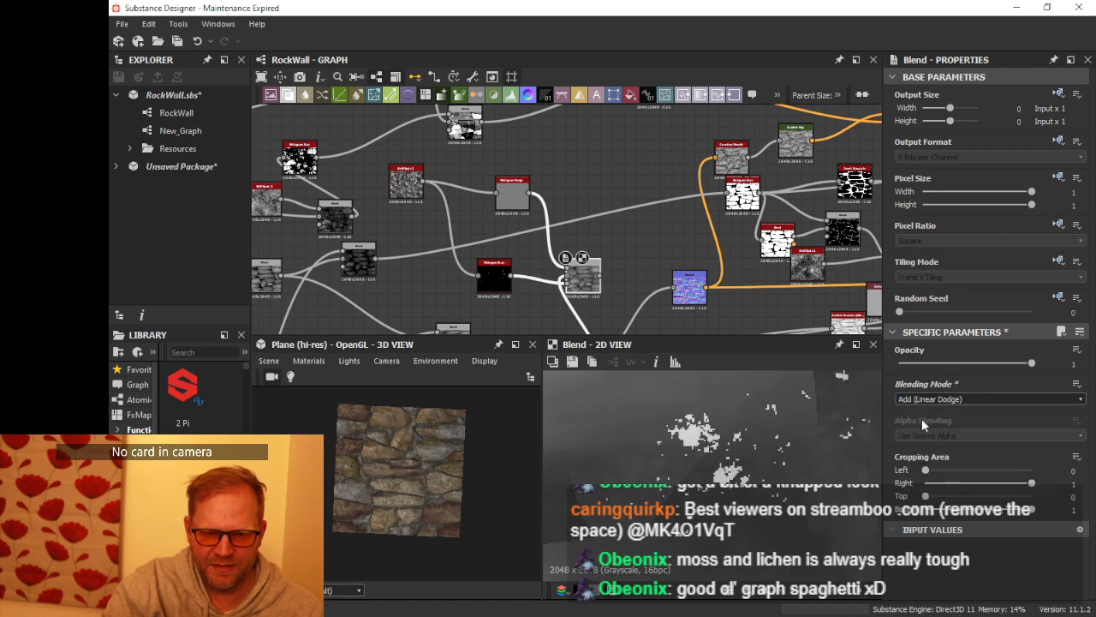
left_click(930, 399)
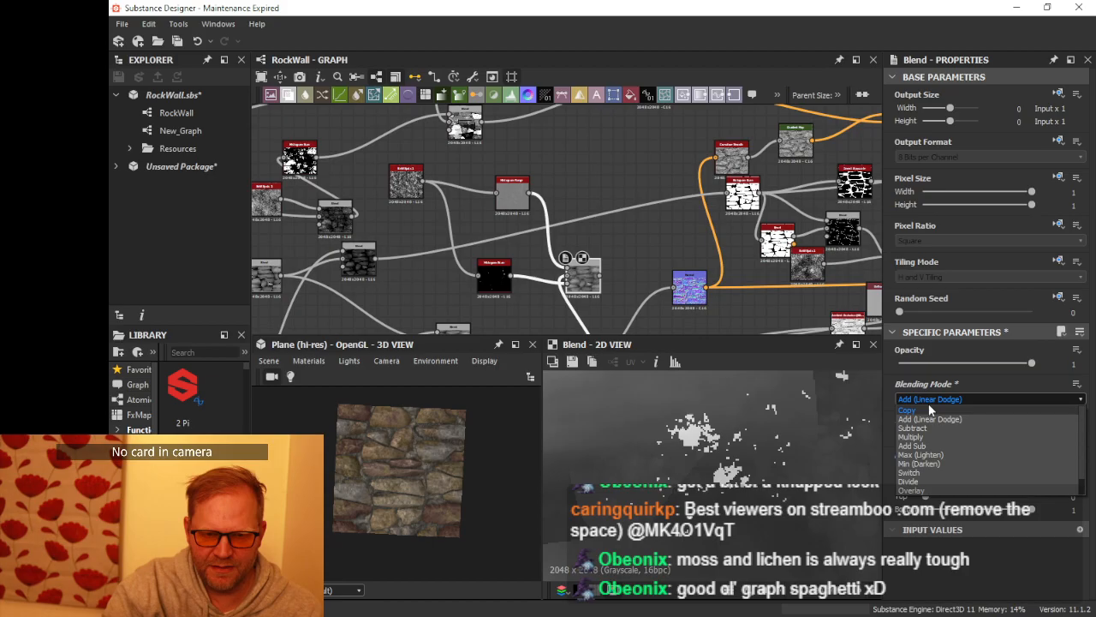
left_click(911, 489)
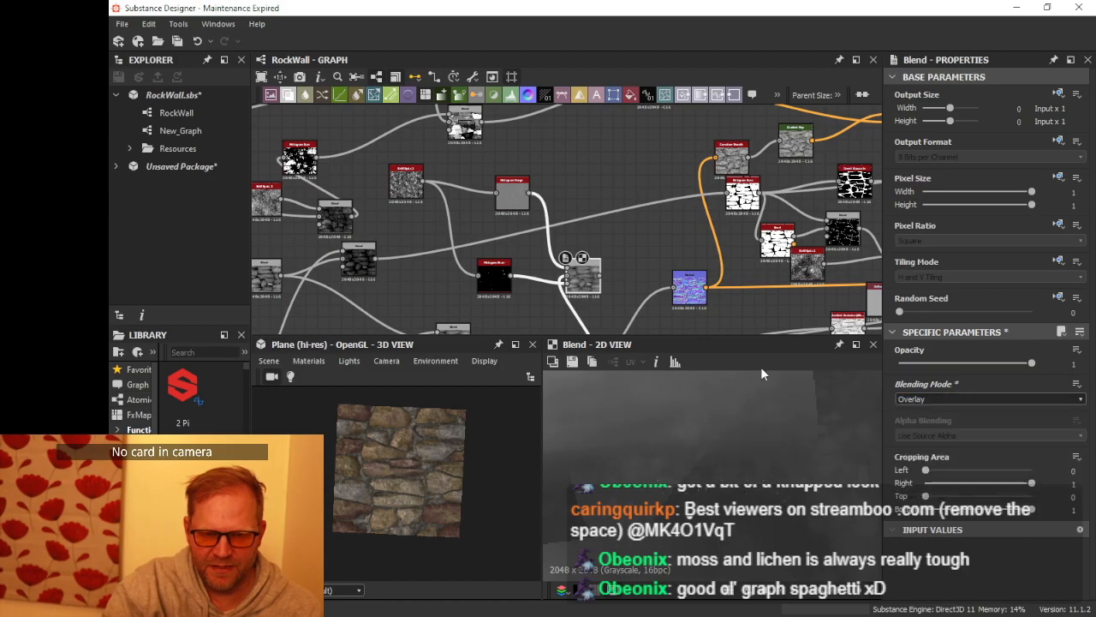
Step: Set the range of the Histogram Range feeding the Blend to 0.27
left_click(504, 196)
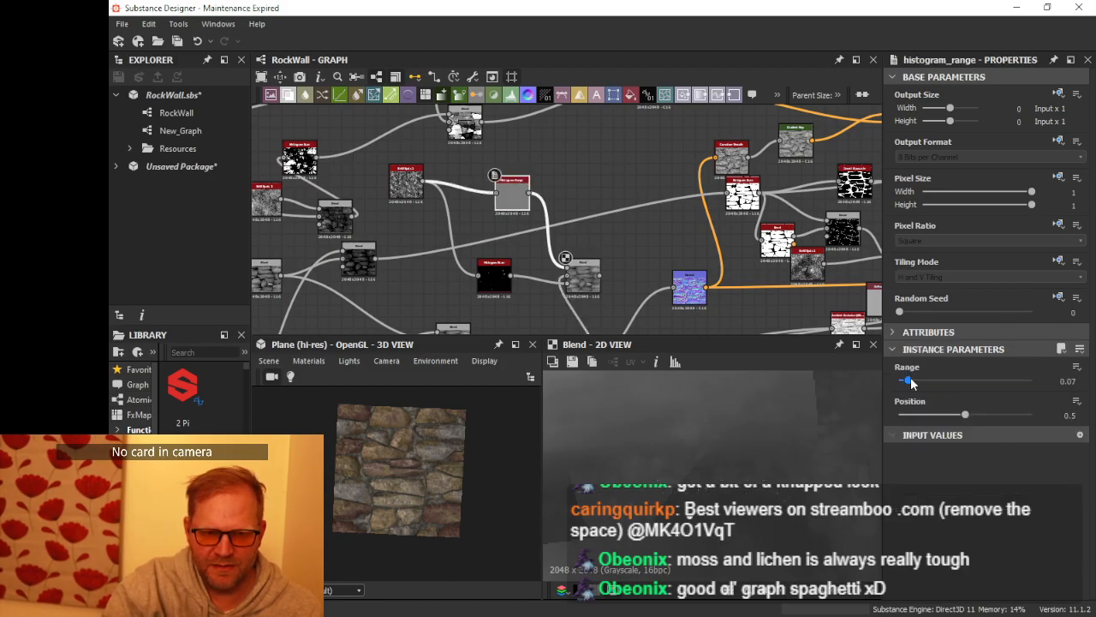
left_click_drag(911, 381, 936, 387)
scroll(676, 232, "down", 2)
Step: Transfer the Transformation 2D's links to the Normal and other downstream nodes onto the Blend's output, and move the Normal node up
middle_click_drag(675, 231, 632, 174)
scroll(606, 200, "up", 2)
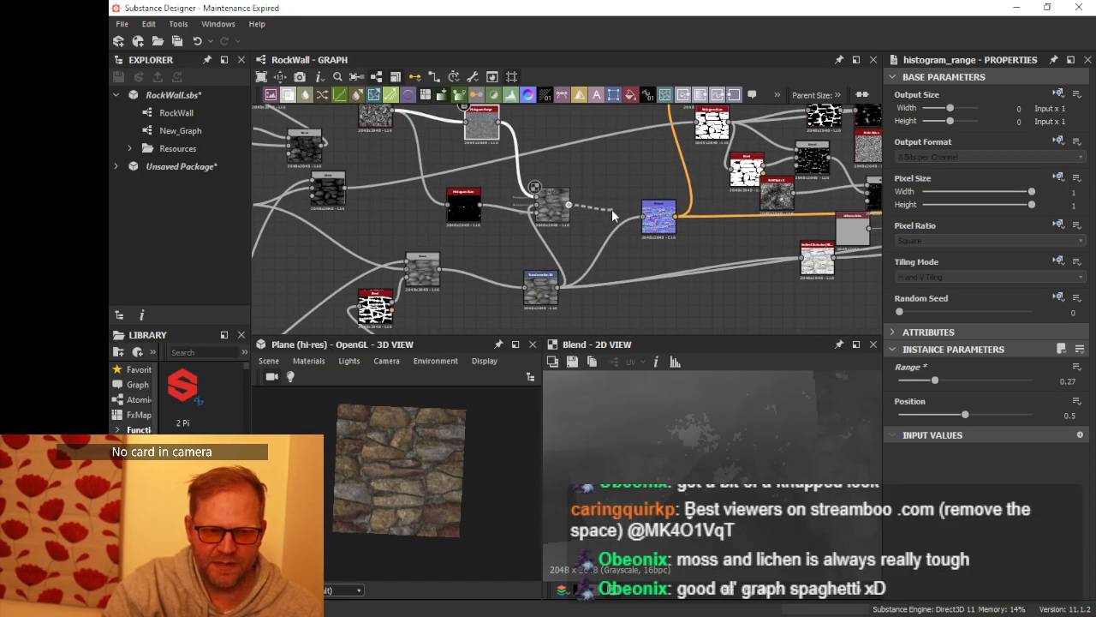
left_click(610, 212)
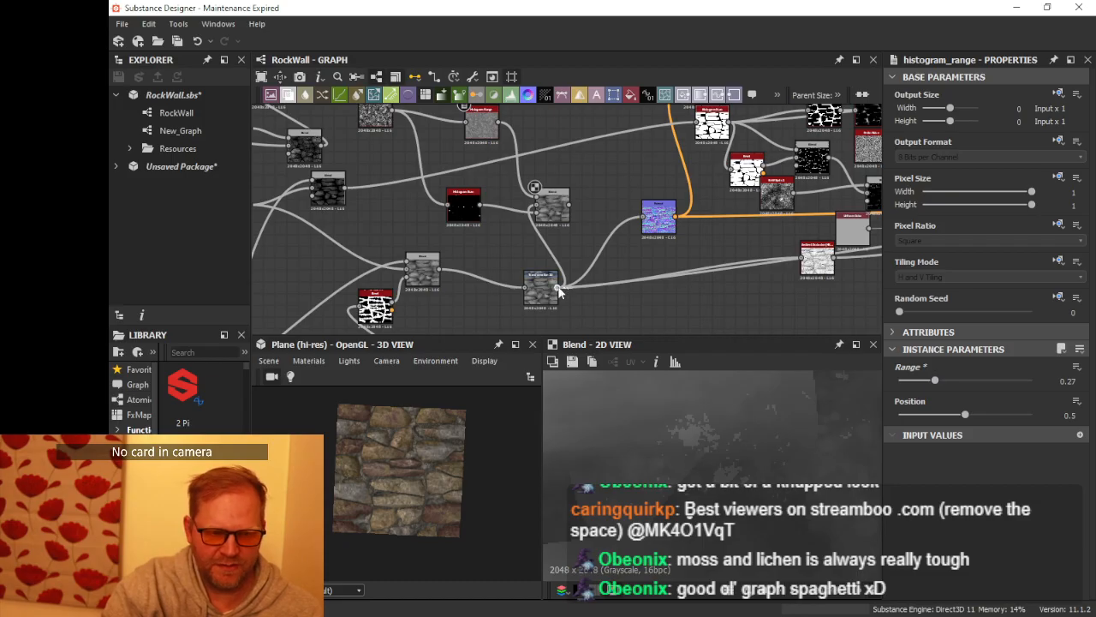
left_click_drag(558, 289, 569, 241, "shift")
left_click_drag(655, 223, 643, 201)
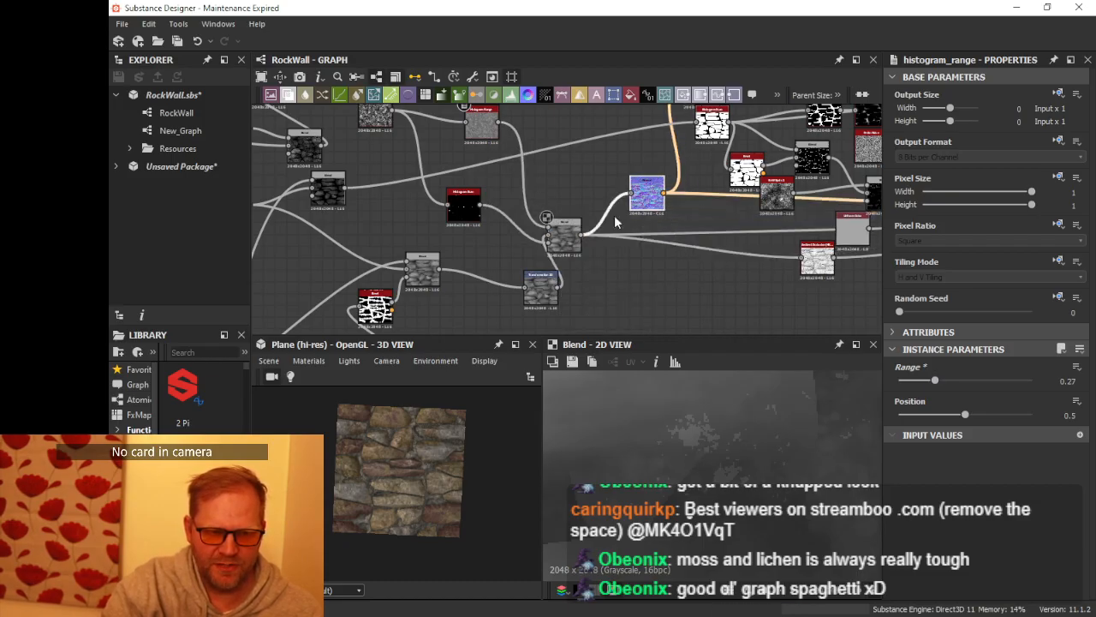
Step: Widen the 3D view and examine the stone surface up close
scroll(411, 451, "up", 10)
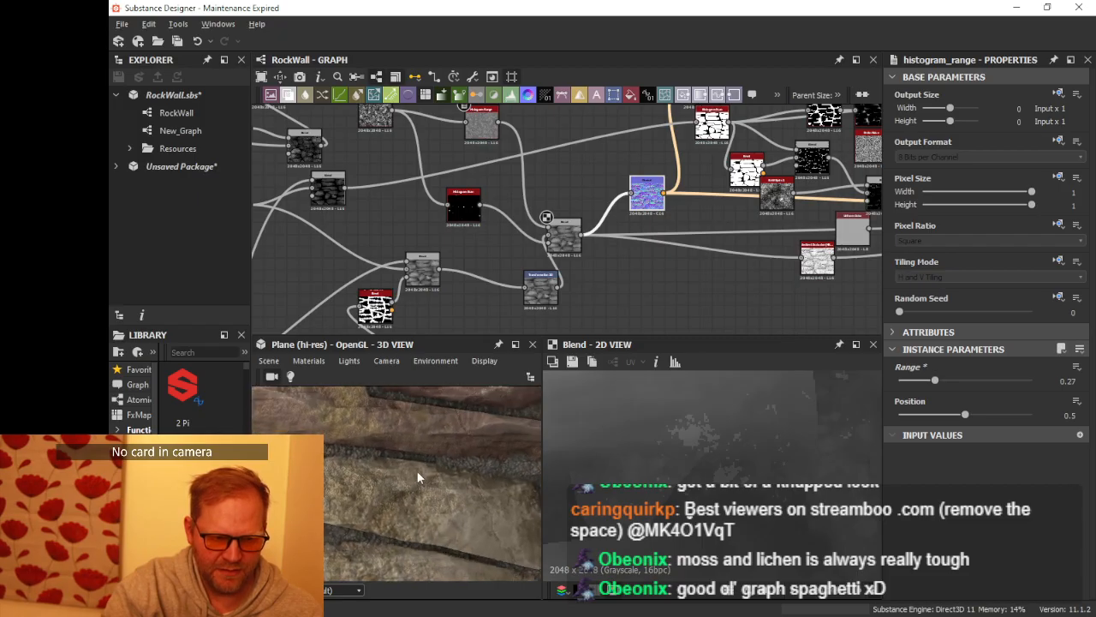
left_click_drag(417, 471, 781, 447)
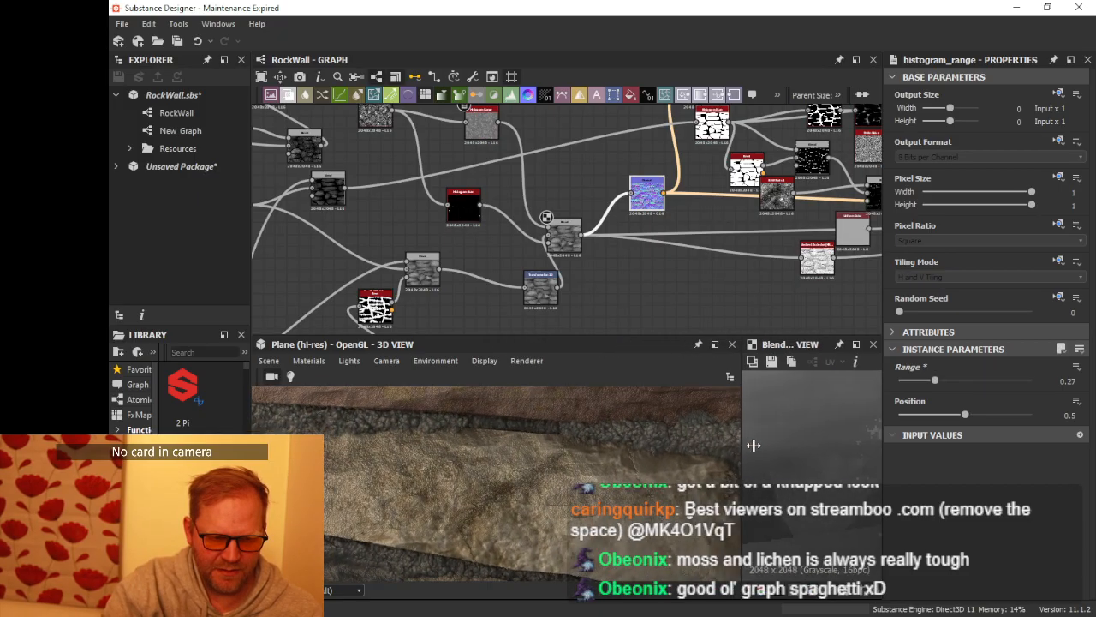
left_click_drag(502, 430, 486, 506)
Step: Move the Transformation 2D node beside the Blend and shift the Blend slightly up
left_click_drag(537, 300, 497, 274)
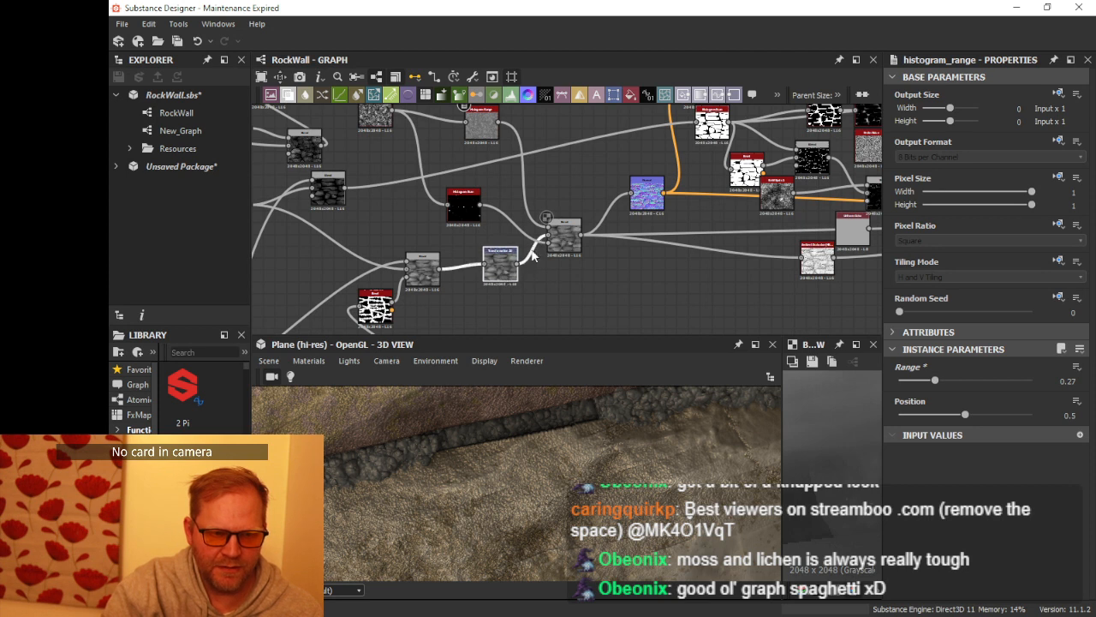
mouse_move(580, 240)
left_mouse_down()
mouse_move(565, 246)
mouse_move(580, 235)
left_mouse_up()
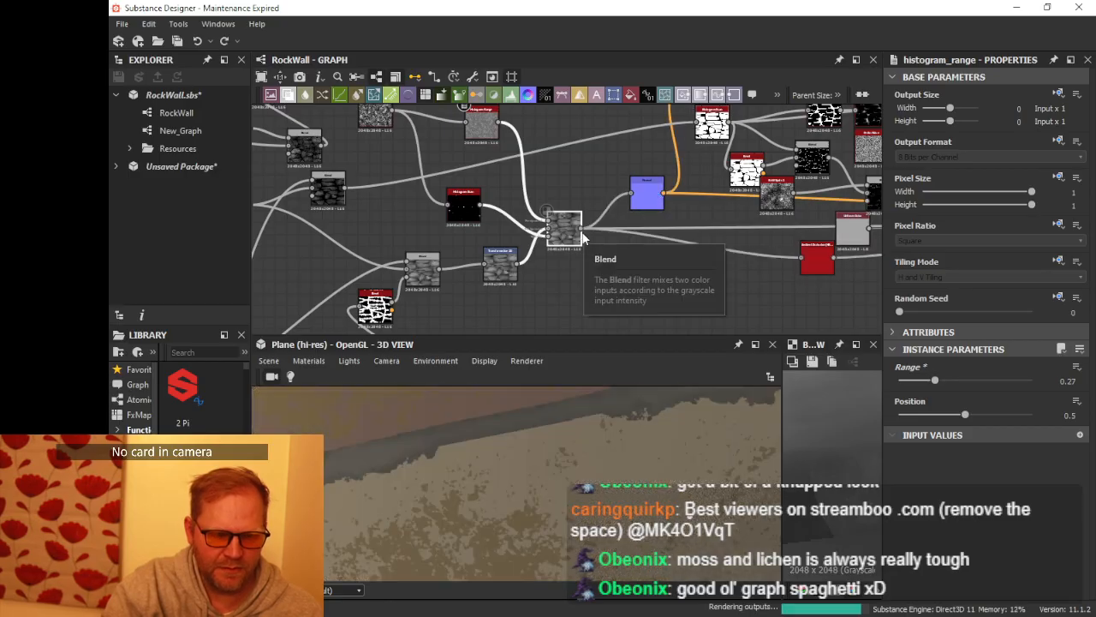
Step: Transfer the Blend's outgoing links to Transformation 2D and back to the Blend to compare the surface in 3D
left_click_drag(582, 229, 515, 264, "shift")
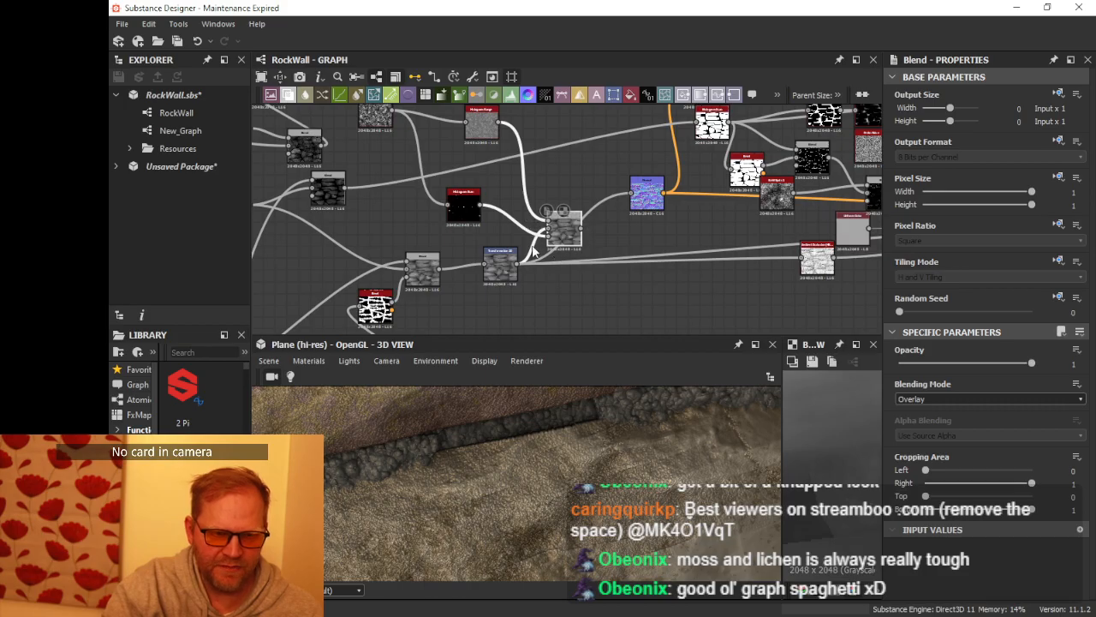
left_click_drag(515, 260, 553, 240, "shift")
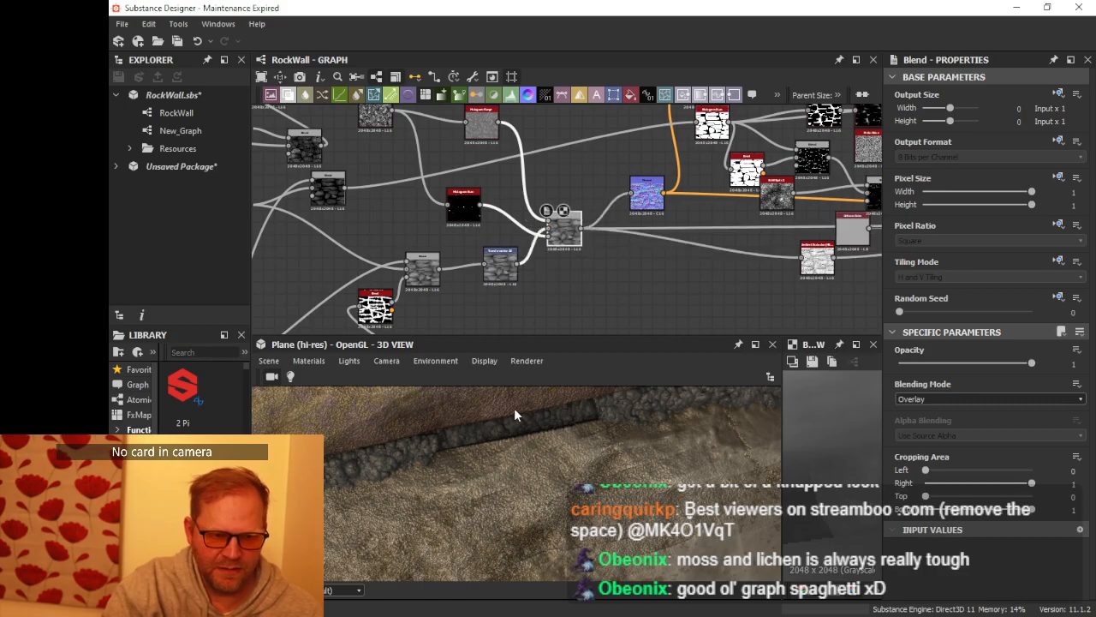
left_click_drag(487, 435, 535, 430)
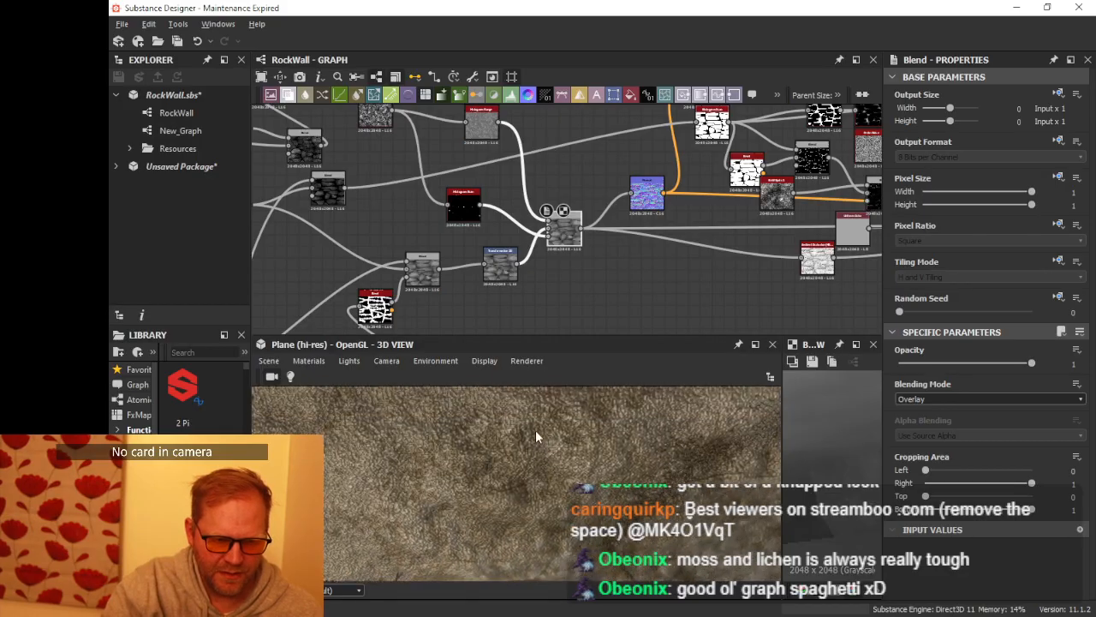
Step: Set the Histogram Range's range to 0.37 and check the wall surface in the 3D view
left_click(480, 125)
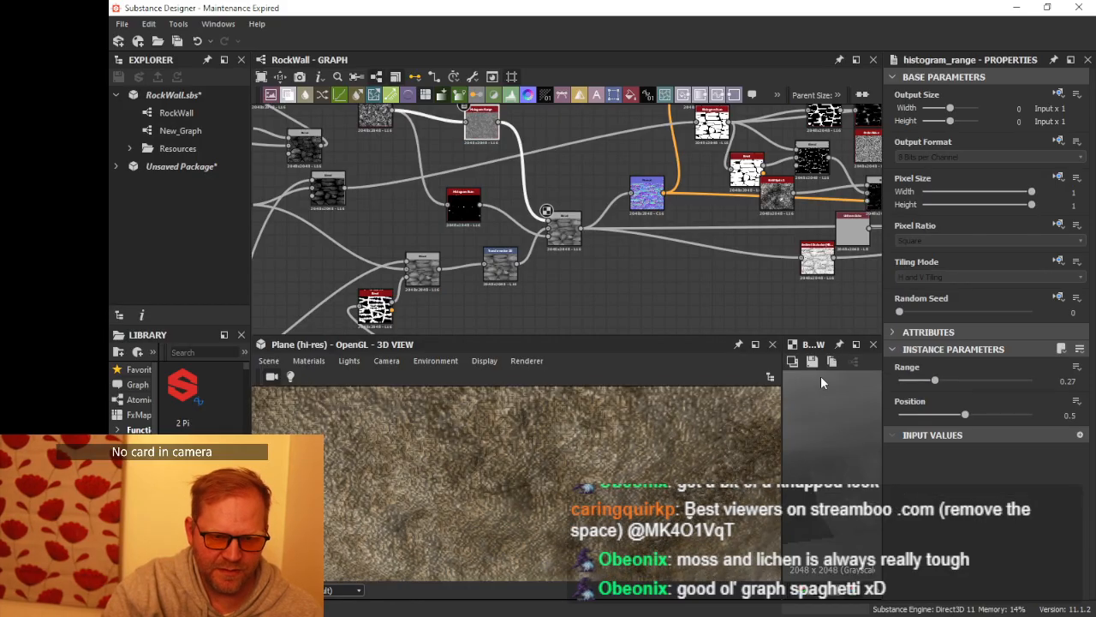
left_click_drag(935, 382, 949, 383)
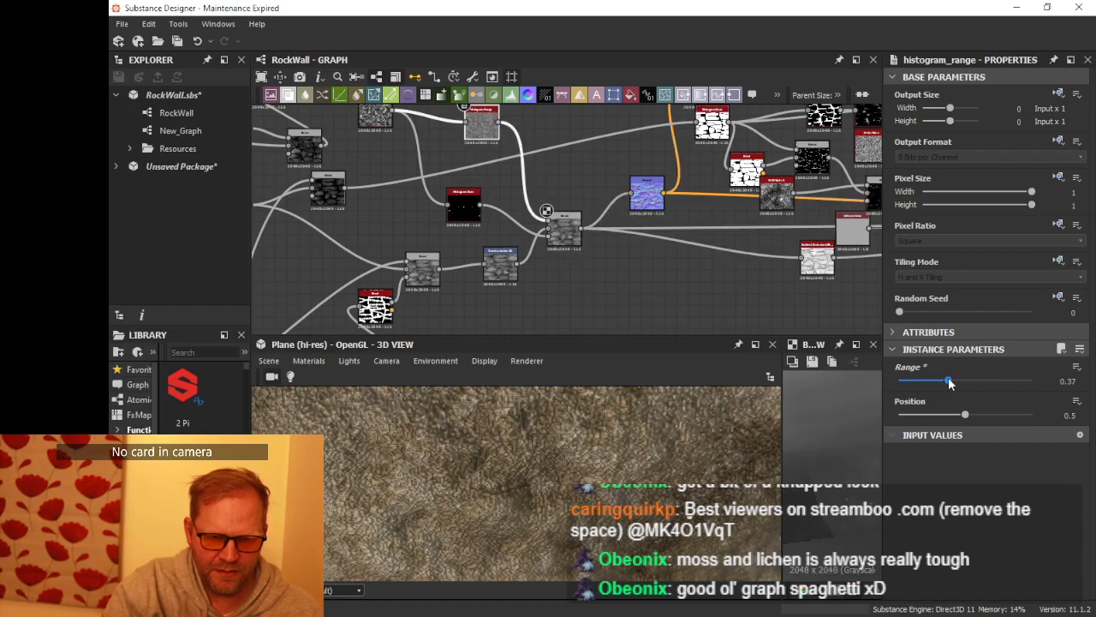
scroll(565, 442, "down", 8)
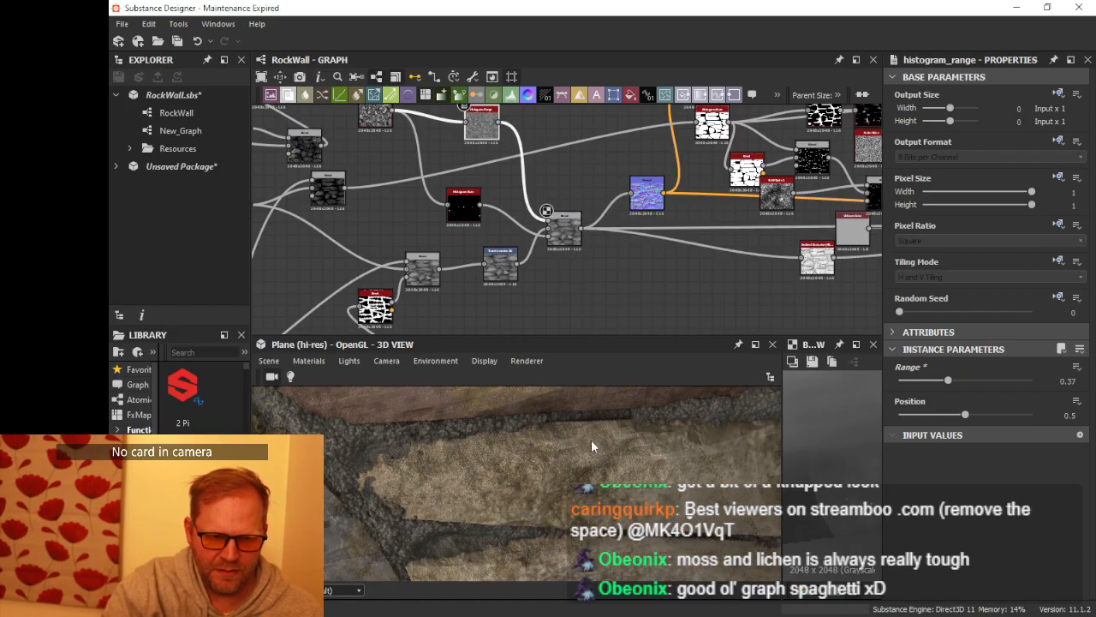
mouse_move(591, 441)
left_mouse_down()
mouse_move(607, 391)
mouse_move(686, 402)
mouse_move(599, 455)
left_mouse_up()
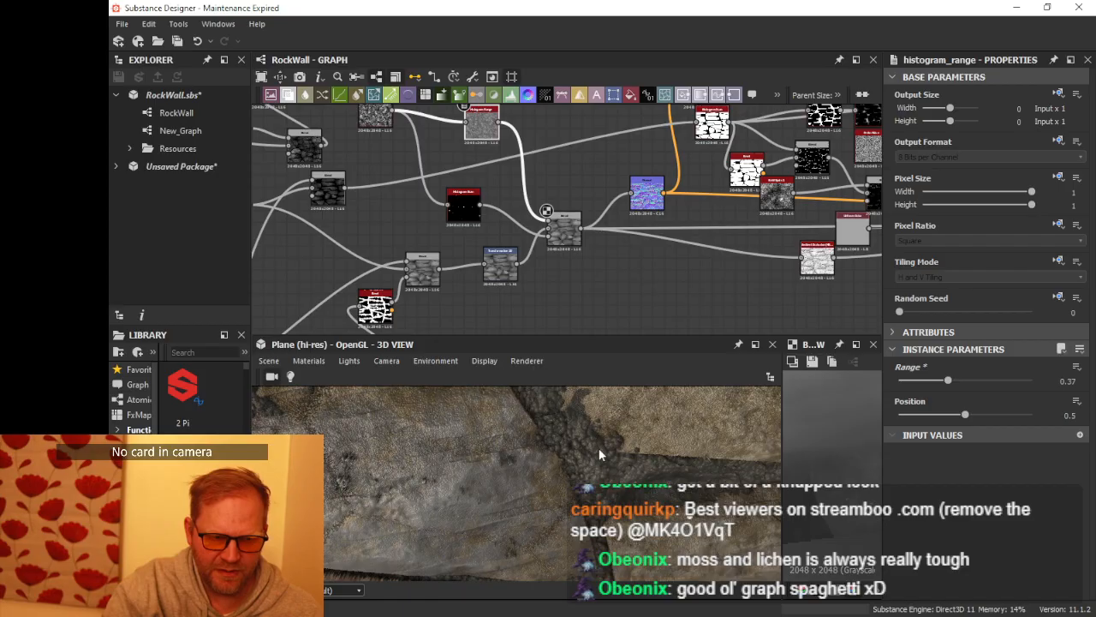
Step: Set the Histogram Range's range to 0.41 and position to 0.36, checking the stone surface relief in the 3D view
left_click_drag(947, 384, 929, 387)
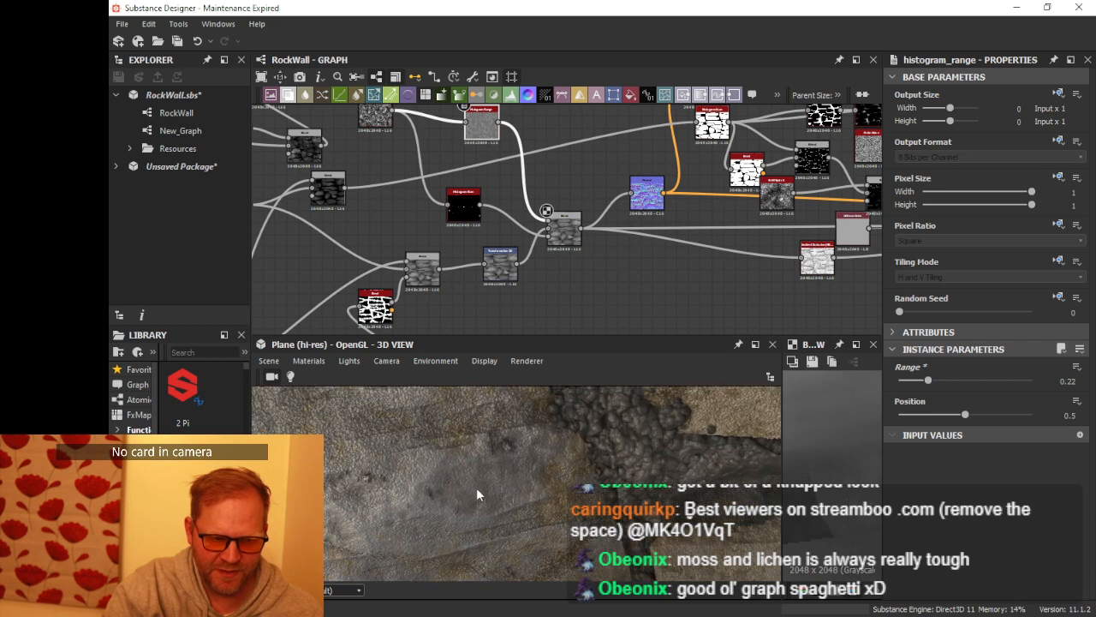
left_click_drag(476, 489, 771, 459)
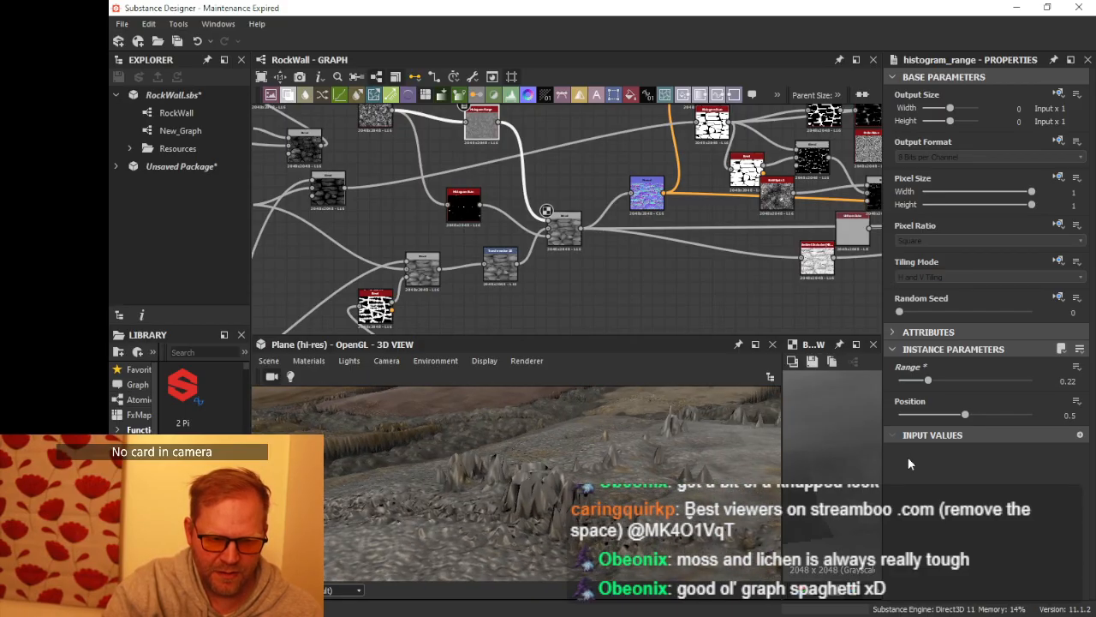
left_click_drag(965, 417, 956, 419)
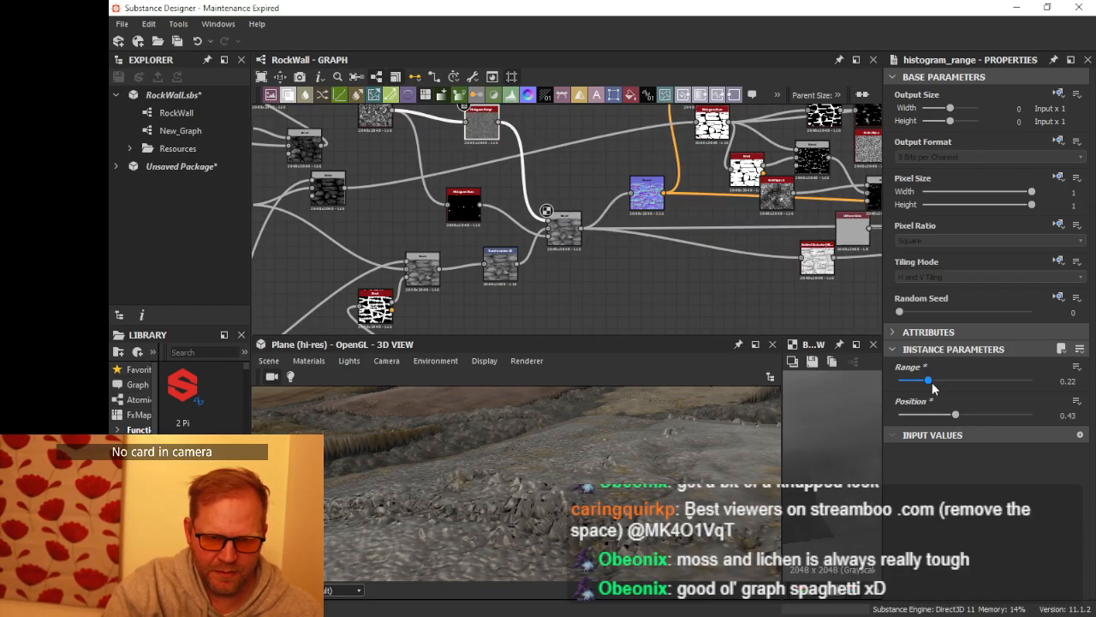
left_click_drag(928, 381, 1033, 385)
left_click_drag(956, 415, 940, 417)
left_click_drag(947, 416, 947, 415)
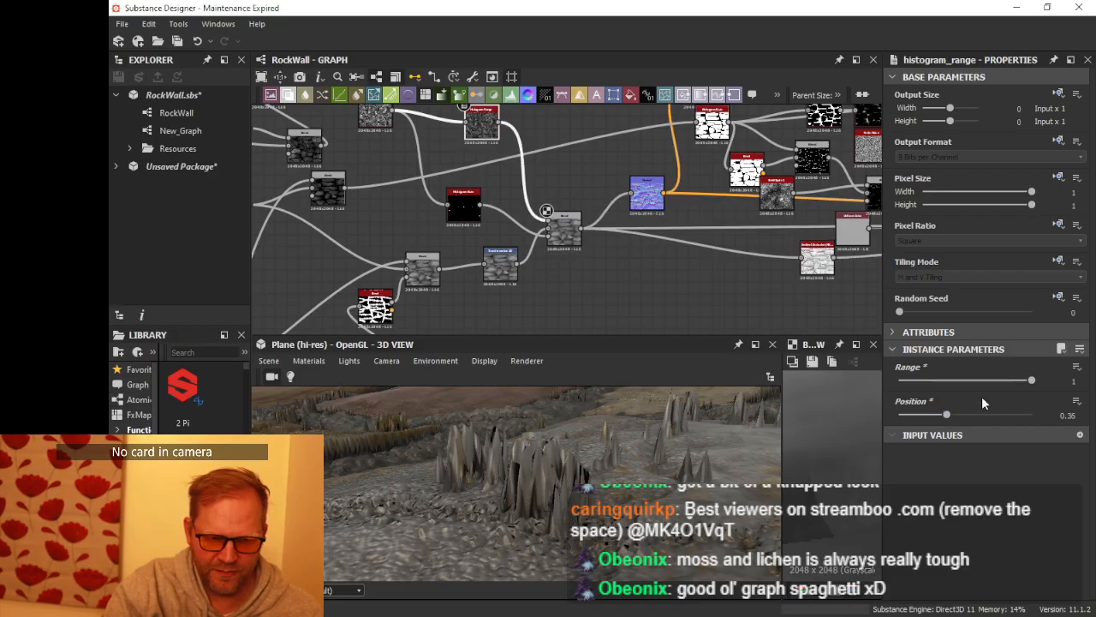
left_click_drag(1032, 385, 955, 387)
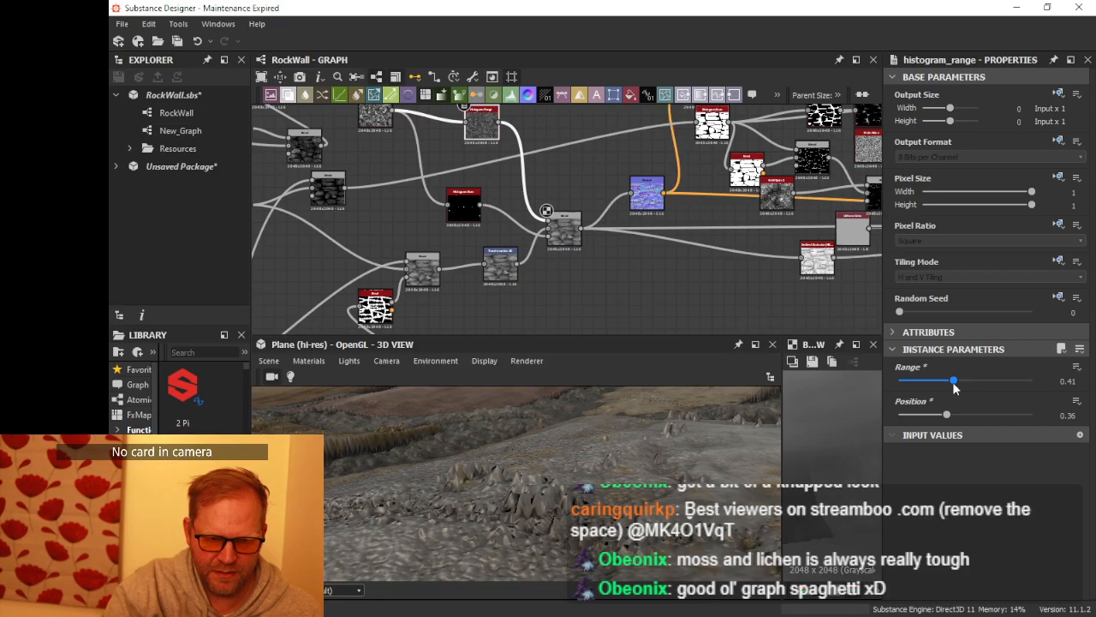
left_click_drag(524, 469, 574, 411)
Step: Add a Gradient Map fed by the BnW Spots 1 node and place it beyond the Histogram Range
scroll(514, 244, "down", 2)
middle_click_drag(576, 221, 435, 306)
scroll(634, 194, "down", 1)
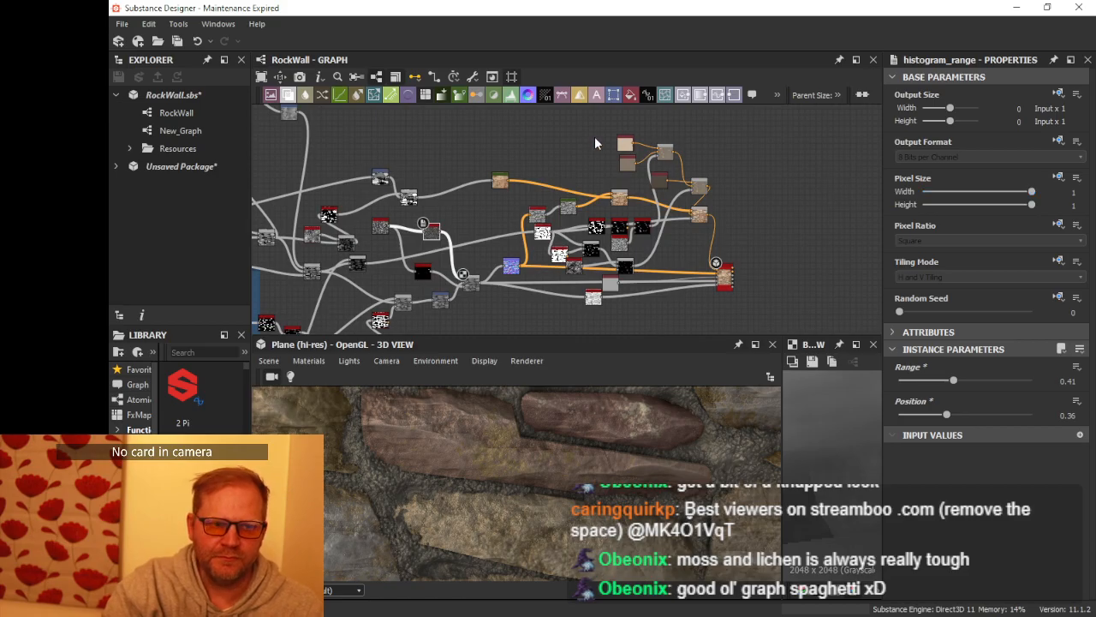
scroll(480, 227, "up", 6)
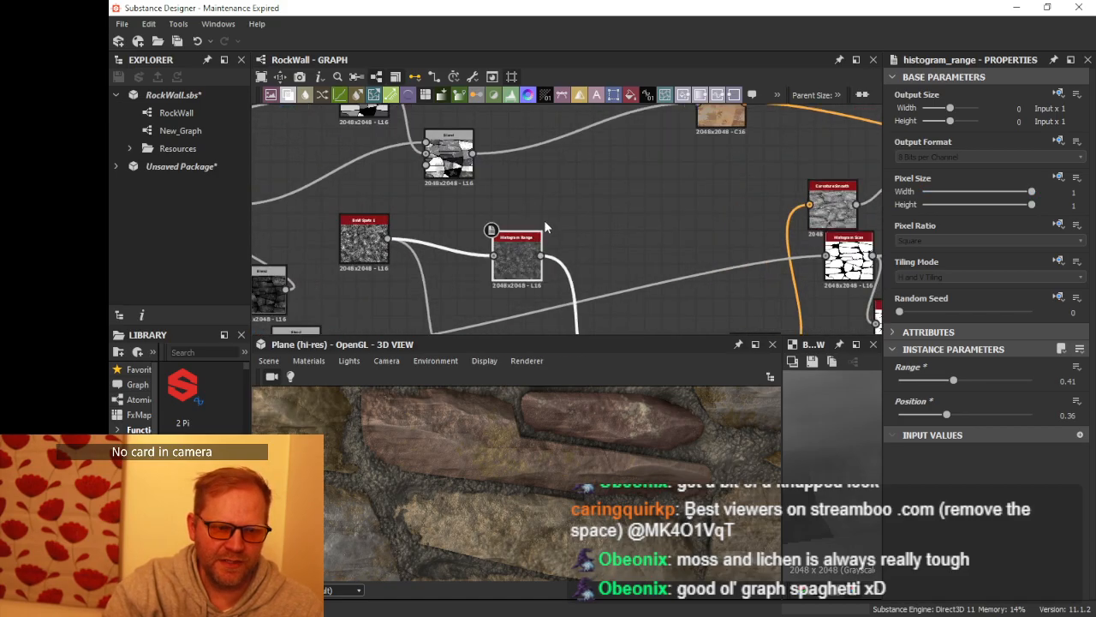
middle_click_drag(553, 228, 557, 143)
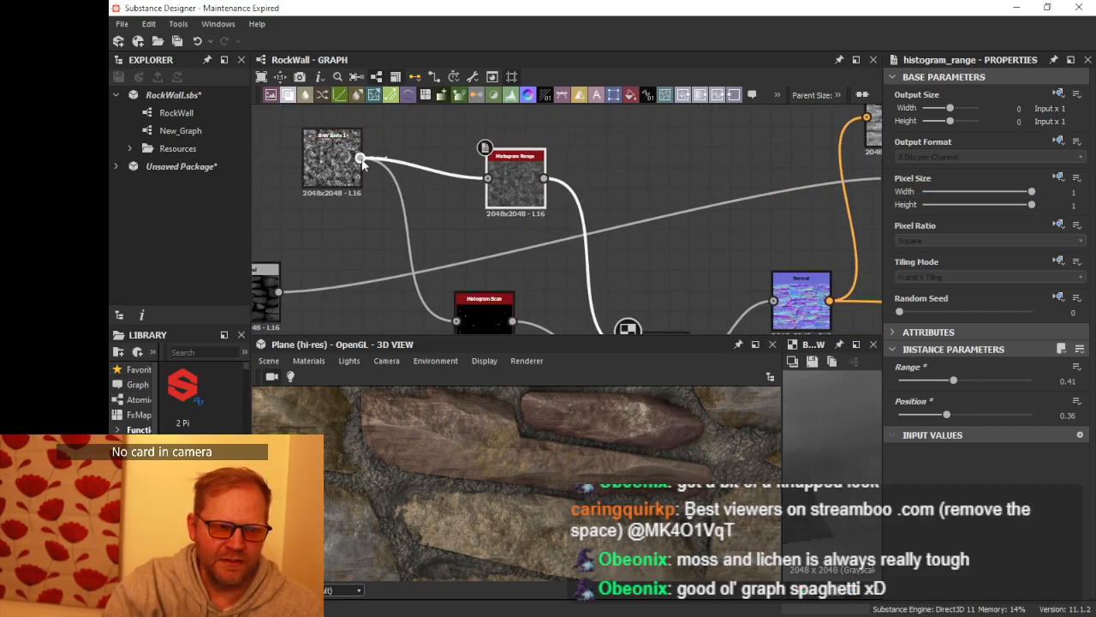
left_click_drag(604, 155, 613, 157)
type("gra")
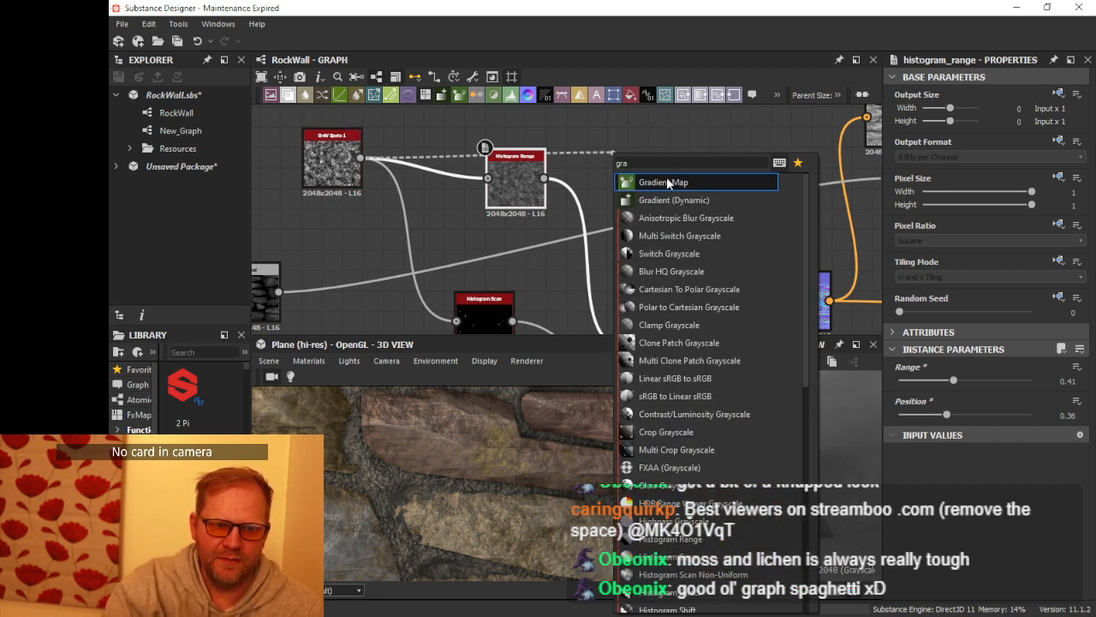
left_click(668, 183)
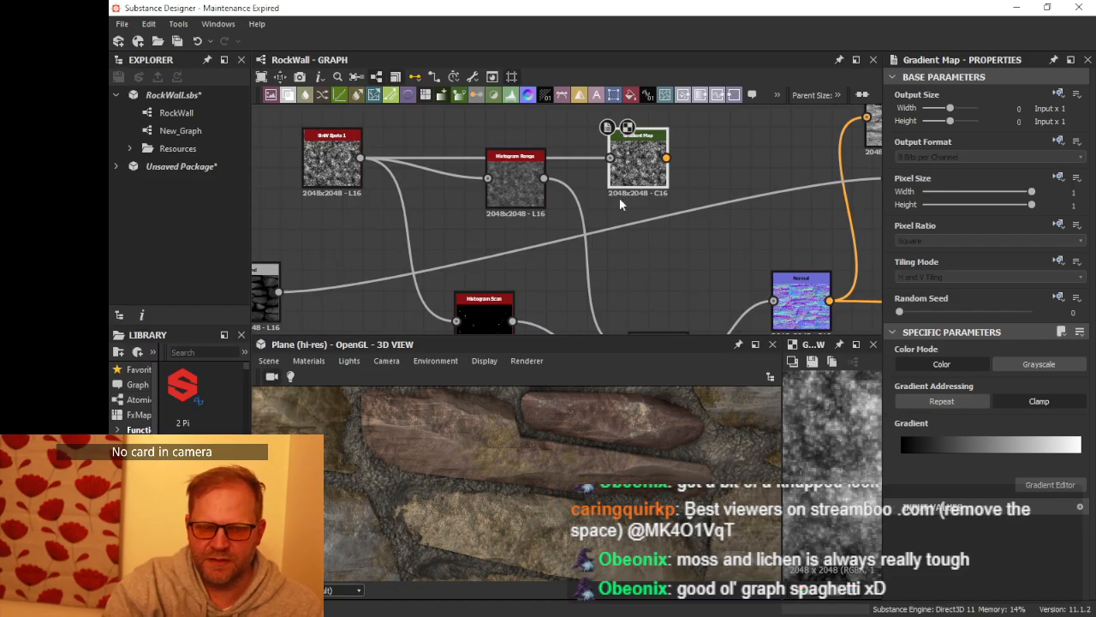
left_click_drag(618, 175, 611, 153)
scroll(620, 161, "down", 2)
middle_click_drag(664, 163, 599, 221)
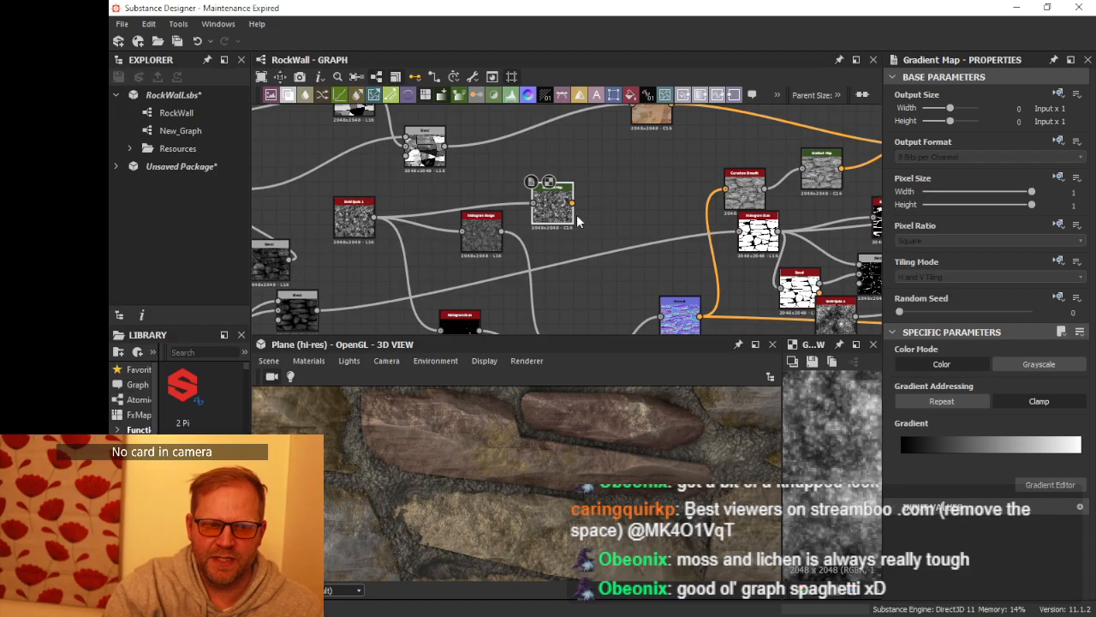
Step: Pick an orange-brown gradient for the Gradient Map with the eyedropper precision set to 0
left_click(1045, 484)
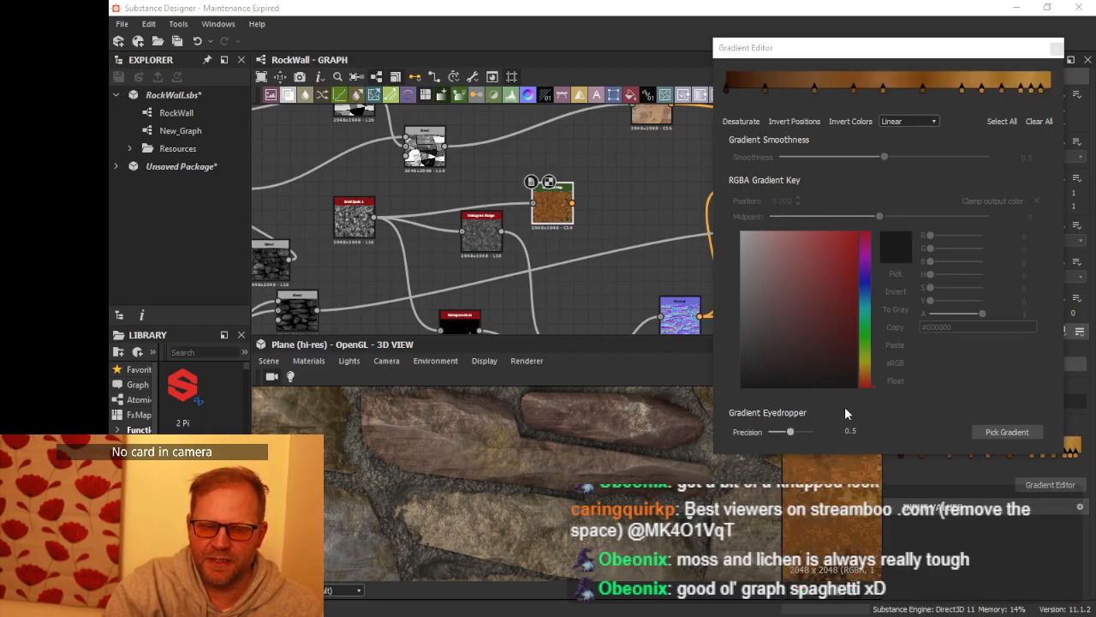
left_click_drag(793, 437, 746, 437)
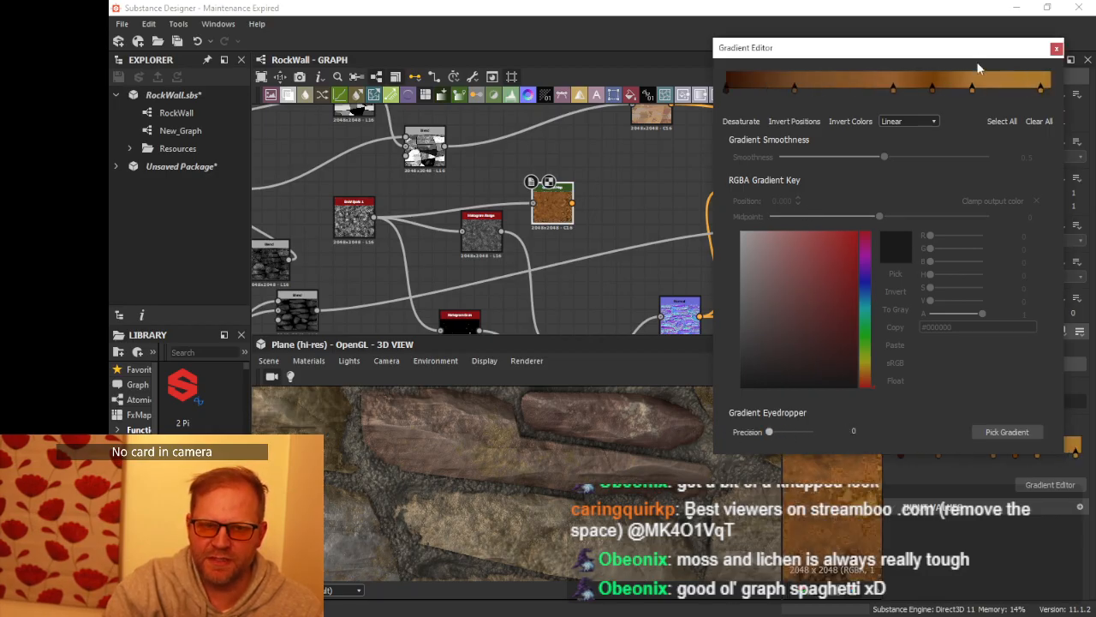
left_click(1057, 53)
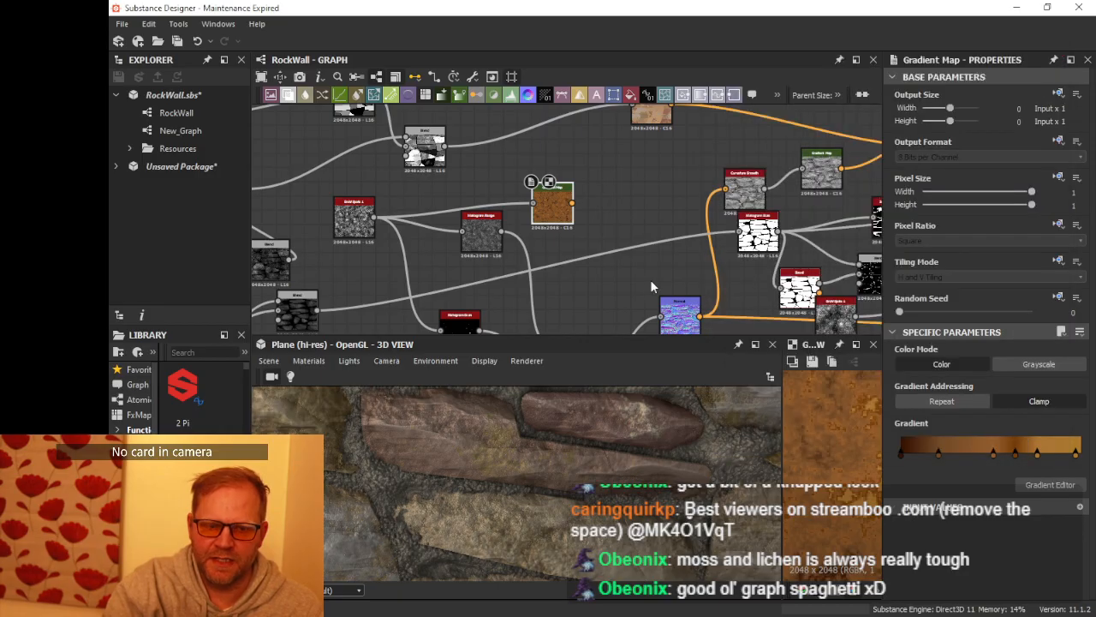
Step: Add a Blend node fed by the last base color Blend near the Base Material node
scroll(650, 280, "down", 3)
middle_click_drag(626, 218, 442, 241)
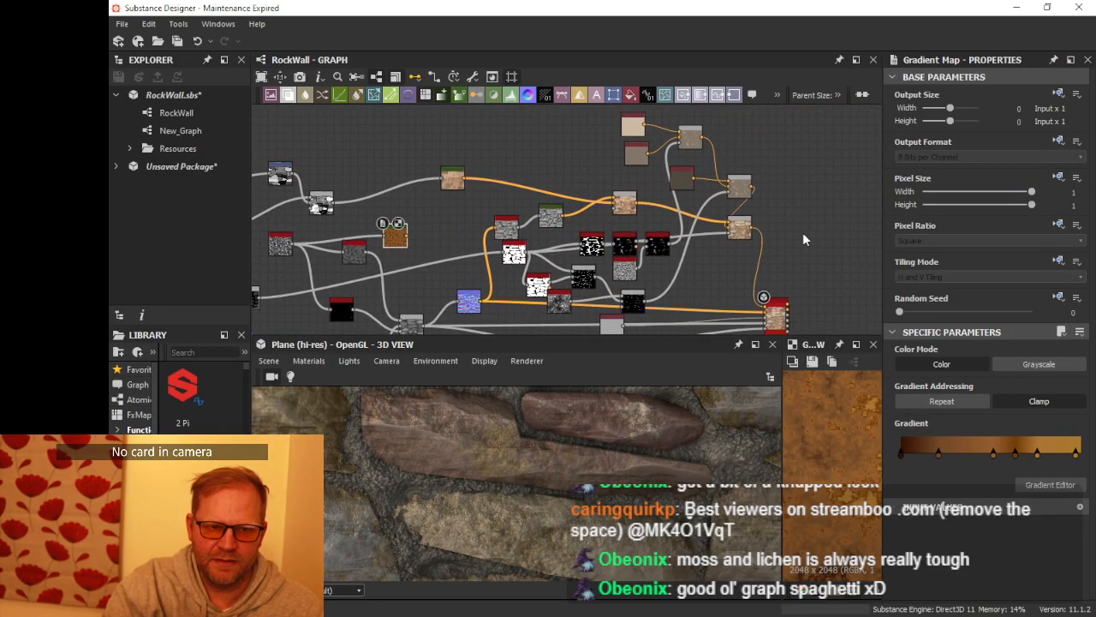
key("space")
type("blend")
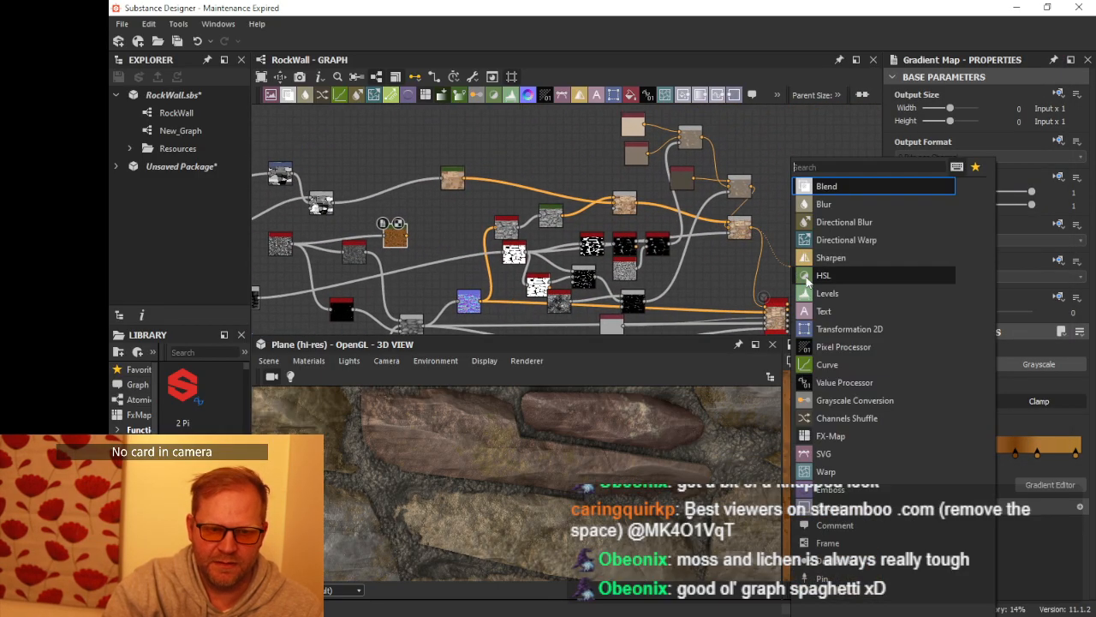
key("Return")
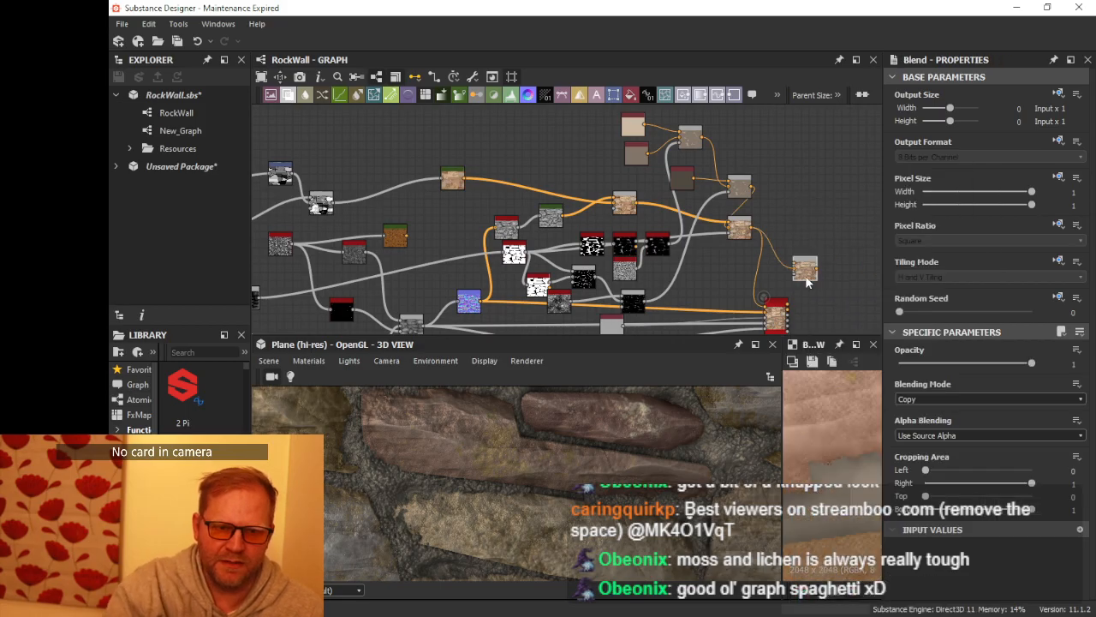
Step: Blend the orange Gradient Map over the base color, masked by the Histogram Scan, and feed the result into Base Material
middle_click_drag(806, 281, 603, 217)
scroll(757, 226, "down", 1)
scroll(581, 221, "up", 1)
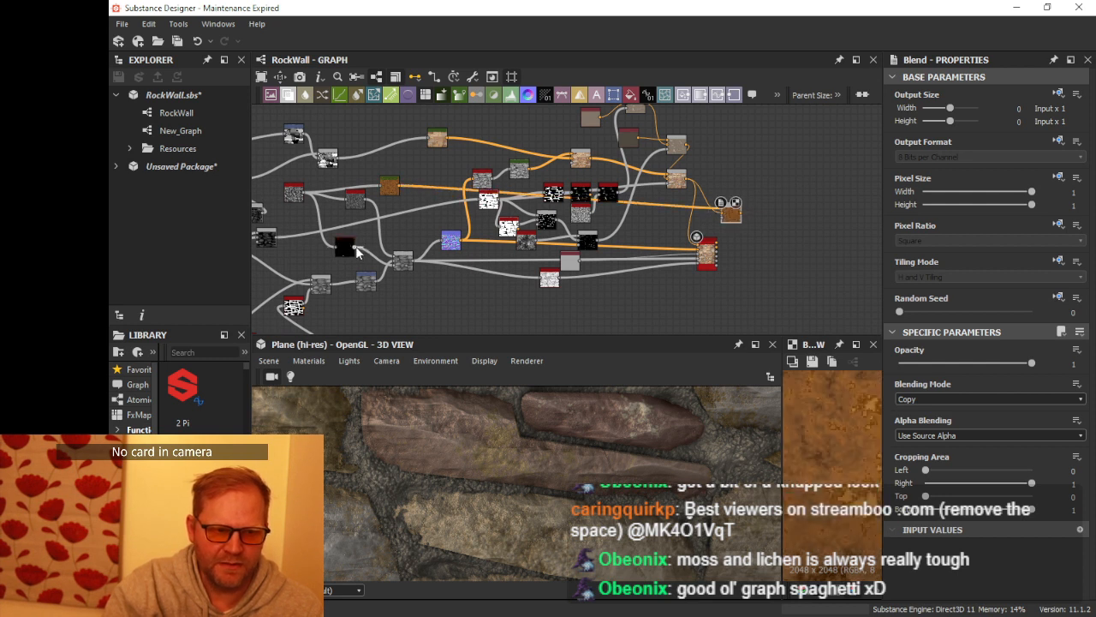
left_click_drag(356, 246, 726, 224)
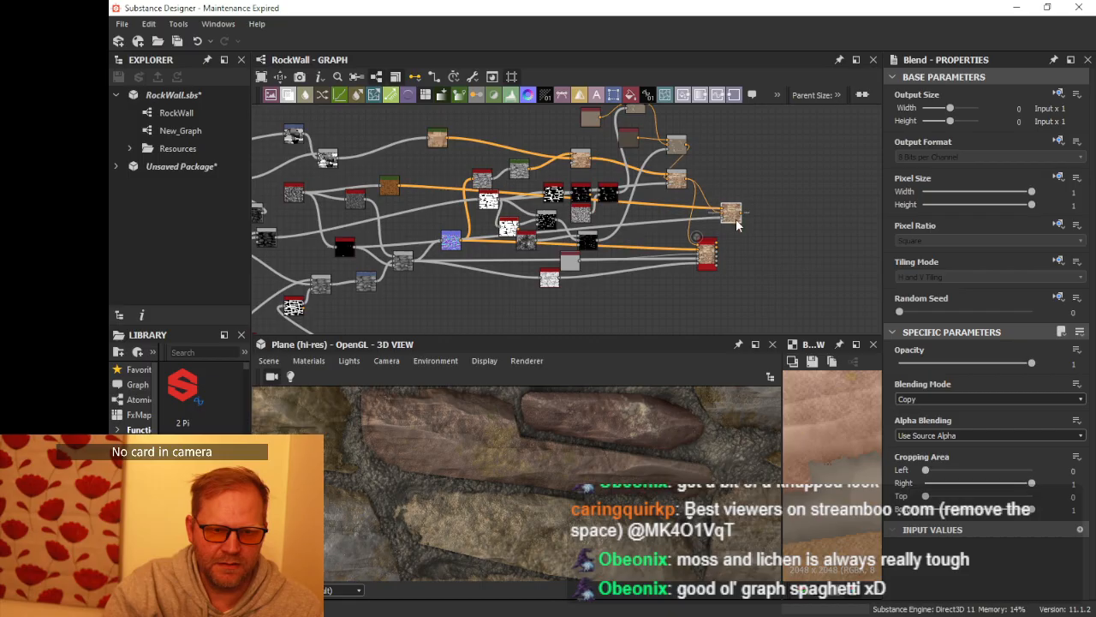
scroll(739, 222, "up", 4)
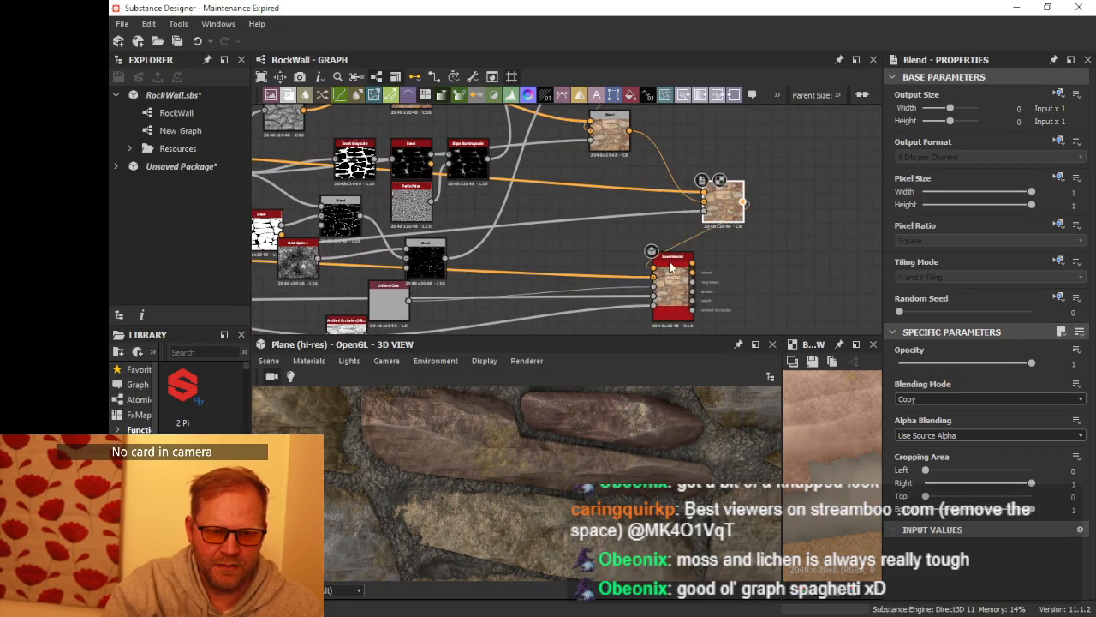
Step: Examine the orange lichen spots on the stones in the 3D view, up close and from farther away
left_click_drag(438, 460, 505, 434)
scroll(514, 441, "up", 5)
scroll(525, 451, "up", 3)
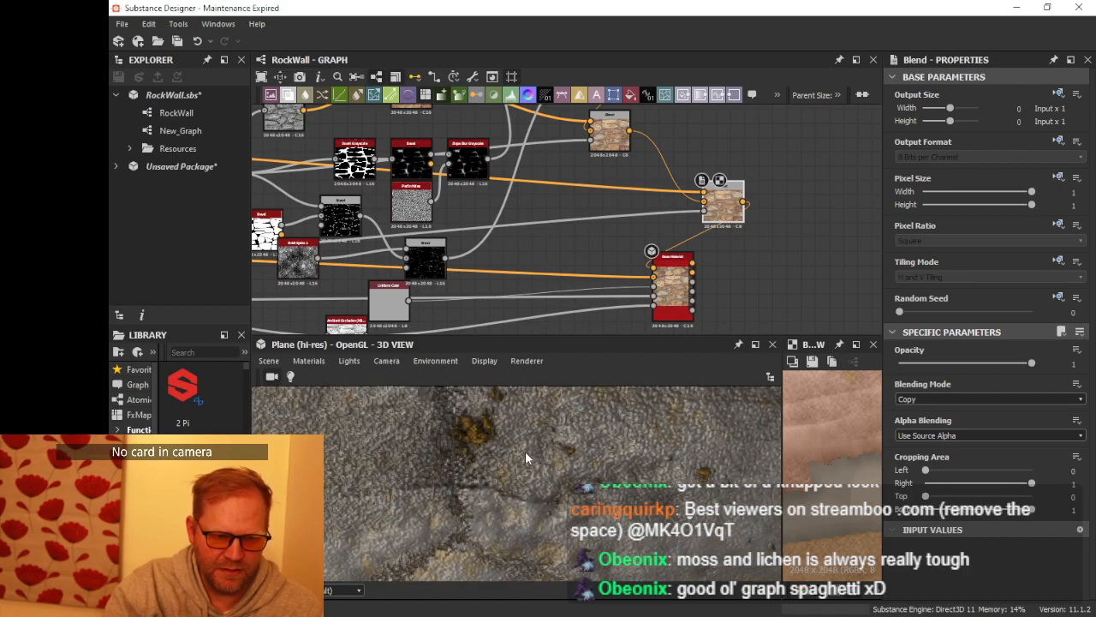
scroll(527, 450, "down", 4)
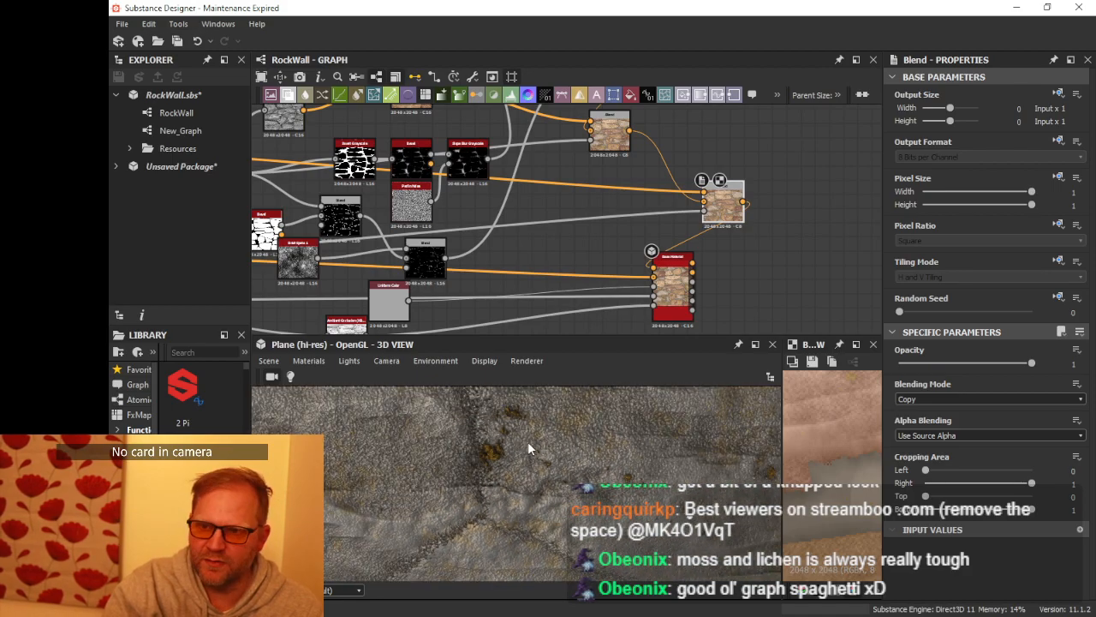
scroll(528, 441, "down", 5)
middle_click_drag(789, 227, 552, 253)
scroll(639, 296, "down", 3)
scroll(639, 296, "up", 1)
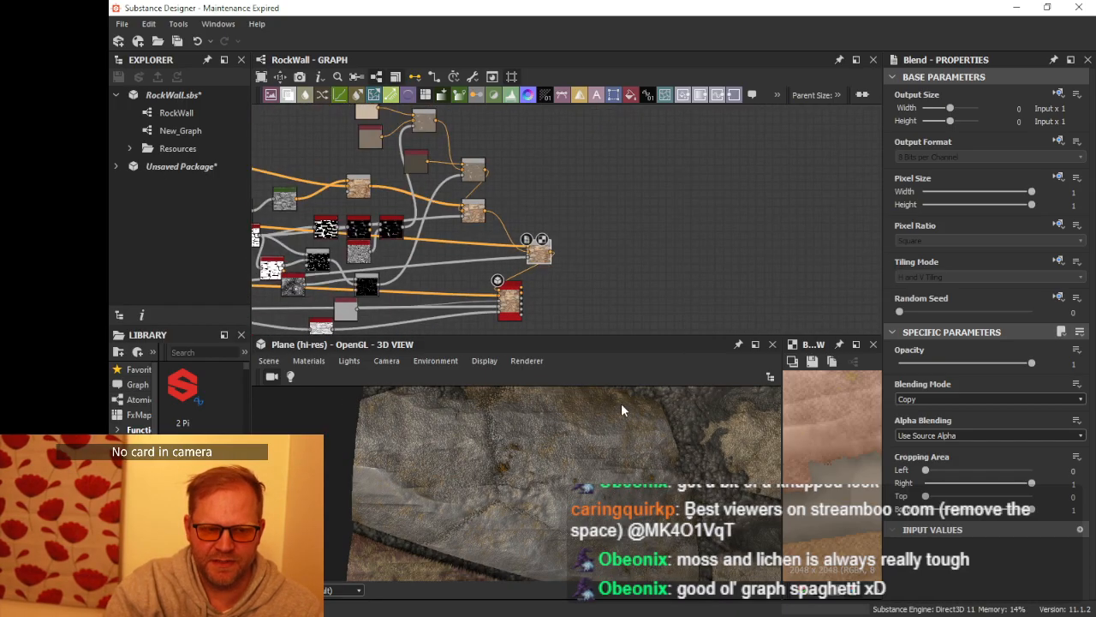
scroll(621, 403, "up", 4)
left_click_drag(541, 441, 594, 457)
scroll(572, 462, "up", 4)
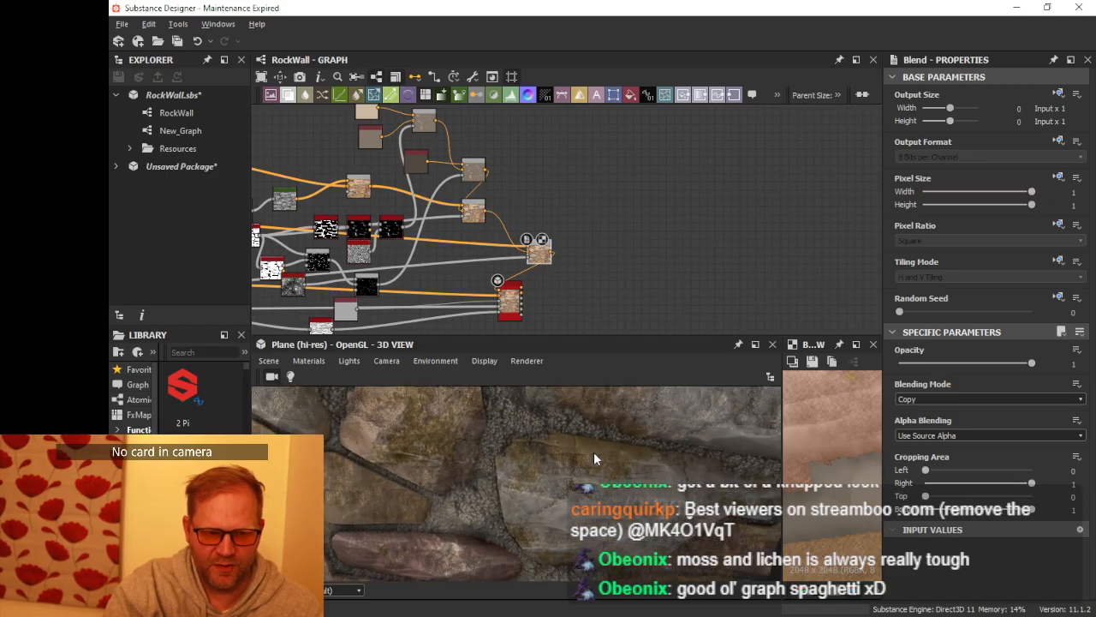
Step: Show the Histogram Scan mask in a widened 2D view and examine the distribution of its white spots
scroll(595, 456, "down", 3)
middle_click_drag(465, 250, 694, 225)
scroll(441, 231, "up", 3)
middle_click_drag(440, 231, 737, 191)
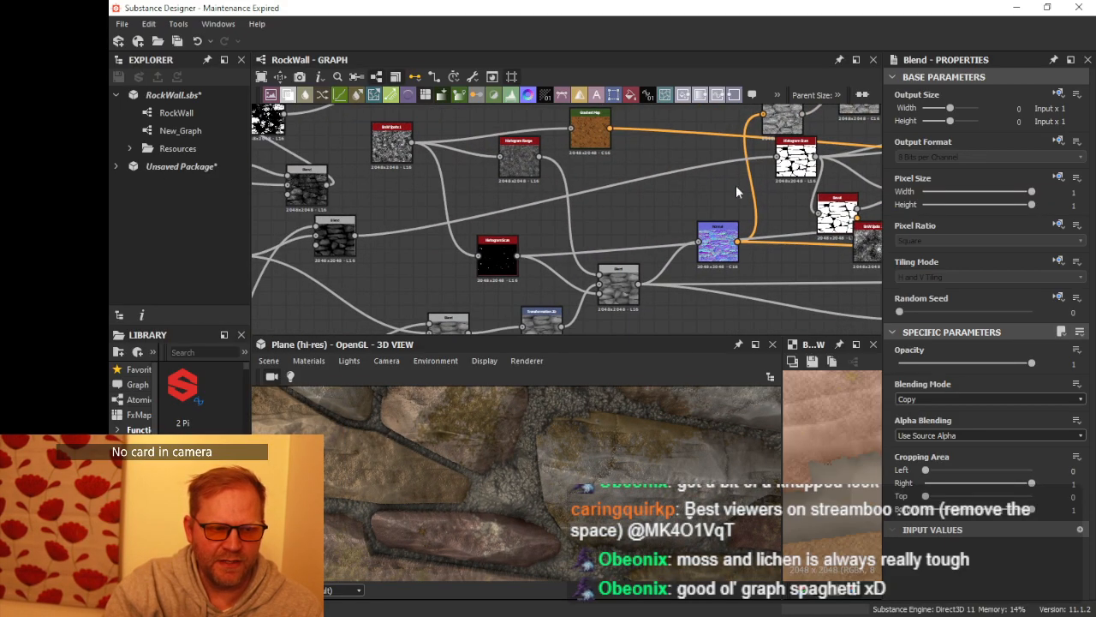
left_click(503, 259)
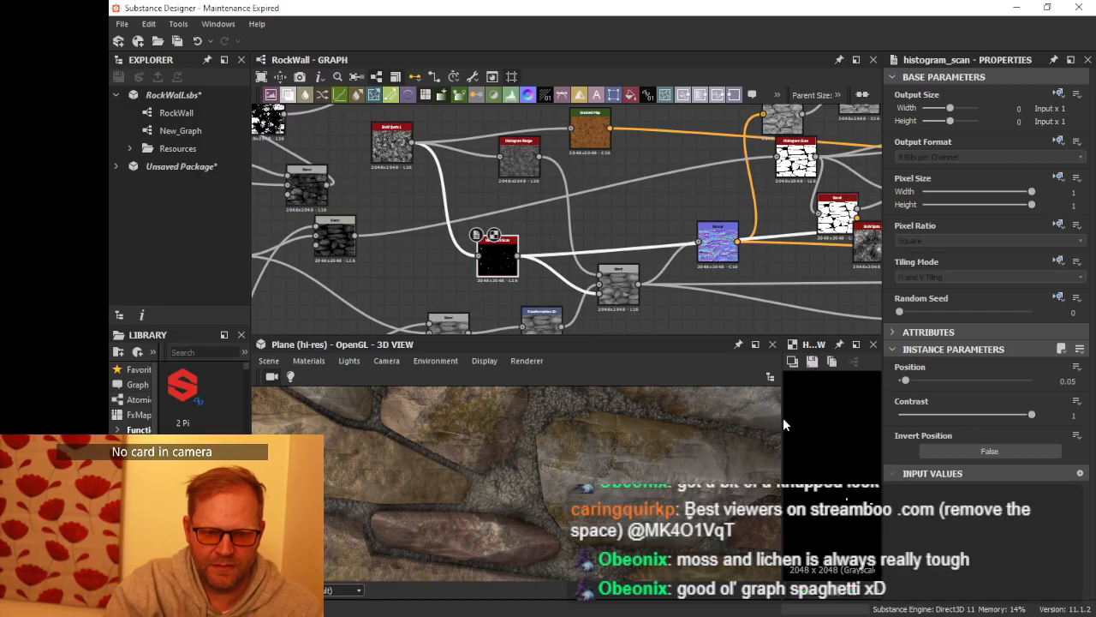
left_click_drag(783, 418, 603, 418)
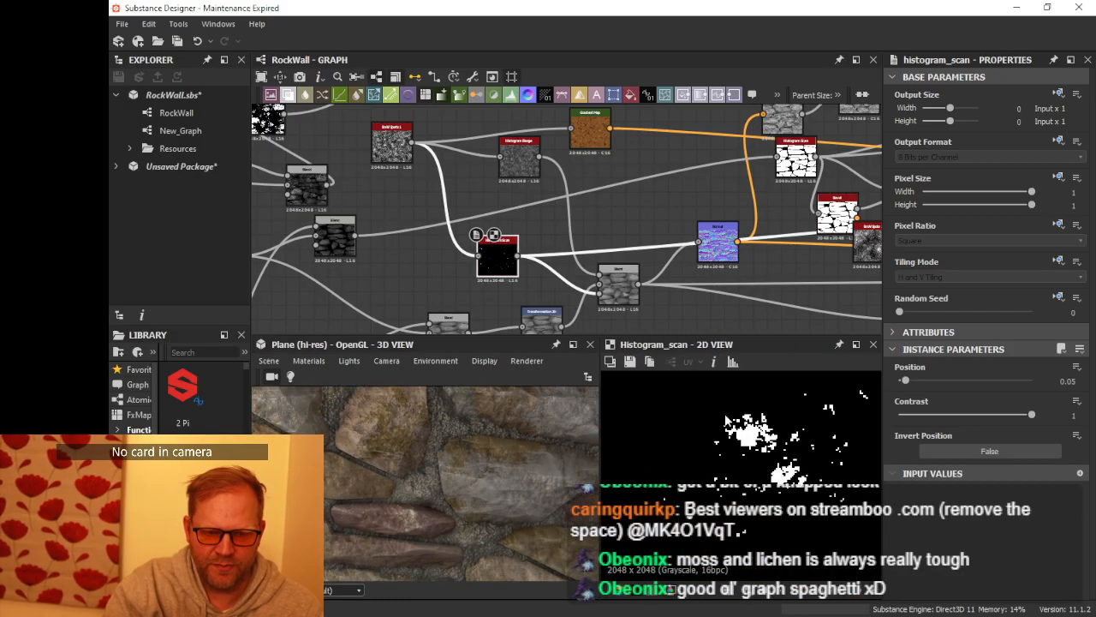
scroll(718, 444, "down", 5)
middle_click_drag(726, 421, 789, 439)
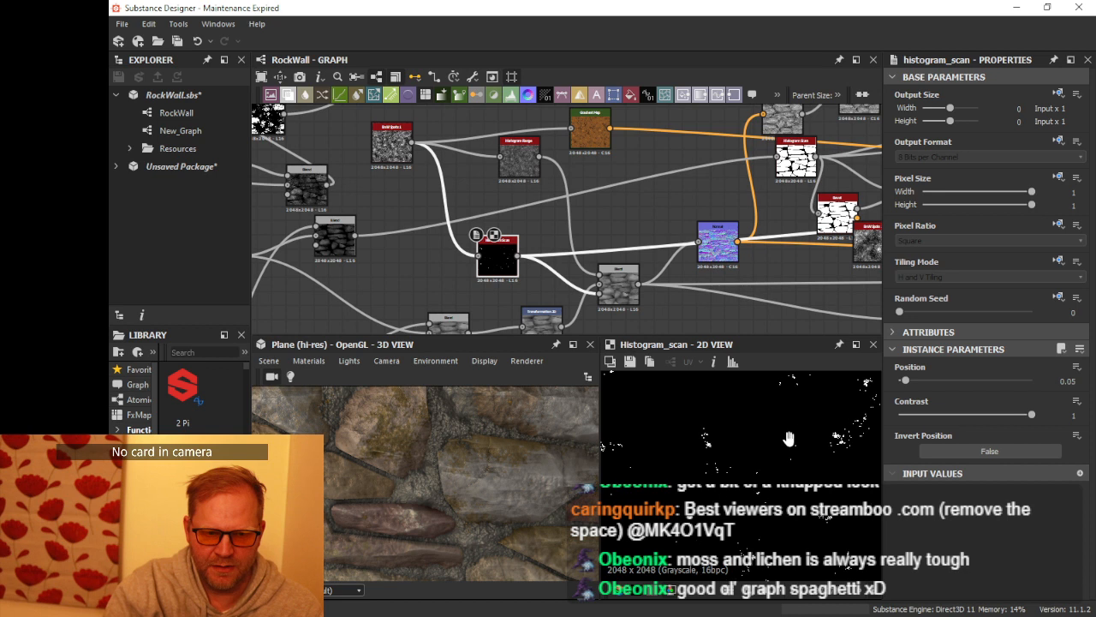
Step: Set the Histogram Scan's position to 0.23 and contrast to 1, checking the lichen coverage in the 3D view
mouse_move(915, 383)
left_mouse_down()
mouse_move(945, 382)
mouse_move(933, 382)
left_mouse_up()
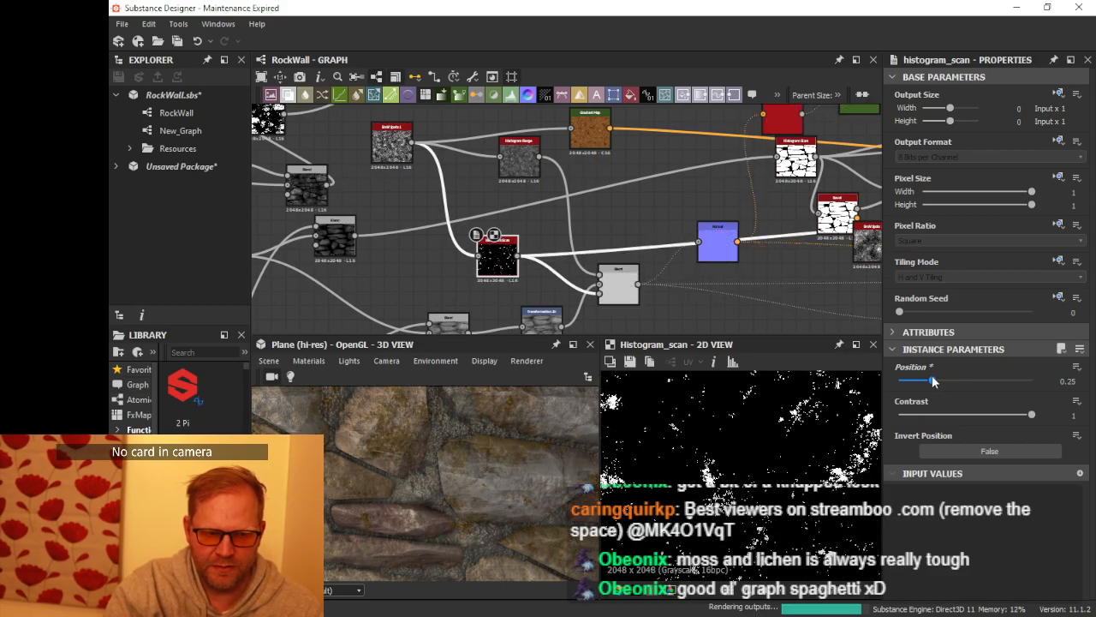
left_click_drag(932, 382, 930, 382)
scroll(426, 450, "down", 3)
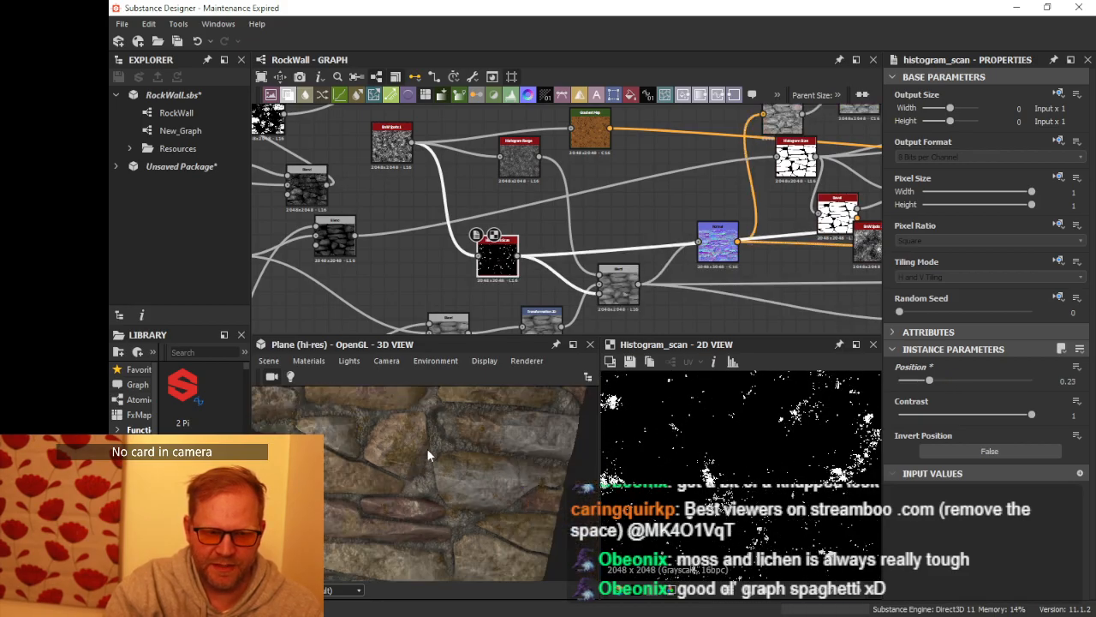
left_click_drag(427, 449, 445, 431)
scroll(445, 430, "up", 5)
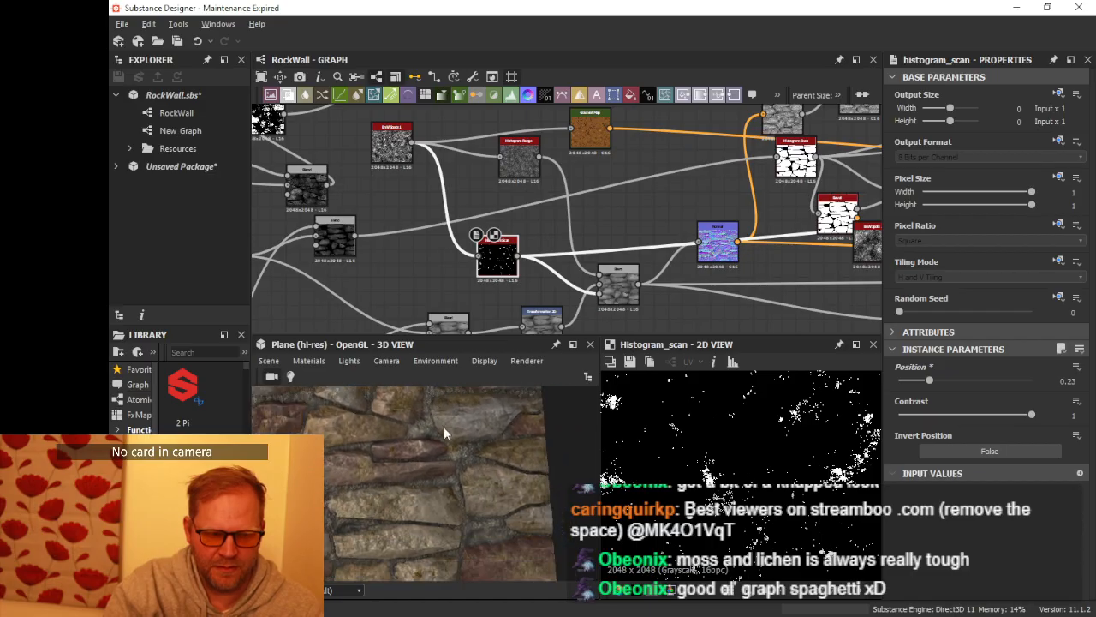
middle_click_drag(480, 451, 478, 463)
mouse_move(478, 462)
left_mouse_down()
mouse_move(501, 440)
mouse_move(460, 462)
left_mouse_up()
scroll(461, 468, "up", 3)
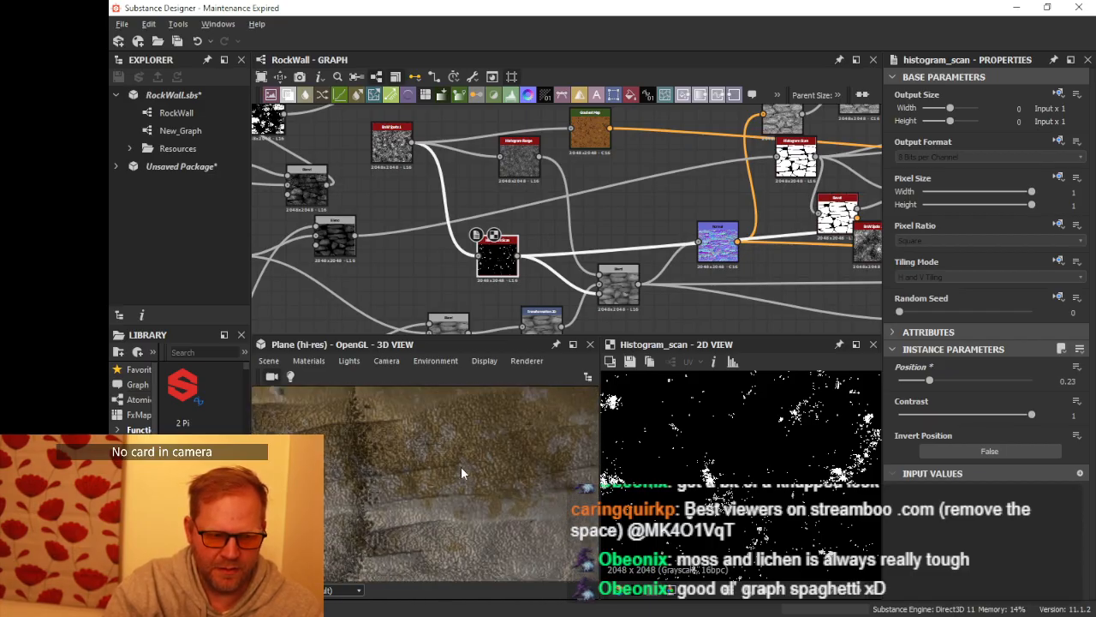
left_click_drag(1031, 418, 1069, 429)
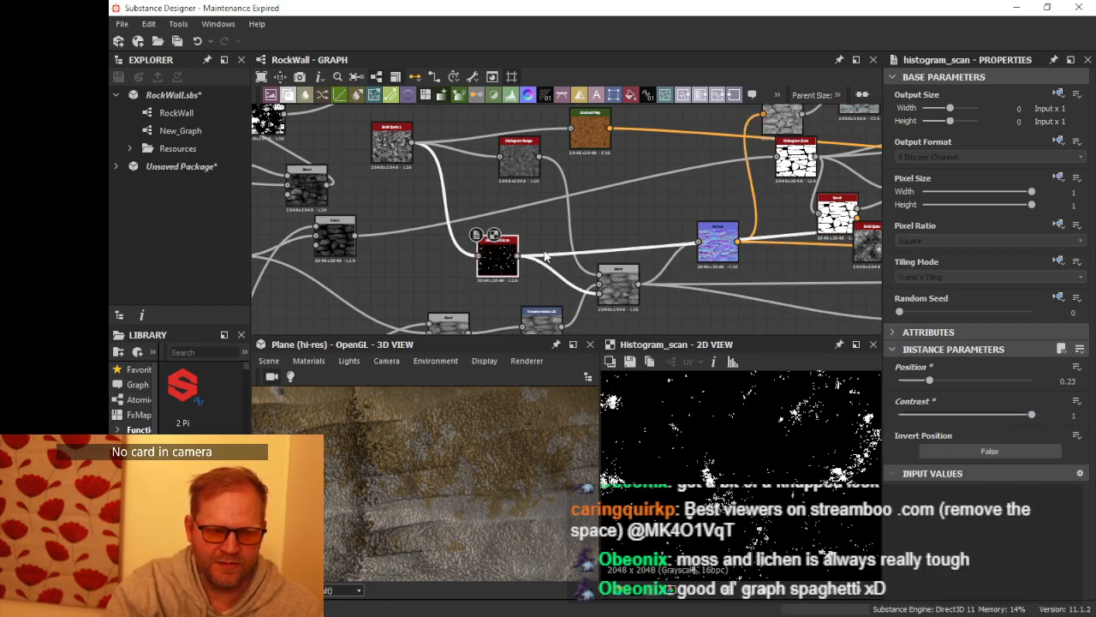
Step: Space out the Histogram Scan and Histogram Range nodes and switch the height Blend they feed to Add (Linear Dodge)
left_click_drag(501, 265, 488, 250)
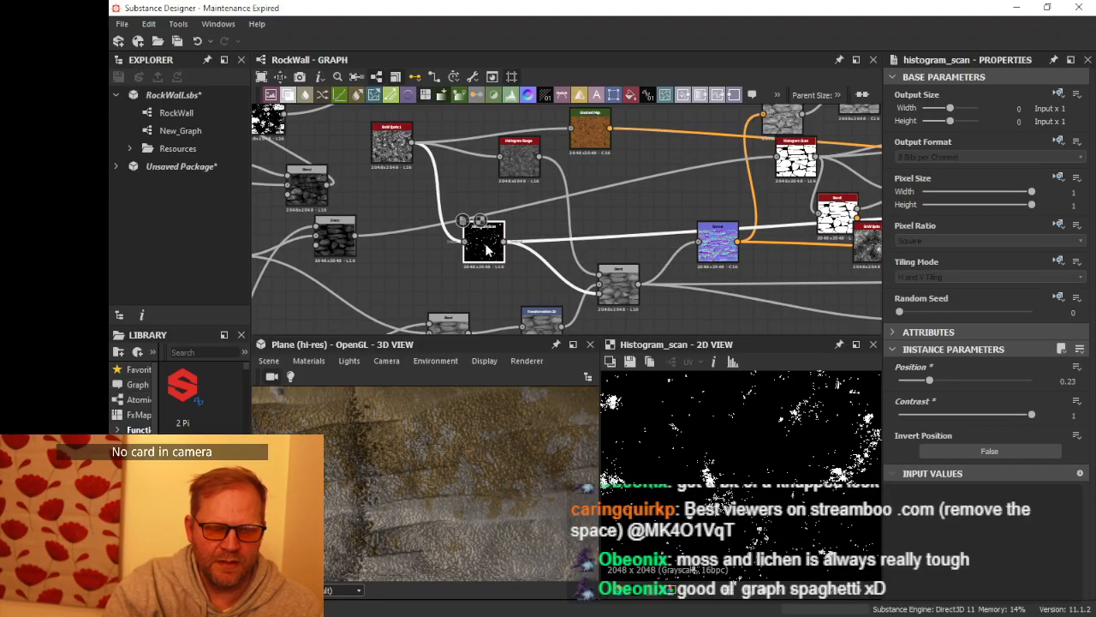
double_click(622, 281)
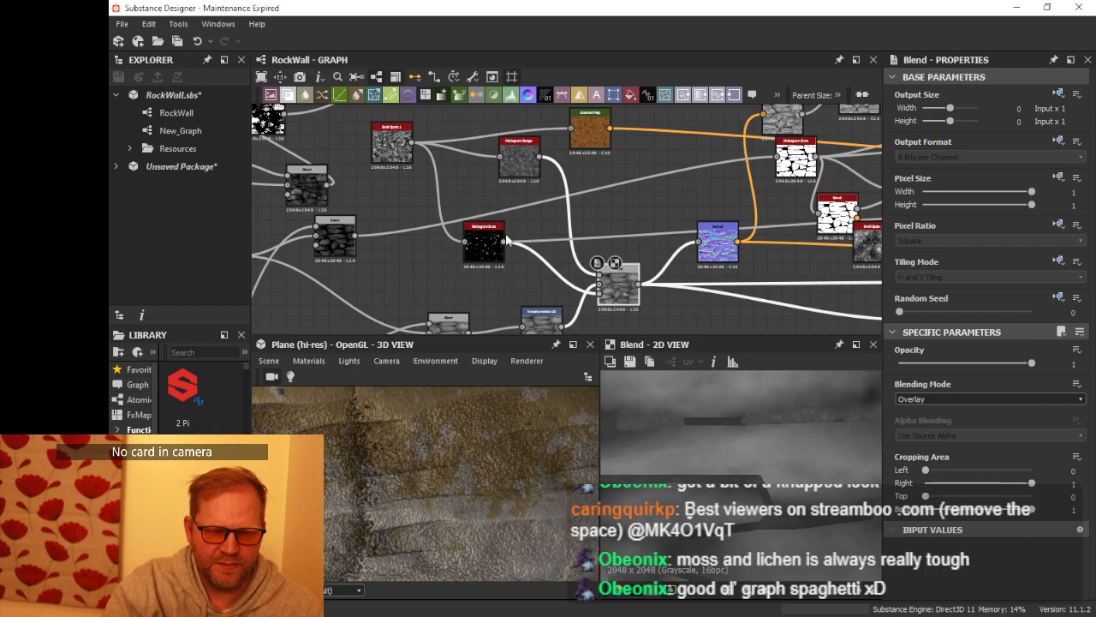
left_click_drag(516, 175, 516, 188)
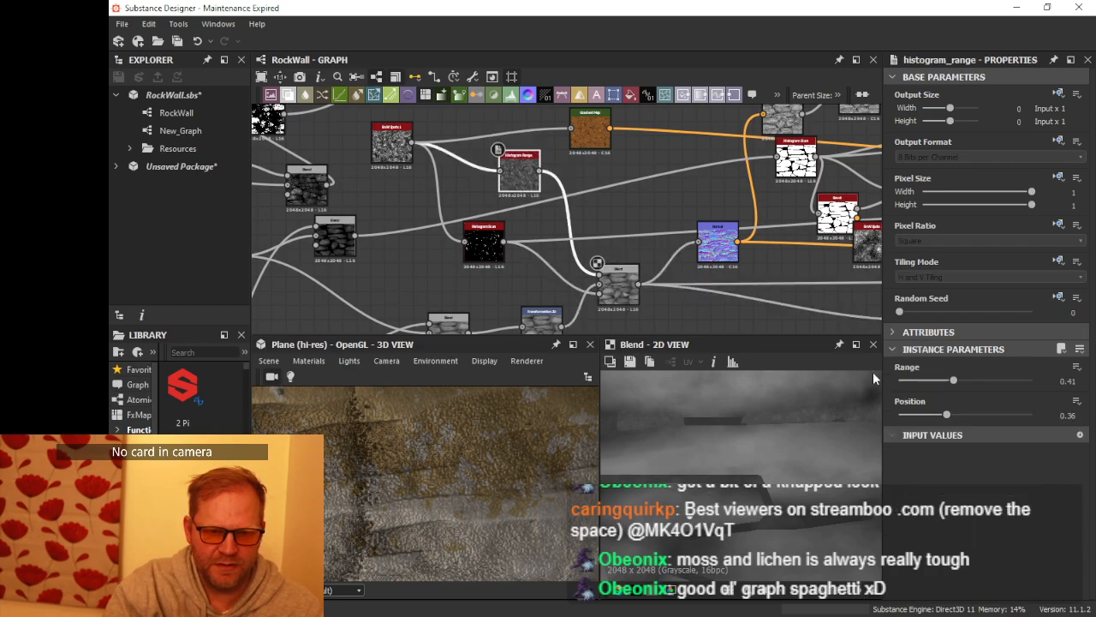
left_click(624, 287)
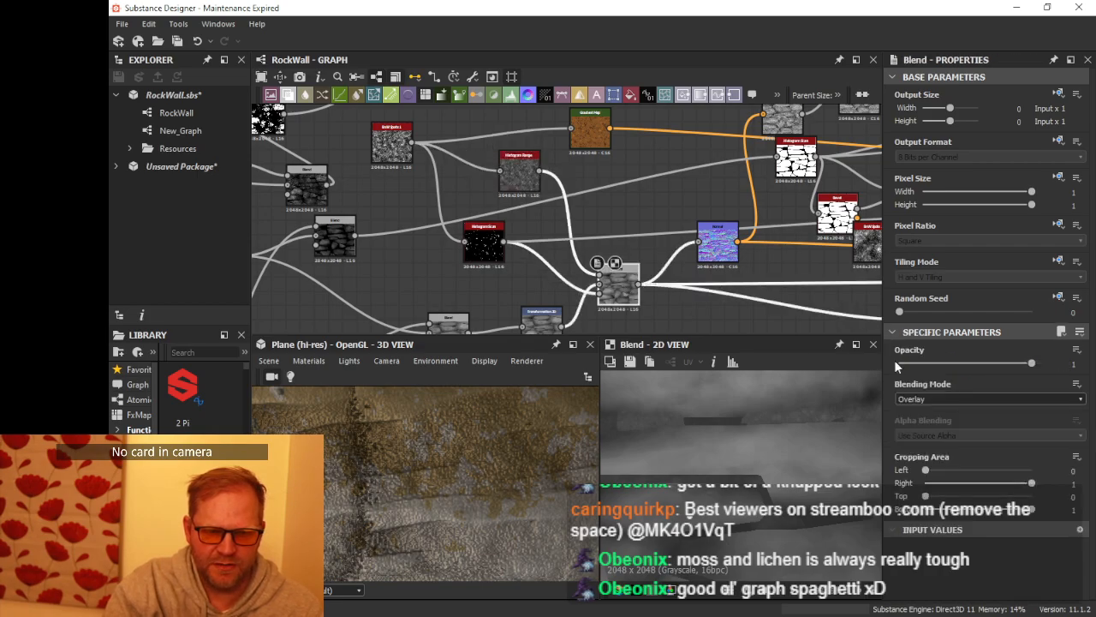
left_click(941, 399)
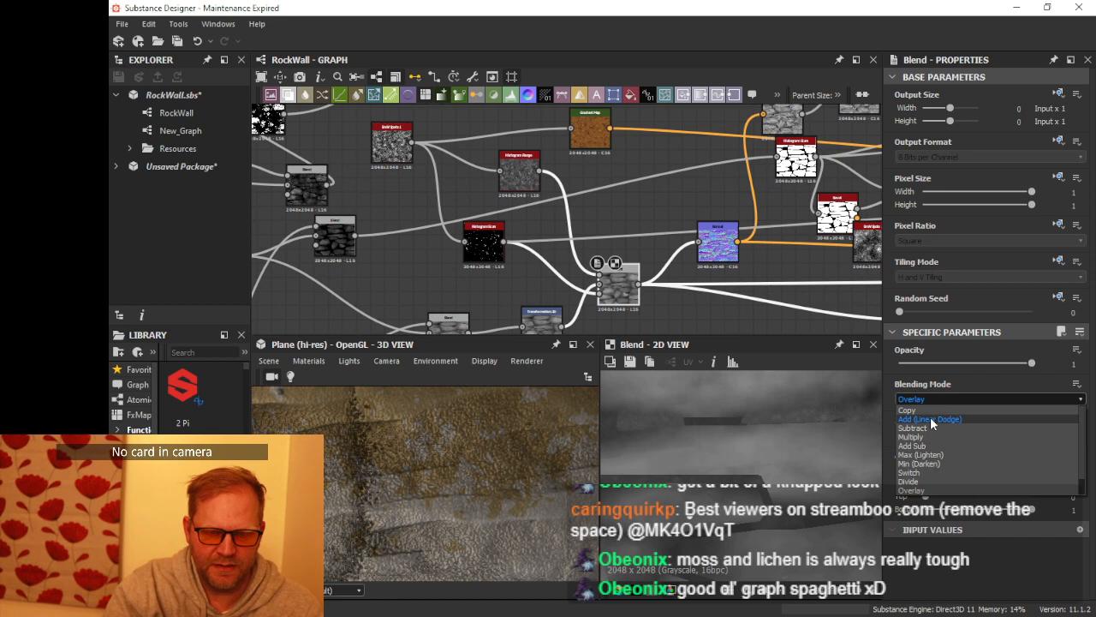
left_click(930, 417)
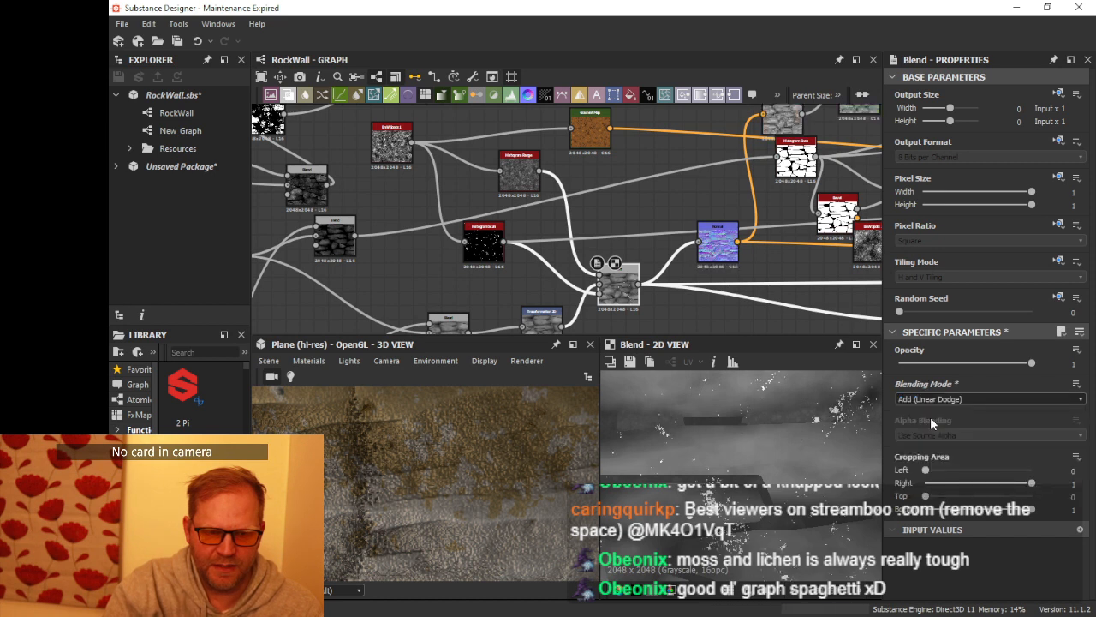
left_click_drag(470, 464, 492, 463)
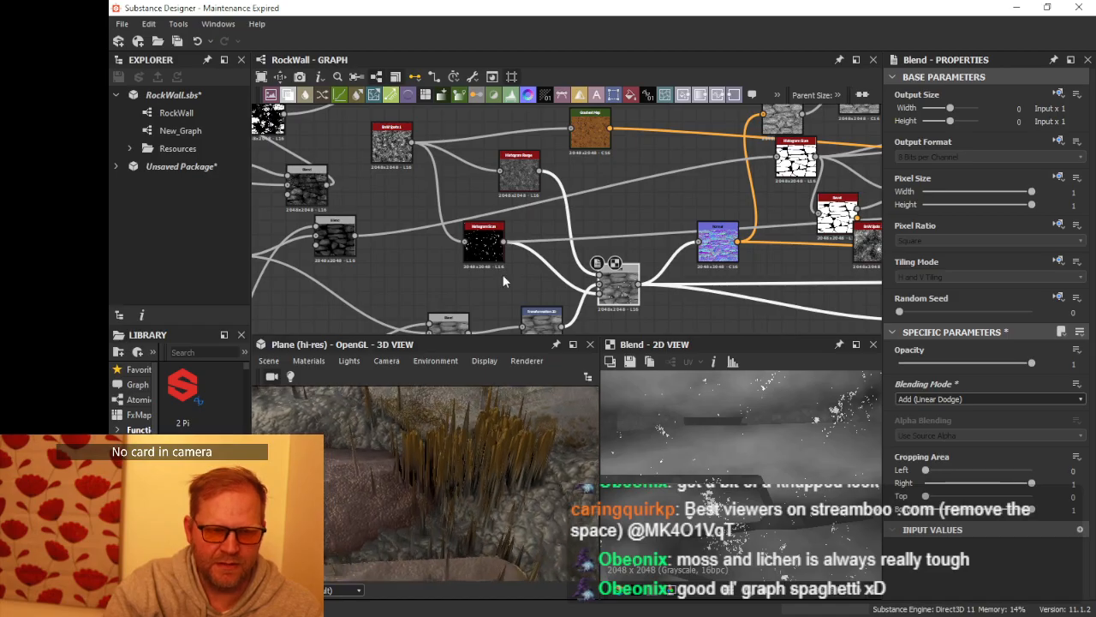
Step: Set the Histogram Range feeding the height Blend to a range of 0.25 and a position of 0.01
left_click(516, 190)
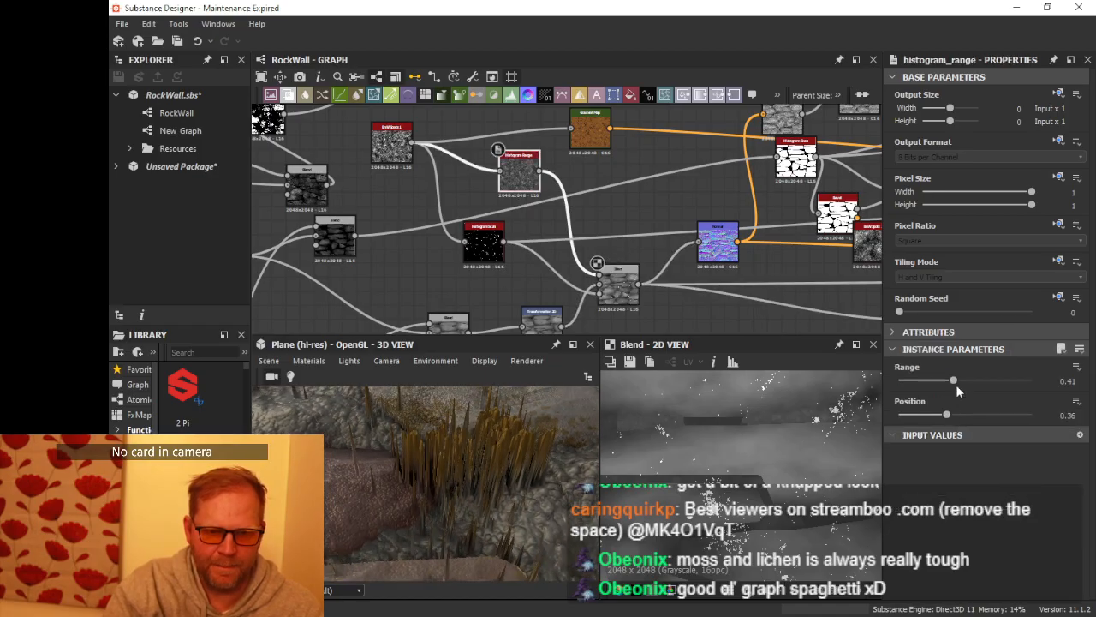
left_click_drag(954, 386, 931, 381)
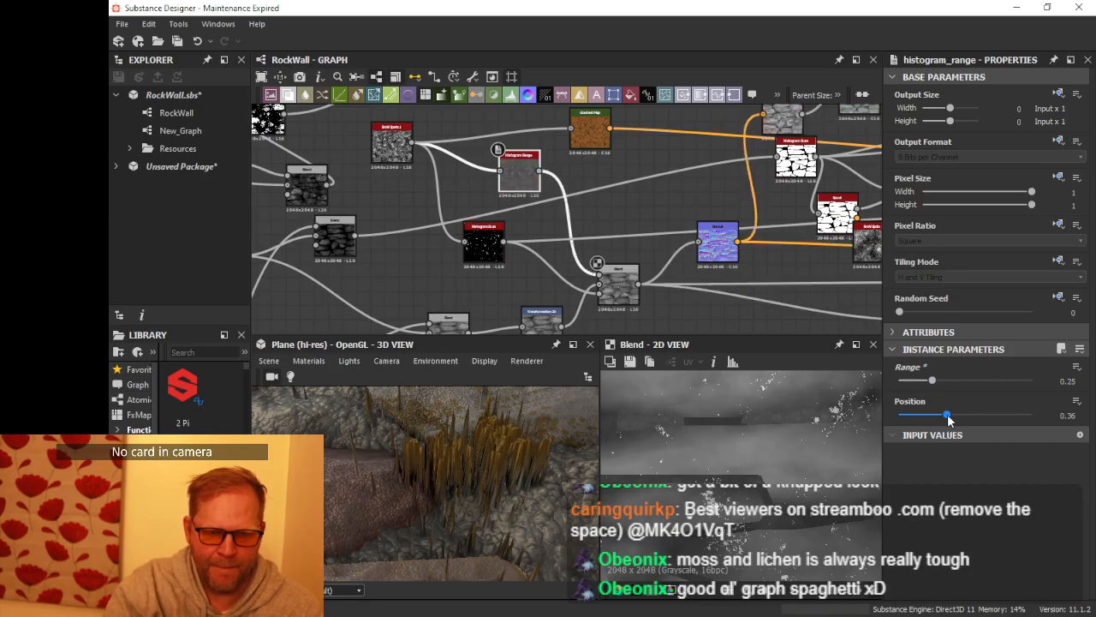
left_click_drag(949, 420, 901, 416)
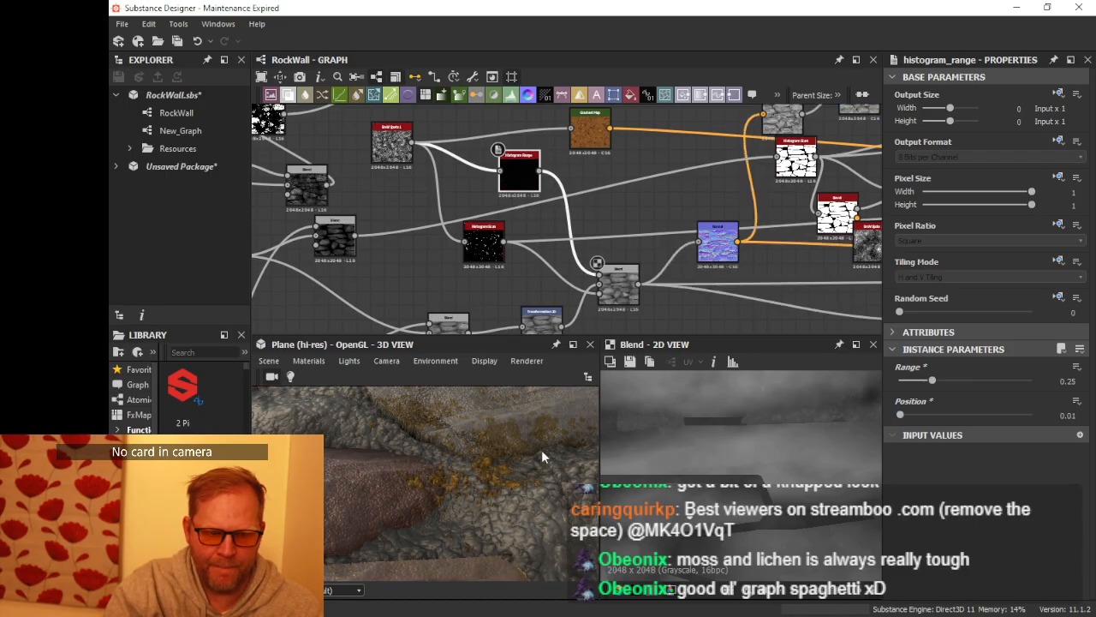
Step: Enlarge the 3D view and examine the lichen's height and color on the stones and mortar, up close and from farther away
left_click_drag(542, 450, 492, 439)
left_click_drag(600, 436, 746, 437)
left_click_drag(642, 454, 576, 191)
left_click_drag(591, 283, 547, 373)
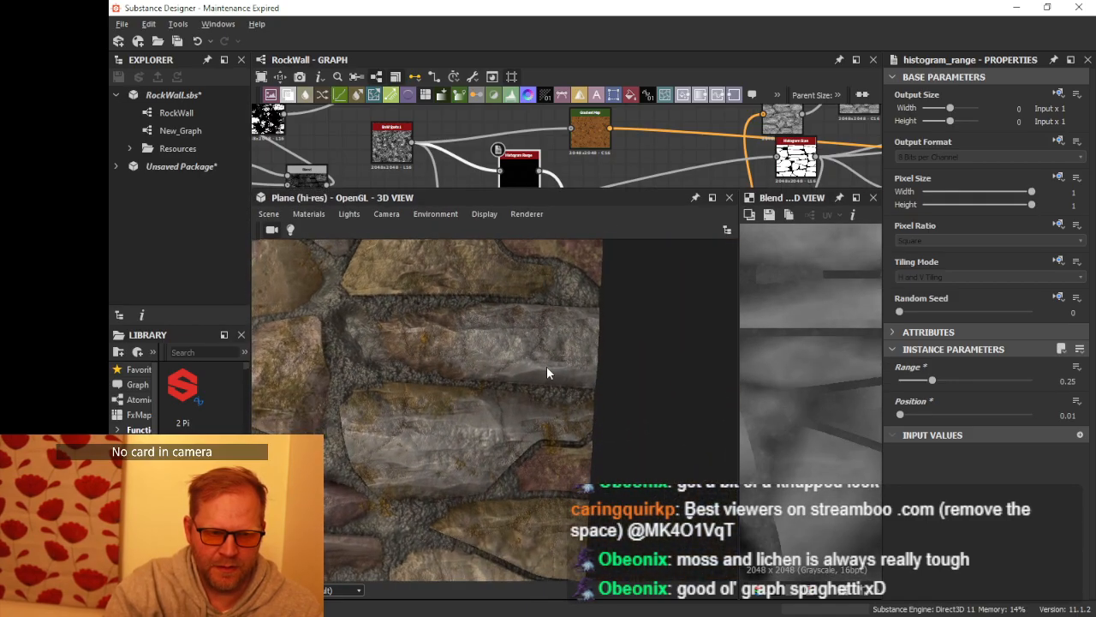
mouse_move(555, 435)
left_mouse_down()
mouse_move(532, 429)
mouse_move(519, 440)
mouse_move(537, 434)
left_mouse_up()
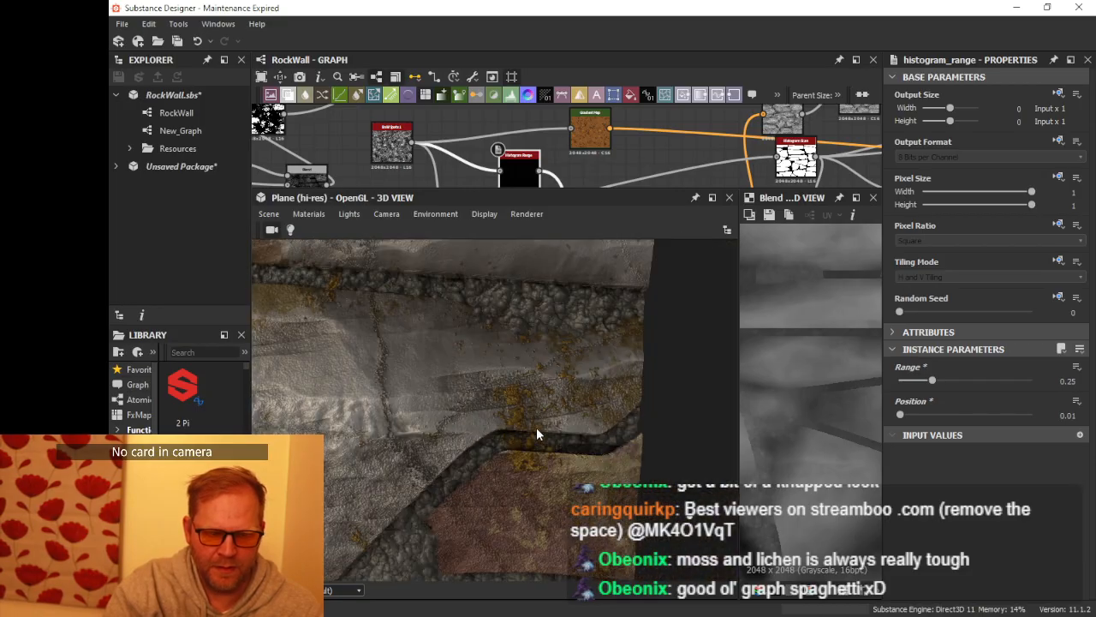
scroll(537, 434, "down", 2)
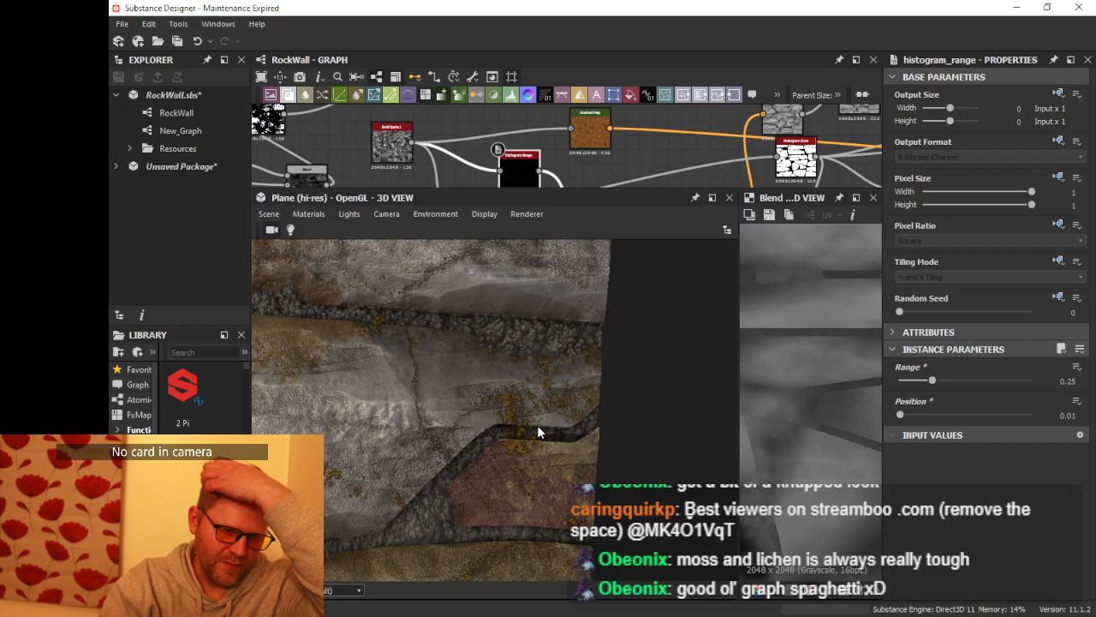
scroll(536, 426, "up", 2)
mouse_move(537, 427)
left_mouse_down()
mouse_move(520, 407)
mouse_move(542, 417)
left_mouse_up()
scroll(520, 407, "up", 2)
scroll(542, 418, "down", 1)
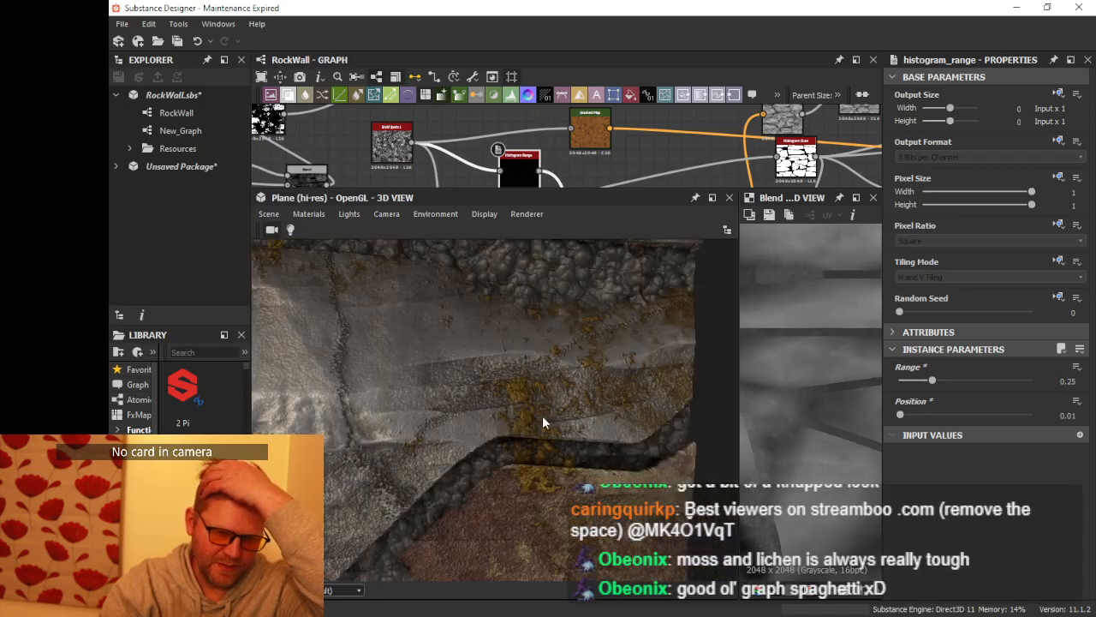
scroll(543, 417, "down", 2)
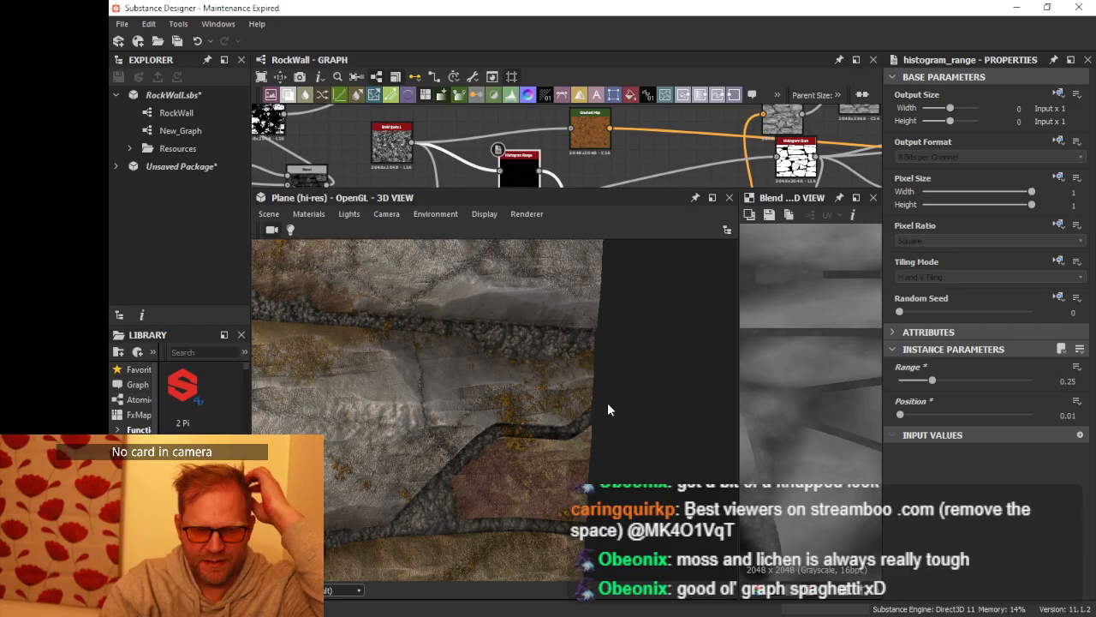
scroll(500, 400, "down", 4)
middle_click_drag(501, 401, 537, 382)
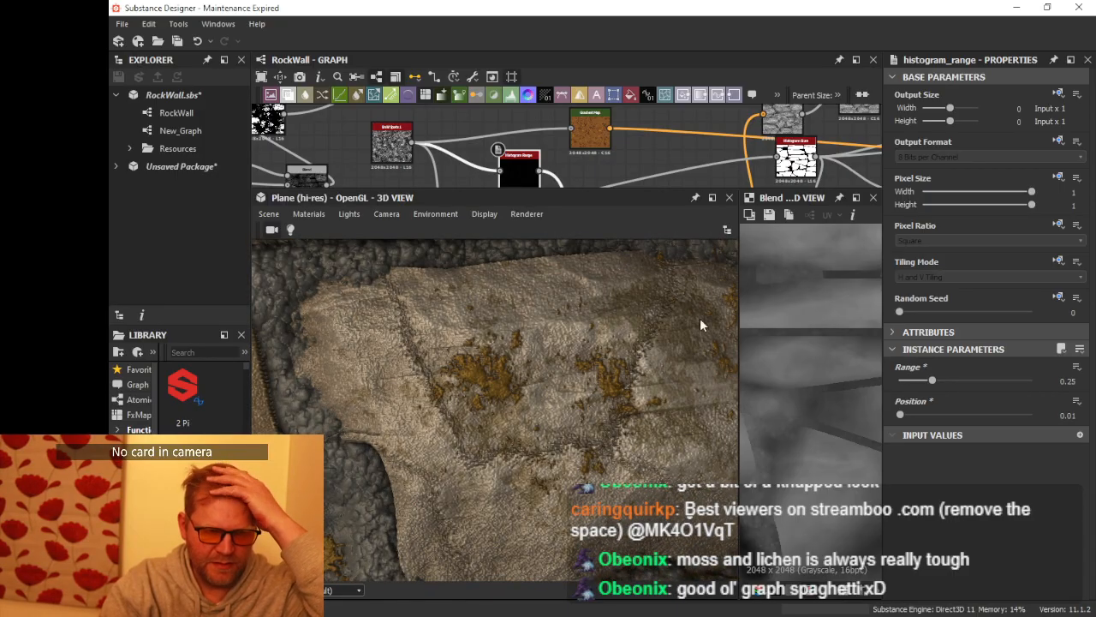
Step: Remove and rearrange the lichen Gradient Map's keys so ochre fills almost the whole gradient and dark brown only its bright end
left_click(595, 135)
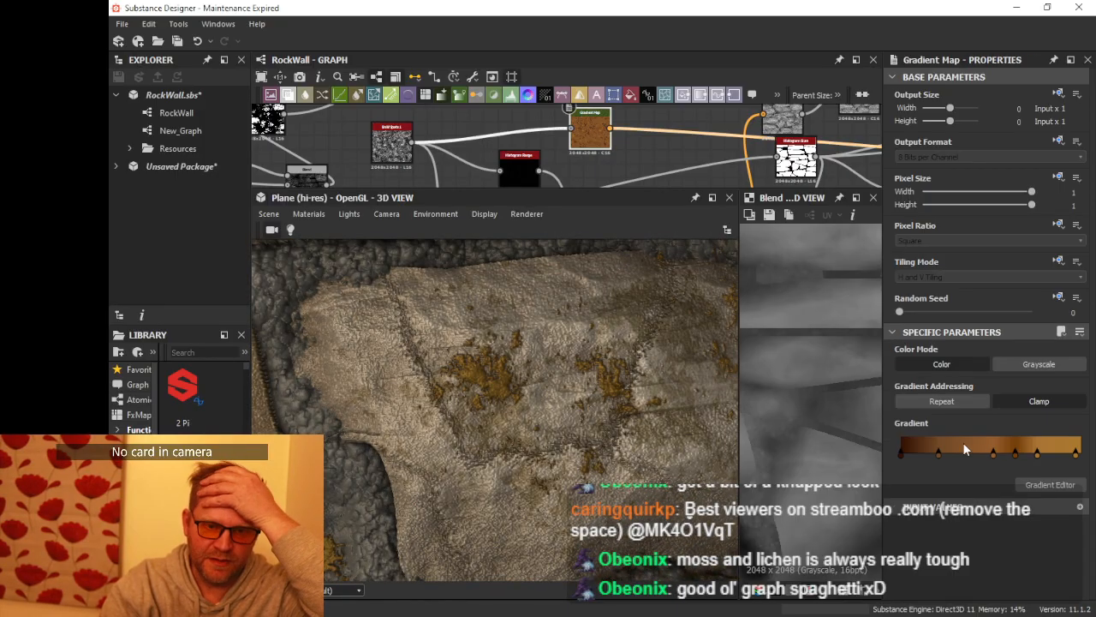
left_click(902, 453)
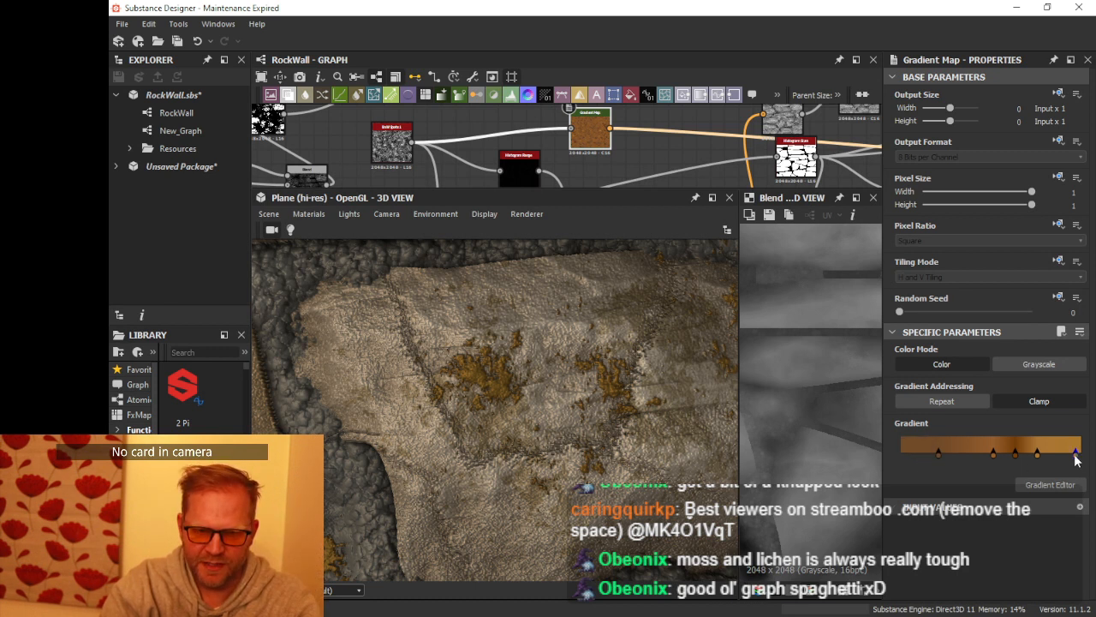
left_click_drag(1075, 453, 1028, 454)
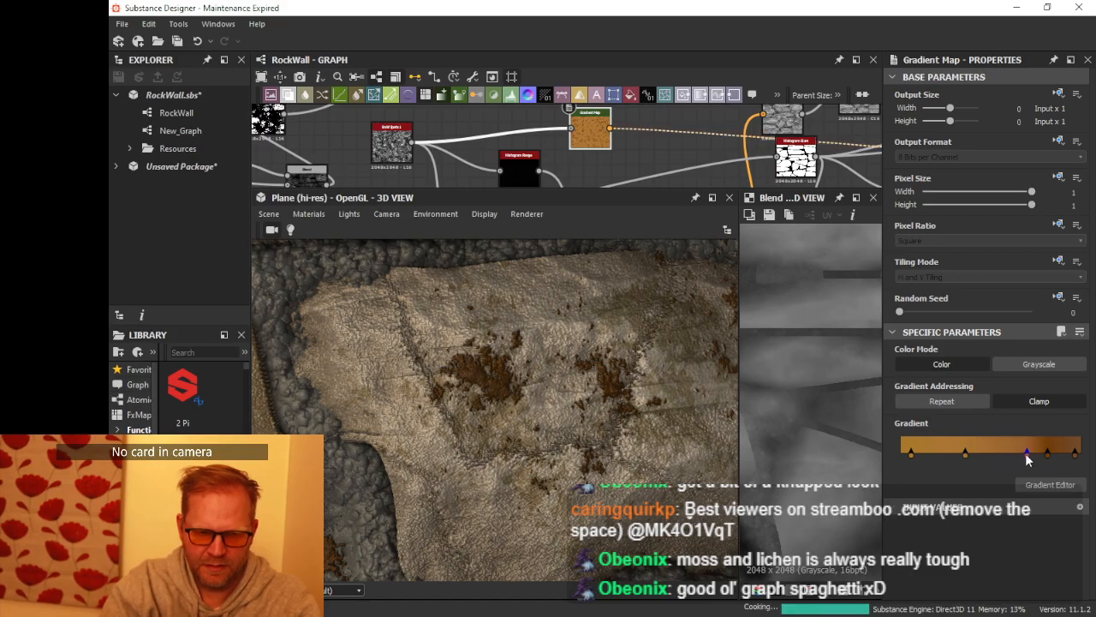
double_click(1077, 456)
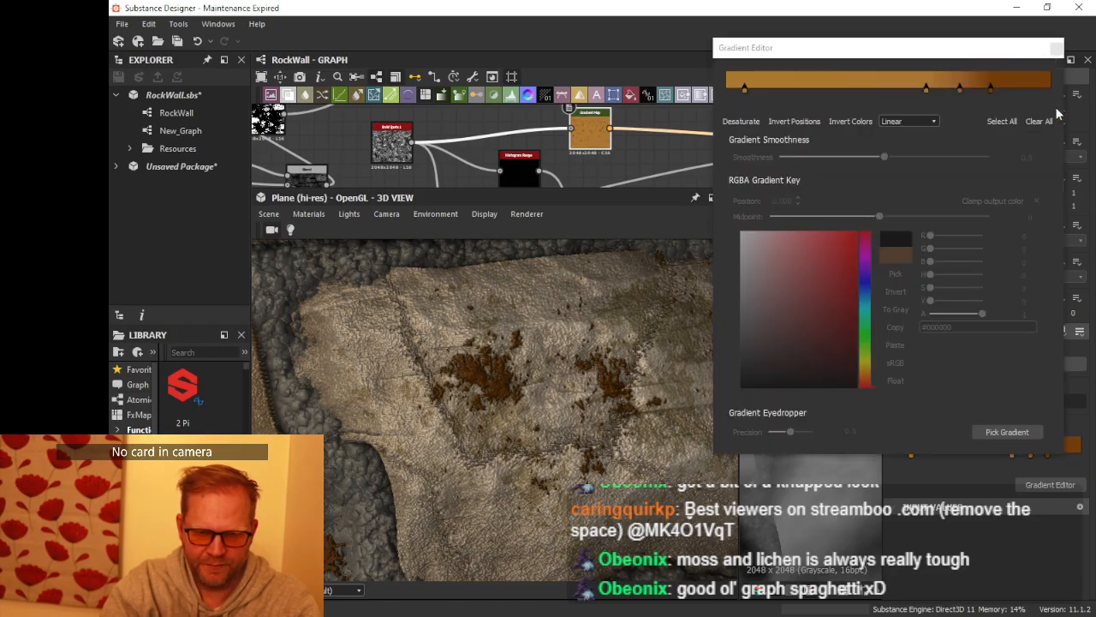
left_click(1057, 48)
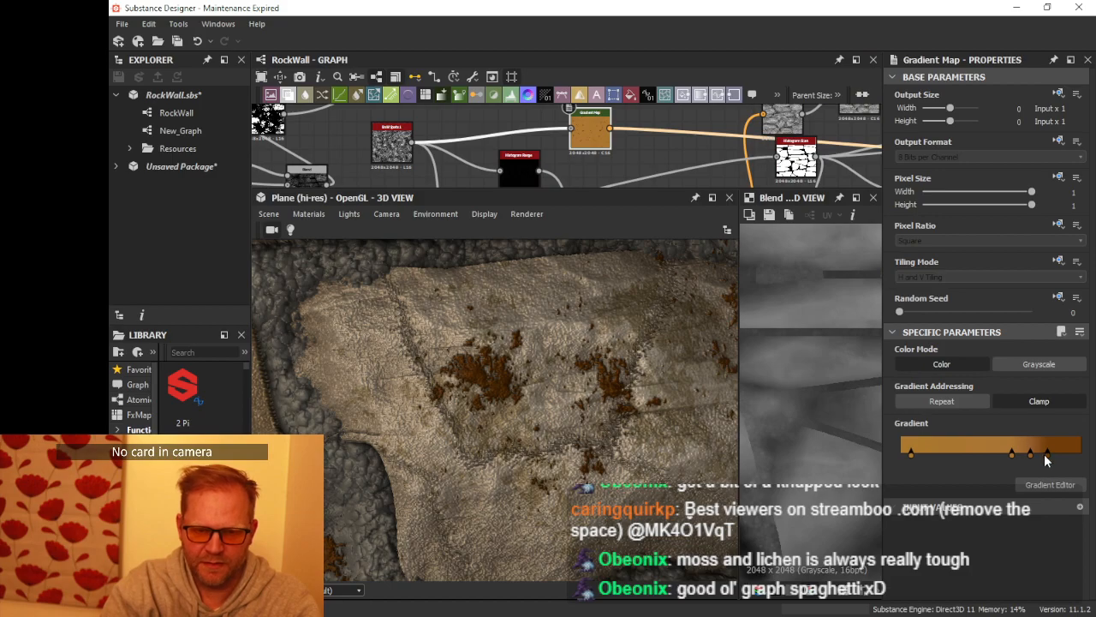
left_click_drag(1049, 457, 1093, 462)
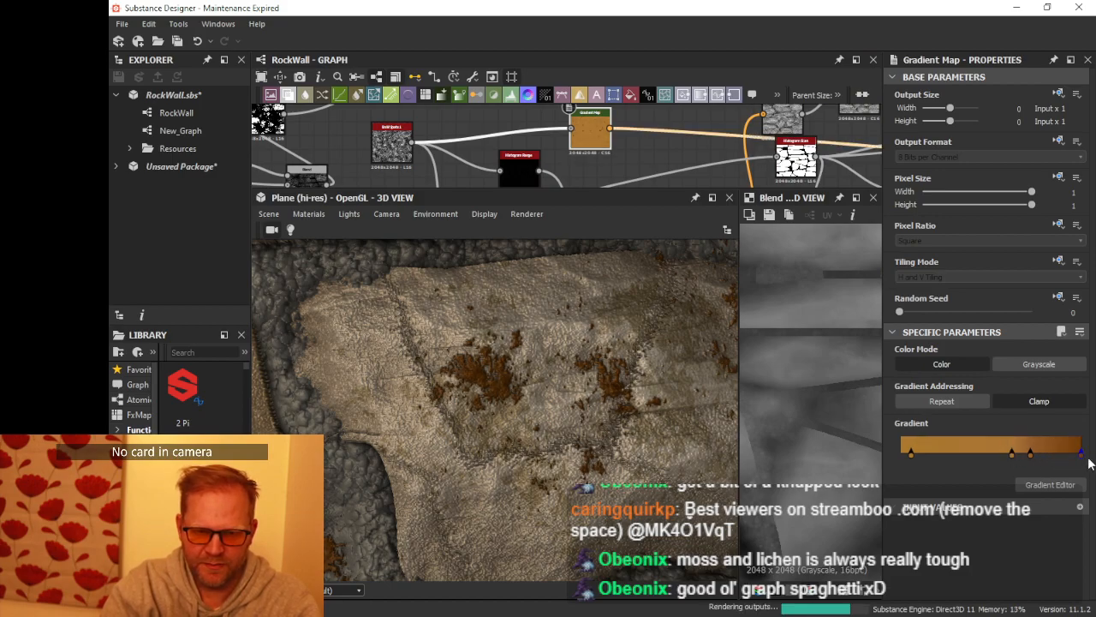
left_click_drag(1031, 456, 1070, 454)
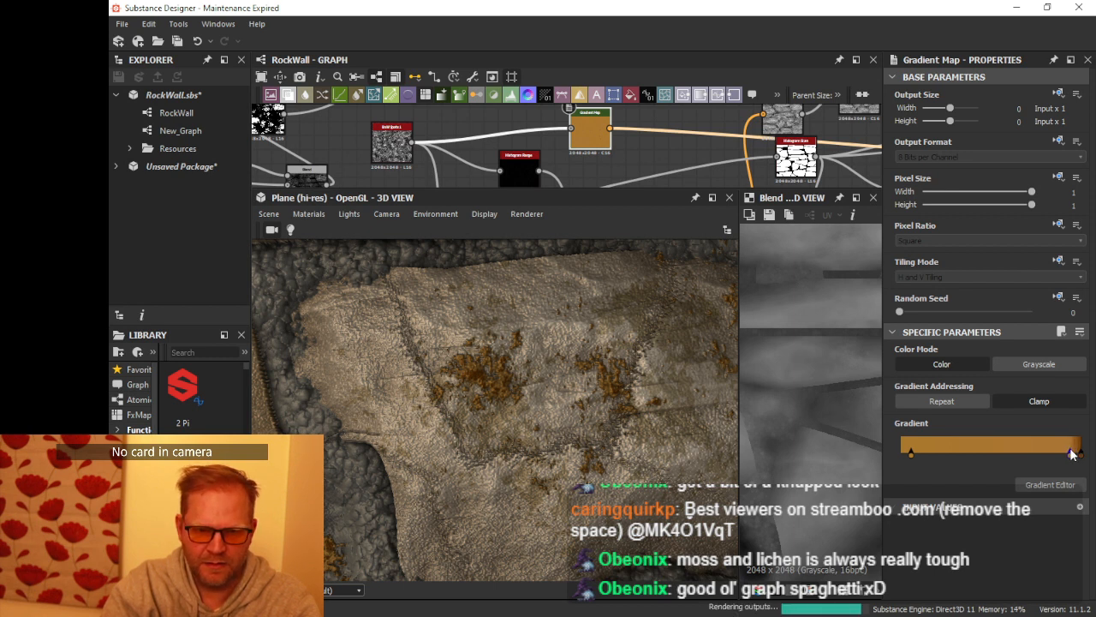
scroll(501, 367, "down", 5)
left_click_drag(564, 382, 573, 413, "alt")
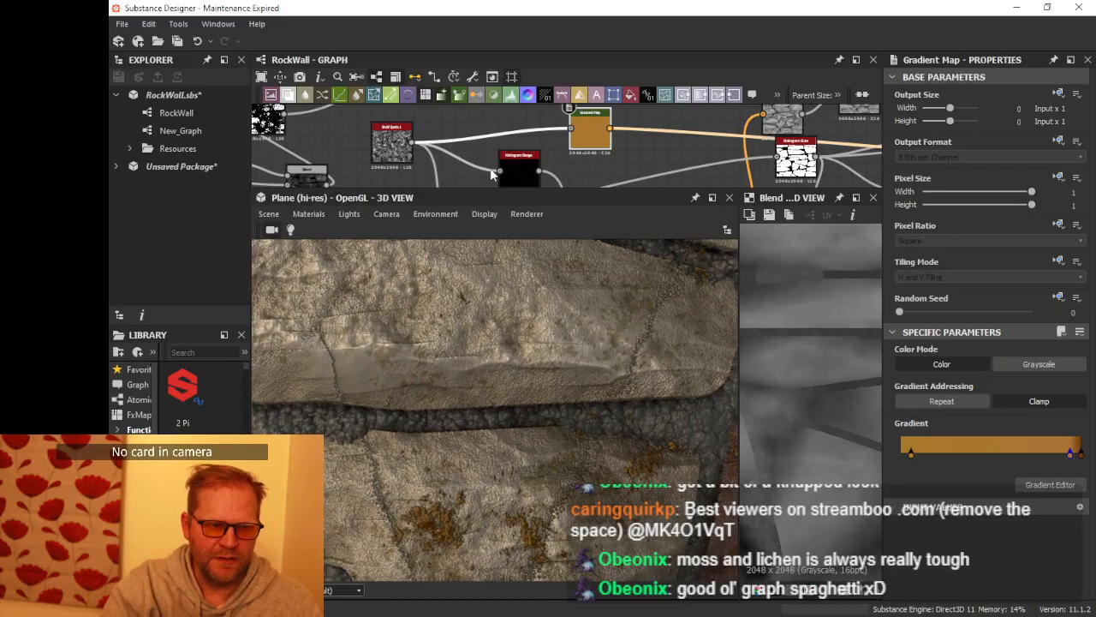
Step: Show the lichen Histogram Scan mask in a widened 2D view and move its node farther from the height Blend
left_click_drag(489, 188, 489, 340)
double_click(483, 245)
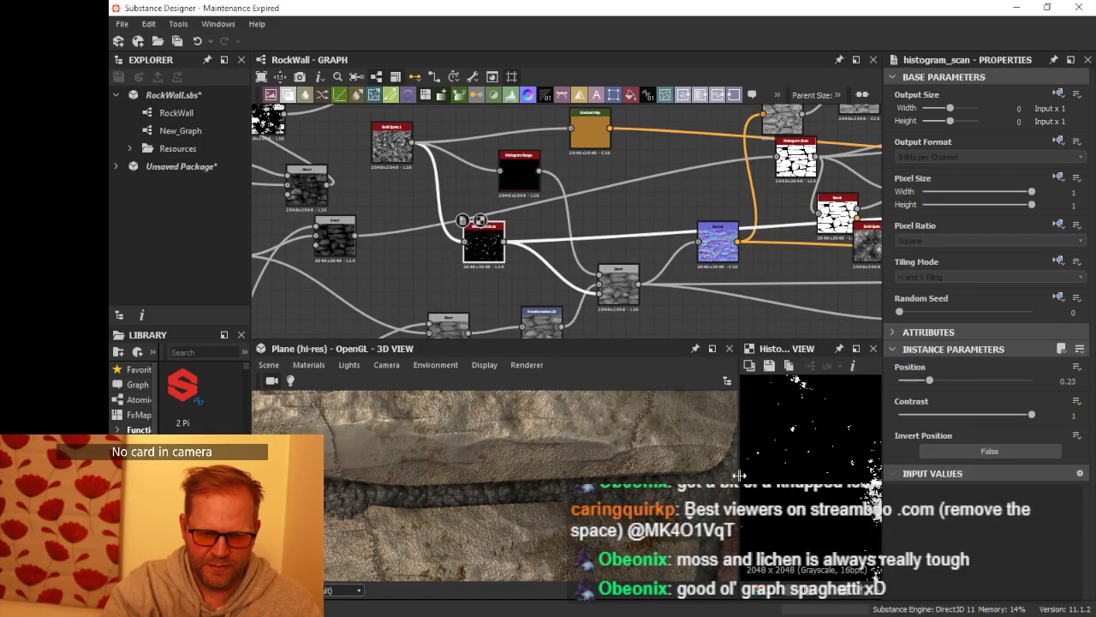
left_click_drag(739, 474, 558, 475)
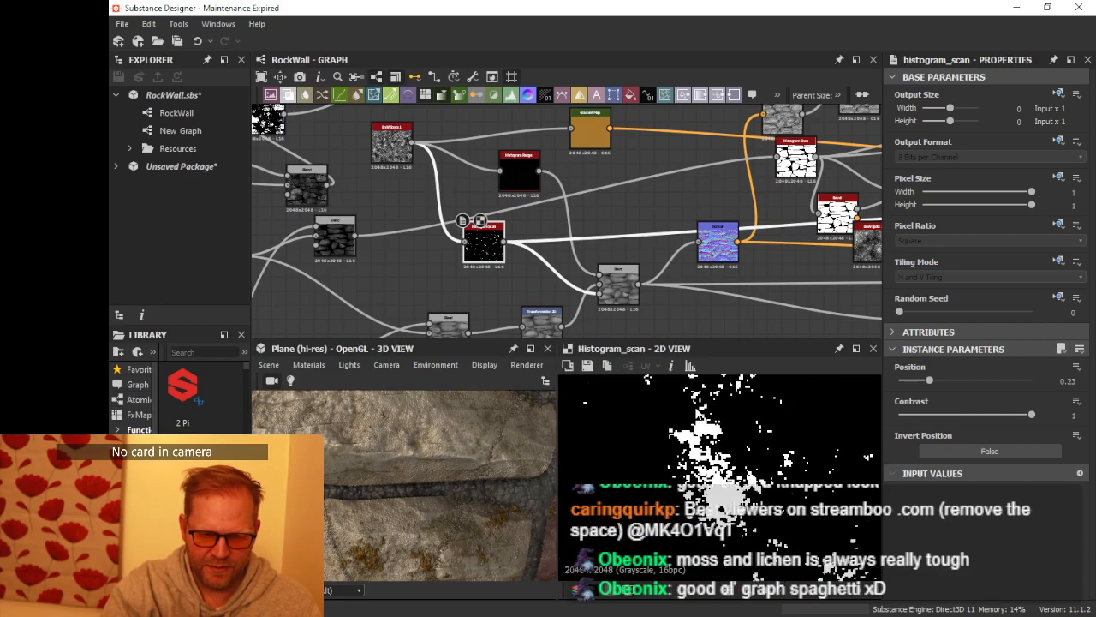
middle_click_drag(541, 248, 637, 235)
left_click_drag(589, 232, 553, 232)
scroll(547, 247, "up", 2)
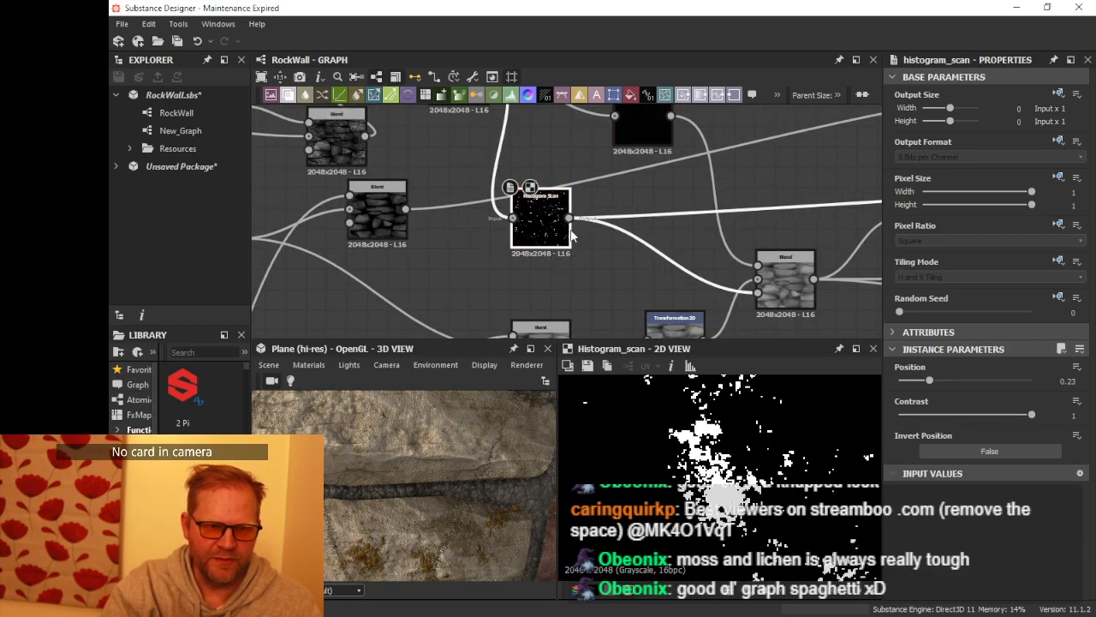
left_click_drag(605, 271, 612, 279)
type("hs")
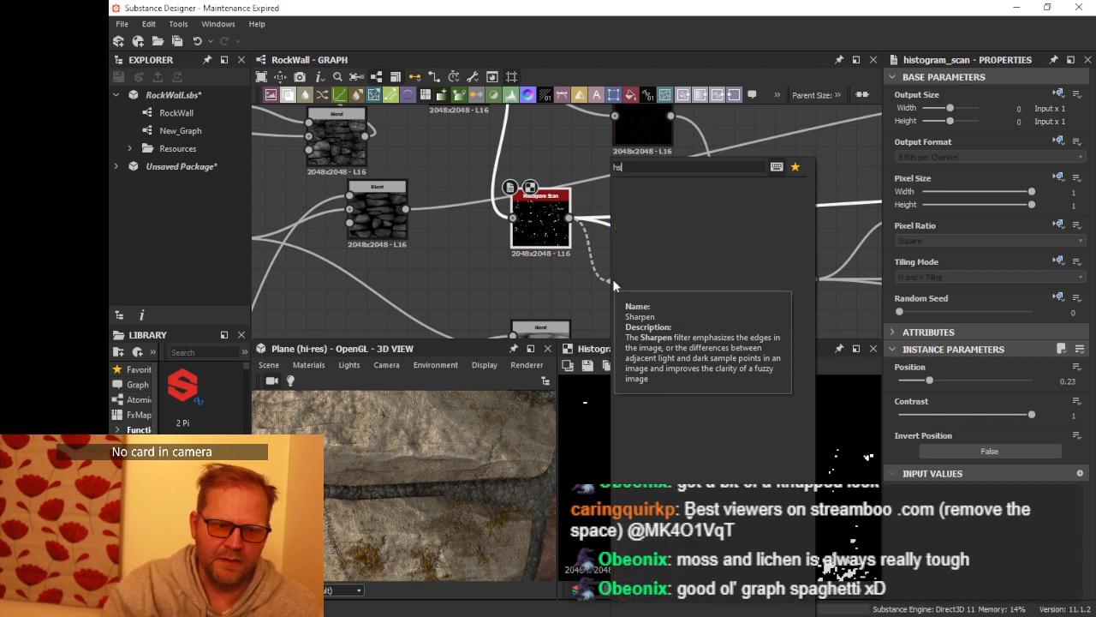
key("Escape")
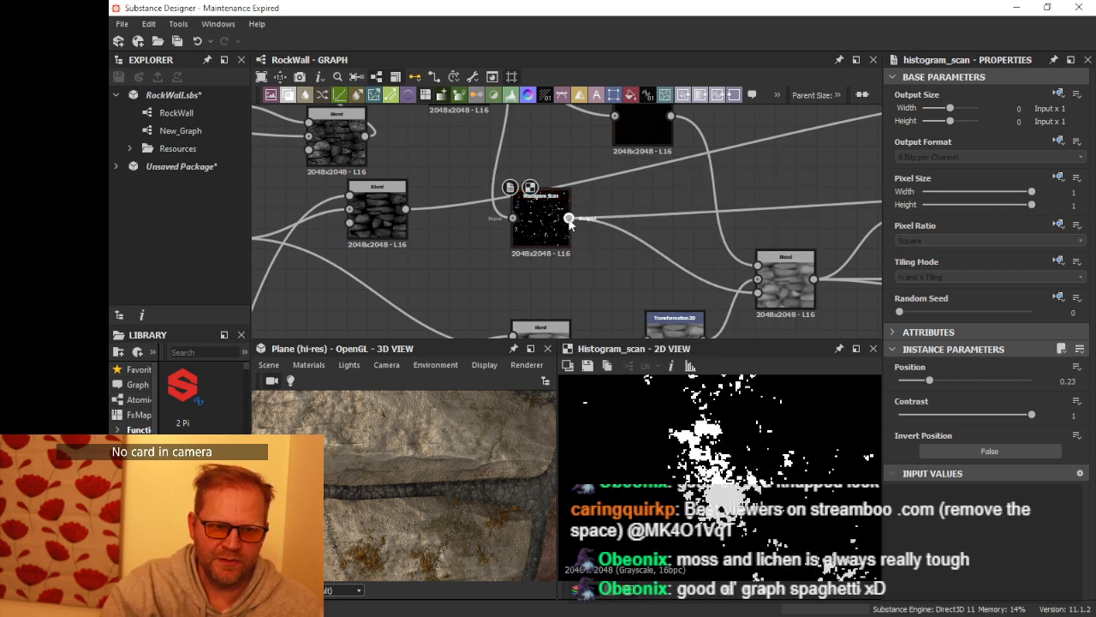
Step: Try a Slope Blur Grayscale on the Histogram Scan mask with 32 samples and intensity 16, and delete the node
left_click_drag(570, 220, 606, 261)
type("s")
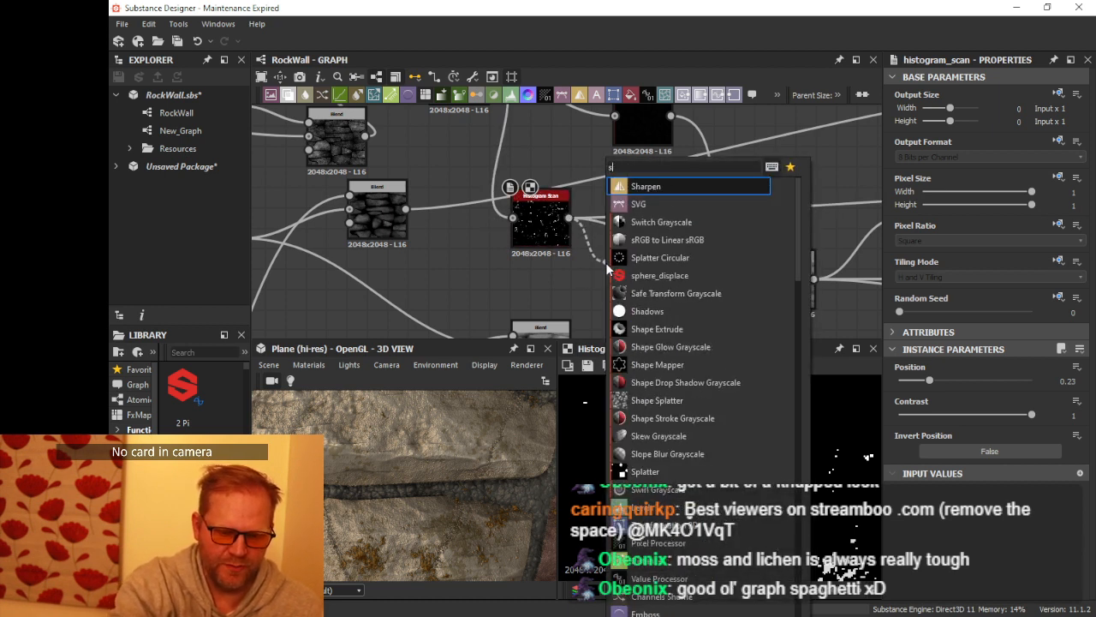
type("lope")
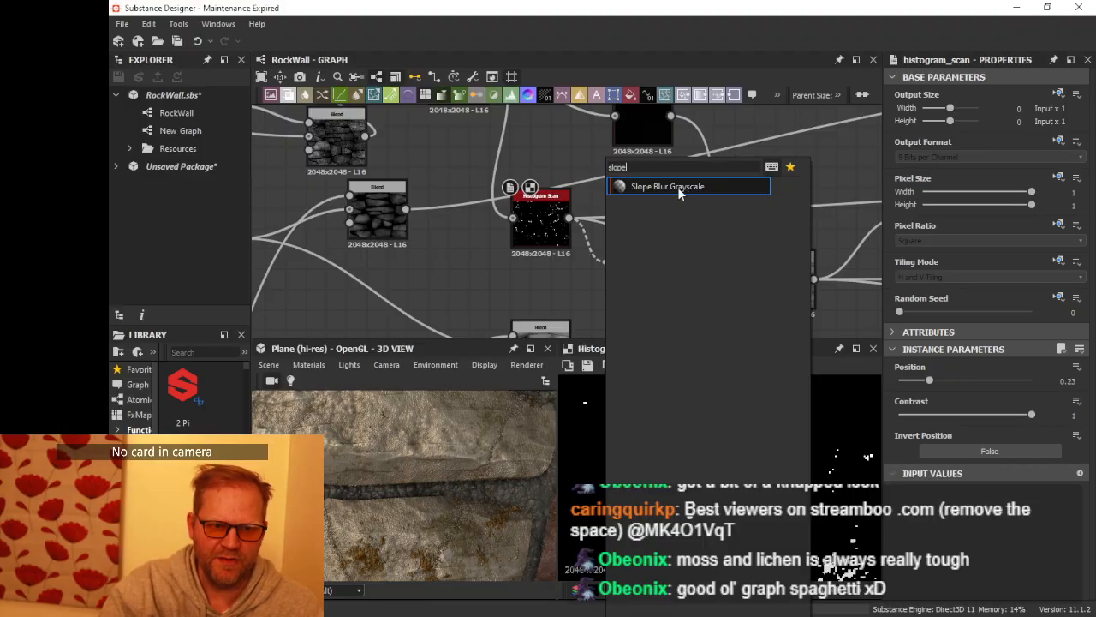
left_click(677, 187)
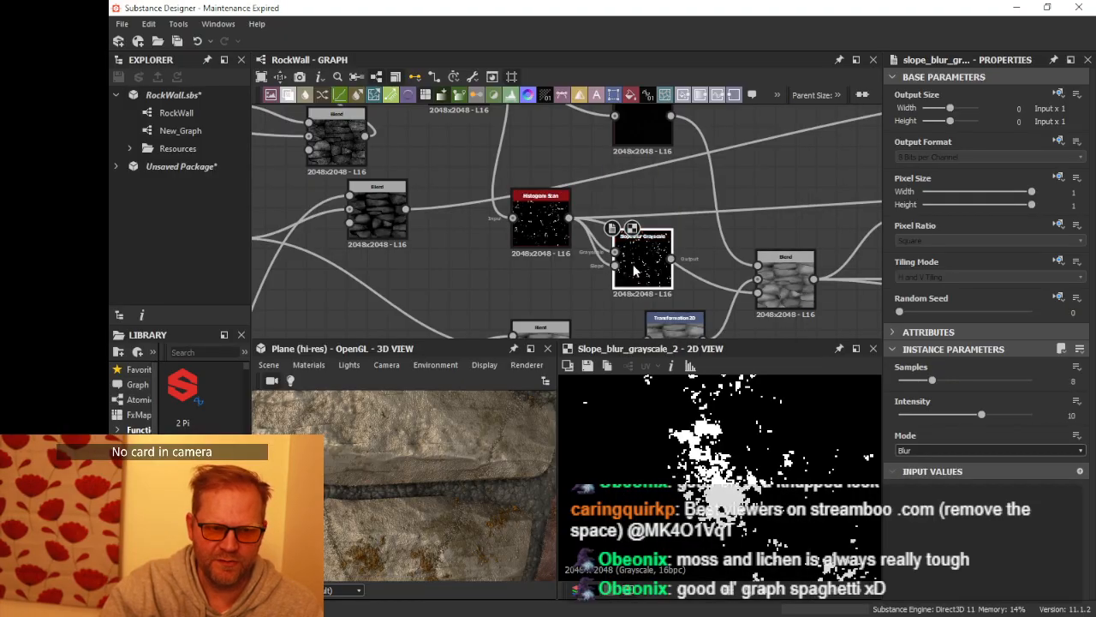
left_click_drag(945, 382, 1033, 380)
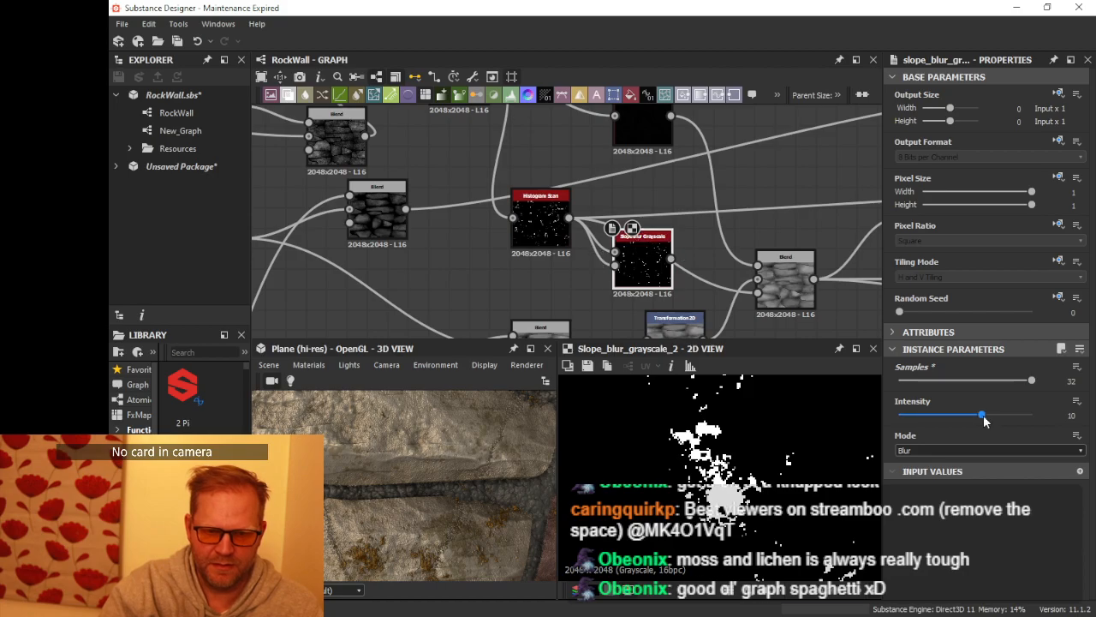
left_click_drag(983, 415, 900, 415)
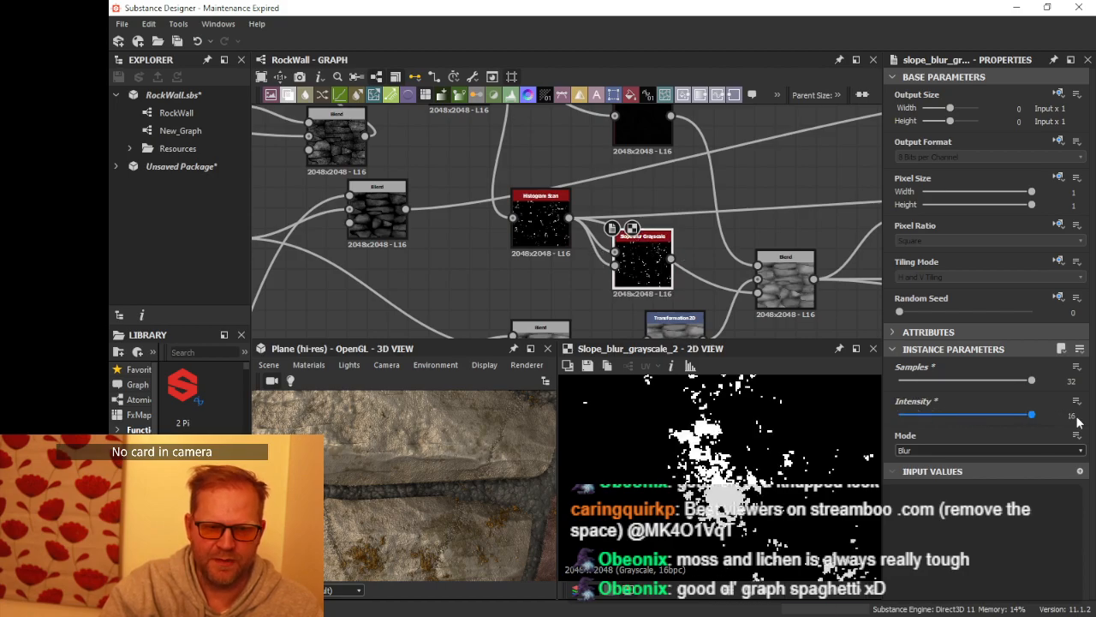
left_click_drag(968, 415, 1036, 414)
key("Delete")
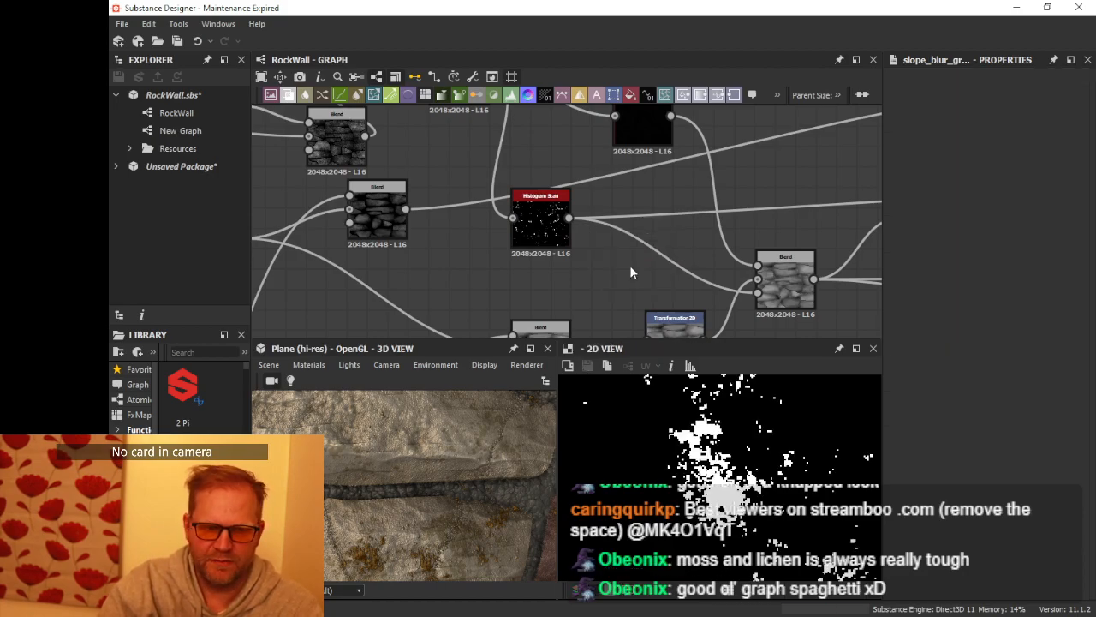
Step: Add a Slope Blur Grayscale node after BnW Spots 1, using the spot noise for both its grayscale and slope inputs
middle_click_drag(580, 178, 645, 280)
left_click_drag(537, 194, 455, 175)
left_click_drag(548, 230, 548, 230)
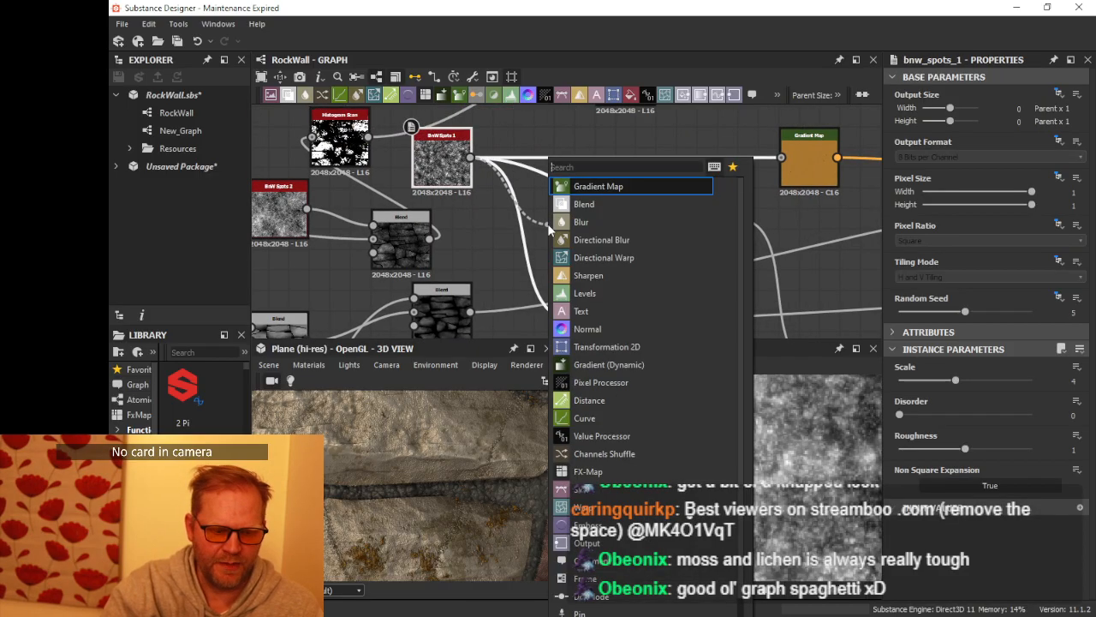
type("slop")
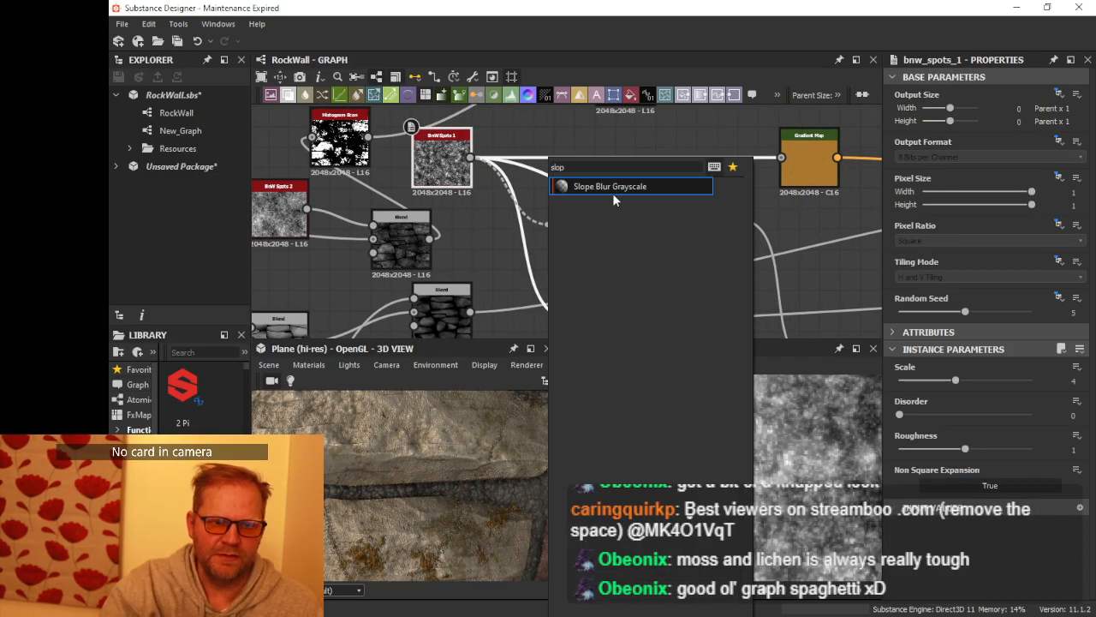
left_click(613, 190)
left_click_drag(552, 219, 557, 224)
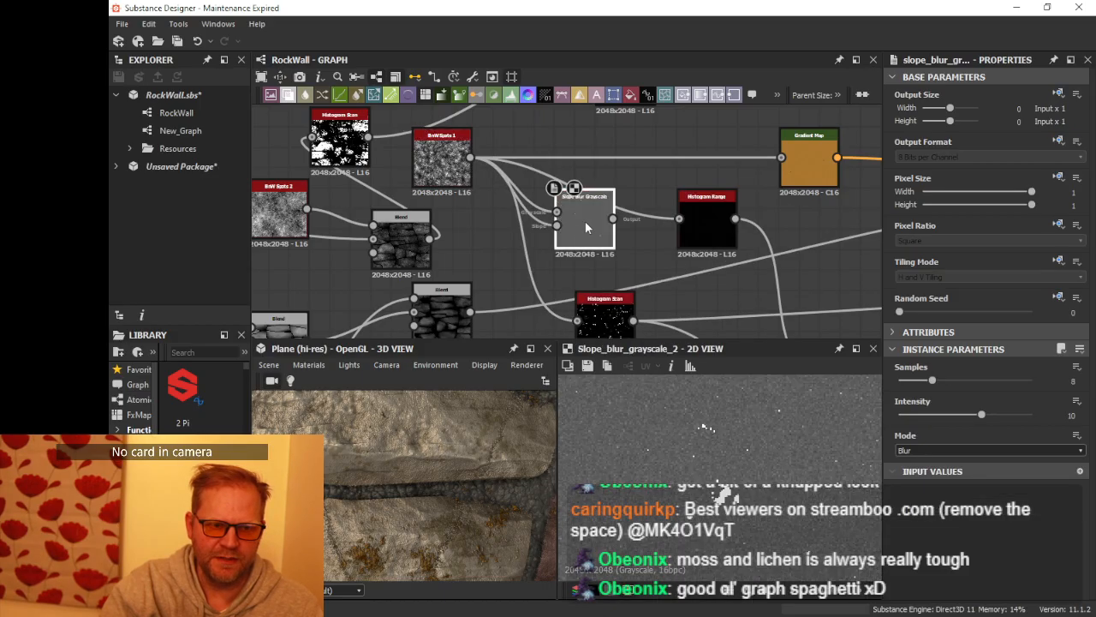
Step: Set the Slope Blur to 32 samples and intensity 0.1, feed it into the lichen Histogram Scan, and preview that mask in 2D
left_click_drag(932, 379, 1033, 380)
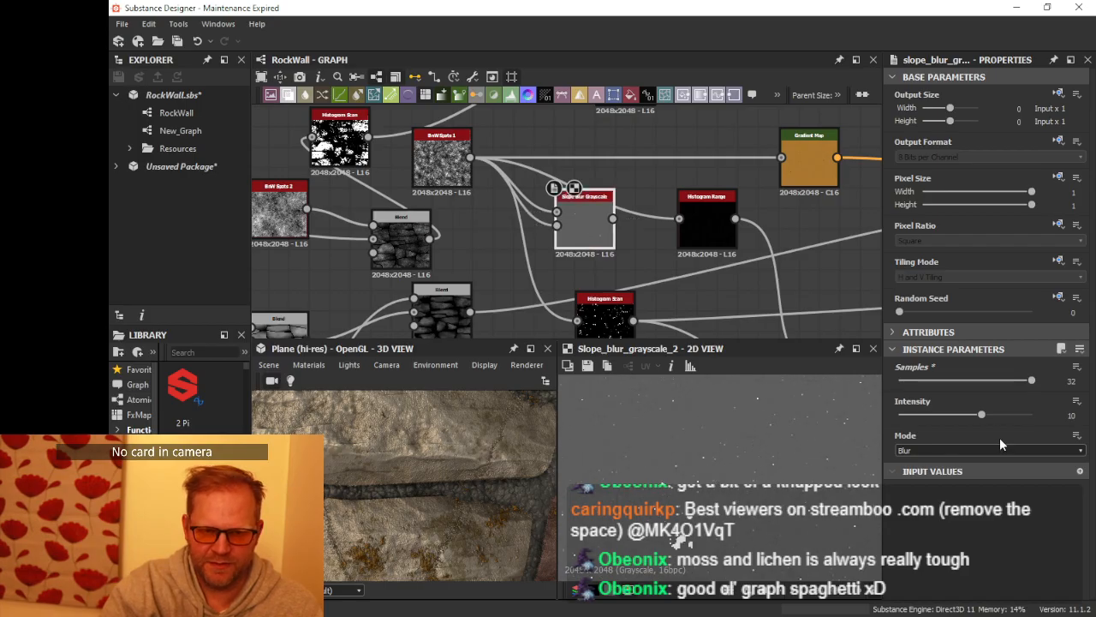
left_click_drag(982, 416, 899, 413)
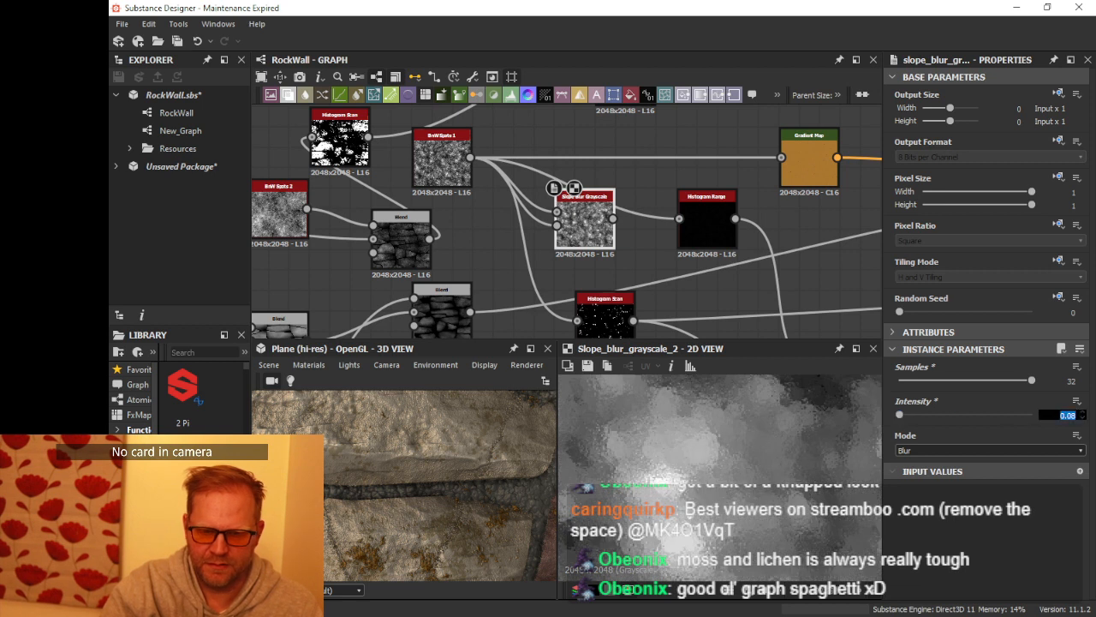
key("Return")
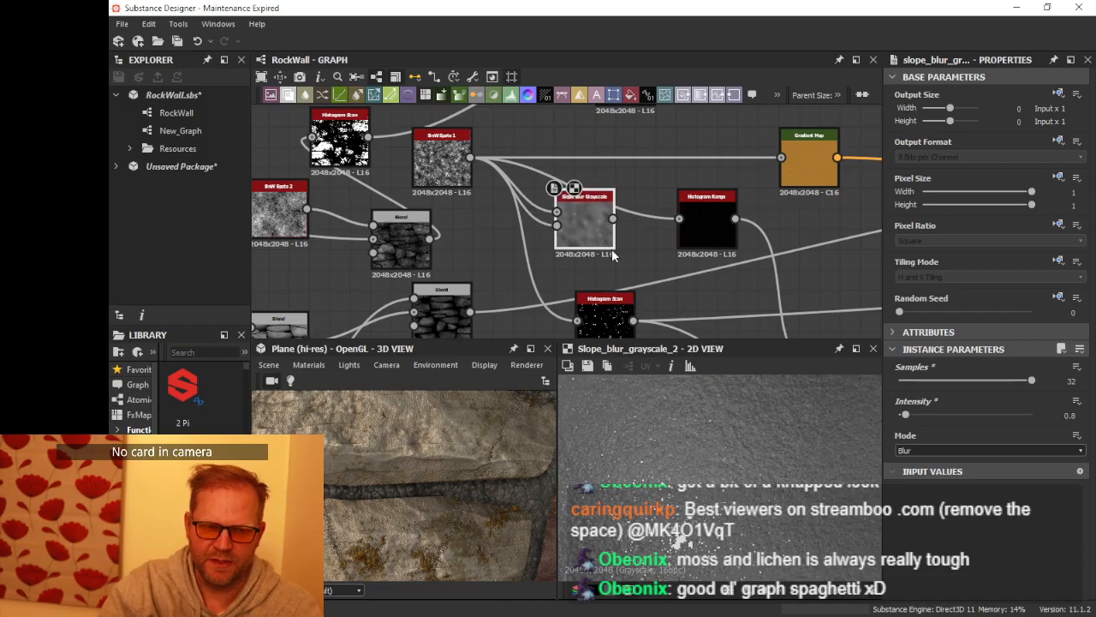
key("Return")
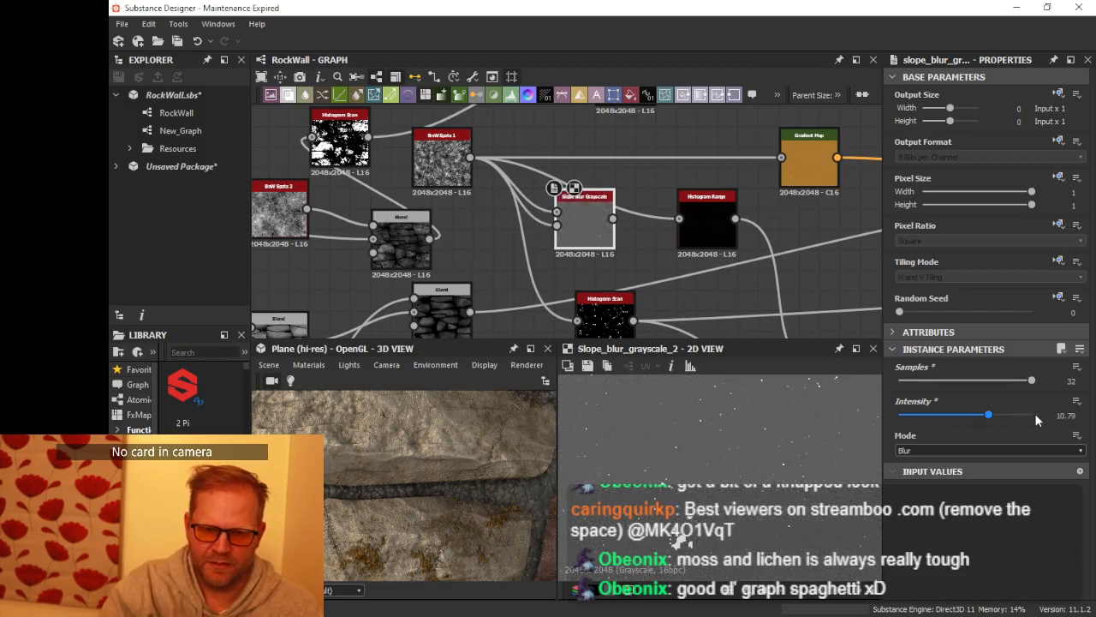
type("0.1")
key("Return")
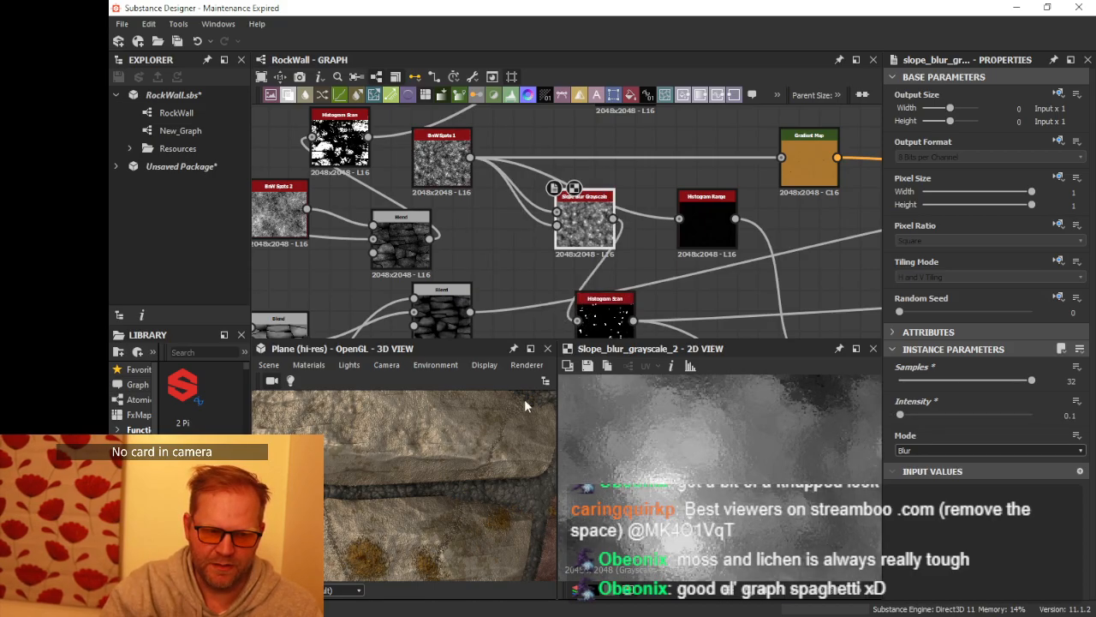
left_click(594, 330)
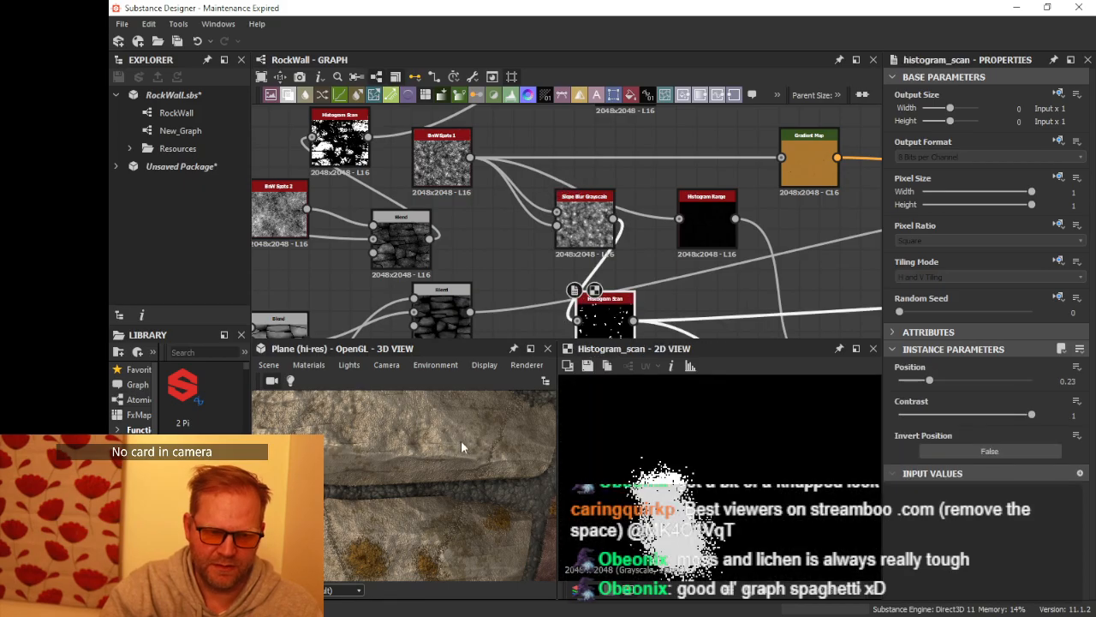
Step: Examine the reshaped lichen patches on the stones in the 3D view, both up close and across the wall
scroll(455, 451, "down", 5)
middle_click_drag(453, 453, 491, 412)
scroll(440, 464, "up", 5)
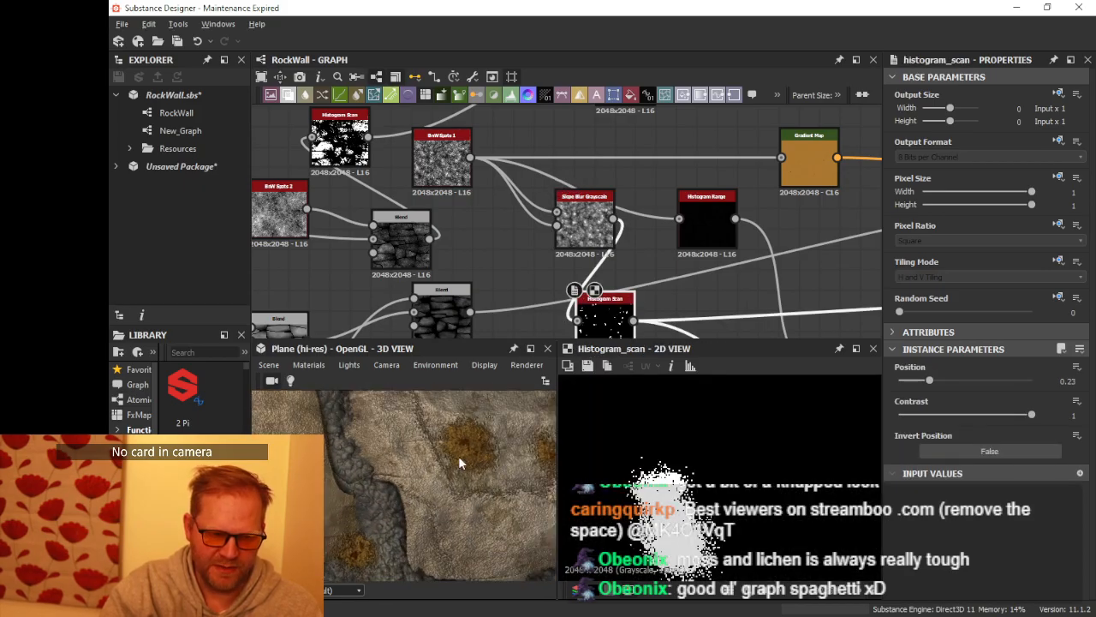
middle_click_drag(459, 457, 441, 471)
scroll(441, 470, "up", 4)
scroll(449, 473, "down", 8)
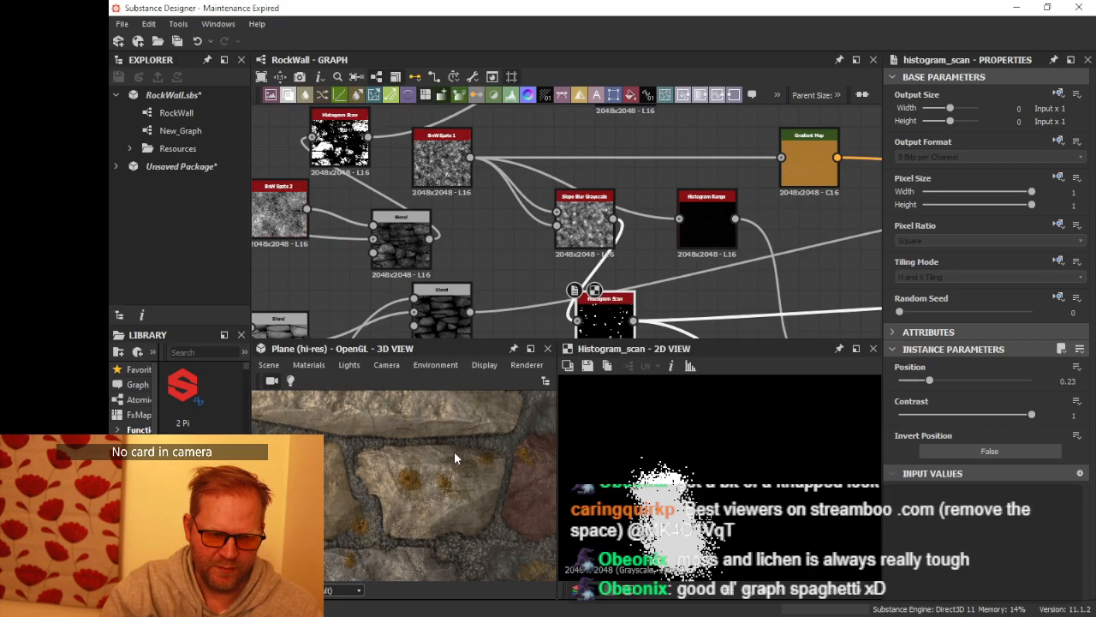
left_click_drag(454, 453, 460, 428)
middle_click_drag(460, 428, 414, 451)
mouse_move(414, 450)
left_mouse_down()
mouse_move(428, 442)
mouse_move(415, 452)
mouse_move(427, 455)
mouse_move(413, 446)
mouse_move(425, 452)
mouse_move(418, 464)
left_mouse_up()
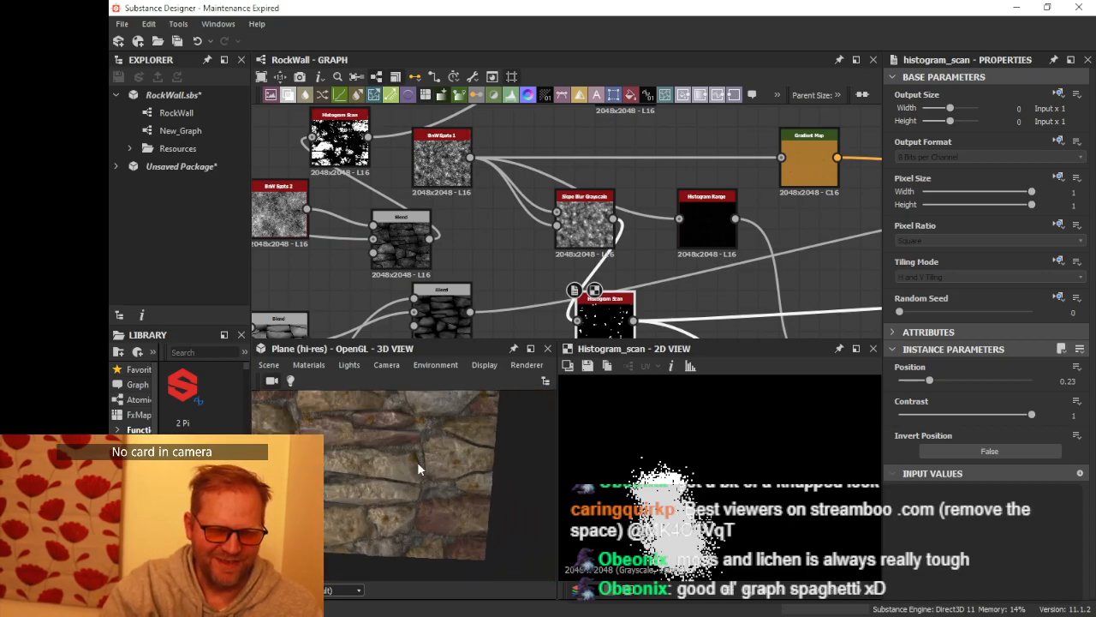
scroll(420, 459, "up", 4)
middle_click_drag(423, 452, 507, 450)
scroll(405, 463, "up", 3)
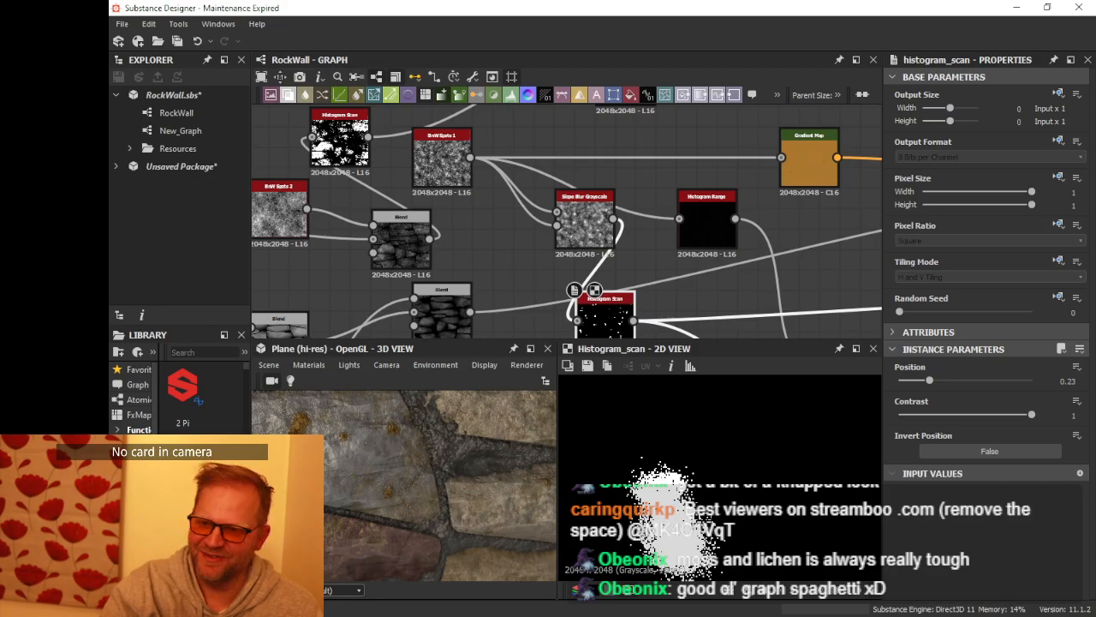
middle_click_drag(320, 404, 364, 463)
scroll(381, 434, "up", 2)
scroll(366, 465, "up", 3)
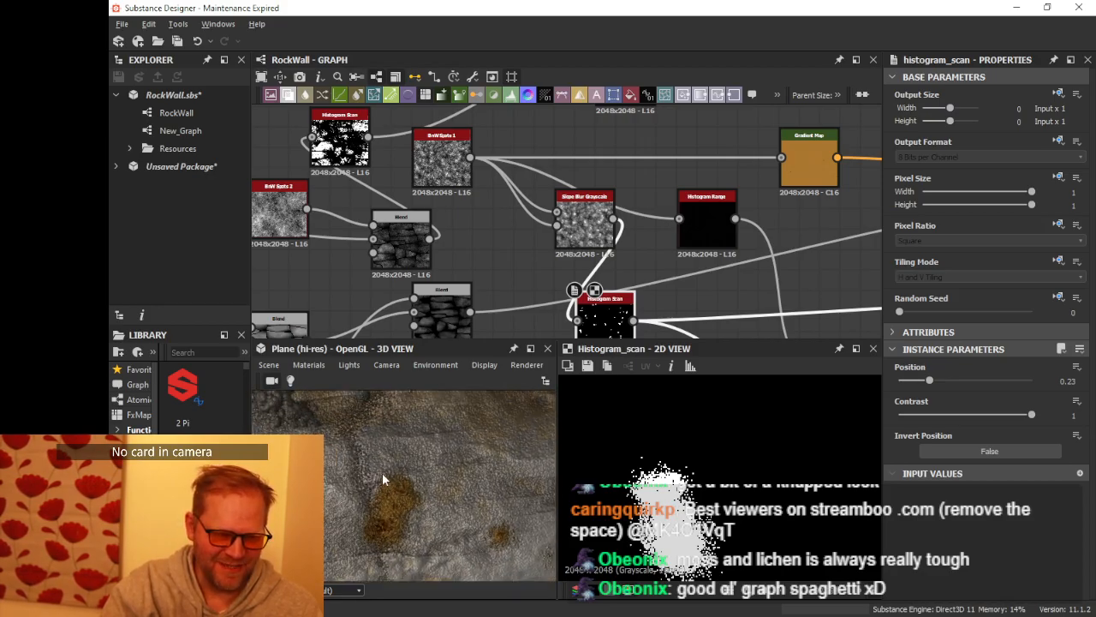
scroll(389, 469, "down", 3)
scroll(426, 472, "up", 4)
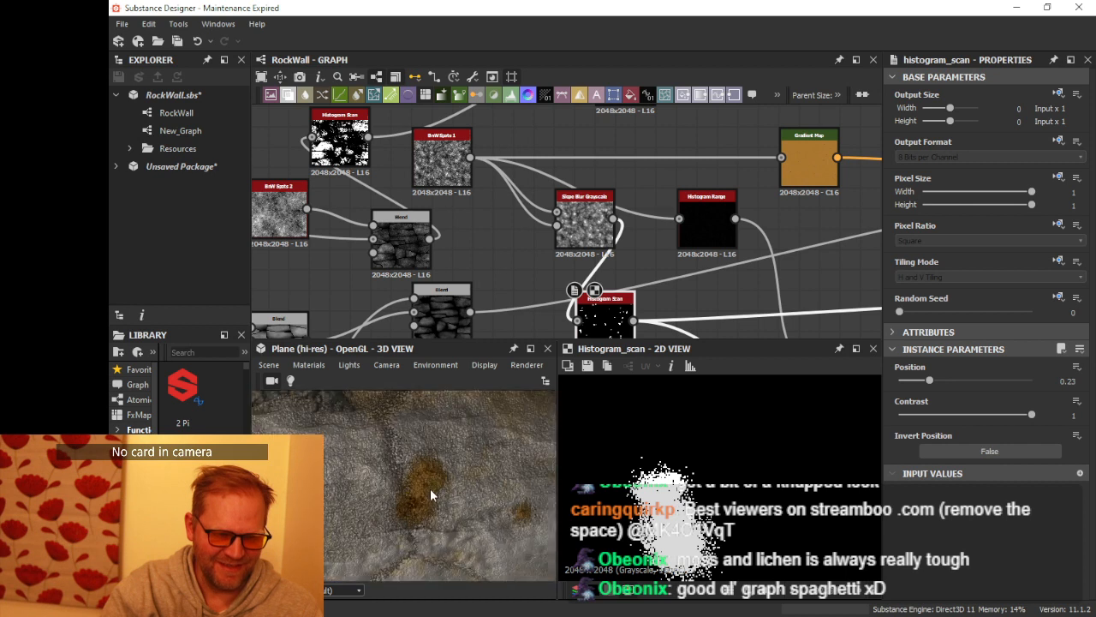
Step: Move the Slope Blur Grayscale node closer to BnW Spots 1 and check the lichen across the whole wall
left_click_drag(587, 224, 526, 244)
left_click(531, 247)
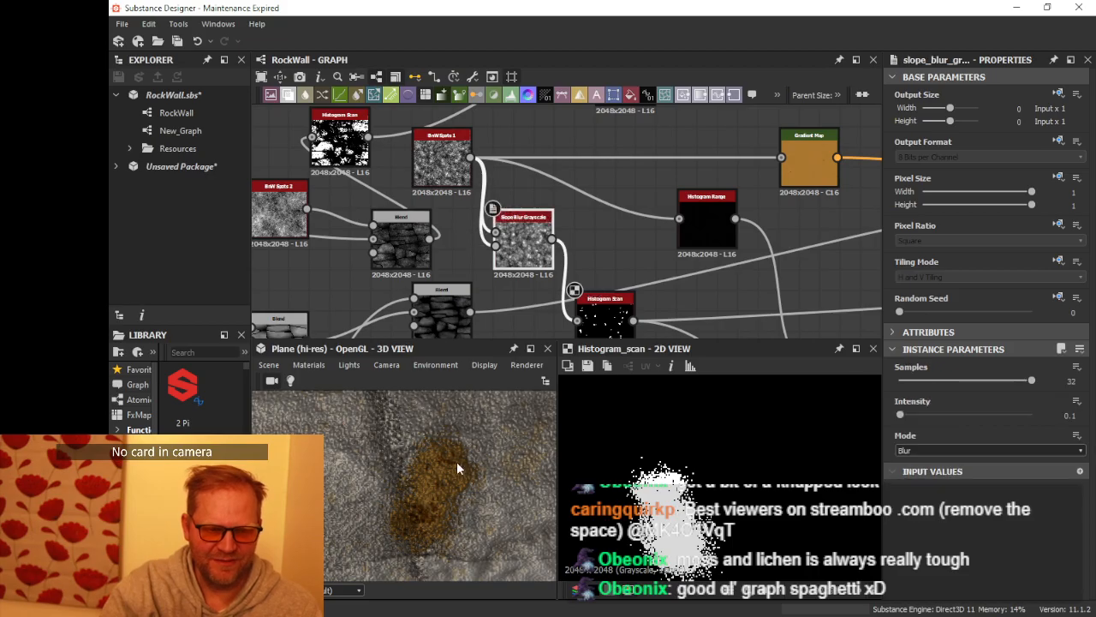
scroll(425, 458, "down", 4)
middle_click_drag(501, 478, 420, 394)
mouse_move(462, 477)
middle_mouse_down()
mouse_move(469, 428)
mouse_move(463, 473)
mouse_move(449, 485)
mouse_move(433, 473)
mouse_move(489, 457)
mouse_move(459, 526)
mouse_move(469, 565)
mouse_move(447, 466)
middle_mouse_up()
left_click_drag(447, 466, 531, 394)
Step: Try a Scale of 2 on the BnW Spots 1 noise, inspect the lichen on the stones, and return the Scale to 4
middle_click_drag(599, 279, 605, 233)
left_click(605, 276)
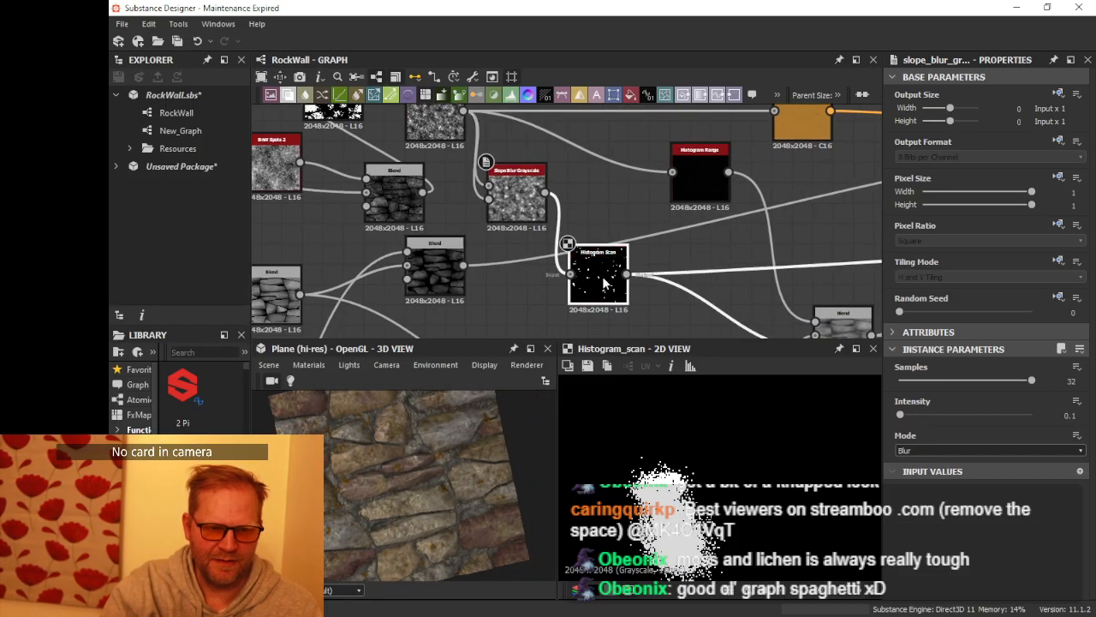
left_click(445, 125)
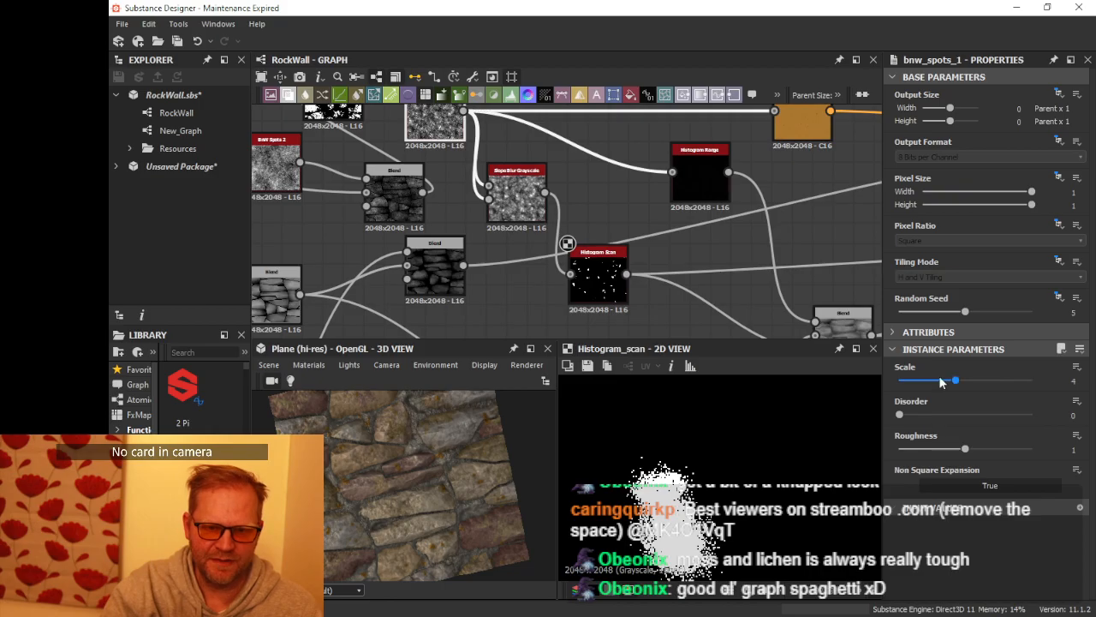
left_click_drag(956, 383, 926, 383)
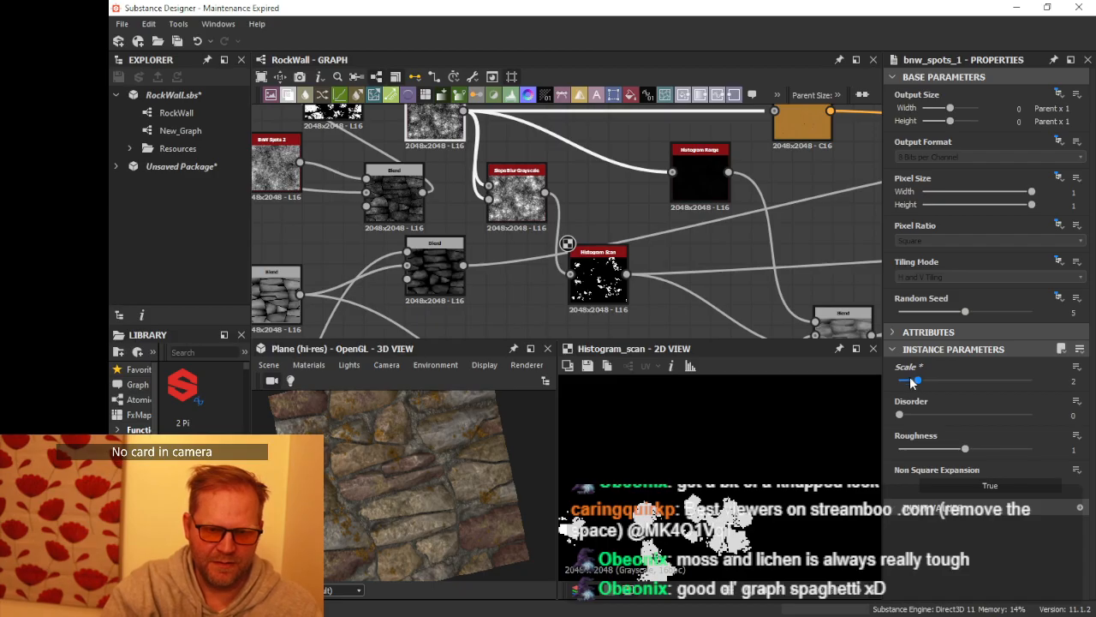
scroll(471, 456, "up", 5)
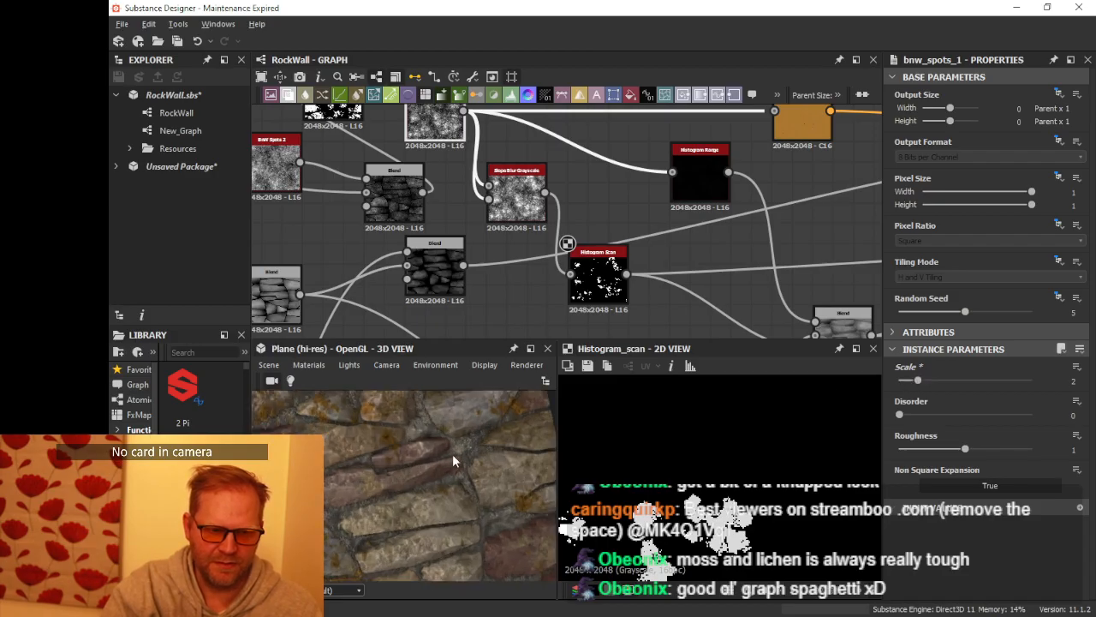
mouse_move(452, 454)
left_mouse_down()
mouse_move(462, 461)
mouse_move(477, 427)
mouse_move(480, 516)
mouse_move(460, 456)
mouse_move(465, 494)
mouse_move(467, 468)
left_mouse_up()
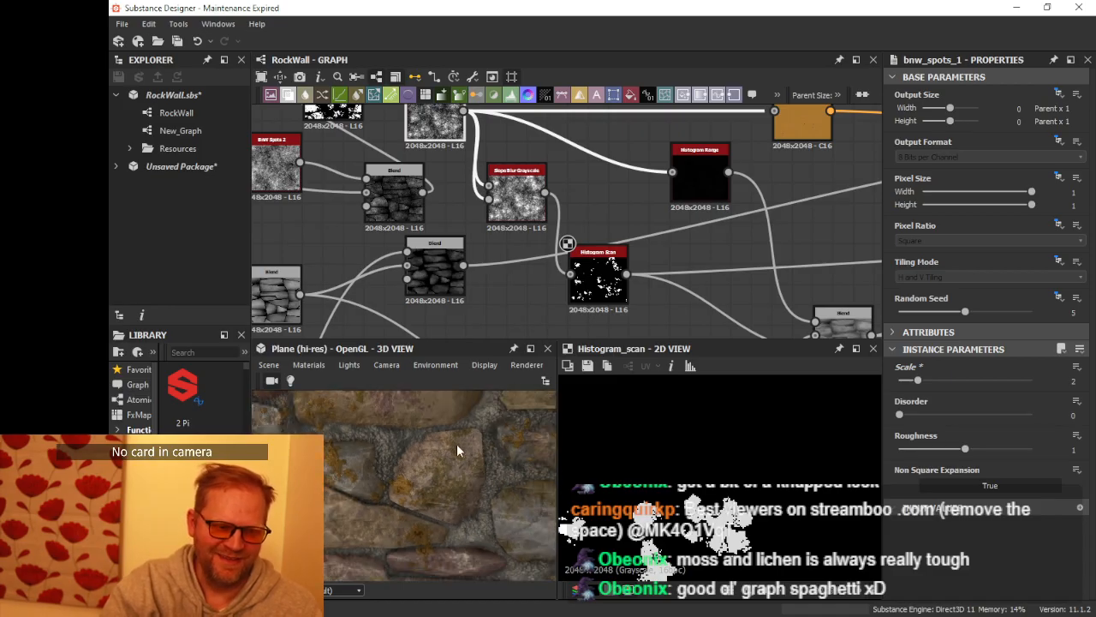
left_click_drag(462, 337, 468, 293)
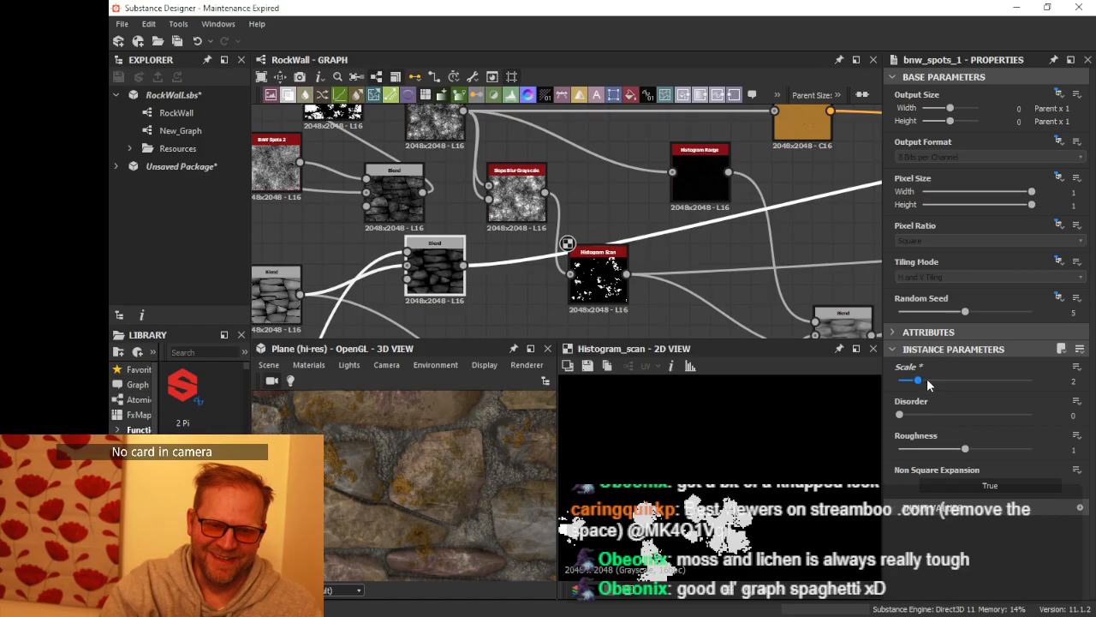
left_click_drag(927, 381, 951, 382)
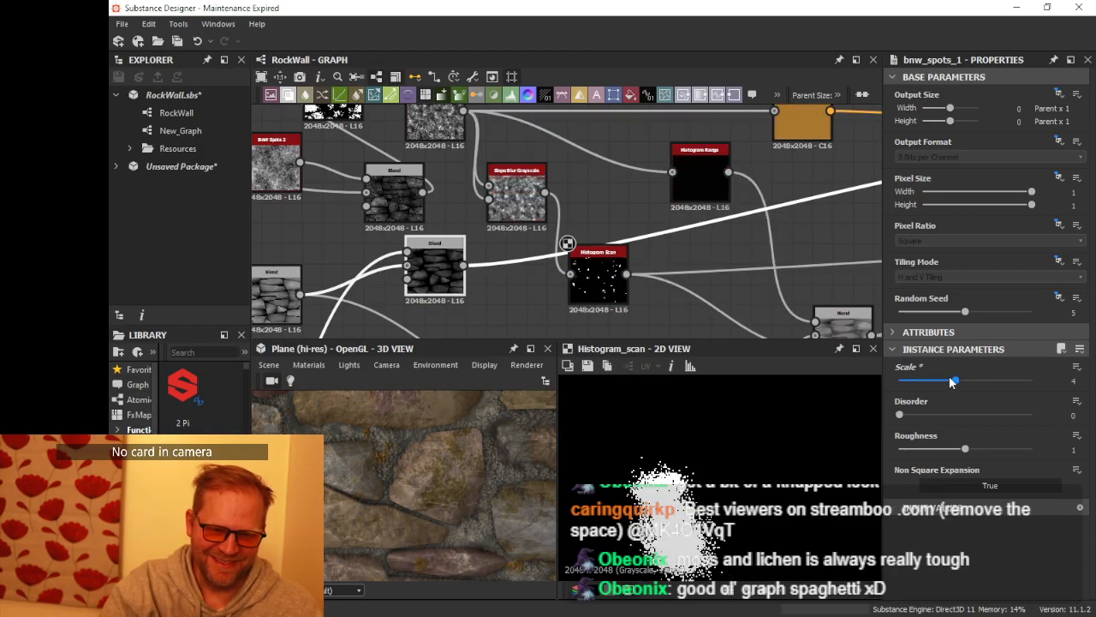
Step: Widen the 3D view for a closer look at the lichen and move the Histogram Scan node farther from the Slope Blur
left_click_drag(531, 444, 450, 425)
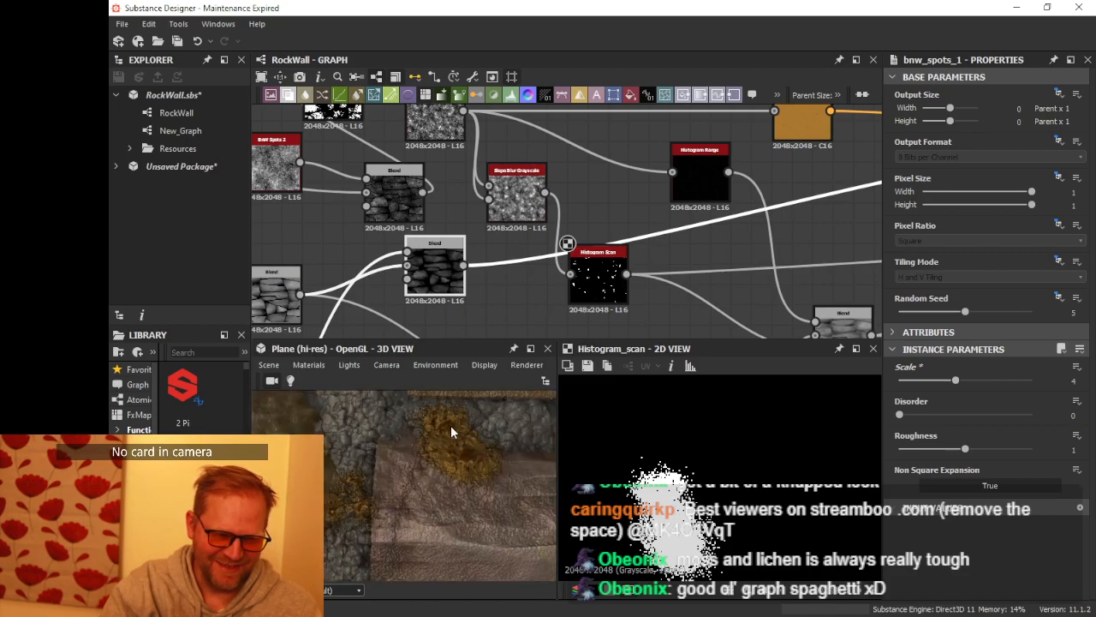
scroll(428, 441, "down", 3)
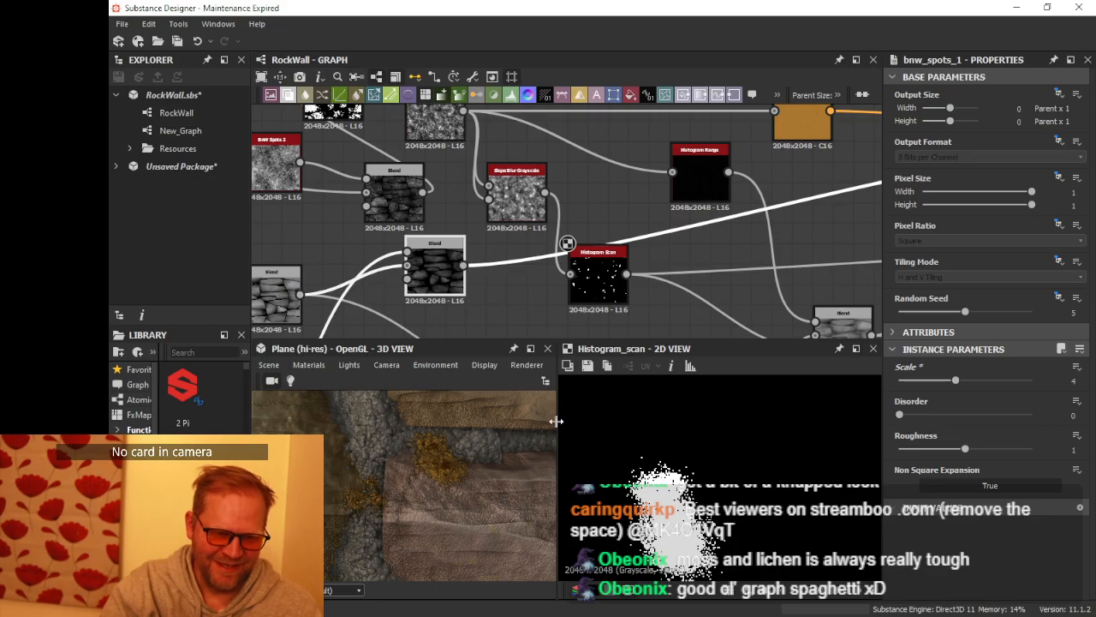
left_click_drag(555, 421, 676, 424)
left_click_drag(585, 272, 646, 272)
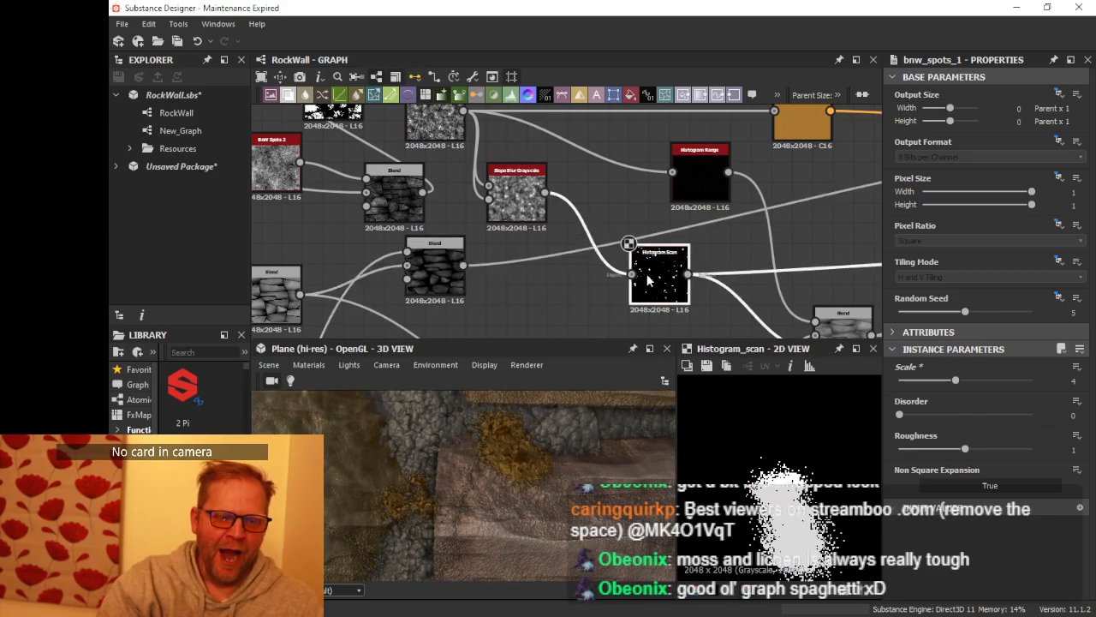
Step: Insert a Blur HQ Grayscale with intensity 0.33 between the Slope Blur and the lichen Histogram Scan
left_click_drag(572, 241, 571, 242)
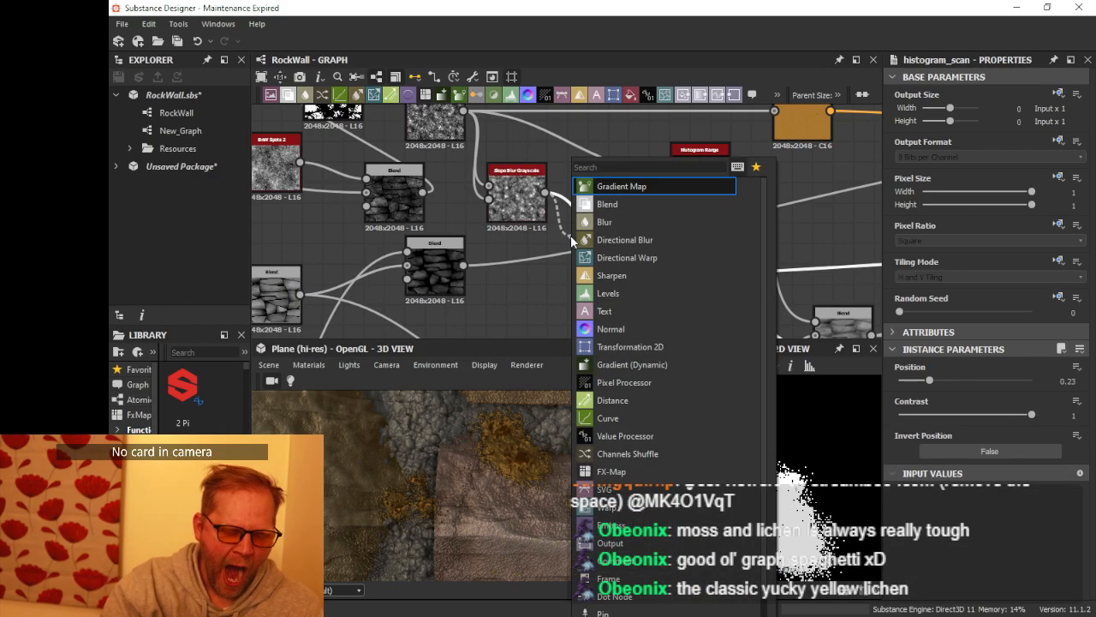
type("blur")
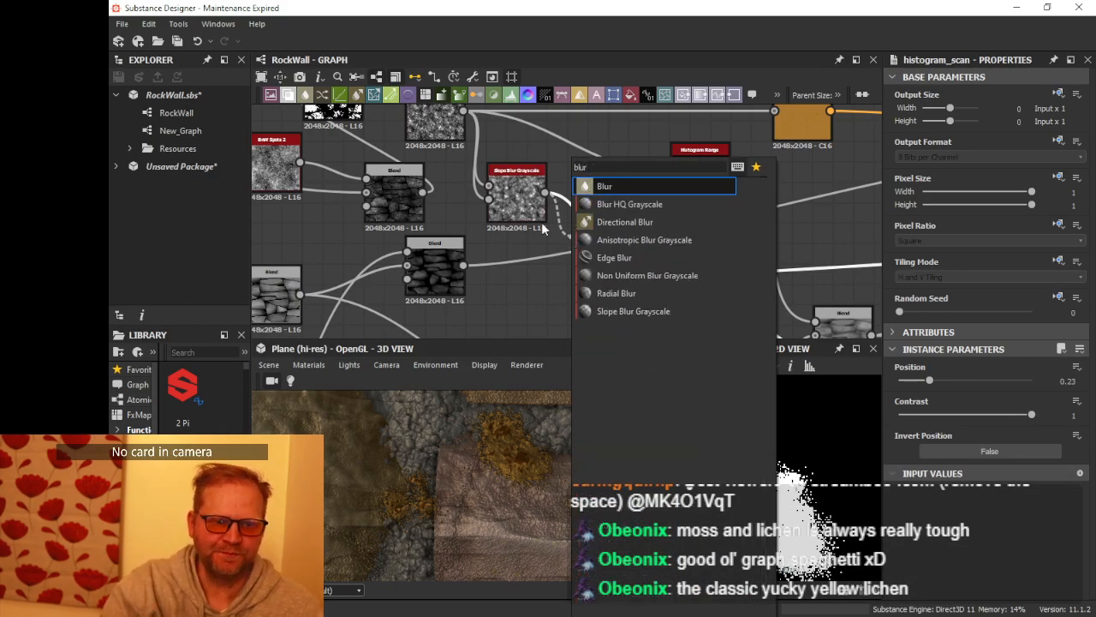
left_click(634, 204)
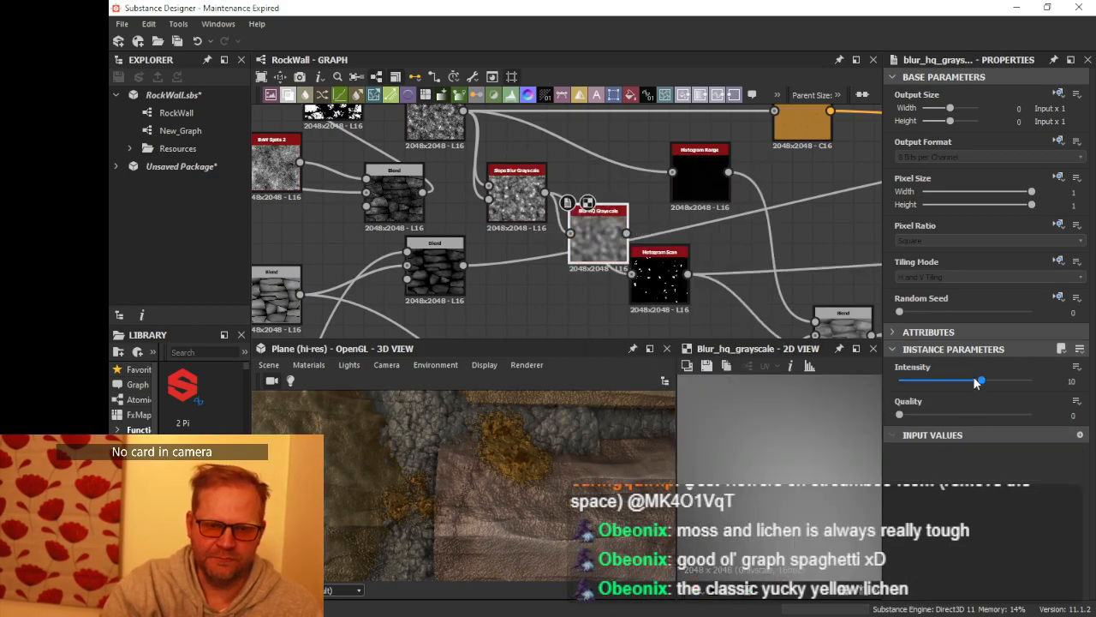
left_click_drag(976, 383, 912, 383)
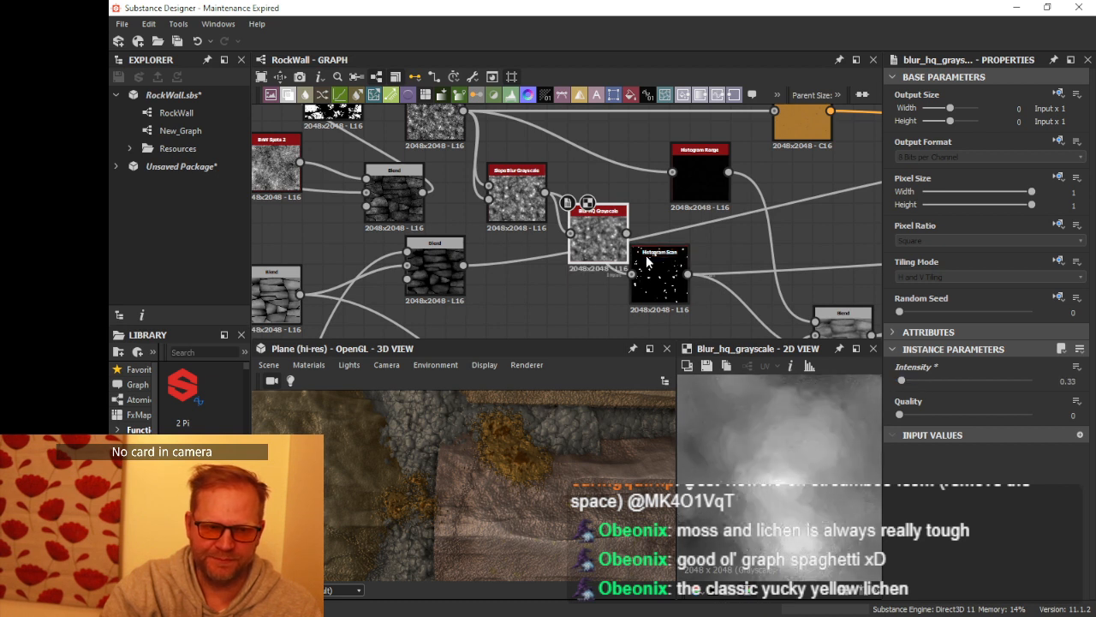
left_click_drag(620, 240, 633, 274)
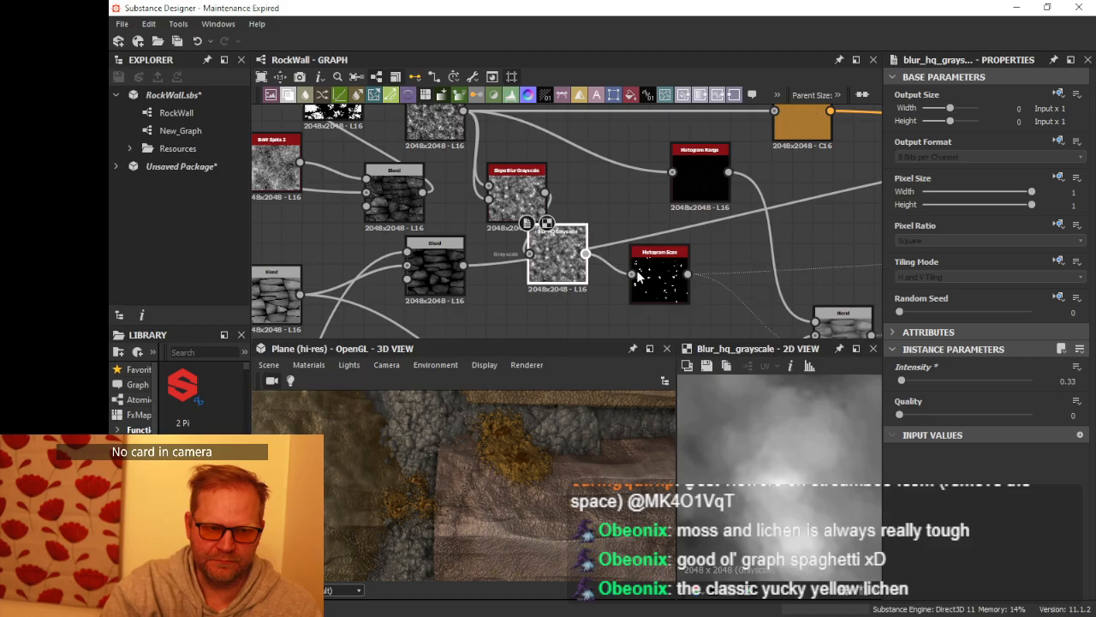
Step: Inspect the smoothed lichen edges up close in 3D and move the Slope Blur node clear of the Blur HQ node
scroll(516, 423, "up", 5)
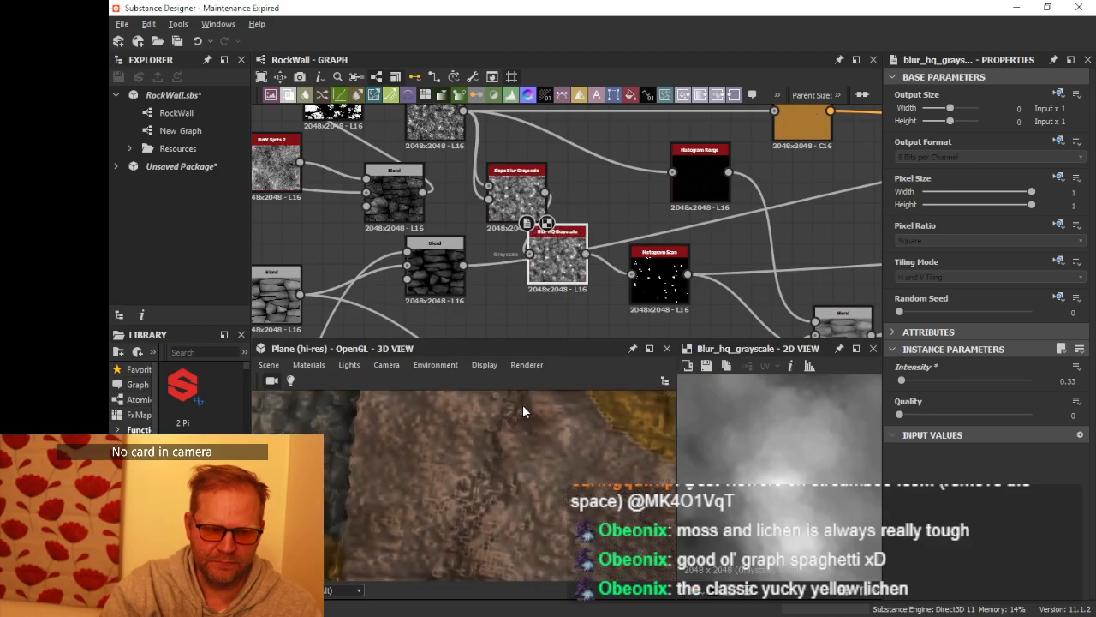
scroll(524, 411, "down", 3)
middle_click_drag(528, 427, 531, 450)
left_click_drag(527, 444, 486, 449)
left_click_drag(517, 177, 498, 167)
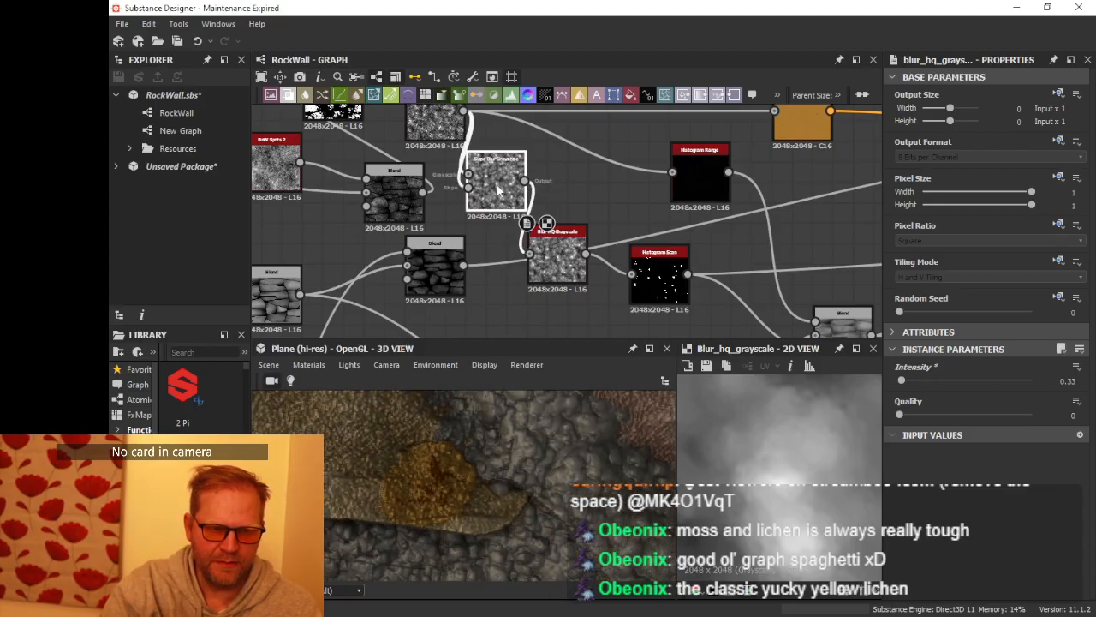
Step: Preview the 0.75-opacity Copy Blend in the stone-surface branch in 2D and move the node feeding it farther away
scroll(460, 245, "down", 6)
middle_click_drag(462, 197, 769, 298)
middle_click_drag(477, 150, 566, 253)
scroll(566, 252, "up", 3)
left_click(556, 223)
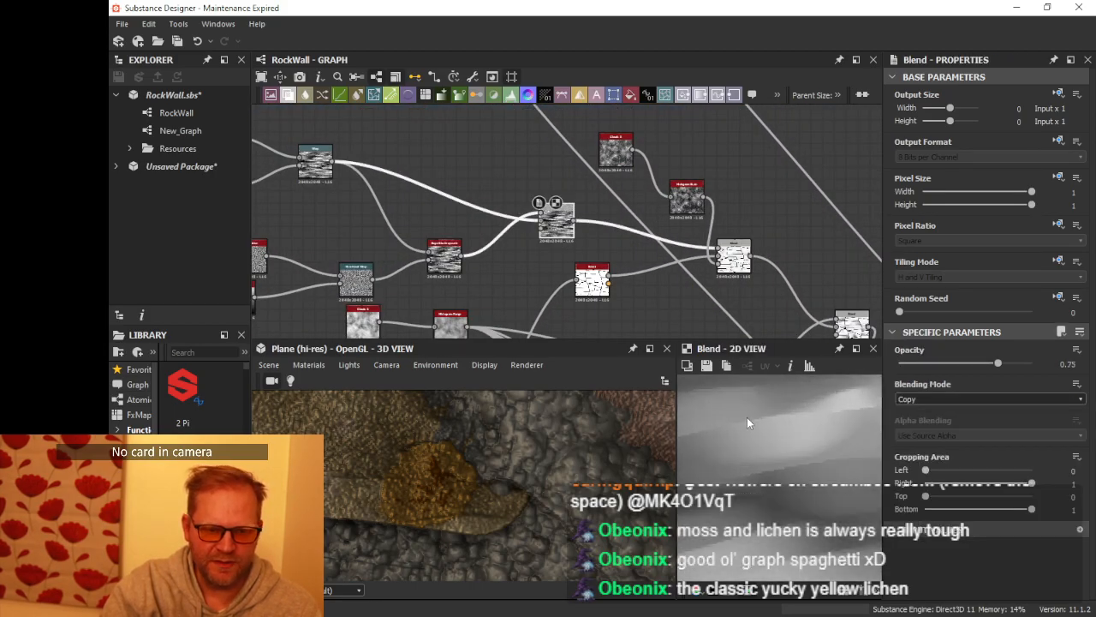
left_click_drag(445, 260, 404, 232)
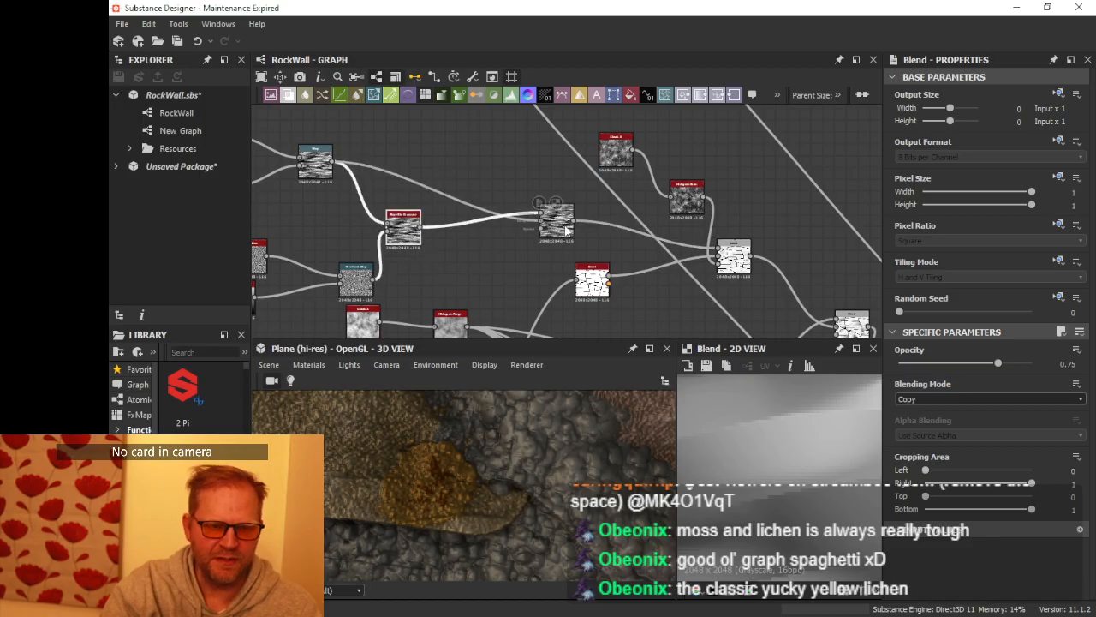
Step: Insert a Blur HQ Grayscale with intensity 0.16 after the 0.75-opacity Copy Blend in the stone-surface branch and check the stones in 3D
left_click_drag(565, 229, 524, 215)
key("space")
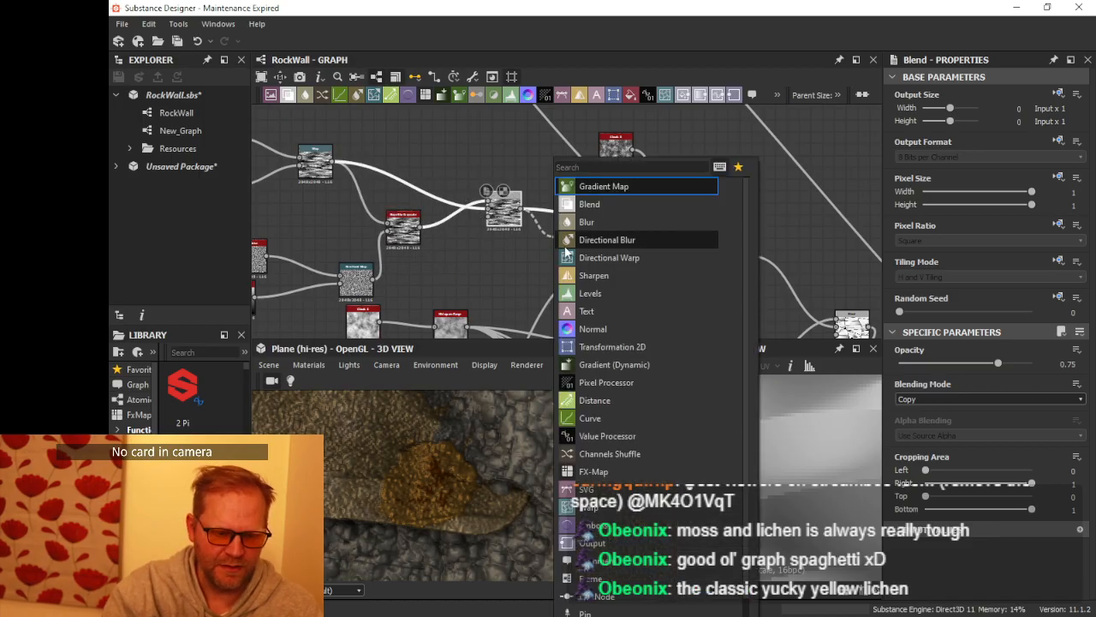
type("blur")
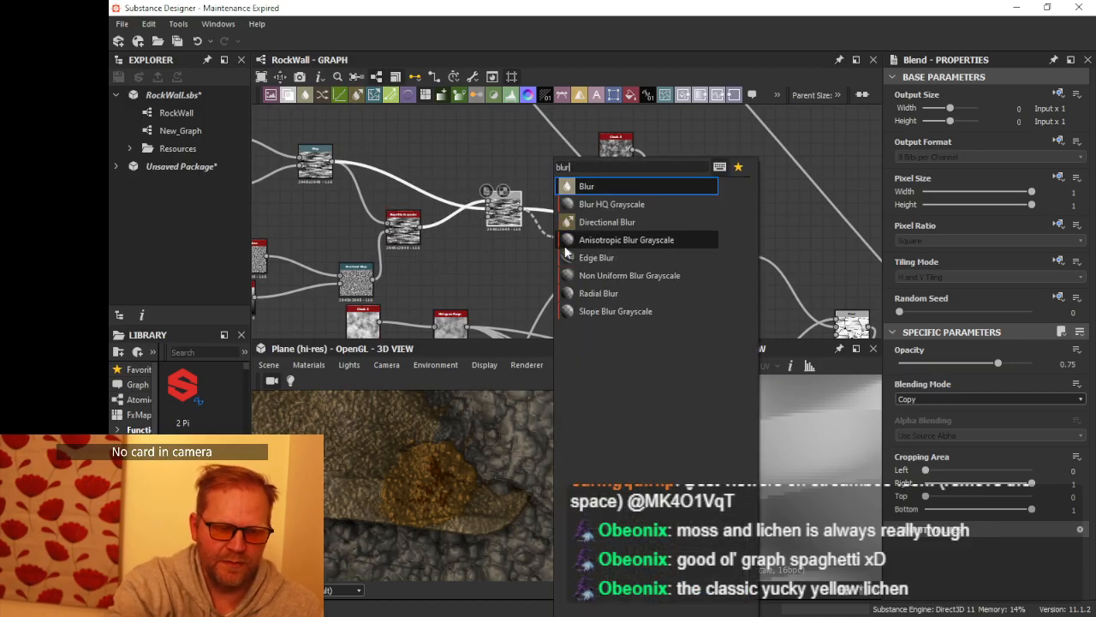
left_click(604, 203)
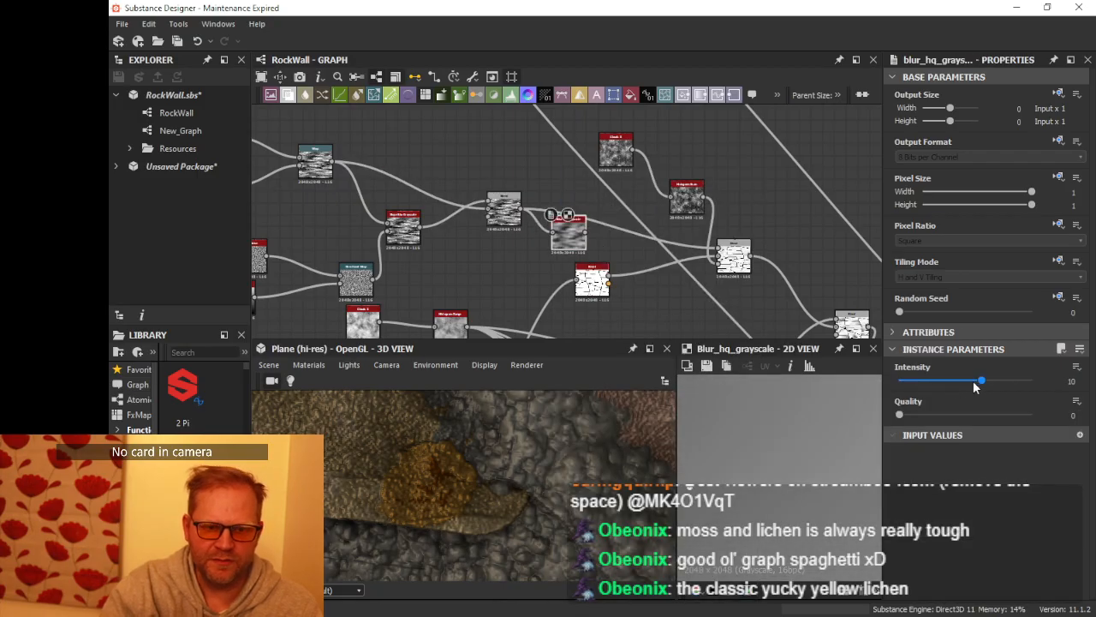
left_click_drag(956, 381, 900, 387)
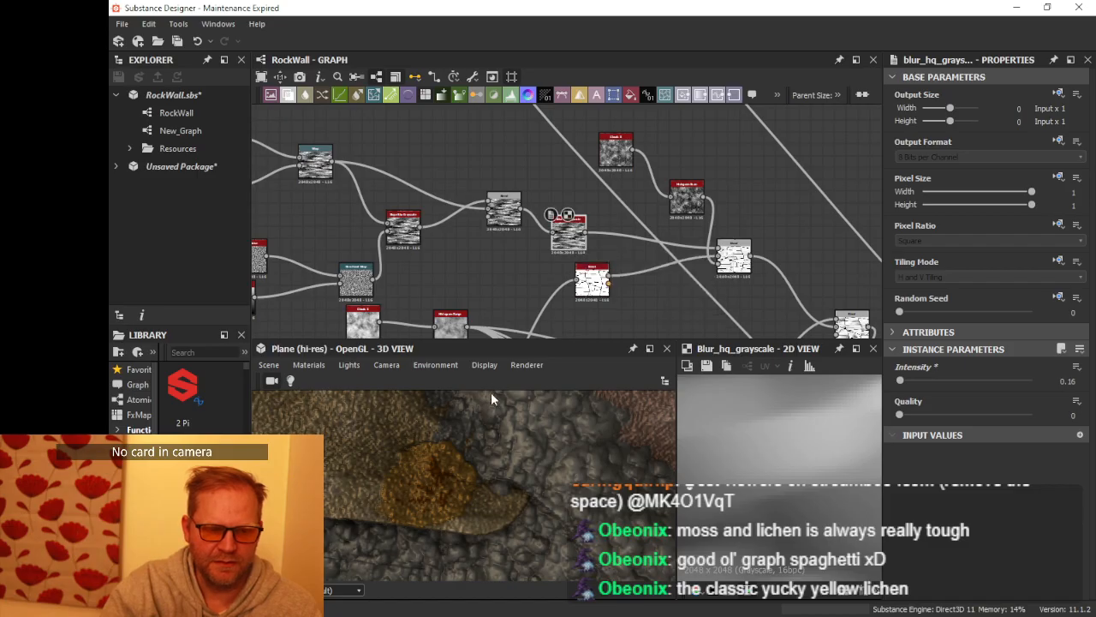
scroll(482, 419, "down", 3)
left_click_drag(479, 416, 488, 433)
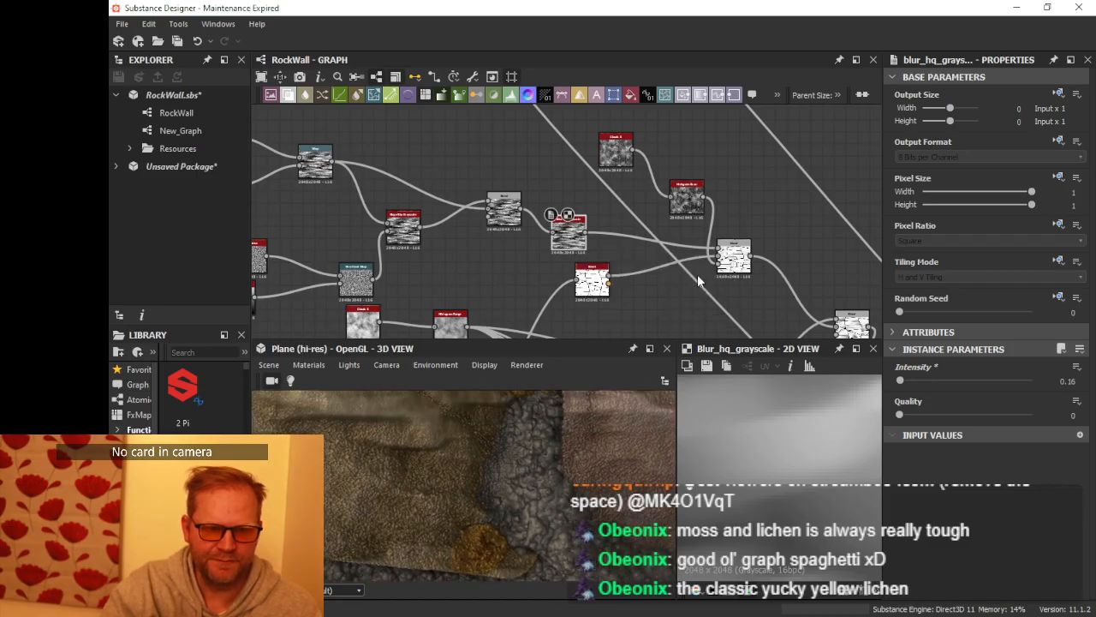
Step: Move the noise node and the Histogram Scan feeding the stone-surface Blend's mask farther back, and preview the Histogram Scan in 2D
scroll(649, 230, "down", 2)
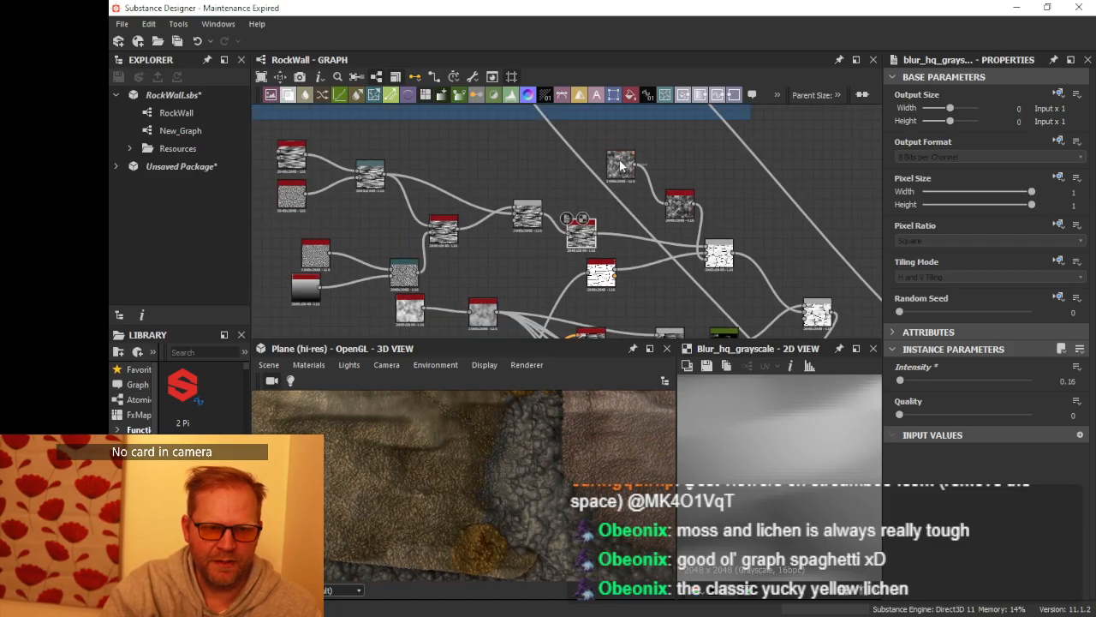
left_click_drag(621, 165, 611, 165)
left_click_drag(683, 210, 662, 219)
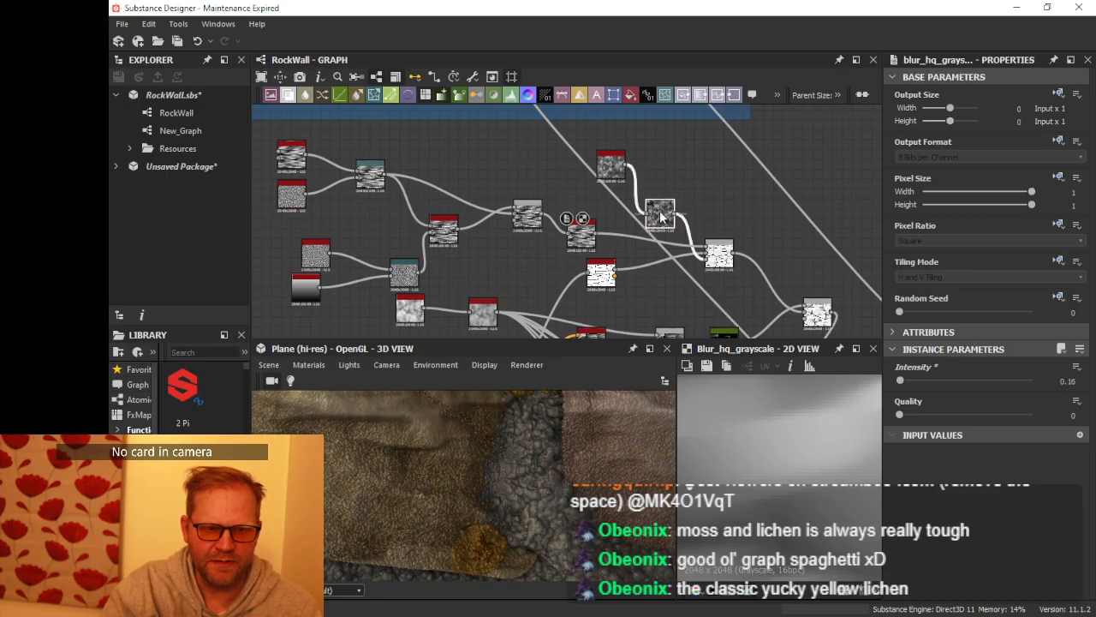
left_click_drag(602, 173, 569, 172)
double_click(661, 214)
scroll(687, 212, "up", 3)
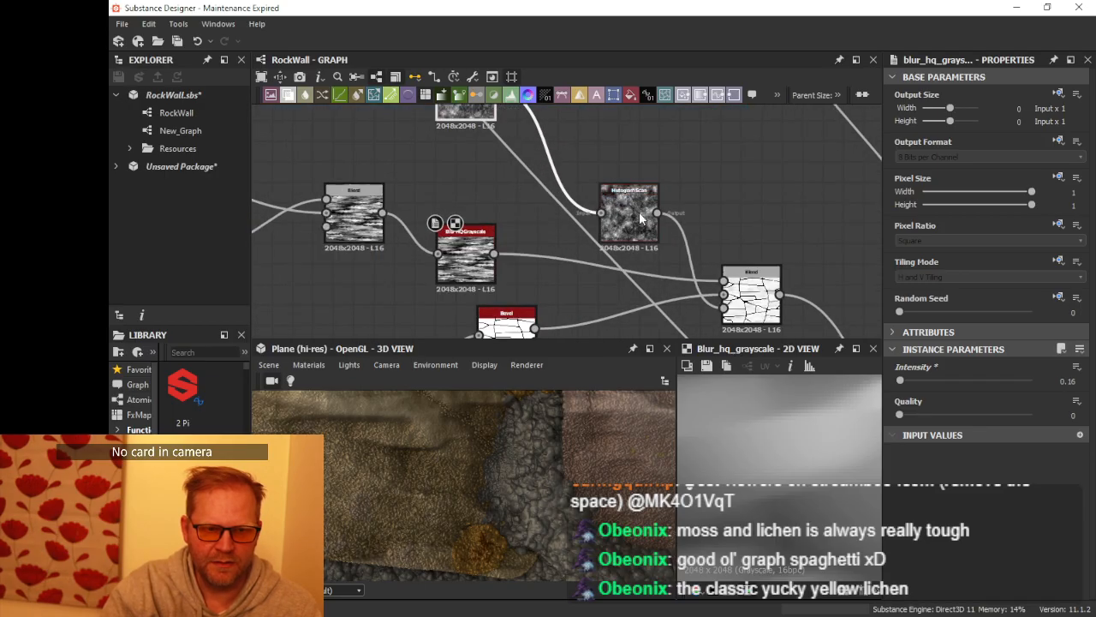
Step: Insert a Blur HQ Grayscale with intensity 0.16 between that Histogram Scan and the mask input of the stone-surface Blend
left_click_drag(657, 213, 719, 202)
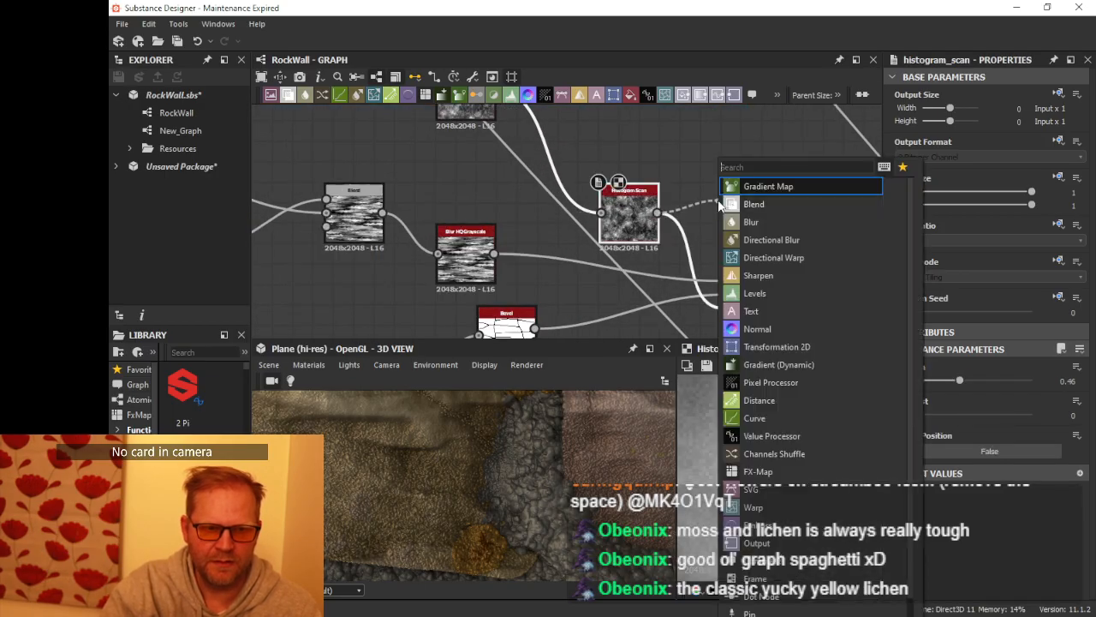
type("blur")
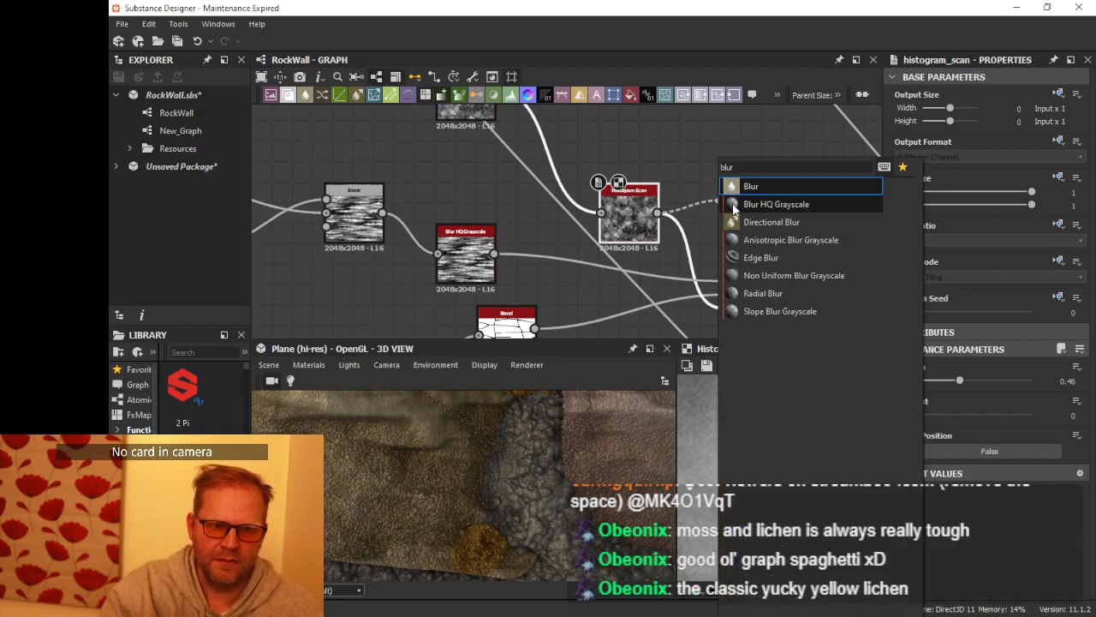
left_click(781, 203)
middle_click_drag(781, 210, 743, 151)
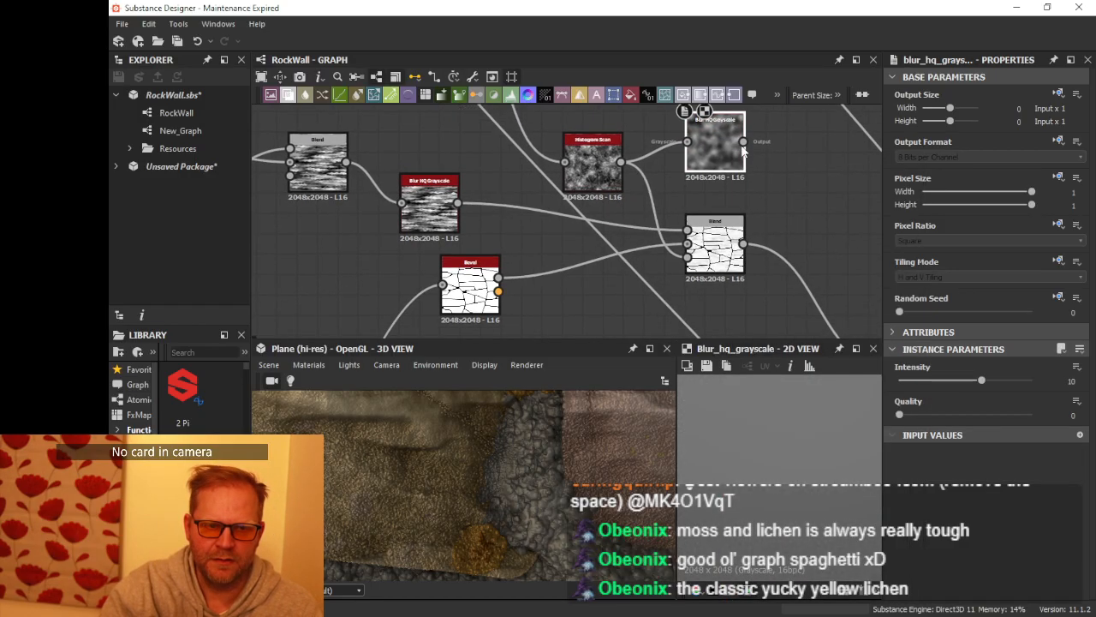
left_click_drag(711, 266, 710, 264)
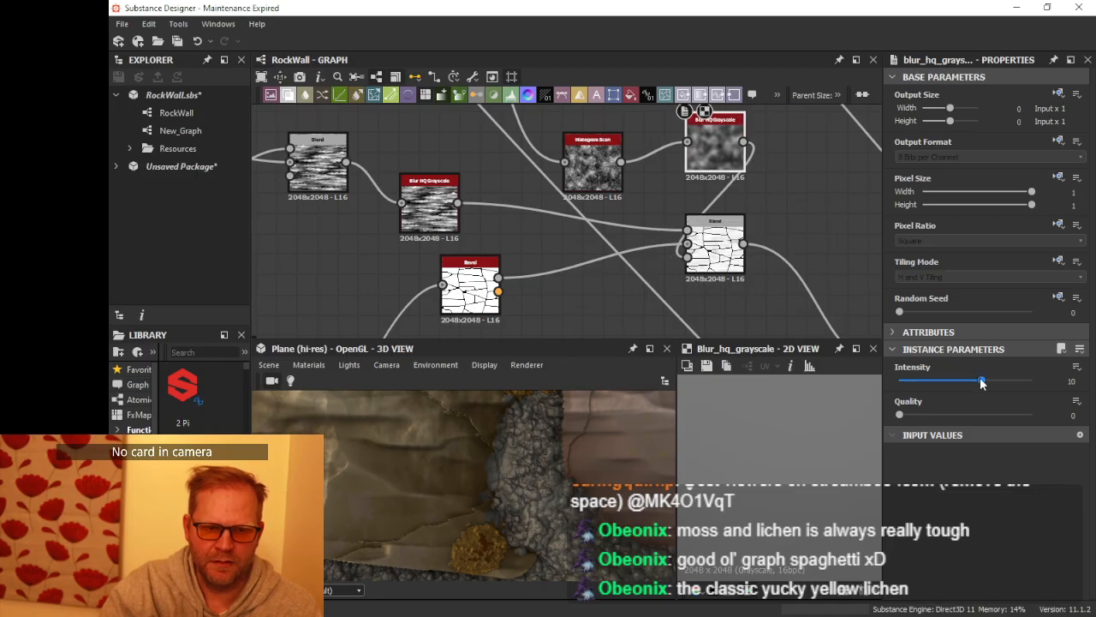
left_click_drag(981, 381, 900, 386)
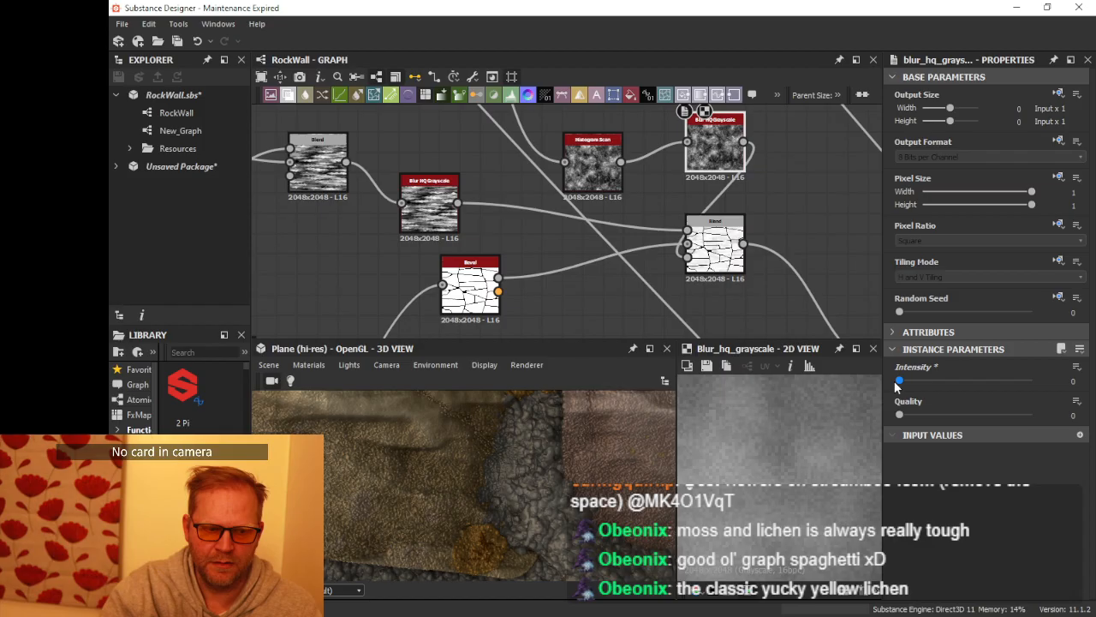
left_click_drag(899, 385, 901, 386)
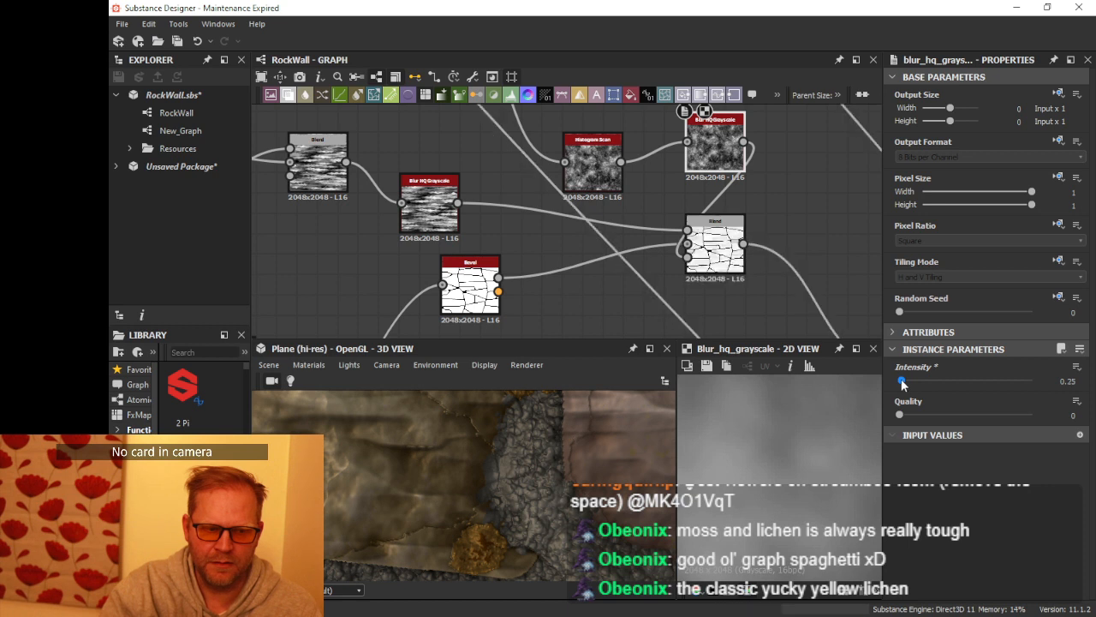
left_click_drag(901, 385, 901, 386)
Step: Examine the softened stone surface from farther out in 3D and trace the graph from the stone branch to the final colour nodes
scroll(454, 442, "down", 4)
middle_click_drag(454, 442, 530, 450)
left_click_drag(531, 450, 599, 394)
middle_click_drag(646, 223, 536, 214)
scroll(698, 274, "down", 2)
middle_click_drag(717, 279, 566, 187)
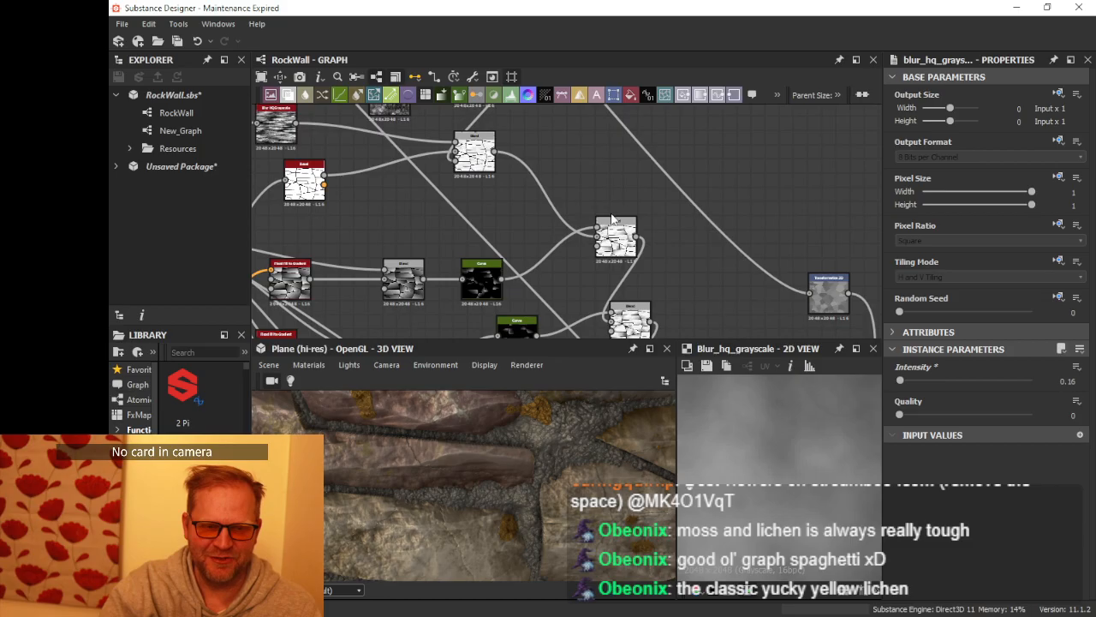
scroll(662, 236, "down", 1)
middle_click_drag(662, 236, 484, 154)
scroll(668, 278, "down", 2)
scroll(727, 257, "down", 2)
middle_click_drag(818, 204, 608, 330)
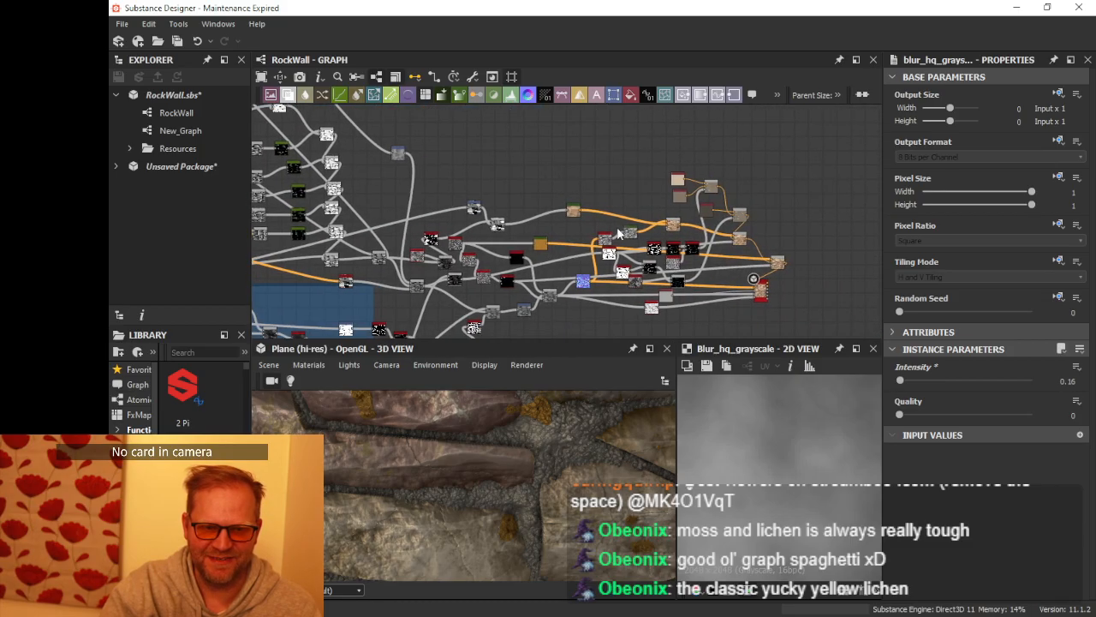
scroll(620, 235, "up", 3)
middle_click_drag(554, 219, 578, 204)
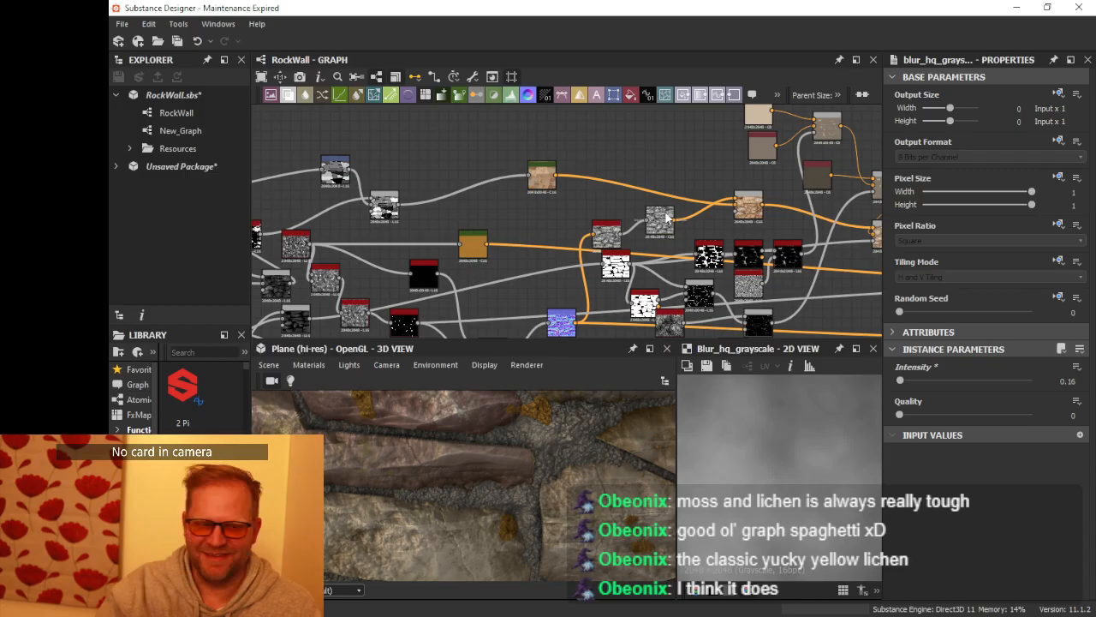
Step: Move the middle colour stop of the orange lichen Gradient Map back to about three quarters of the way along the gradient
scroll(438, 212, "down", 2)
middle_click_drag(463, 221, 686, 162)
scroll(590, 211, "down", 2)
middle_click_drag(589, 211, 442, 263)
scroll(518, 252, "up", 2)
scroll(544, 235, "up", 4)
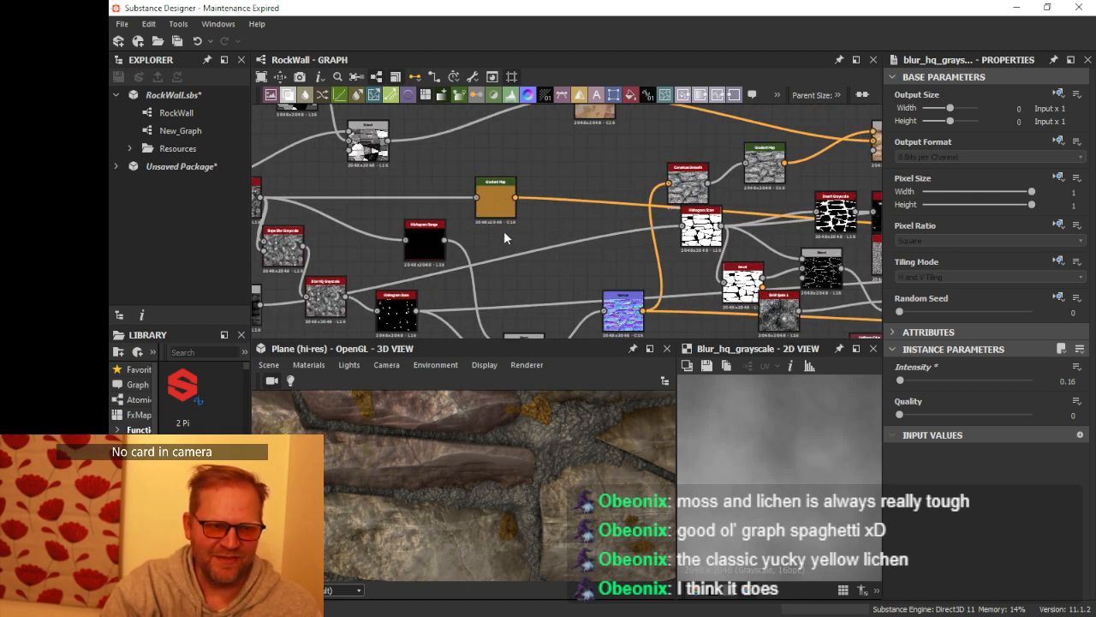
left_click(499, 206)
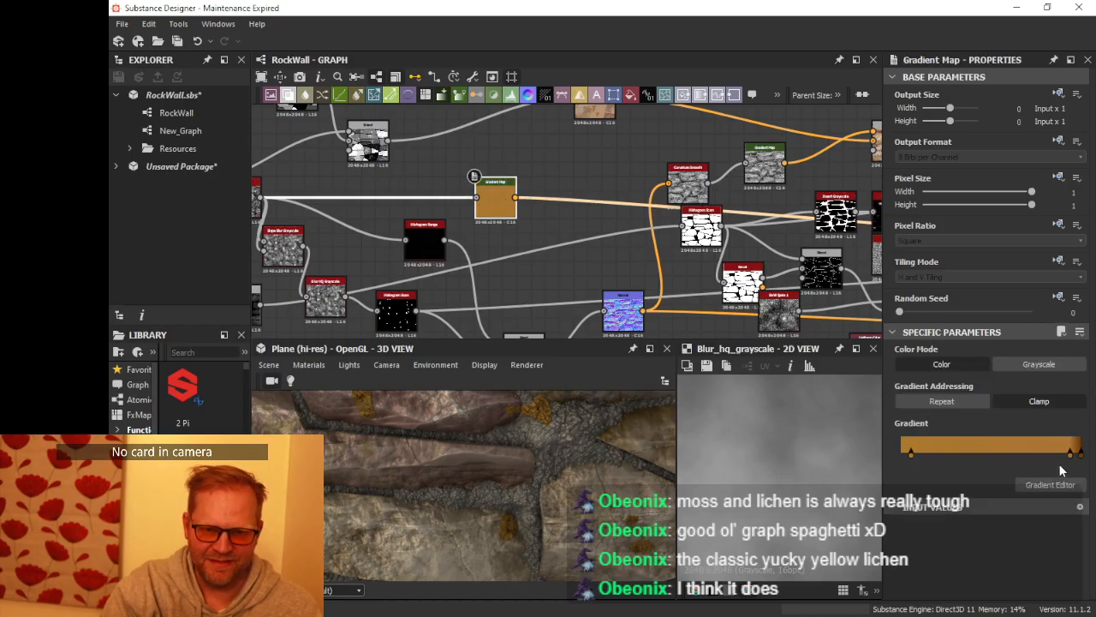
left_click_drag(1072, 454, 1055, 454)
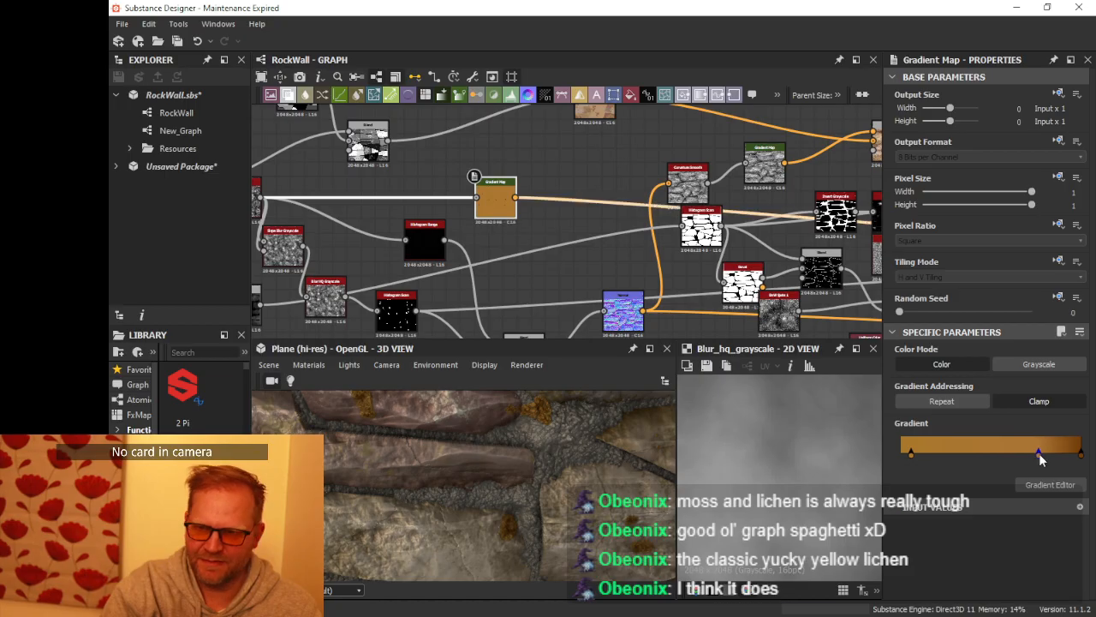
Step: Enlarge the 3D view temporarily to examine the lichen colour and coverage across the whole wall
scroll(548, 450, "down", 5)
left_click_drag(556, 461, 535, 482)
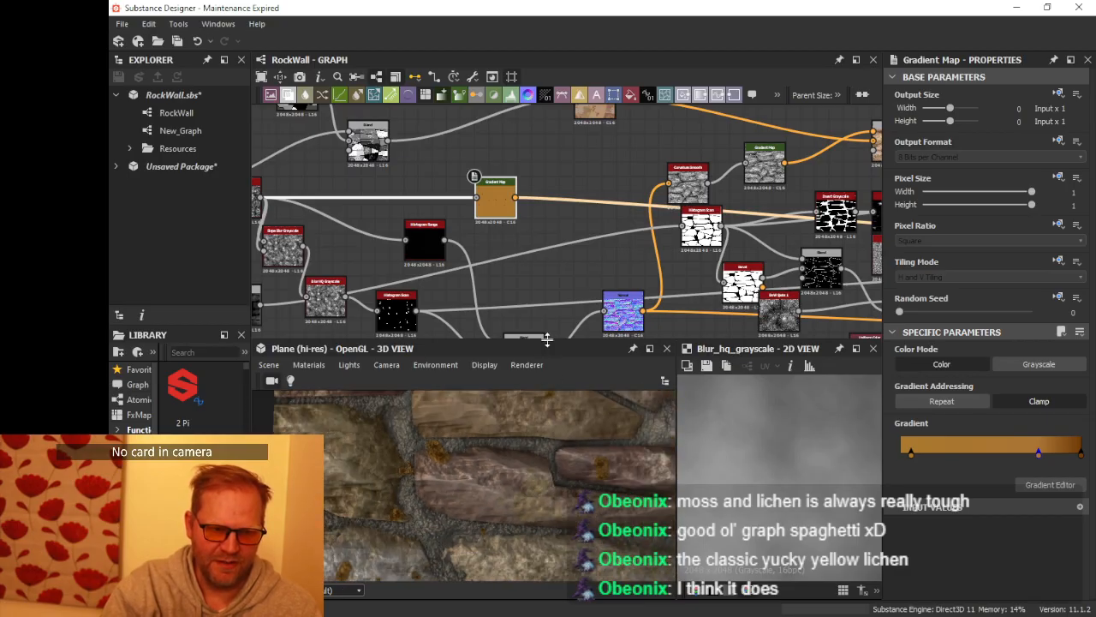
left_click_drag(546, 340, 546, 188)
left_click_drag(544, 360, 520, 275)
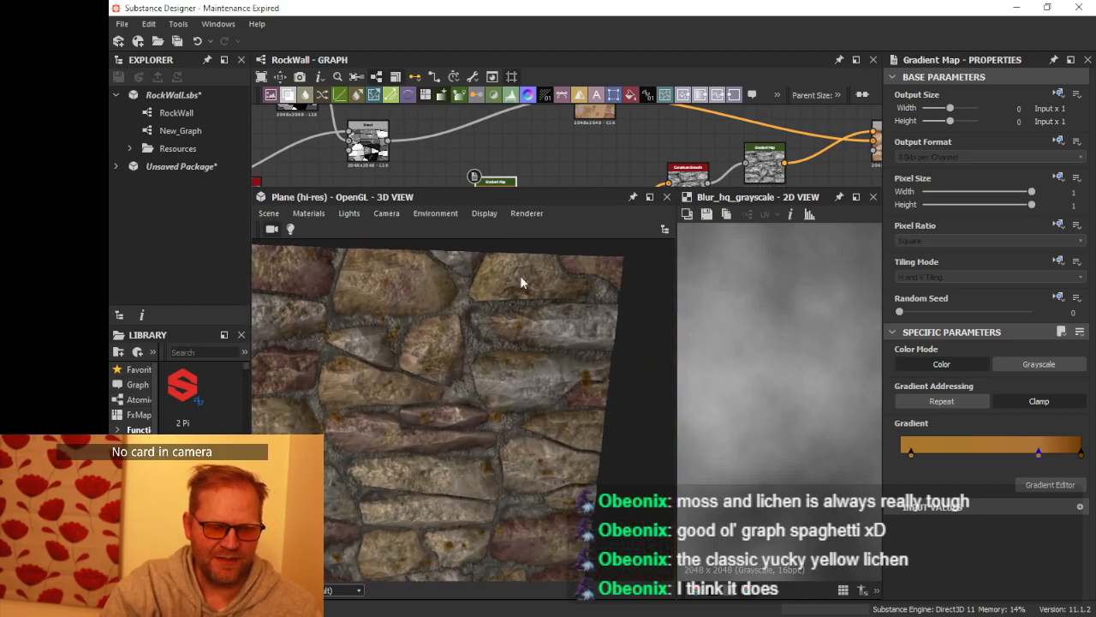
mouse_move(523, 189)
left_mouse_down()
mouse_move(519, 252)
mouse_move(519, 182)
left_mouse_up()
scroll(454, 423, "up", 4)
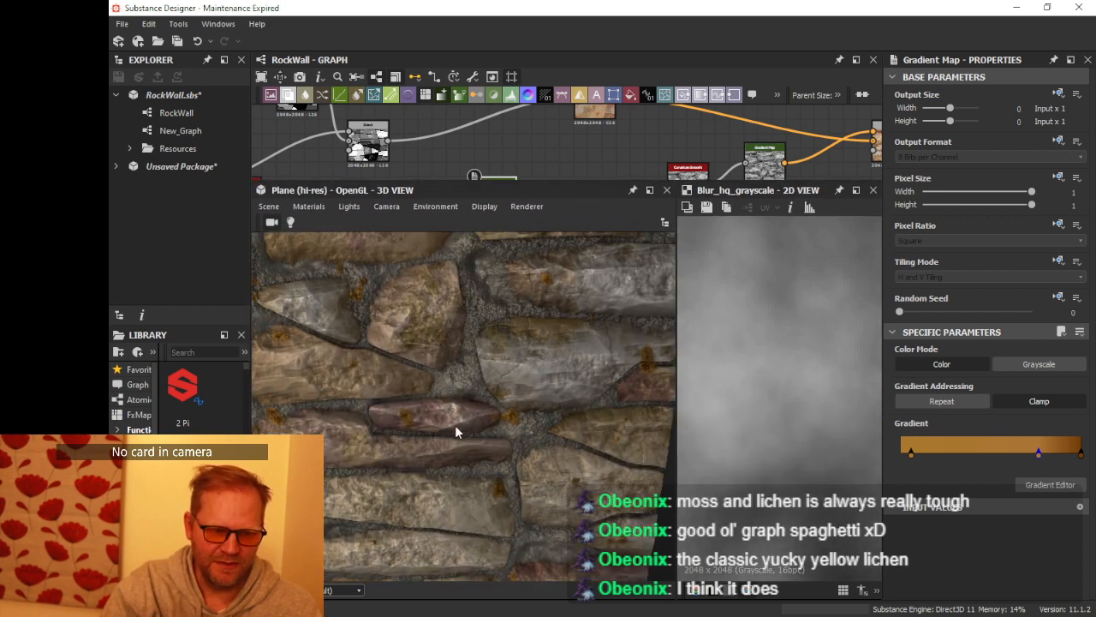
scroll(454, 424, "down", 3)
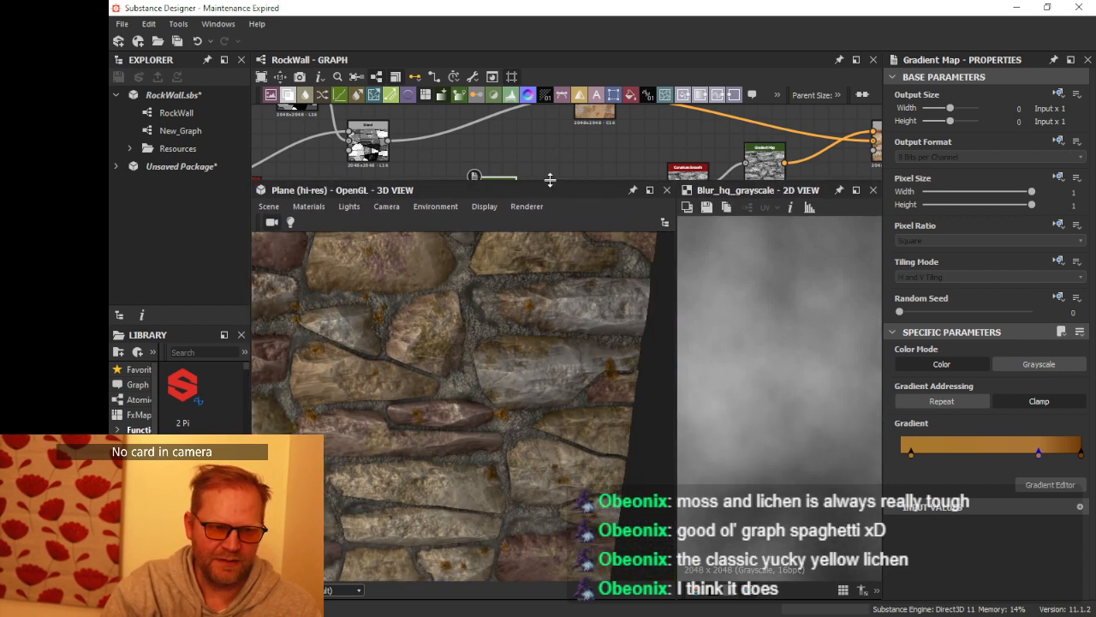
left_click_drag(550, 180, 550, 339)
Step: Preview the lichen spot Histogram Scan in 2D and review the settings of the Blur HQ and Slope Blur nodes feeding it
scroll(543, 248, "up", 3)
left_click(540, 248)
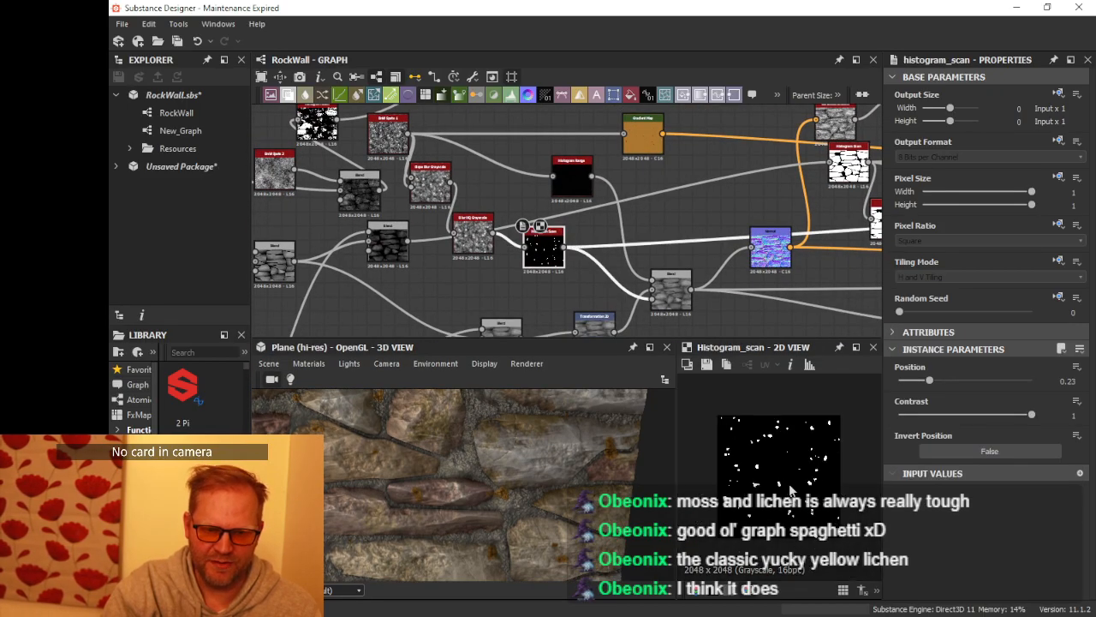
scroll(786, 487, "up", 2)
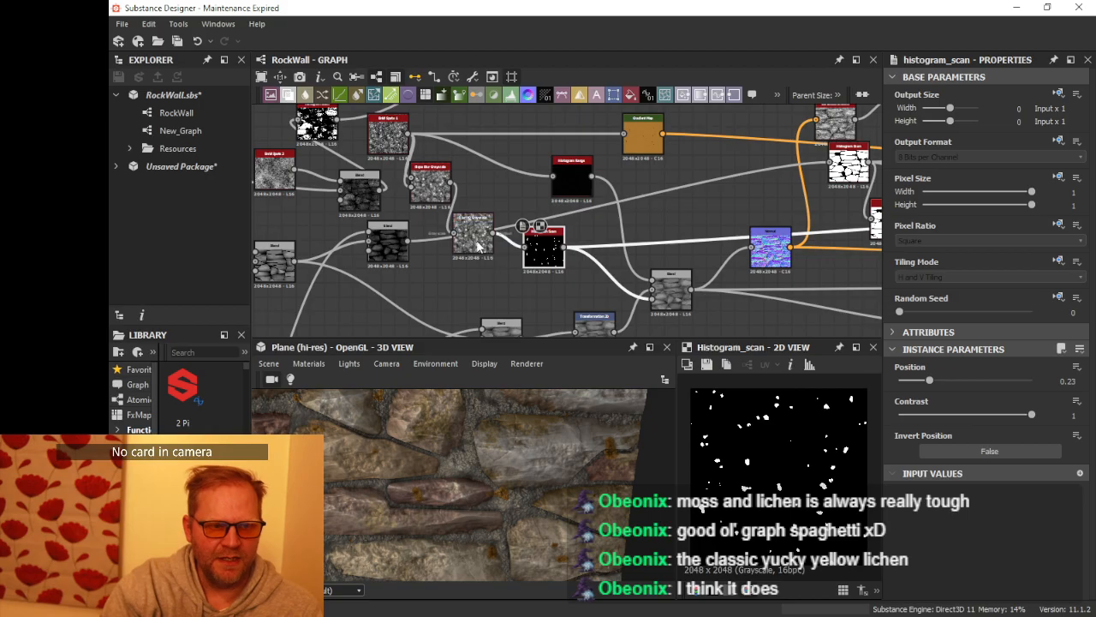
scroll(471, 201, "up", 2)
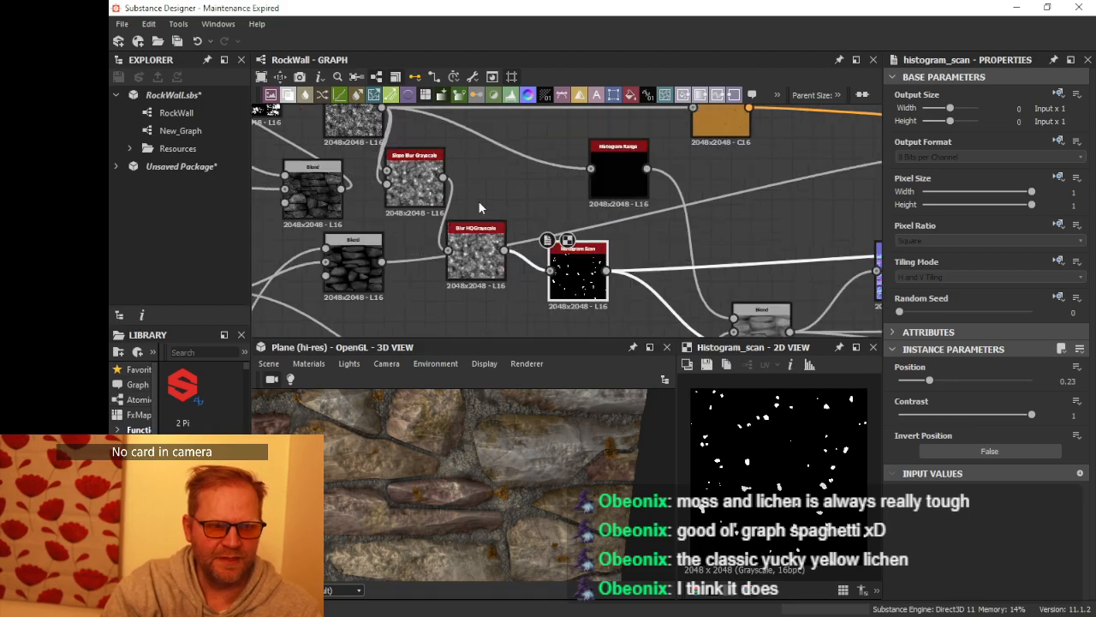
left_click(482, 254)
left_click(414, 182)
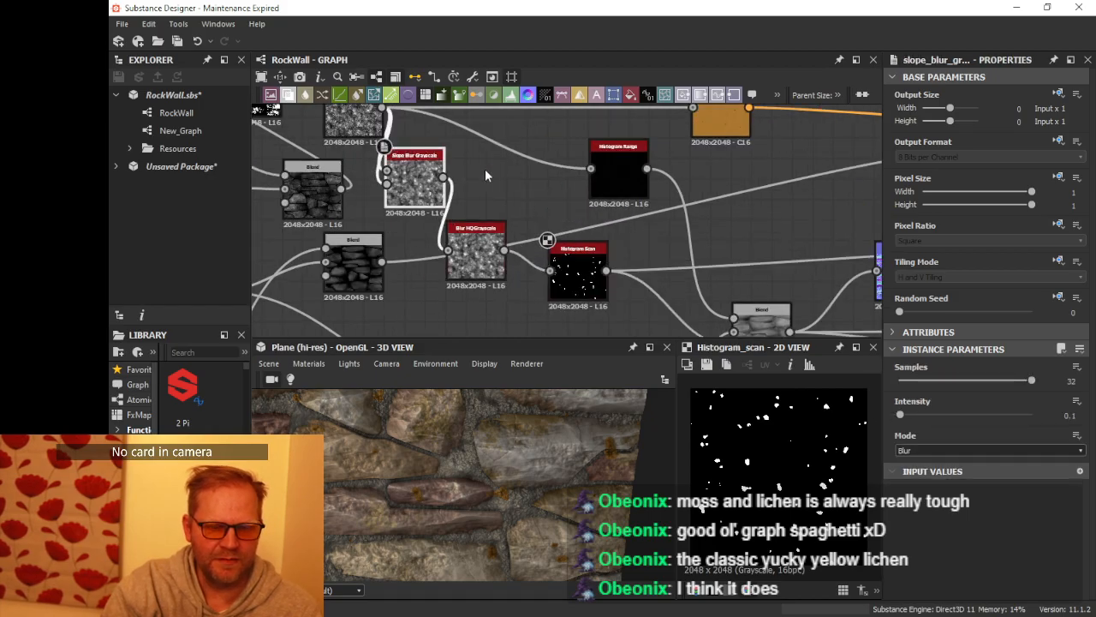
middle_click_drag(485, 171, 518, 165)
scroll(530, 233, "up", 1)
left_click(362, 159)
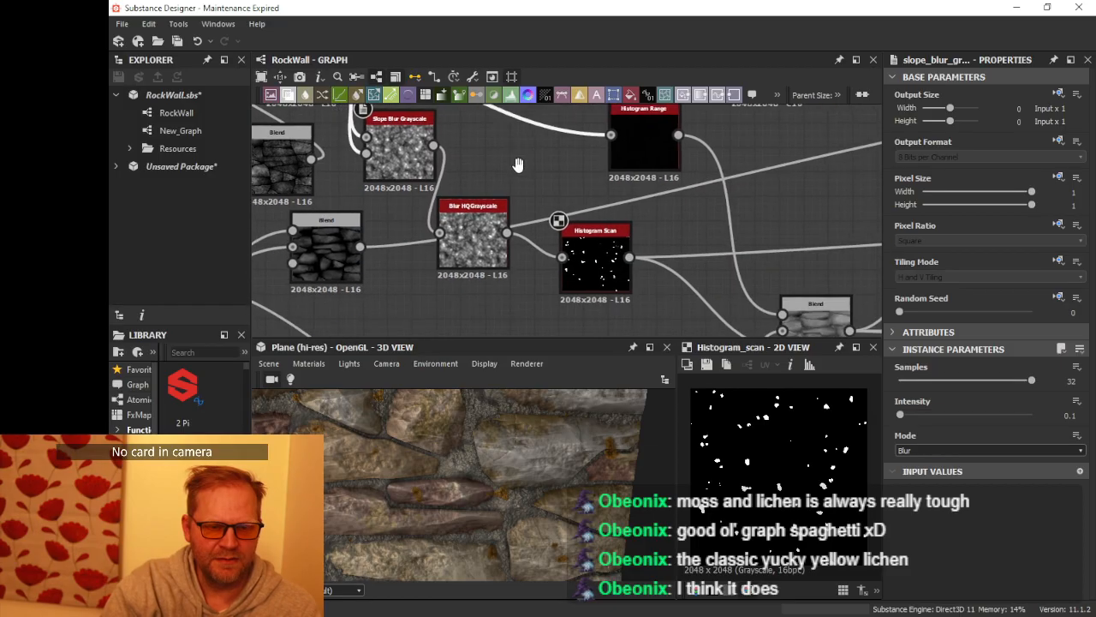
Step: Set the lichen Histogram Scan's Position to 0.09 and check the lichen coverage on the wall in an enlarged 3D view
left_click(594, 261)
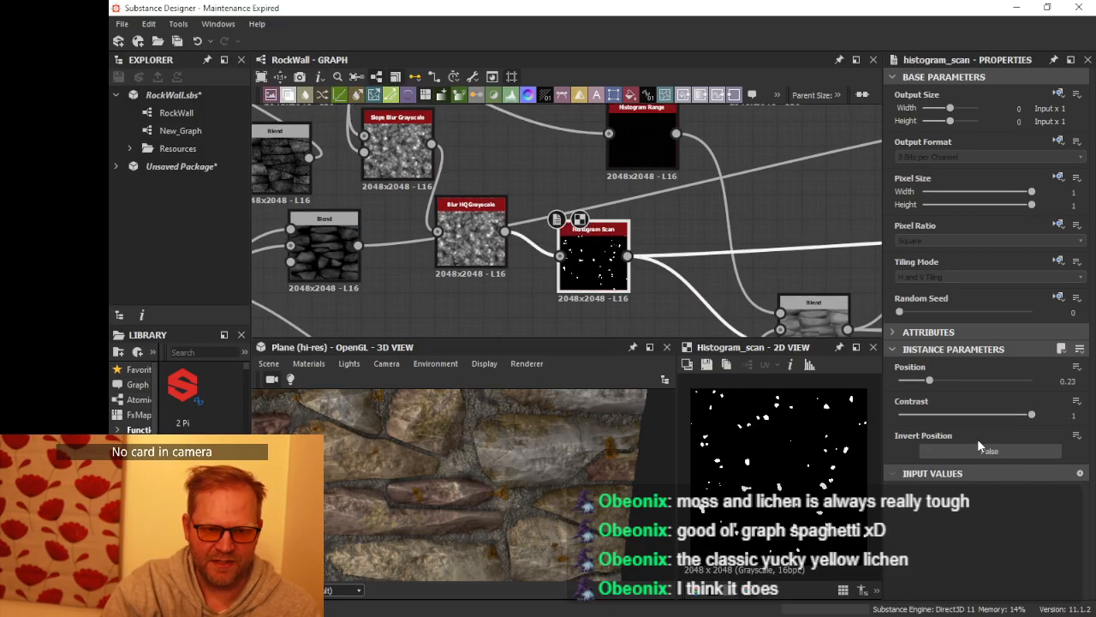
left_click_drag(931, 386, 911, 381)
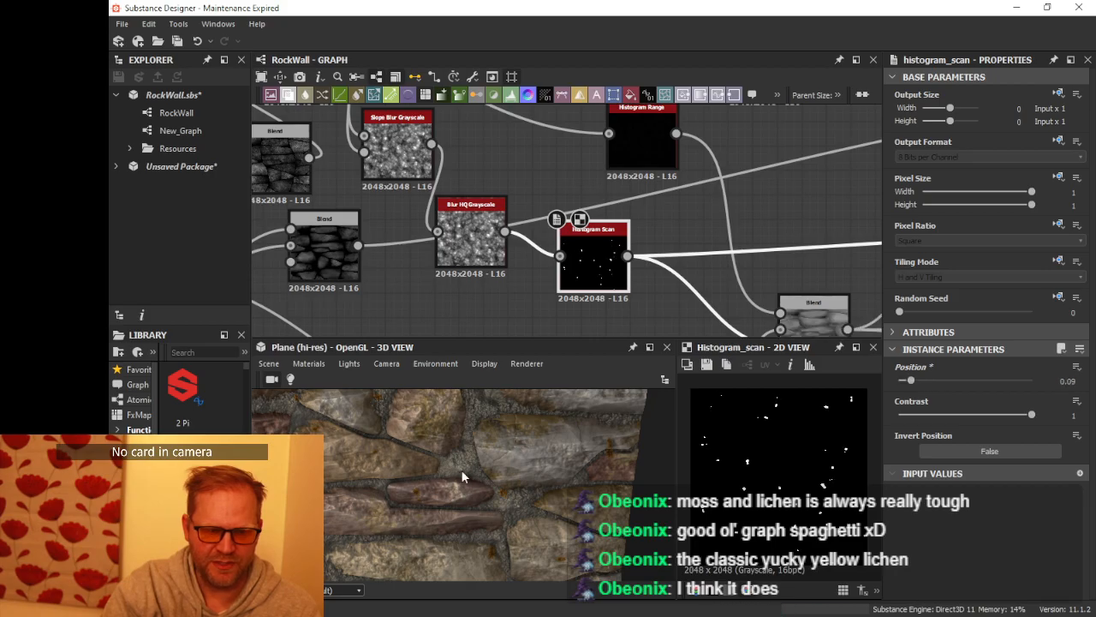
scroll(462, 471, "down", 3)
scroll(478, 498, "up", 1)
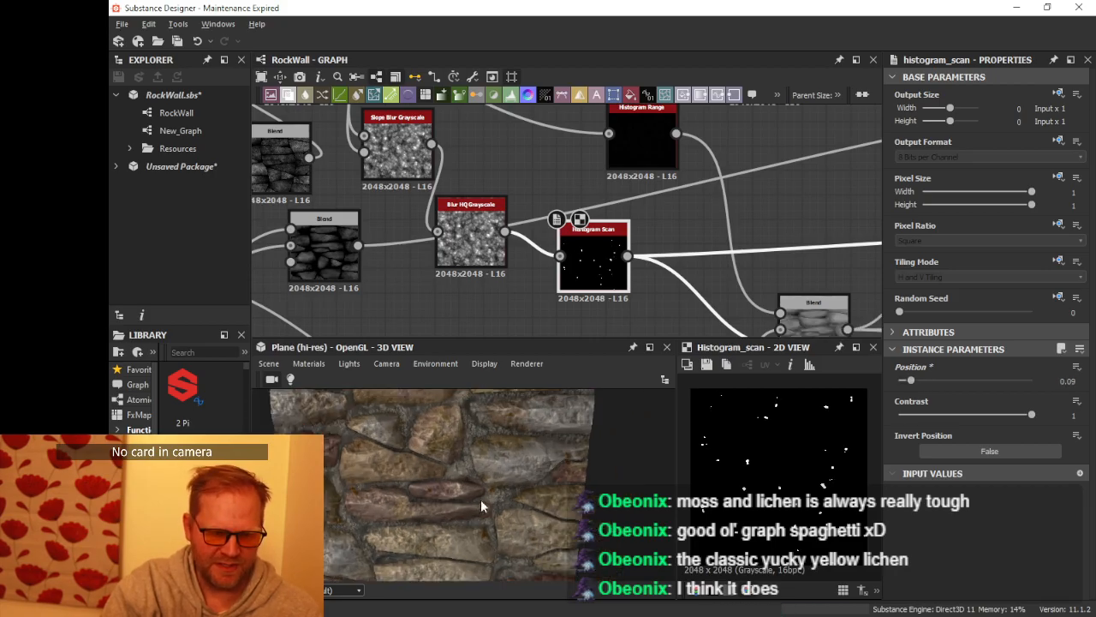
left_click_drag(480, 500, 552, 445)
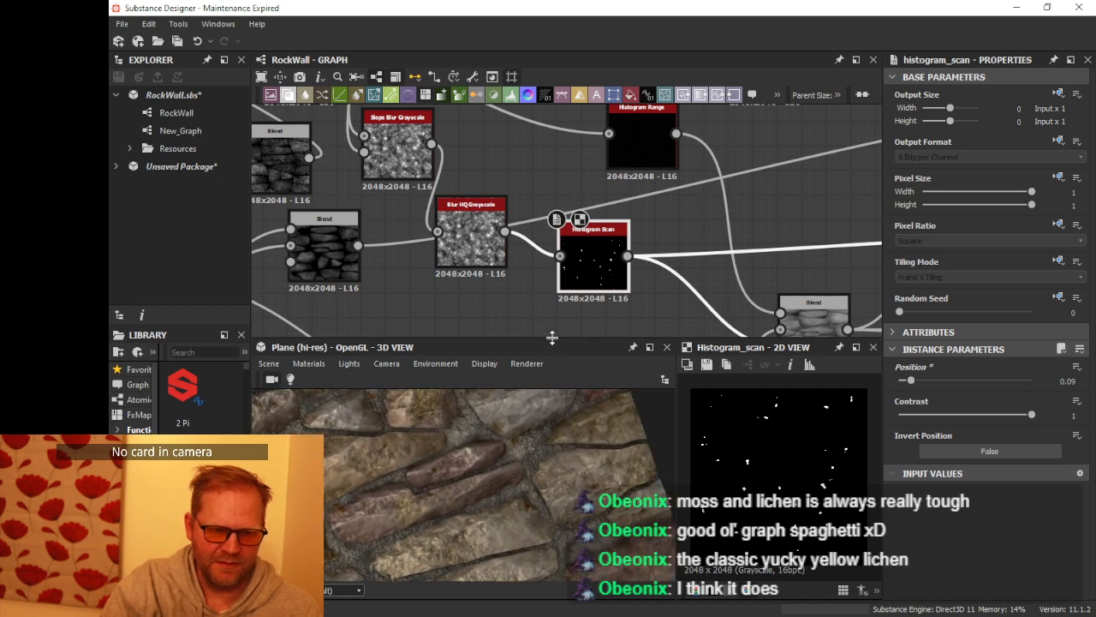
left_click_drag(546, 339, 547, 236)
left_click_drag(537, 304, 524, 394)
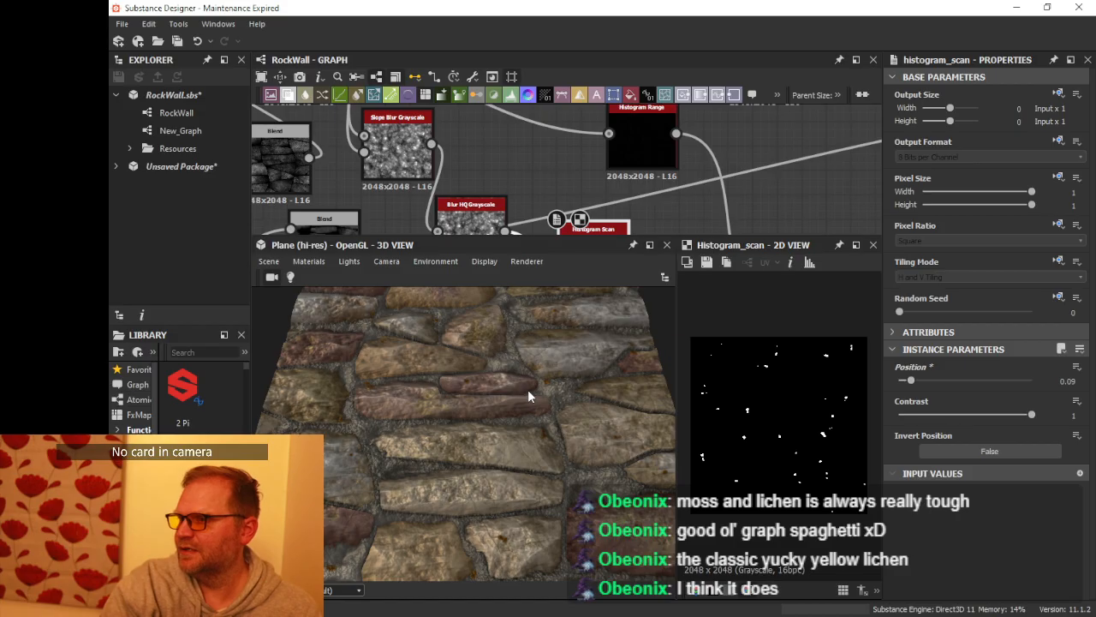
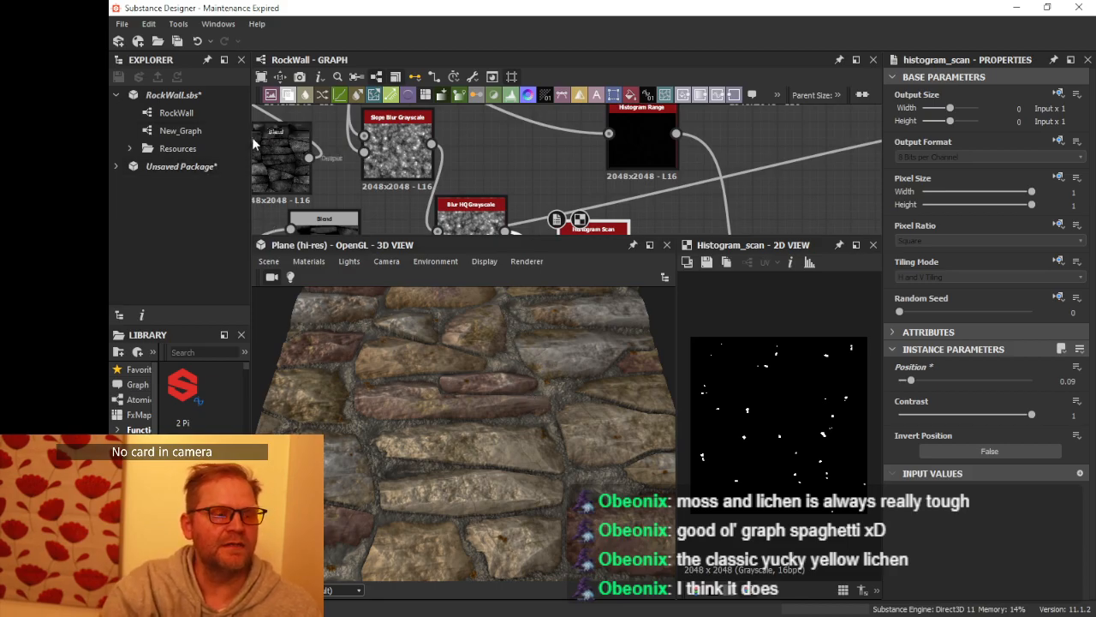
Step: Save the RockWall.sbs package
right_click(177, 95)
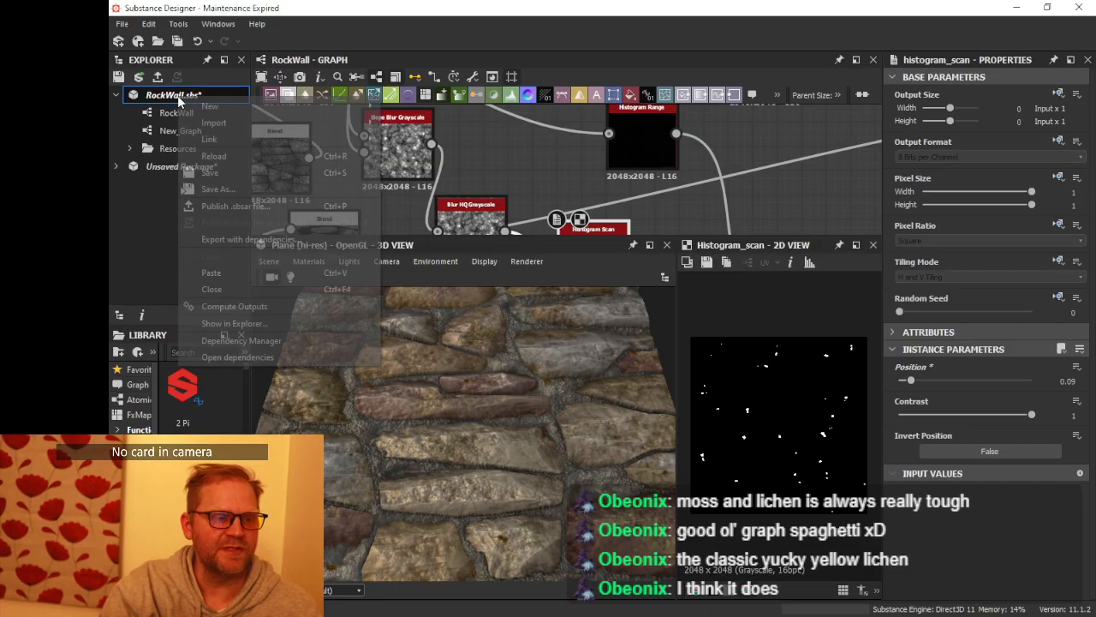
left_click(214, 170)
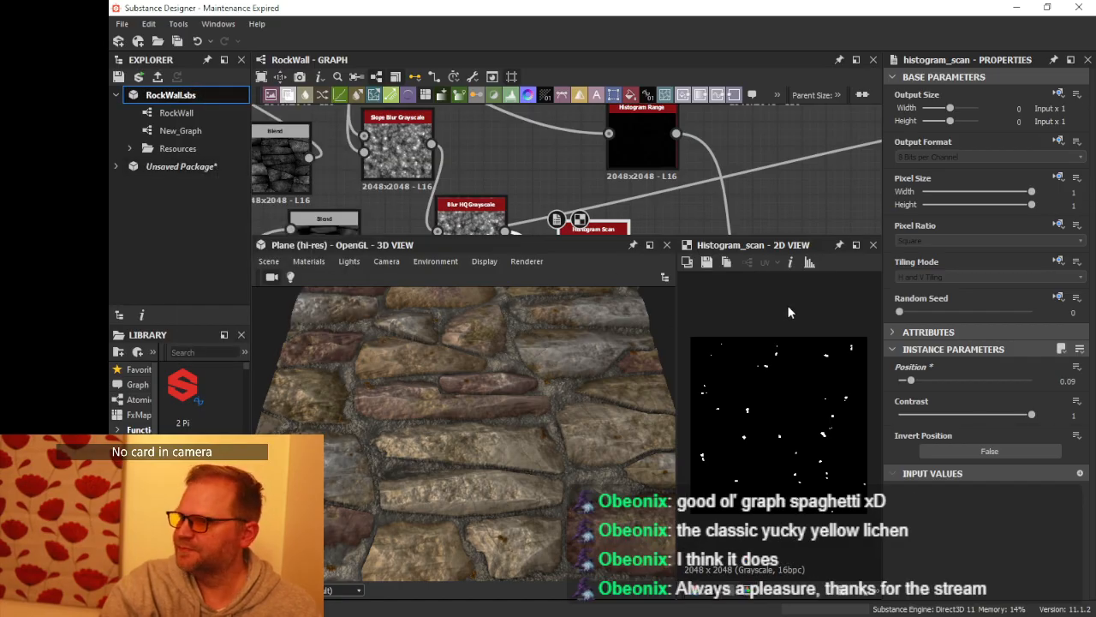
Step: Detach the 3D view into its own enlarged window and frame the stone wall closely beside the reference photo
left_click(641, 246)
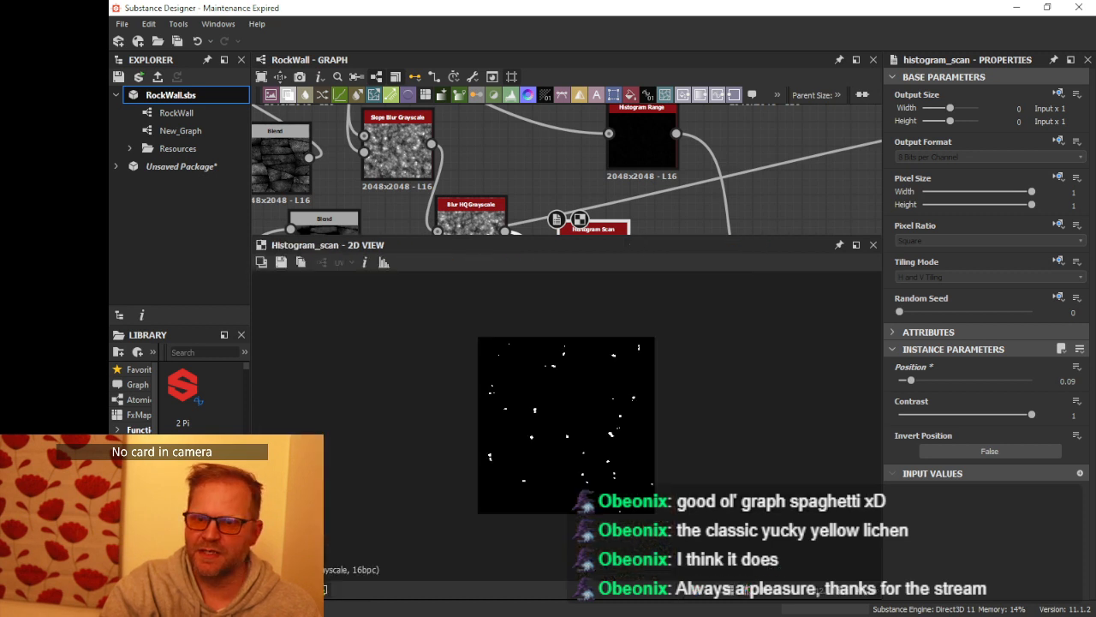
left_click_drag(1095, 272, 433, 155)
left_click(779, 152)
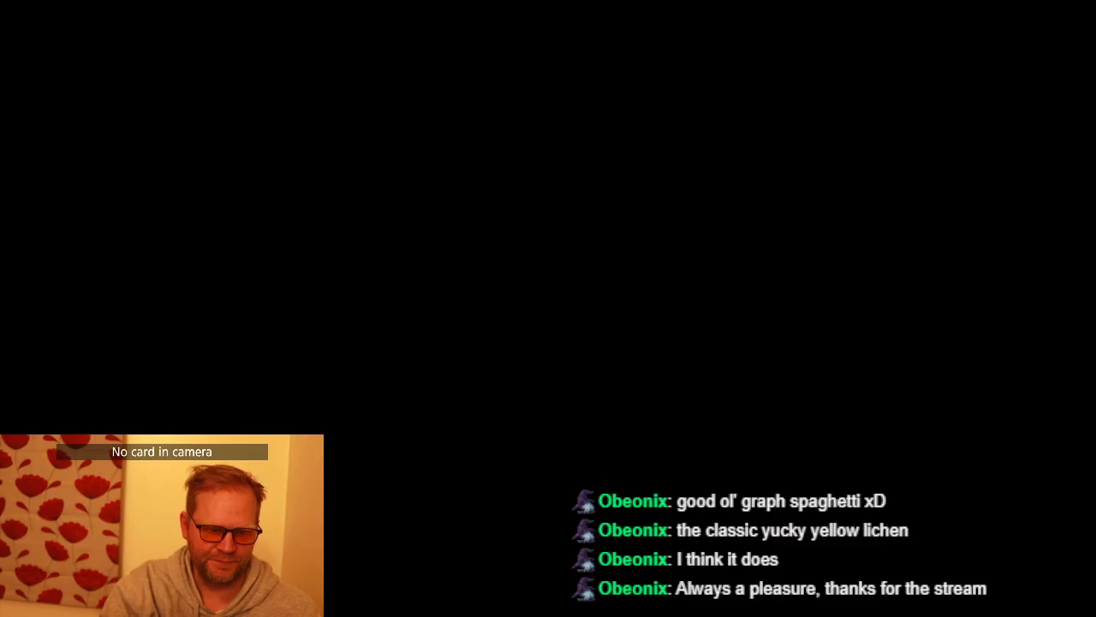
left_click_drag(759, 272, 740, 299)
middle_click_drag(740, 299, 728, 297)
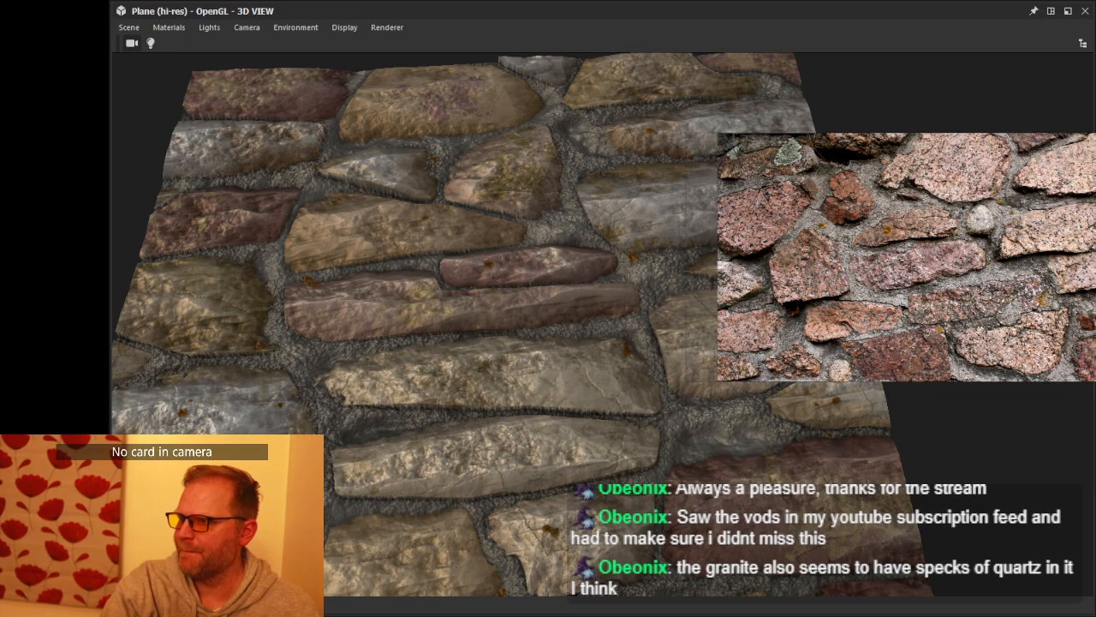
Step: Examine the granite wall reference photo up close, comparing the mineral speckles, stone colours, mortar and lichen patches across several stones
scroll(904, 267, "up", 8)
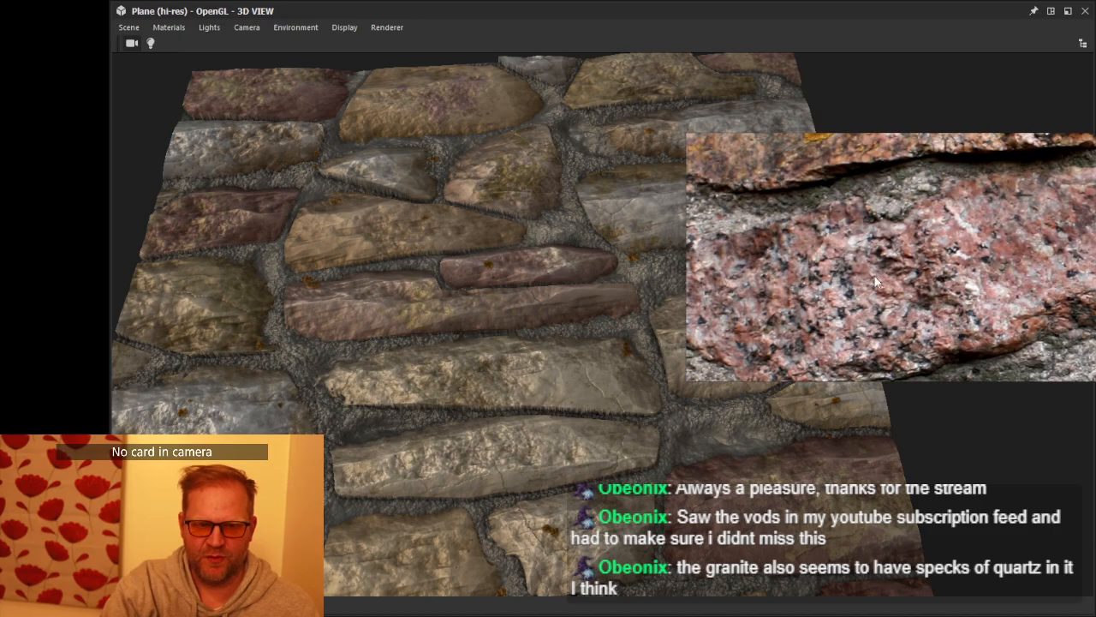
scroll(966, 318, "down", 6)
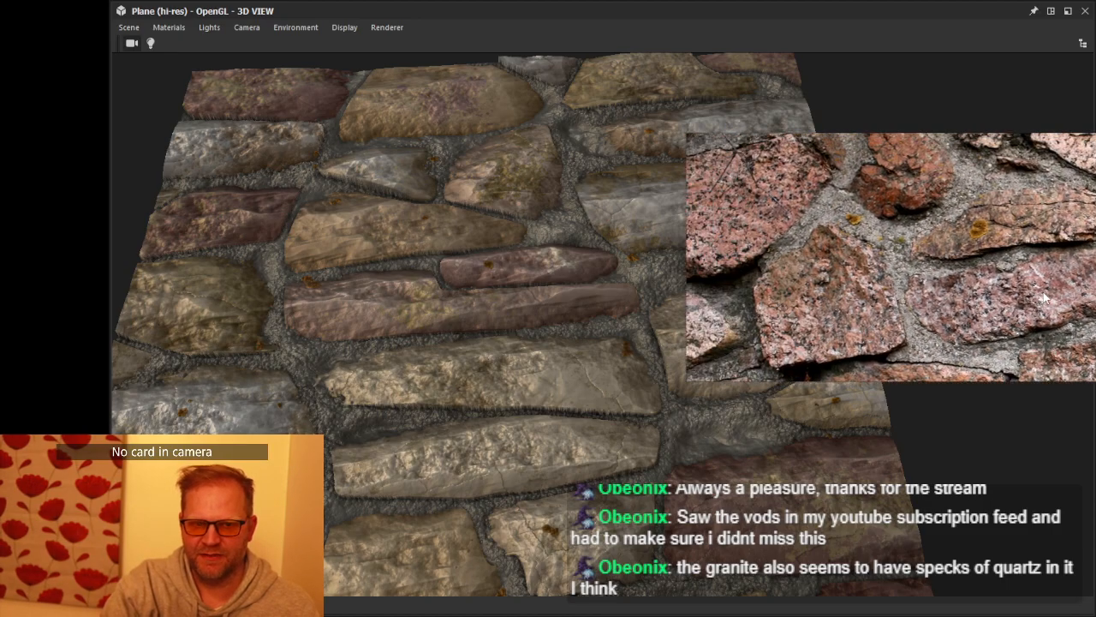
scroll(1077, 332, "up", 3)
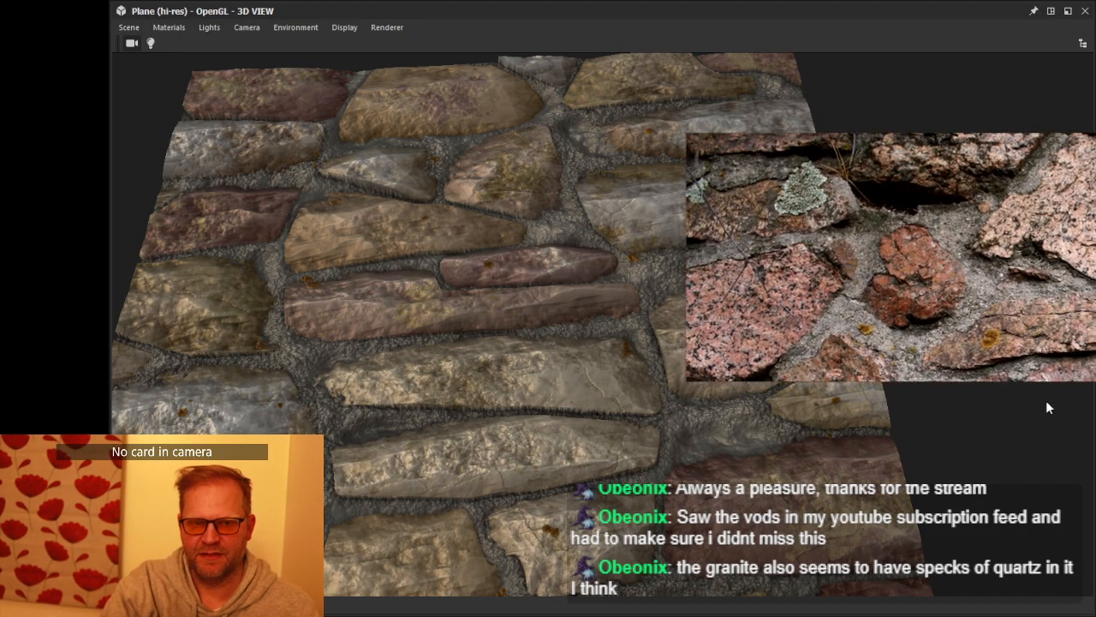
scroll(937, 321, "up", 3)
scroll(919, 271, "down", 3)
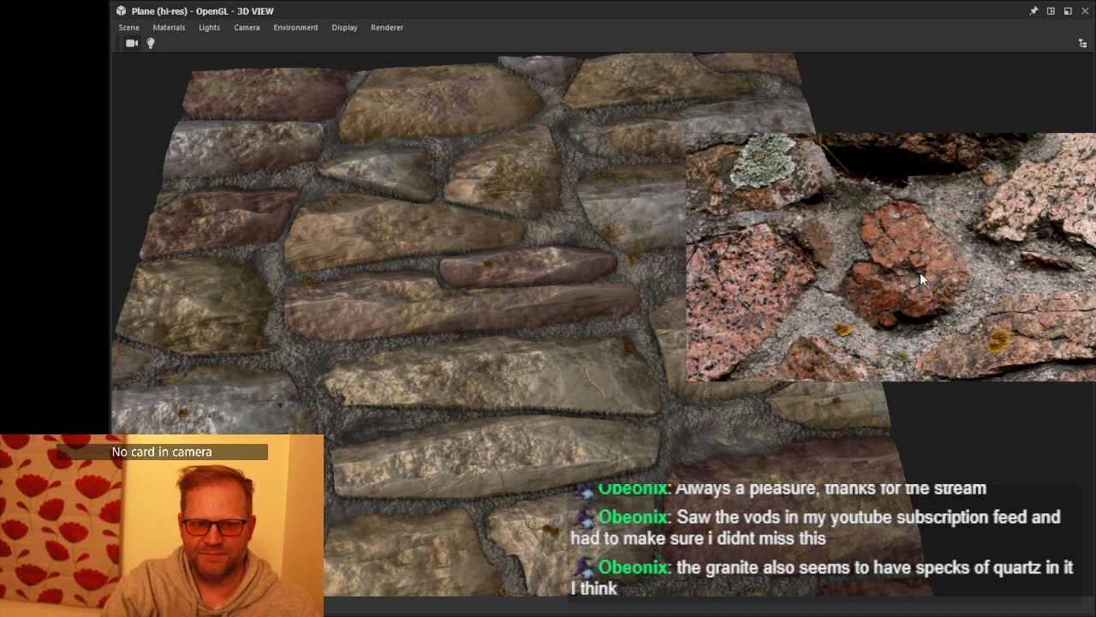
middle_click_drag(930, 259, 1035, 206)
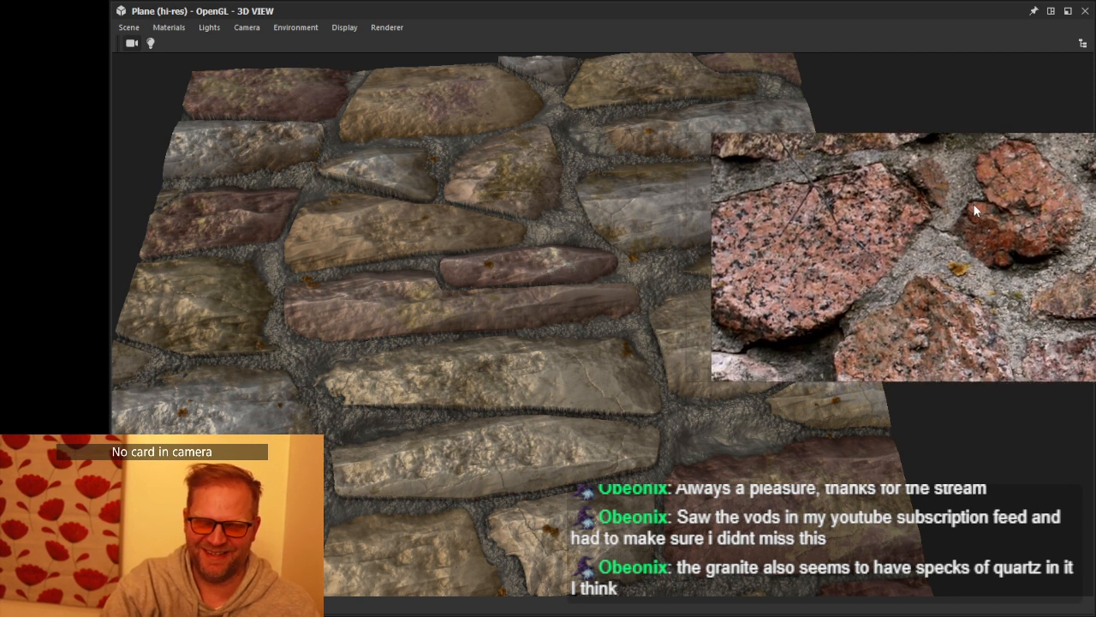
scroll(965, 212, "down", 2)
scroll(965, 211, "down", 2)
middle_click_drag(964, 211, 939, 156)
scroll(959, 205, "up", 2)
middle_click_drag(963, 257, 946, 210)
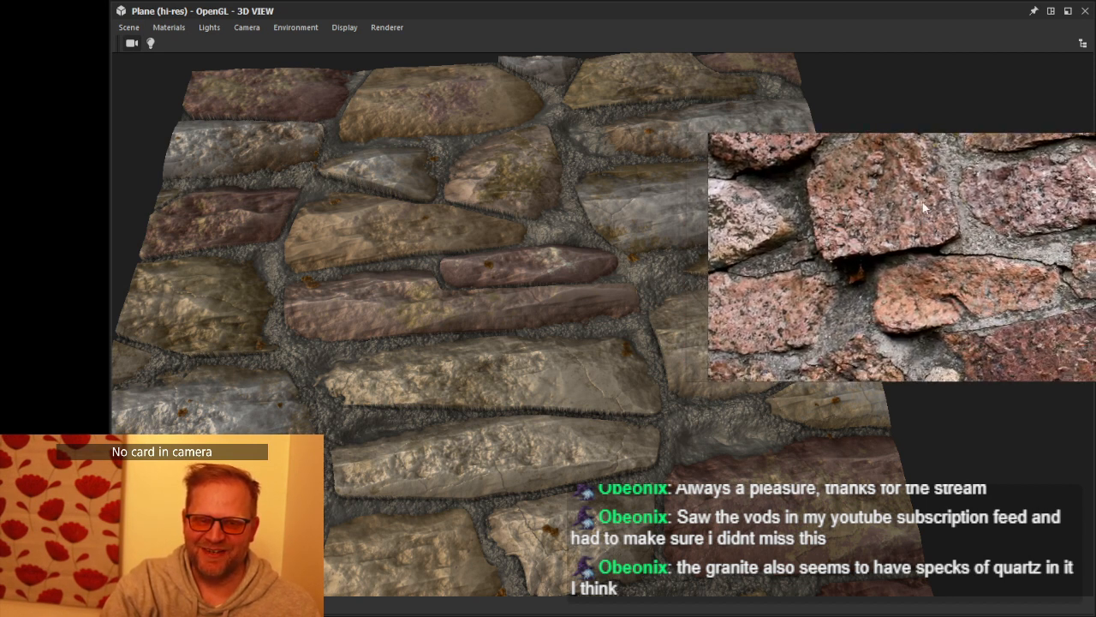
scroll(948, 238, "up", 2)
scroll(871, 245, "up", 2)
middle_click_drag(964, 296, 842, 164)
scroll(900, 212, "down", 3)
scroll(847, 202, "up", 3)
middle_click_drag(895, 234, 800, 205)
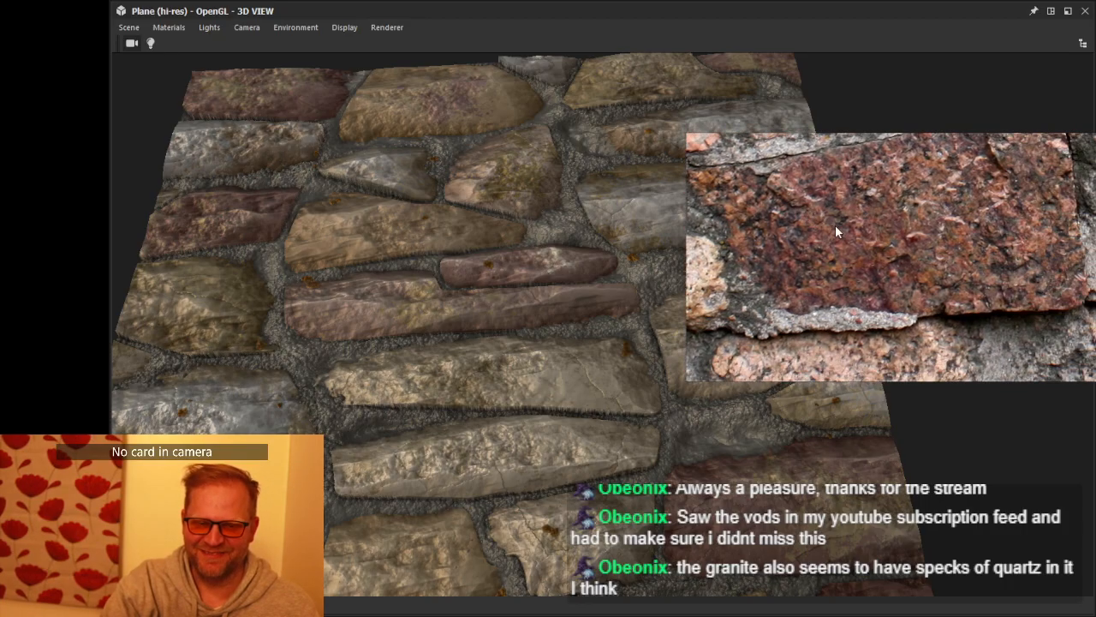
scroll(860, 220, "down", 3)
middle_click_drag(862, 221, 909, 183)
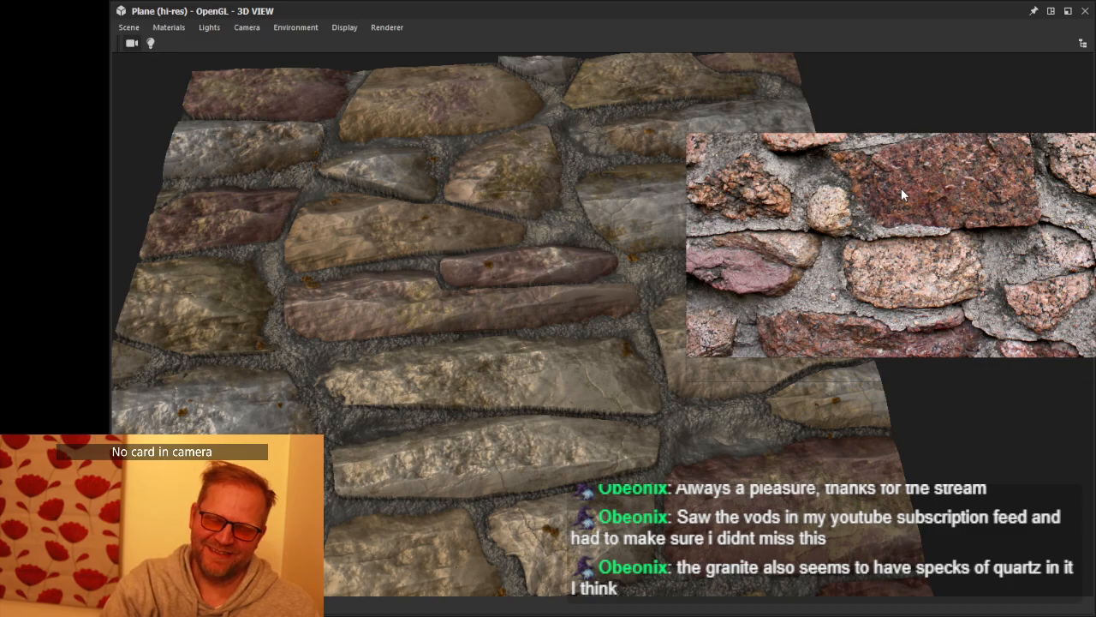
scroll(931, 246, "up", 2)
middle_click_drag(942, 261, 835, 236)
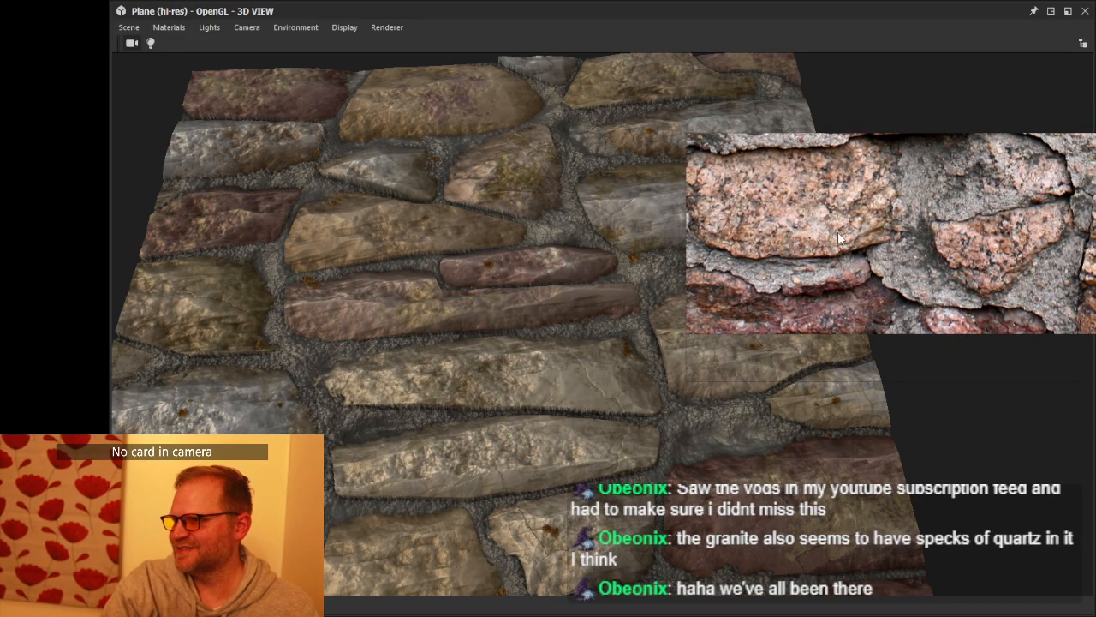